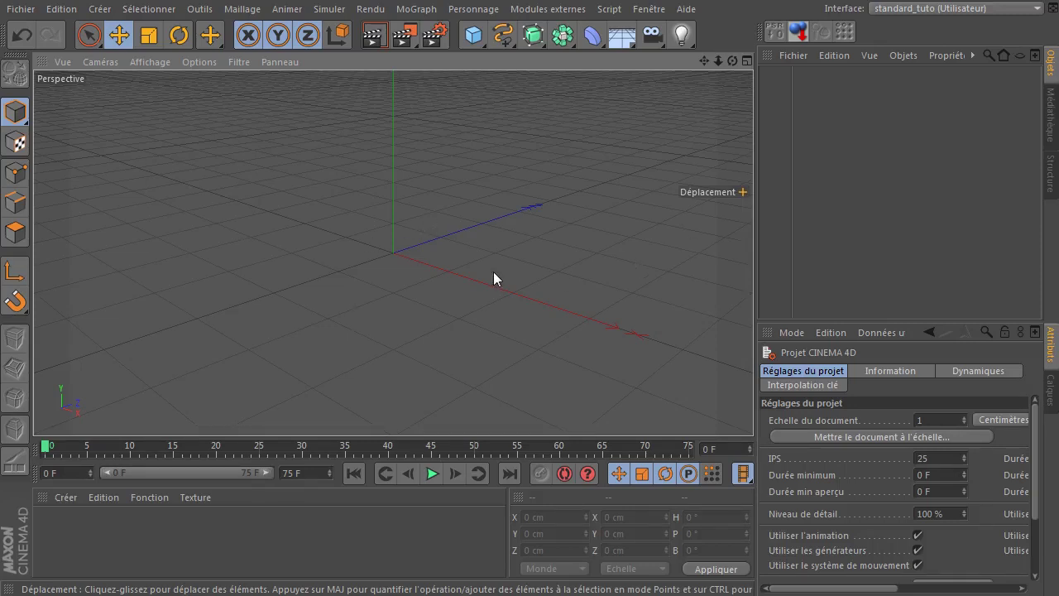
- Add a 400 cm Plan with 5 width and 5 height segments and make it editable
{"action": "left_click", "coordinate": [474, 35]}
{"action": "left_click", "coordinate": [645, 82]}
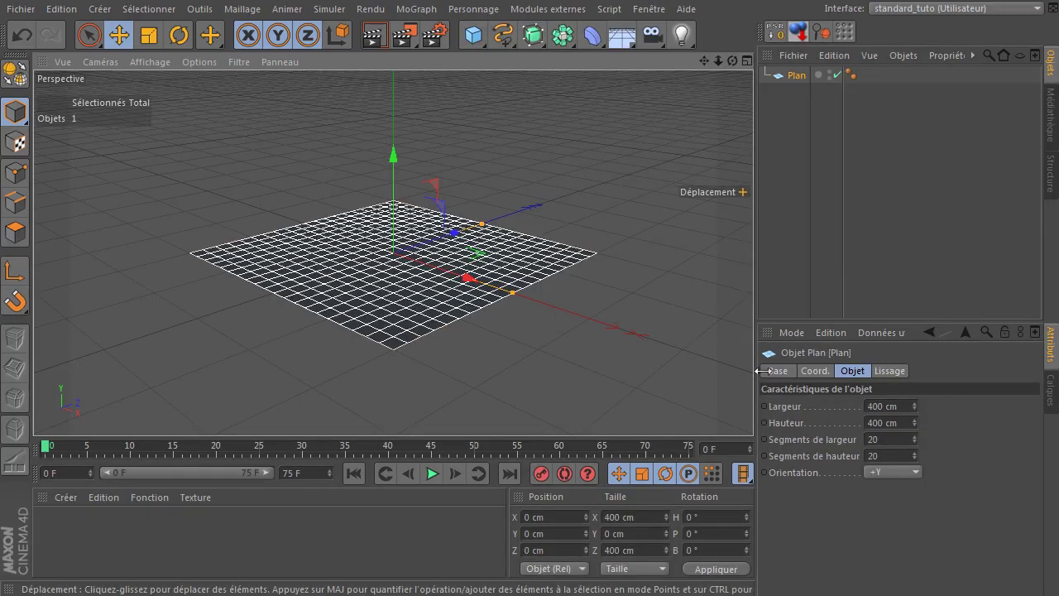
{"action": "left_click", "coordinate": [895, 436]}
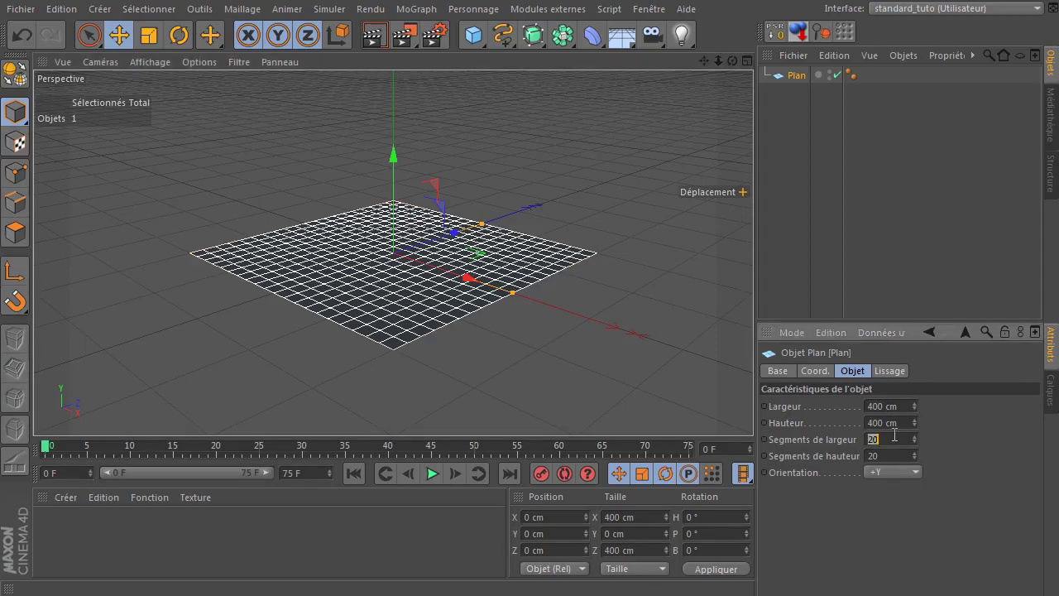
{"action": "type", "text": "5"}
{"action": "left_click", "coordinate": [895, 455]}
{"action": "type", "text": "5"}
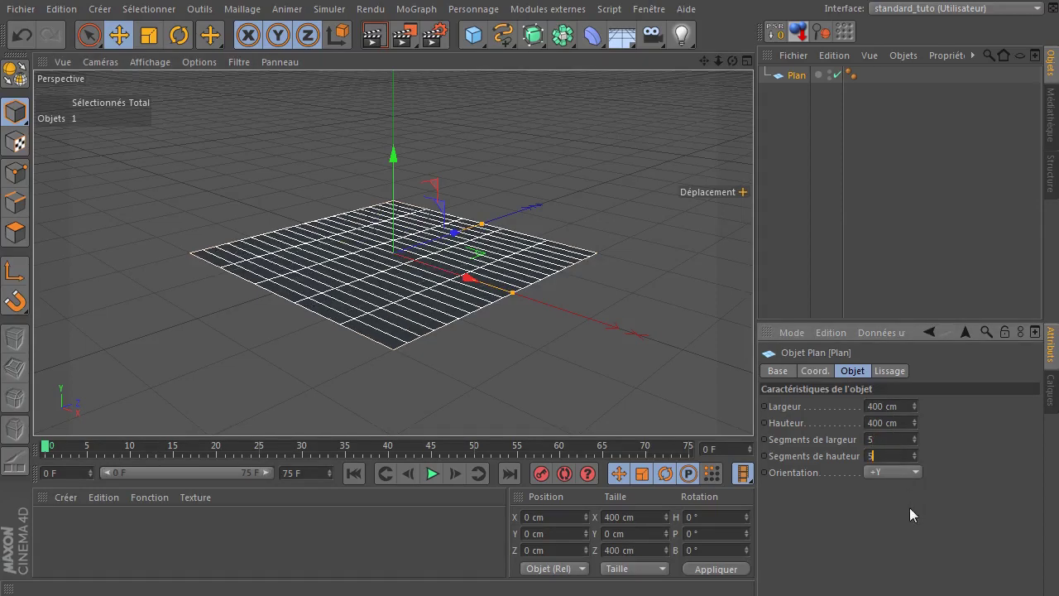
{"action": "key", "text": "Return"}
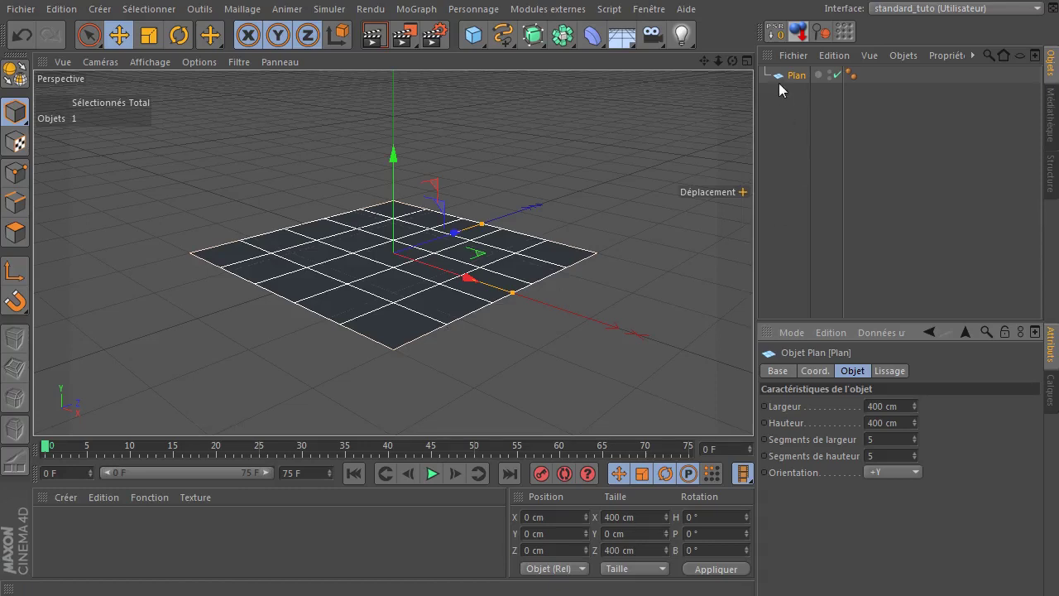
{"action": "left_click", "coordinate": [13, 77]}
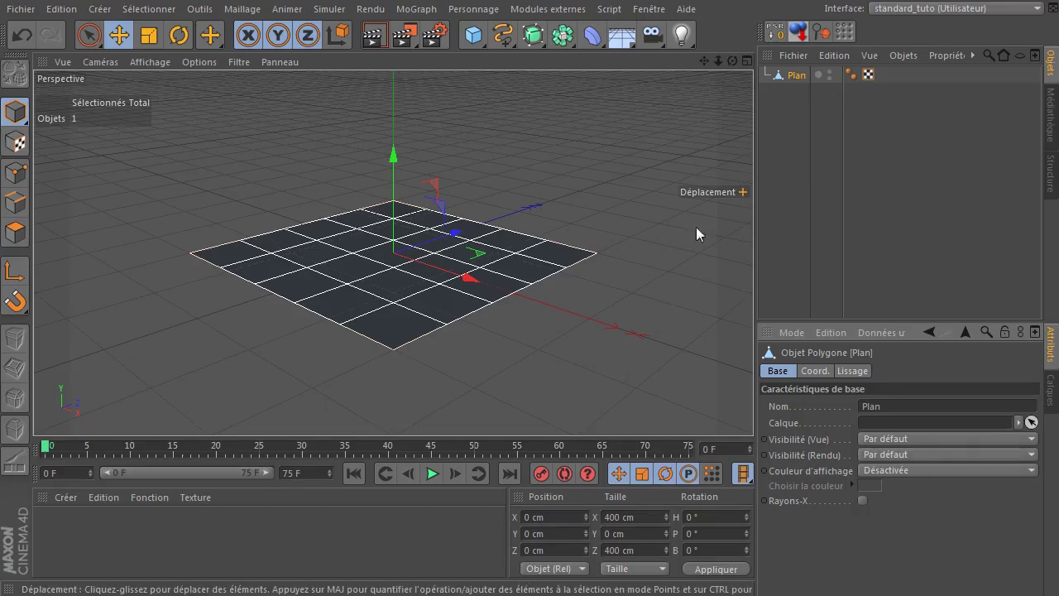
- Create material Mat with Spécularité unchecked and drag it onto the plane
{"action": "double_click", "coordinate": [233, 550]}
{"action": "double_click", "coordinate": [53, 526]}
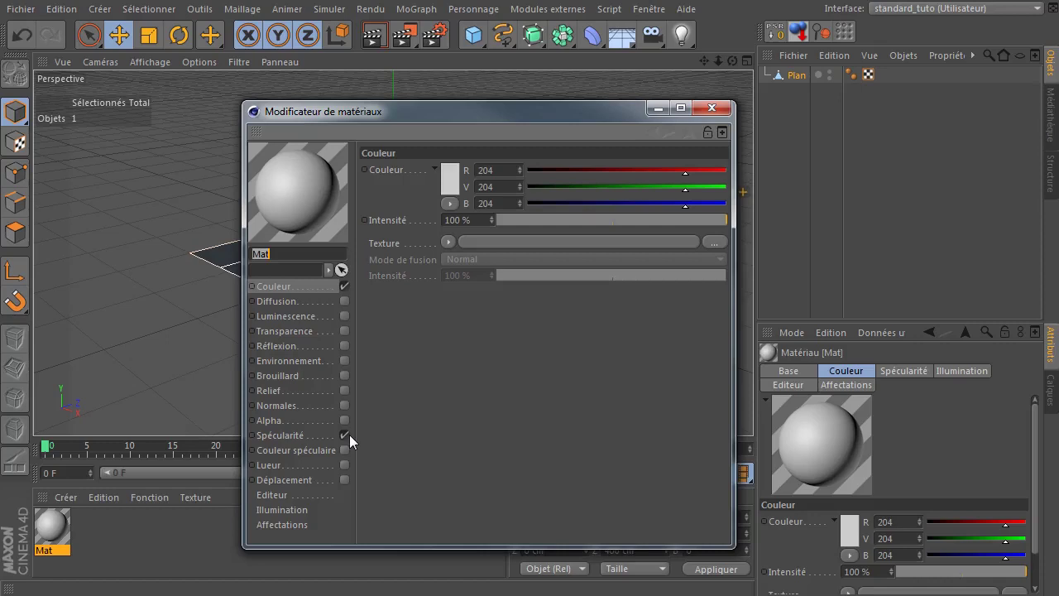
{"action": "left_click", "coordinate": [344, 435]}
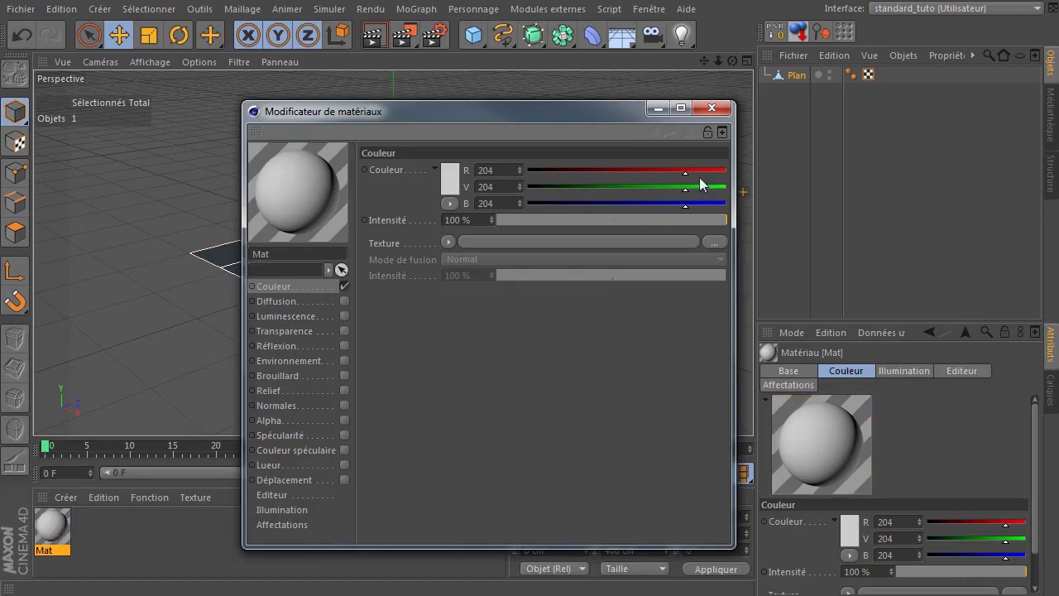
{"action": "left_click", "coordinate": [711, 108]}
{"action": "left_click_drag", "start_coordinate": [56, 529], "coordinate": [335, 277]}
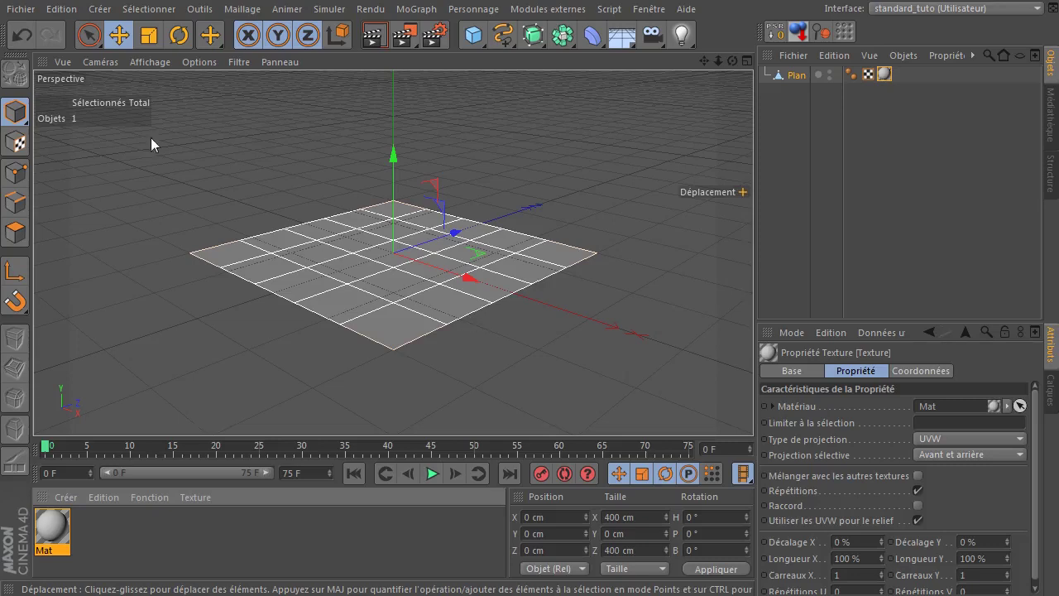
- Use Enregistrer sous to save the scene as 'tutotextureBP'
{"action": "left_click", "coordinate": [31, 10]}
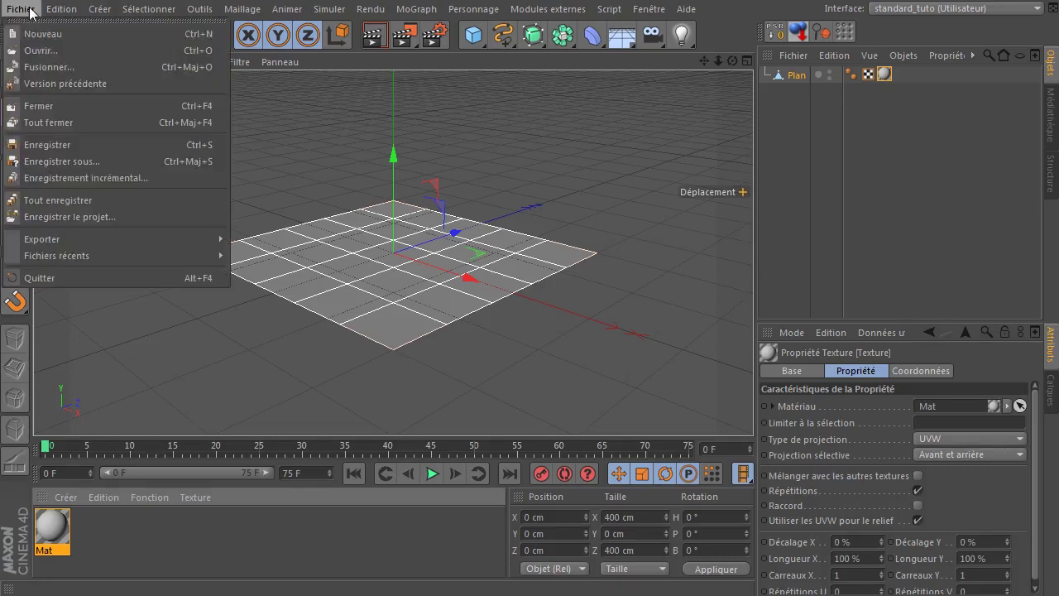
{"action": "left_click", "coordinate": [56, 161]}
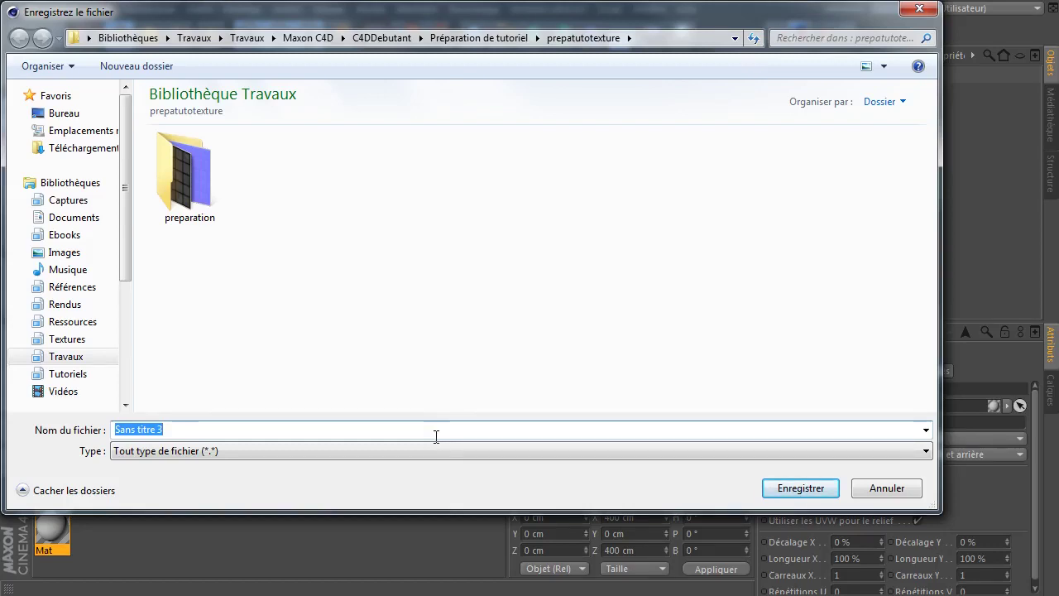
{"action": "type", "text": "tutotextureBP"}
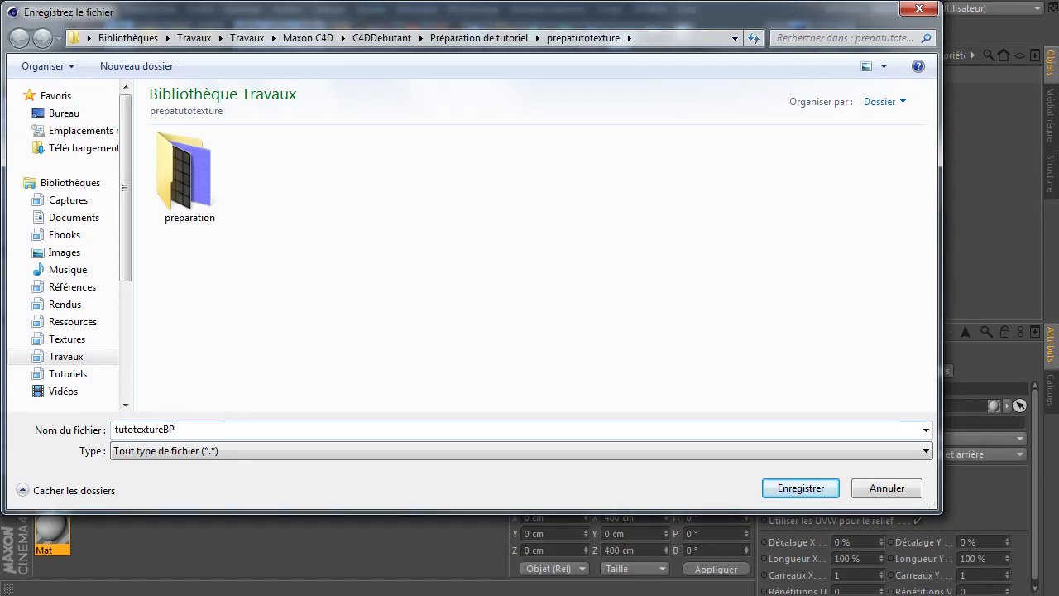
{"action": "left_click", "coordinate": [785, 486]}
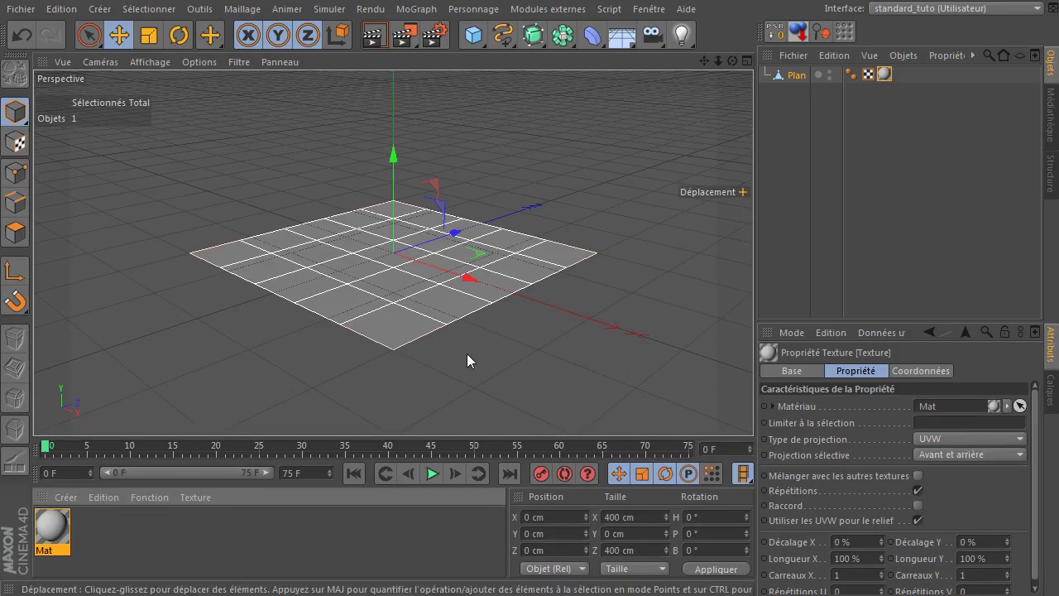
{"action": "left_click", "coordinate": [998, 8]}
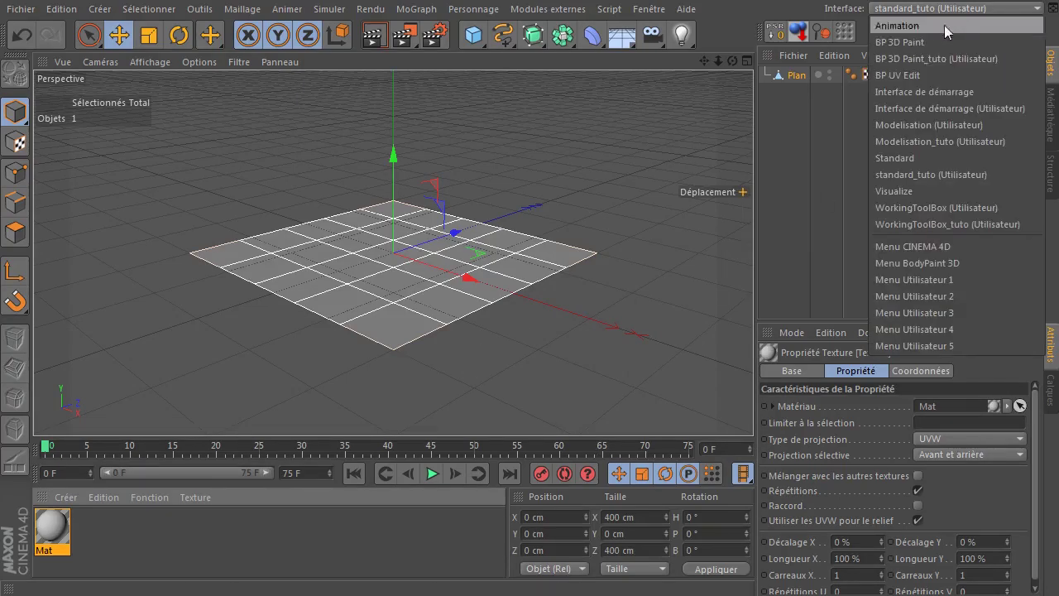
- Switch to the BP UV Edit layout and stretch the window to fill the screen
{"action": "left_click", "coordinate": [926, 76]}
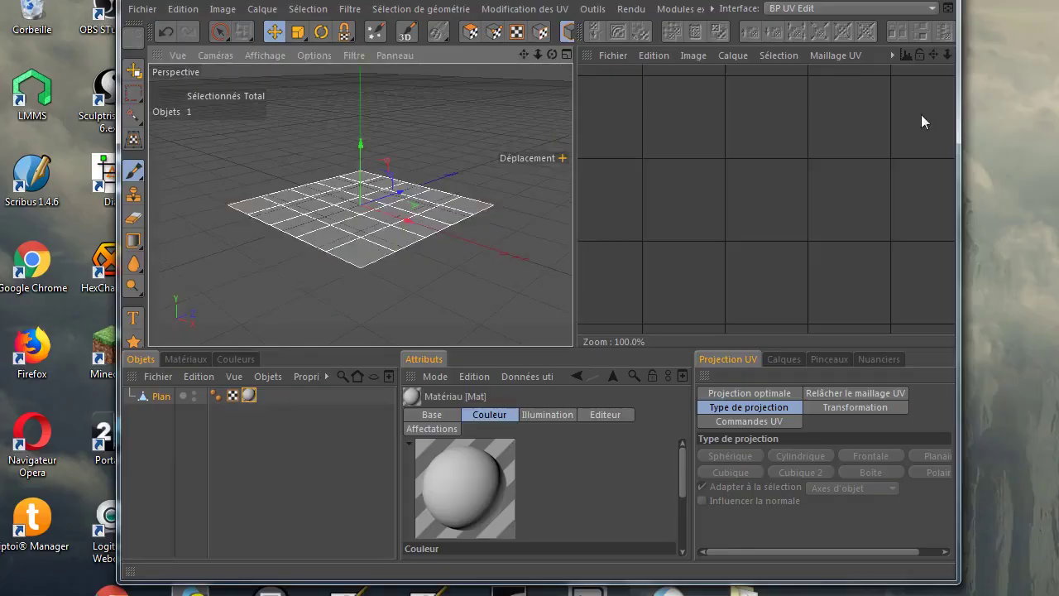
{"action": "left_click_drag", "start_coordinate": [25, 192], "coordinate": [3, 192]}
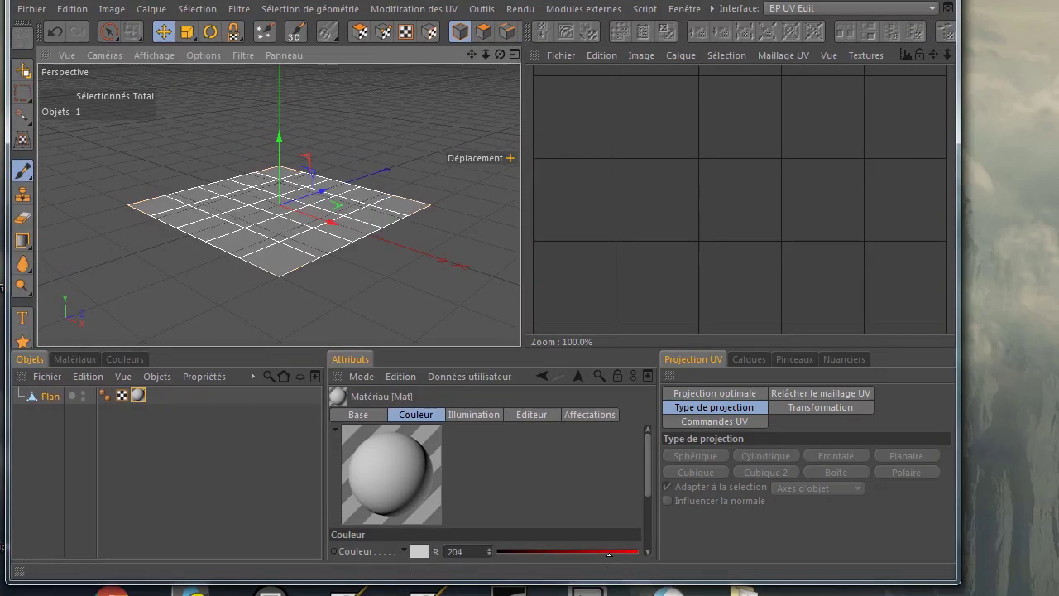
{"action": "left_click_drag", "start_coordinate": [11, 241], "coordinate": [3, 241]}
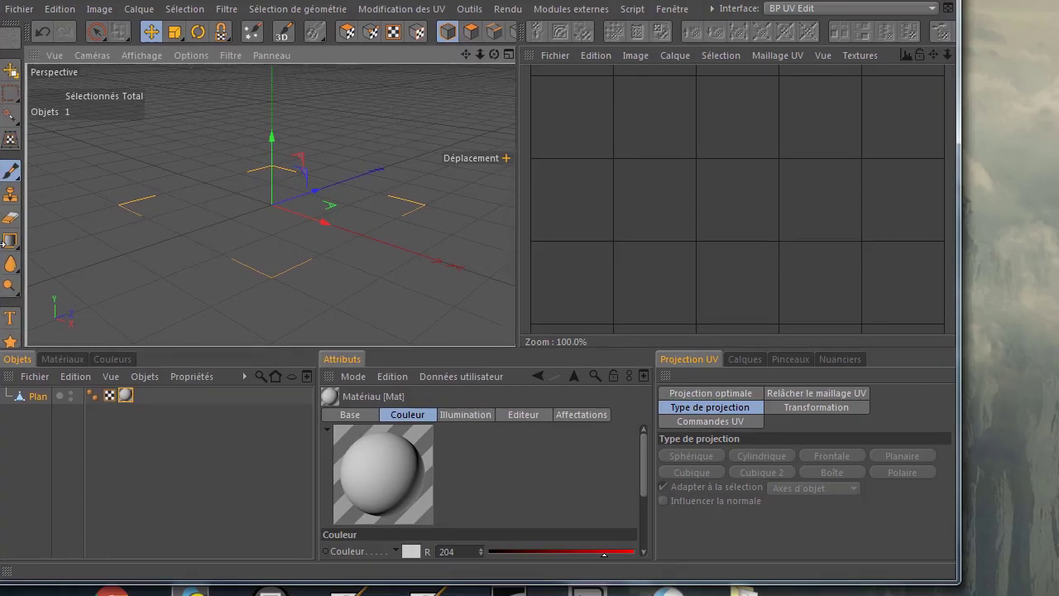
{"action": "left_click_drag", "start_coordinate": [49, 586], "coordinate": [45, 594]}
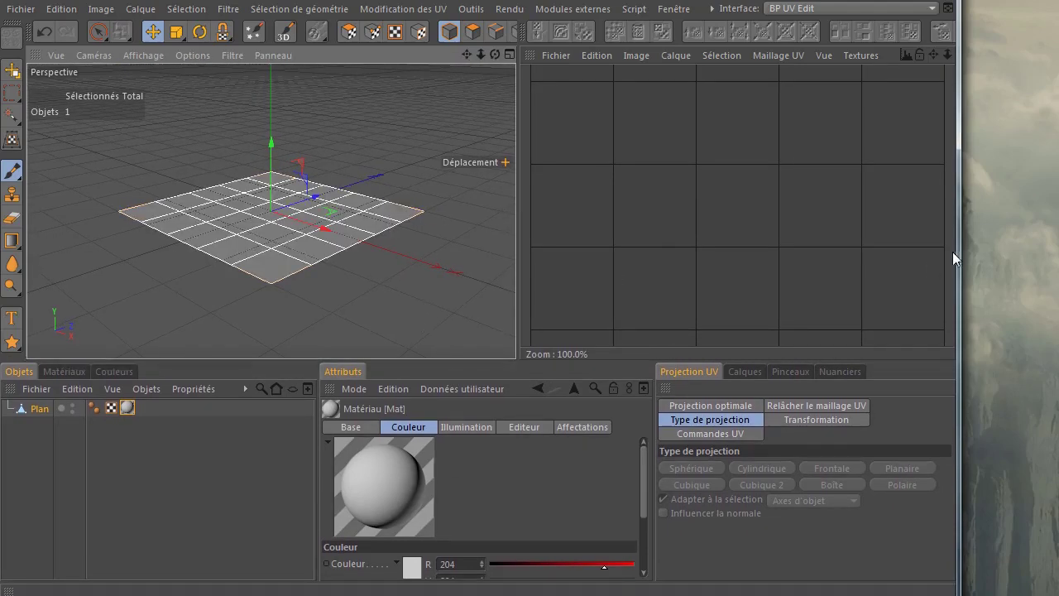
{"action": "left_click_drag", "start_coordinate": [956, 250], "coordinate": [1057, 246]}
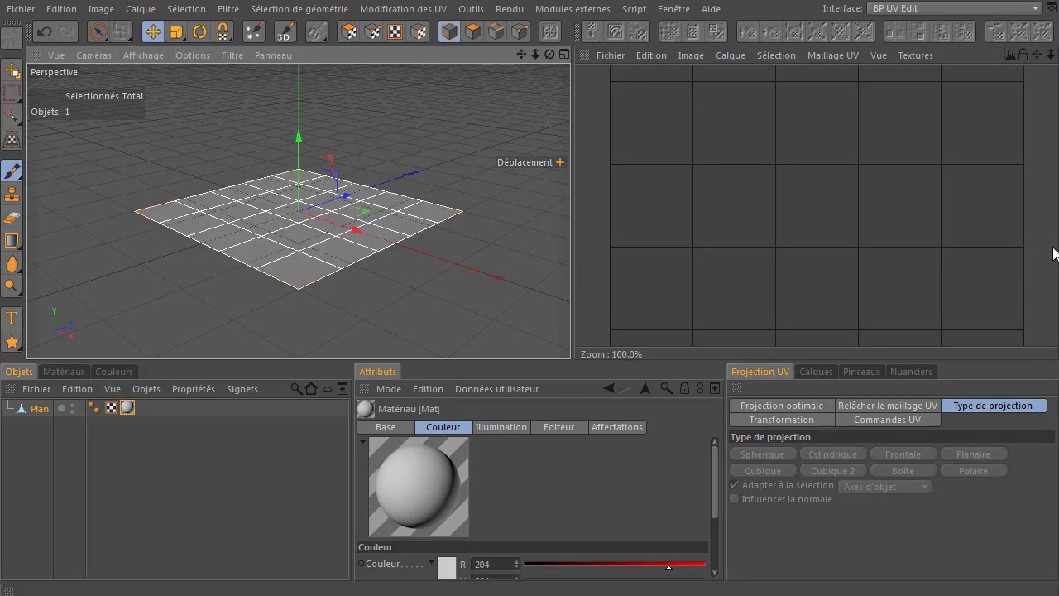
- Toggle the UV mesh display in the texture view and select the Plan object
{"action": "left_click", "coordinate": [813, 57]}
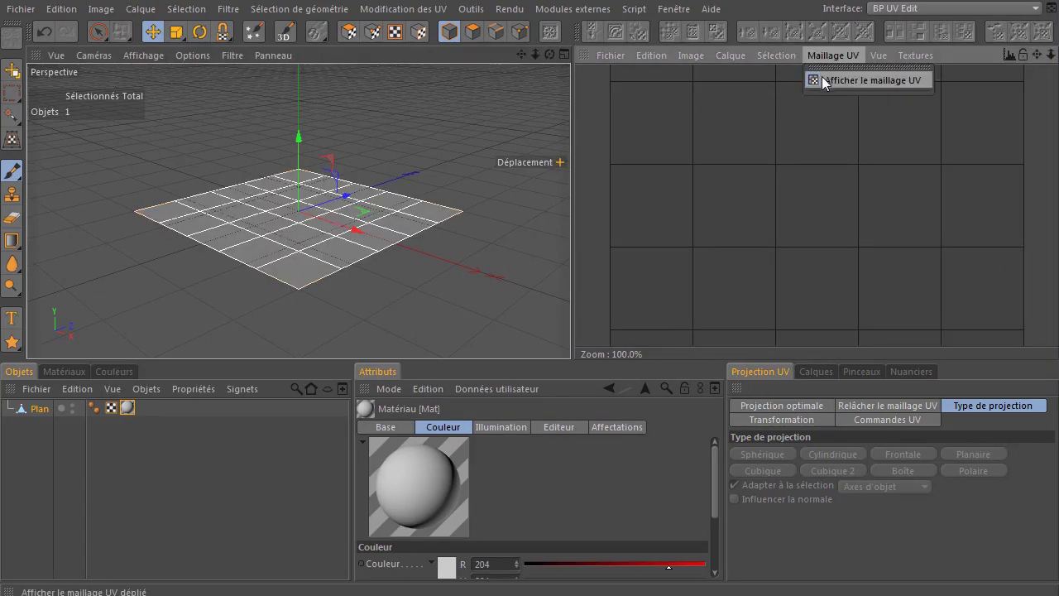
{"action": "left_click", "coordinate": [869, 80]}
{"action": "scroll", "coordinate": [787, 216], "scroll_direction": "down", "scroll_amount": 1}
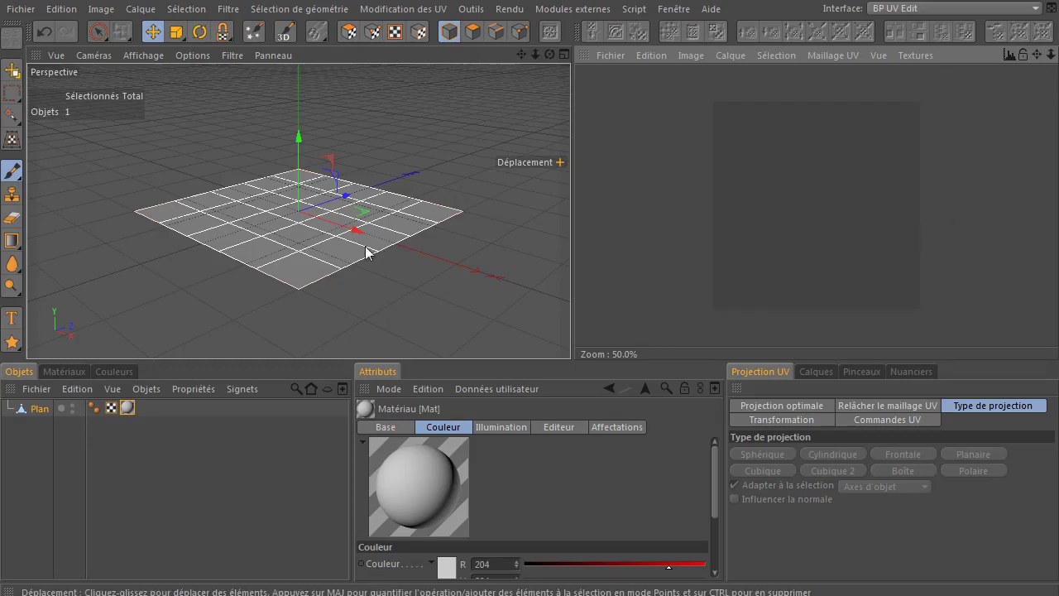
{"action": "left_click", "coordinate": [41, 407]}
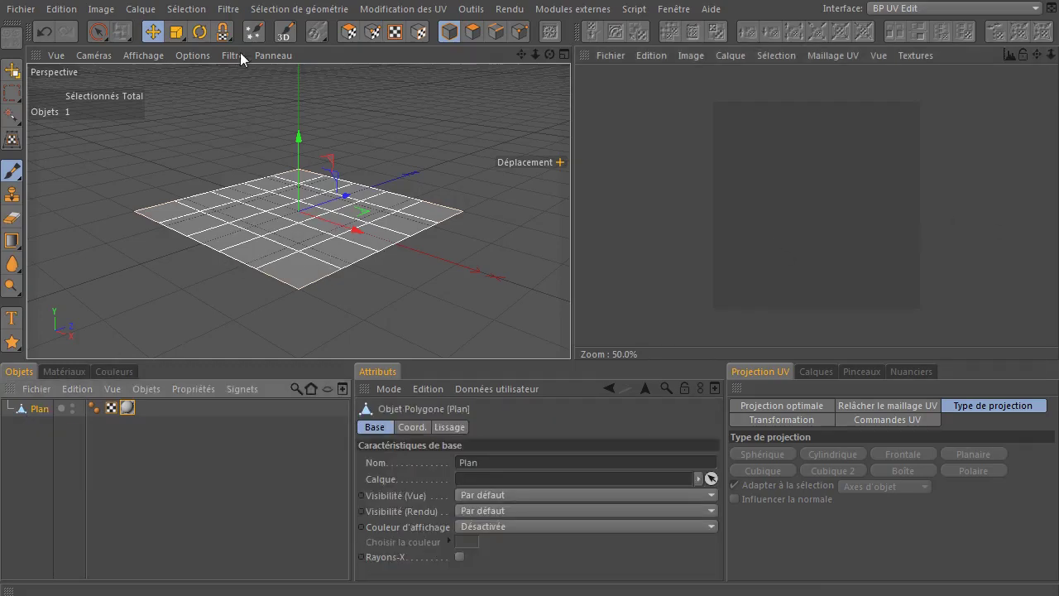
- Run the BodyPaint 3D wizard on Plan to create UVs and a 2048×2048 Mat_Couleur.tif texture
{"action": "left_click", "coordinate": [253, 32]}
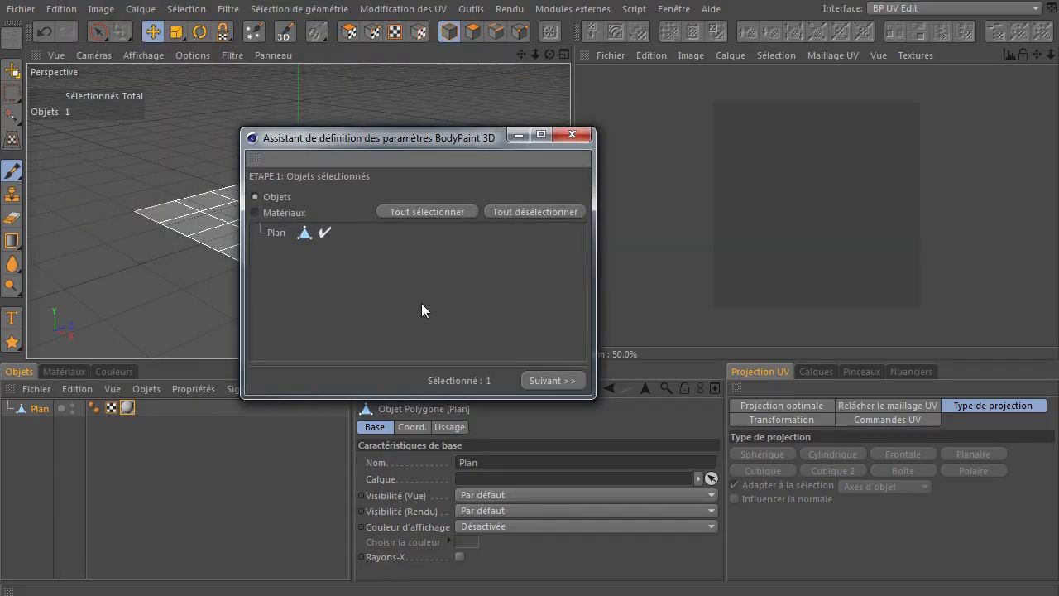
{"action": "left_click", "coordinate": [562, 378]}
{"action": "left_click", "coordinate": [565, 376]}
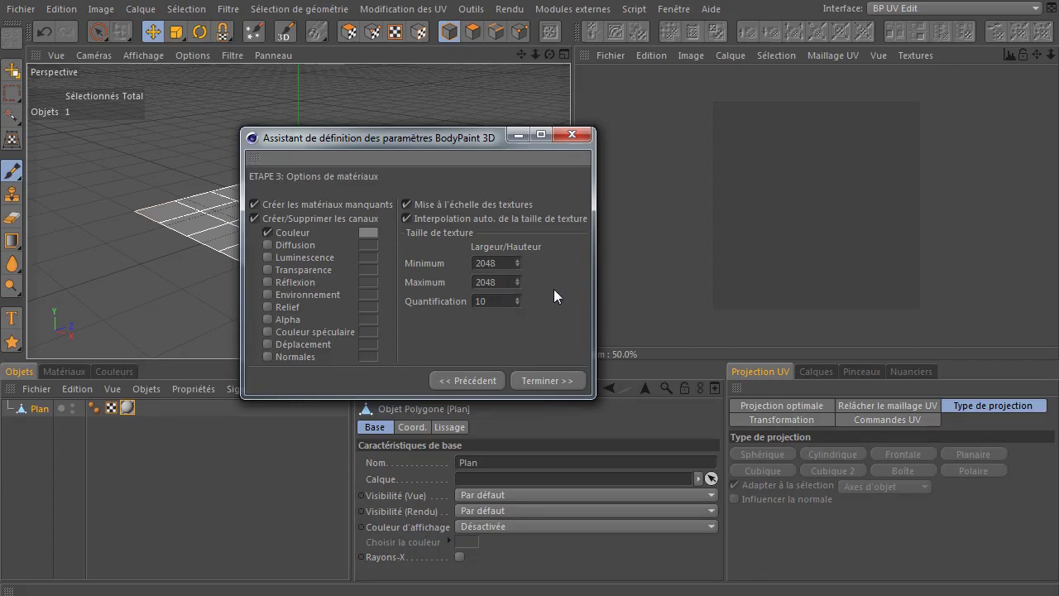
{"action": "left_click", "coordinate": [553, 381]}
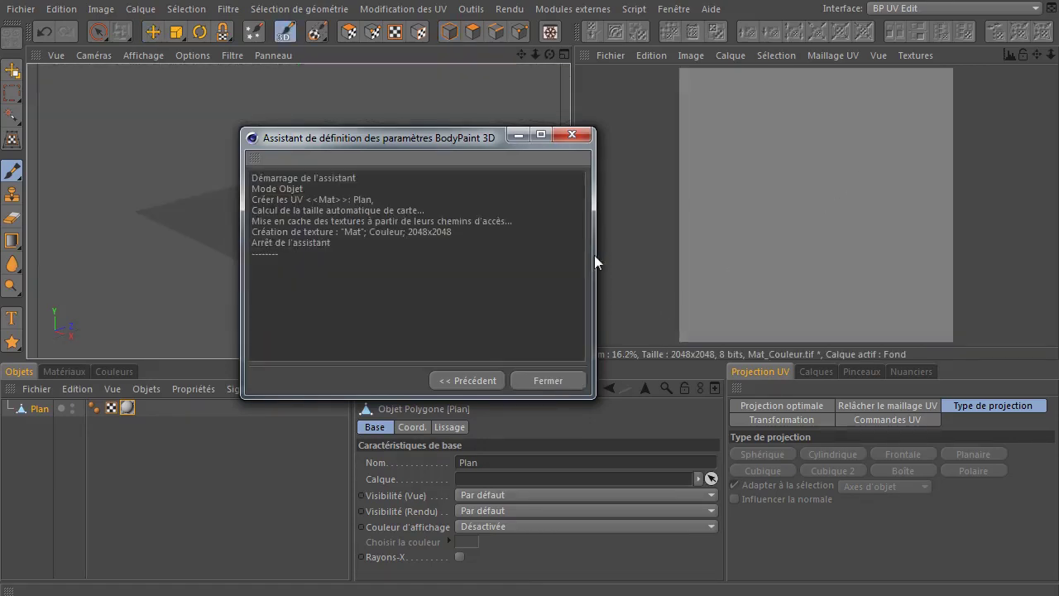
{"action": "left_click", "coordinate": [546, 380]}
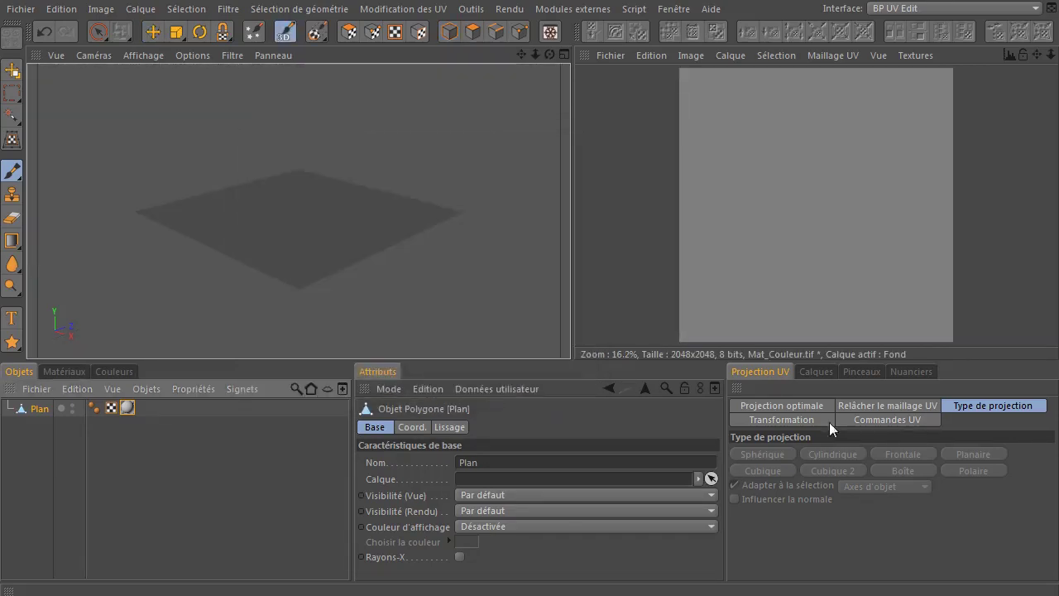
- Shade the plane with a wireframe and show the UV grid over the texture
{"action": "left_click", "coordinate": [155, 54]}
{"action": "left_click", "coordinate": [160, 93]}
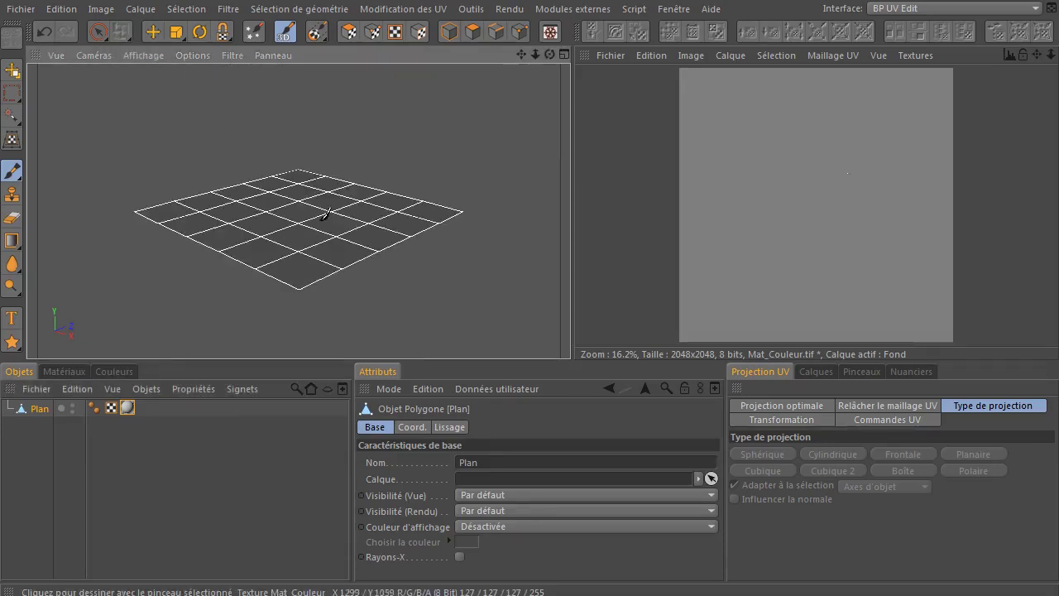
{"action": "left_click", "coordinate": [834, 55]}
{"action": "left_click", "coordinate": [848, 81]}
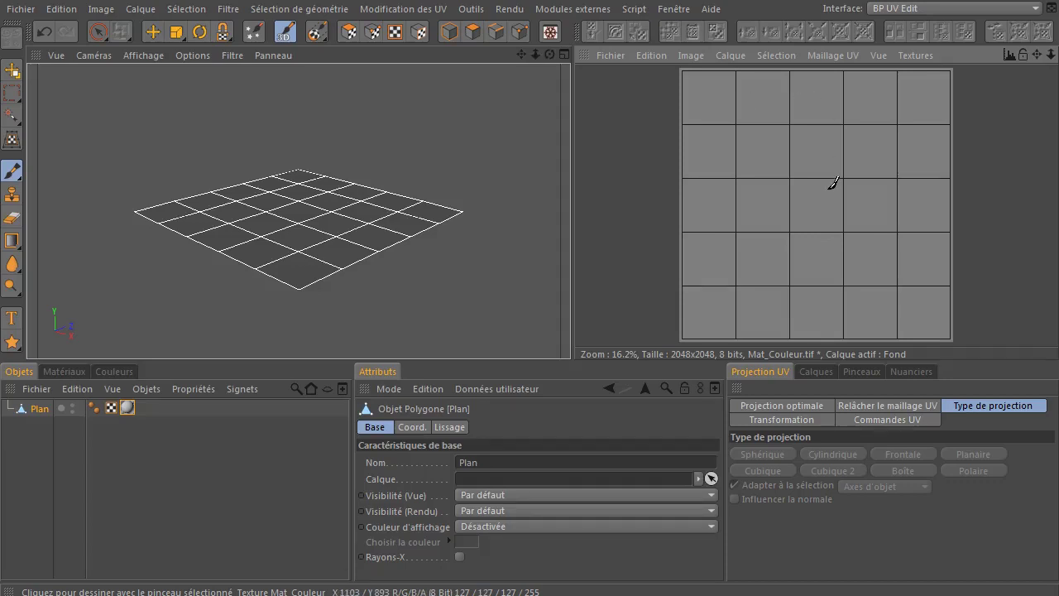
- Save the Mat_Couleur colour texture as a TIFF in the prepatutotexture folder
{"action": "left_click", "coordinate": [614, 54]}
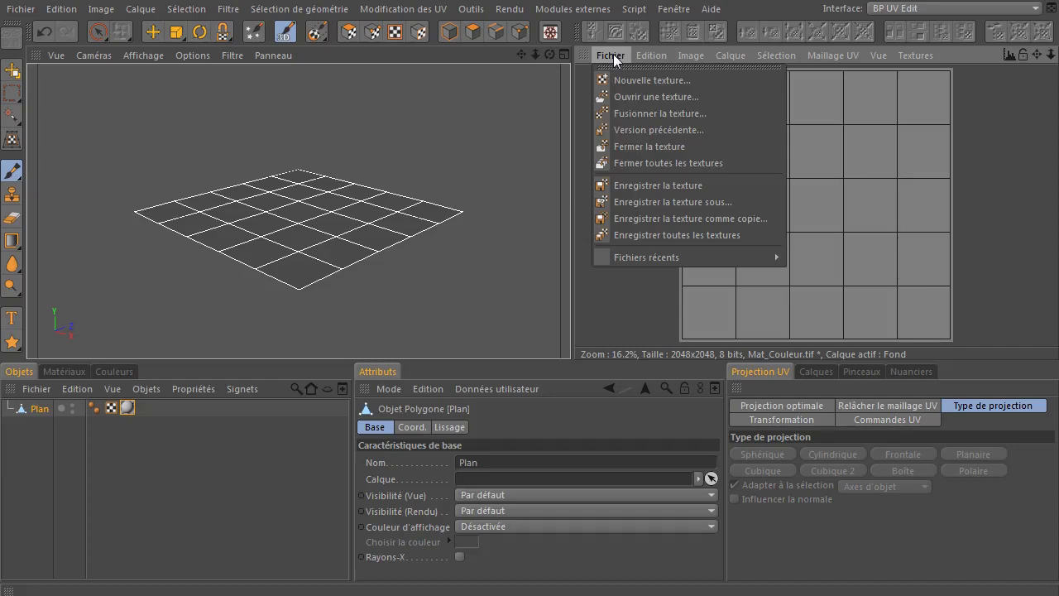
{"action": "left_click", "coordinate": [654, 201]}
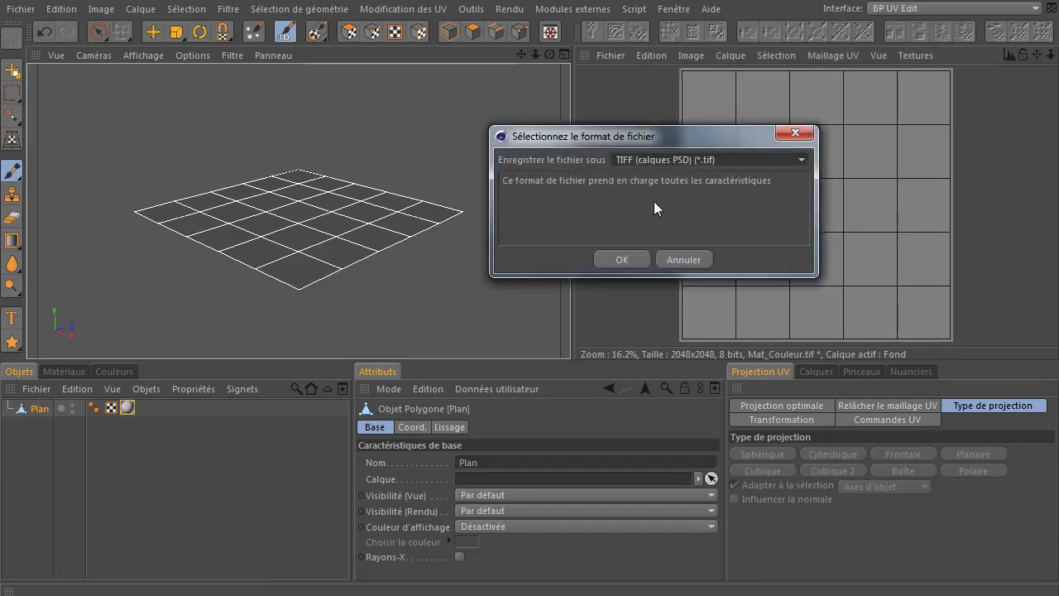
{"action": "left_click", "coordinate": [616, 261]}
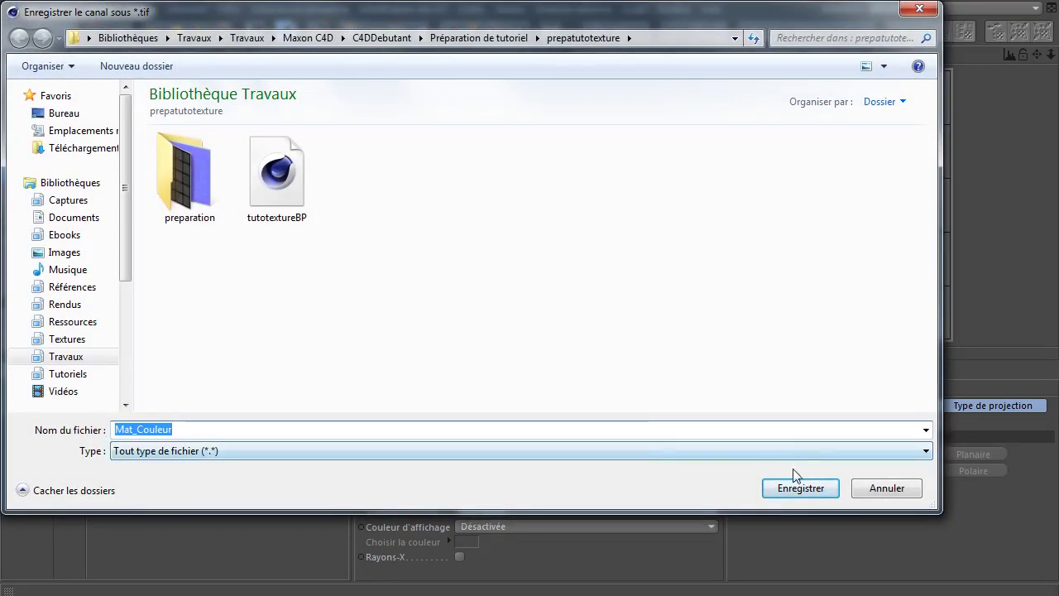
{"action": "left_click", "coordinate": [809, 492]}
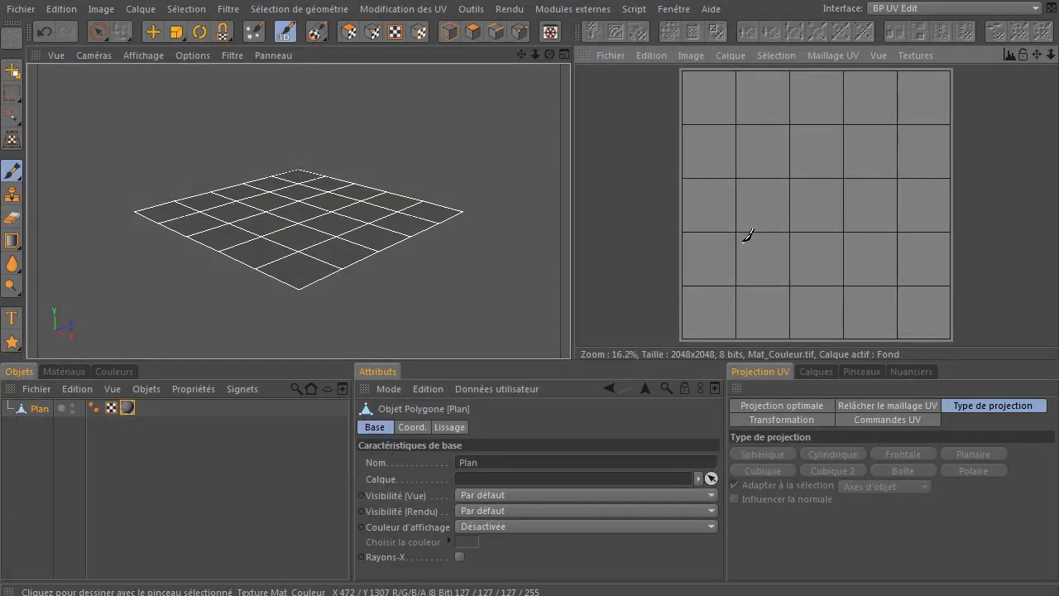
{"action": "left_click", "coordinate": [977, 9]}
- Switch to the BP 3D Paint_tuto layout, show the Texture view, and widen the side panels
{"action": "left_click", "coordinate": [935, 58]}
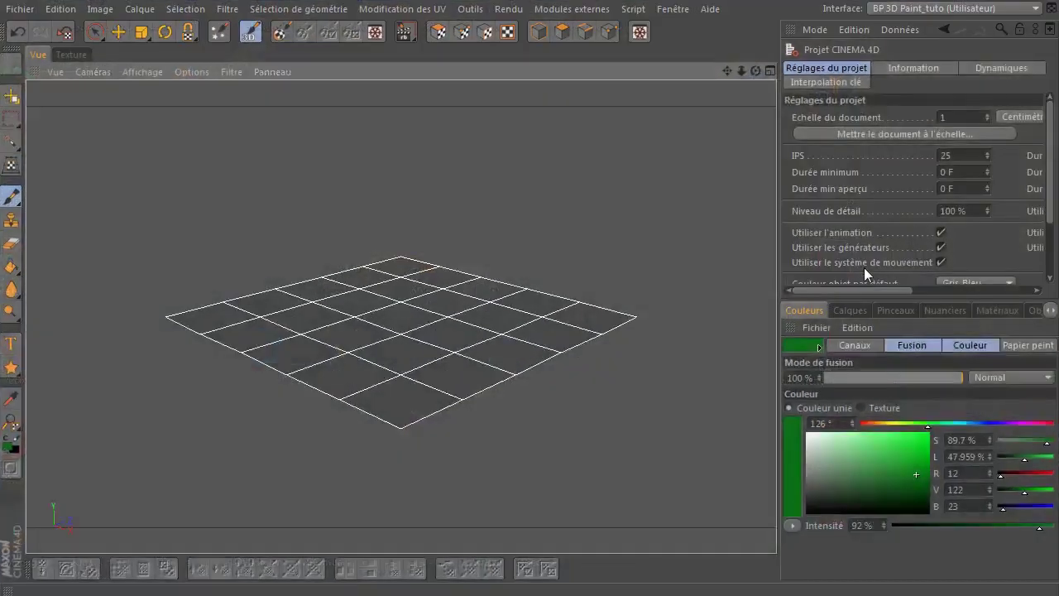
{"action": "left_click", "coordinate": [61, 54]}
{"action": "left_click", "coordinate": [38, 54]}
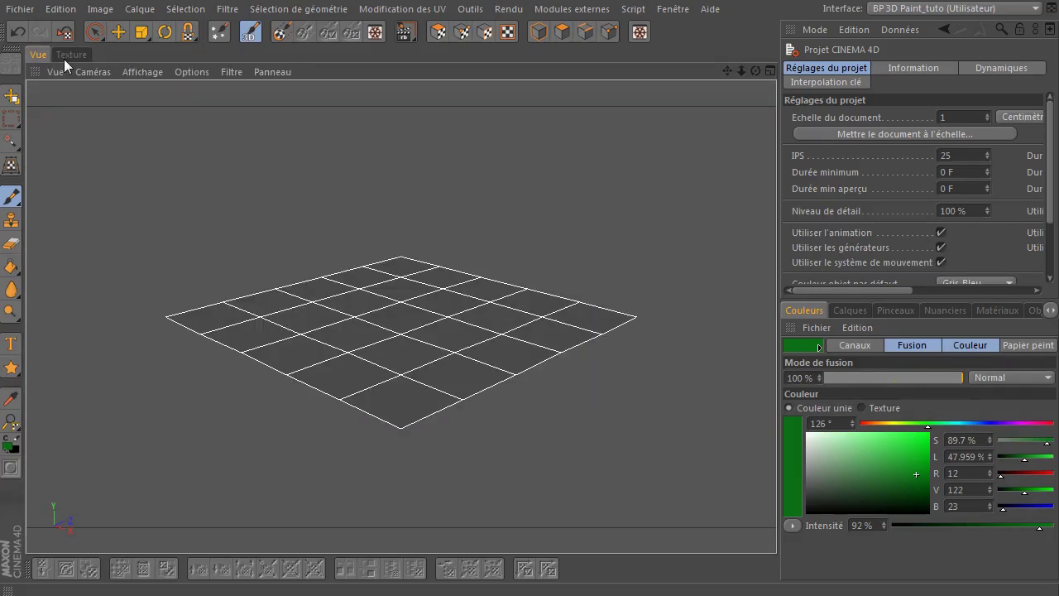
{"action": "left_click", "coordinate": [67, 55]}
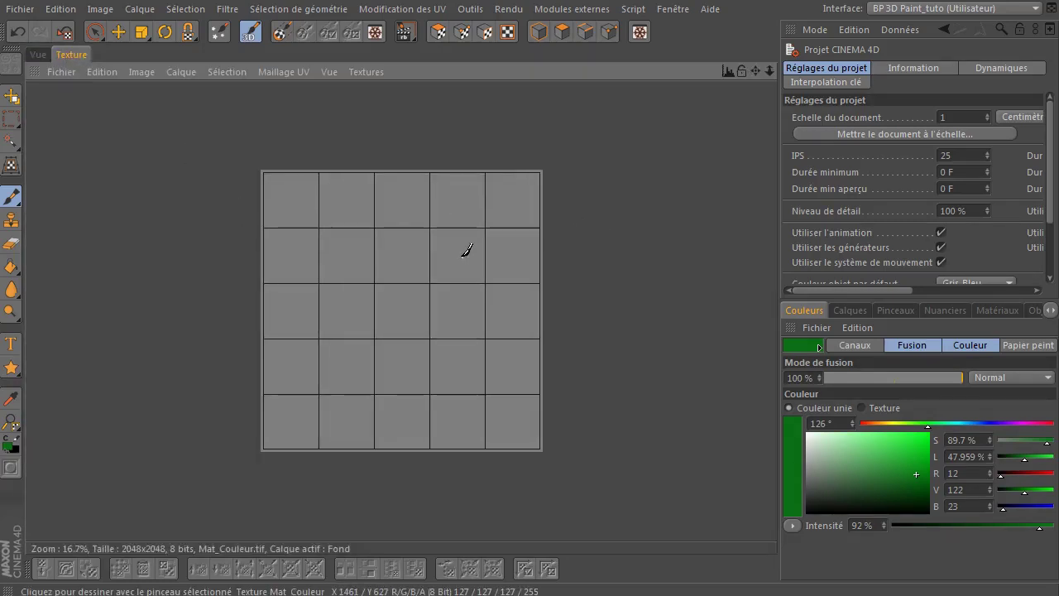
{"action": "scroll", "coordinate": [464, 249], "scroll_direction": "up", "scroll_amount": 2}
{"action": "scroll", "coordinate": [461, 248], "scroll_direction": "down", "scroll_amount": 1}
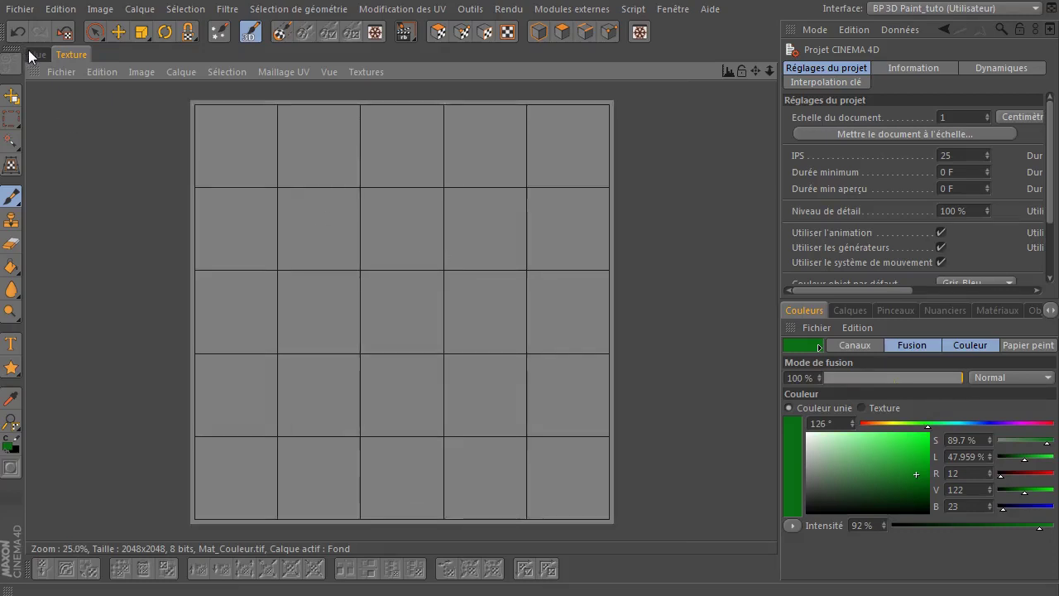
{"action": "left_click", "coordinate": [32, 54]}
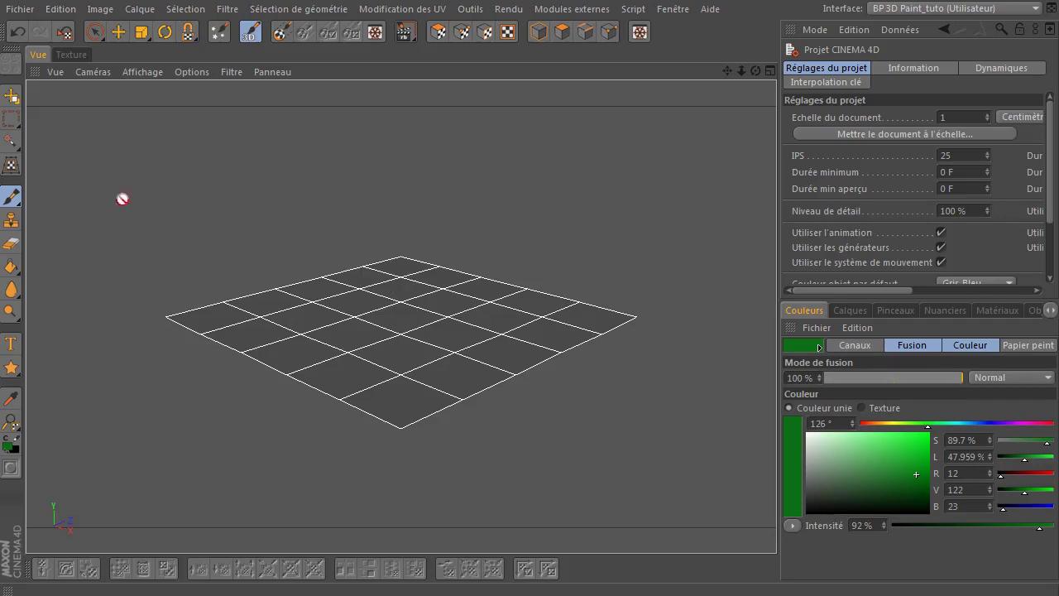
{"action": "left_click", "coordinate": [66, 59]}
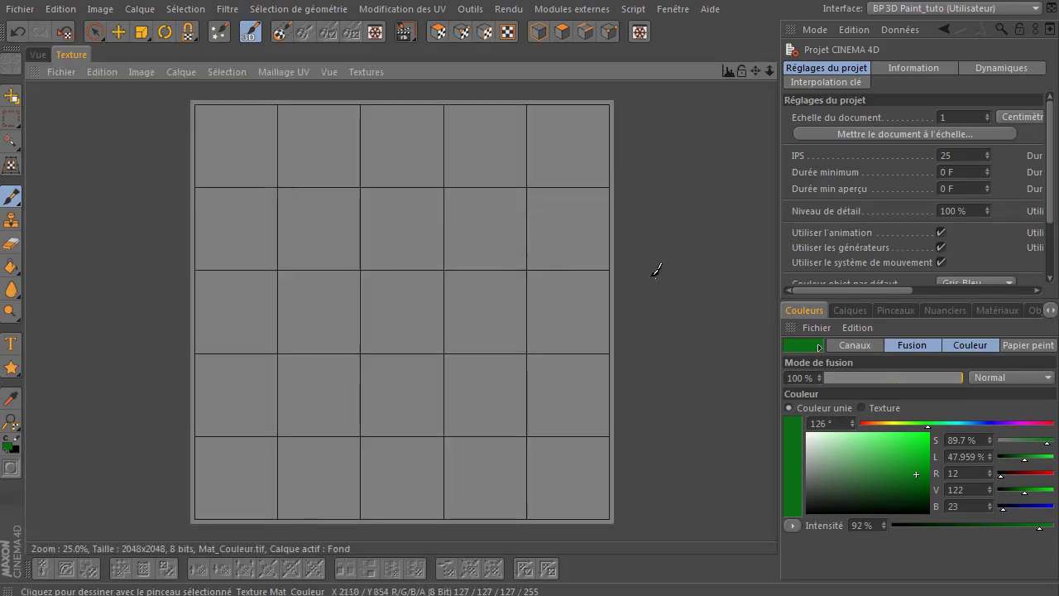
{"action": "left_click_drag", "start_coordinate": [779, 254], "coordinate": [710, 254]}
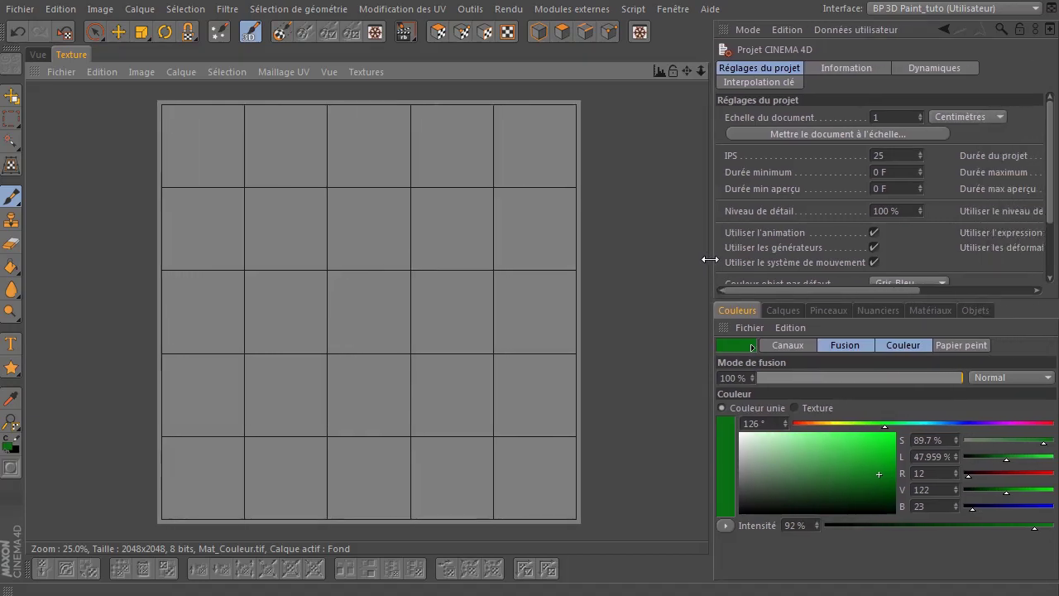
- Show the Pinceau settings with Espacement visible, then open Canaux and the Couleur picker
{"action": "left_click", "coordinate": [12, 196]}
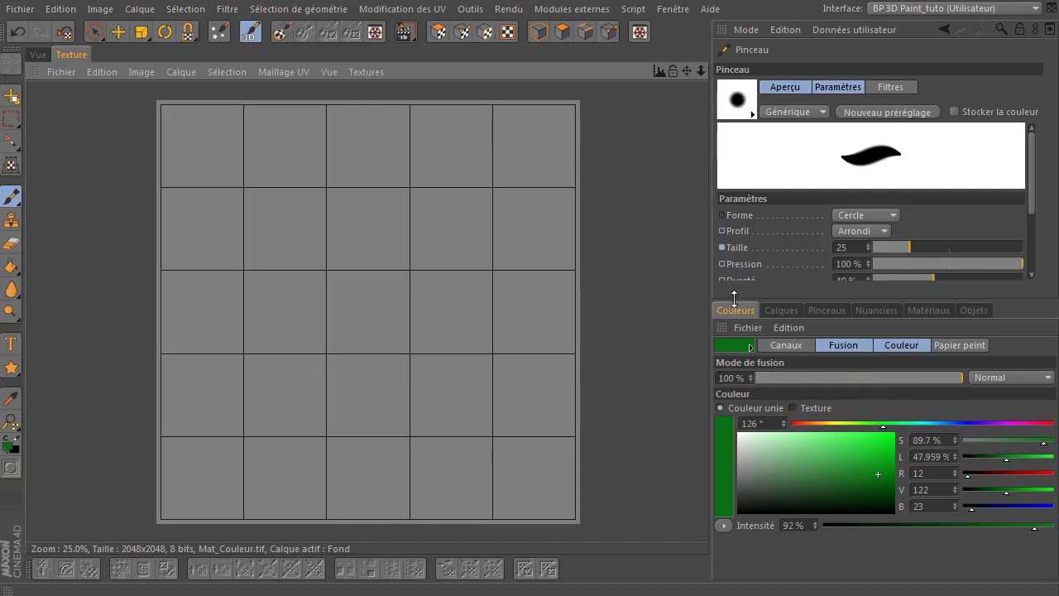
{"action": "left_click_drag", "start_coordinate": [713, 297], "coordinate": [691, 296]}
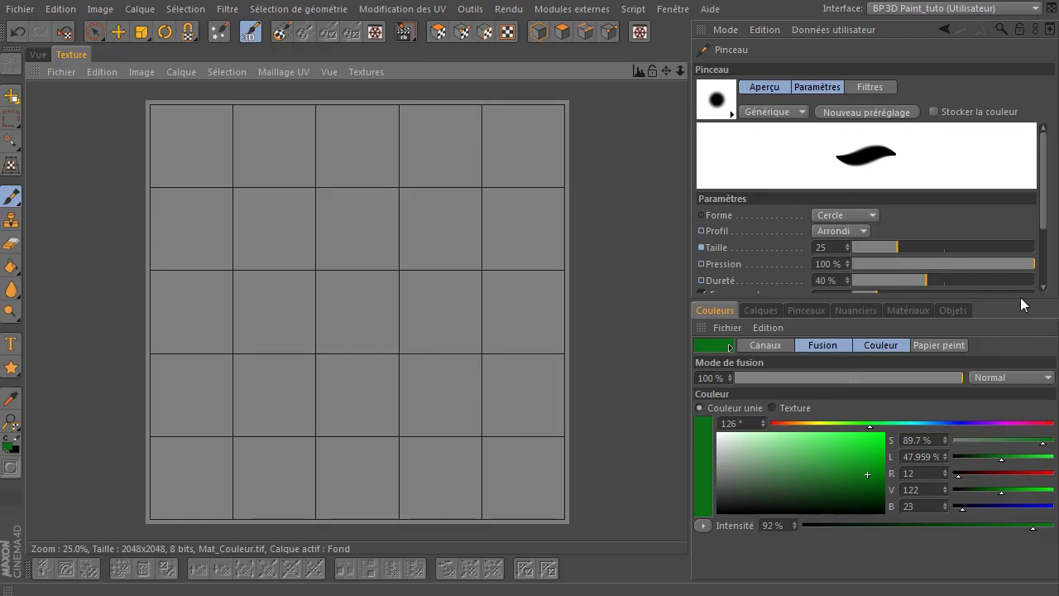
{"action": "left_click_drag", "start_coordinate": [1019, 300], "coordinate": [1021, 330]}
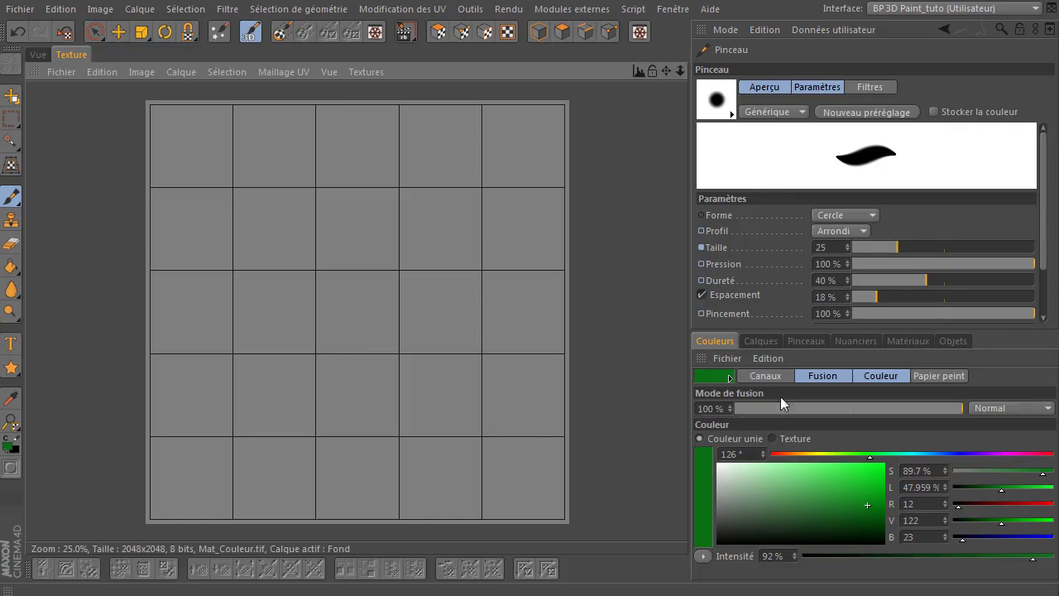
{"action": "left_click", "coordinate": [765, 376]}
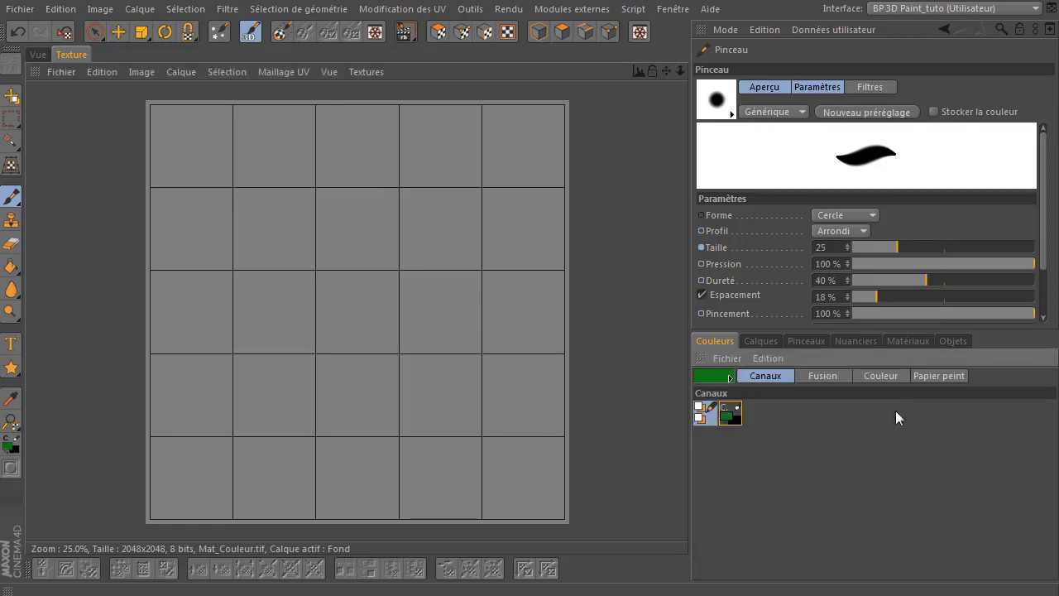
{"action": "left_click", "coordinate": [882, 378]}
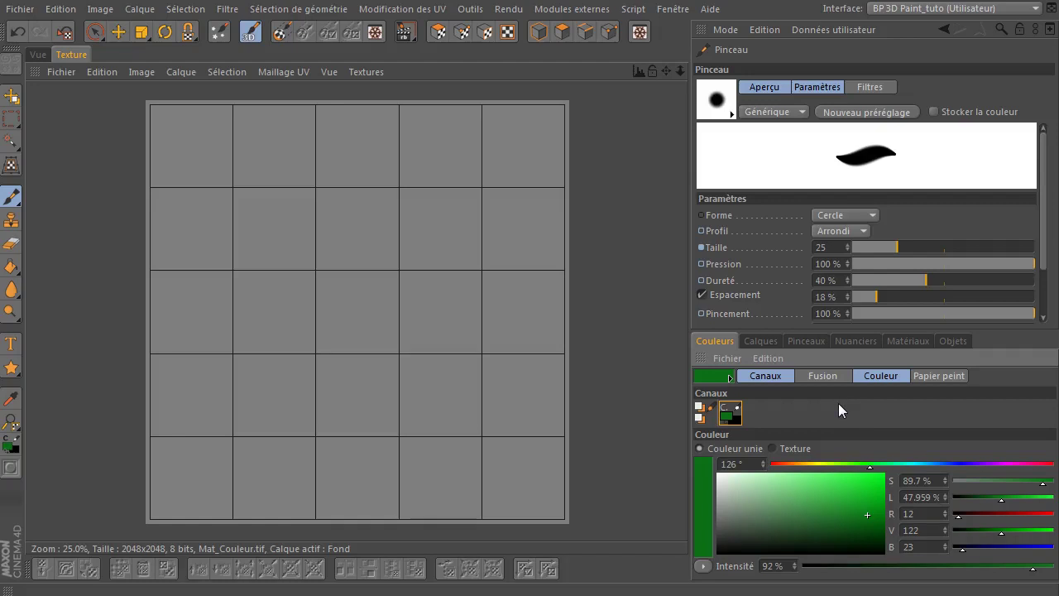
- Add a new layer Calque above Fond and set the brush Taille to 177
{"action": "left_click", "coordinate": [754, 341]}
{"action": "left_click", "coordinate": [708, 571]}
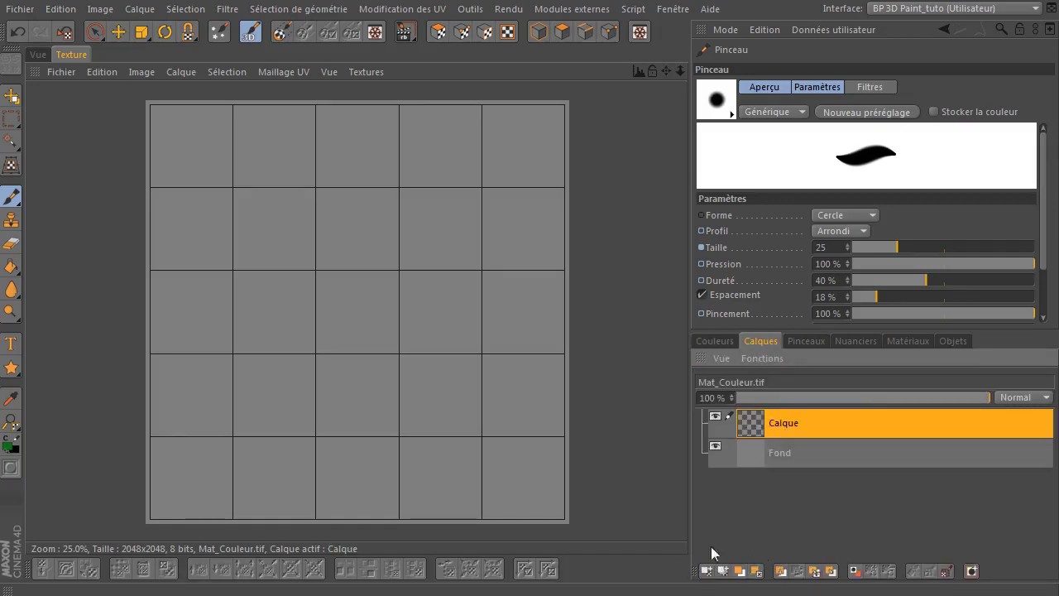
{"action": "left_click", "coordinate": [710, 342]}
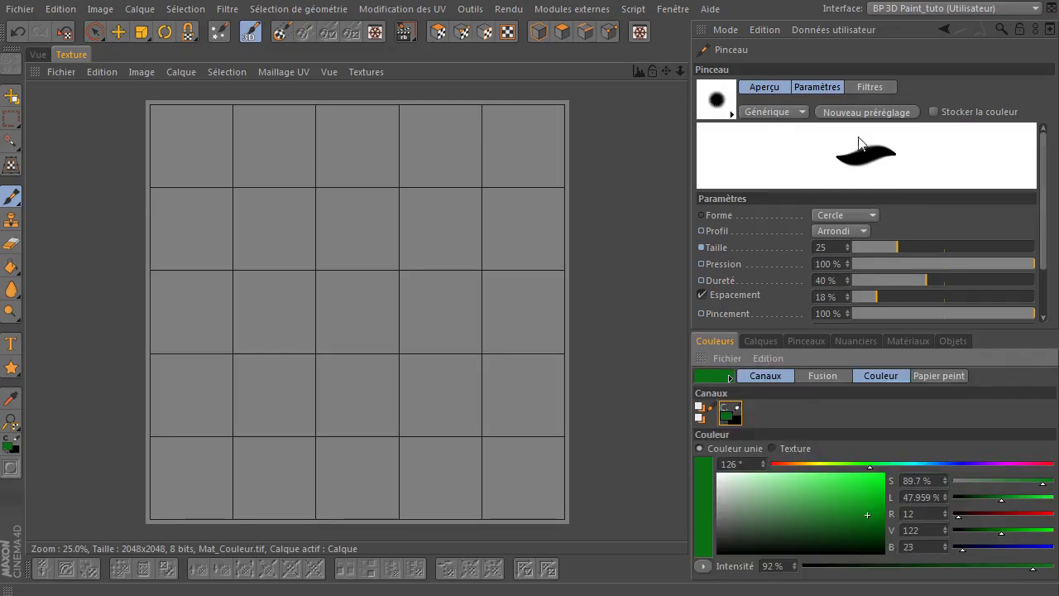
{"action": "left_click", "coordinate": [6, 198]}
{"action": "left_click", "coordinate": [975, 244]}
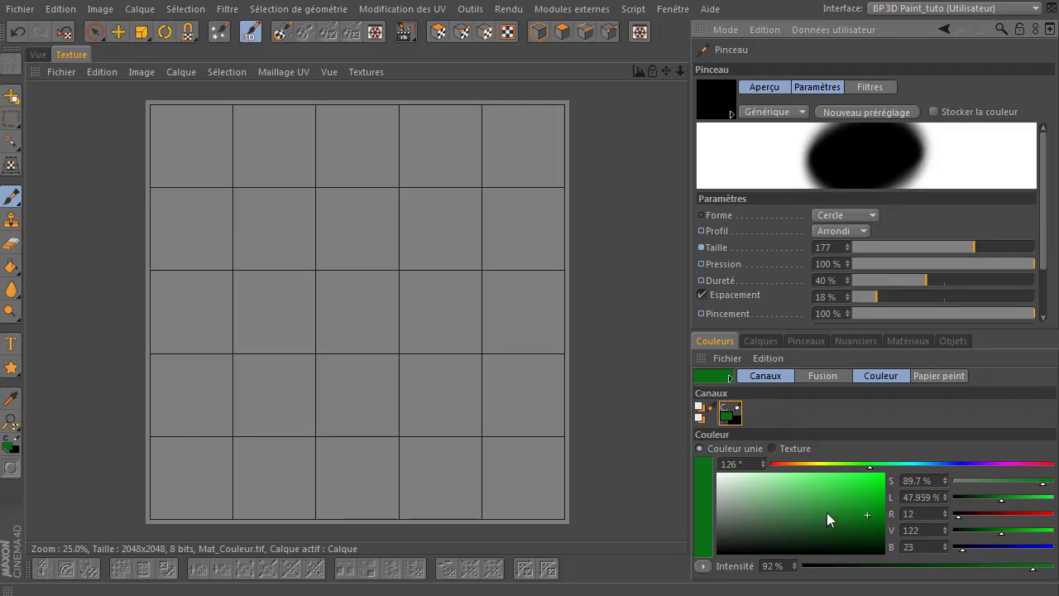
- Pick a duller green and paint diagonal strokes across the central tiles
{"action": "left_click_drag", "start_coordinate": [834, 520], "coordinate": [825, 519]}
{"action": "left_click_drag", "start_coordinate": [176, 244], "coordinate": [422, 151]}
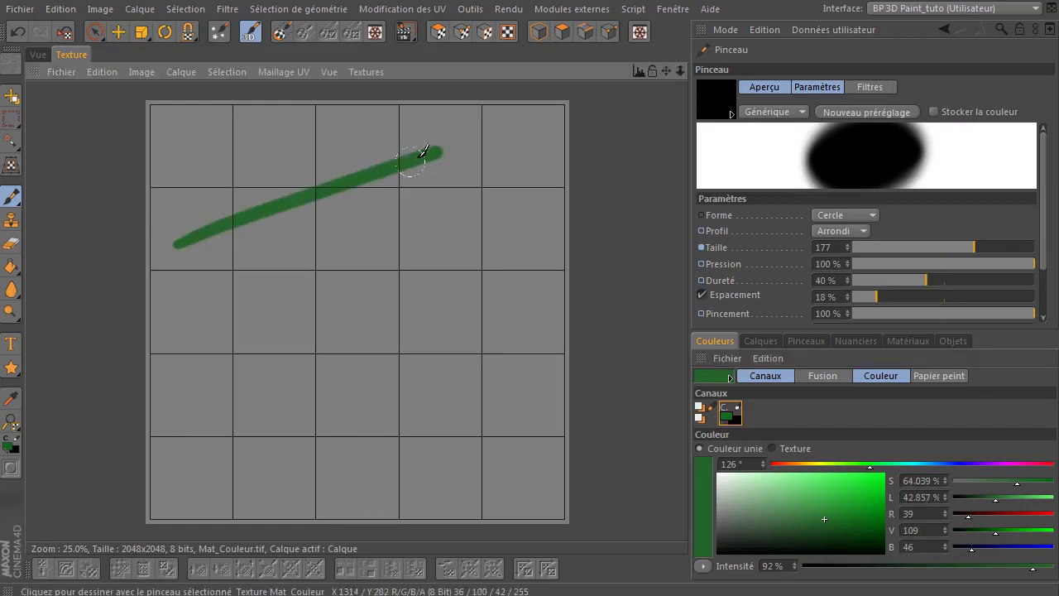
{"action": "left_click_drag", "start_coordinate": [201, 276], "coordinate": [484, 169]}
{"action": "left_click_drag", "start_coordinate": [252, 281], "coordinate": [468, 186]}
{"action": "left_click", "coordinate": [239, 290]}
{"action": "left_click_drag", "start_coordinate": [232, 334], "coordinate": [461, 228]}
{"action": "left_click_drag", "start_coordinate": [238, 352], "coordinate": [465, 247]}
{"action": "mouse_move", "coordinate": [247, 380]}
{"action": "left_mouse_down"}
{"action": "mouse_move", "coordinate": [478, 266]}
{"action": "mouse_move", "coordinate": [494, 271]}
{"action": "left_mouse_up"}
{"action": "left_click_drag", "start_coordinate": [287, 403], "coordinate": [494, 318]}
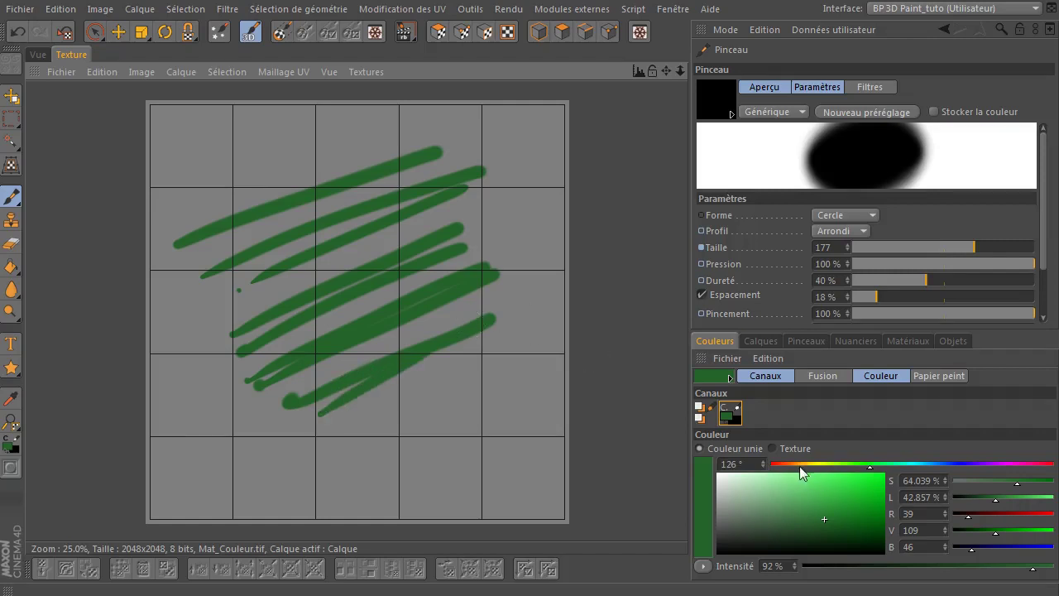
- Paint an orange stroke over the green, then another green stroke across the upper texture
{"action": "left_click", "coordinate": [794, 464]}
{"action": "left_click", "coordinate": [840, 505]}
{"action": "mouse_move", "coordinate": [331, 419]}
{"action": "left_mouse_down"}
{"action": "mouse_move", "coordinate": [455, 338]}
{"action": "mouse_move", "coordinate": [323, 359]}
{"action": "mouse_move", "coordinate": [367, 260]}
{"action": "mouse_move", "coordinate": [303, 224]}
{"action": "mouse_move", "coordinate": [370, 134]}
{"action": "mouse_move", "coordinate": [226, 236]}
{"action": "mouse_move", "coordinate": [379, 197]}
{"action": "left_mouse_up"}
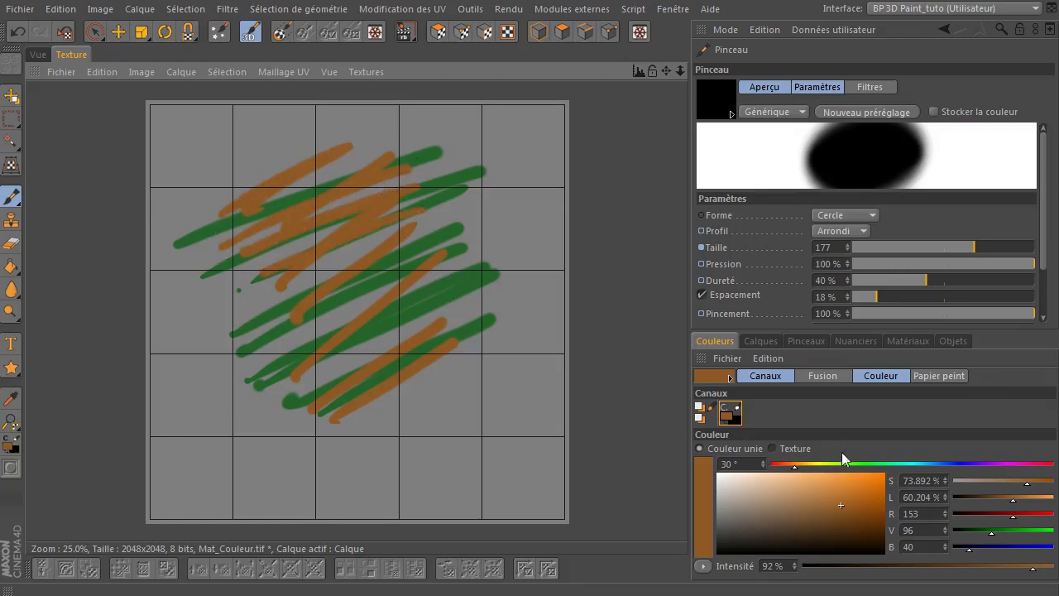
{"action": "left_click", "coordinate": [861, 465]}
{"action": "mouse_move", "coordinate": [236, 151]}
{"action": "left_mouse_down"}
{"action": "mouse_move", "coordinate": [350, 159]}
{"action": "mouse_move", "coordinate": [406, 177]}
{"action": "mouse_move", "coordinate": [402, 201]}
{"action": "mouse_move", "coordinate": [293, 236]}
{"action": "mouse_move", "coordinate": [253, 284]}
{"action": "mouse_move", "coordinate": [383, 302]}
{"action": "left_mouse_up"}
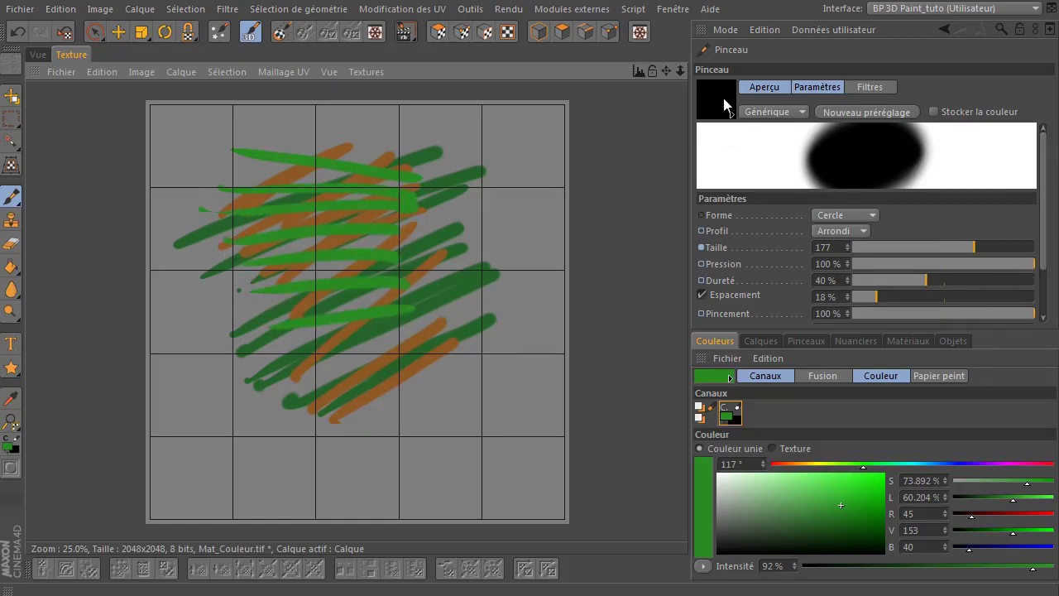
- Switch to the black tapered brush at size 166 and paint bright, dark and pale green strokes
{"action": "left_click", "coordinate": [730, 109]}
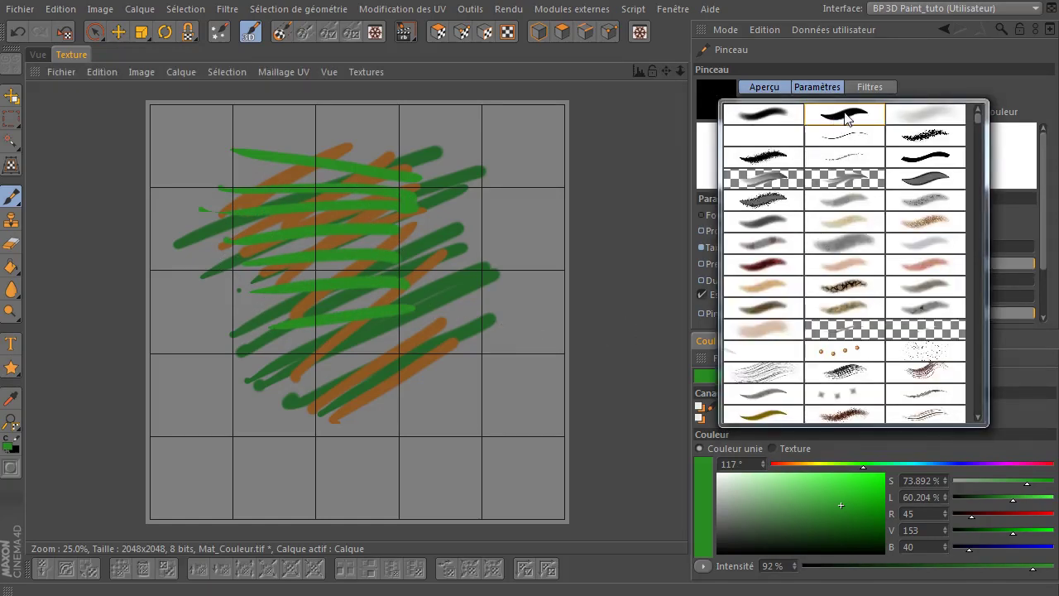
{"action": "left_click", "coordinate": [846, 119]}
{"action": "left_click_drag", "start_coordinate": [961, 247], "coordinate": [970, 247]}
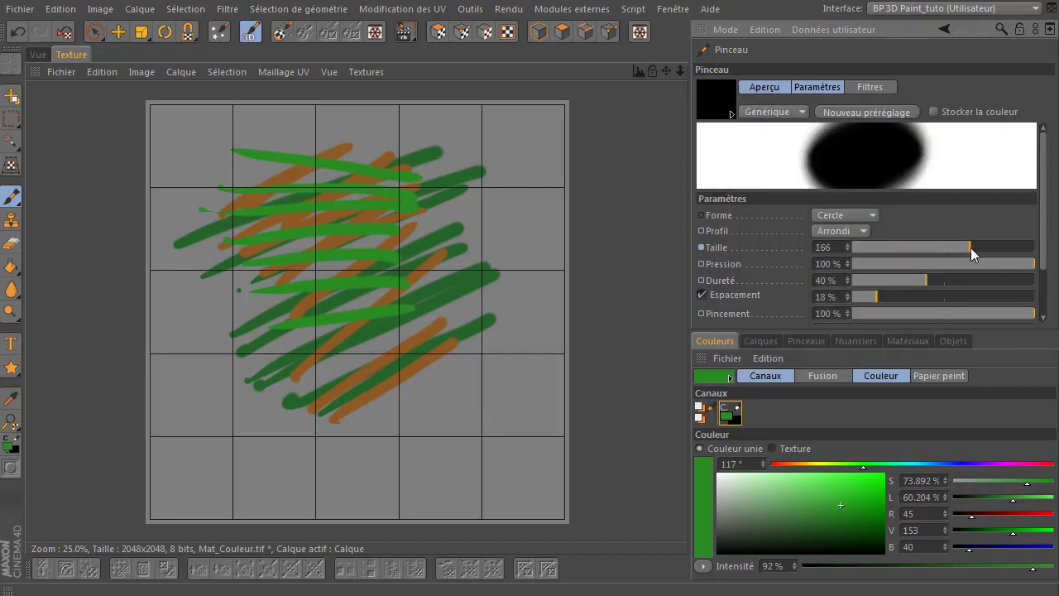
{"action": "left_click_drag", "start_coordinate": [411, 402], "coordinate": [323, 248]}
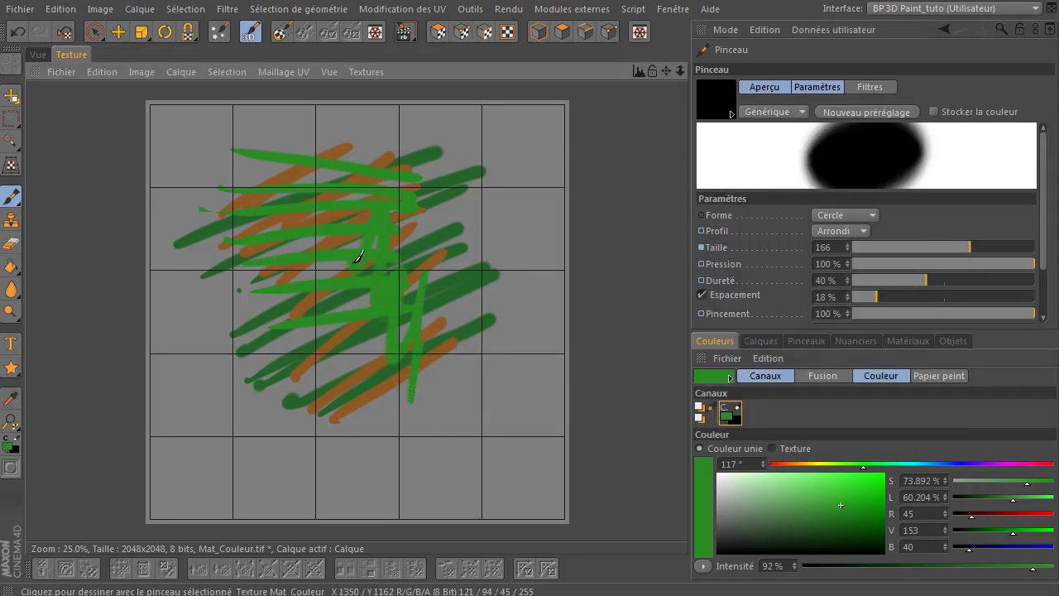
{"action": "left_click_drag", "start_coordinate": [841, 505], "coordinate": [862, 528]}
{"action": "mouse_move", "coordinate": [393, 236]}
{"action": "left_mouse_down"}
{"action": "mouse_move", "coordinate": [400, 220]}
{"action": "mouse_move", "coordinate": [406, 335]}
{"action": "left_mouse_up"}
{"action": "left_click", "coordinate": [745, 482]}
{"action": "mouse_move", "coordinate": [427, 208]}
{"action": "left_mouse_down"}
{"action": "mouse_move", "coordinate": [411, 293]}
{"action": "mouse_move", "coordinate": [348, 249]}
{"action": "left_mouse_up"}
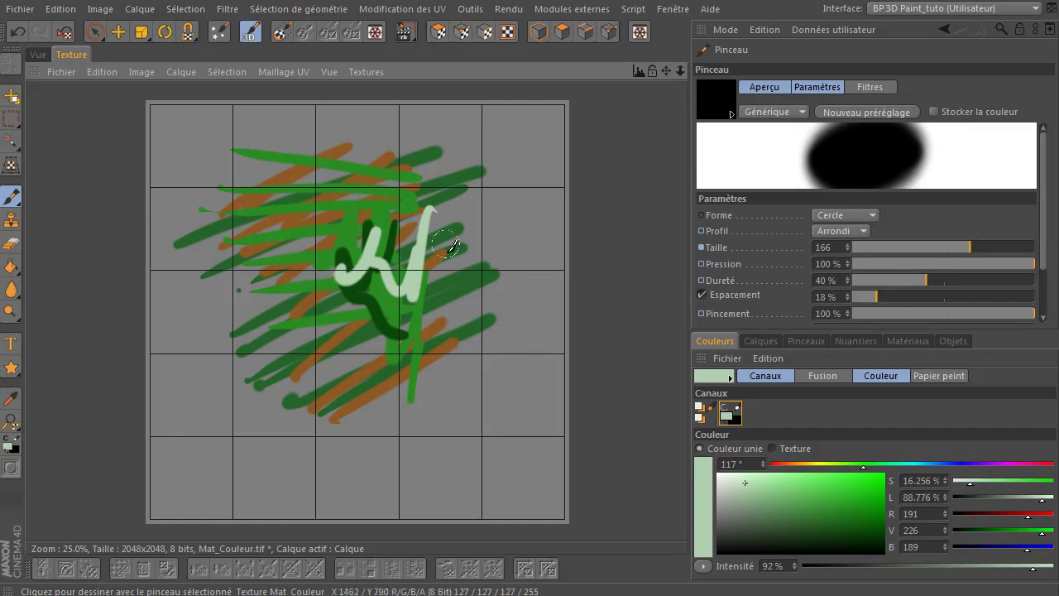
{"action": "left_click", "coordinate": [731, 117]}
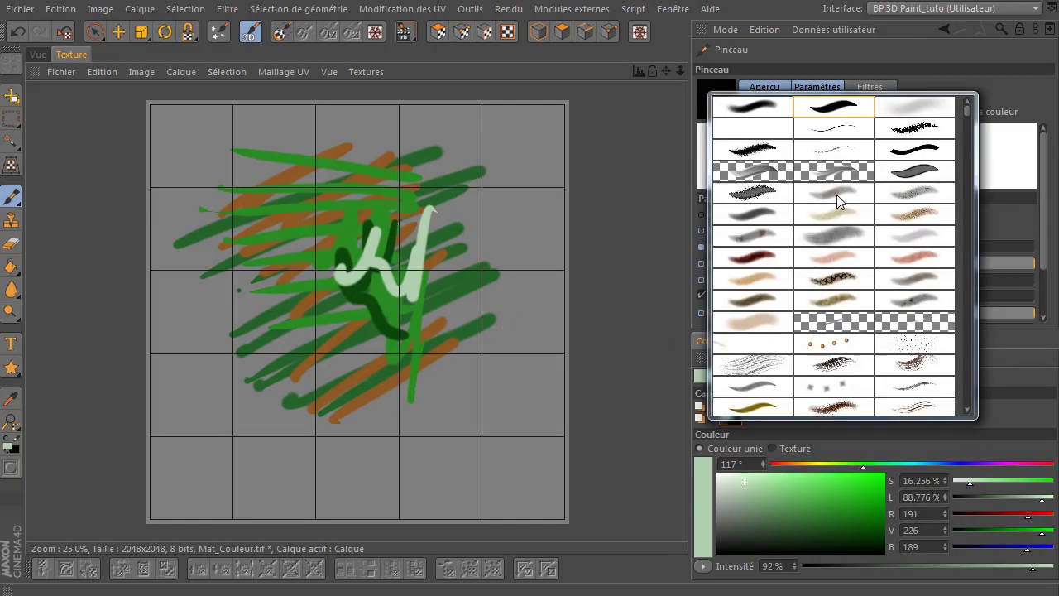
- Test the soft brush at size 163 with a grey stroke, then load the tapered black stroke preset
{"action": "left_click", "coordinate": [914, 110]}
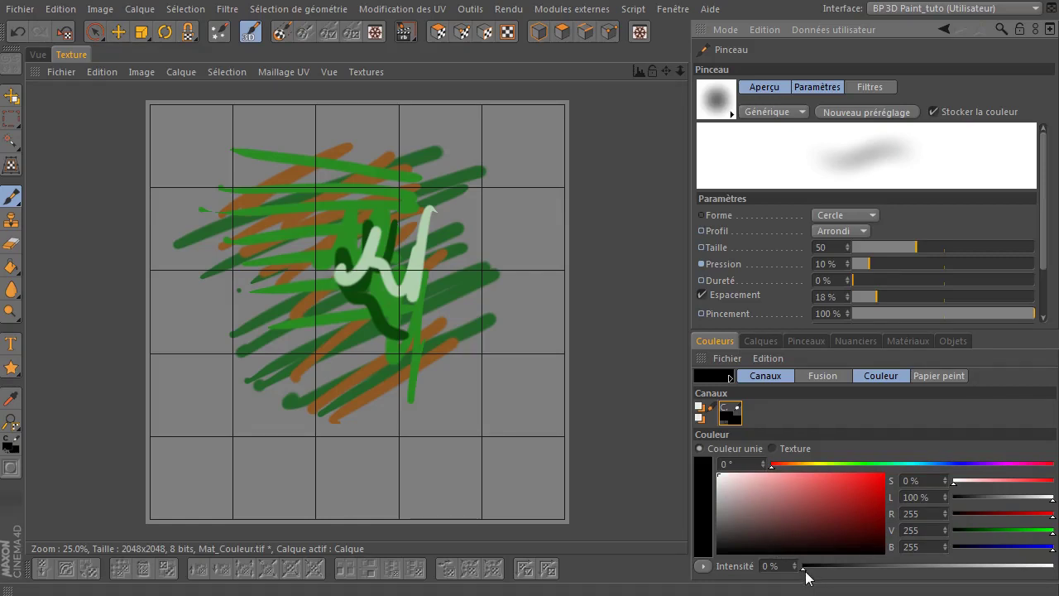
{"action": "left_click_drag", "start_coordinate": [805, 576], "coordinate": [1038, 571]}
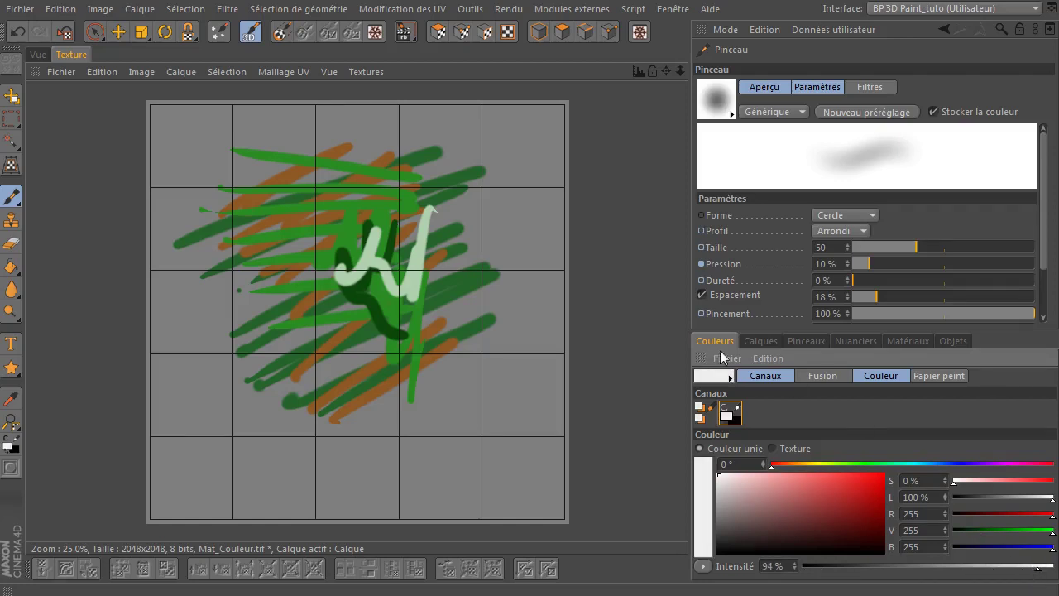
{"action": "left_click", "coordinate": [717, 98]}
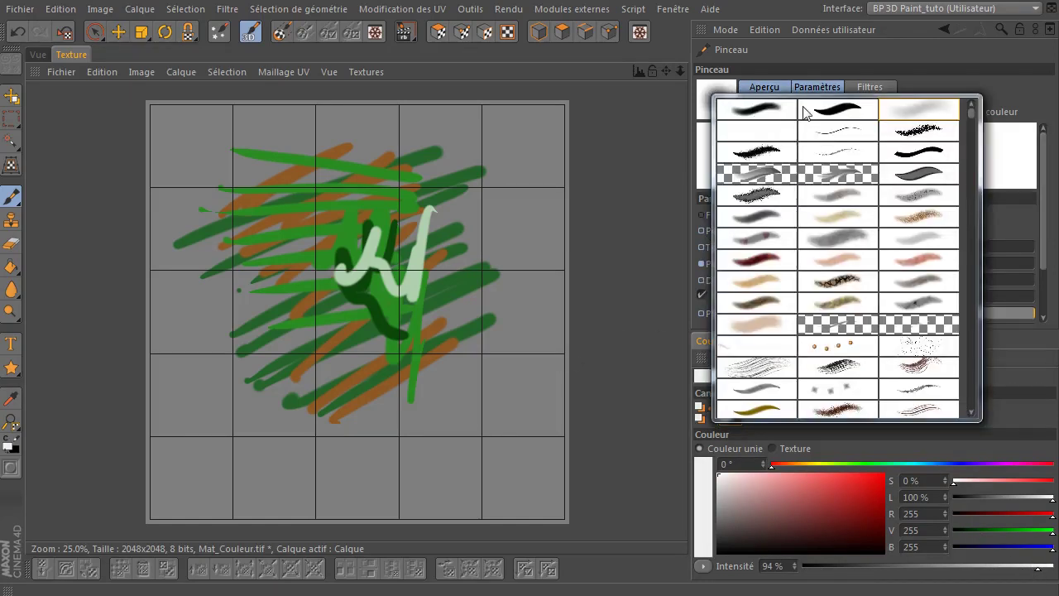
{"action": "left_click", "coordinate": [923, 120]}
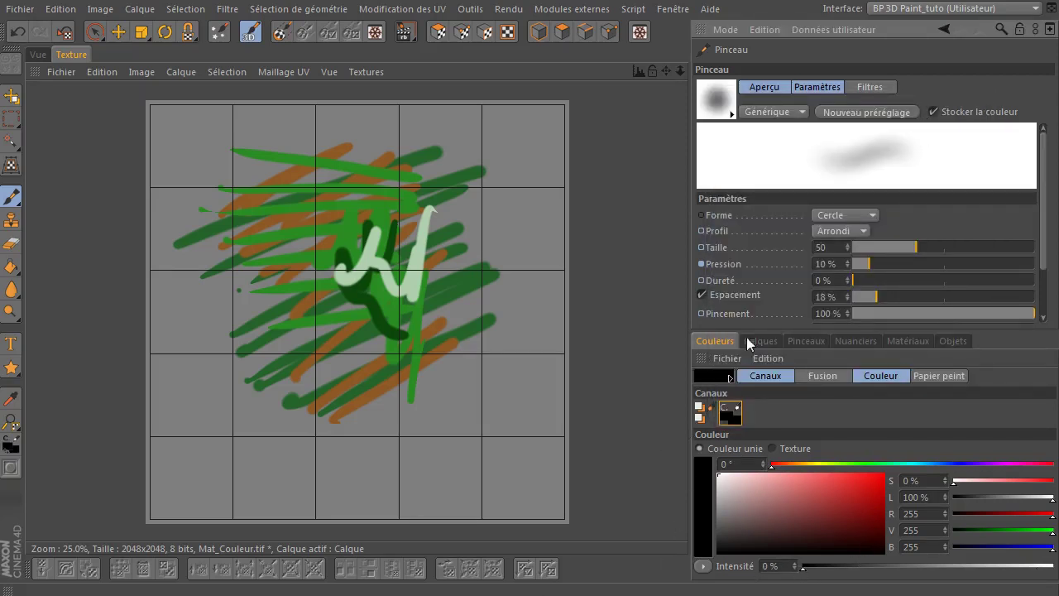
{"action": "left_click", "coordinate": [969, 246]}
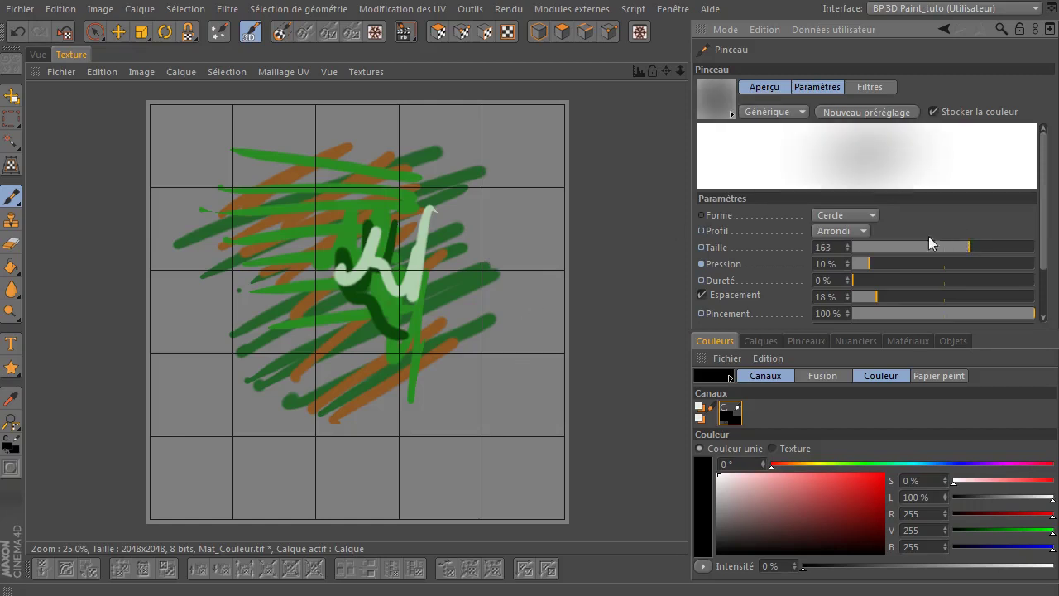
{"action": "mouse_move", "coordinate": [484, 248]}
{"action": "left_mouse_down"}
{"action": "mouse_move", "coordinate": [393, 263]}
{"action": "mouse_move", "coordinate": [439, 254]}
{"action": "mouse_move", "coordinate": [404, 281]}
{"action": "left_mouse_up"}
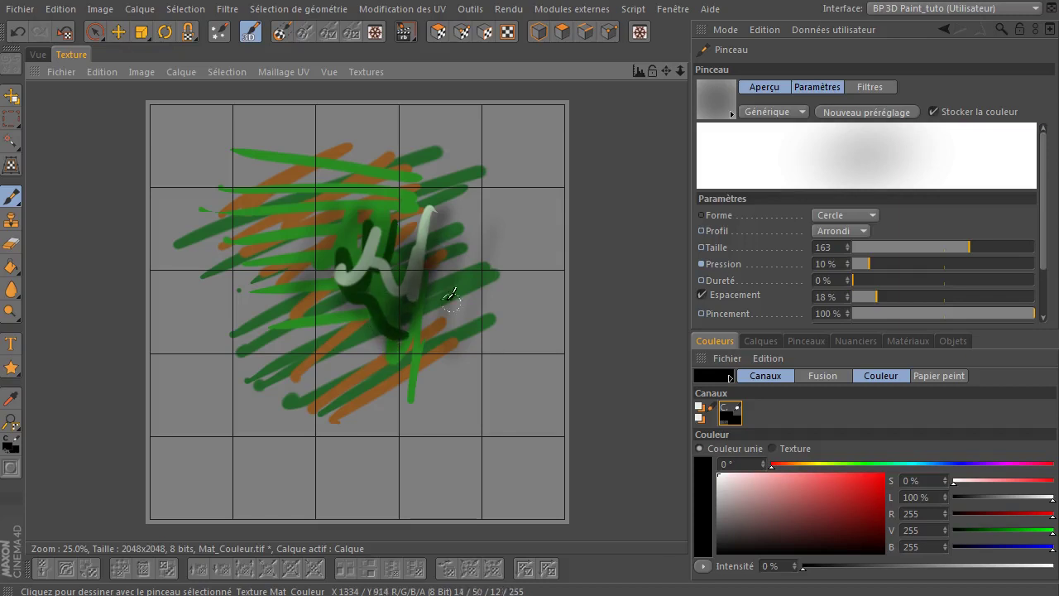
{"action": "left_click", "coordinate": [728, 116]}
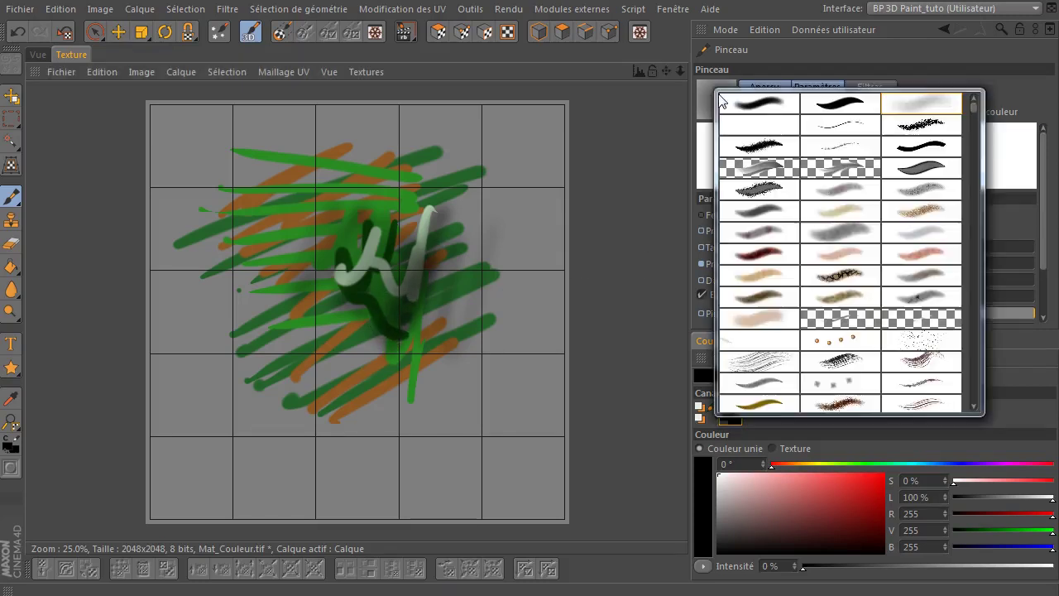
{"action": "left_click", "coordinate": [847, 108]}
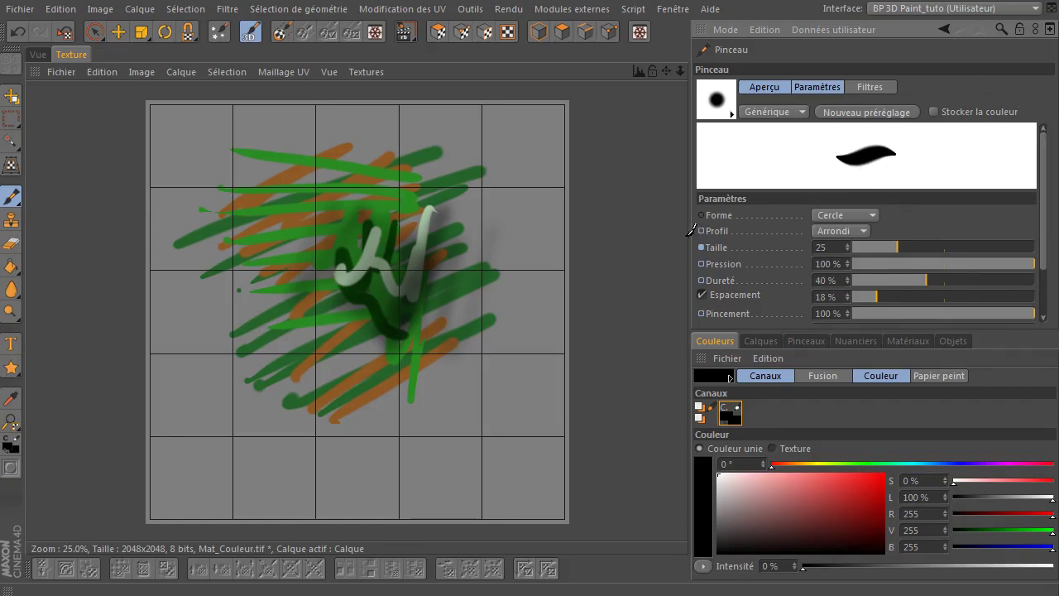
- Paint black zigzags, then red zigzag scribbles with colour intensity raised to 100%
{"action": "mouse_move", "coordinate": [510, 280]}
{"action": "left_mouse_down"}
{"action": "mouse_move", "coordinate": [533, 355]}
{"action": "mouse_move", "coordinate": [394, 267]}
{"action": "left_mouse_up"}
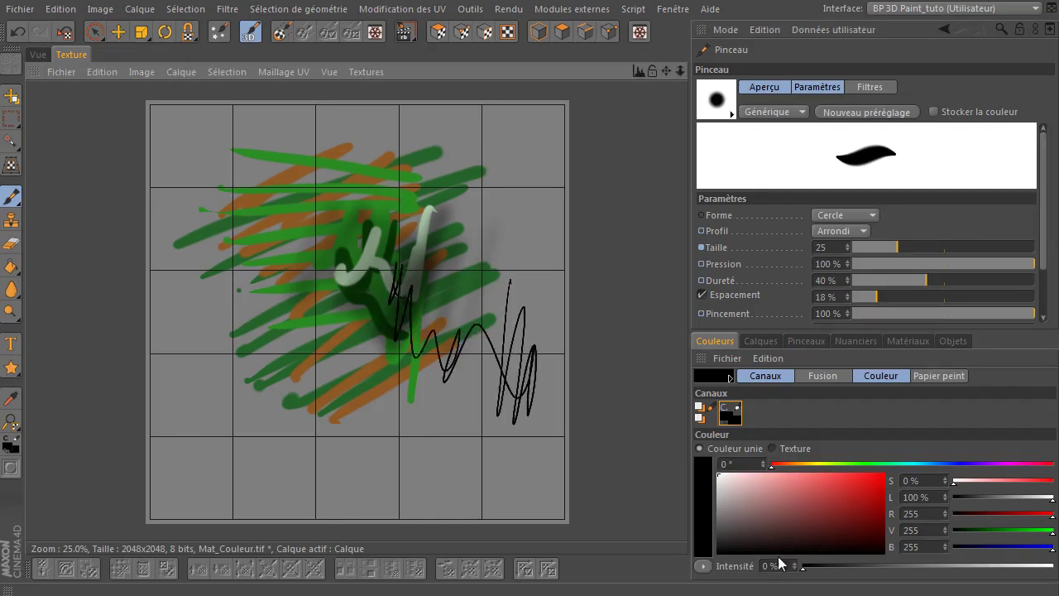
{"action": "left_click_drag", "start_coordinate": [817, 485], "coordinate": [884, 480]}
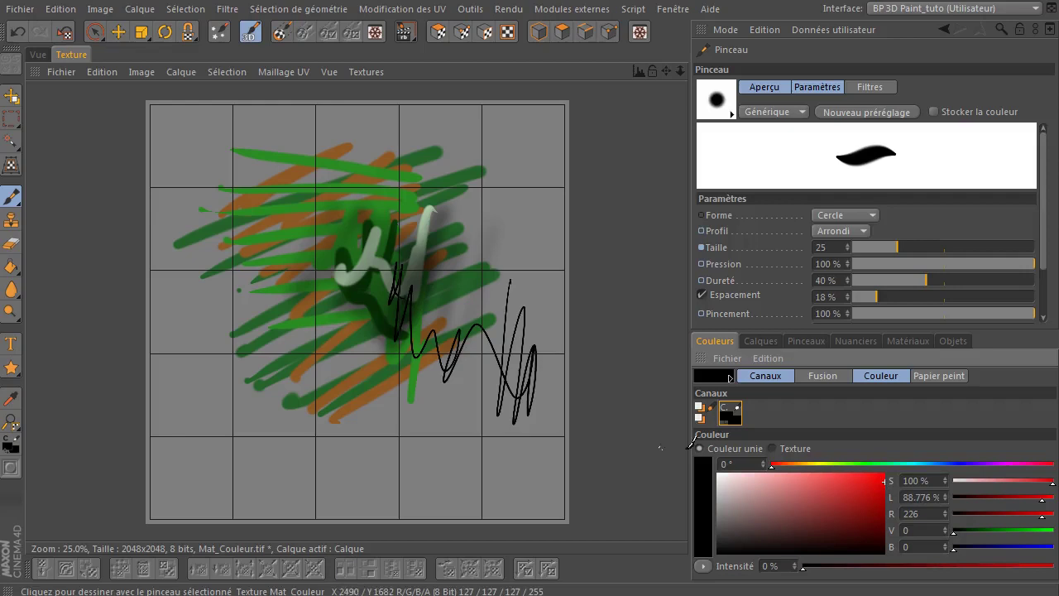
{"action": "left_click_drag", "start_coordinate": [487, 387], "coordinate": [386, 431]}
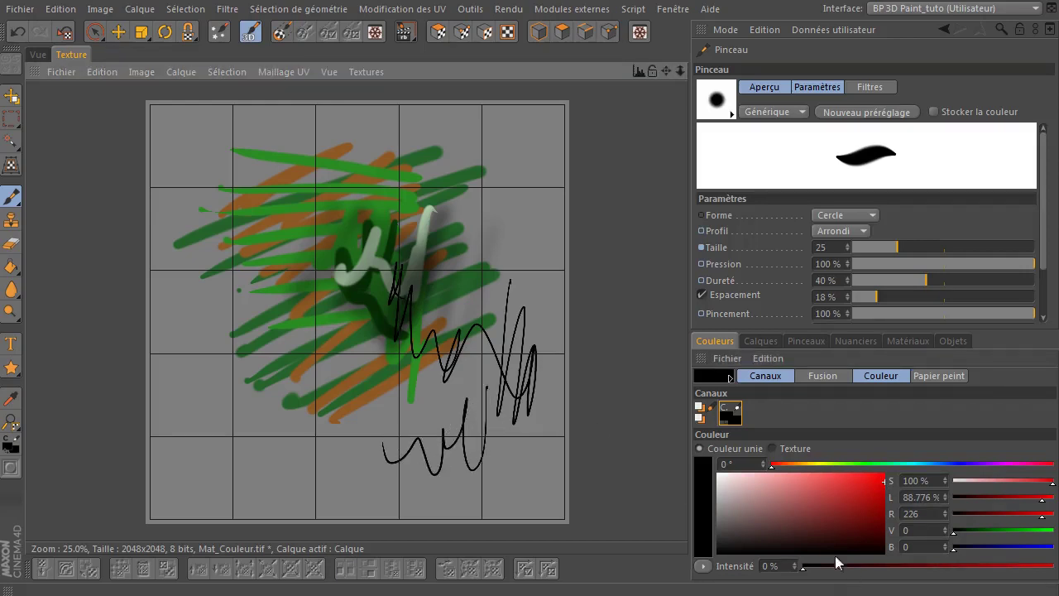
{"action": "left_click_drag", "start_coordinate": [815, 569], "coordinate": [1046, 569]}
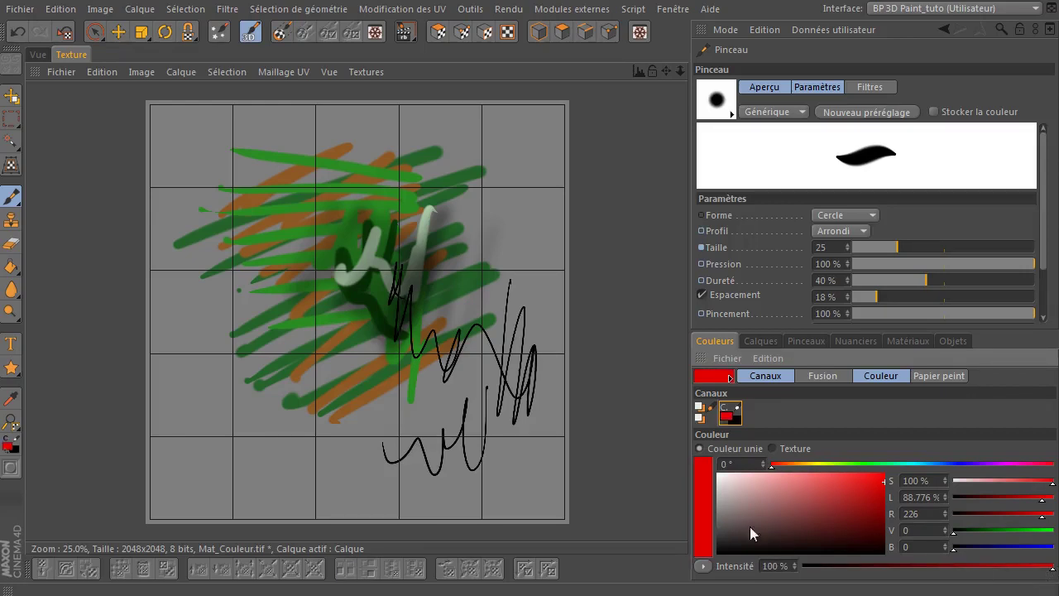
{"action": "mouse_move", "coordinate": [489, 308]}
{"action": "left_mouse_down"}
{"action": "mouse_move", "coordinate": [428, 379]}
{"action": "mouse_move", "coordinate": [452, 374]}
{"action": "left_mouse_up"}
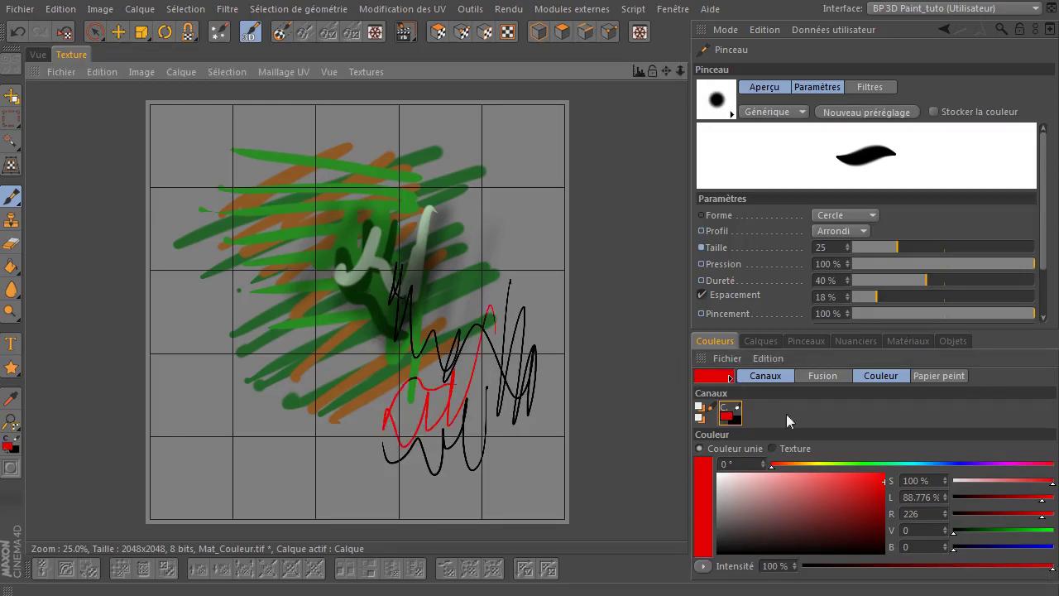
{"action": "mouse_move", "coordinate": [451, 217]}
{"action": "left_mouse_down"}
{"action": "mouse_move", "coordinate": [395, 297]}
{"action": "mouse_move", "coordinate": [328, 241]}
{"action": "mouse_move", "coordinate": [310, 298]}
{"action": "left_mouse_up"}
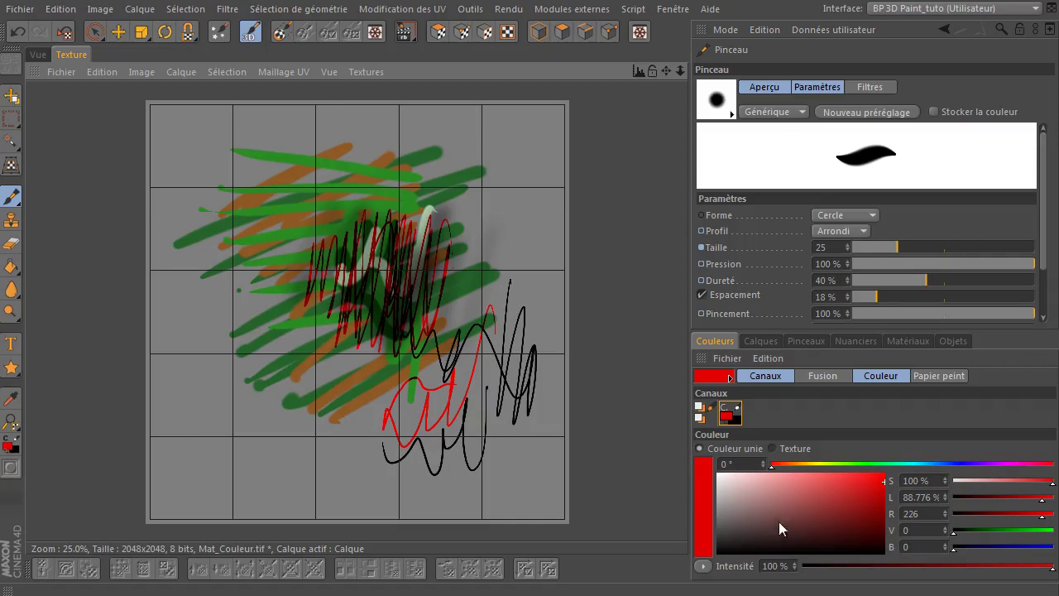
- Paint large yellow strokes across the texture with the brush enlarged to size 80
{"action": "left_click", "coordinate": [816, 465]}
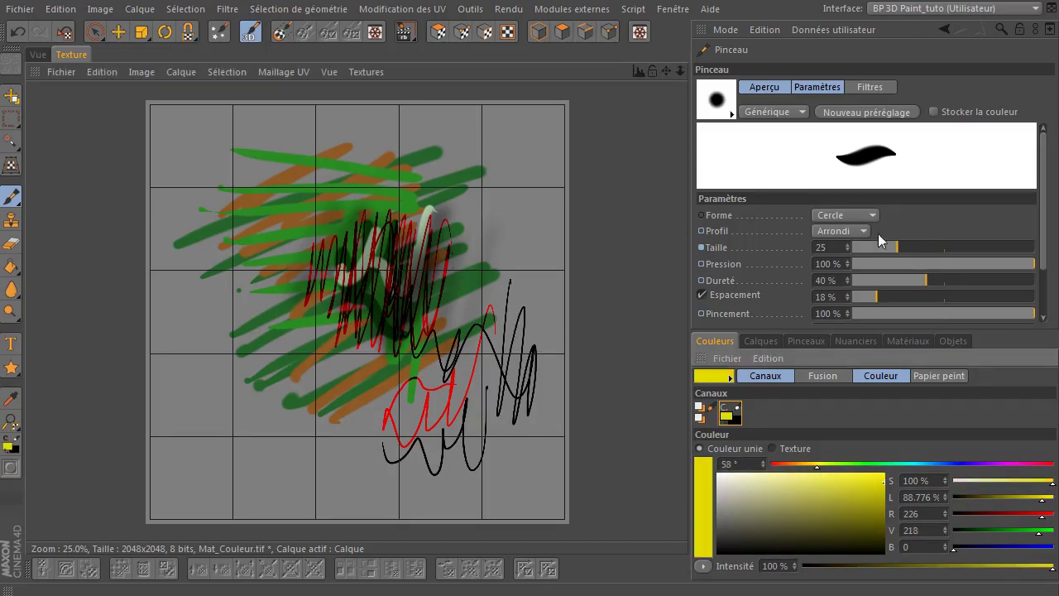
{"action": "left_click", "coordinate": [933, 248]}
{"action": "left_click_drag", "start_coordinate": [474, 249], "coordinate": [430, 380]}
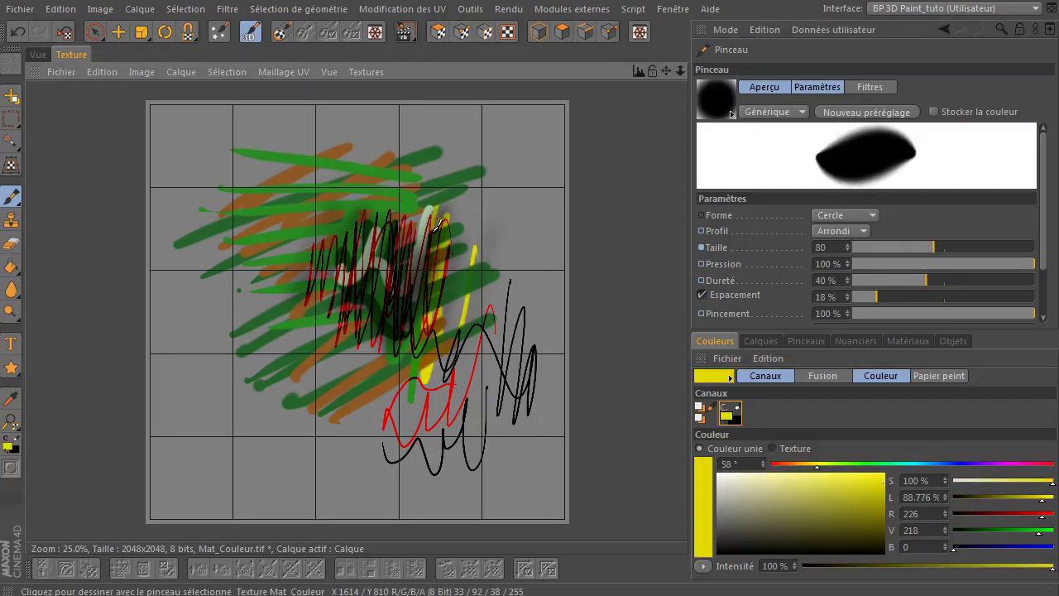
{"action": "mouse_move", "coordinate": [416, 267]}
{"action": "left_mouse_down"}
{"action": "mouse_move", "coordinate": [312, 225]}
{"action": "mouse_move", "coordinate": [282, 347]}
{"action": "mouse_move", "coordinate": [257, 290]}
{"action": "mouse_move", "coordinate": [281, 149]}
{"action": "mouse_move", "coordinate": [352, 222]}
{"action": "mouse_move", "coordinate": [319, 178]}
{"action": "mouse_move", "coordinate": [302, 273]}
{"action": "mouse_move", "coordinate": [265, 186]}
{"action": "mouse_move", "coordinate": [281, 261]}
{"action": "left_mouse_up"}
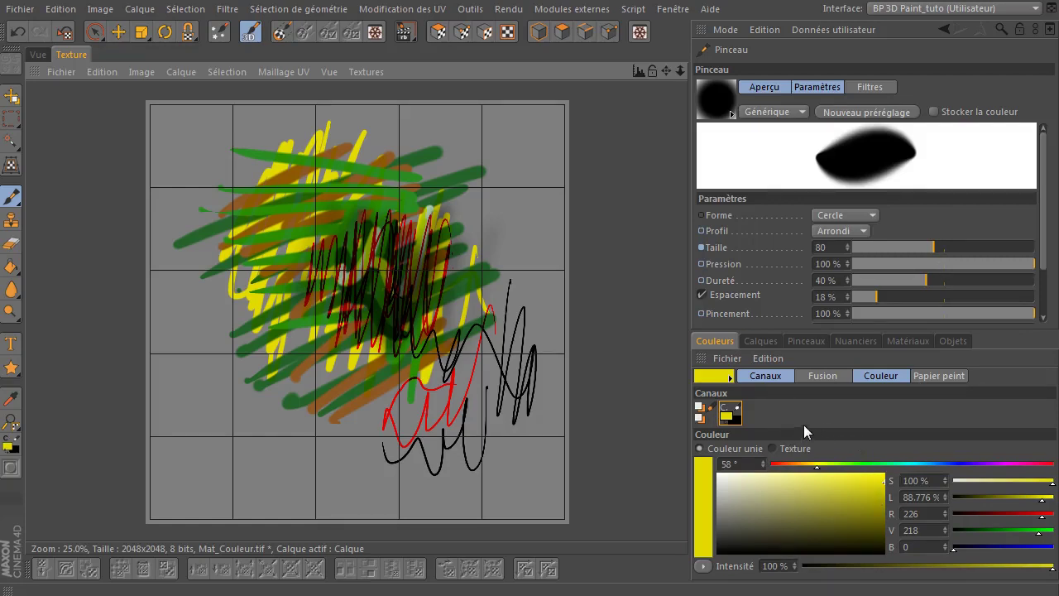
- Set the brush blend mode to Normal and paint yellow strokes over the left-centre and black scribbles
{"action": "left_click", "coordinate": [824, 377]}
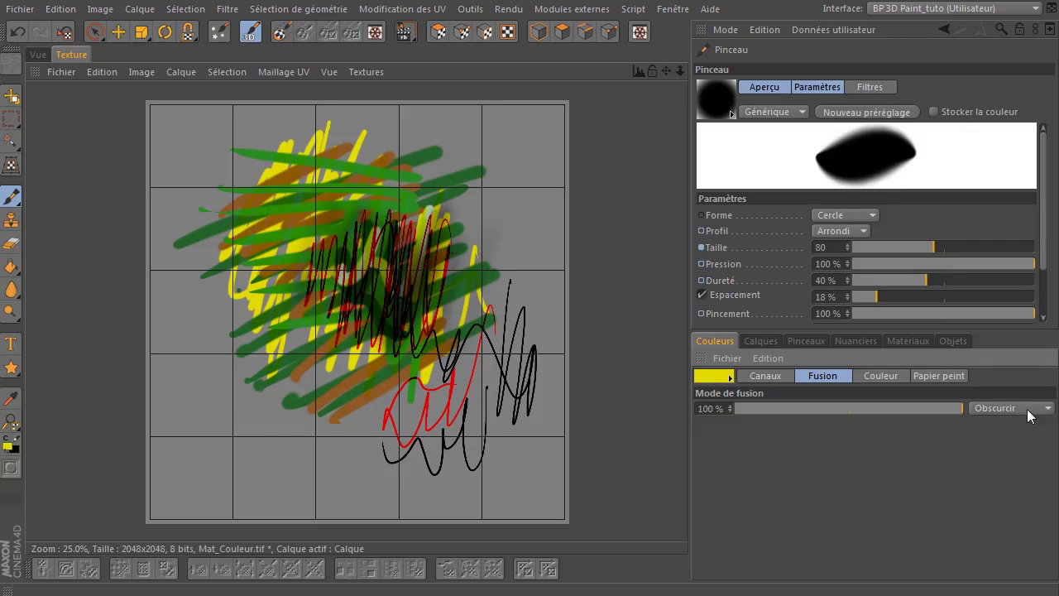
{"action": "left_click", "coordinate": [1027, 409]}
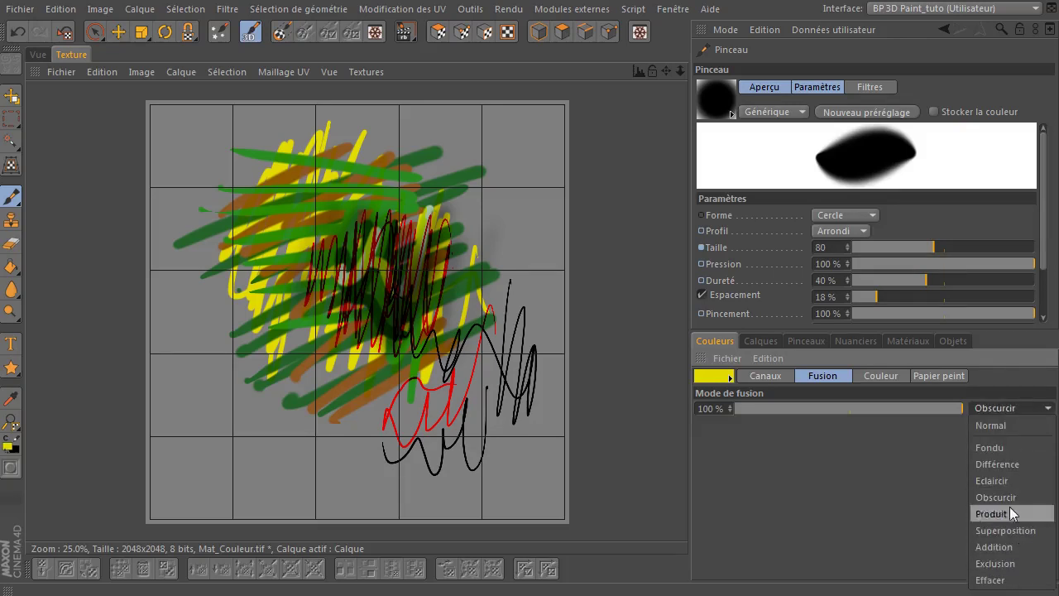
{"action": "left_click", "coordinate": [841, 503]}
{"action": "left_click", "coordinate": [714, 98]}
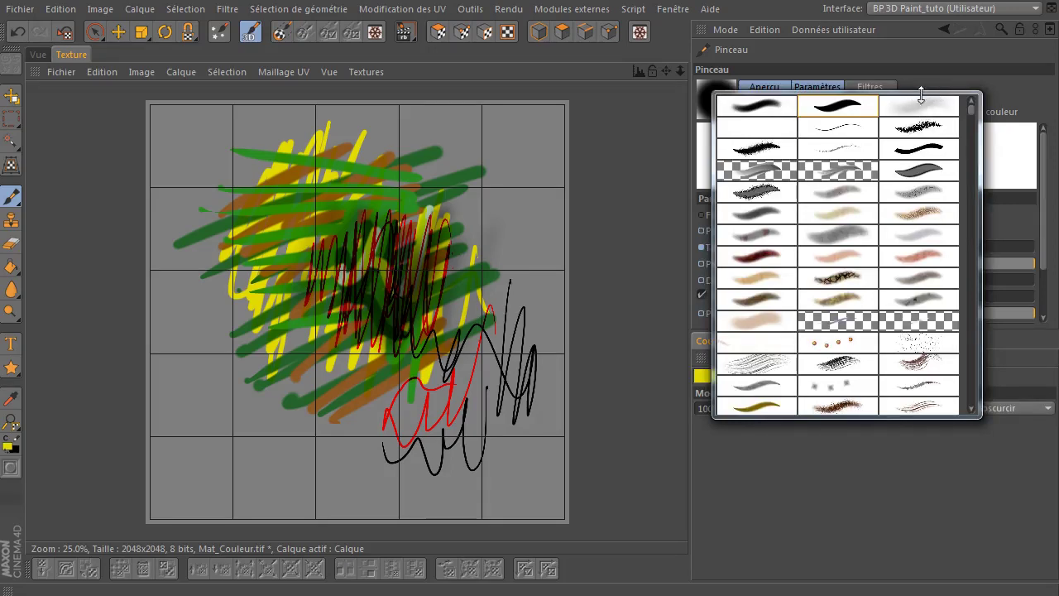
{"action": "left_click", "coordinate": [924, 480]}
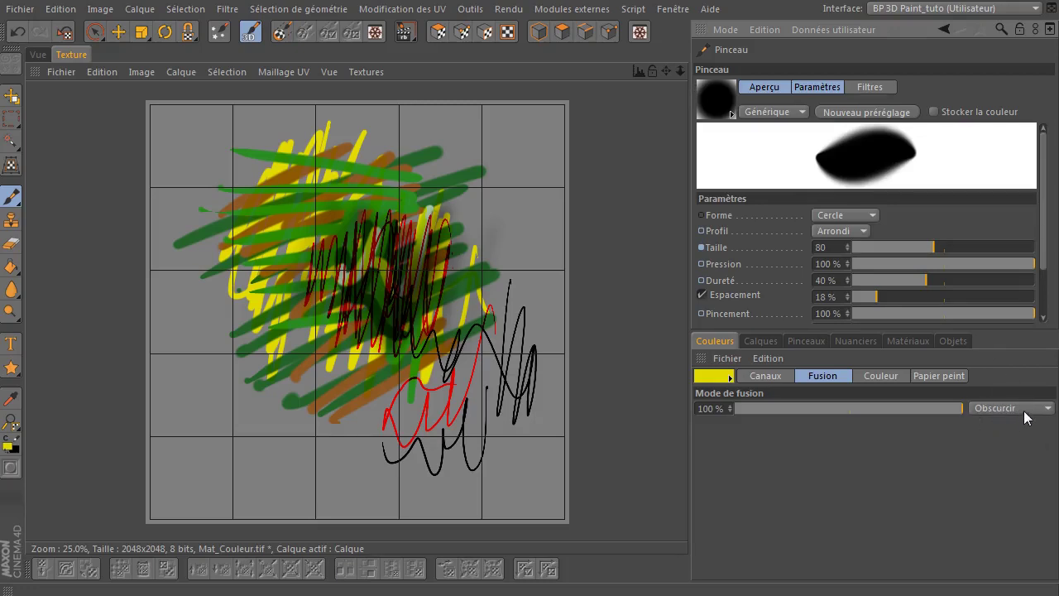
{"action": "left_click", "coordinate": [985, 409]}
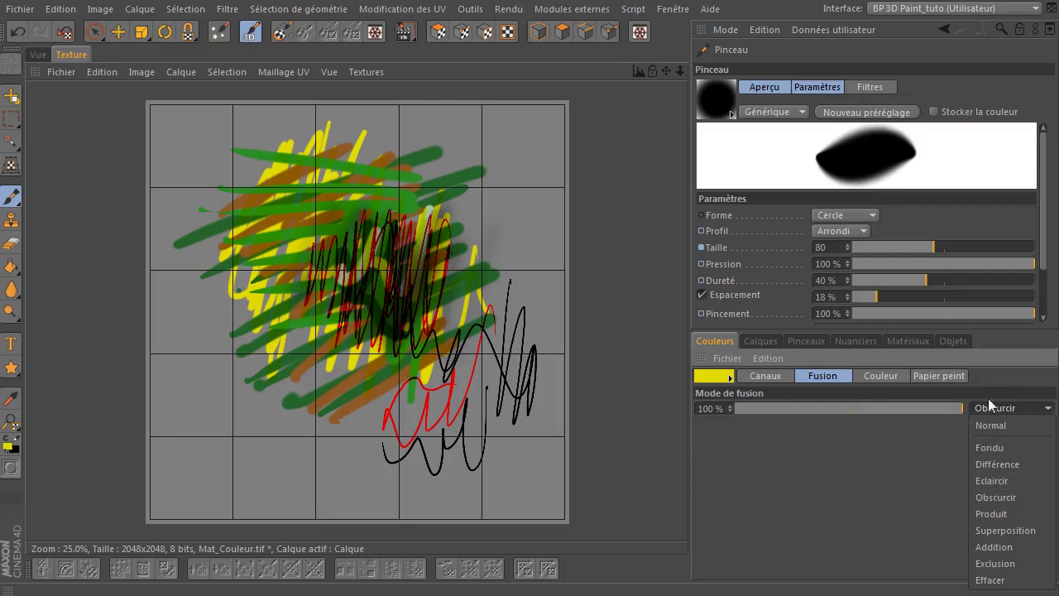
{"action": "left_click", "coordinate": [868, 459]}
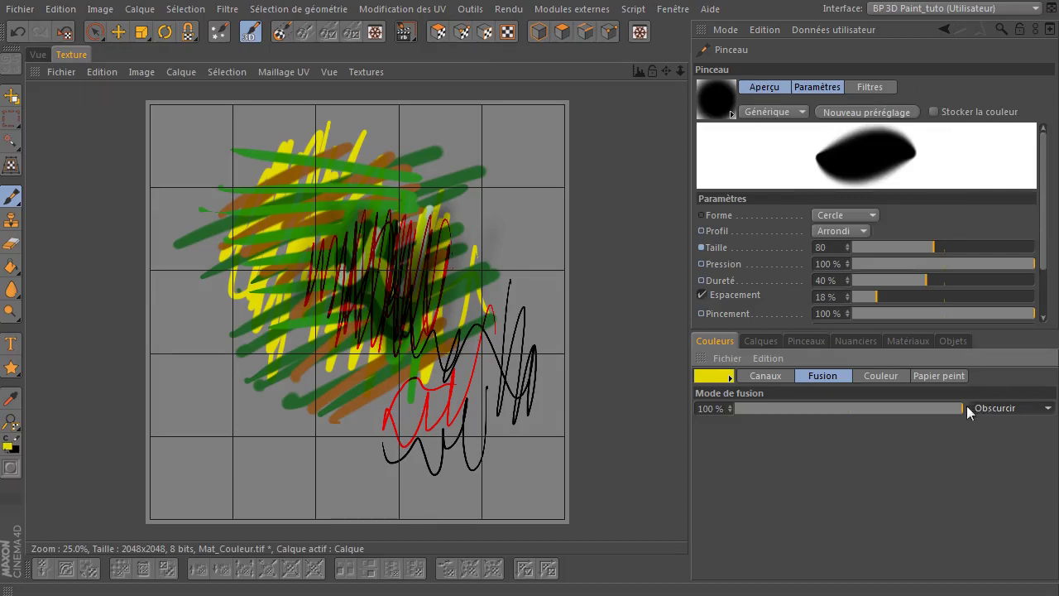
{"action": "left_click", "coordinate": [1019, 413]}
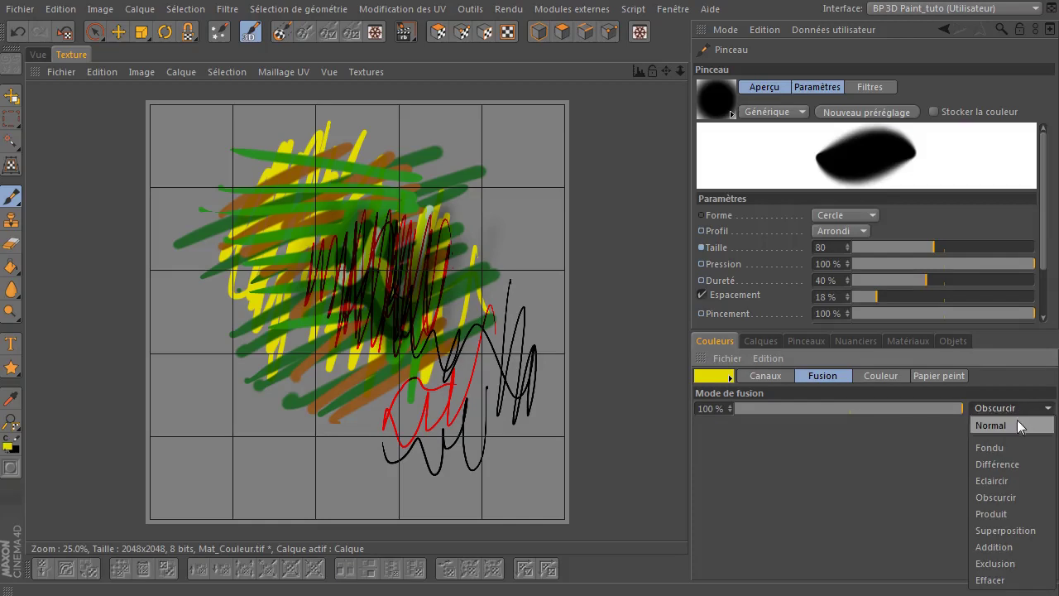
{"action": "left_click", "coordinate": [1010, 425]}
{"action": "mouse_move", "coordinate": [263, 165]}
{"action": "left_mouse_down"}
{"action": "mouse_move", "coordinate": [343, 302]}
{"action": "mouse_move", "coordinate": [389, 335]}
{"action": "left_mouse_up"}
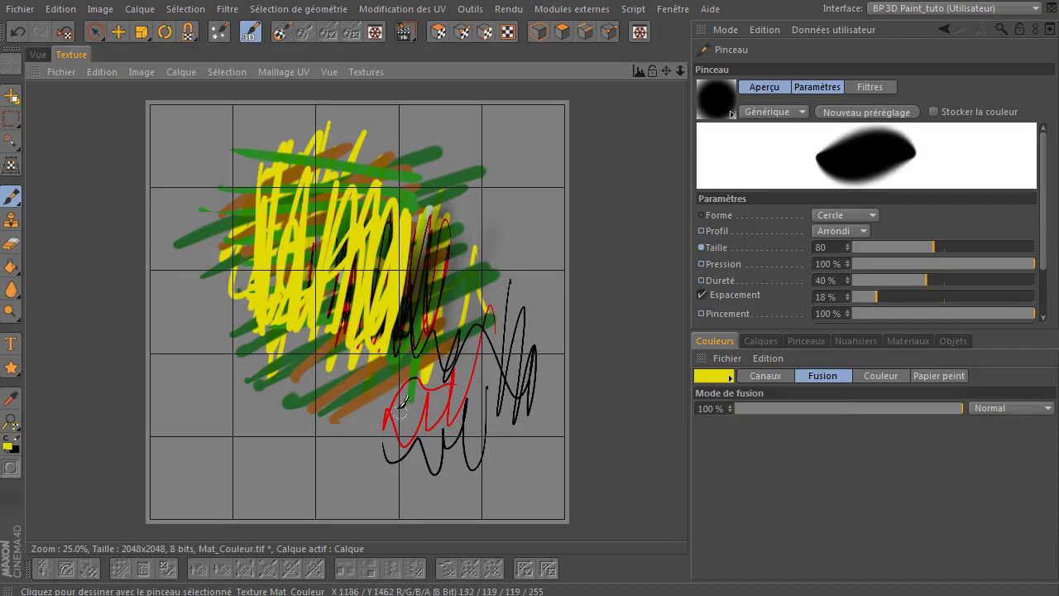
{"action": "left_click_drag", "start_coordinate": [409, 310], "coordinate": [500, 304]}
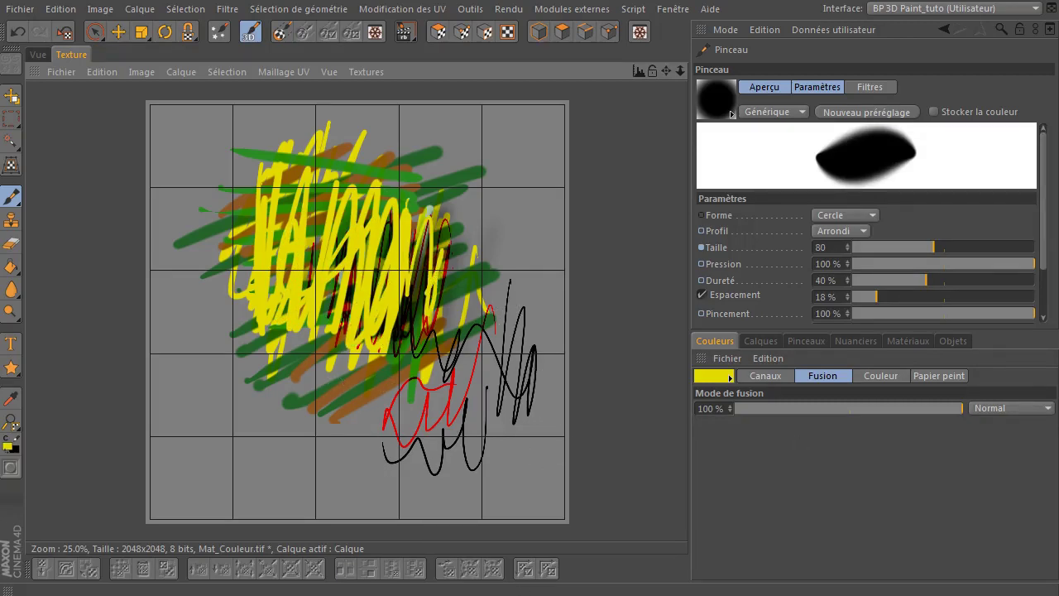
- Switch the blend mode back to Obscurcir and test thin yellow strokes over the scribbles
{"action": "left_click", "coordinate": [1011, 408]}
{"action": "left_click", "coordinate": [1014, 496]}
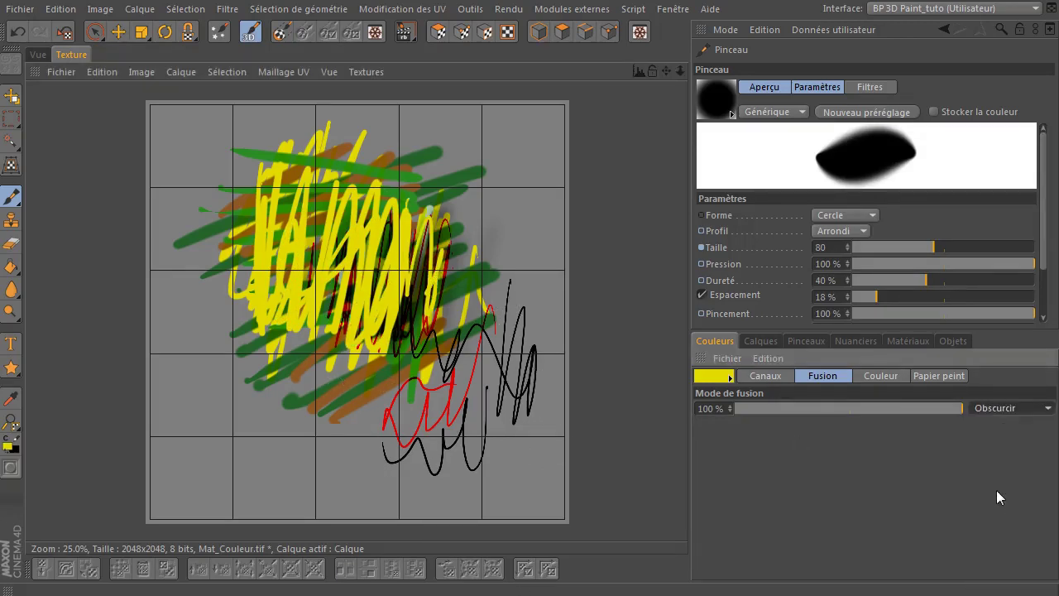
{"action": "left_click_drag", "start_coordinate": [484, 259], "coordinate": [484, 261]}
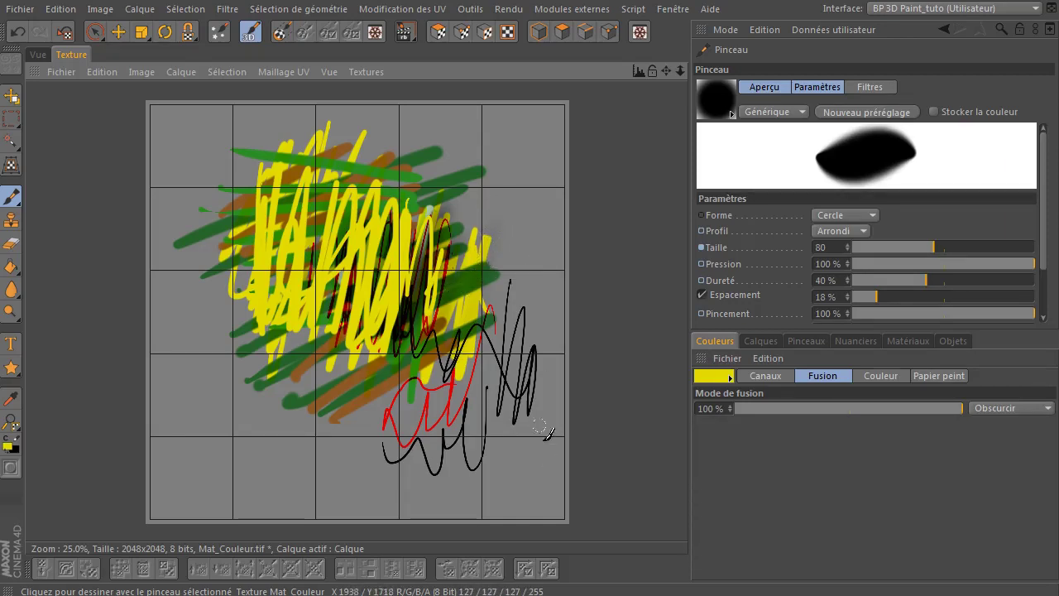
{"action": "left_click_drag", "start_coordinate": [482, 358], "coordinate": [472, 400]}
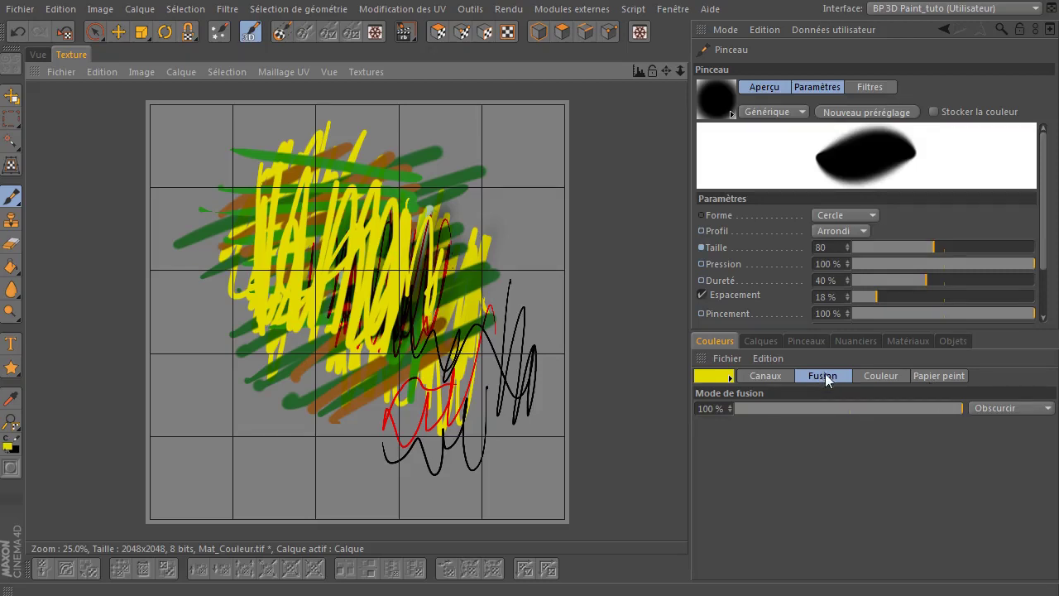
- Delete the painted Calque layer in the layer list, leaving only Fond
{"action": "left_click", "coordinate": [765, 377]}
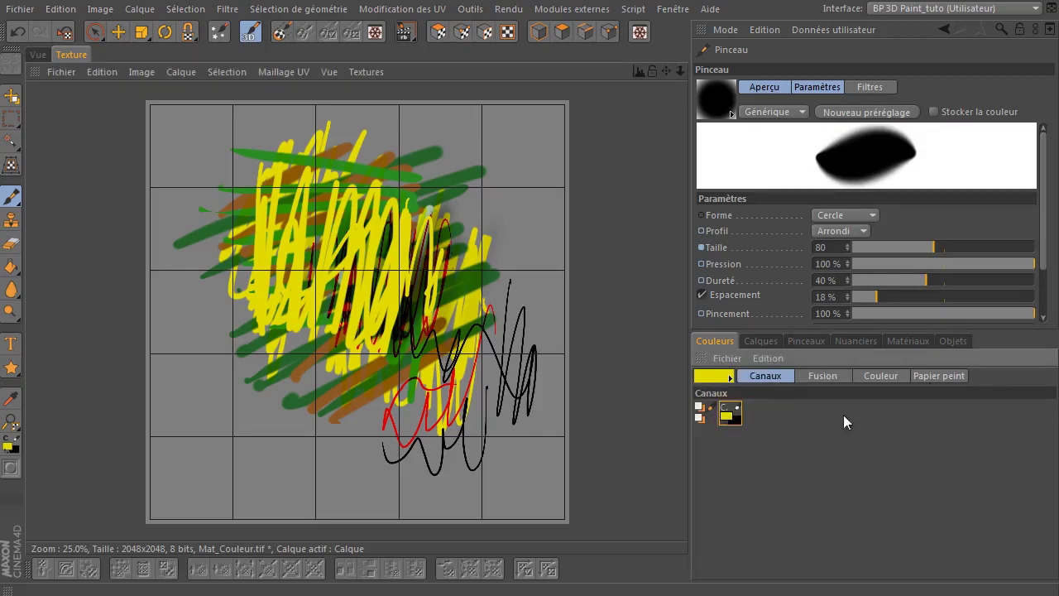
{"action": "left_click", "coordinate": [769, 342]}
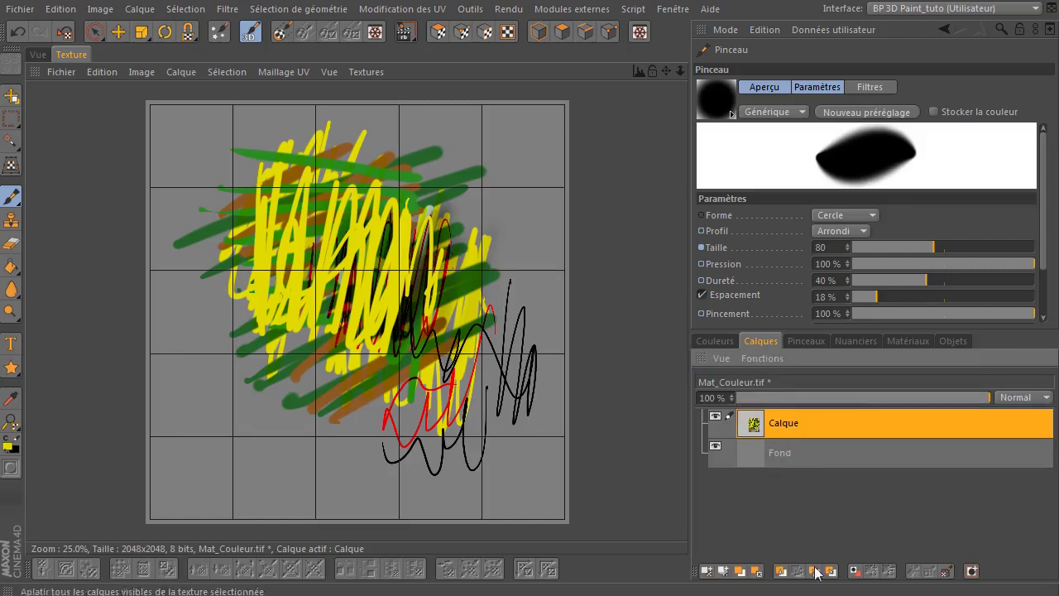
{"action": "left_click", "coordinate": [762, 571]}
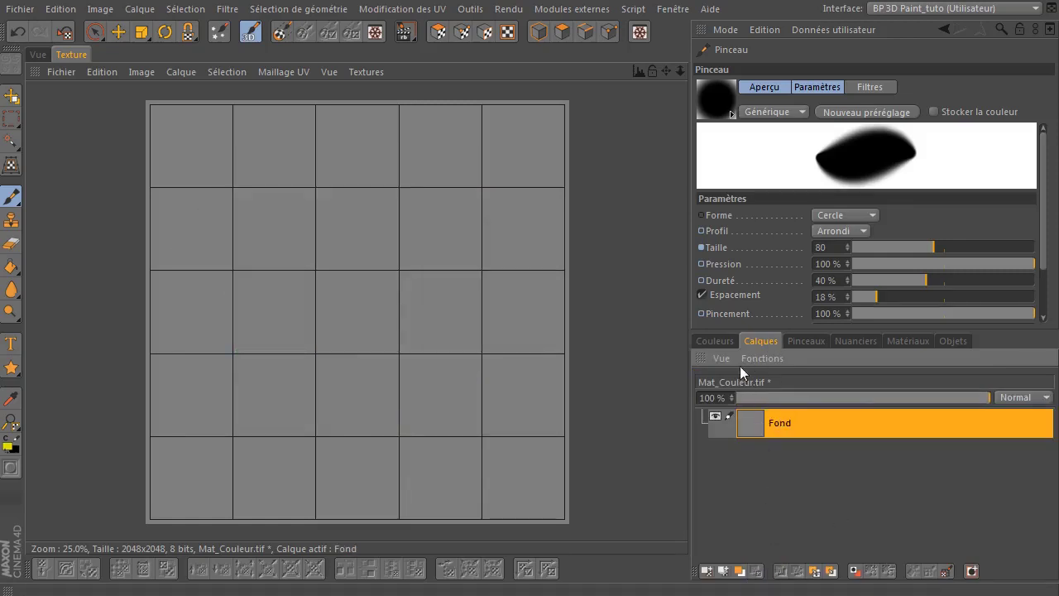
{"action": "left_click", "coordinate": [715, 340]}
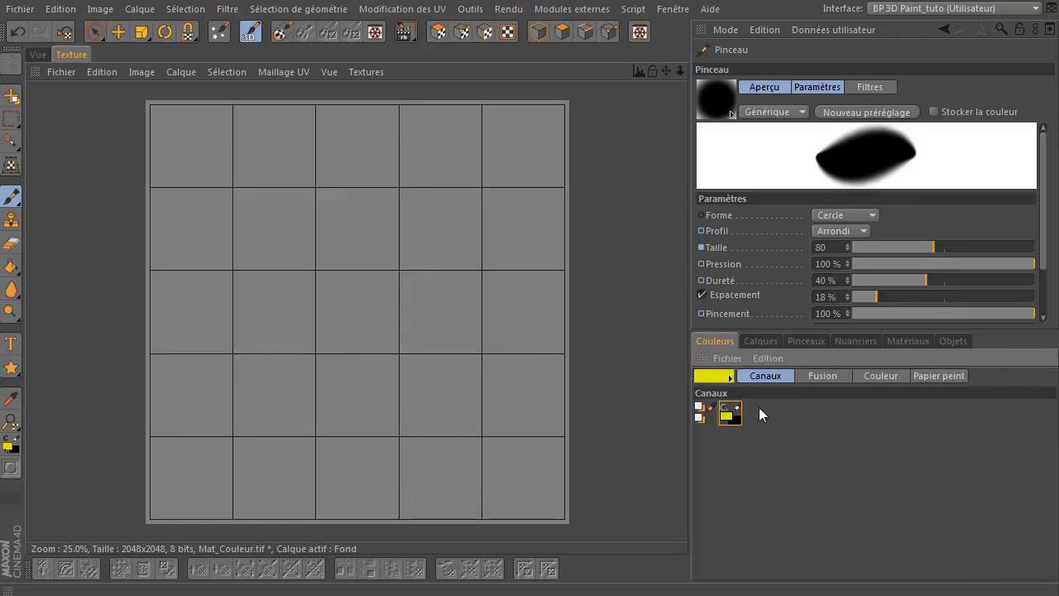
- Show the Fusion and Couleur sections together in the Couleurs tab
{"action": "left_click", "coordinate": [873, 374]}
{"action": "left_click", "coordinate": [820, 375]}
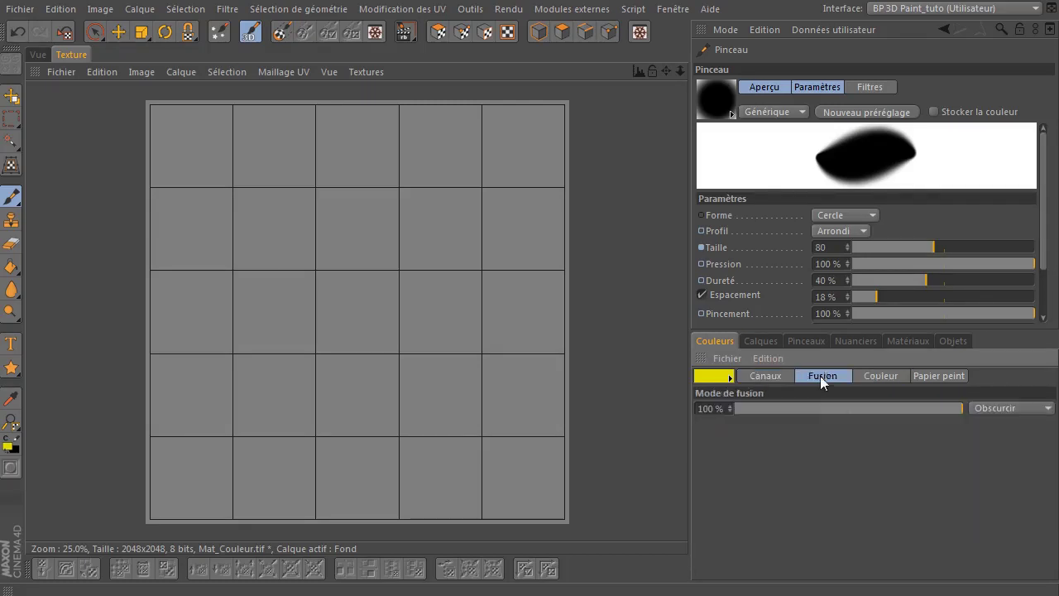
{"action": "left_click", "coordinate": [769, 374]}
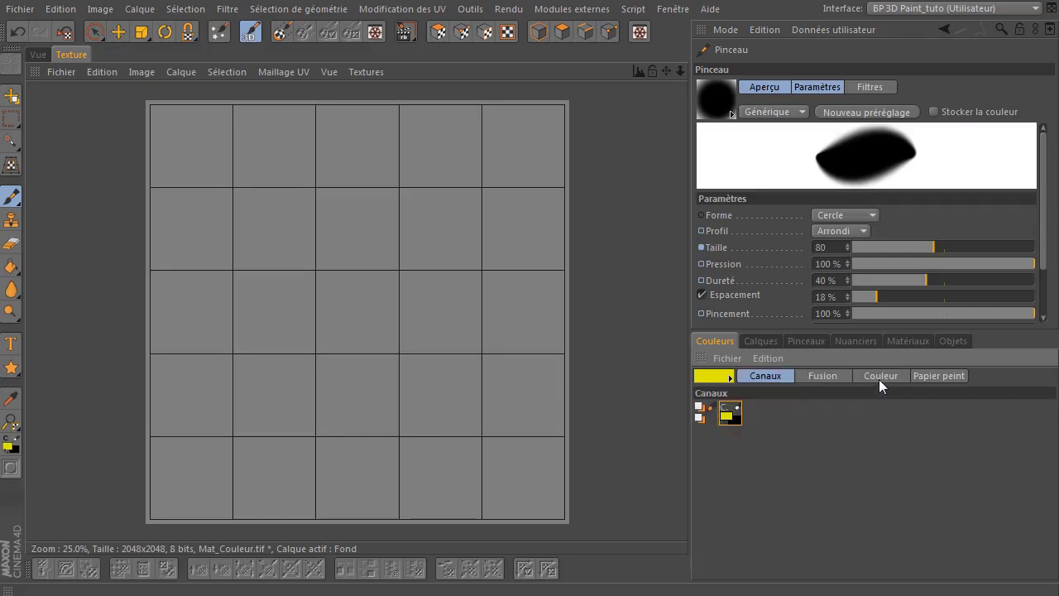
{"action": "left_click", "coordinate": [880, 378]}
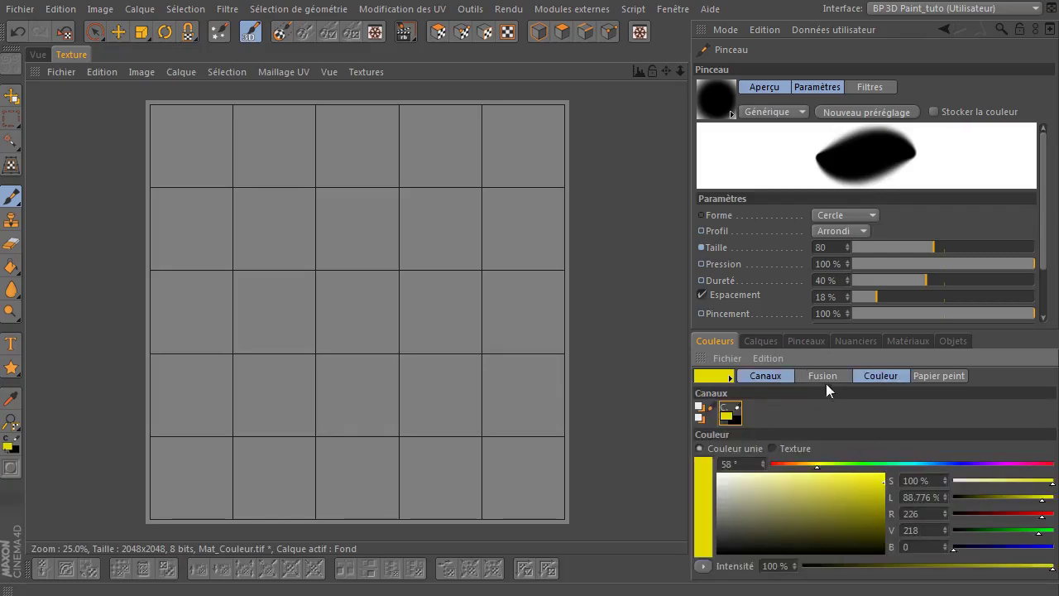
{"action": "left_click", "coordinate": [828, 379]}
{"action": "left_click", "coordinate": [889, 379]}
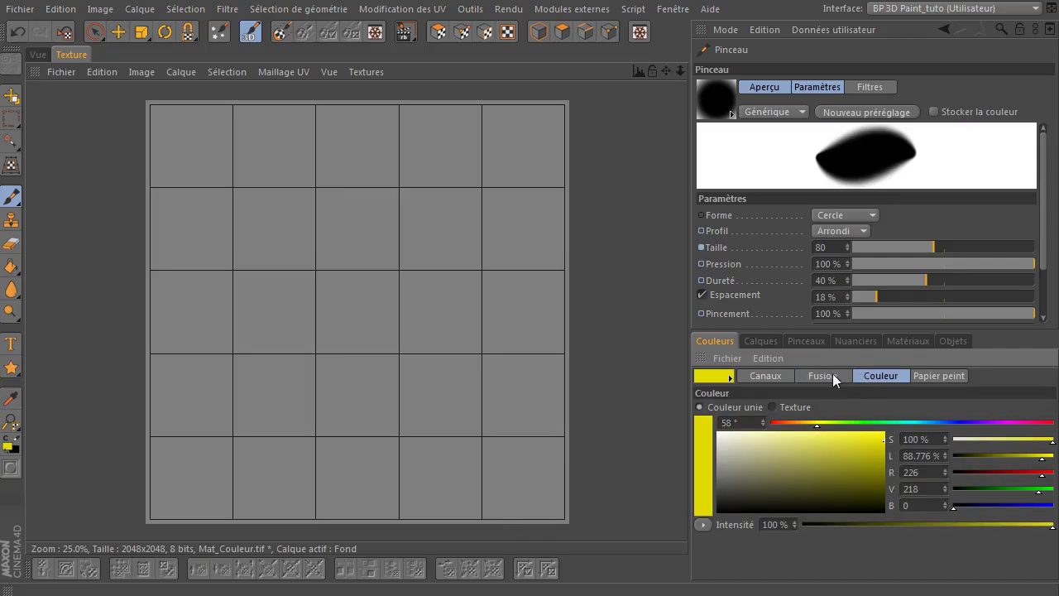
{"action": "left_click", "coordinate": [833, 377]}
{"action": "left_click", "coordinate": [868, 377], "text": "shift"}
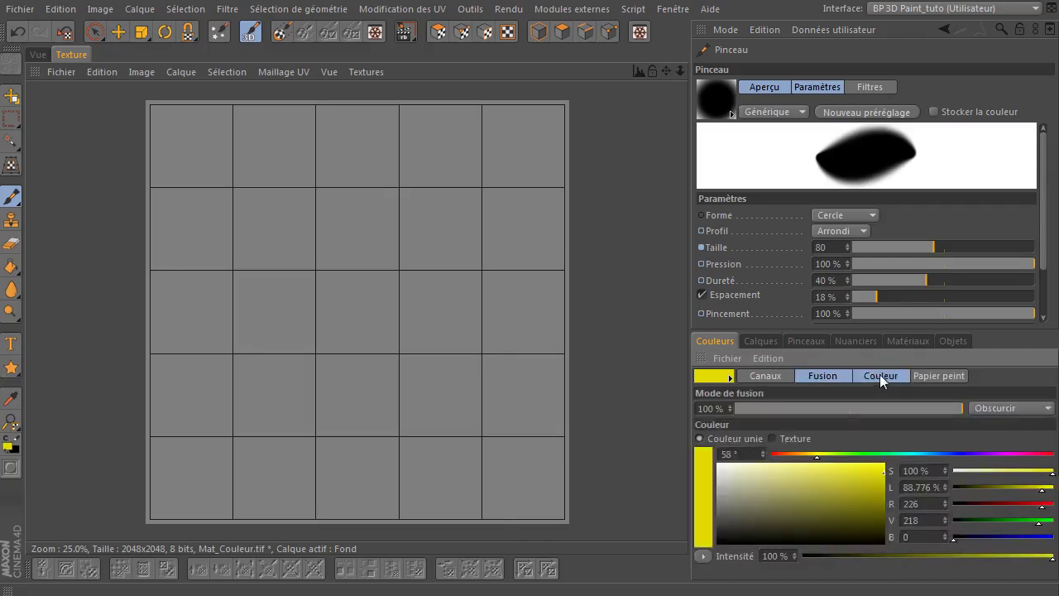
{"action": "left_click", "coordinate": [873, 377]}
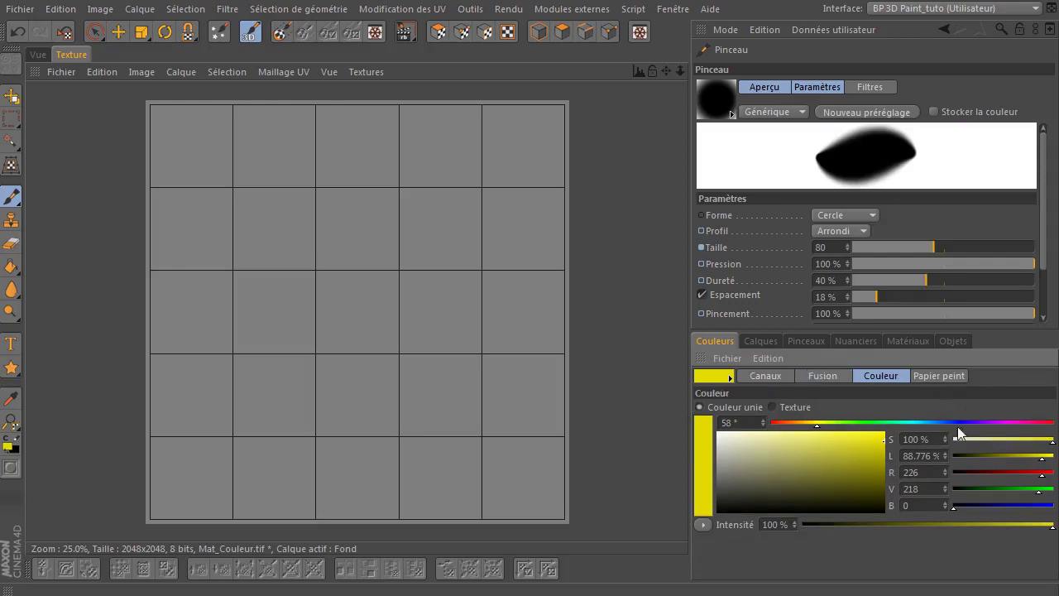
{"action": "left_click", "coordinate": [831, 376]}
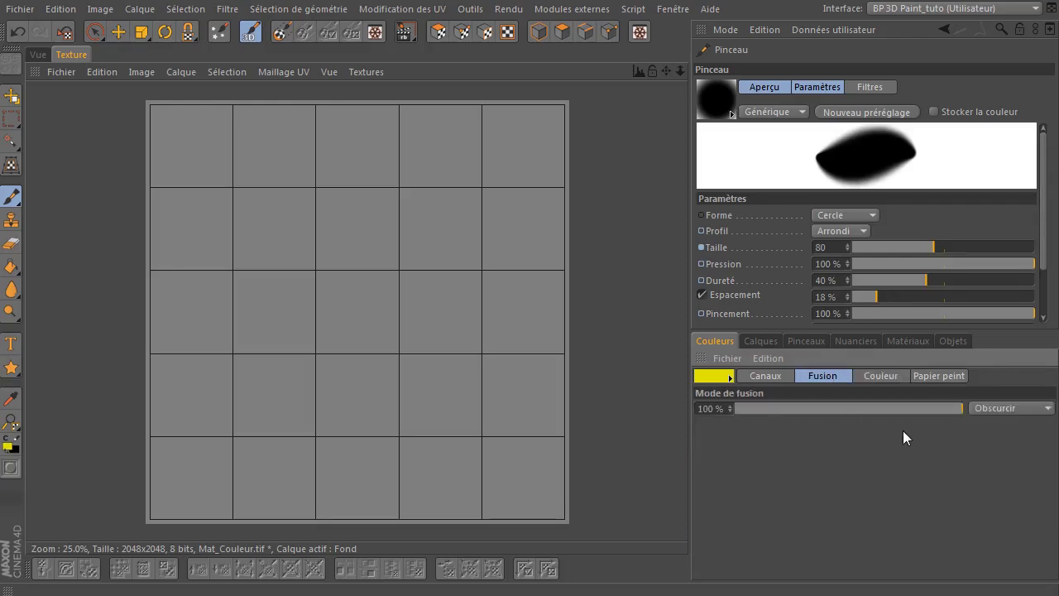
{"action": "left_click", "coordinate": [882, 377], "text": "shift"}
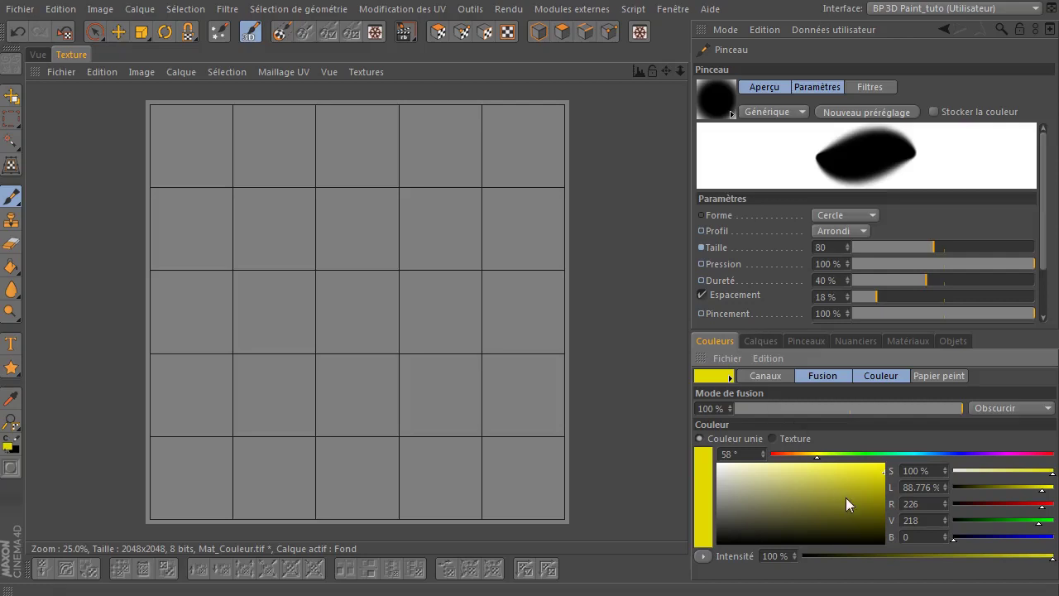
- Set the blend mode to Normal and the paint colour to a muted blue at hue 199° (RGB 74, 123, 145)
{"action": "left_click", "coordinate": [859, 530]}
{"action": "left_click_drag", "start_coordinate": [859, 531], "coordinate": [825, 503]}
{"action": "left_click", "coordinate": [1008, 408]}
{"action": "left_click", "coordinate": [1004, 427]}
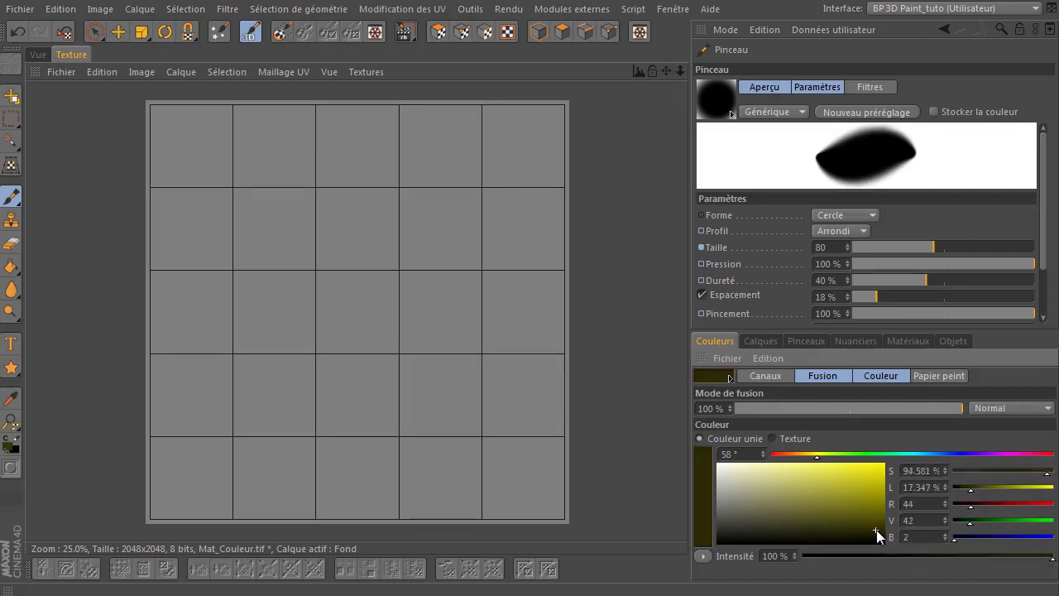
{"action": "mouse_move", "coordinate": [1034, 558]}
{"action": "left_mouse_down"}
{"action": "mouse_move", "coordinate": [1016, 557]}
{"action": "mouse_move", "coordinate": [1053, 558]}
{"action": "left_mouse_up"}
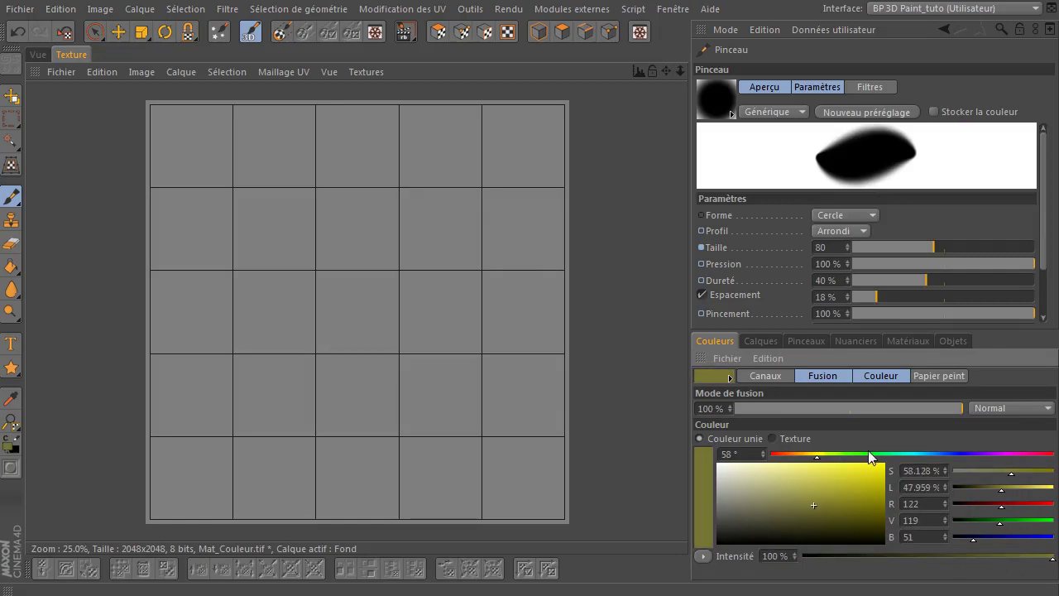
{"action": "left_click_drag", "start_coordinate": [868, 454], "coordinate": [926, 453]}
{"action": "left_click", "coordinate": [813, 491]}
{"action": "left_click_drag", "start_coordinate": [814, 491], "coordinate": [798, 498]}
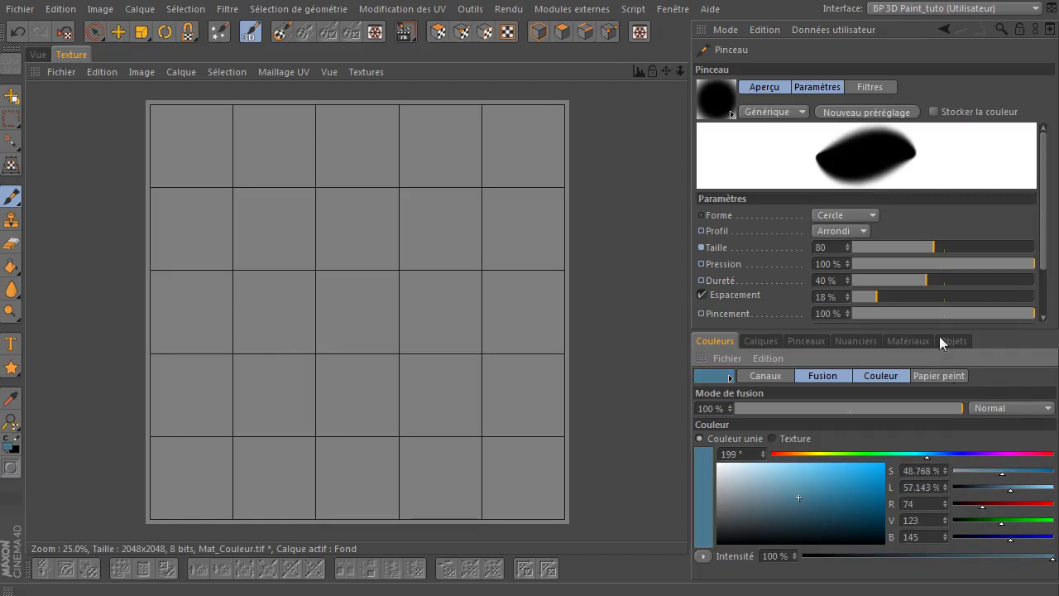
{"action": "left_click", "coordinate": [710, 82]}
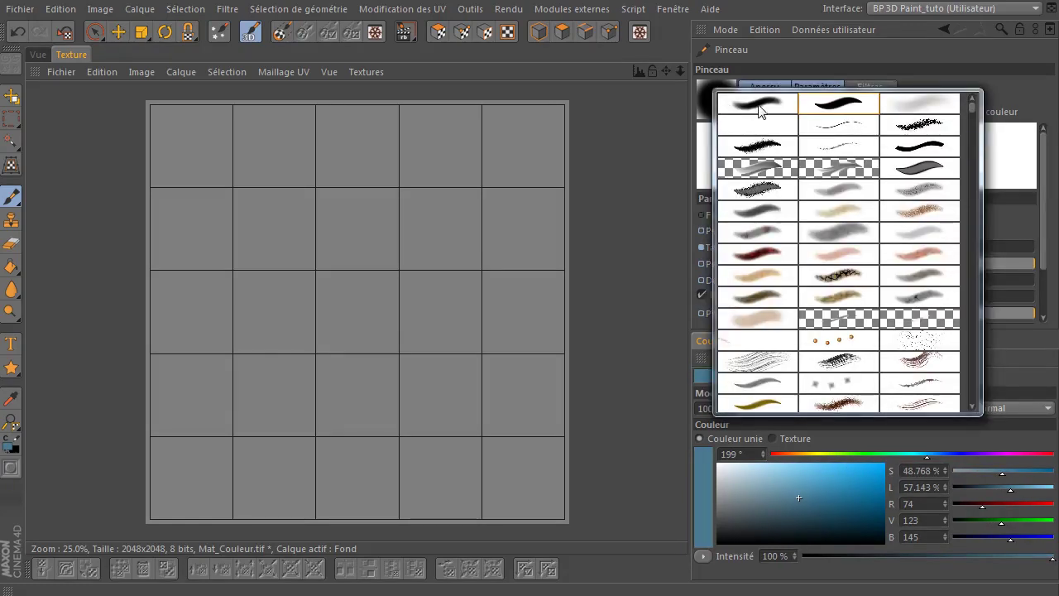
- Choose the soft brush preset with size 25 and 0% hardness
{"action": "left_click", "coordinate": [758, 112]}
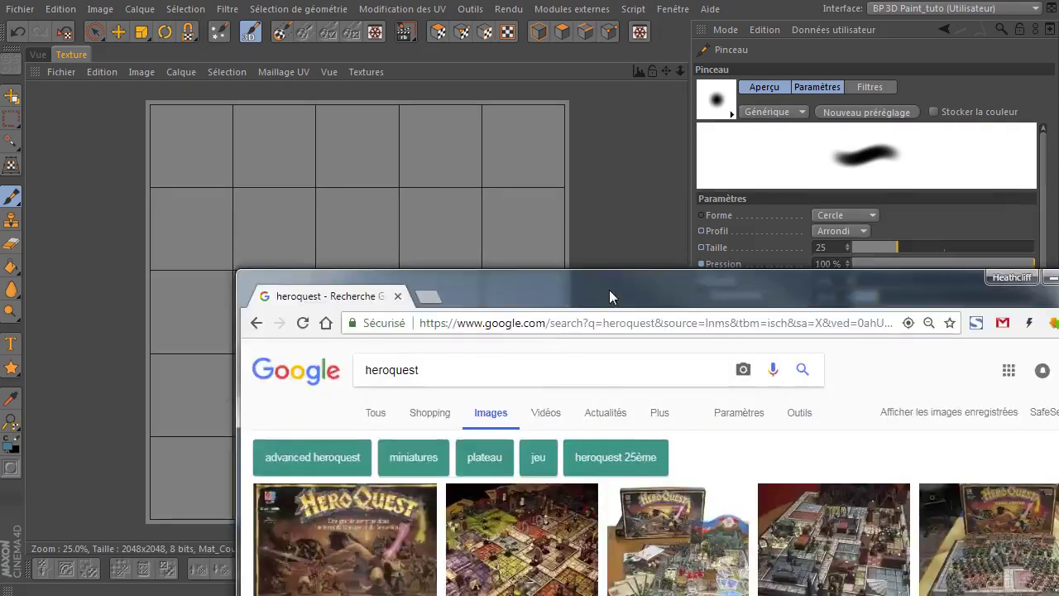
- Bring the Chrome window with the HeroQuest image results over the editor
{"action": "mouse_move", "coordinate": [609, 290]}
{"action": "left_mouse_down"}
{"action": "mouse_move", "coordinate": [380, 32]}
{"action": "mouse_move", "coordinate": [392, 37]}
{"action": "left_mouse_up"}
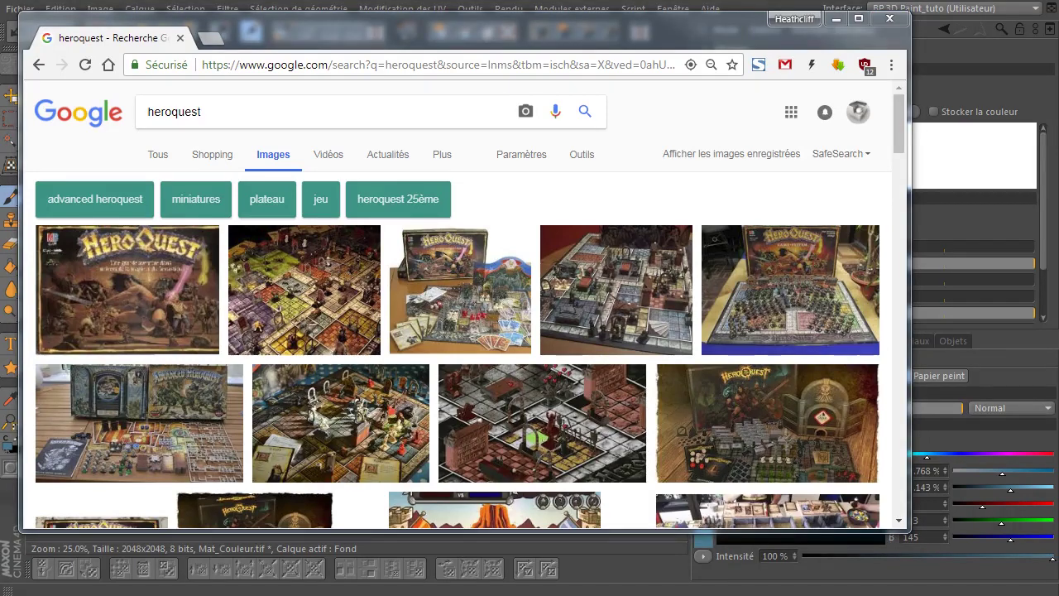
- Open the HeroQuest board photo p-458.jpg in its own tab and close the search results tab
{"action": "left_click_drag", "start_coordinate": [904, 533], "coordinate": [1036, 569]}
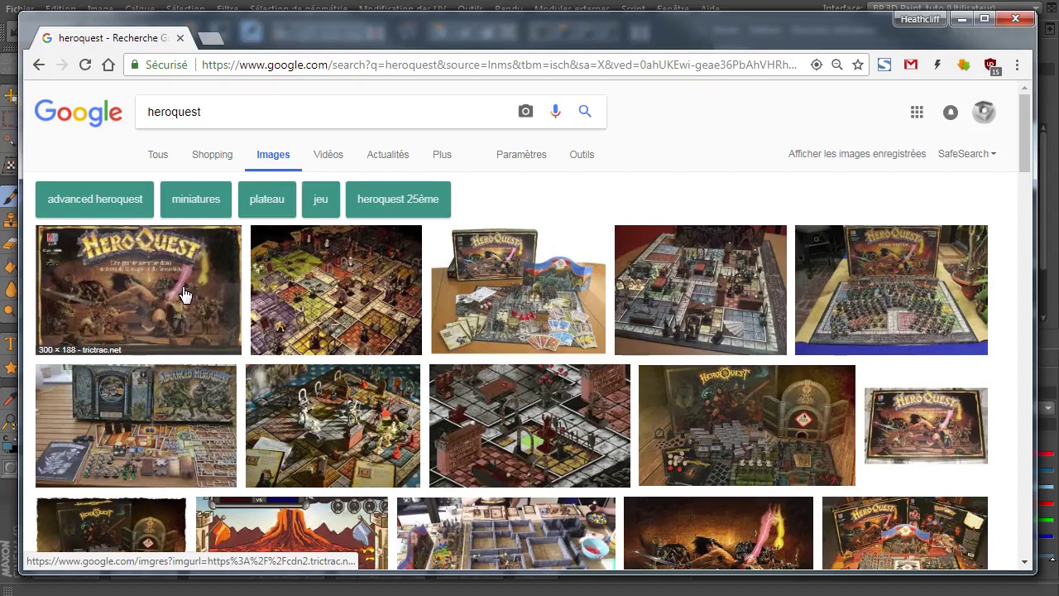
{"action": "left_click", "coordinate": [295, 296]}
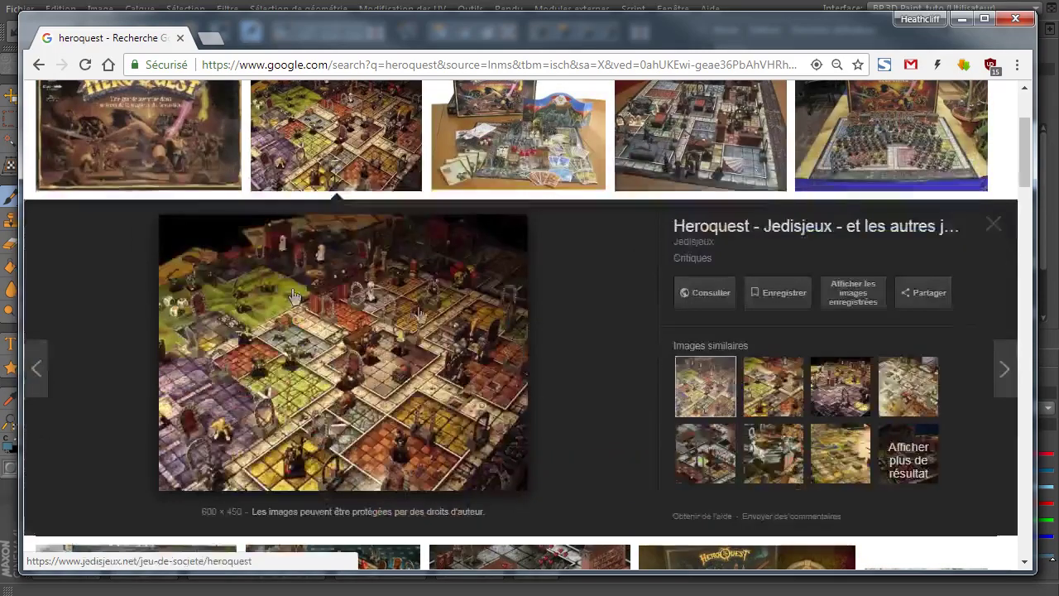
{"action": "right_click", "coordinate": [371, 356]}
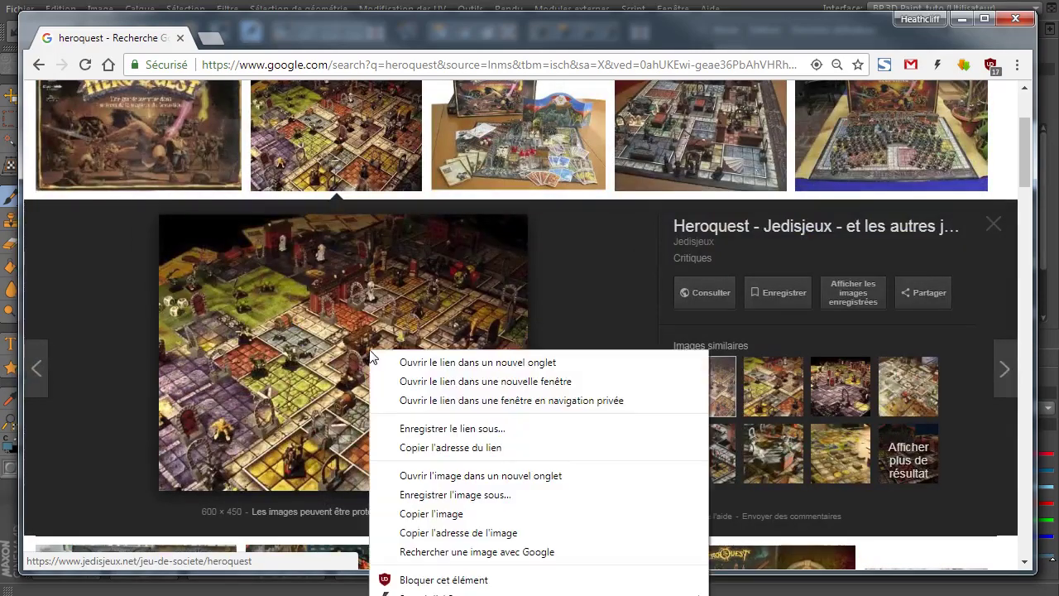
{"action": "left_click", "coordinate": [445, 479]}
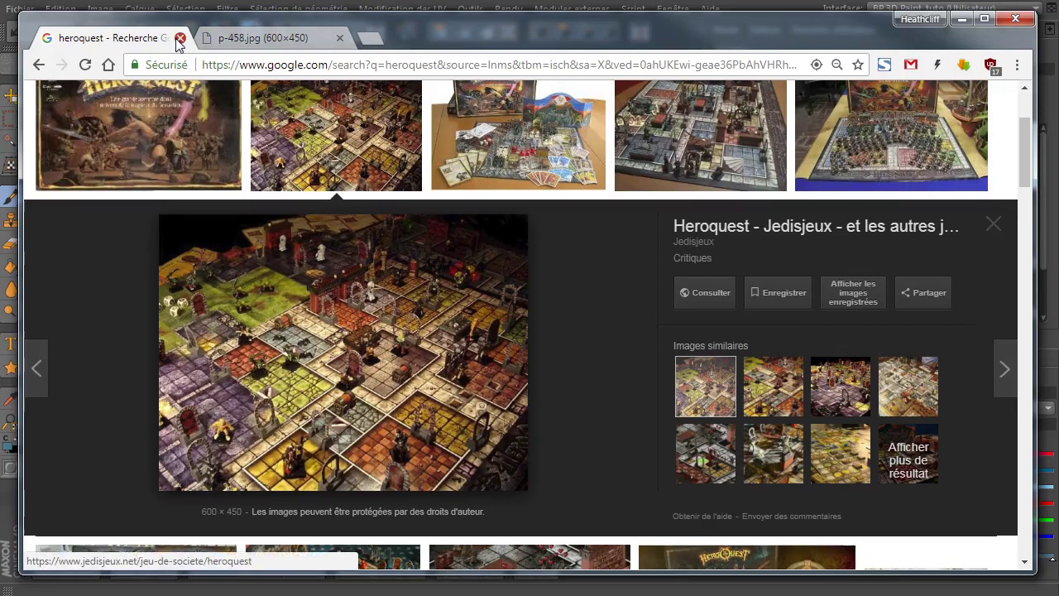
{"action": "left_click", "coordinate": [179, 37]}
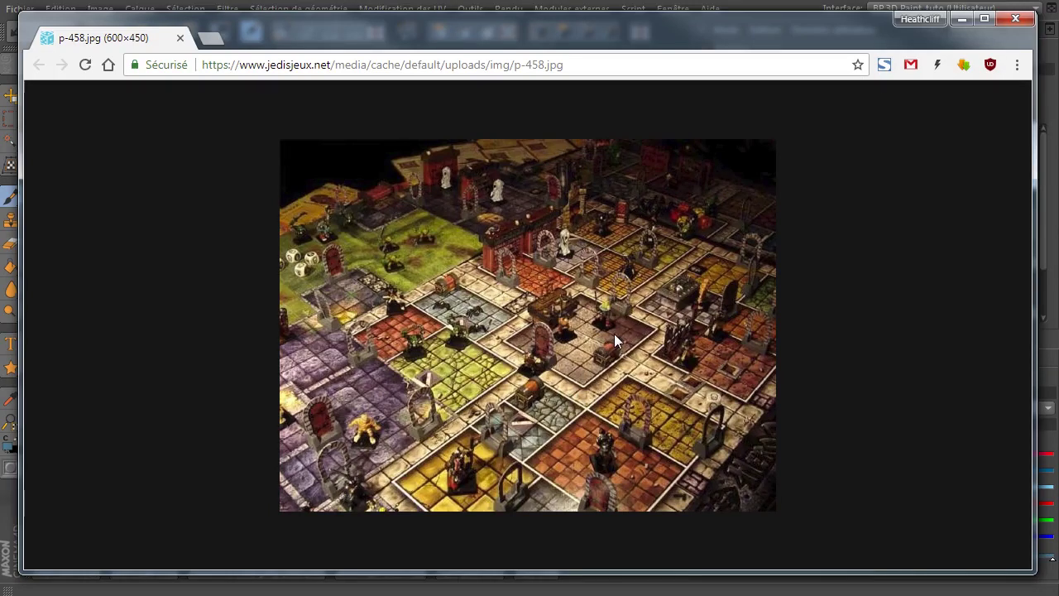
- Zoom the HeroQuest board photo to 250% to study the tiles, then reset the zoom
{"action": "scroll", "coordinate": [614, 334], "scroll_direction": "up", "scroll_amount": 1, "text": "ctrl"}
{"action": "scroll", "coordinate": [614, 334], "scroll_direction": "up", "scroll_amount": 3, "text": "ctrl"}
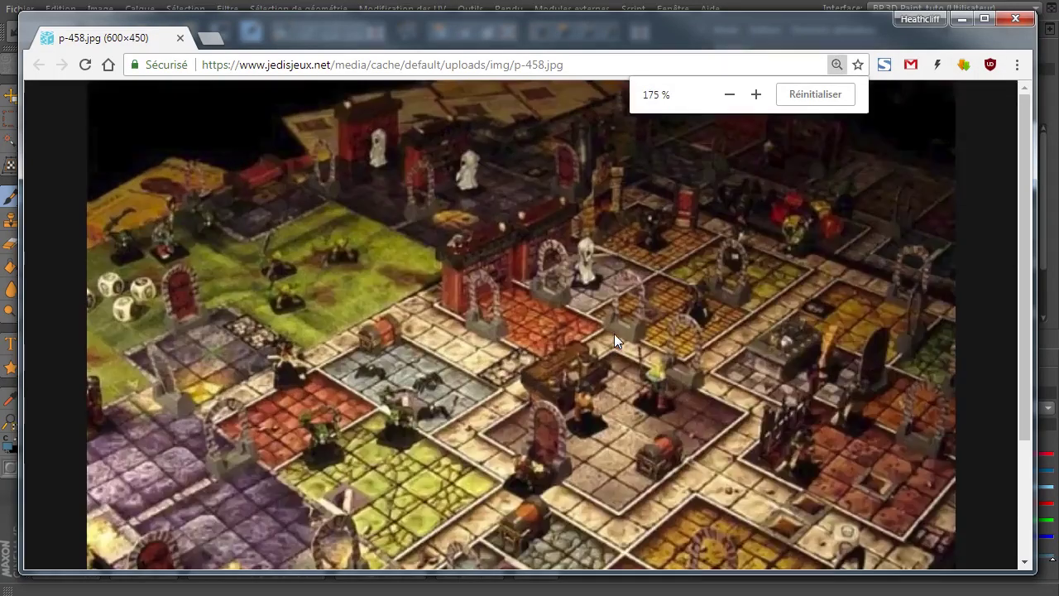
{"action": "scroll", "coordinate": [614, 334], "scroll_direction": "up", "scroll_amount": 2, "text": "ctrl"}
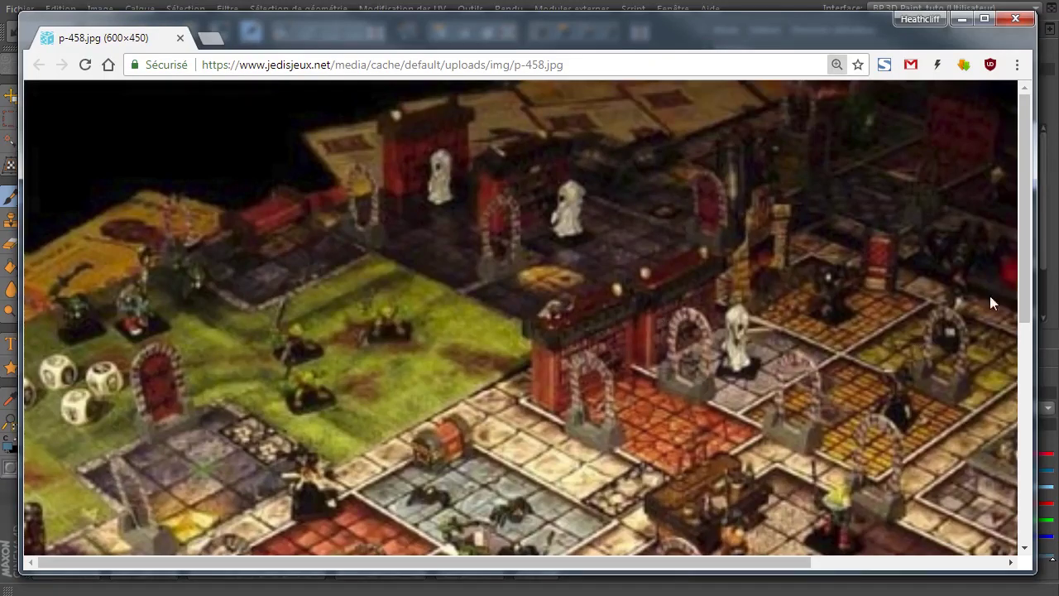
{"action": "left_click_drag", "start_coordinate": [1026, 266], "coordinate": [1029, 420]}
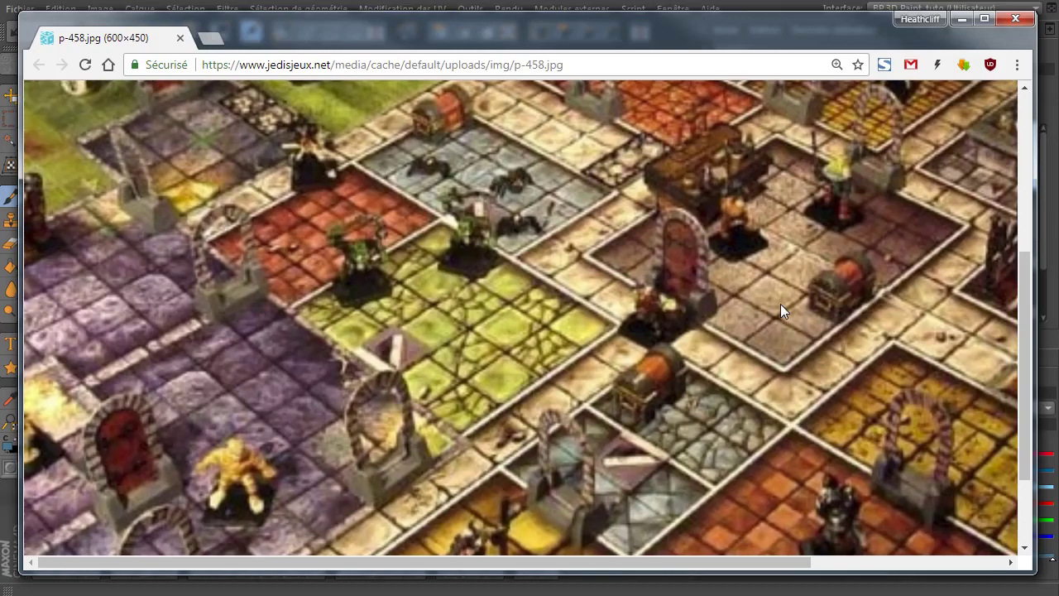
{"action": "left_click", "coordinate": [837, 64]}
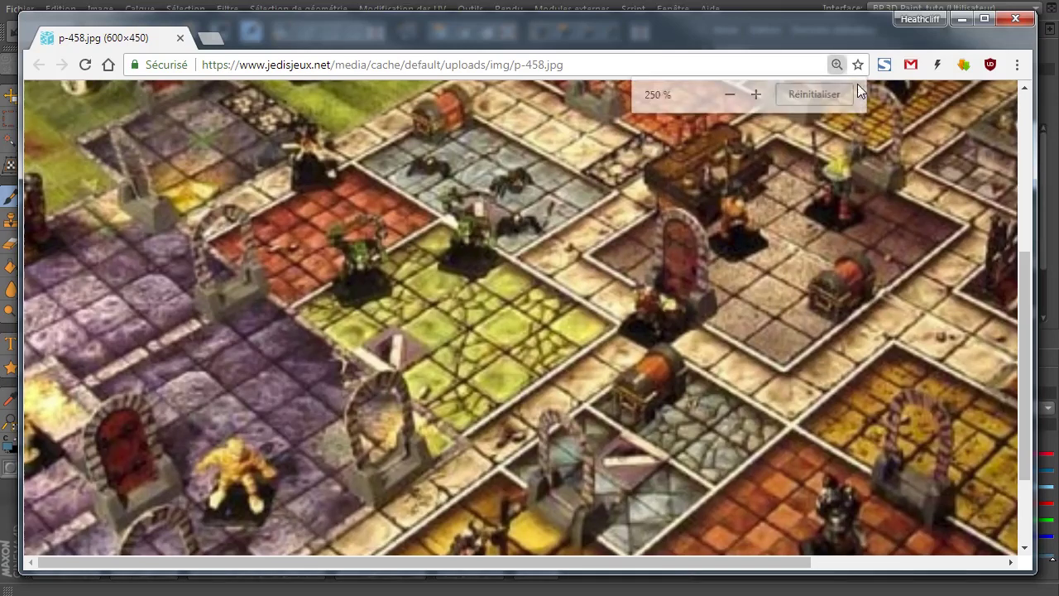
{"action": "left_click", "coordinate": [840, 98]}
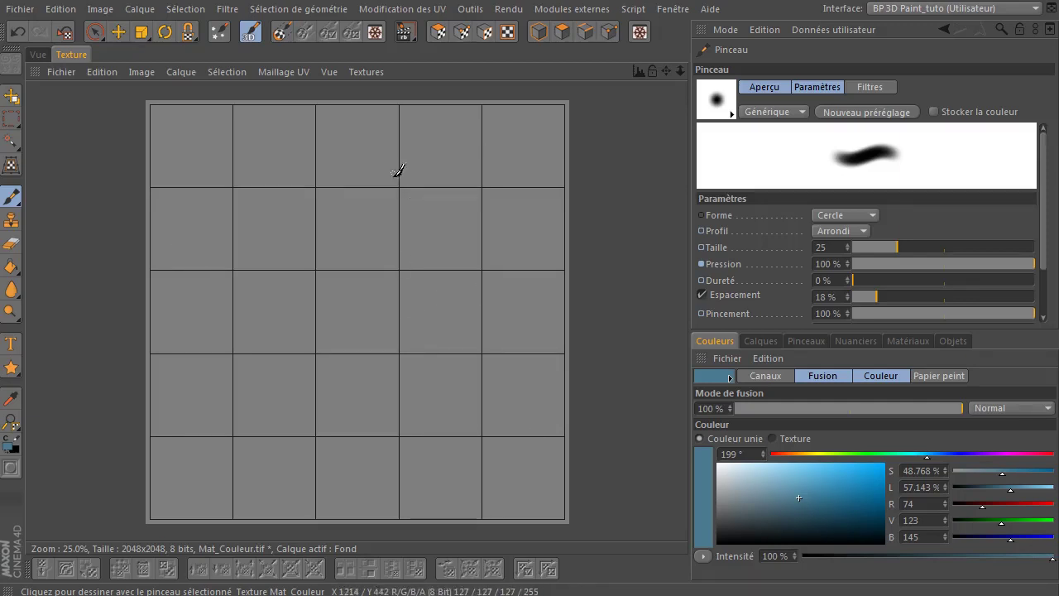
- Turn the UV grid overlay off and back on, then show the layer list with Fond
{"action": "left_click", "coordinate": [289, 76]}
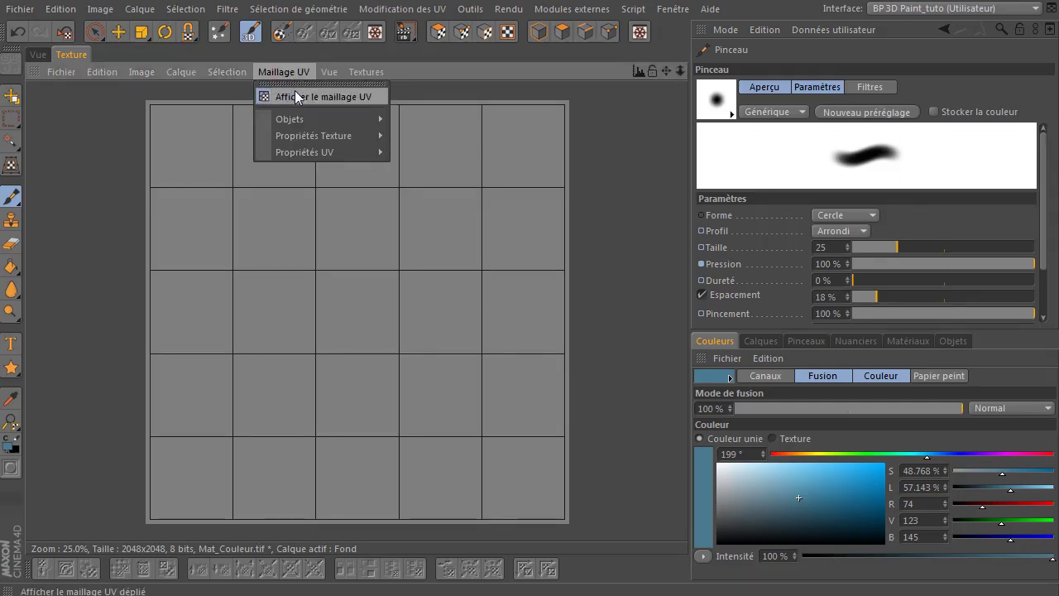
{"action": "left_click", "coordinate": [296, 94]}
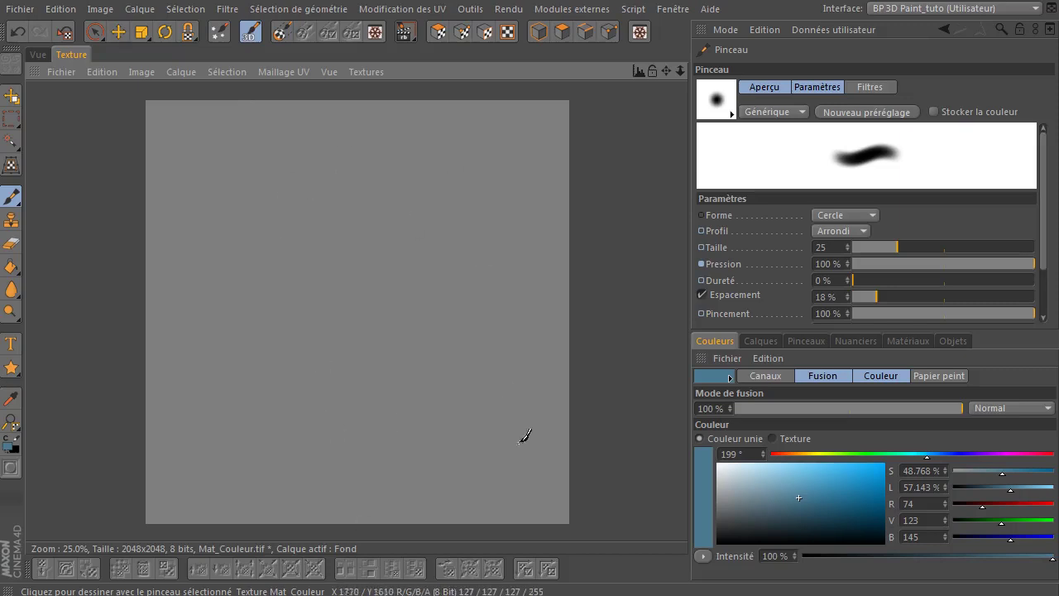
{"action": "left_click", "coordinate": [299, 72]}
{"action": "left_click", "coordinate": [302, 97]}
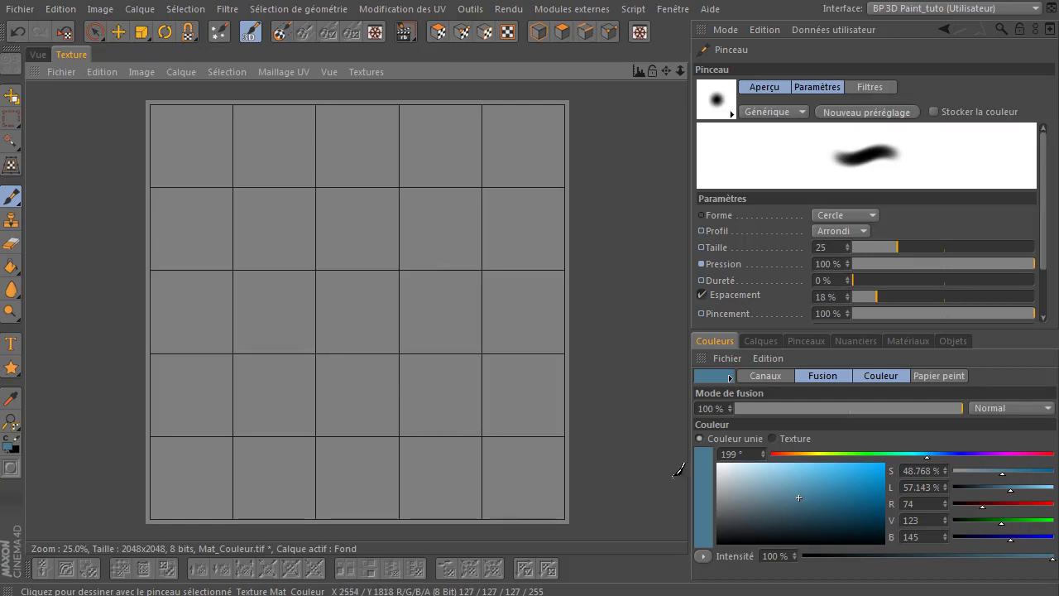
{"action": "left_click", "coordinate": [770, 343]}
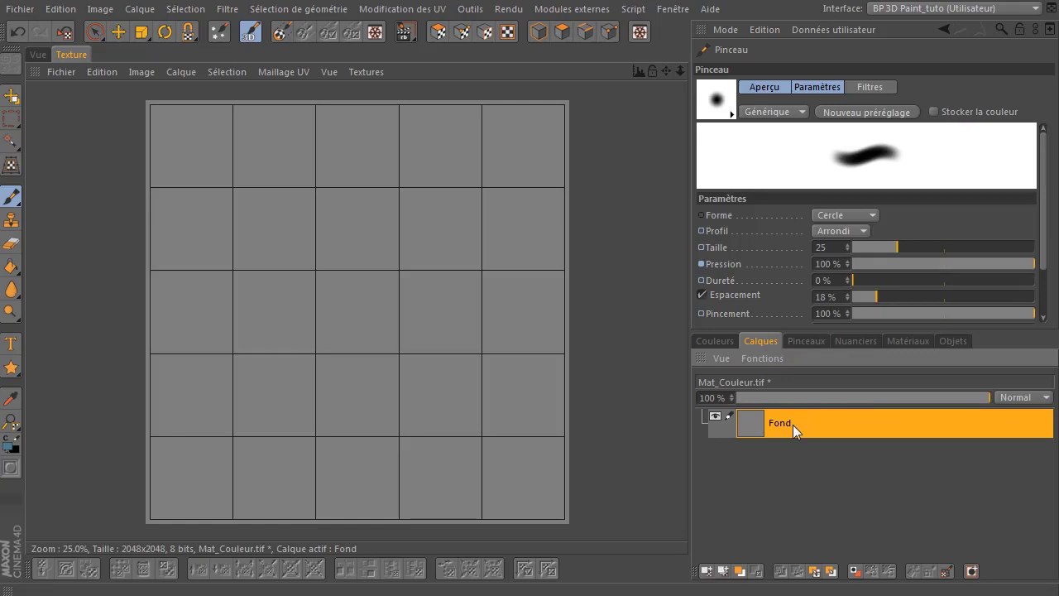
- Add a new texture layer above Fond and rename it 'base couleur'
{"action": "left_click", "coordinate": [707, 571]}
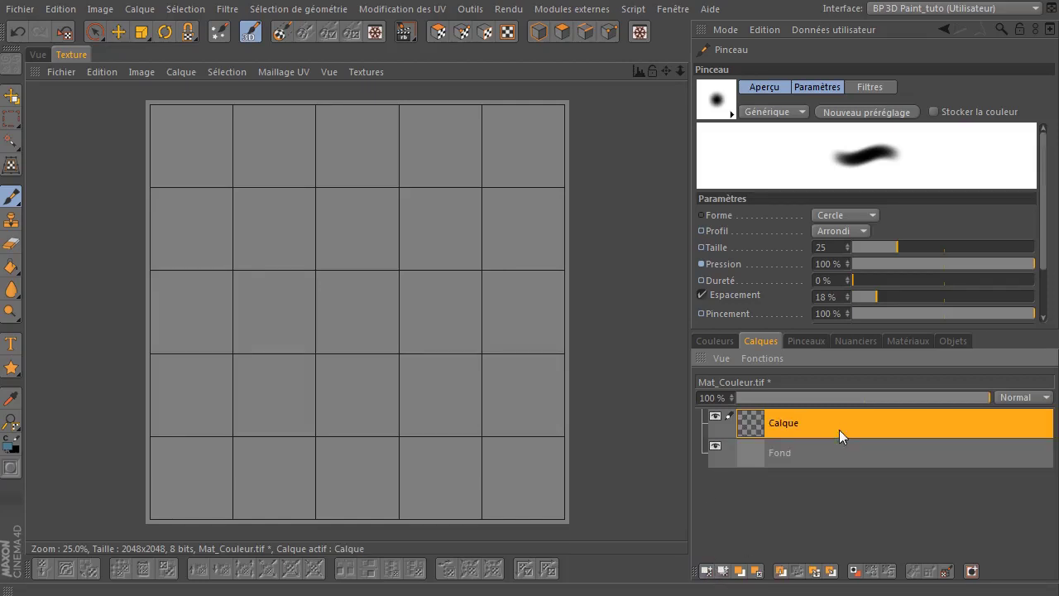
{"action": "double_click", "coordinate": [792, 425]}
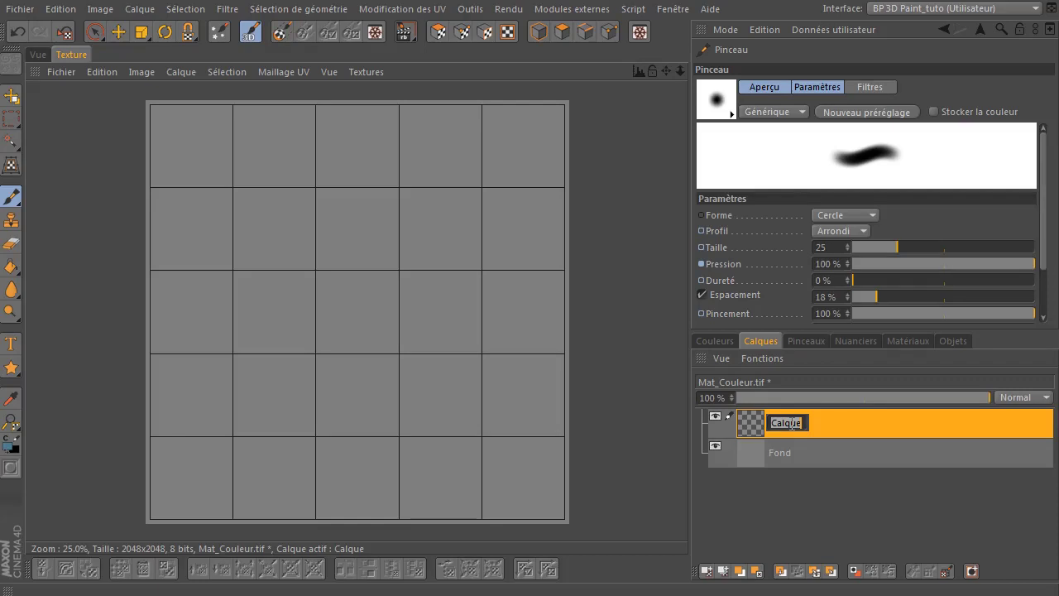
{"action": "type", "text": "baChemise couleur"}
{"action": "key", "text": "Return"}
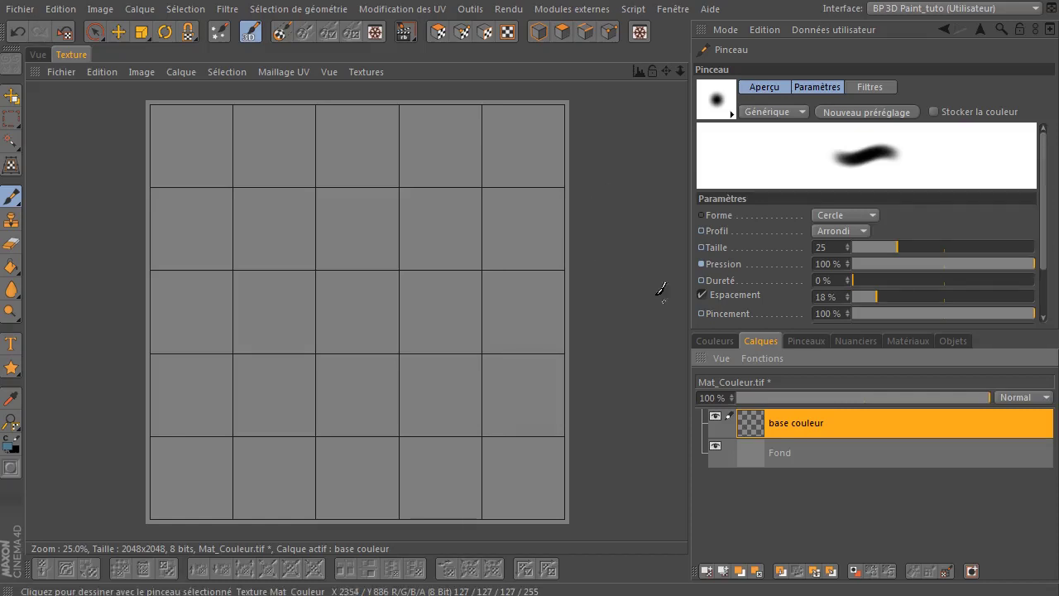
- Pick an orange-brown paint colour around hue 21° in the colour picker
{"action": "left_click", "coordinate": [715, 341]}
{"action": "mouse_move", "coordinate": [824, 494]}
{"action": "left_mouse_down"}
{"action": "mouse_move", "coordinate": [816, 506]}
{"action": "mouse_move", "coordinate": [830, 510]}
{"action": "left_mouse_up"}
{"action": "left_click", "coordinate": [789, 454]}
{"action": "left_click", "coordinate": [792, 454]}
{"action": "left_click", "coordinate": [788, 455]}
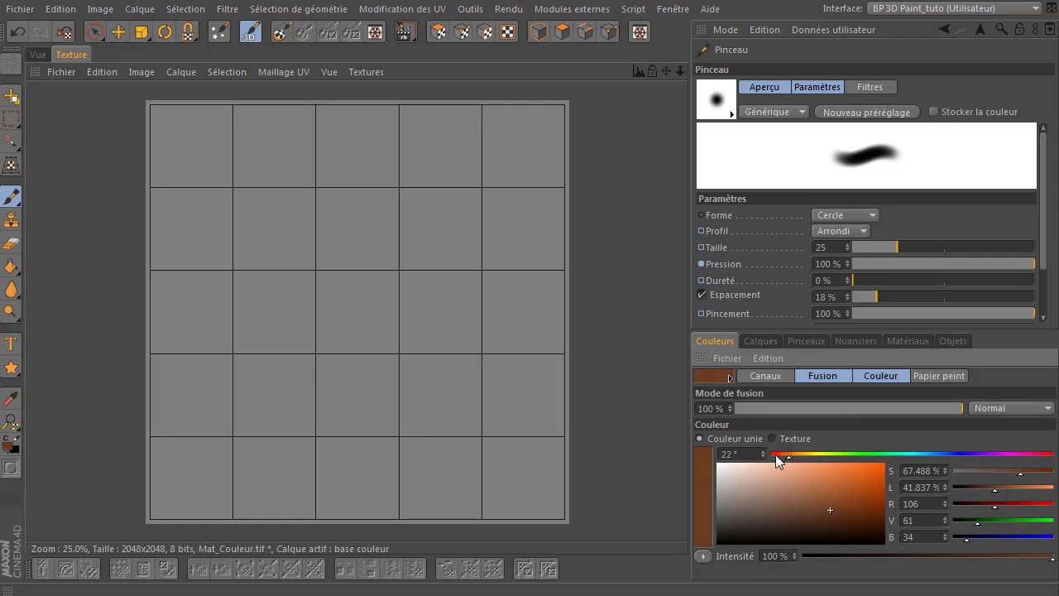
{"action": "left_click", "coordinate": [824, 503]}
{"action": "left_click", "coordinate": [787, 456]}
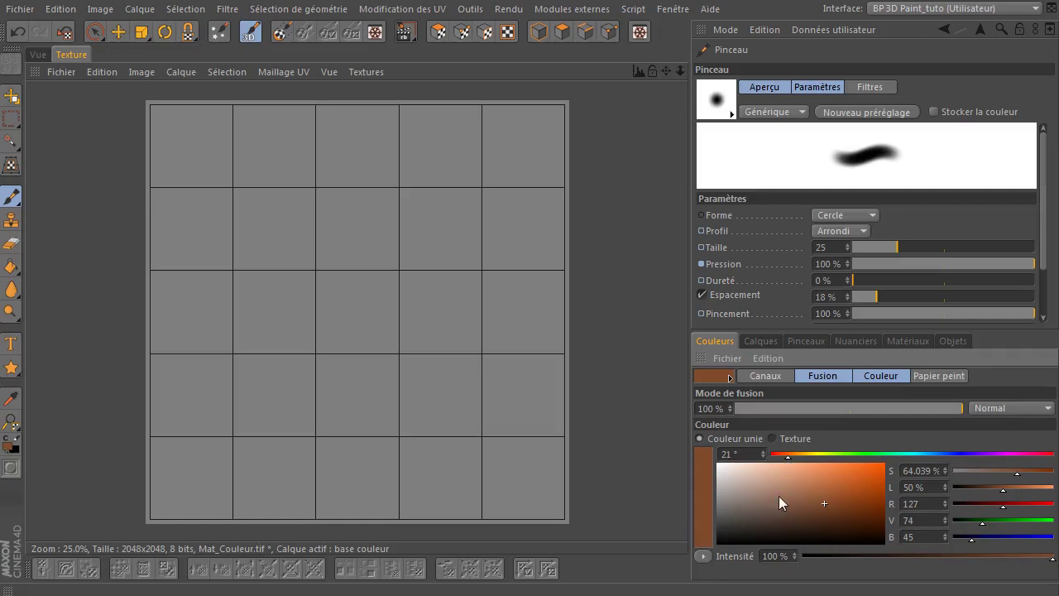
- Darken the paint to a rusty brown (hue 19°, RGB 114/59/33) and open the brush presets
{"action": "mouse_move", "coordinate": [830, 499]}
{"action": "left_mouse_down"}
{"action": "mouse_move", "coordinate": [848, 515]}
{"action": "mouse_move", "coordinate": [809, 499]}
{"action": "mouse_move", "coordinate": [820, 522]}
{"action": "mouse_move", "coordinate": [750, 516]}
{"action": "mouse_move", "coordinate": [857, 488]}
{"action": "mouse_move", "coordinate": [821, 513]}
{"action": "left_mouse_up"}
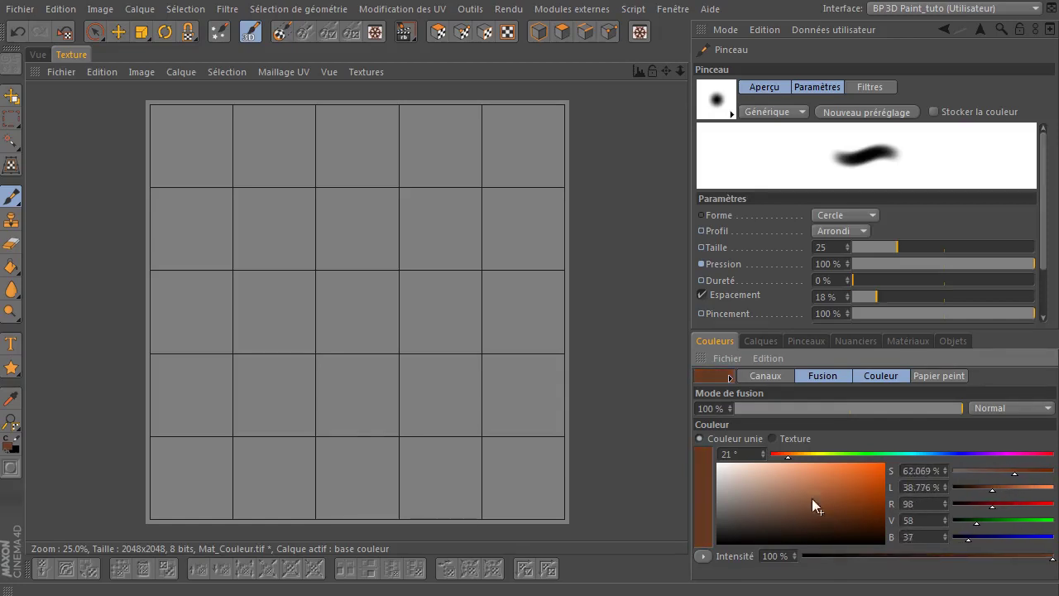
{"action": "left_click", "coordinate": [785, 458]}
{"action": "left_click_drag", "start_coordinate": [785, 458], "coordinate": [786, 460]}
{"action": "left_click_drag", "start_coordinate": [818, 504], "coordinate": [814, 506]}
{"action": "left_click_drag", "start_coordinate": [788, 456], "coordinate": [787, 457]}
{"action": "left_click_drag", "start_coordinate": [830, 509], "coordinate": [835, 506]}
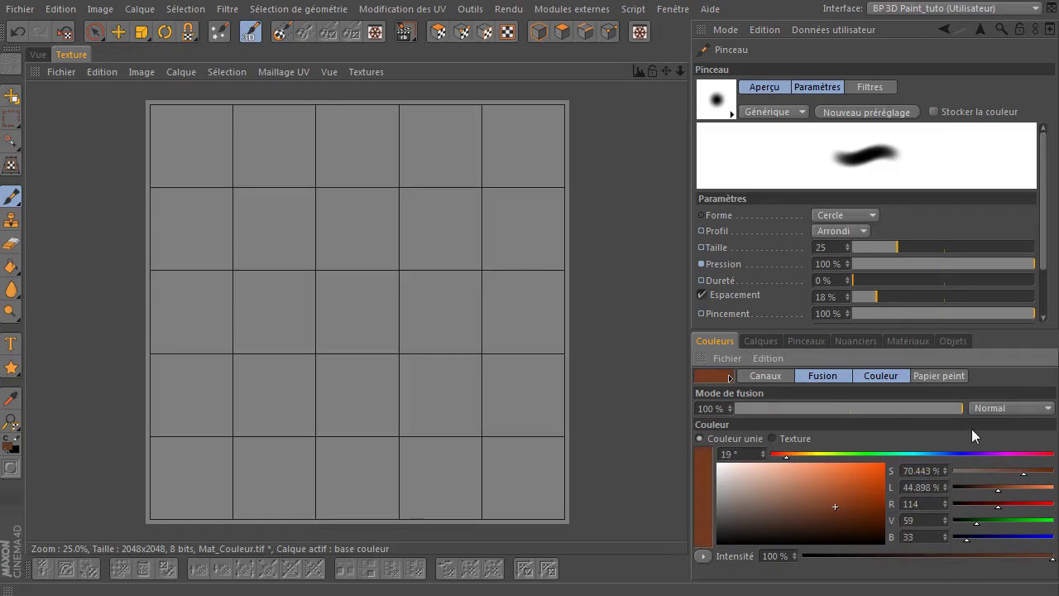
{"action": "left_click", "coordinate": [760, 341]}
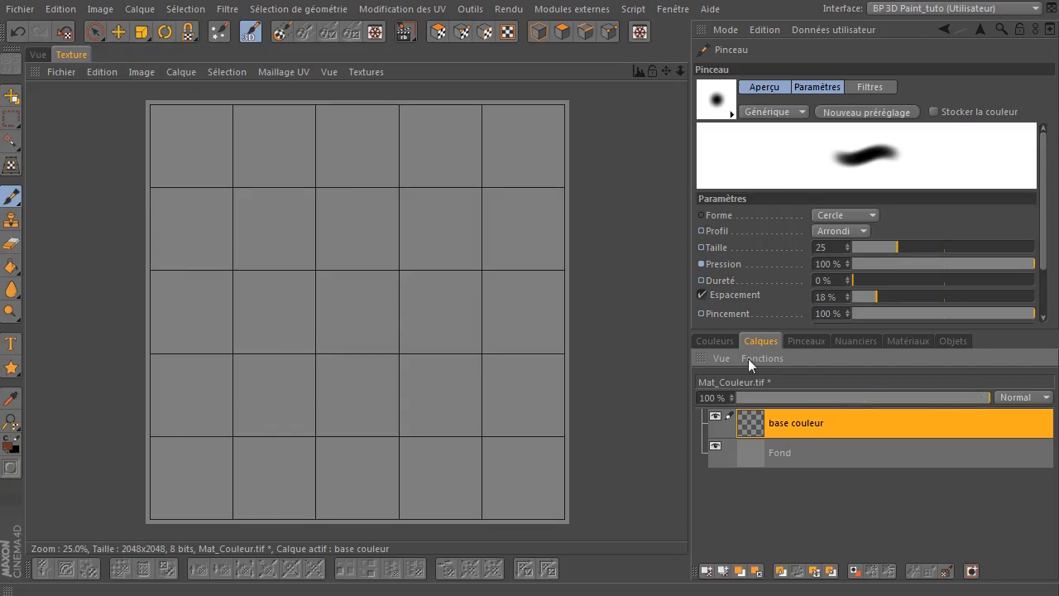
{"action": "left_click", "coordinate": [716, 342]}
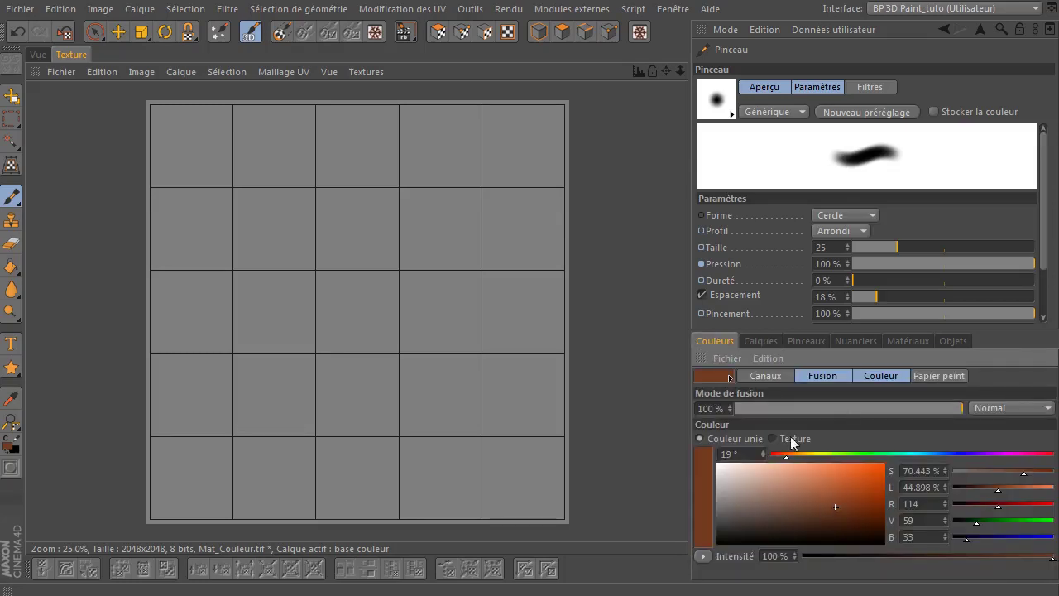
{"action": "left_click", "coordinate": [718, 100]}
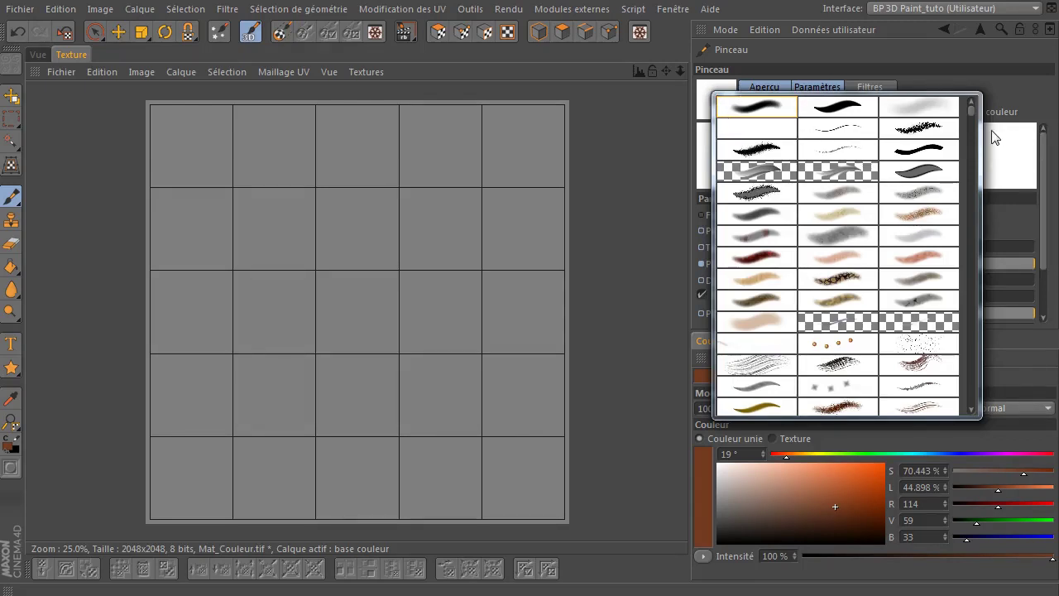
- Choose the large dark cloud bitmap brush (size 1000, 35% jitter) from the brush presets
{"action": "scroll", "coordinate": [972, 116], "scroll_direction": "down", "scroll_amount": 3}
{"action": "left_click_drag", "start_coordinate": [971, 110], "coordinate": [971, 413]}
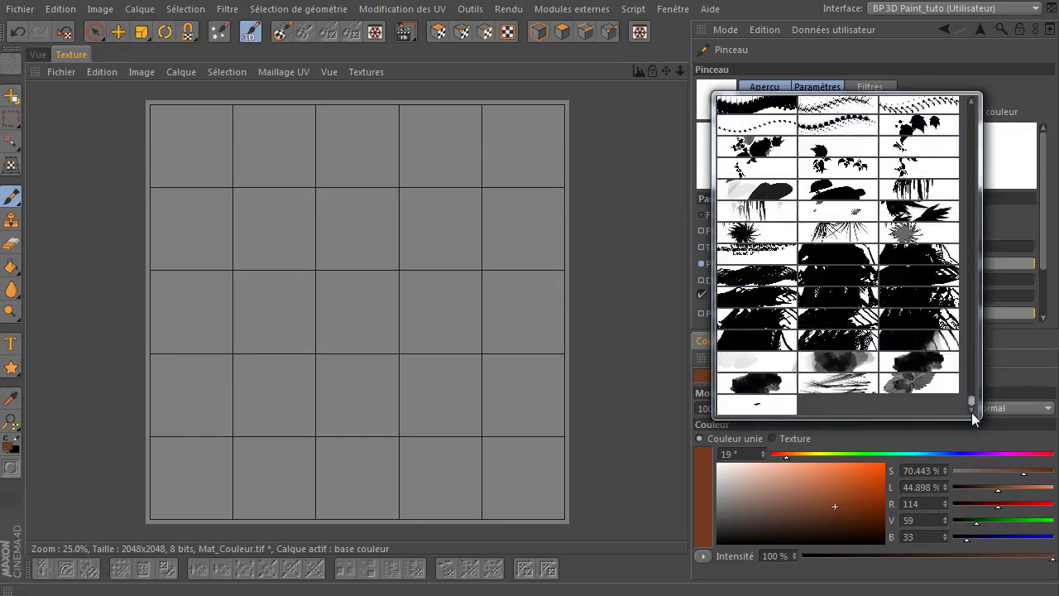
{"action": "left_click", "coordinate": [760, 384]}
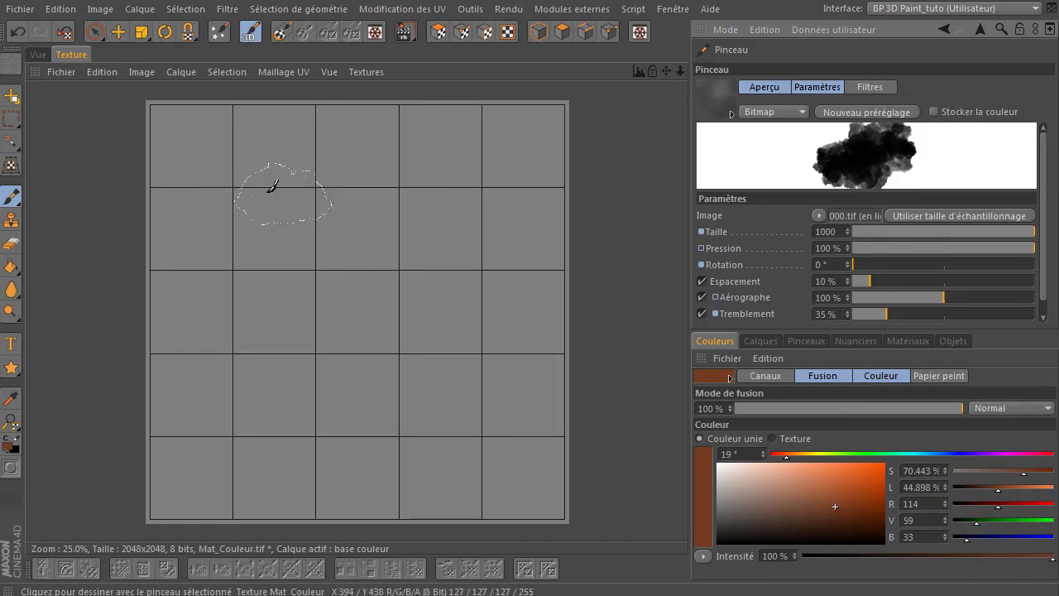
- Cover most of the texture in rusty-brown cloud strokes, then select a darker brown
{"action": "left_click_drag", "start_coordinate": [232, 194], "coordinate": [526, 171]}
{"action": "mouse_move", "coordinate": [457, 241]}
{"action": "left_mouse_down"}
{"action": "mouse_move", "coordinate": [228, 360]}
{"action": "mouse_move", "coordinate": [408, 104]}
{"action": "mouse_move", "coordinate": [194, 132]}
{"action": "mouse_move", "coordinate": [456, 111]}
{"action": "mouse_move", "coordinate": [334, 301]}
{"action": "mouse_move", "coordinate": [362, 461]}
{"action": "mouse_move", "coordinate": [300, 485]}
{"action": "mouse_move", "coordinate": [249, 472]}
{"action": "left_mouse_up"}
{"action": "left_click_drag", "start_coordinate": [243, 196], "coordinate": [165, 236]}
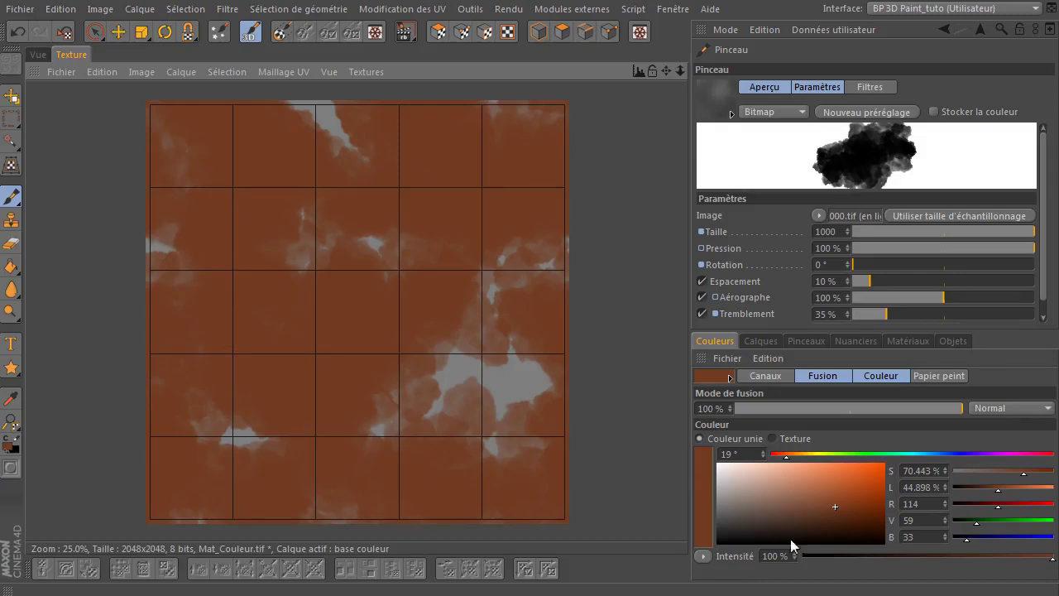
{"action": "left_click", "coordinate": [846, 520]}
- Dab darker brown over the grey patches and the centre of the texture
{"action": "mouse_move", "coordinate": [157, 323]}
{"action": "left_mouse_down"}
{"action": "mouse_move", "coordinate": [425, 246]}
{"action": "mouse_move", "coordinate": [589, 170]}
{"action": "mouse_move", "coordinate": [378, 113]}
{"action": "mouse_move", "coordinate": [224, 147]}
{"action": "mouse_move", "coordinate": [323, 348]}
{"action": "mouse_move", "coordinate": [331, 240]}
{"action": "mouse_move", "coordinate": [497, 468]}
{"action": "mouse_move", "coordinate": [504, 367]}
{"action": "mouse_move", "coordinate": [378, 425]}
{"action": "mouse_move", "coordinate": [237, 439]}
{"action": "mouse_move", "coordinate": [207, 489]}
{"action": "left_mouse_up"}
{"action": "mouse_move", "coordinate": [445, 345]}
{"action": "left_mouse_down"}
{"action": "mouse_move", "coordinate": [492, 409]}
{"action": "mouse_move", "coordinate": [529, 381]}
{"action": "left_mouse_up"}
{"action": "mouse_move", "coordinate": [317, 316]}
{"action": "left_mouse_down"}
{"action": "mouse_move", "coordinate": [307, 426]}
{"action": "mouse_move", "coordinate": [480, 331]}
{"action": "left_mouse_up"}
{"action": "left_click_drag", "start_coordinate": [850, 523], "coordinate": [865, 528]}
{"action": "mouse_move", "coordinate": [397, 389]}
{"action": "left_mouse_down"}
{"action": "mouse_move", "coordinate": [437, 279]}
{"action": "mouse_move", "coordinate": [350, 154]}
{"action": "mouse_move", "coordinate": [133, 285]}
{"action": "mouse_move", "coordinate": [392, 236]}
{"action": "mouse_move", "coordinate": [279, 455]}
{"action": "mouse_move", "coordinate": [463, 184]}
{"action": "mouse_move", "coordinate": [389, 112]}
{"action": "mouse_move", "coordinate": [307, 298]}
{"action": "mouse_move", "coordinate": [402, 438]}
{"action": "mouse_move", "coordinate": [539, 326]}
{"action": "mouse_move", "coordinate": [511, 126]}
{"action": "mouse_move", "coordinate": [416, 279]}
{"action": "mouse_move", "coordinate": [426, 414]}
{"action": "mouse_move", "coordinate": [237, 295]}
{"action": "mouse_move", "coordinate": [399, 480]}
{"action": "left_mouse_up"}
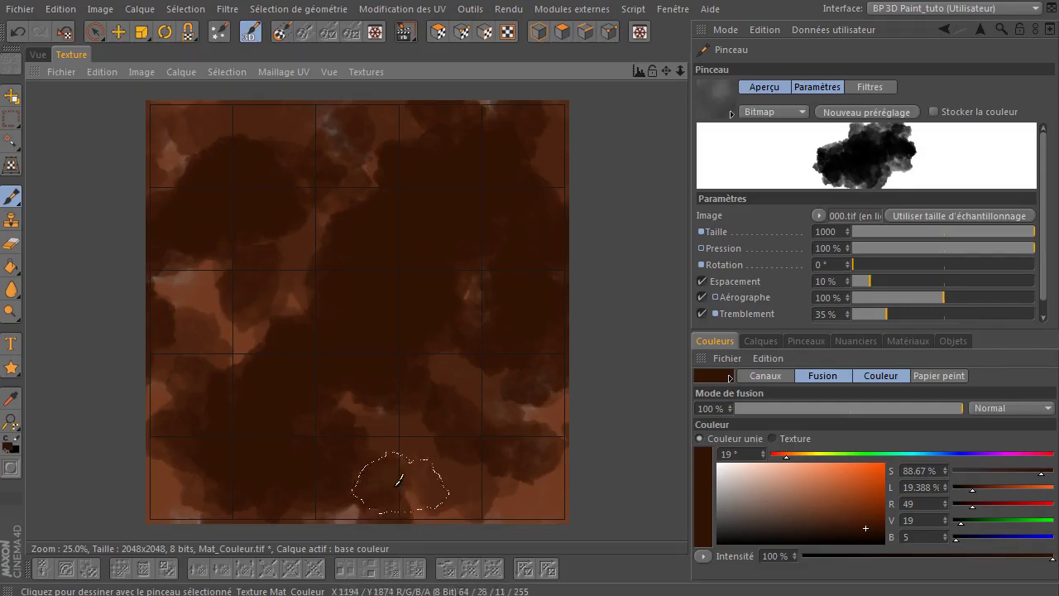
- Stroke a slightly lighter brown across the mid-left, upper, right and bottom tiles
{"action": "left_click", "coordinate": [862, 525]}
{"action": "left_click_drag", "start_coordinate": [861, 524], "coordinate": [844, 520]}
{"action": "mouse_move", "coordinate": [478, 237]}
{"action": "left_mouse_down"}
{"action": "mouse_move", "coordinate": [402, 331]}
{"action": "mouse_move", "coordinate": [179, 404]}
{"action": "mouse_move", "coordinate": [237, 189]}
{"action": "mouse_move", "coordinate": [160, 154]}
{"action": "left_mouse_up"}
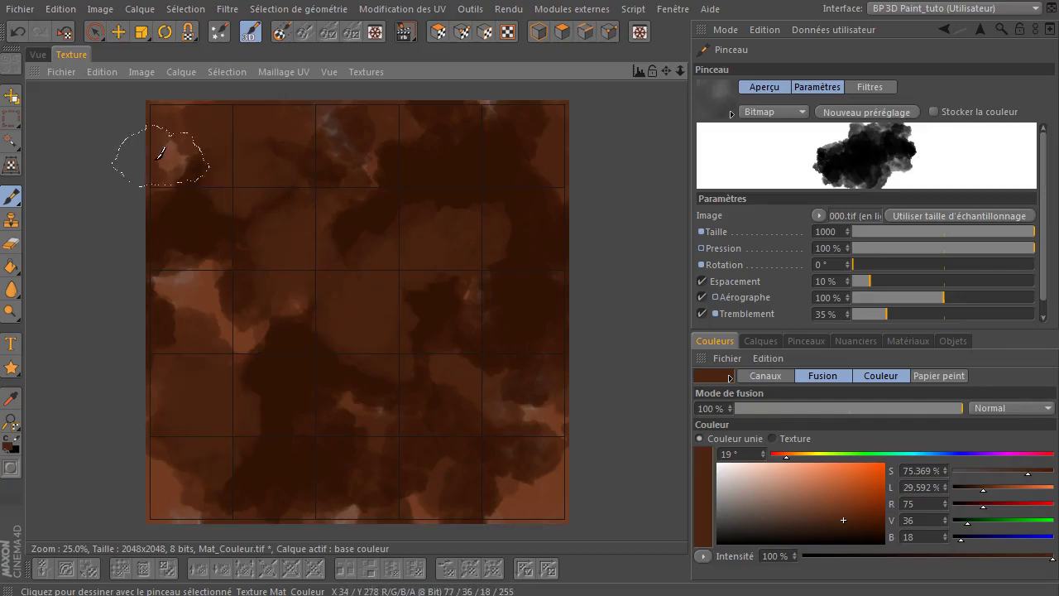
{"action": "left_click_drag", "start_coordinate": [433, 156], "coordinate": [331, 156]}
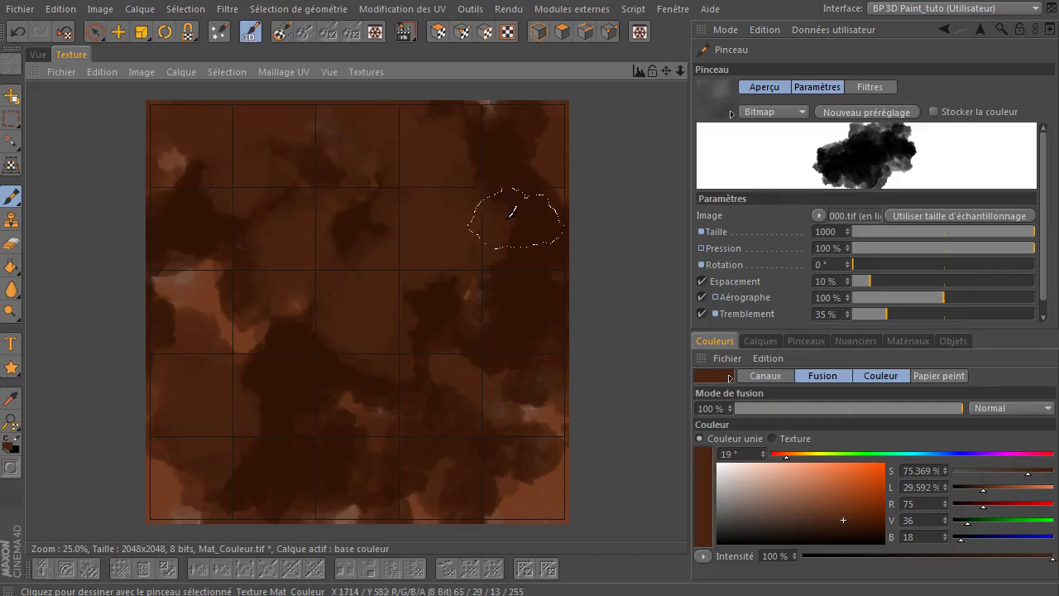
{"action": "mouse_move", "coordinate": [530, 340]}
{"action": "left_mouse_down"}
{"action": "mouse_move", "coordinate": [503, 437]}
{"action": "mouse_move", "coordinate": [536, 407]}
{"action": "mouse_move", "coordinate": [246, 494]}
{"action": "mouse_move", "coordinate": [177, 497]}
{"action": "left_mouse_up"}
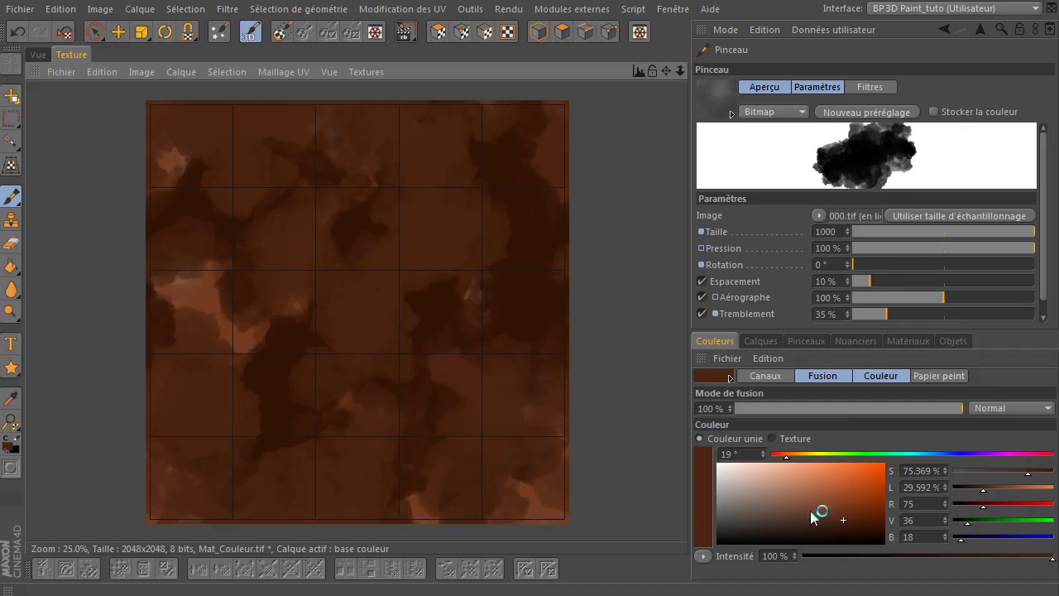
- Mottle the texture with greyish-brown and lighter warm-brown dabs
{"action": "left_click_drag", "start_coordinate": [848, 515], "coordinate": [801, 523]}
{"action": "mouse_move", "coordinate": [394, 427]}
{"action": "left_mouse_down"}
{"action": "mouse_move", "coordinate": [378, 319]}
{"action": "mouse_move", "coordinate": [485, 208]}
{"action": "mouse_move", "coordinate": [224, 237]}
{"action": "mouse_move", "coordinate": [272, 466]}
{"action": "left_mouse_up"}
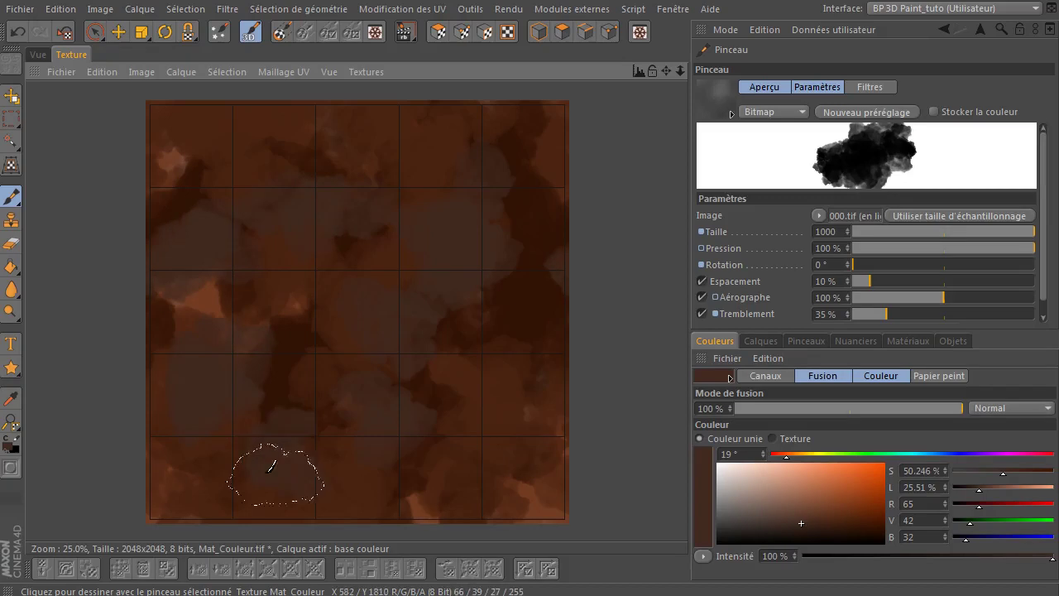
{"action": "left_click_drag", "start_coordinate": [485, 442], "coordinate": [303, 142]}
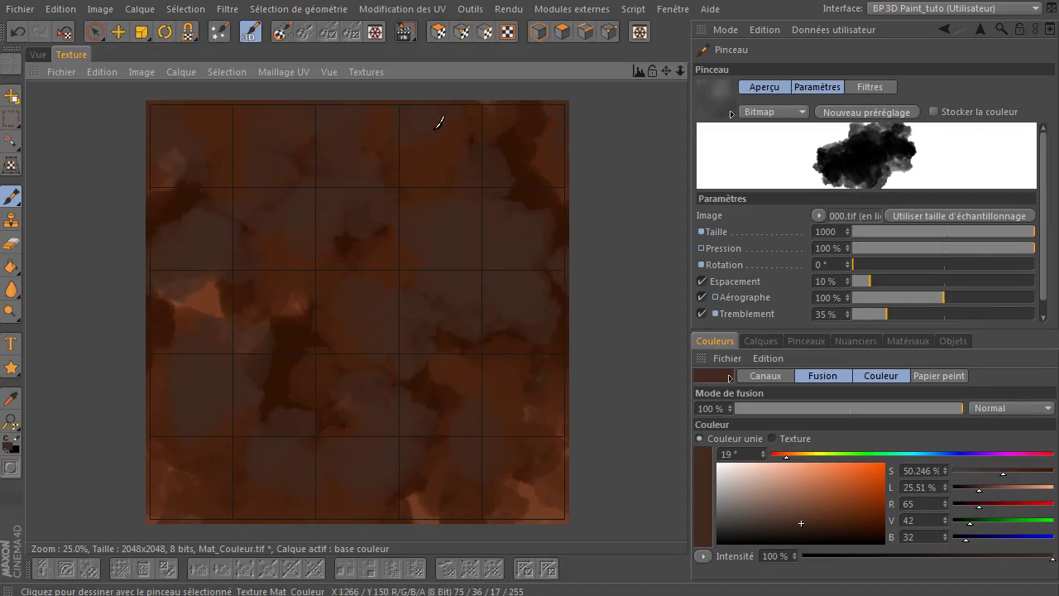
{"action": "left_click_drag", "start_coordinate": [804, 516], "coordinate": [812, 514]}
{"action": "mouse_move", "coordinate": [428, 228]}
{"action": "left_mouse_down"}
{"action": "mouse_move", "coordinate": [256, 314]}
{"action": "mouse_move", "coordinate": [445, 309]}
{"action": "mouse_move", "coordinate": [549, 274]}
{"action": "mouse_move", "coordinate": [373, 485]}
{"action": "mouse_move", "coordinate": [193, 433]}
{"action": "mouse_move", "coordinate": [331, 213]}
{"action": "mouse_move", "coordinate": [364, 135]}
{"action": "mouse_move", "coordinate": [451, 126]}
{"action": "left_mouse_up"}
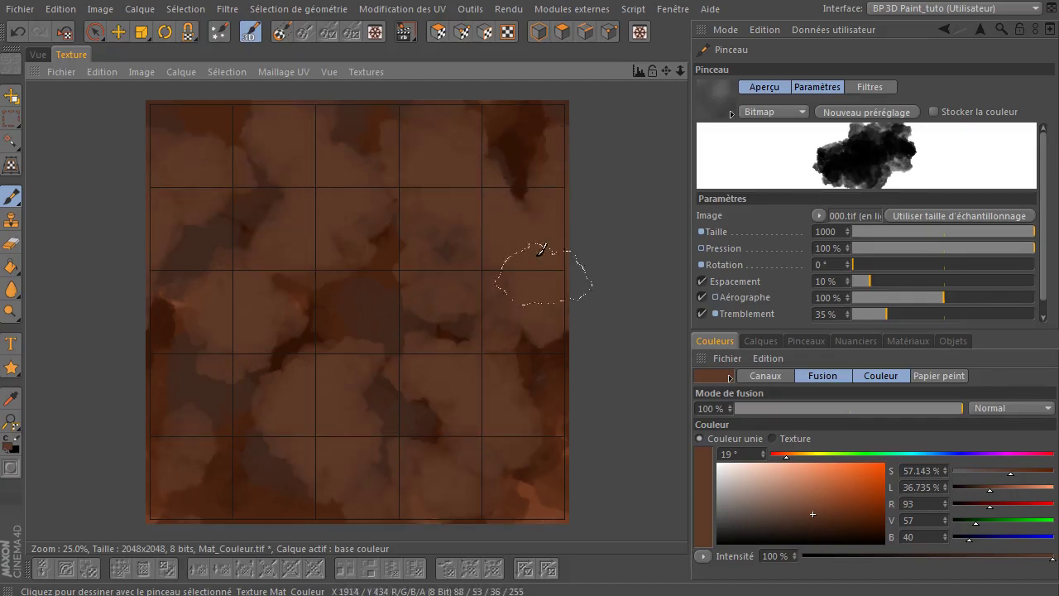
- Add medium-dark and very dark brown strokes, ending at RGB 54/23/8
{"action": "left_click_drag", "start_coordinate": [817, 516], "coordinate": [807, 511]}
{"action": "mouse_move", "coordinate": [385, 216]}
{"action": "left_mouse_down"}
{"action": "mouse_move", "coordinate": [284, 248]}
{"action": "mouse_move", "coordinate": [248, 433]}
{"action": "mouse_move", "coordinate": [410, 406]}
{"action": "mouse_move", "coordinate": [523, 267]}
{"action": "mouse_move", "coordinate": [449, 166]}
{"action": "left_mouse_up"}
{"action": "mouse_move", "coordinate": [538, 241]}
{"action": "left_mouse_down"}
{"action": "mouse_move", "coordinate": [240, 375]}
{"action": "mouse_move", "coordinate": [282, 363]}
{"action": "mouse_move", "coordinate": [176, 151]}
{"action": "mouse_move", "coordinate": [511, 296]}
{"action": "left_mouse_up"}
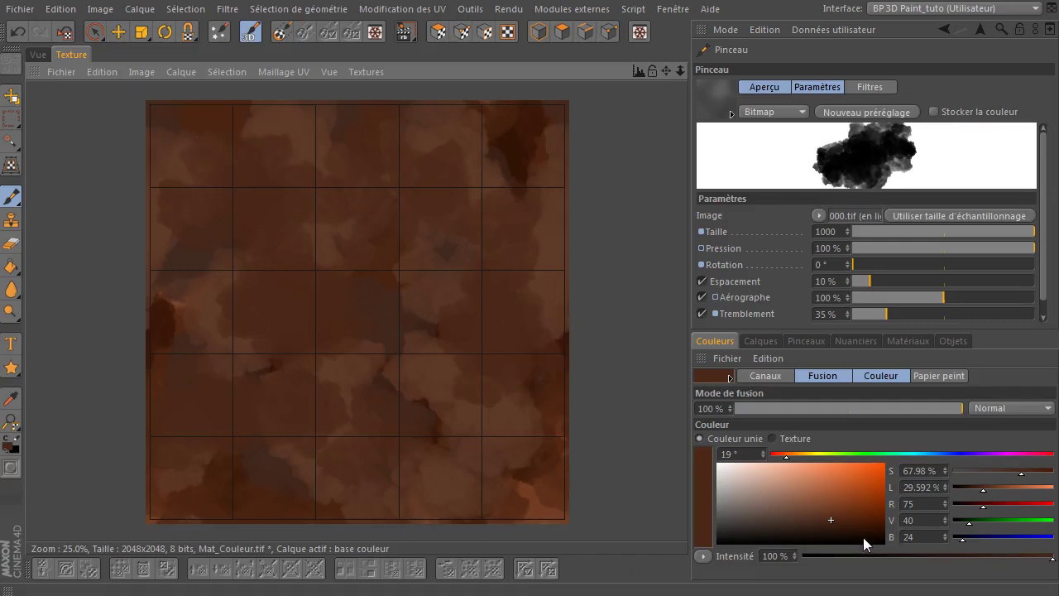
{"action": "left_click", "coordinate": [846, 521]}
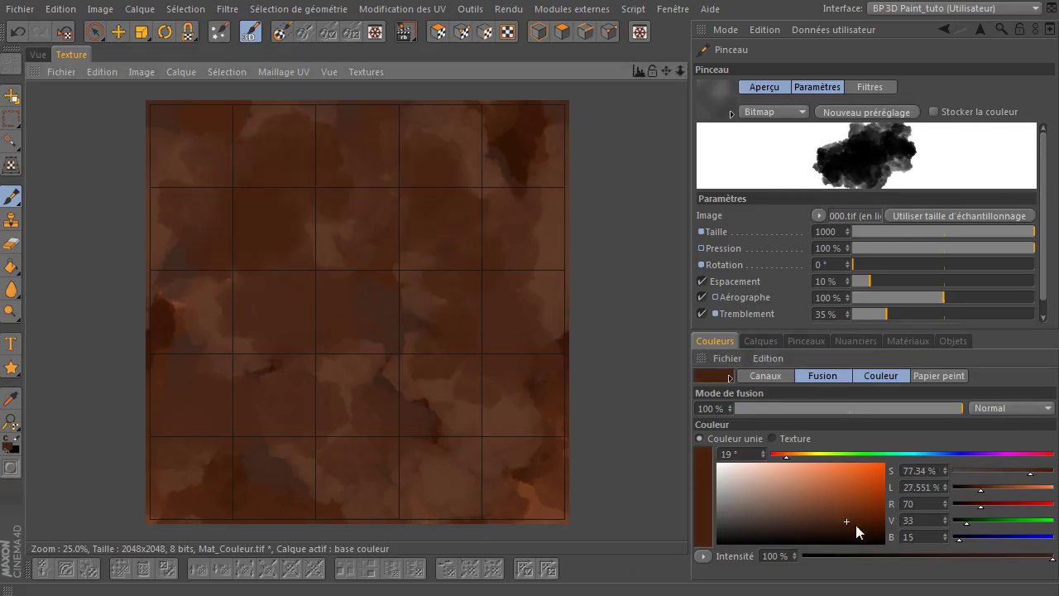
{"action": "left_click", "coordinate": [858, 526]}
{"action": "mouse_move", "coordinate": [455, 240]}
{"action": "left_mouse_down"}
{"action": "mouse_move", "coordinate": [238, 358]}
{"action": "mouse_move", "coordinate": [496, 420]}
{"action": "mouse_move", "coordinate": [539, 350]}
{"action": "left_mouse_up"}
- Dab dark brown along the top, the edges and the centre of the texture
{"action": "left_click_drag", "start_coordinate": [501, 499], "coordinate": [546, 490]}
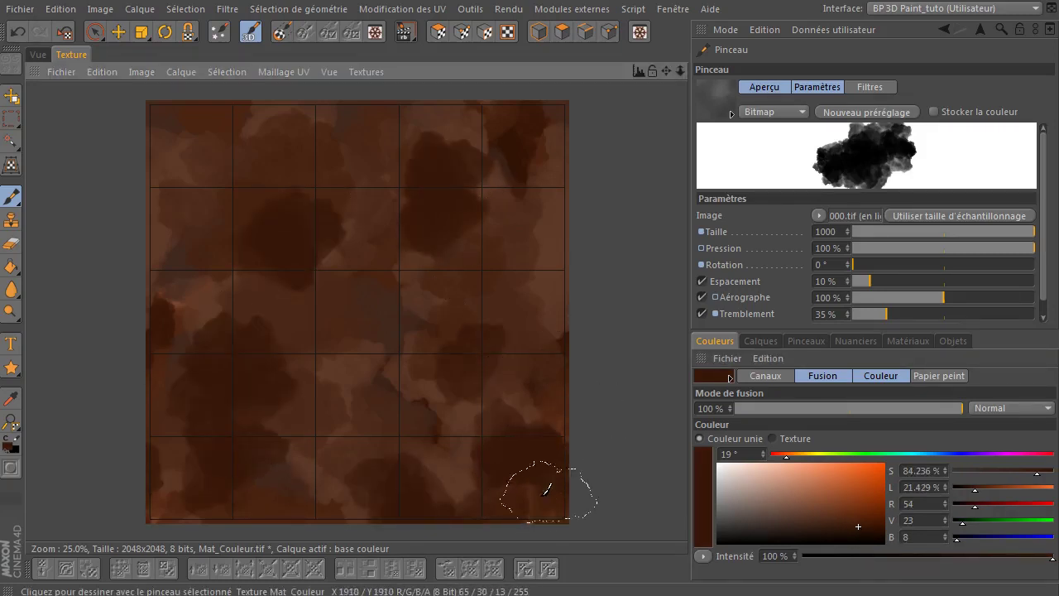
{"action": "mouse_move", "coordinate": [521, 130]}
{"action": "left_mouse_down"}
{"action": "mouse_move", "coordinate": [248, 154]}
{"action": "mouse_move", "coordinate": [165, 136]}
{"action": "left_mouse_up"}
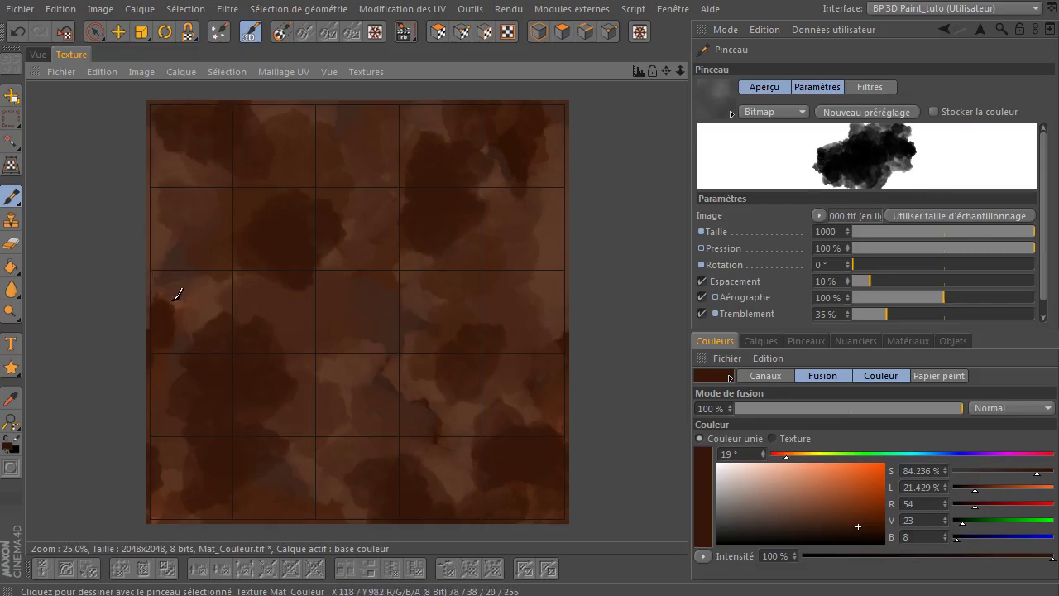
{"action": "left_click_drag", "start_coordinate": [176, 294], "coordinate": [195, 335]}
{"action": "left_click_drag", "start_coordinate": [497, 248], "coordinate": [538, 237]}
{"action": "mouse_move", "coordinate": [464, 265]}
{"action": "left_mouse_down"}
{"action": "mouse_move", "coordinate": [359, 307]}
{"action": "mouse_move", "coordinate": [385, 354]}
{"action": "mouse_move", "coordinate": [398, 348]}
{"action": "mouse_move", "coordinate": [342, 354]}
{"action": "left_mouse_up"}
{"action": "left_click", "coordinate": [465, 344]}
{"action": "left_click", "coordinate": [372, 149]}
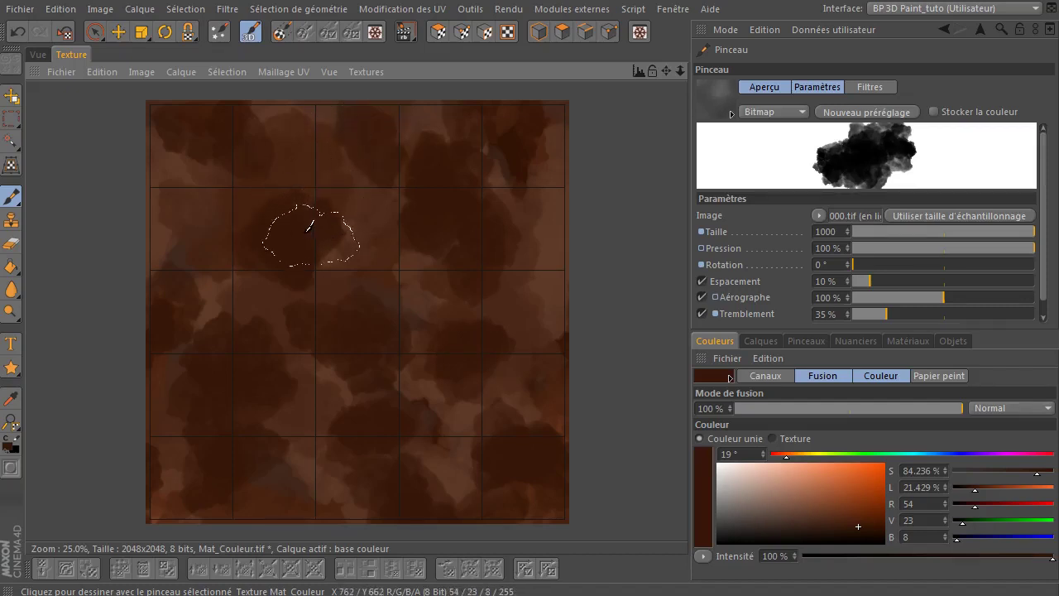
{"action": "left_click", "coordinate": [364, 166]}
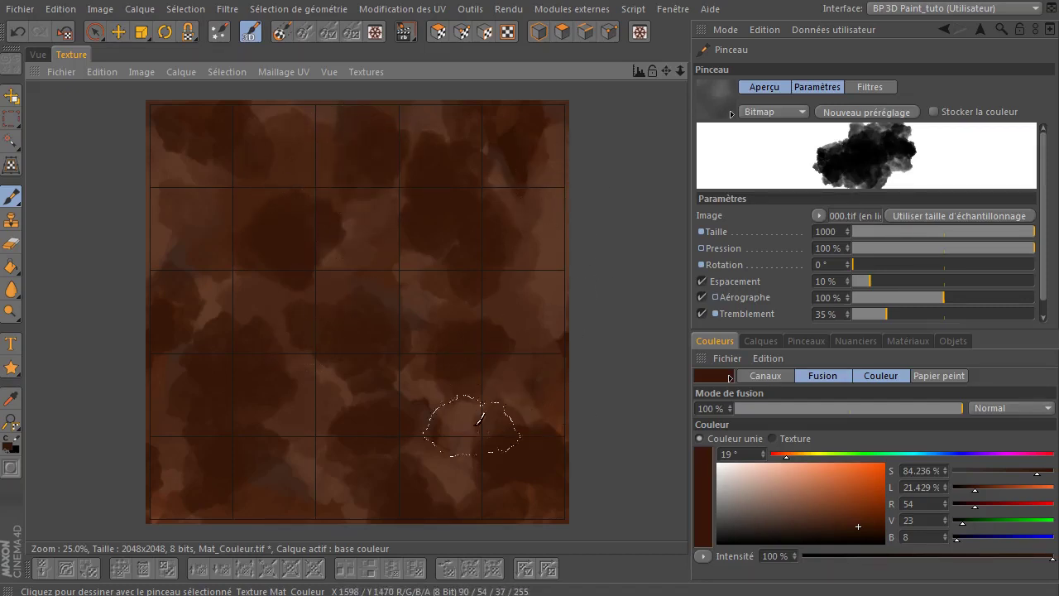
{"action": "left_click", "coordinate": [280, 478]}
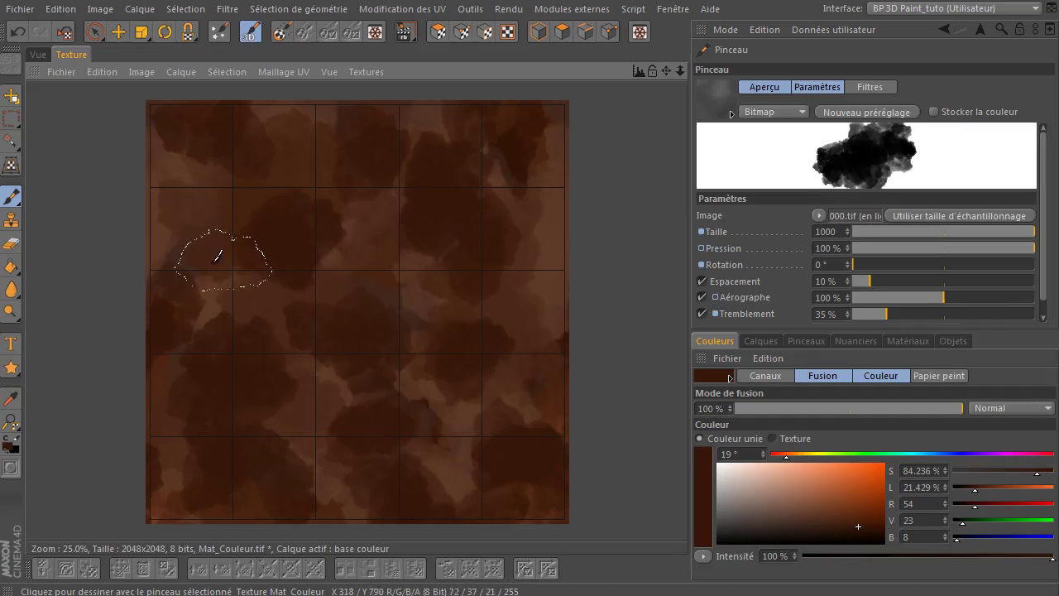
{"action": "left_click", "coordinate": [180, 192]}
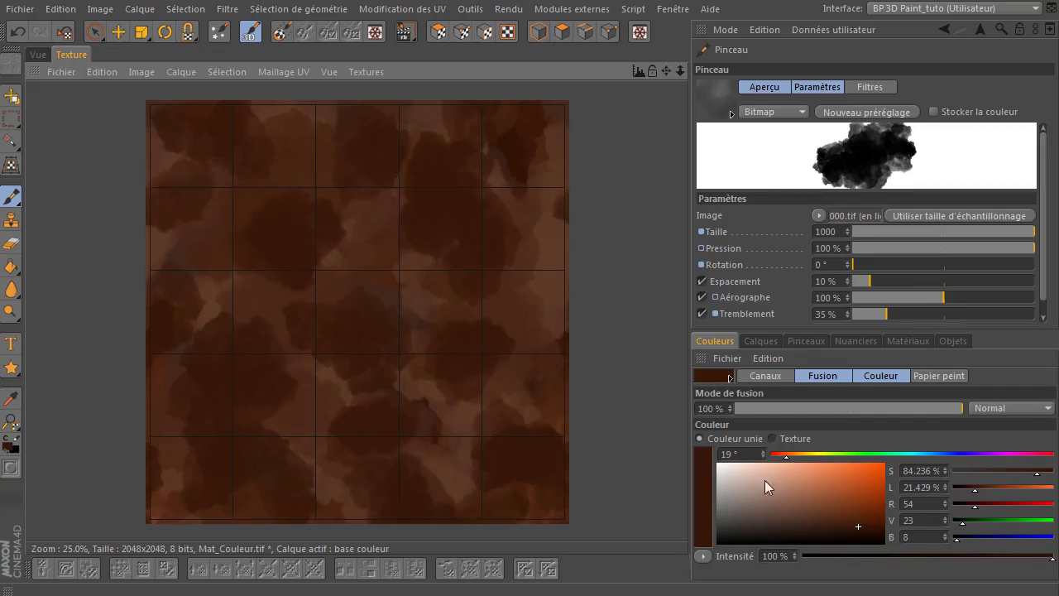
- Add a lighter reddish dab near the bottom and some muted dark-brown patches
{"action": "left_click", "coordinate": [849, 523]}
{"action": "left_click", "coordinate": [856, 526]}
{"action": "left_click", "coordinate": [856, 518]}
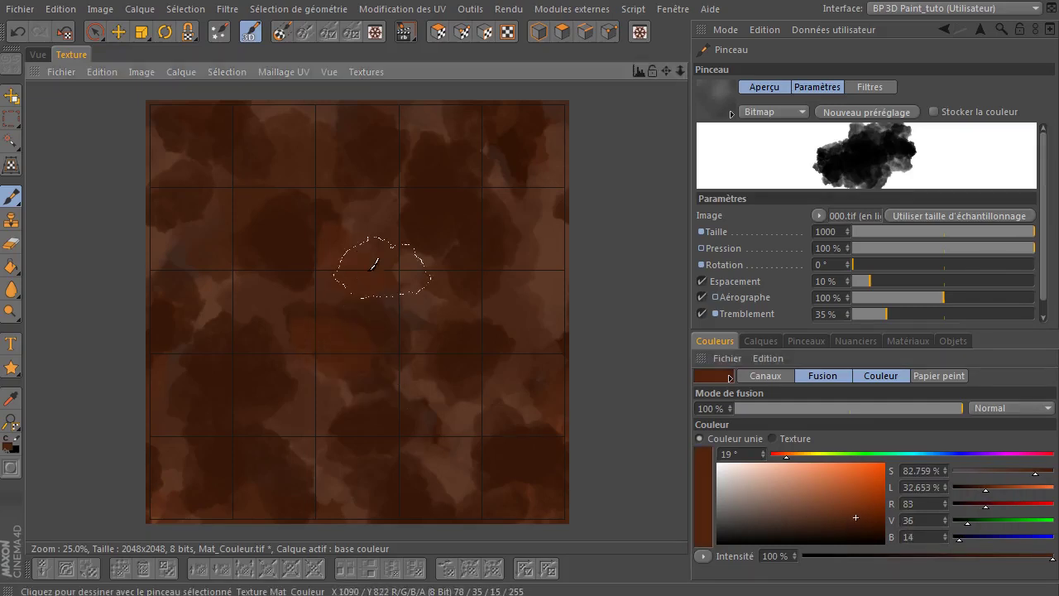
{"action": "left_click", "coordinate": [392, 488]}
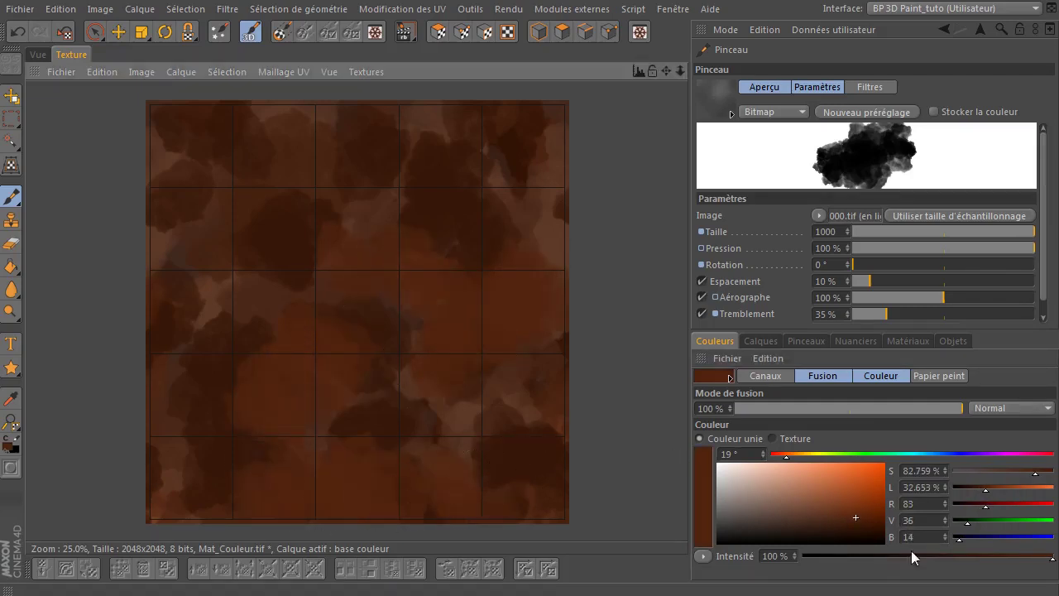
{"action": "left_click_drag", "start_coordinate": [857, 525], "coordinate": [831, 525]}
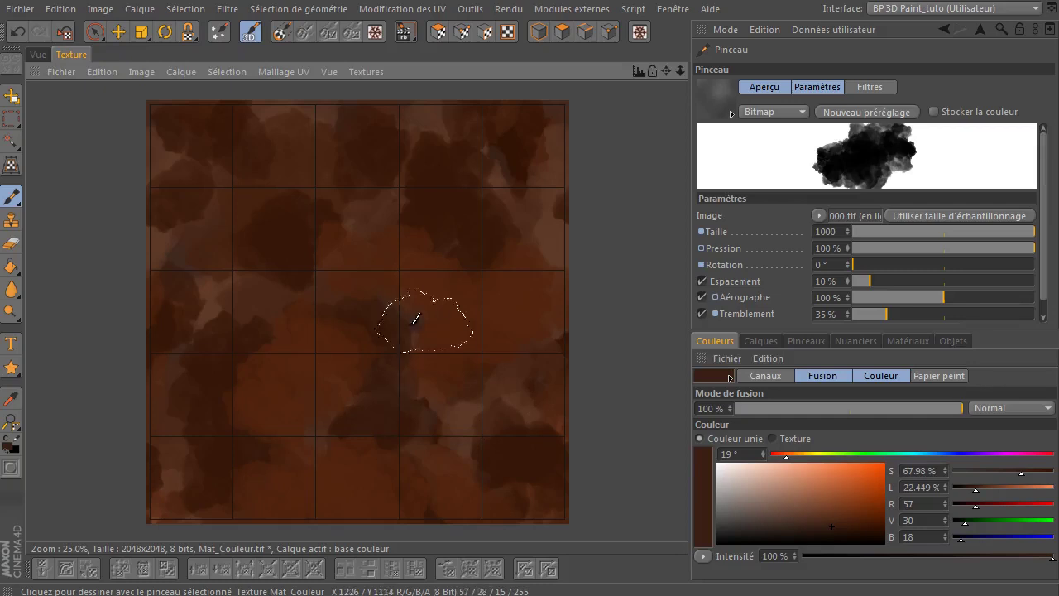
{"action": "left_click_drag", "start_coordinate": [438, 278], "coordinate": [451, 485]}
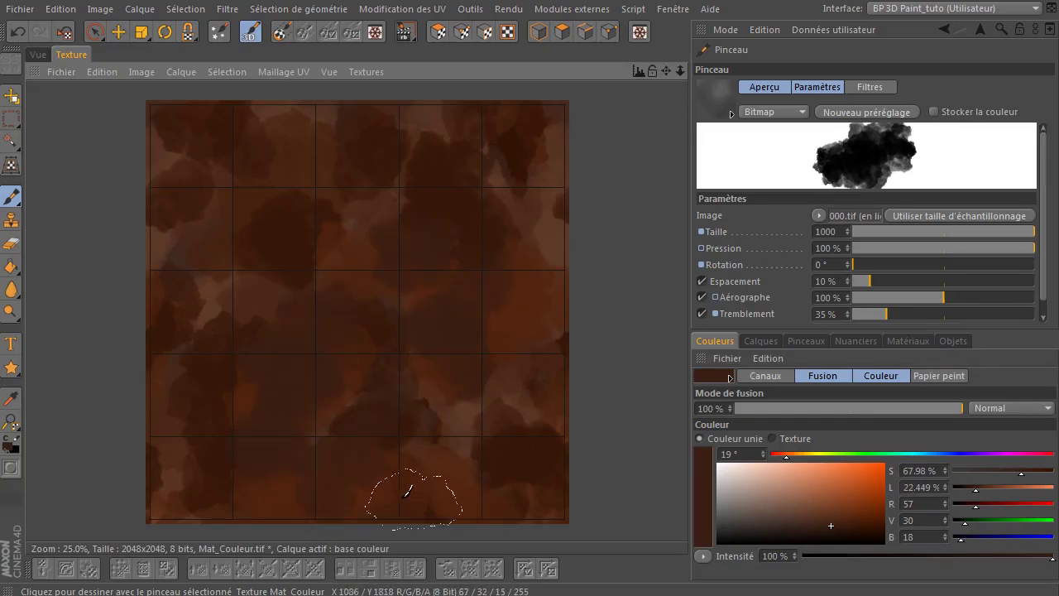
- Dab deep dark brown (RGB 54/25/11) all over the tiles
{"action": "left_click", "coordinate": [849, 527]}
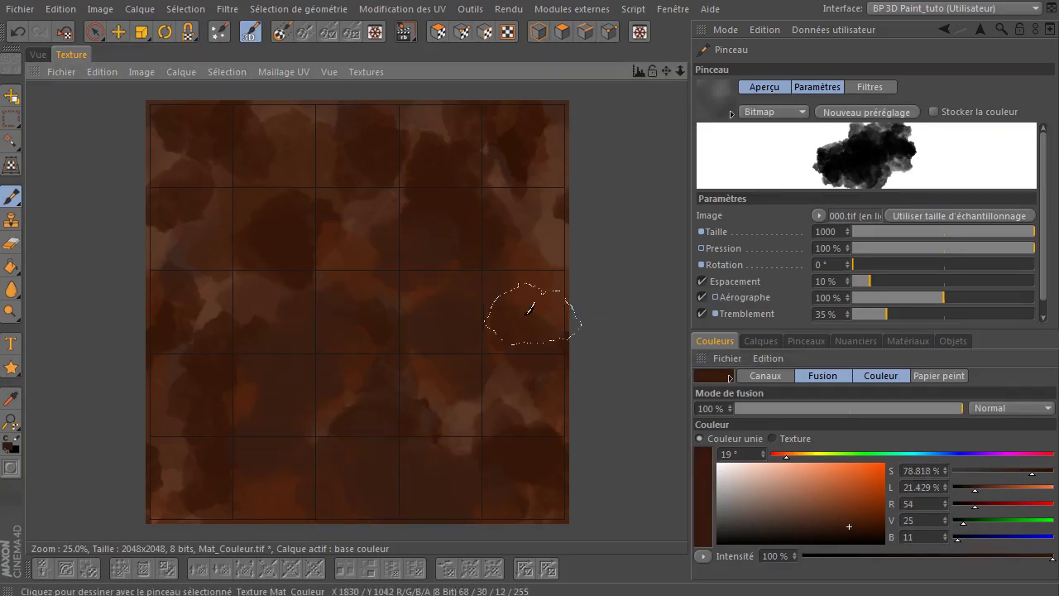
{"action": "left_click", "coordinate": [536, 247]}
{"action": "left_click", "coordinate": [343, 201]}
{"action": "left_click", "coordinate": [319, 298]}
{"action": "left_click", "coordinate": [224, 178]}
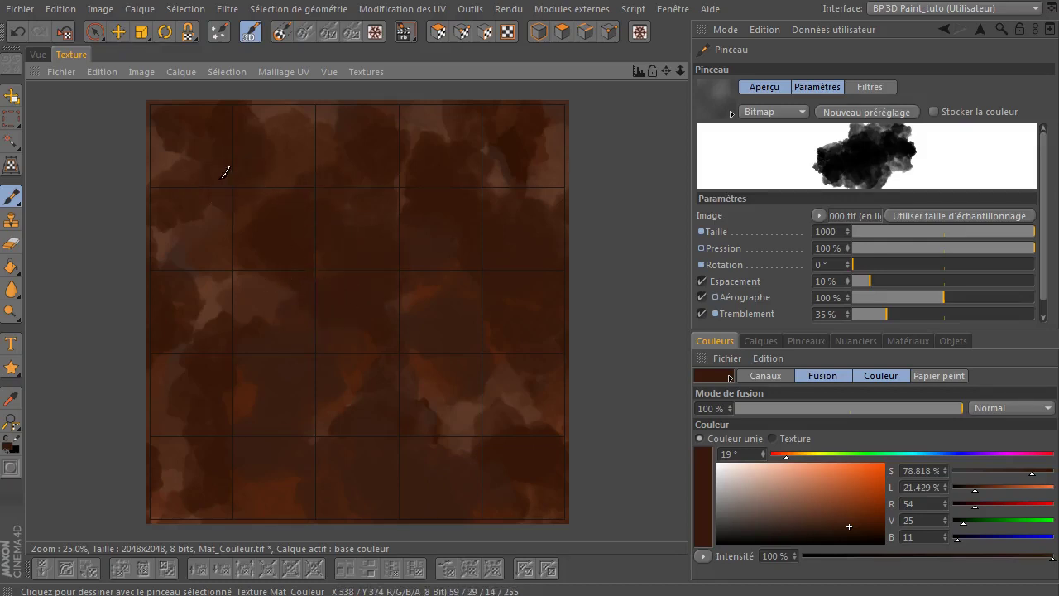
{"action": "left_click", "coordinate": [295, 143]}
{"action": "left_click", "coordinate": [201, 287]}
{"action": "left_click", "coordinate": [477, 407]}
{"action": "left_click", "coordinate": [268, 493]}
{"action": "left_click", "coordinate": [178, 413]}
{"action": "left_click", "coordinate": [403, 372]}
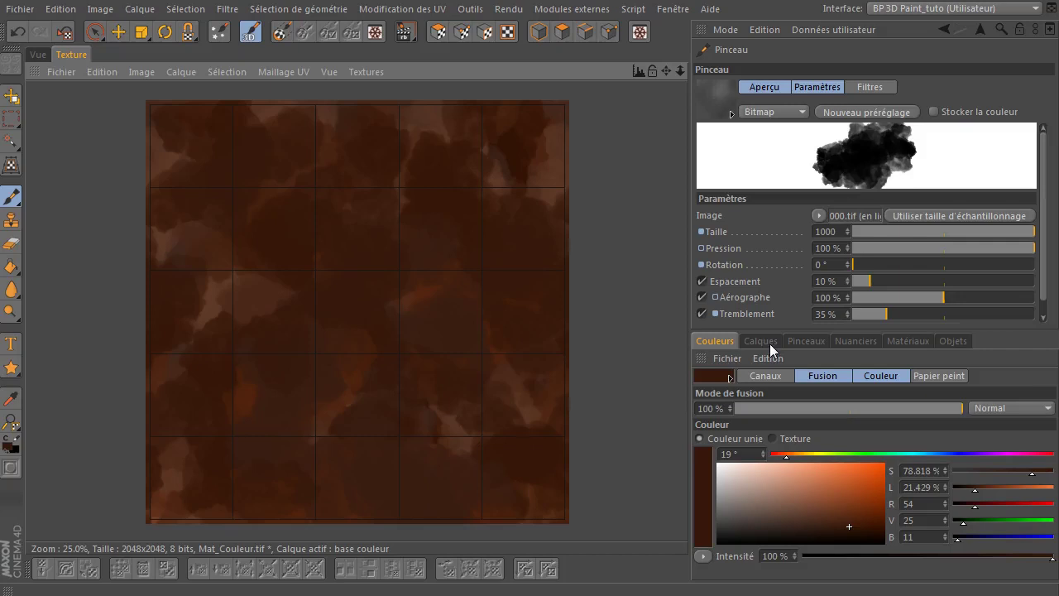
- Show the layer list and switch to the plain round brush preset at size 25
{"action": "left_click", "coordinate": [761, 341]}
{"action": "left_click", "coordinate": [716, 92]}
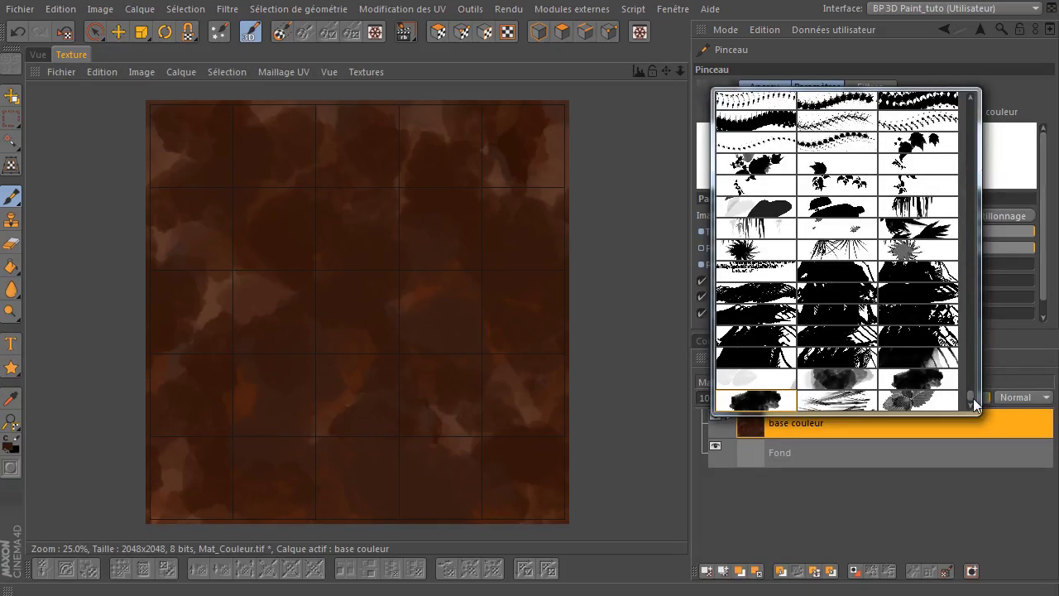
{"action": "left_click_drag", "start_coordinate": [974, 398], "coordinate": [985, 118]}
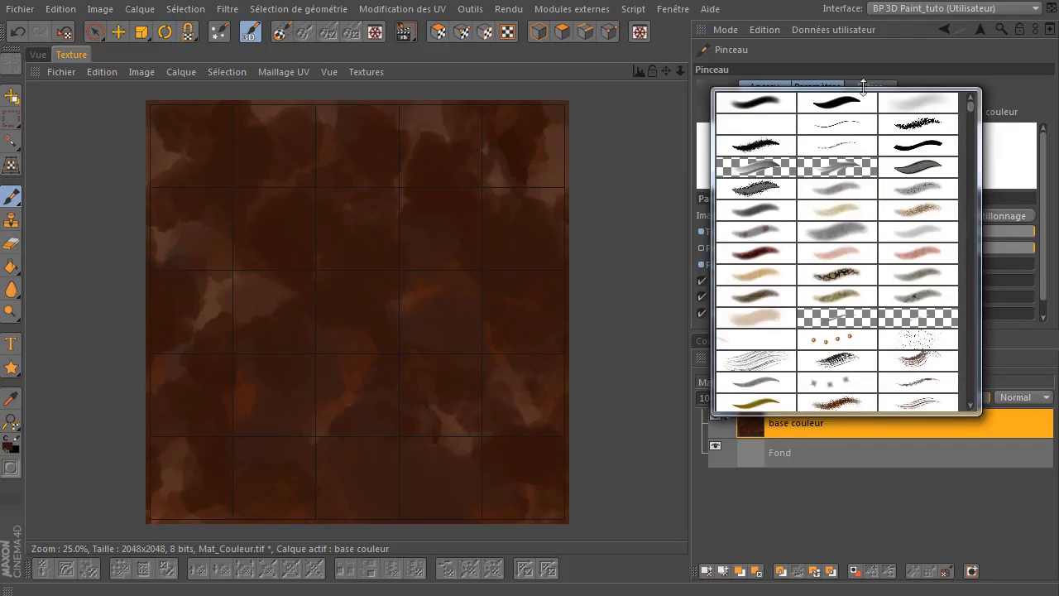
{"action": "left_click", "coordinate": [825, 107]}
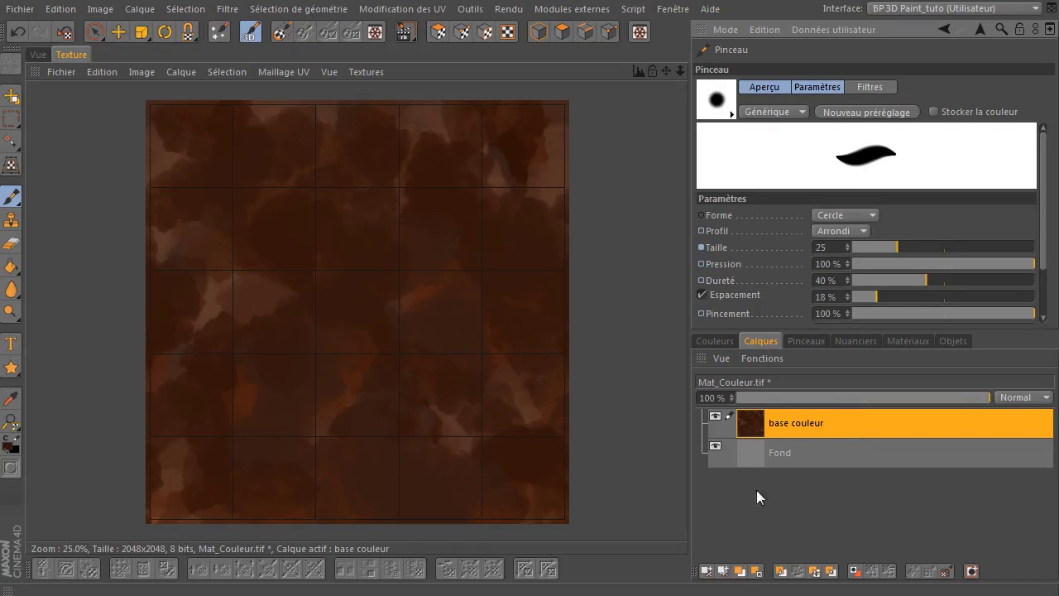
- Add a new layer above base couleur and name it 'creux'
{"action": "left_click", "coordinate": [705, 571]}
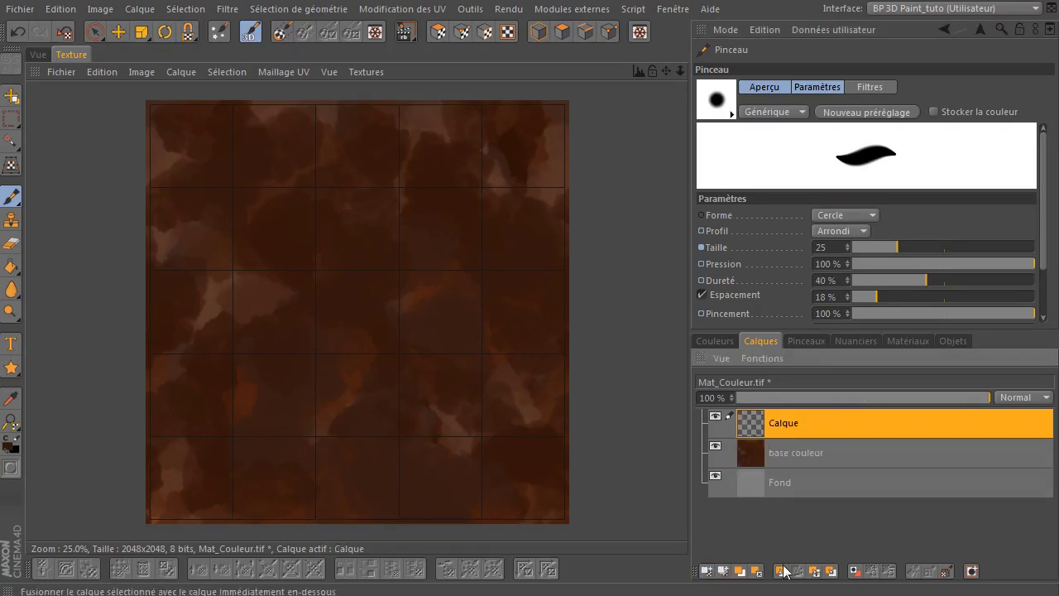
{"action": "double_click", "coordinate": [780, 421]}
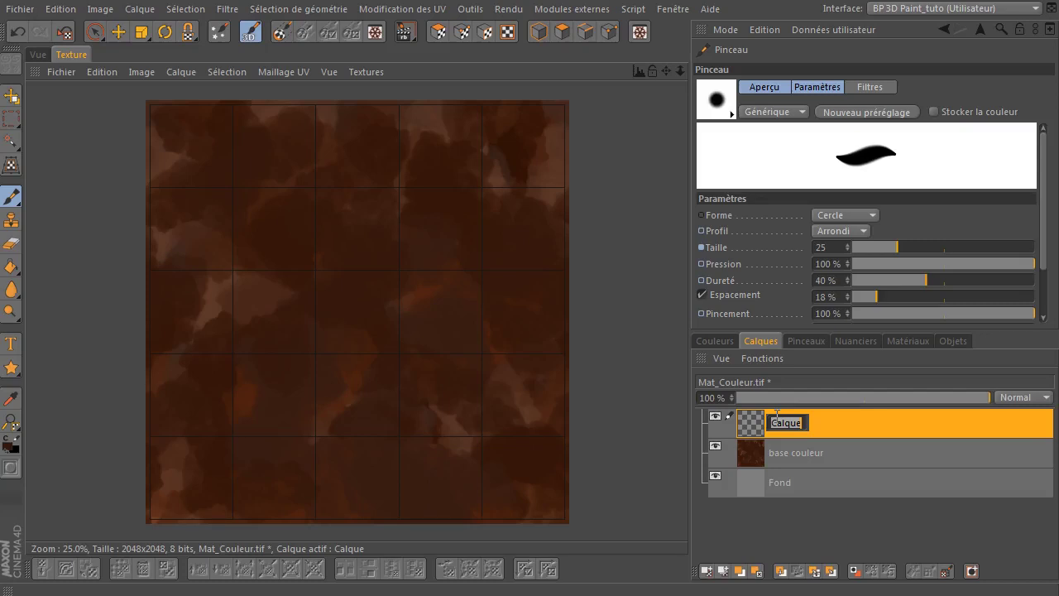
{"action": "type", "text": "n"}
{"action": "type", "text": "x"}
{"action": "key", "text": "Return"}
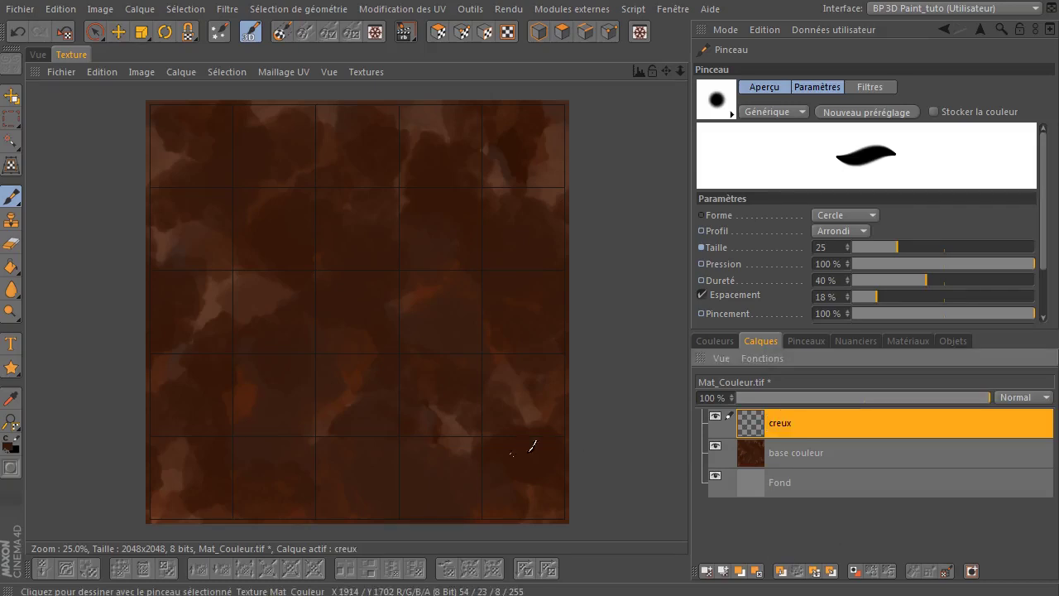
- Switch to the Line tool in solid fill mode with a stroke thickness of 48
{"action": "left_click", "coordinate": [11, 368]}
{"action": "left_click", "coordinate": [54, 392]}
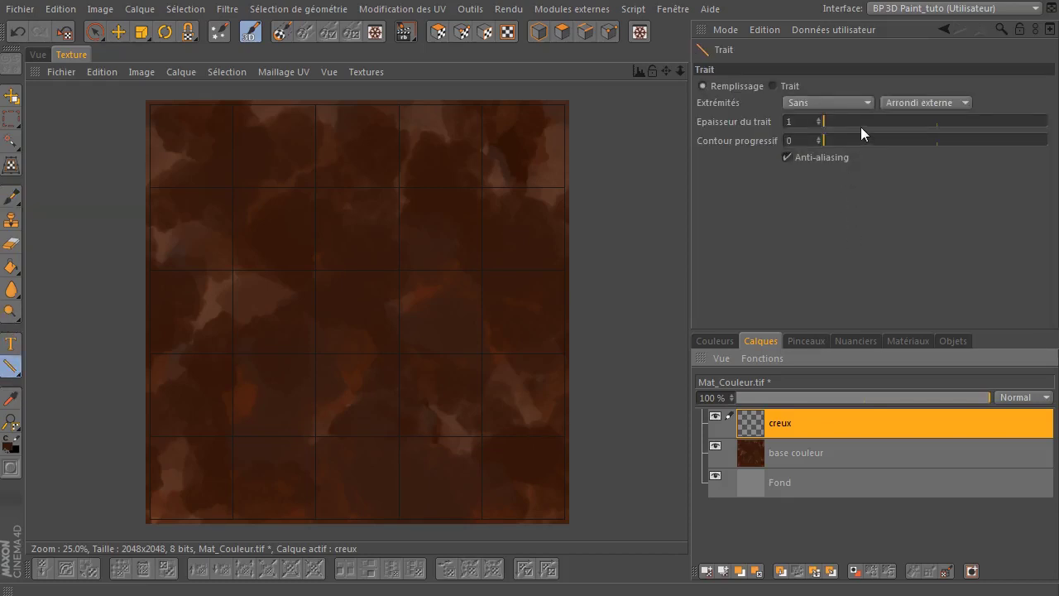
{"action": "left_click_drag", "start_coordinate": [862, 123], "coordinate": [887, 123]}
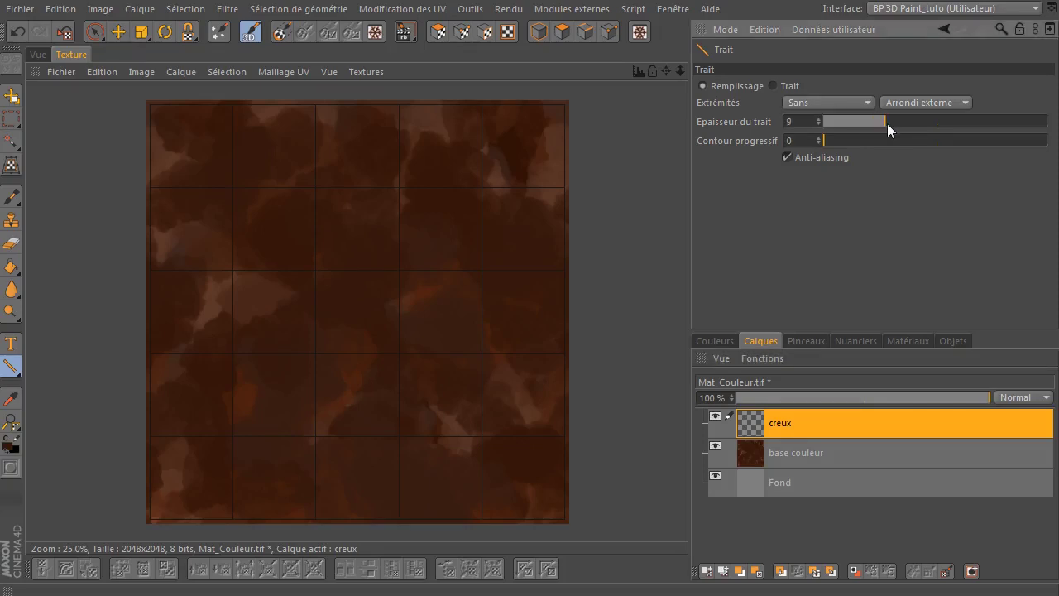
{"action": "left_click", "coordinate": [774, 86]}
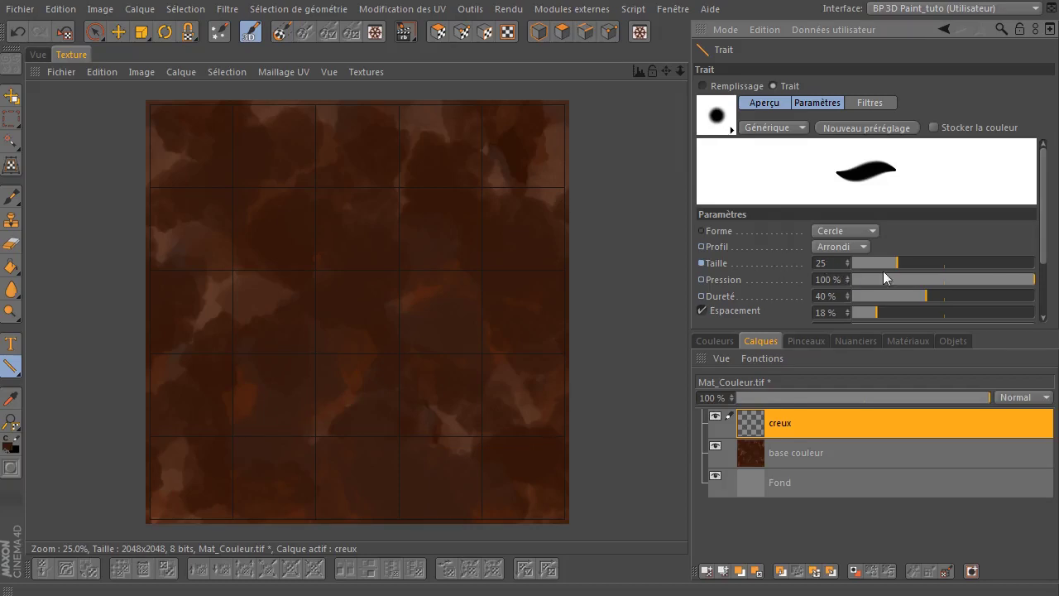
{"action": "left_click", "coordinate": [745, 86]}
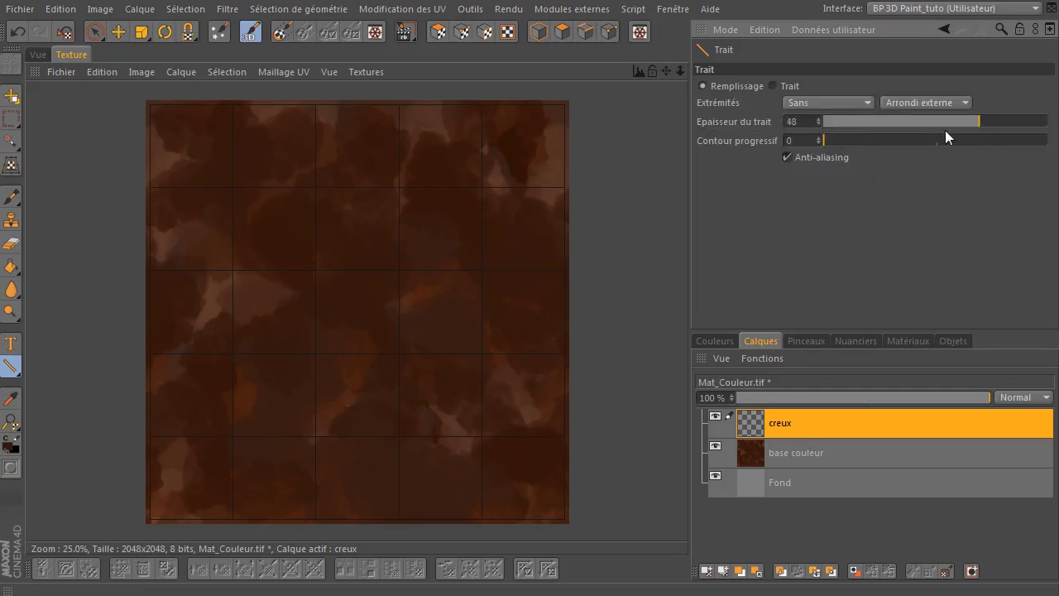
{"action": "left_click_drag", "start_coordinate": [177, 168], "coordinate": [485, 378]}
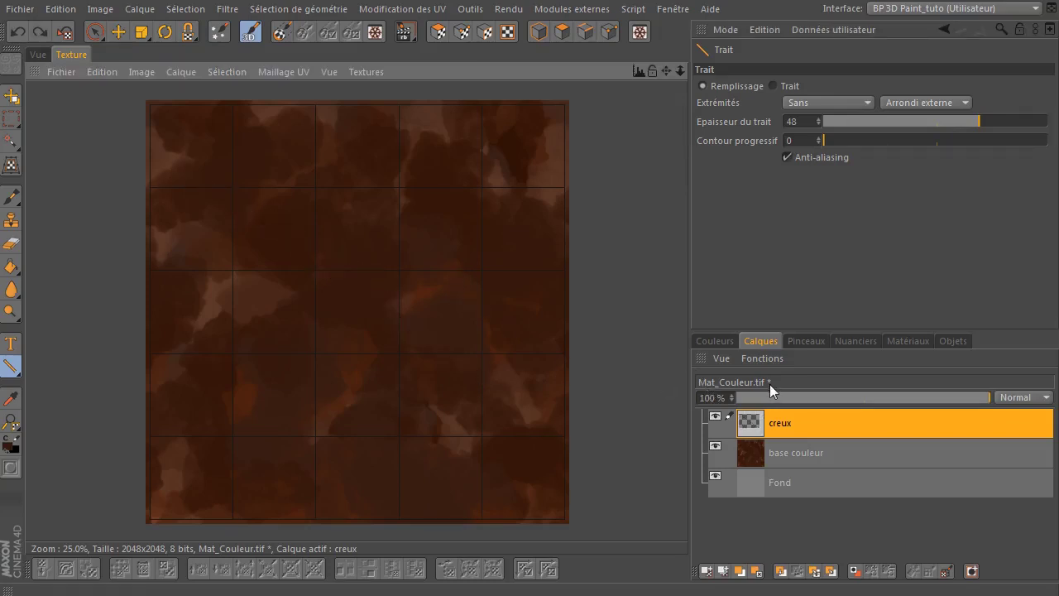
- Set the paint colour to a near-black dark brown (RGB 28/10/1)
{"action": "left_click", "coordinate": [722, 341]}
{"action": "left_click_drag", "start_coordinate": [817, 507], "coordinate": [885, 544]}
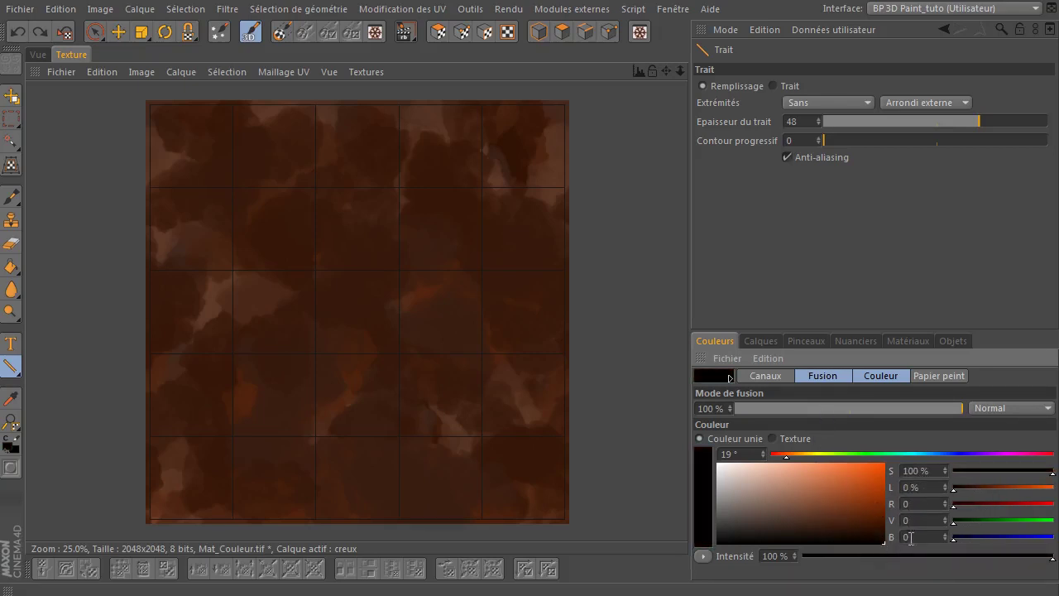
{"action": "left_click_drag", "start_coordinate": [879, 538], "coordinate": [875, 534]}
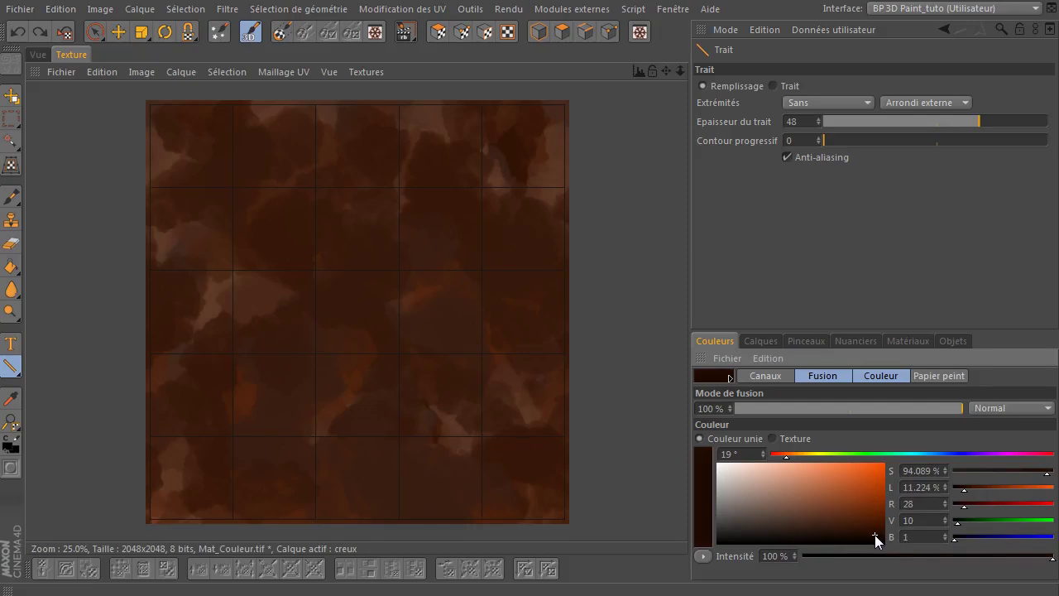
{"action": "left_click", "coordinate": [755, 340]}
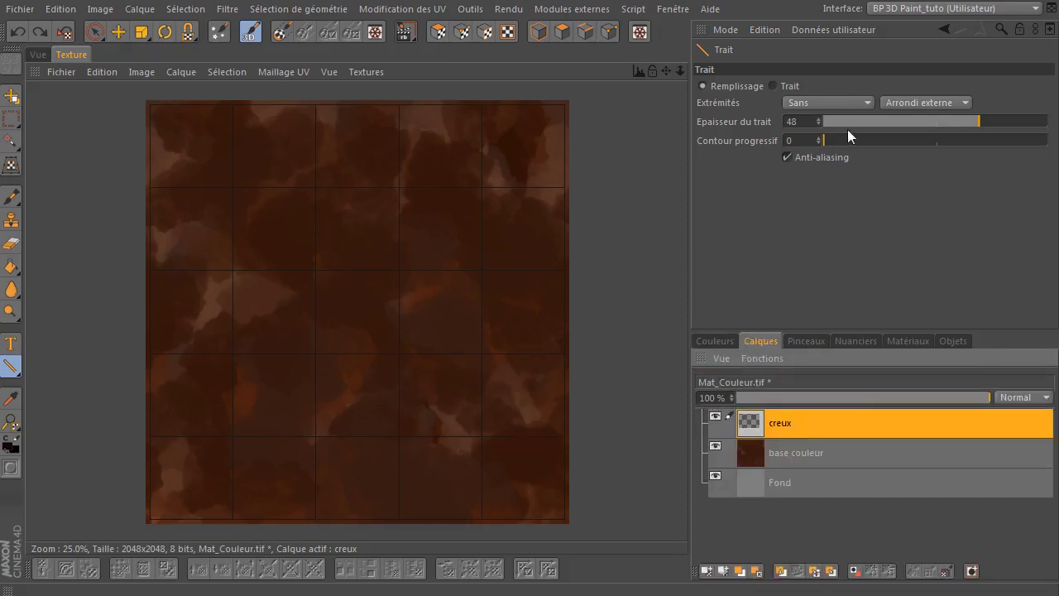
- Draw and undo thick test lines while trying line widths of 6 and 57
{"action": "left_click_drag", "start_coordinate": [181, 144], "coordinate": [500, 382]}
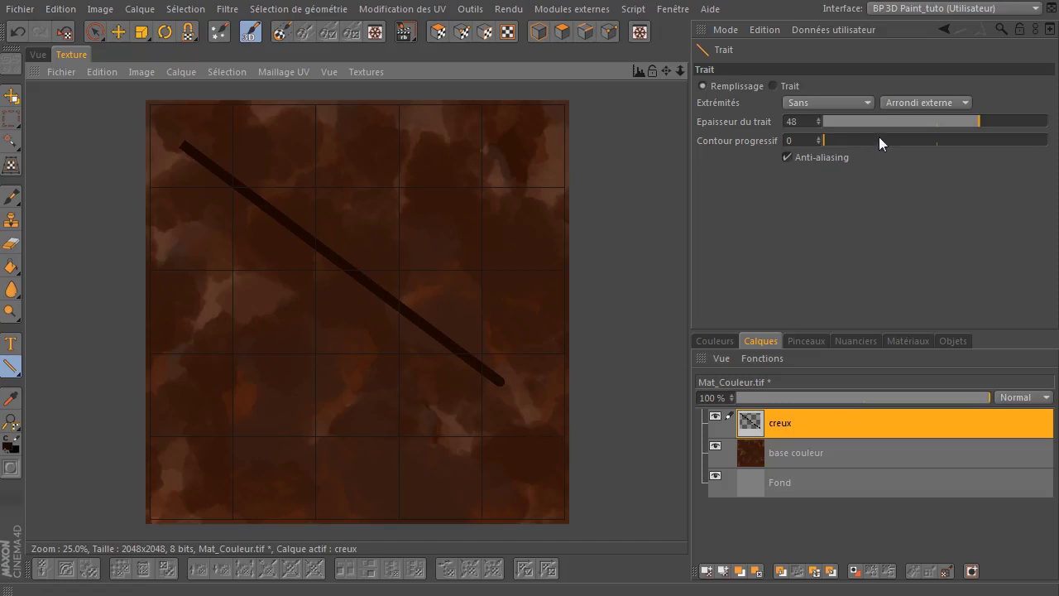
{"action": "key", "text": "ctrl+z"}
{"action": "left_click", "coordinate": [934, 121]}
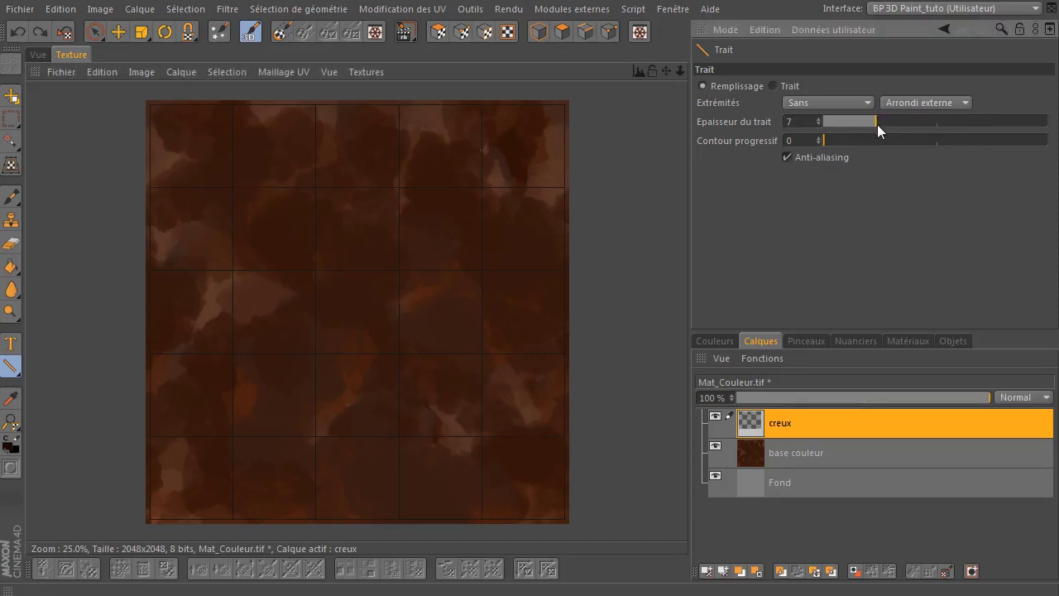
{"action": "left_click_drag", "start_coordinate": [877, 124], "coordinate": [873, 122]}
{"action": "left_click_drag", "start_coordinate": [218, 170], "coordinate": [501, 355]}
{"action": "key", "text": "ctrl+z"}
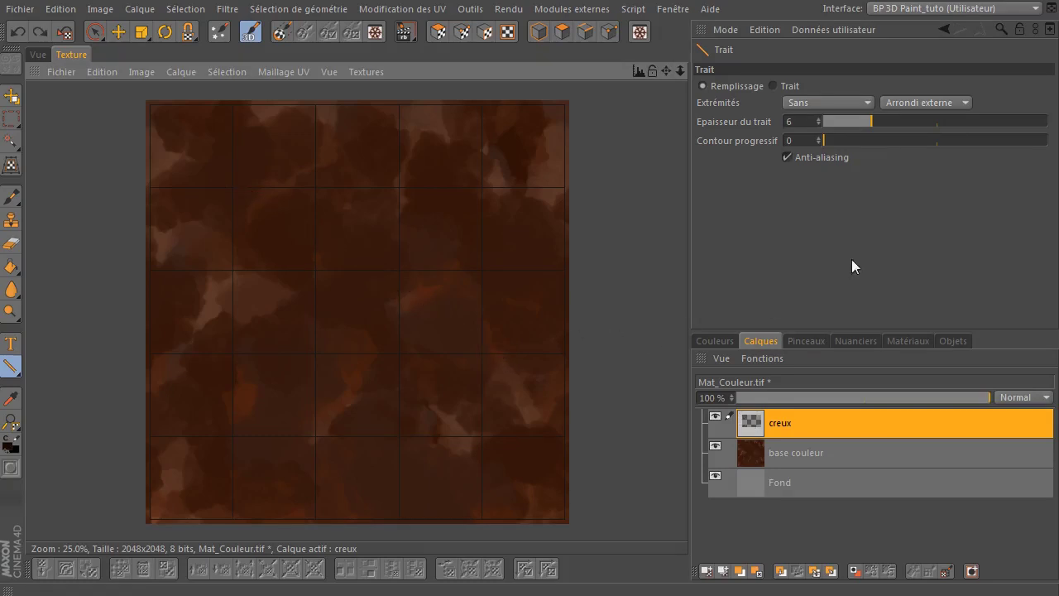
{"action": "left_click_drag", "start_coordinate": [904, 125], "coordinate": [993, 122]}
{"action": "left_click_drag", "start_coordinate": [227, 242], "coordinate": [513, 232]}
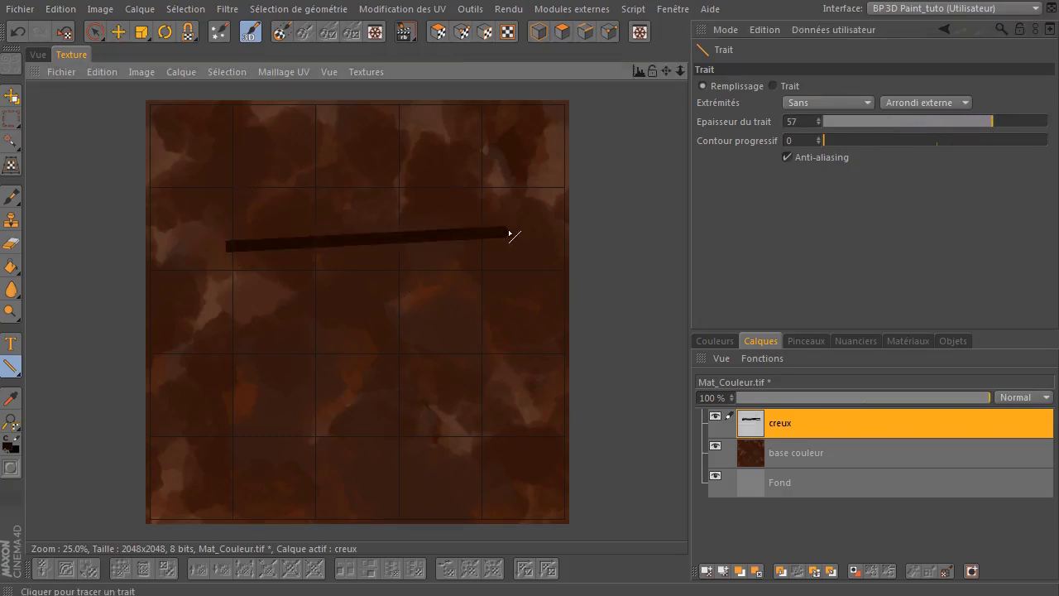
- Switch lines to brush-stroke mode and, after undone trials, set brush size to 17
{"action": "left_click", "coordinate": [774, 86]}
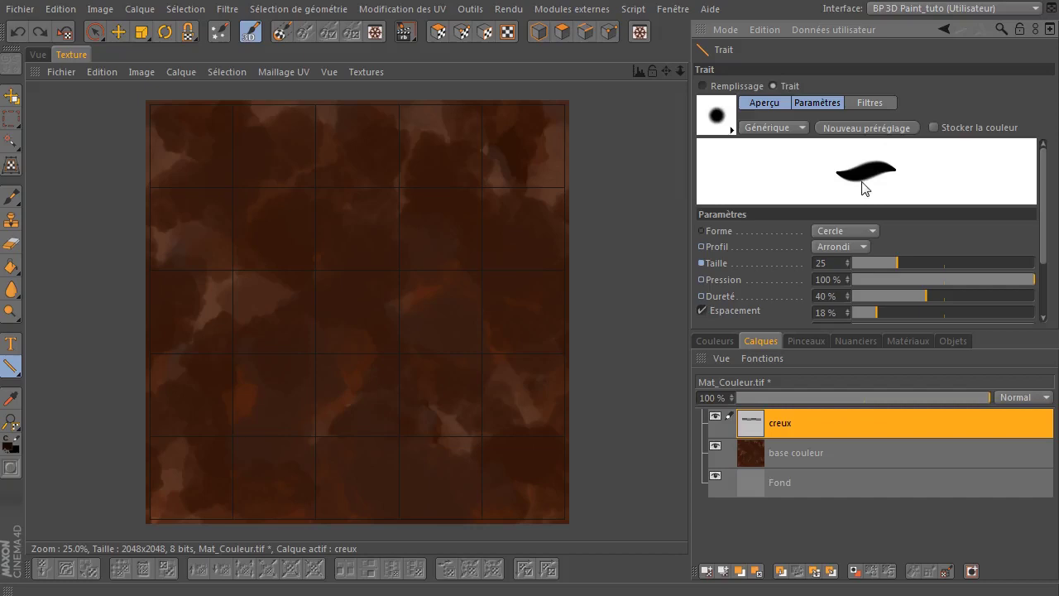
{"action": "left_click_drag", "start_coordinate": [200, 256], "coordinate": [522, 207]}
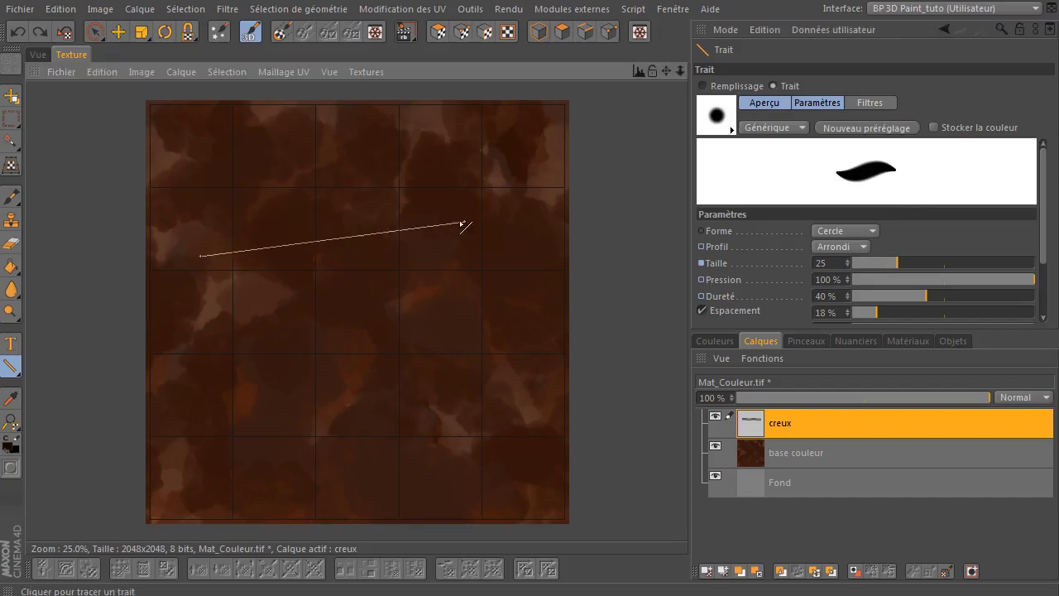
{"action": "key", "text": "ctrl+z"}
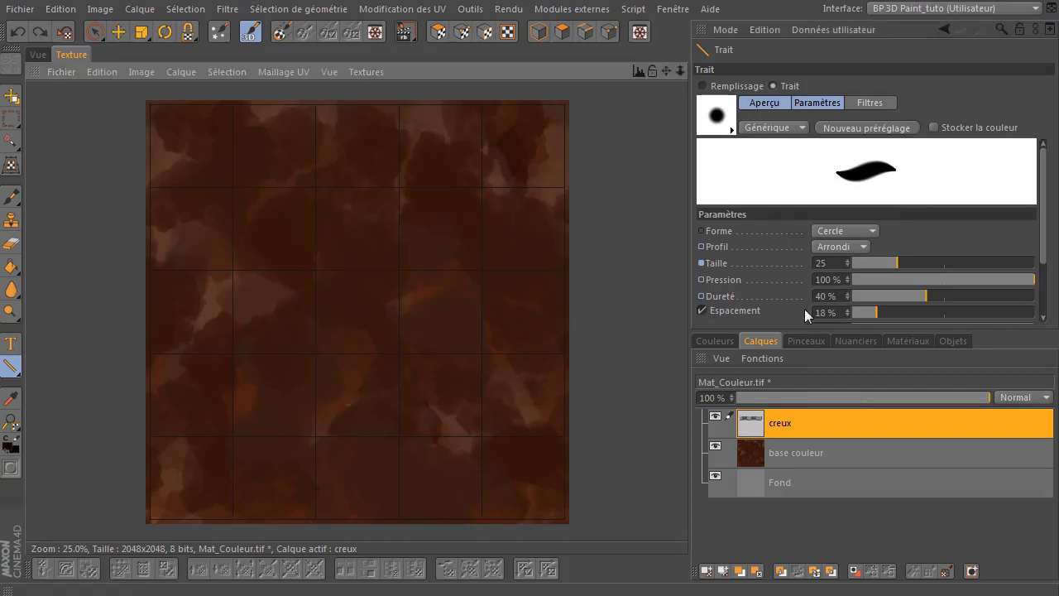
{"action": "left_click", "coordinate": [960, 262]}
{"action": "left_click_drag", "start_coordinate": [232, 355], "coordinate": [619, 185]}
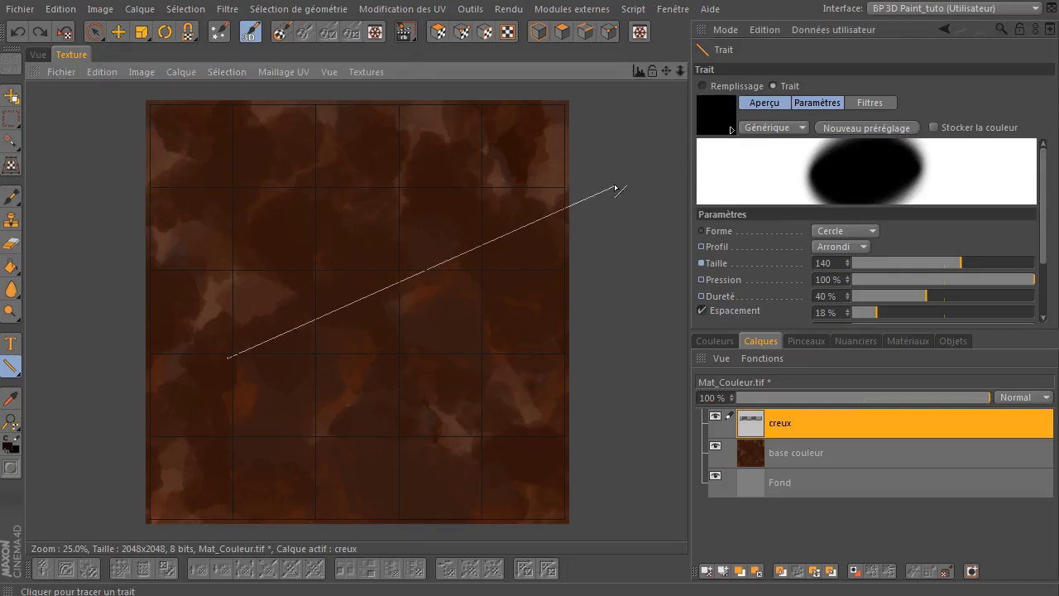
{"action": "key", "text": "ctrl+z"}
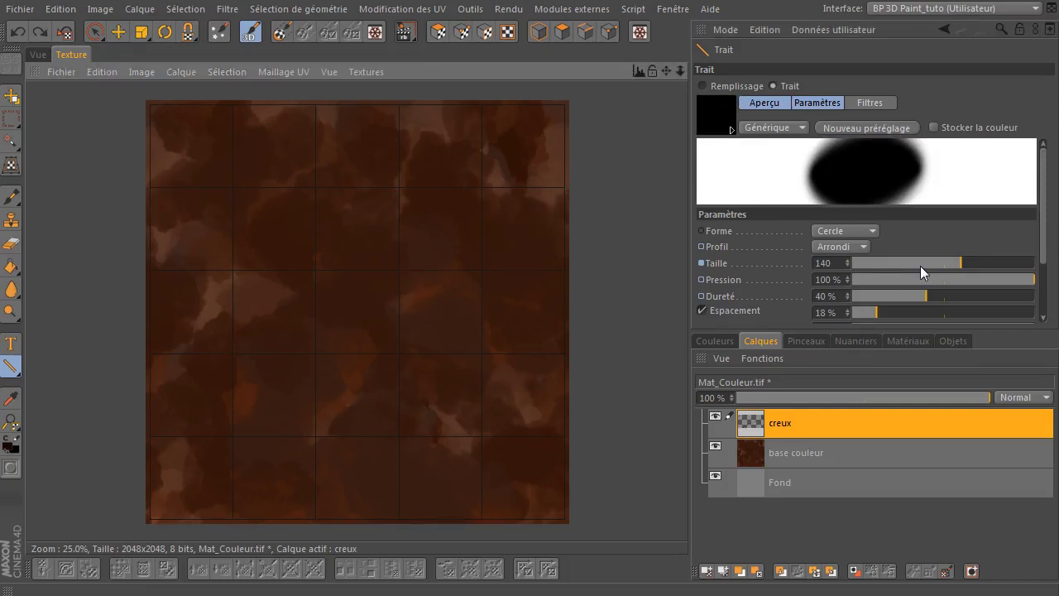
{"action": "left_click", "coordinate": [906, 265]}
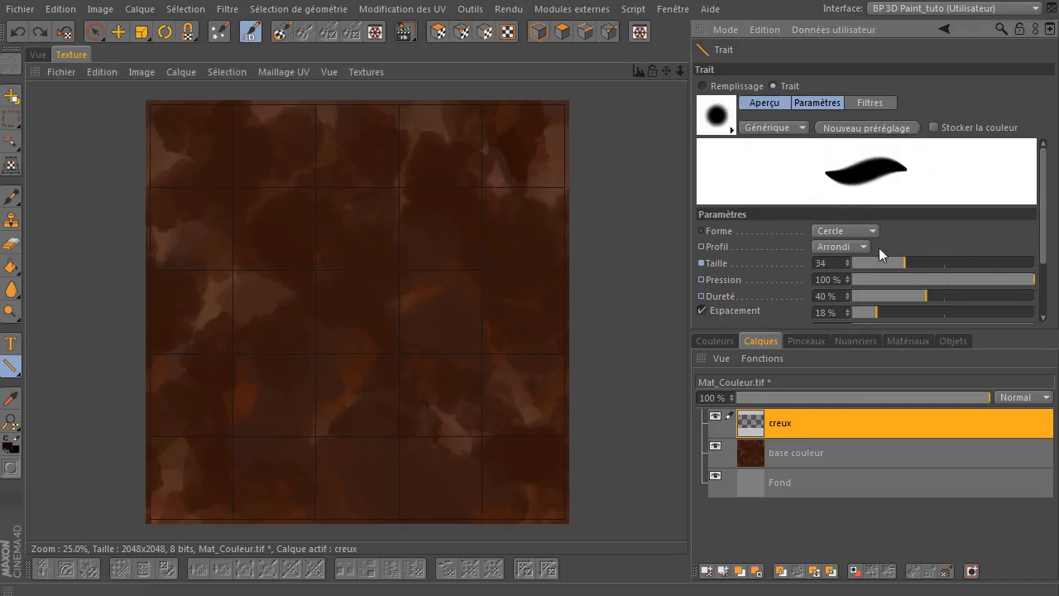
{"action": "left_click_drag", "start_coordinate": [896, 261], "coordinate": [889, 263]}
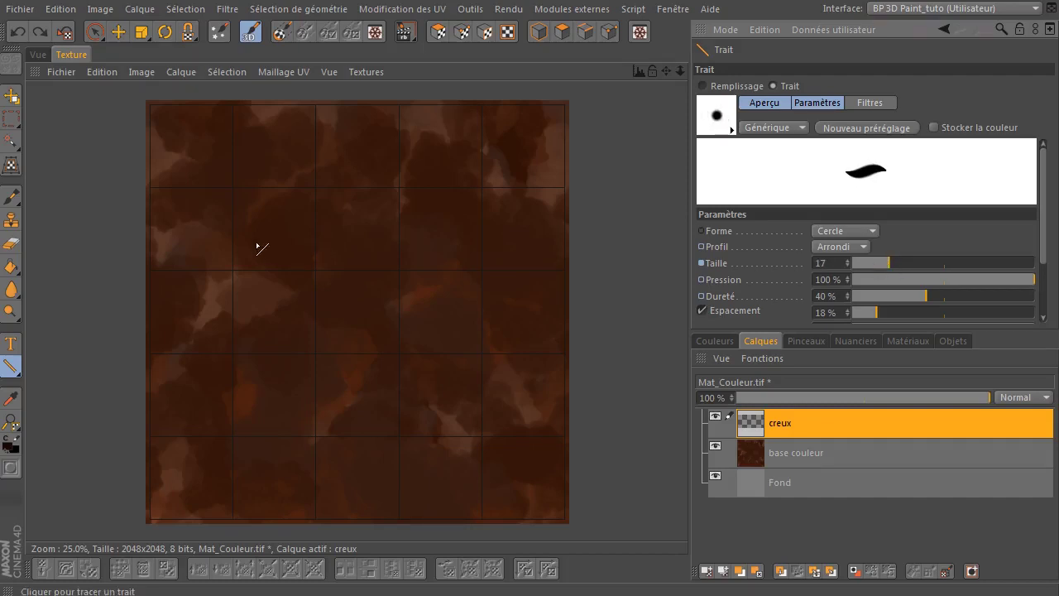
- Undo a thin test line and choose the charcoal.jpg bitmap brush
{"action": "left_click_drag", "start_coordinate": [257, 246], "coordinate": [588, 251]}
{"action": "key", "text": "ctrl+z"}
{"action": "left_click_drag", "start_coordinate": [910, 263], "coordinate": [917, 262]}
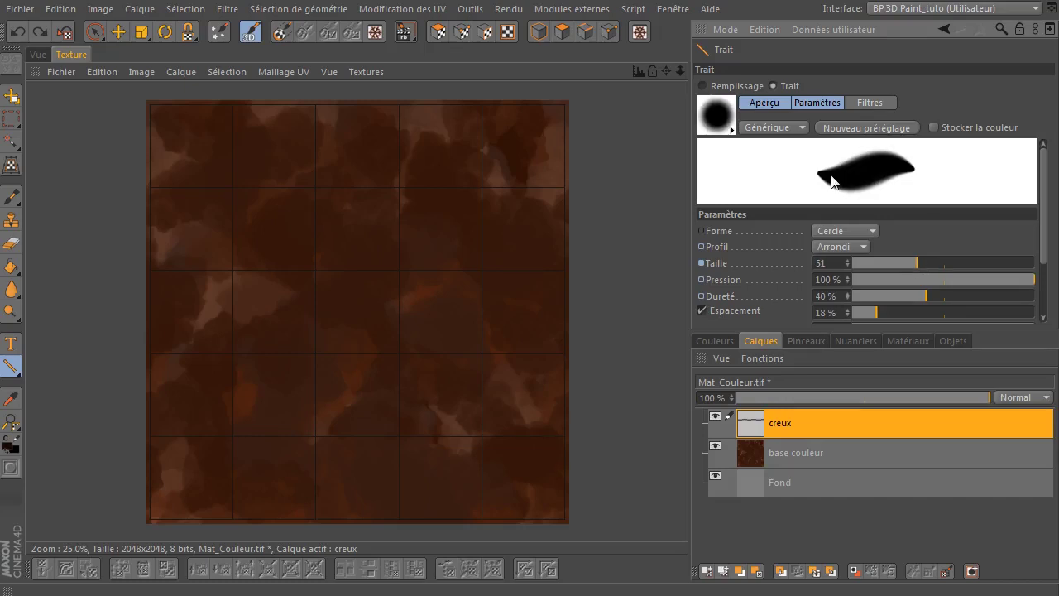
{"action": "left_click", "coordinate": [720, 125]}
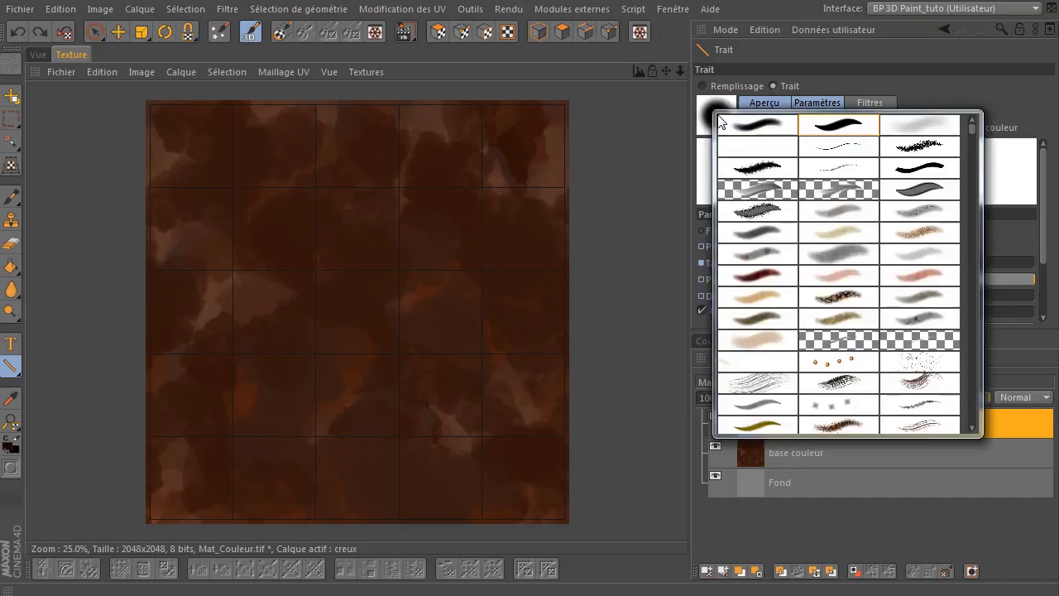
{"action": "left_click", "coordinate": [759, 168]}
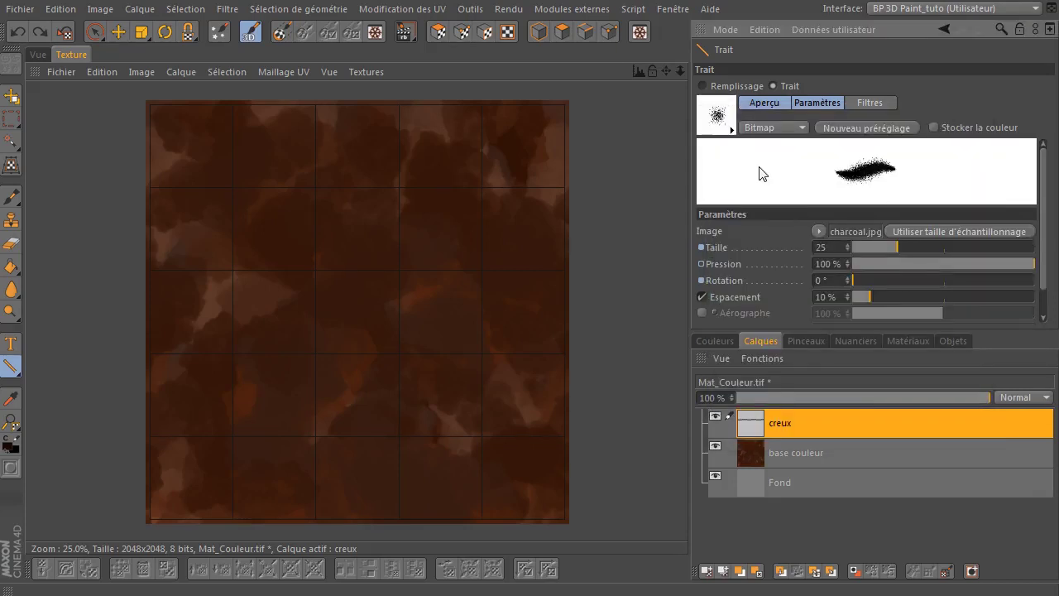
- Test and undo charcoal strokes at sizes 77 and 40, leaving the brush at 40
{"action": "left_click_drag", "start_coordinate": [224, 253], "coordinate": [523, 256]}
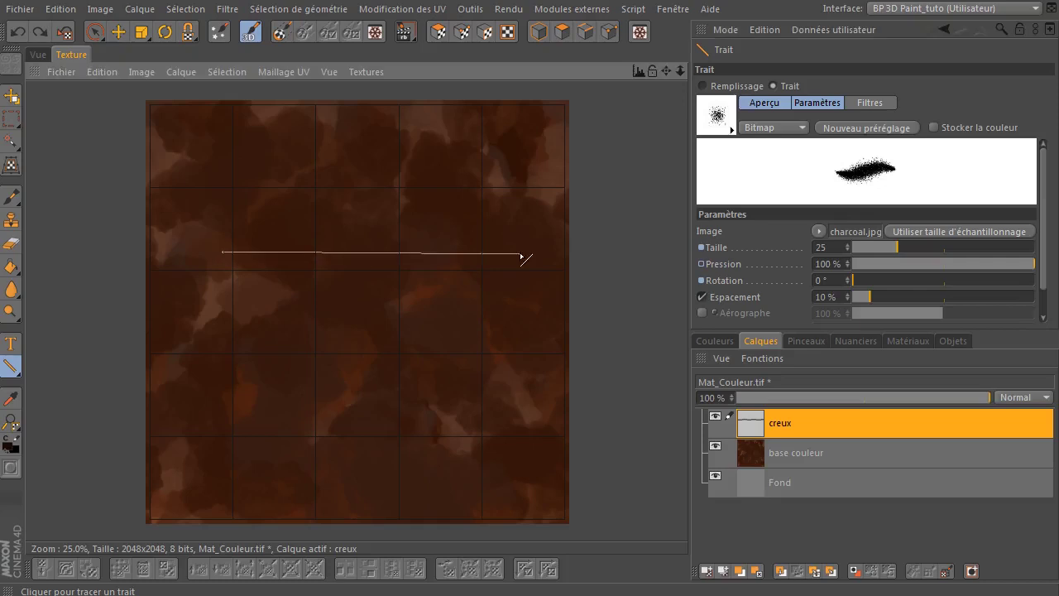
{"action": "key", "text": "ctrl+z"}
{"action": "left_click", "coordinate": [932, 248]}
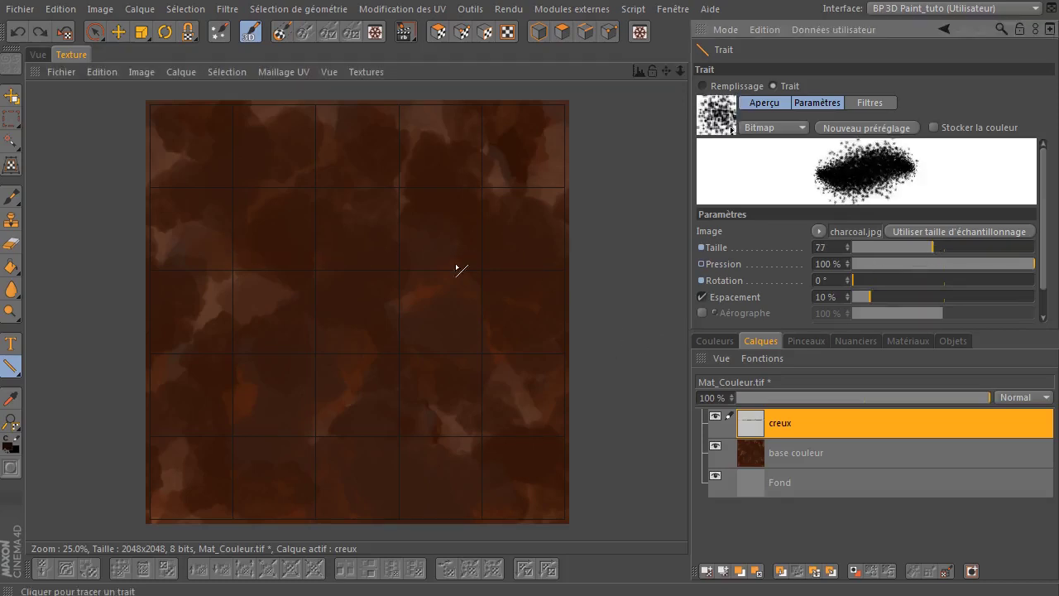
{"action": "left_click_drag", "start_coordinate": [275, 268], "coordinate": [594, 269]}
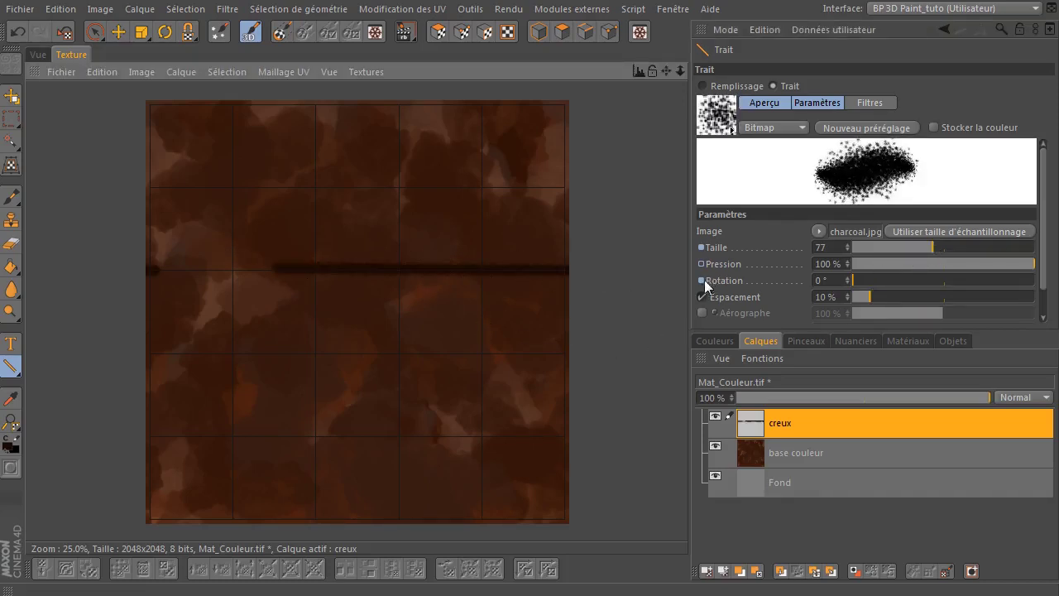
{"action": "key", "text": "ctrl+z"}
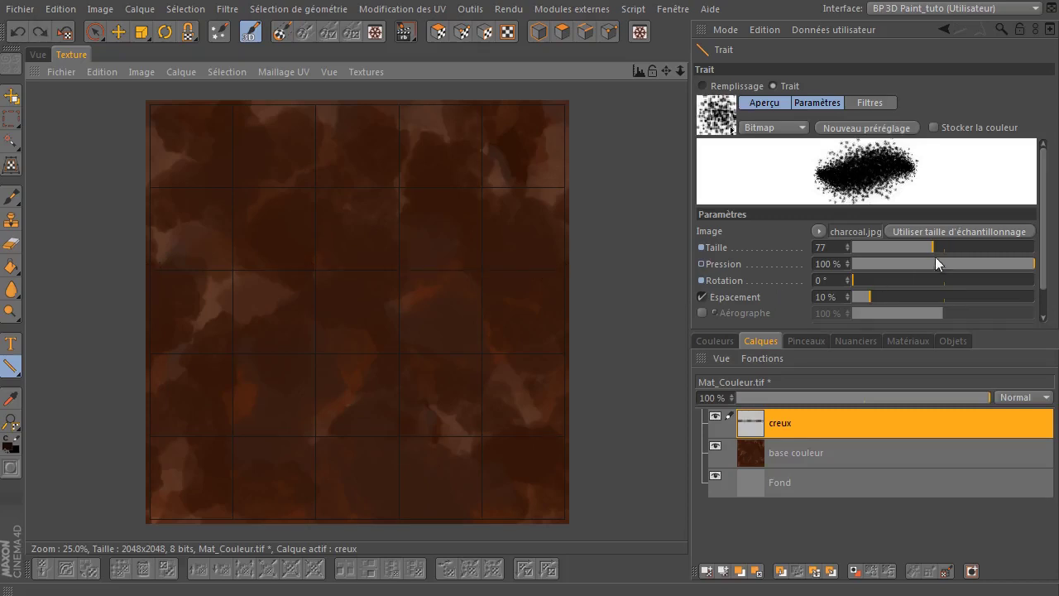
{"action": "left_click_drag", "start_coordinate": [921, 246], "coordinate": [912, 246]}
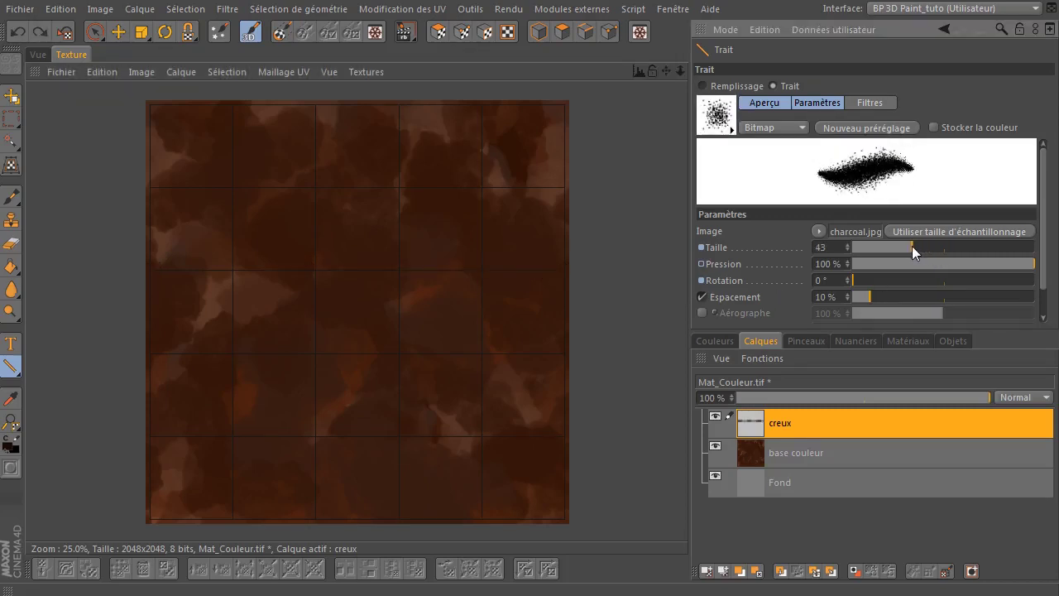
{"action": "left_click", "coordinate": [847, 245]}
{"action": "left_click_drag", "start_coordinate": [221, 254], "coordinate": [592, 286]}
{"action": "key", "text": "ctrl+z"}
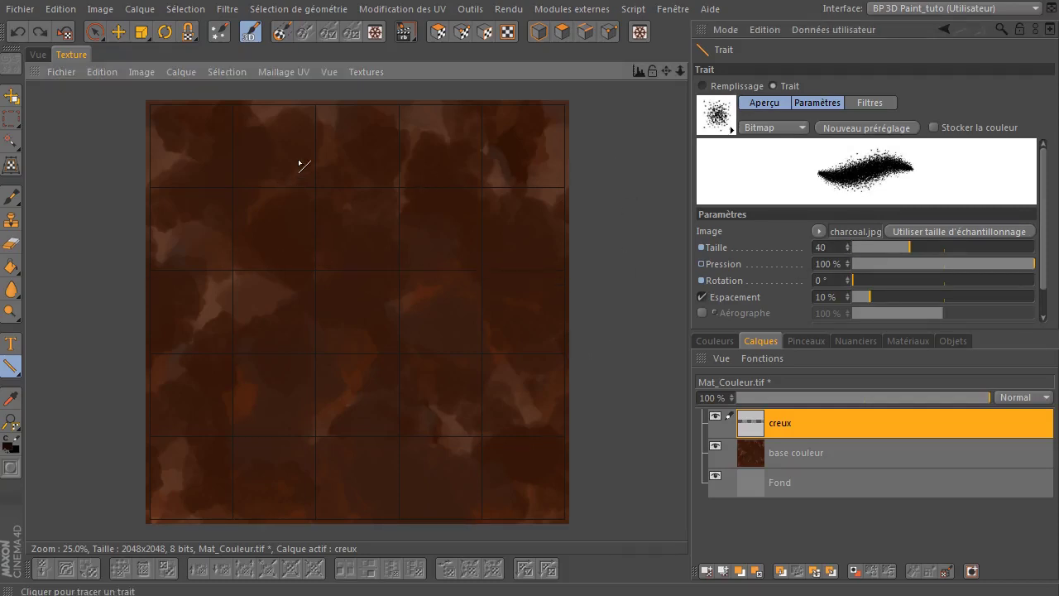
{"action": "left_click", "coordinate": [715, 446]}
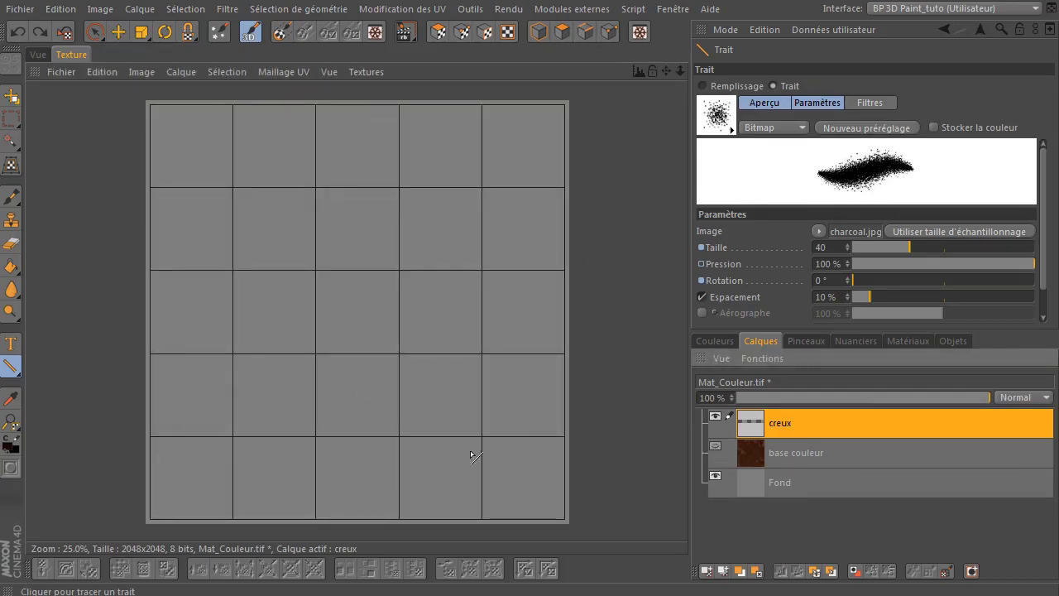
{"action": "left_click_drag", "start_coordinate": [202, 188], "coordinate": [453, 410]}
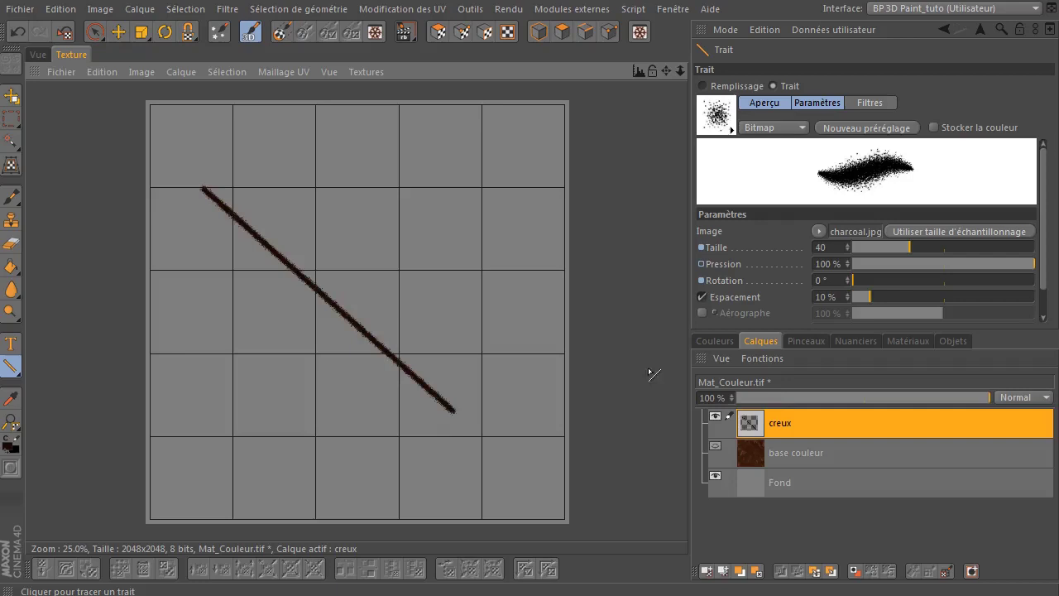
{"action": "key", "text": "ctrl+z"}
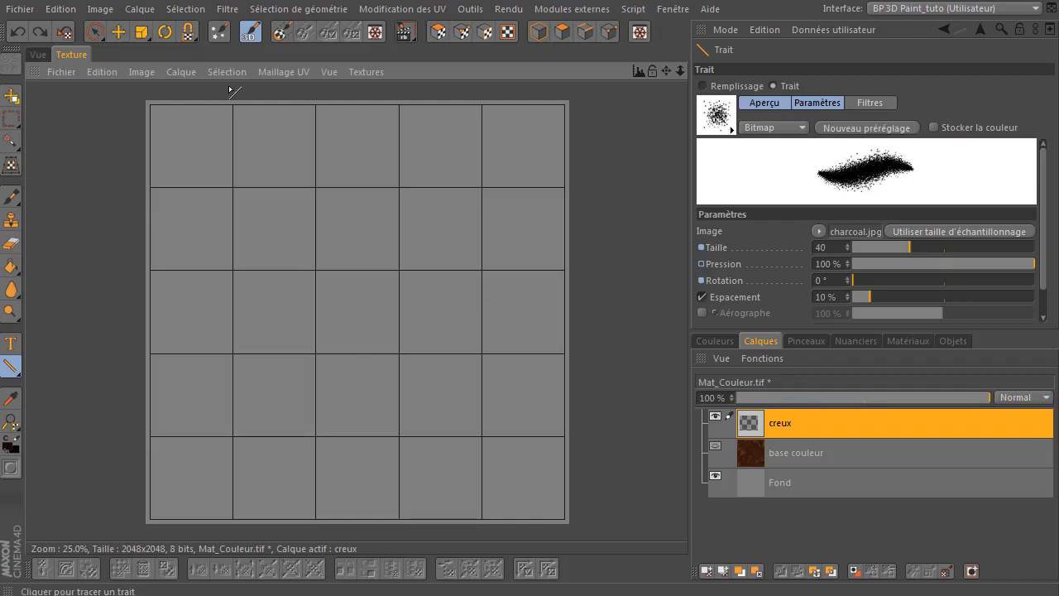
- Trace charcoal grooves down all six vertical tile lines, including the left and right edges
{"action": "mouse_move", "coordinate": [236, 91]}
{"action": "left_mouse_down"}
{"action": "mouse_move", "coordinate": [235, 533]}
{"action": "mouse_move", "coordinate": [355, 520]}
{"action": "mouse_move", "coordinate": [485, 450]}
{"action": "mouse_move", "coordinate": [244, 484]}
{"action": "mouse_move", "coordinate": [528, 380]}
{"action": "mouse_move", "coordinate": [235, 474]}
{"action": "mouse_move", "coordinate": [514, 367]}
{"action": "mouse_move", "coordinate": [429, 457]}
{"action": "mouse_move", "coordinate": [302, 468]}
{"action": "mouse_move", "coordinate": [433, 421]}
{"action": "mouse_move", "coordinate": [226, 444]}
{"action": "mouse_move", "coordinate": [466, 450]}
{"action": "mouse_move", "coordinate": [317, 469]}
{"action": "mouse_move", "coordinate": [502, 443]}
{"action": "mouse_move", "coordinate": [473, 274]}
{"action": "mouse_move", "coordinate": [550, 130]}
{"action": "mouse_move", "coordinate": [447, 404]}
{"action": "mouse_move", "coordinate": [277, 496]}
{"action": "mouse_move", "coordinate": [261, 536]}
{"action": "left_mouse_up"}
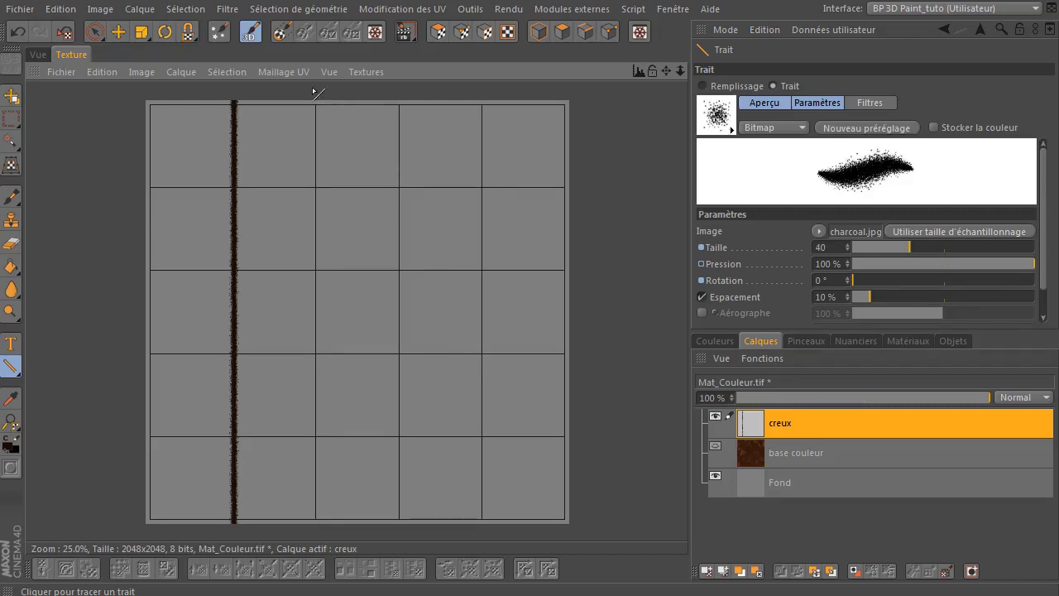
{"action": "left_click_drag", "start_coordinate": [317, 92], "coordinate": [317, 536]}
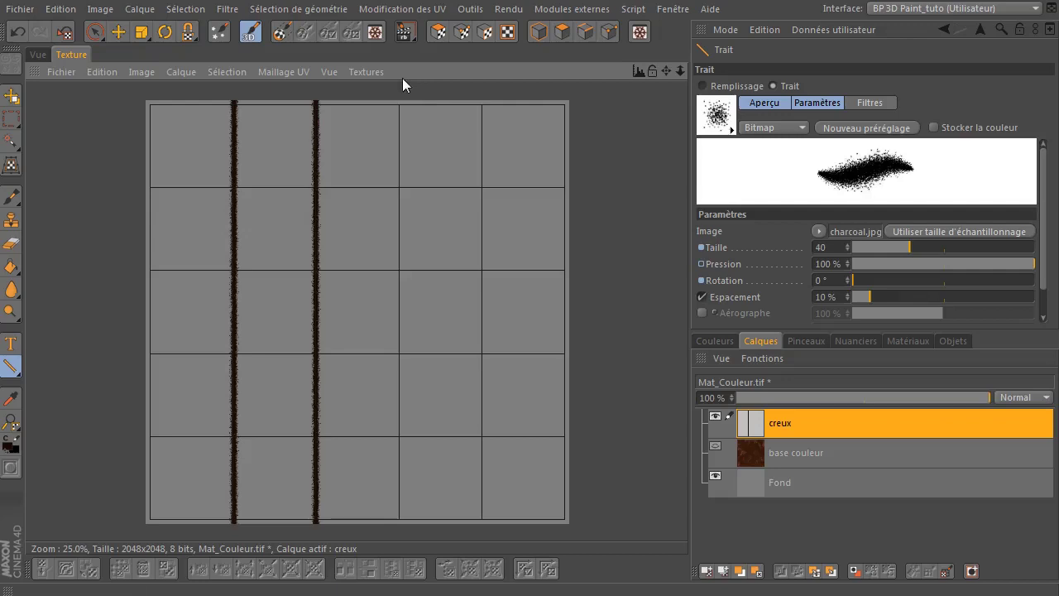
{"action": "left_click_drag", "start_coordinate": [401, 87], "coordinate": [395, 551]}
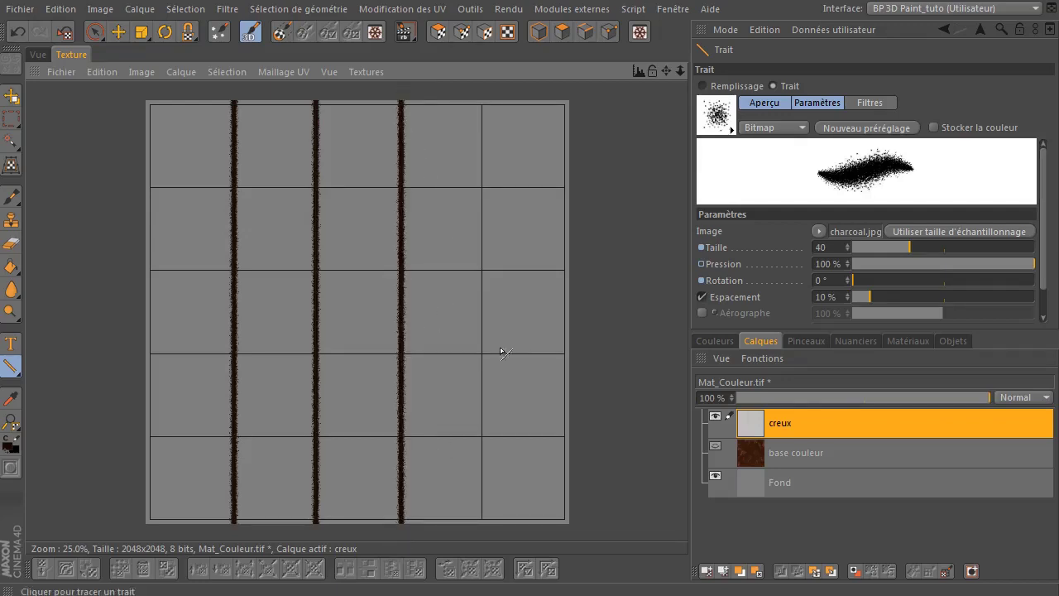
{"action": "left_click_drag", "start_coordinate": [485, 92], "coordinate": [486, 540]}
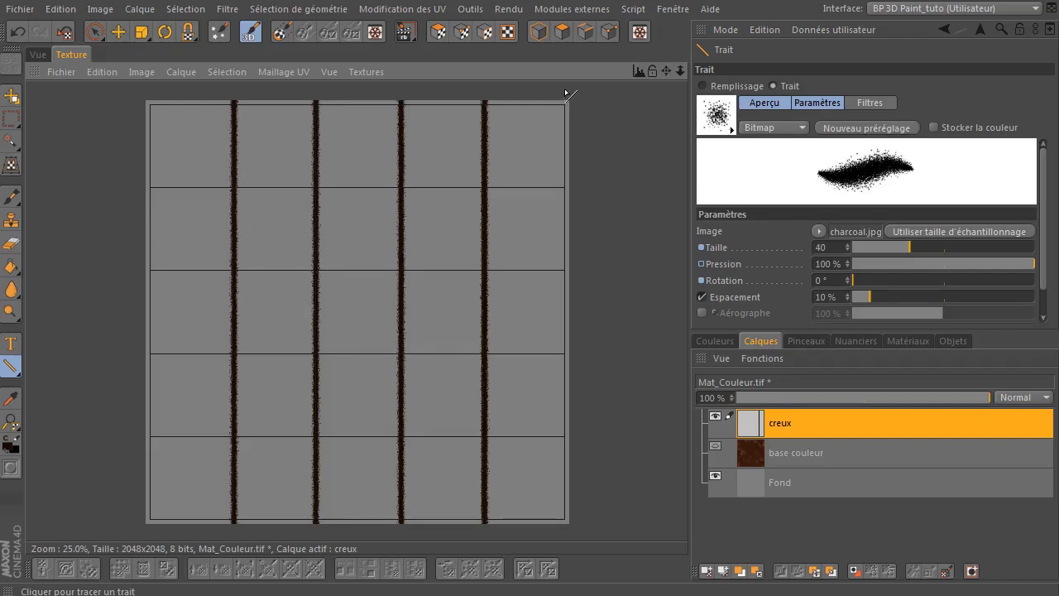
{"action": "left_click_drag", "start_coordinate": [568, 94], "coordinate": [565, 536]}
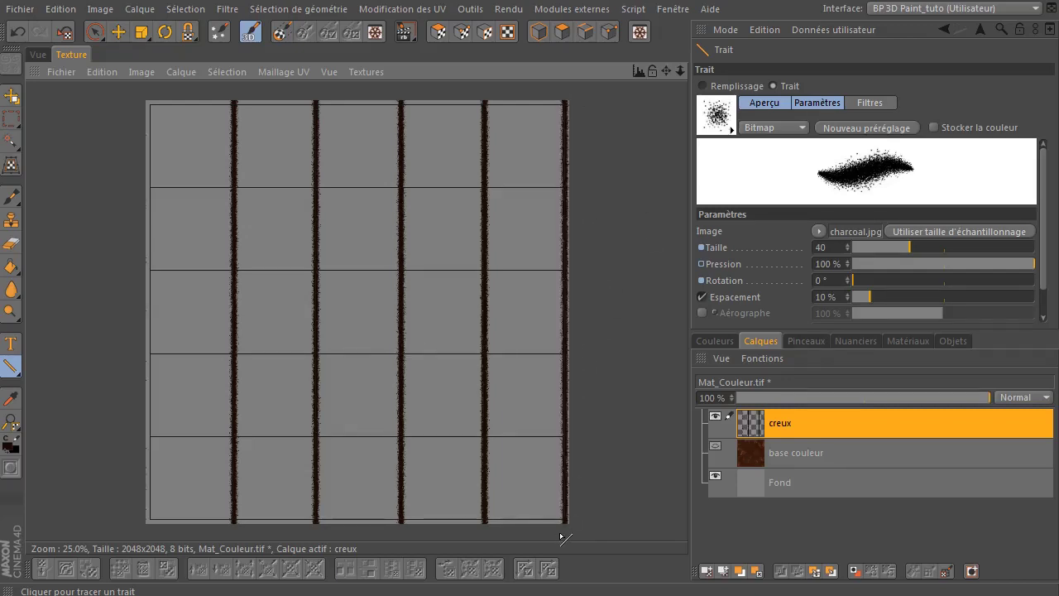
{"action": "mouse_move", "coordinate": [152, 93]}
{"action": "left_mouse_down"}
{"action": "mouse_move", "coordinate": [227, 508]}
{"action": "mouse_move", "coordinate": [219, 521]}
{"action": "left_mouse_up"}
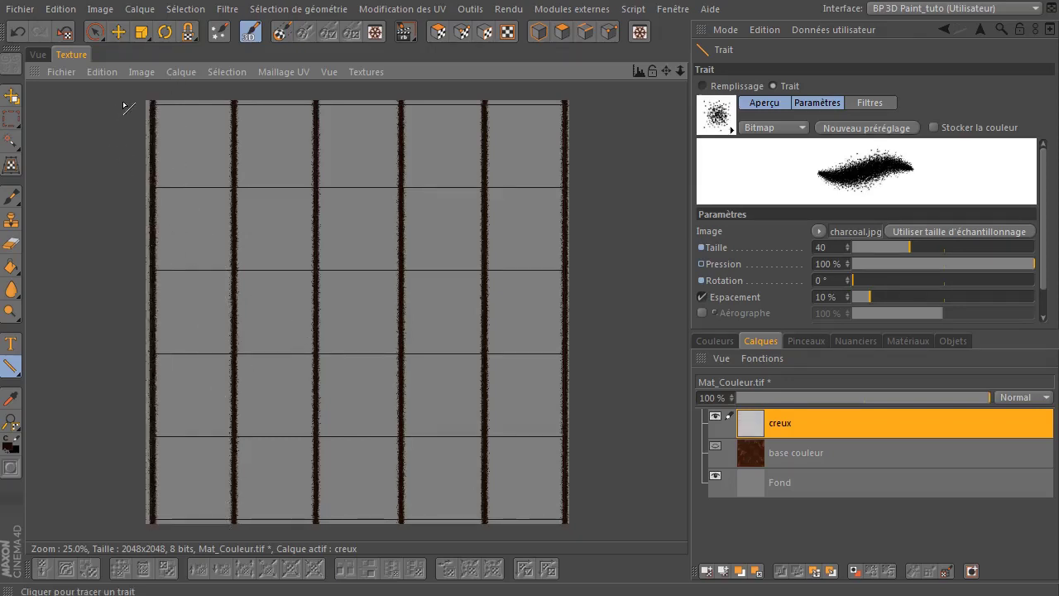
- Trace charcoal grooves along all six horizontal tile lines, from top edge to bottom edge
{"action": "left_click_drag", "start_coordinate": [123, 106], "coordinate": [649, 106]}
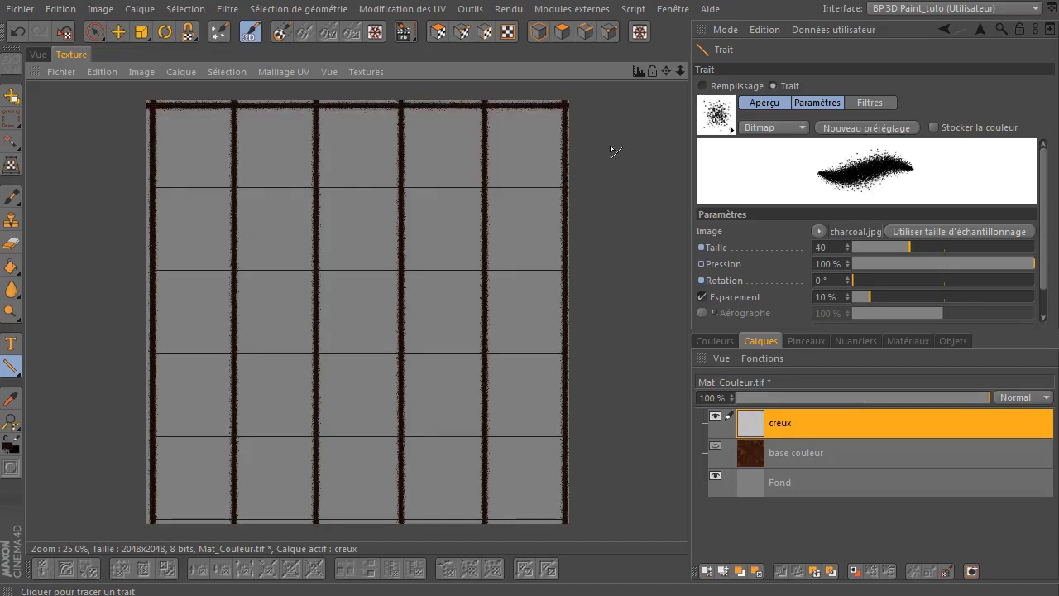
{"action": "left_click_drag", "start_coordinate": [130, 186], "coordinate": [668, 201], "text": "shift"}
{"action": "left_click_drag", "start_coordinate": [124, 274], "coordinate": [620, 279], "text": "shift"}
{"action": "left_click_drag", "start_coordinate": [133, 357], "coordinate": [647, 361], "text": "shift"}
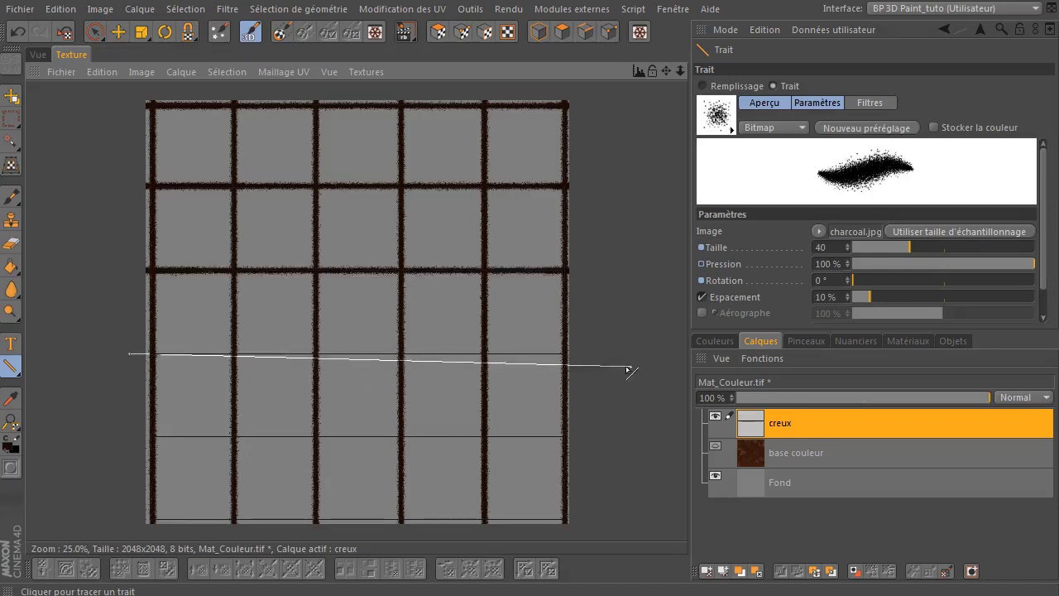
{"action": "left_click", "coordinate": [125, 437]}
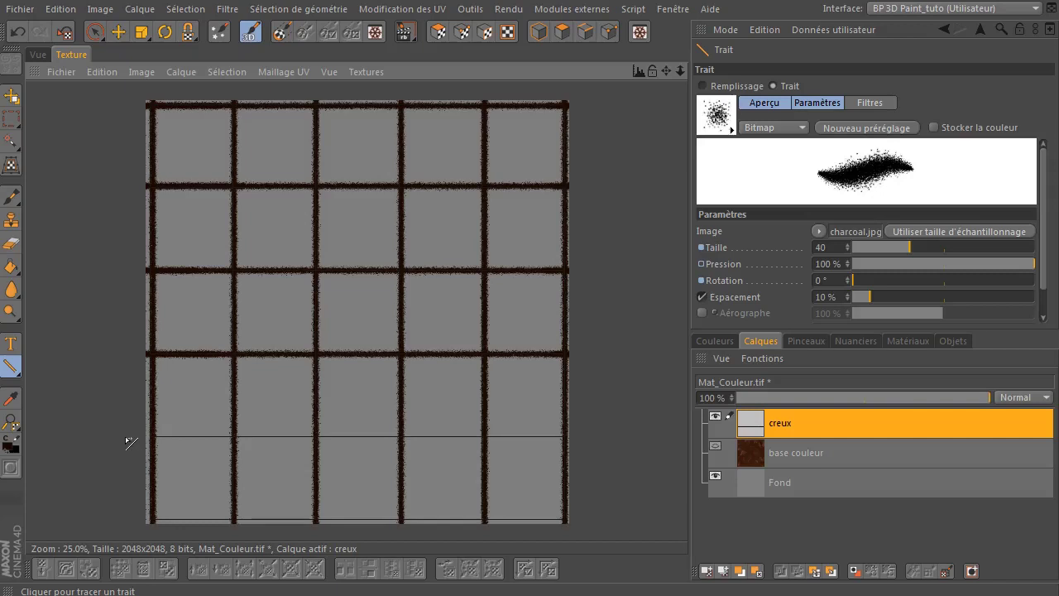
{"action": "left_click", "coordinate": [613, 439]}
{"action": "left_click", "coordinate": [139, 522]}
{"action": "left_click", "coordinate": [586, 513]}
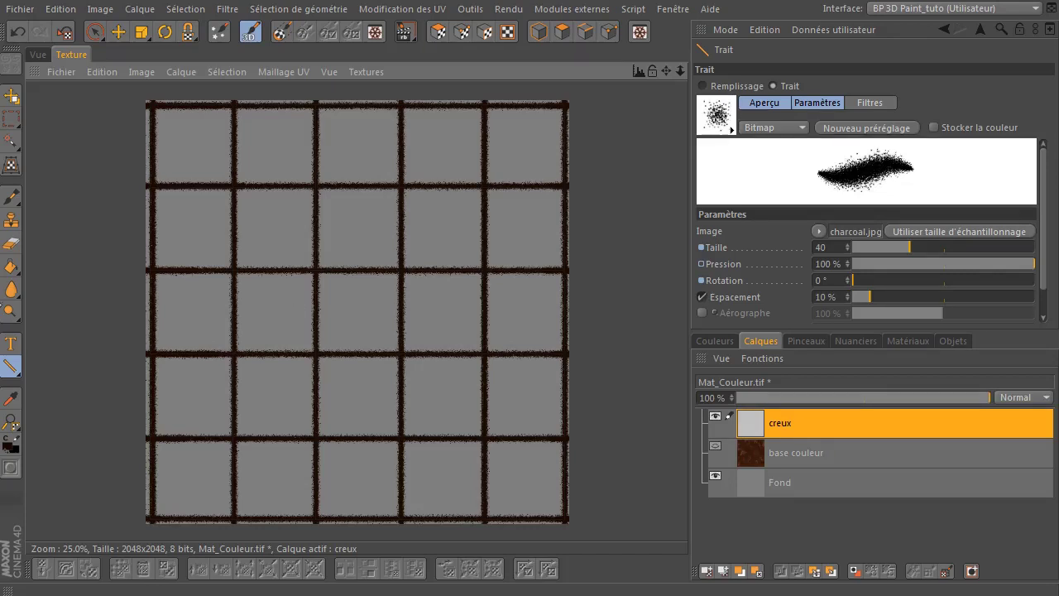
- Switch to the Pinceau brush, show the base couleur layer, and zoom the Texture view to 75%
{"action": "left_click", "coordinate": [10, 199]}
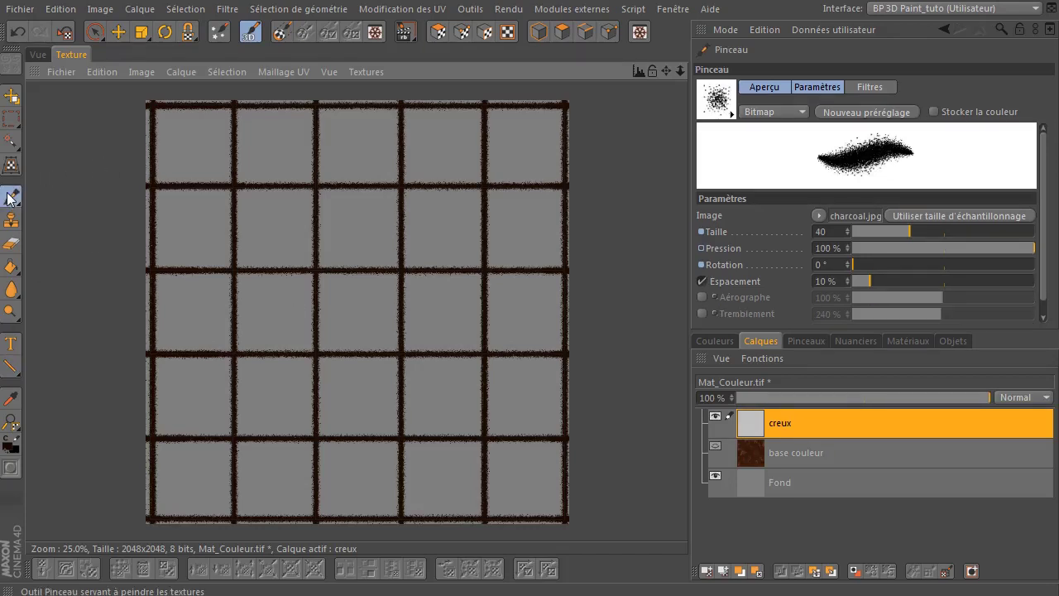
{"action": "left_click", "coordinate": [716, 447]}
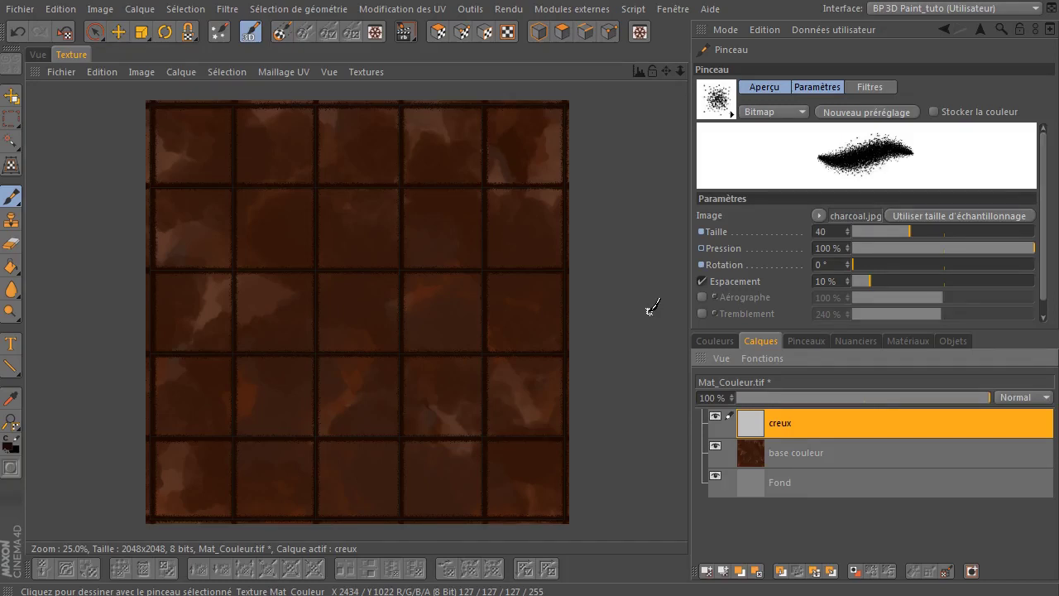
{"action": "scroll", "coordinate": [461, 277], "scroll_direction": "up", "scroll_amount": 3}
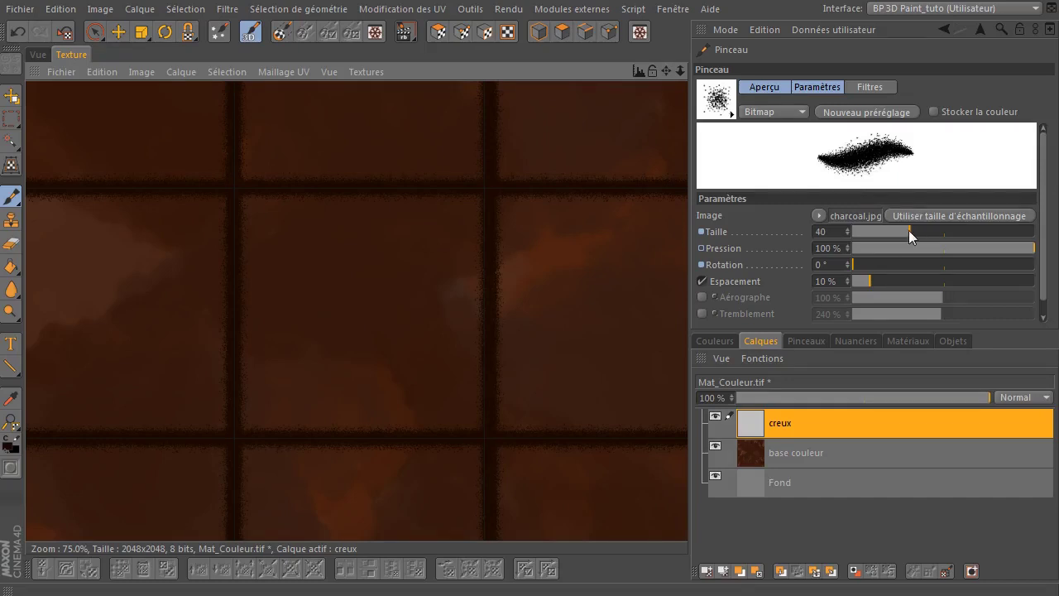
- Adjust the Pinceau brush Taille to 38 while panning to other tiles
{"action": "left_click_drag", "start_coordinate": [909, 231], "coordinate": [886, 232]}
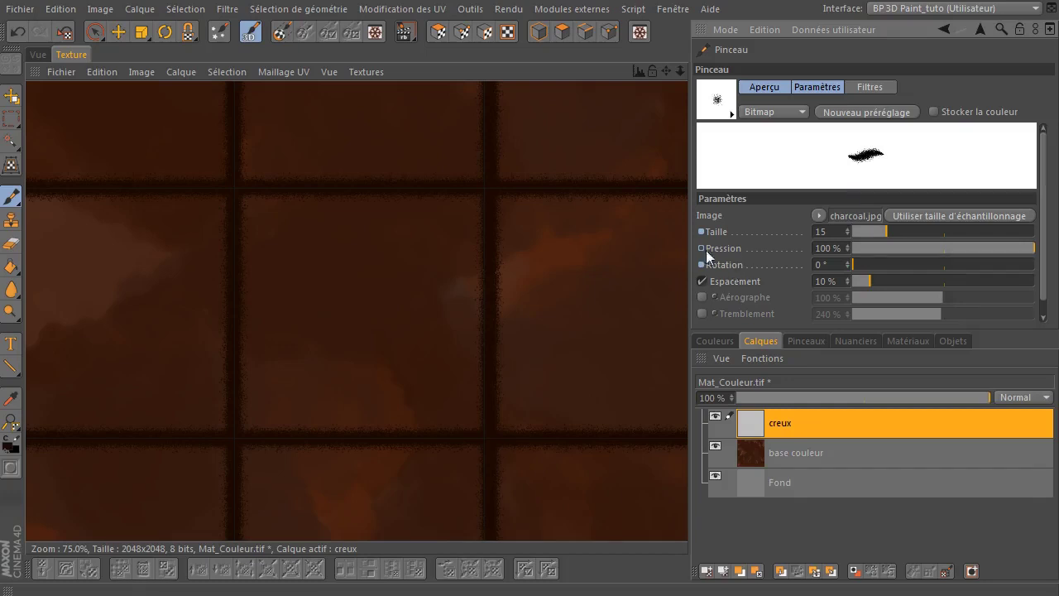
{"action": "left_click", "coordinate": [901, 231]}
{"action": "left_click_drag", "start_coordinate": [903, 226], "coordinate": [905, 227]}
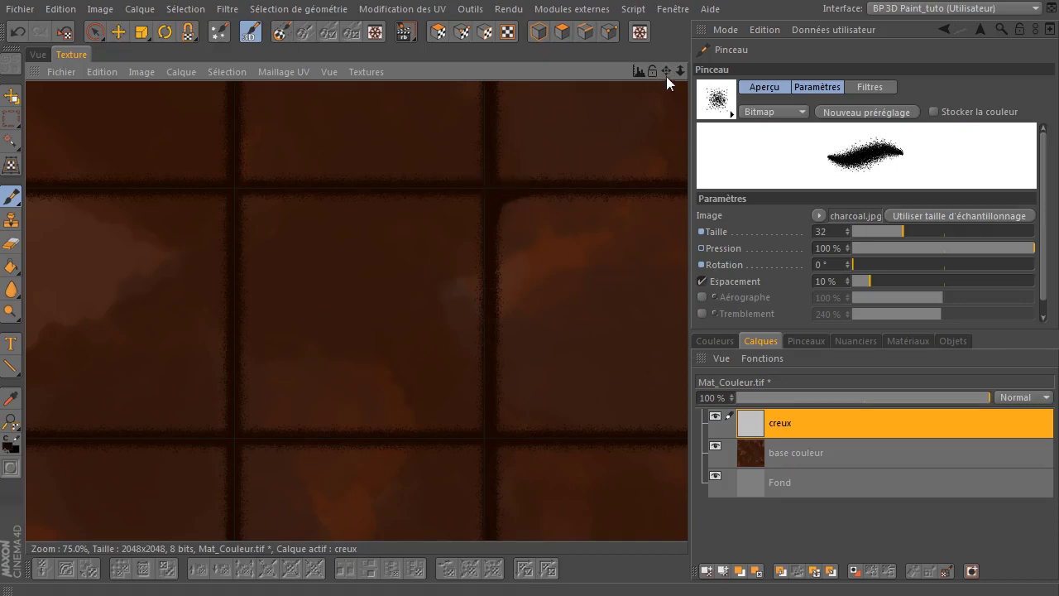
{"action": "left_click_drag", "start_coordinate": [667, 76], "coordinate": [562, 82]}
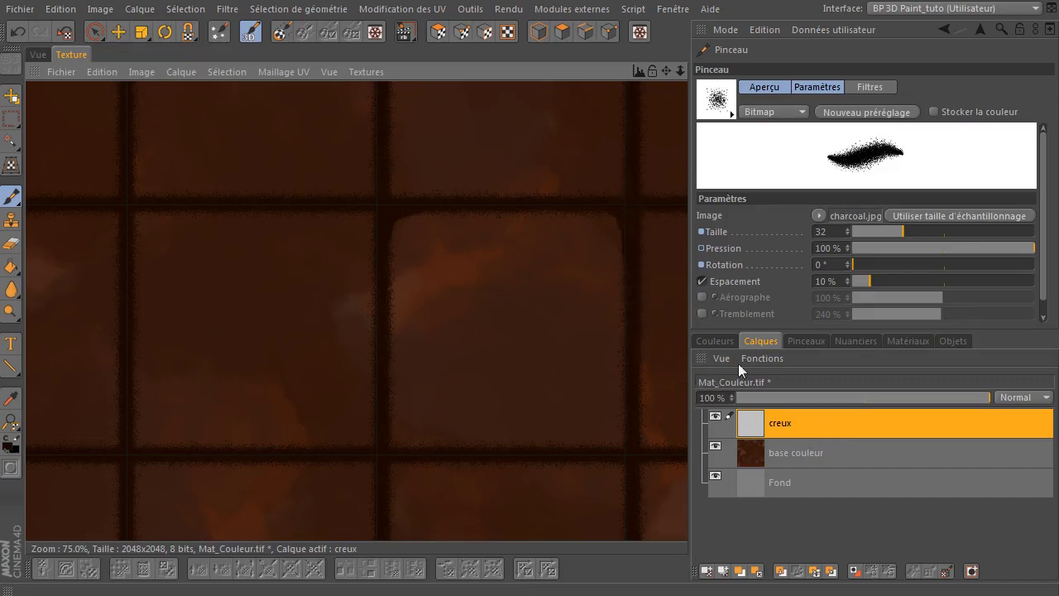
{"action": "left_click", "coordinate": [909, 231]}
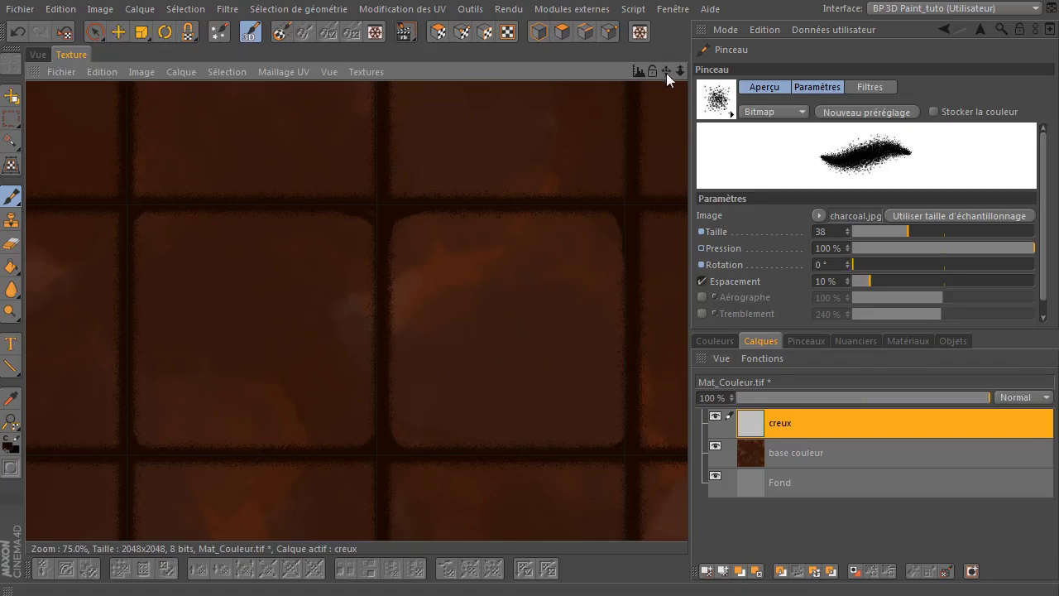
- Pan the Texture view up to the texture's top edge and hide the base couleur layer
{"action": "left_click_drag", "start_coordinate": [666, 73], "coordinate": [454, 149]}
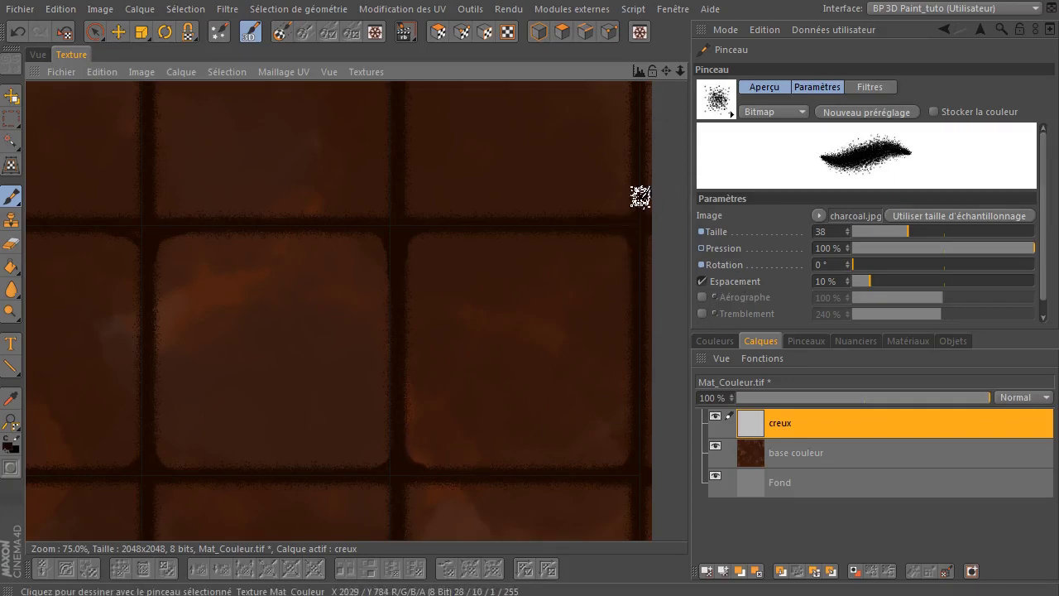
{"action": "mouse_move", "coordinate": [667, 71]}
{"action": "left_mouse_down"}
{"action": "mouse_move", "coordinate": [643, 132]}
{"action": "mouse_move", "coordinate": [663, 218]}
{"action": "left_mouse_up"}
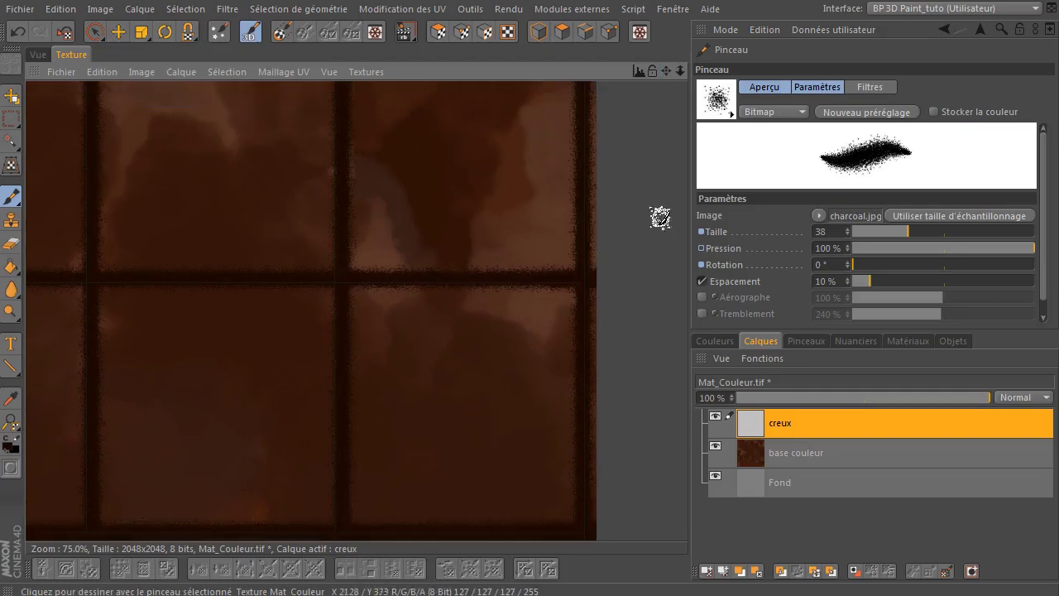
{"action": "left_click_drag", "start_coordinate": [666, 73], "coordinate": [660, 230]}
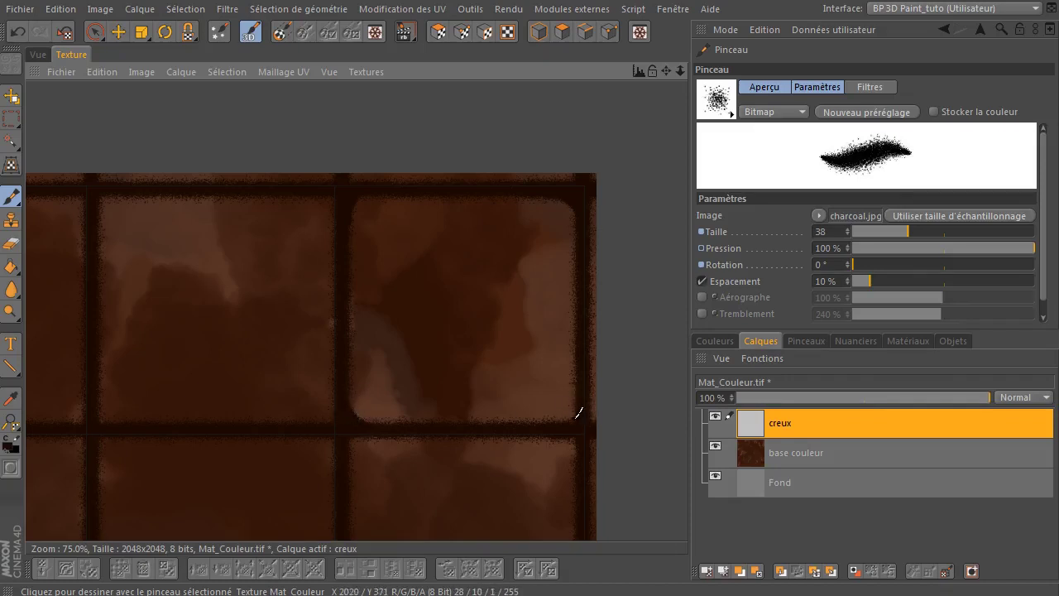
{"action": "left_click", "coordinate": [715, 446]}
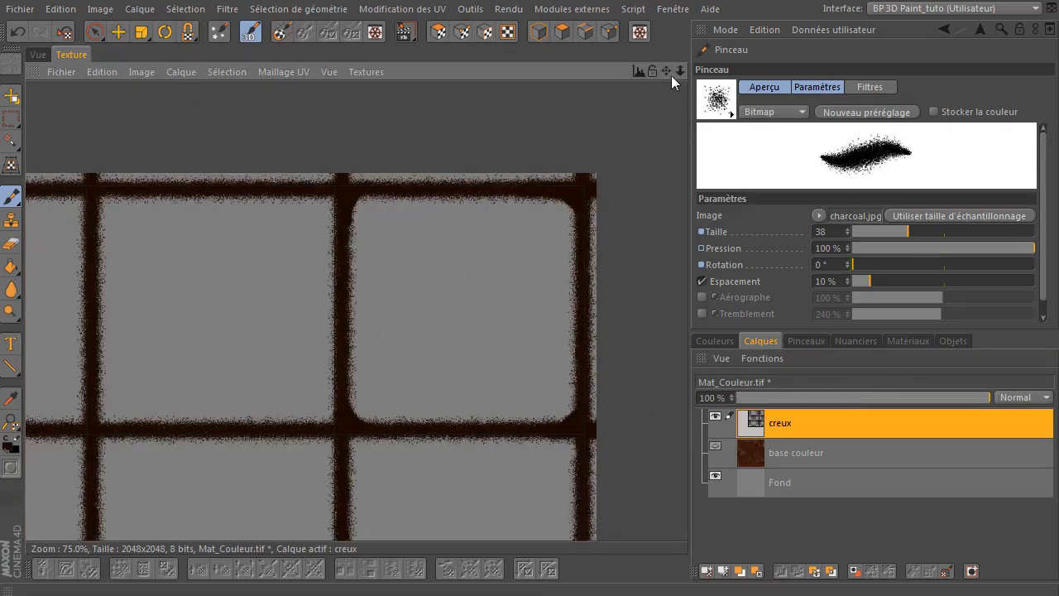
- Paint rounded charcoal corners into grid intersections along the top-left edge tiles on creux
{"action": "left_click_drag", "start_coordinate": [667, 72], "coordinate": [794, 75]}
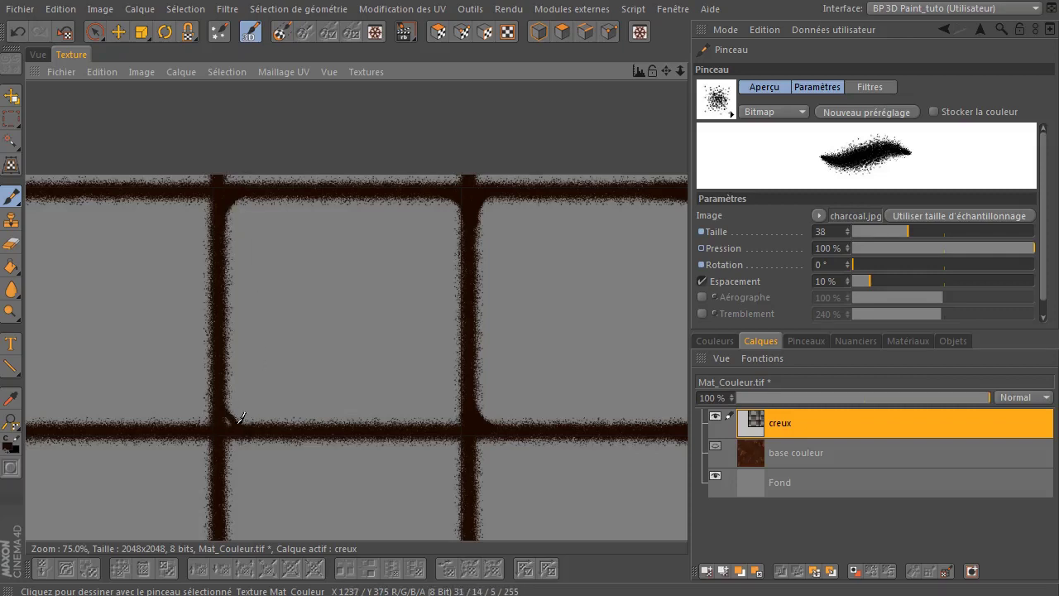
{"action": "left_click_drag", "start_coordinate": [473, 412], "coordinate": [446, 423]}
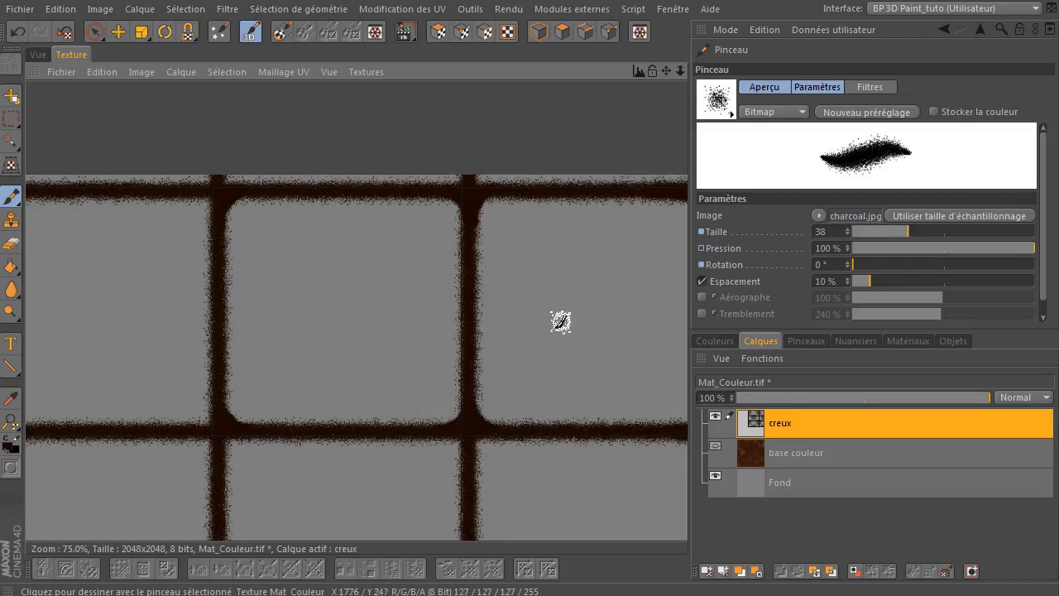
{"action": "left_click_drag", "start_coordinate": [667, 74], "coordinate": [849, 77]}
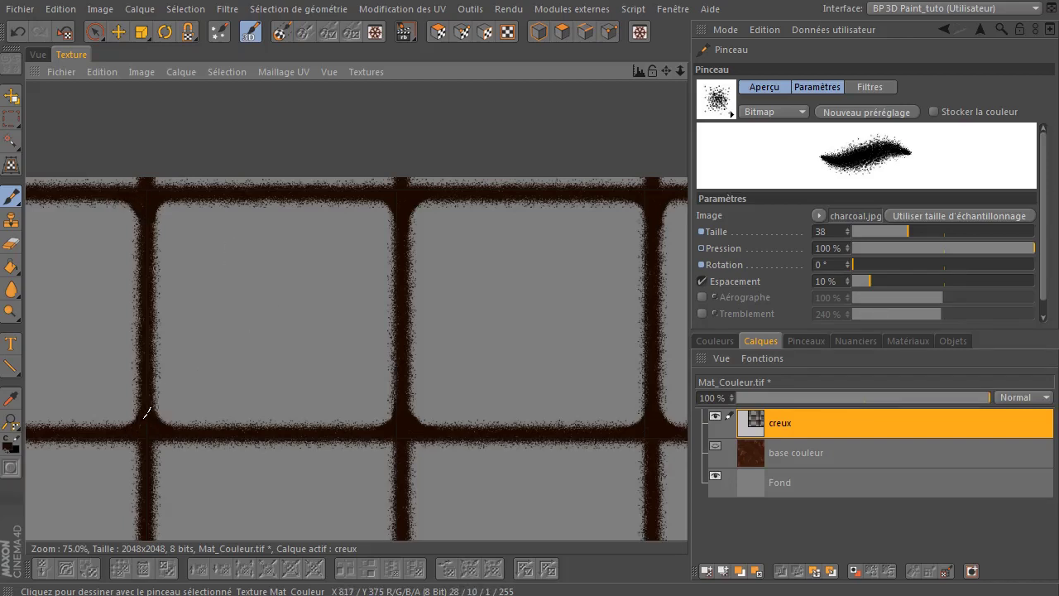
{"action": "left_click_drag", "start_coordinate": [666, 70], "coordinate": [1030, 108]}
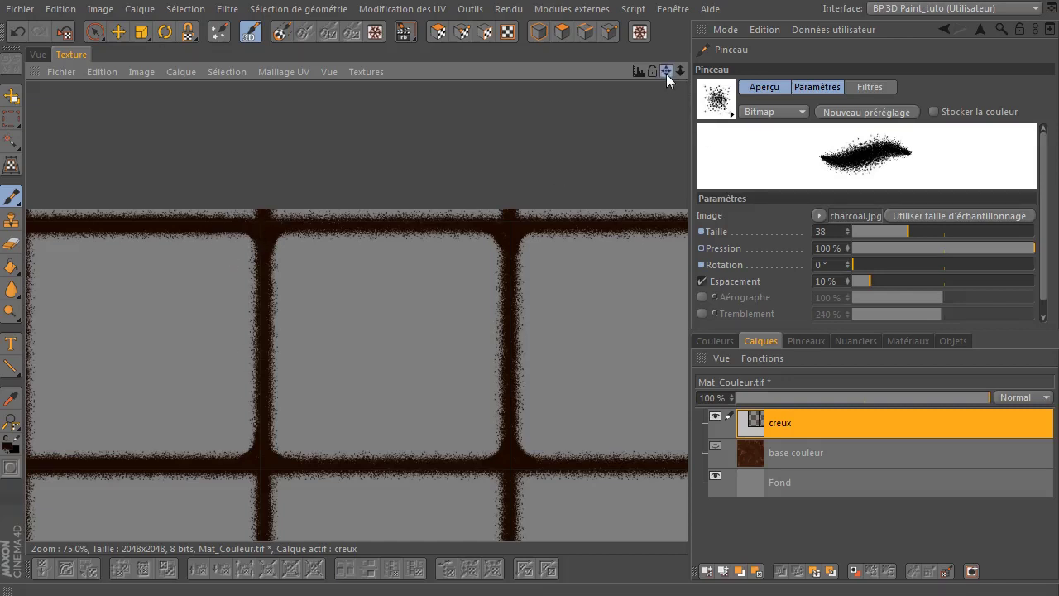
{"action": "left_click_drag", "start_coordinate": [666, 74], "coordinate": [826, 81]}
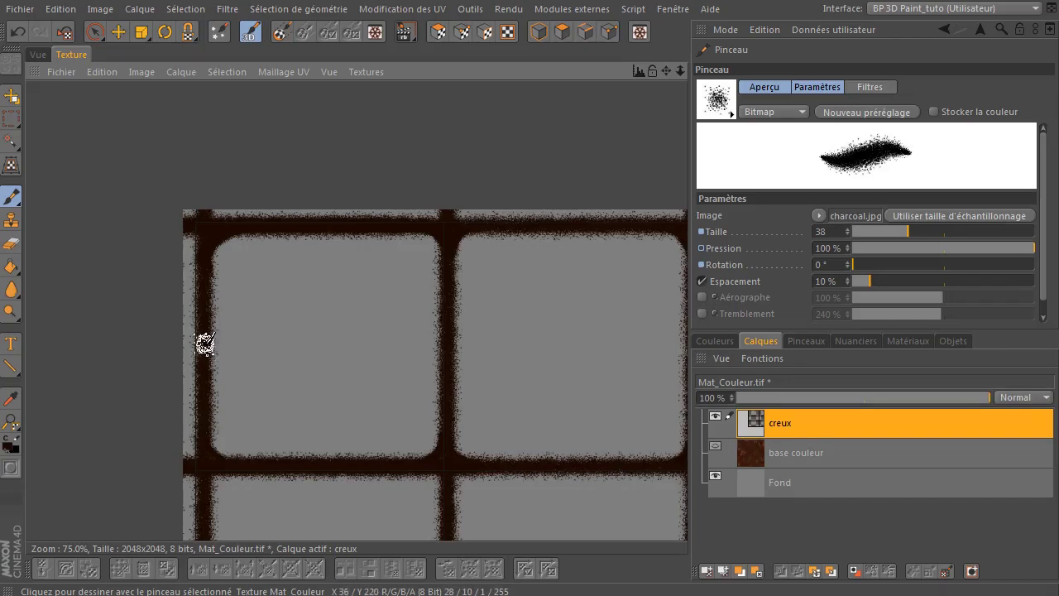
{"action": "left_click_drag", "start_coordinate": [205, 339], "coordinate": [210, 368]}
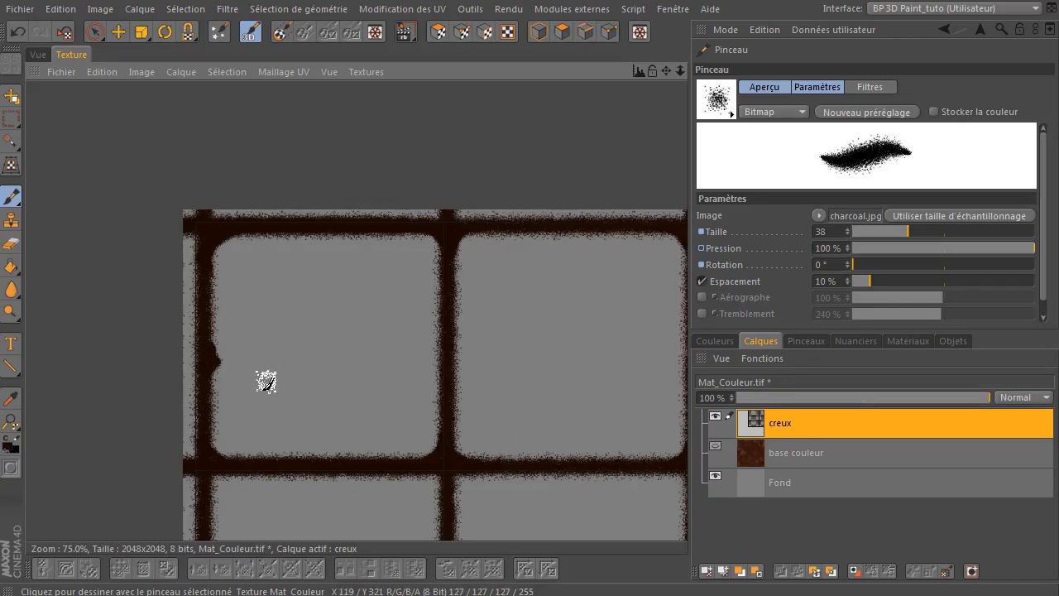
{"action": "left_click_drag", "start_coordinate": [664, 72], "coordinate": [672, 50]}
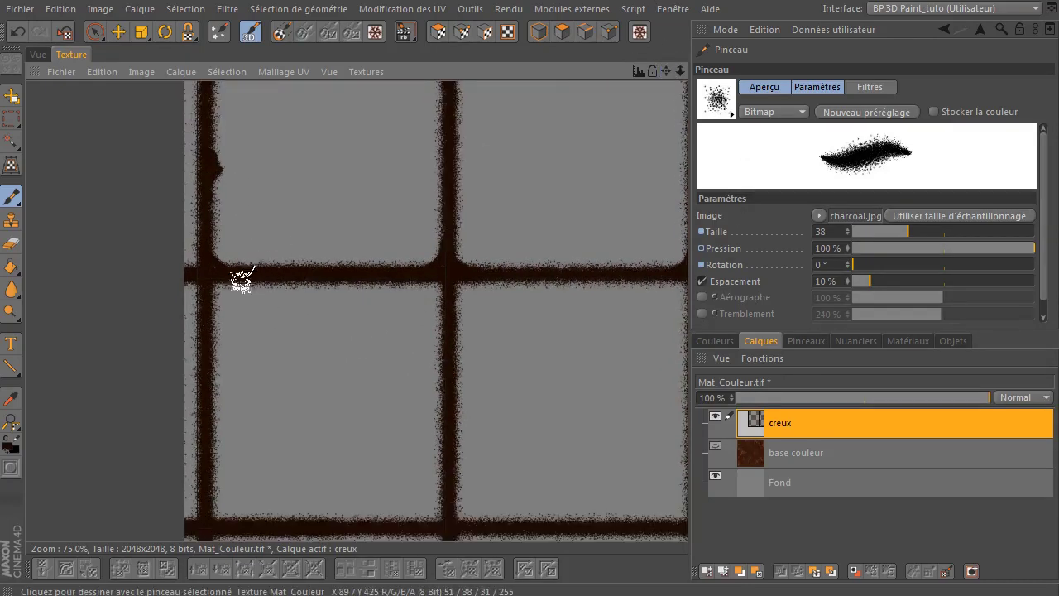
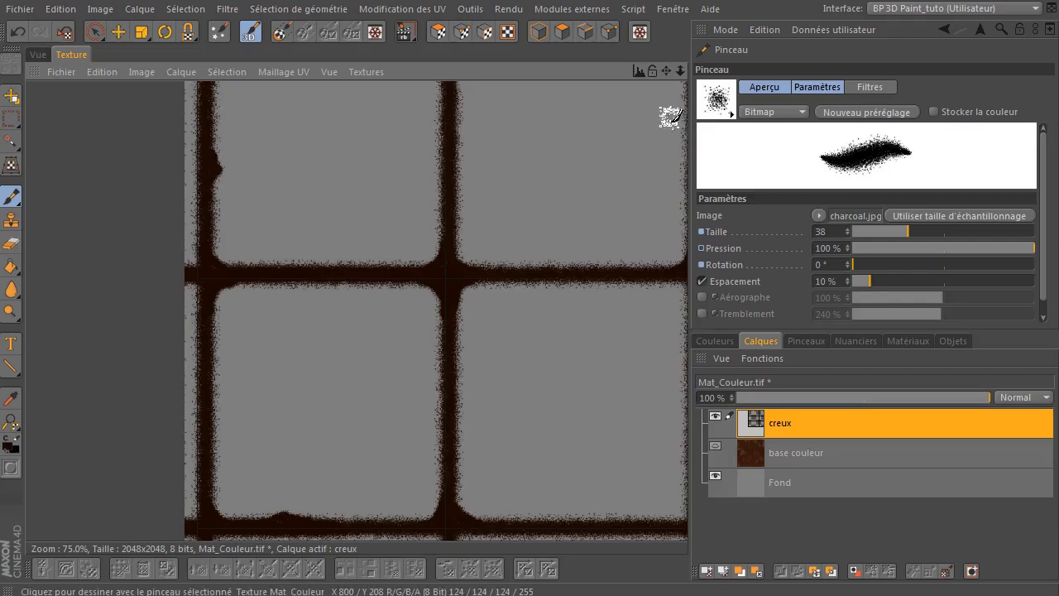
- Brush charcoal down the vertical groove's lower part and into the rounded band-junction corners
{"action": "left_click_drag", "start_coordinate": [667, 71], "coordinate": [514, 75]}
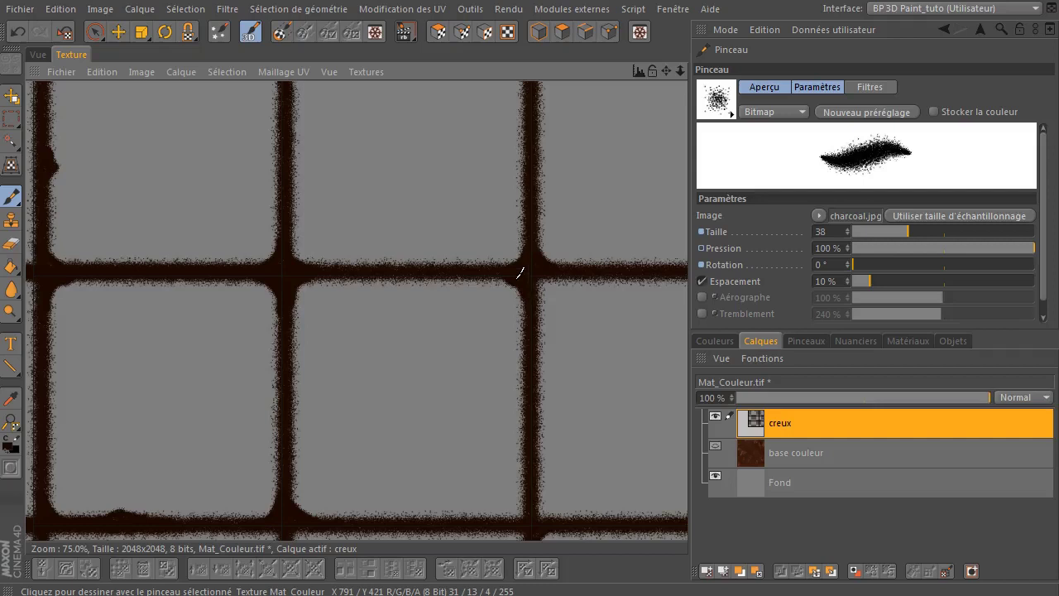
{"action": "left_click_drag", "start_coordinate": [535, 326], "coordinate": [522, 511]}
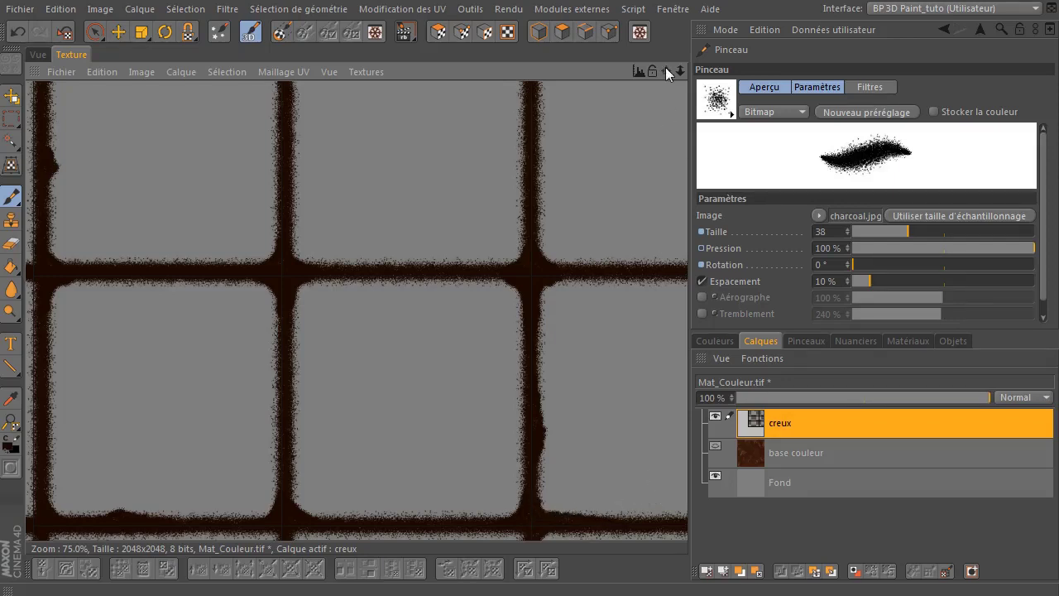
{"action": "left_click_drag", "start_coordinate": [665, 71], "coordinate": [484, 238]}
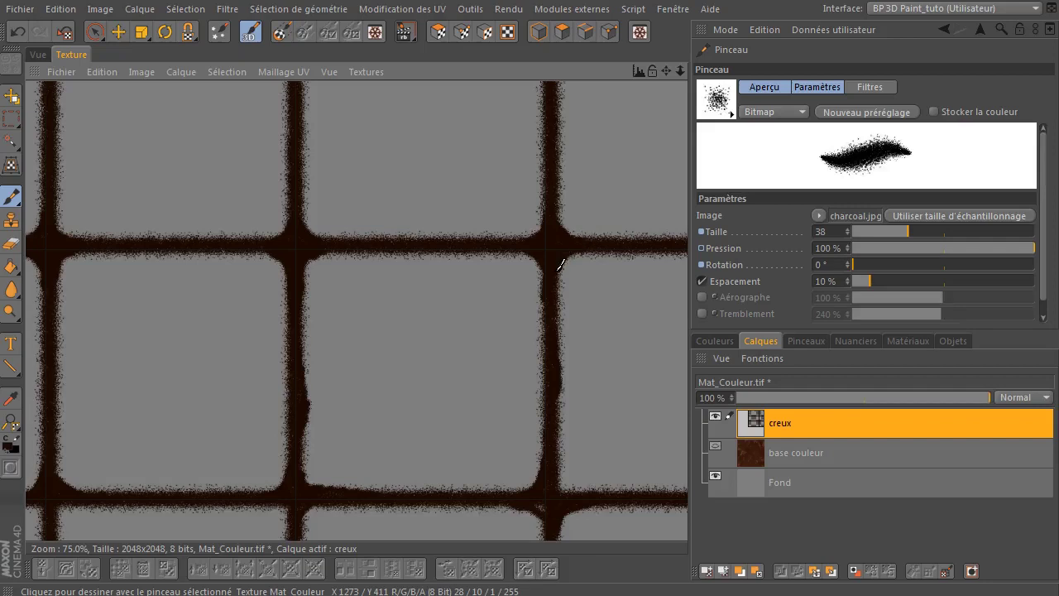
{"action": "left_click_drag", "start_coordinate": [666, 71], "coordinate": [559, 38]}
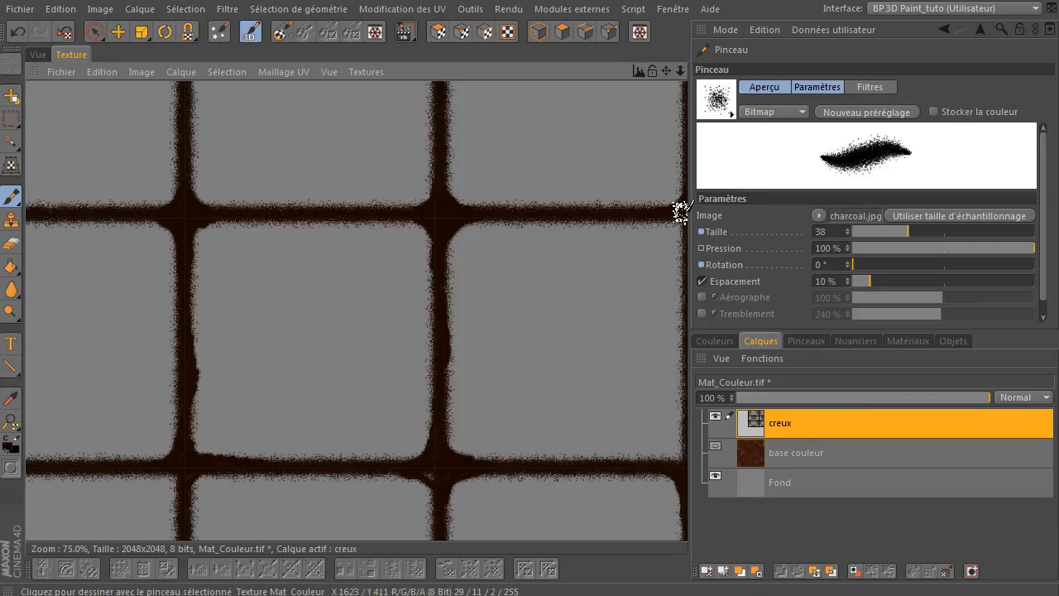
{"action": "mouse_move", "coordinate": [666, 71]}
{"action": "left_mouse_down"}
{"action": "mouse_move", "coordinate": [649, 71]}
{"action": "mouse_move", "coordinate": [703, 72]}
{"action": "left_mouse_up"}
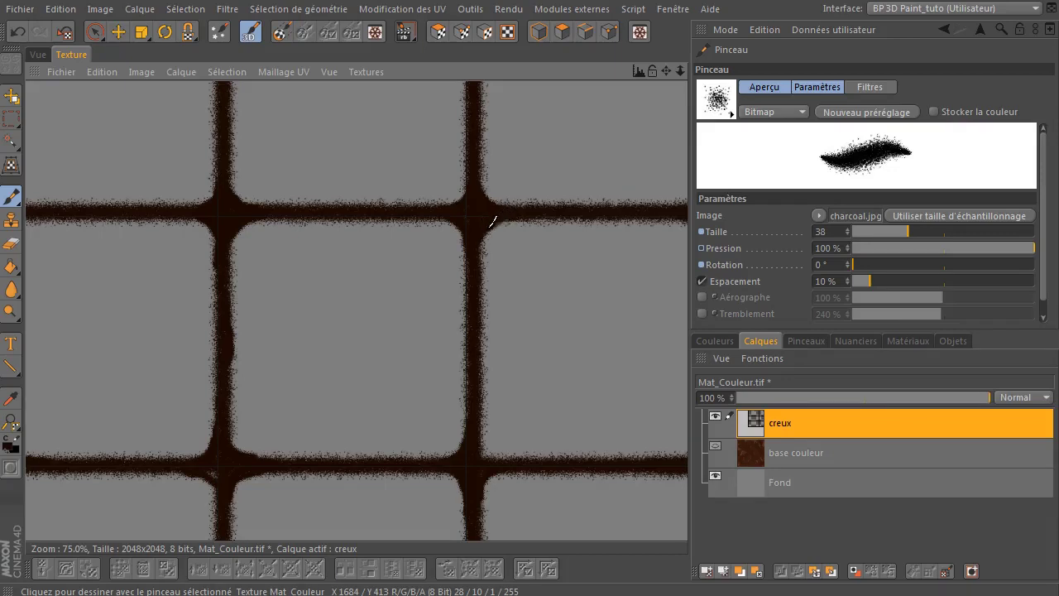
{"action": "mouse_move", "coordinate": [489, 443]}
{"action": "left_mouse_down"}
{"action": "mouse_move", "coordinate": [522, 455]}
{"action": "mouse_move", "coordinate": [492, 435]}
{"action": "left_mouse_up"}
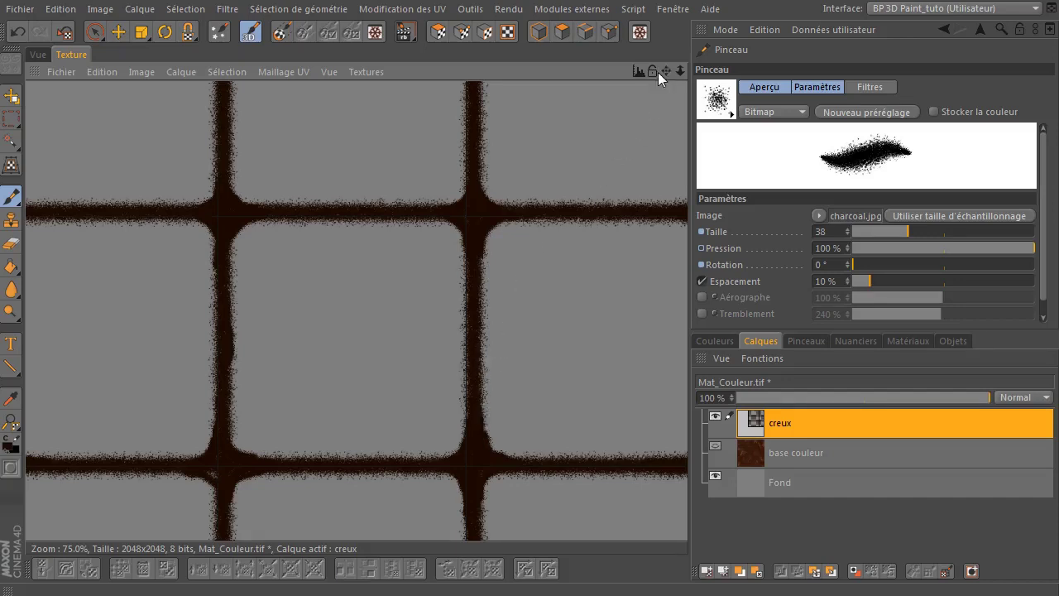
{"action": "left_click_drag", "start_coordinate": [666, 71], "coordinate": [499, 74]}
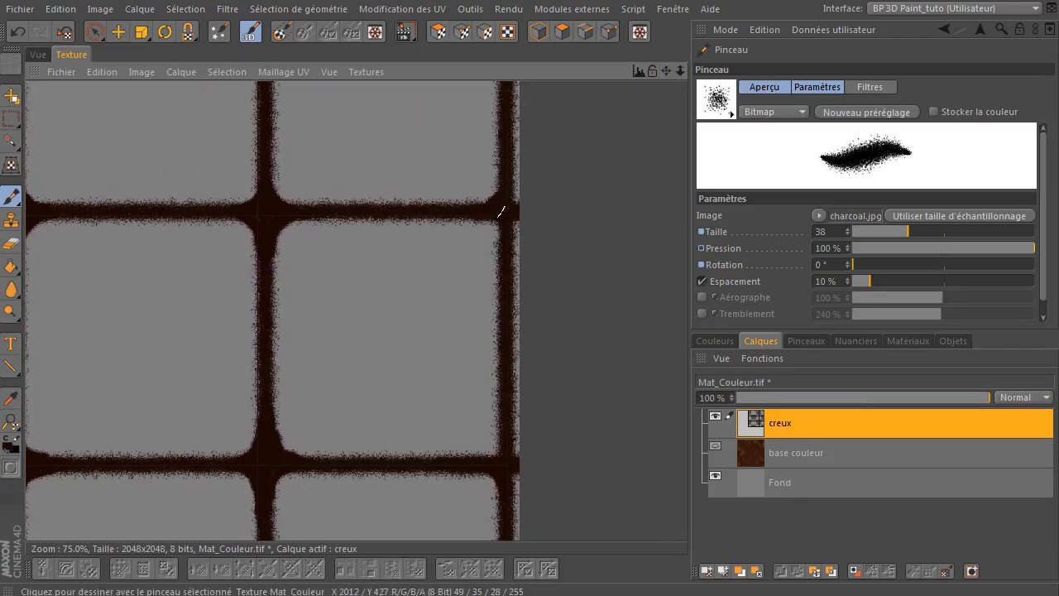
{"action": "left_click_drag", "start_coordinate": [512, 235], "coordinate": [481, 212]}
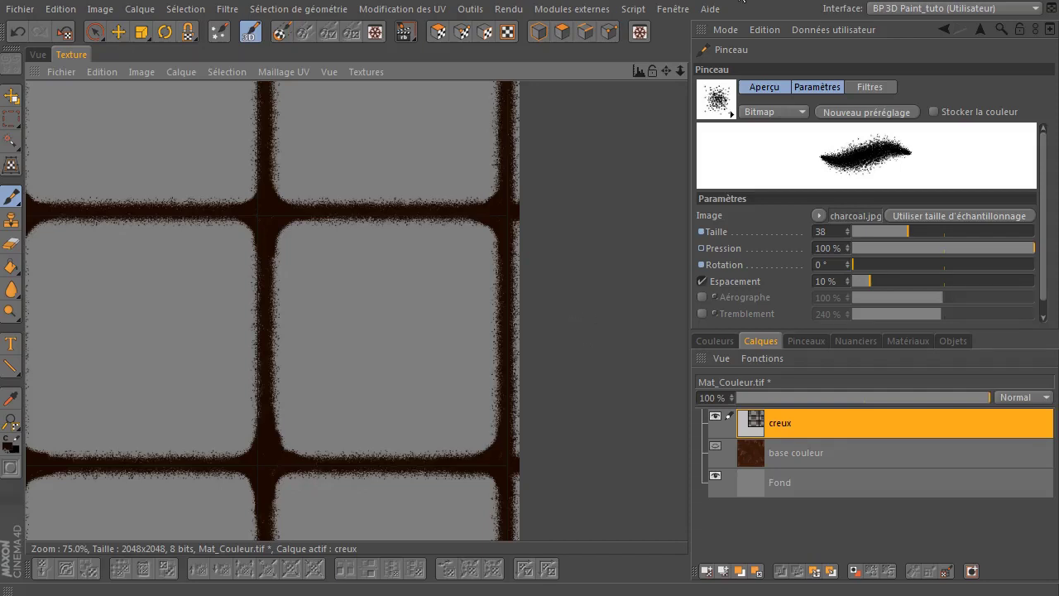
- Paint charcoal along the lower horizontal band on the creux layer
{"action": "left_click_drag", "start_coordinate": [666, 70], "coordinate": [680, 157]}
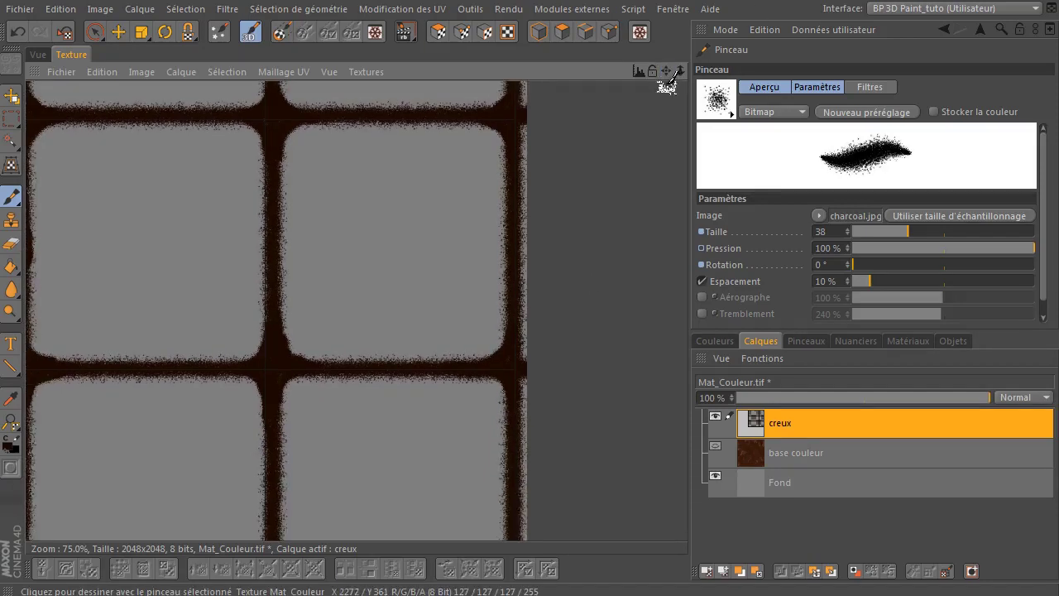
{"action": "mouse_move", "coordinate": [667, 71]}
{"action": "left_mouse_down"}
{"action": "mouse_move", "coordinate": [677, 37]}
{"action": "mouse_move", "coordinate": [815, 80]}
{"action": "mouse_move", "coordinate": [1019, 62]}
{"action": "left_mouse_up"}
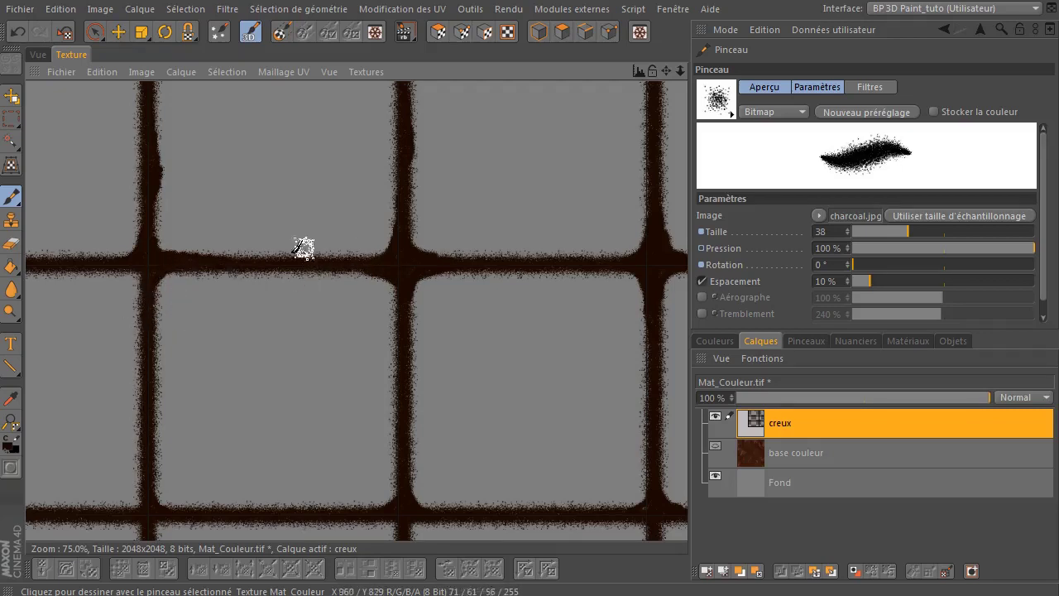
{"action": "left_click_drag", "start_coordinate": [667, 71], "coordinate": [867, 50]}
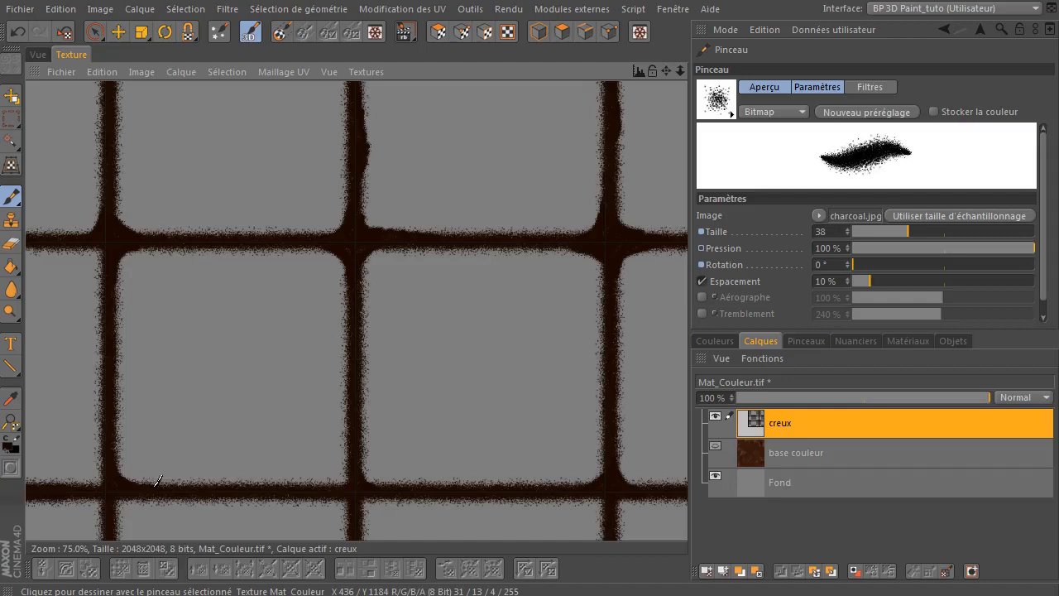
{"action": "left_click_drag", "start_coordinate": [206, 480], "coordinate": [373, 472]}
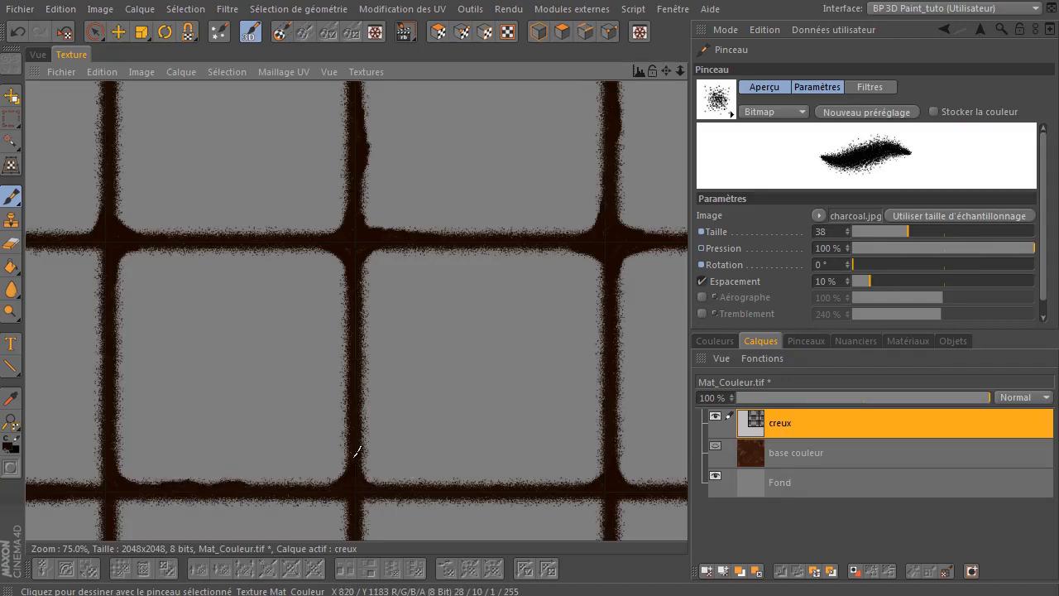
- Fill charcoal under the bar near the lower grid intersection
{"action": "left_click_drag", "start_coordinate": [666, 71], "coordinate": [709, 64]}
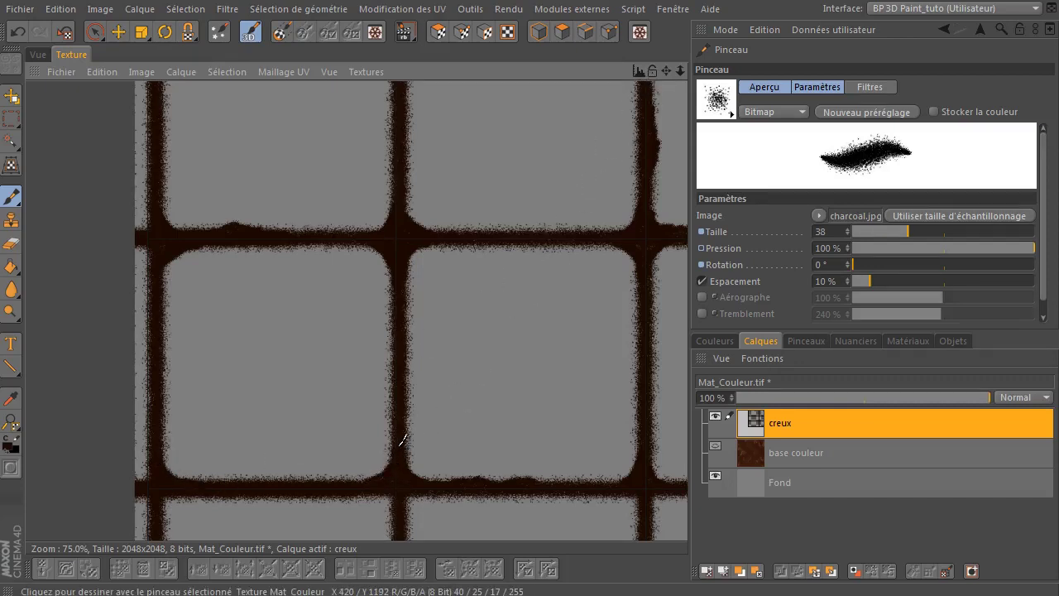
{"action": "left_click_drag", "start_coordinate": [667, 72], "coordinate": [679, 11]}
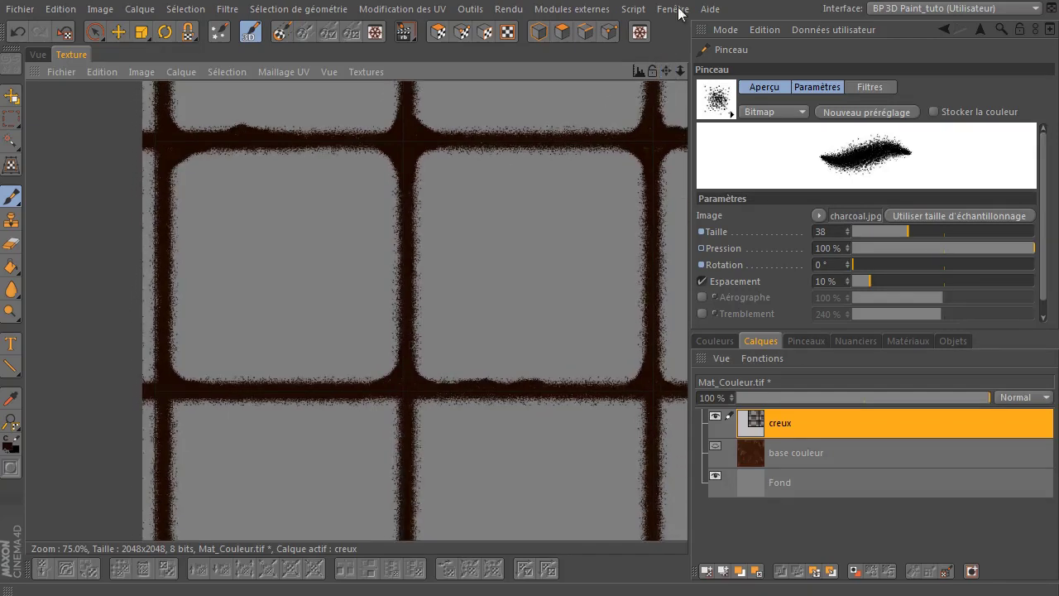
{"action": "left_click_drag", "start_coordinate": [667, 70], "coordinate": [673, 38]}
{"action": "mouse_move", "coordinate": [233, 305]}
{"action": "left_mouse_down"}
{"action": "mouse_move", "coordinate": [201, 326]}
{"action": "mouse_move", "coordinate": [416, 307]}
{"action": "mouse_move", "coordinate": [437, 317]}
{"action": "left_mouse_up"}
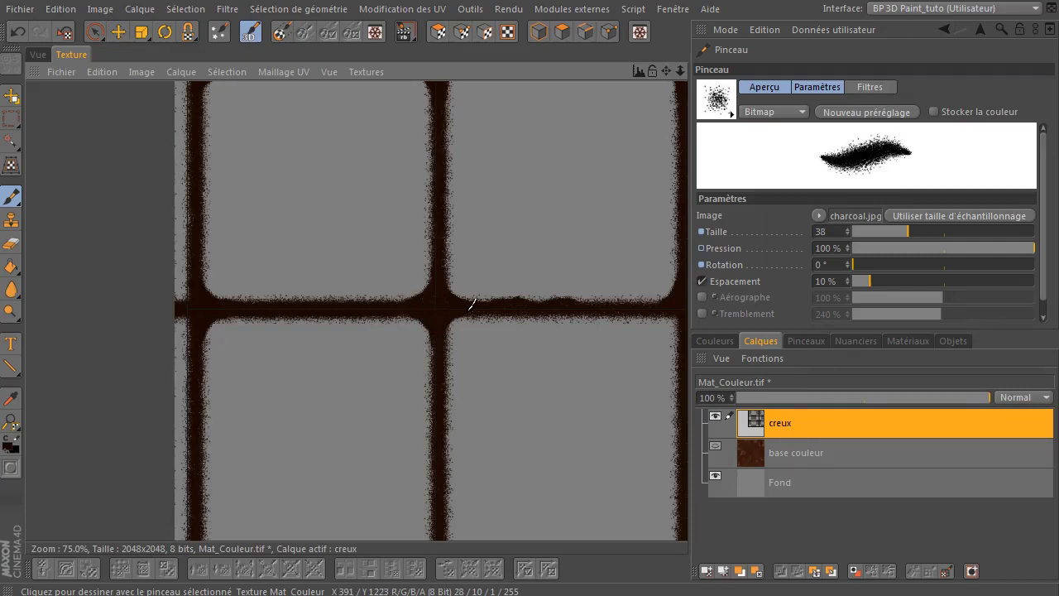
- Darken the horizontal groove's end and the bottom groove, filling the junction's inner corner
{"action": "left_click_drag", "start_coordinate": [461, 308], "coordinate": [677, 311]}
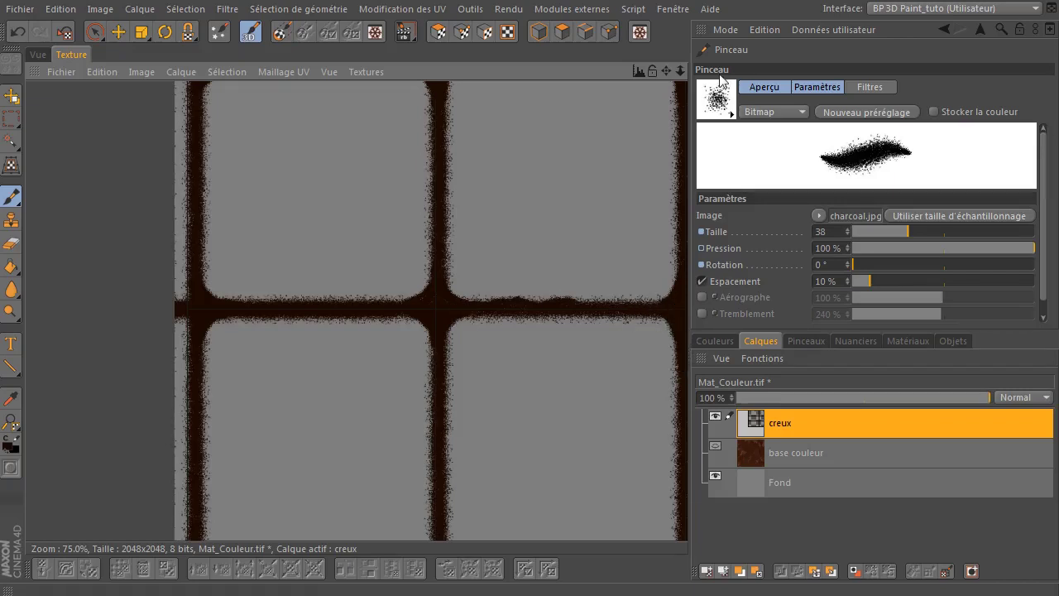
{"action": "left_click_drag", "start_coordinate": [668, 71], "coordinate": [685, 18]}
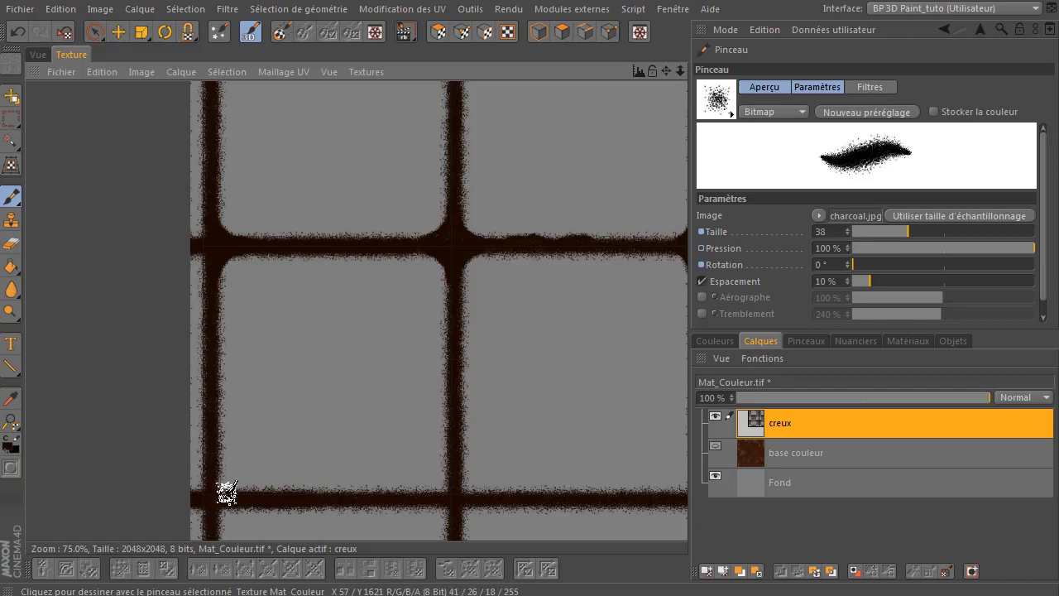
{"action": "mouse_move", "coordinate": [222, 479]}
{"action": "left_mouse_down"}
{"action": "mouse_move", "coordinate": [267, 497]}
{"action": "mouse_move", "coordinate": [484, 488]}
{"action": "left_mouse_up"}
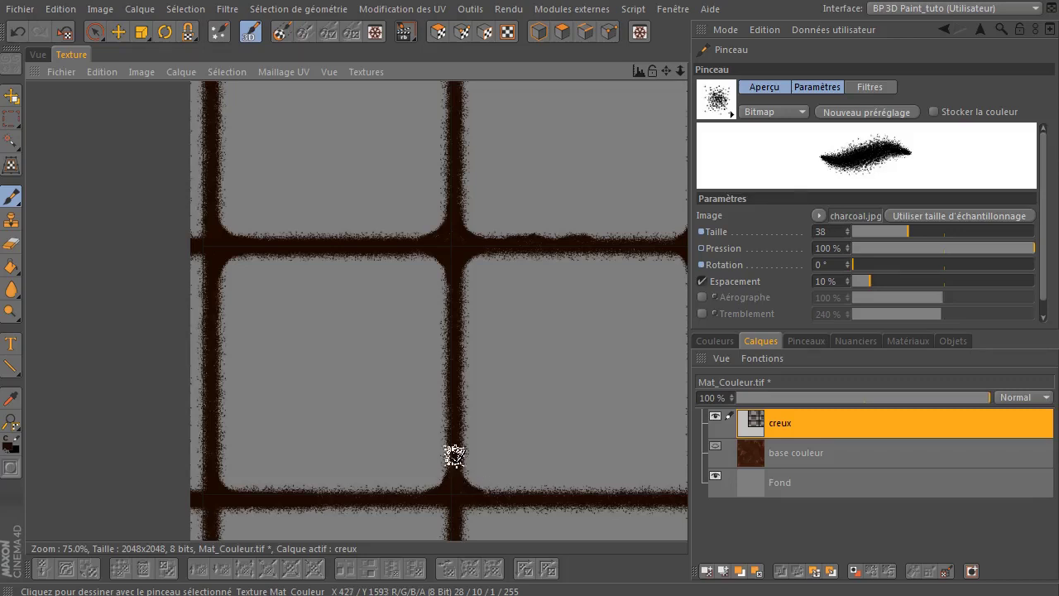
{"action": "left_click_drag", "start_coordinate": [666, 71], "coordinate": [593, 66]}
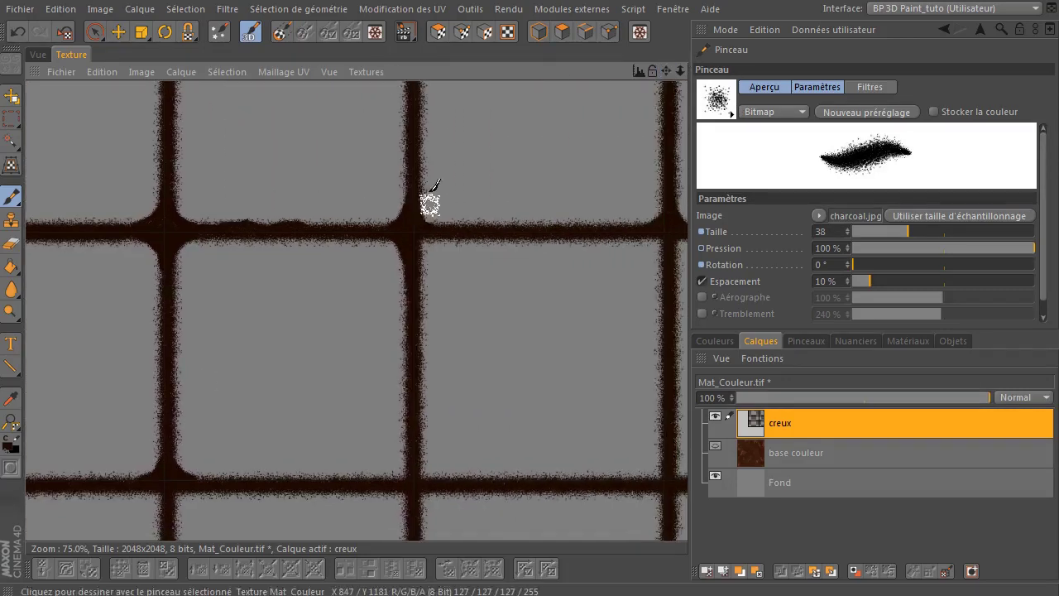
{"action": "mouse_move", "coordinate": [414, 462]}
{"action": "left_mouse_down"}
{"action": "mouse_move", "coordinate": [403, 469]}
{"action": "mouse_move", "coordinate": [431, 465]}
{"action": "left_mouse_up"}
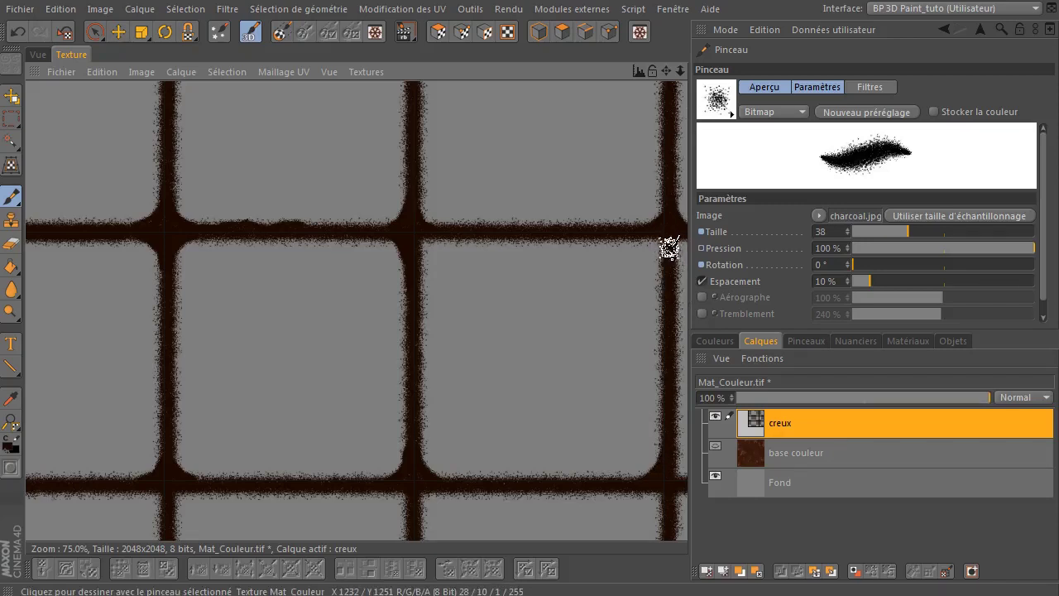
- Add charcoal at the upper-right, right and lower-middle junctions and the band's underside
{"action": "left_click_drag", "start_coordinate": [659, 228], "coordinate": [658, 232]}
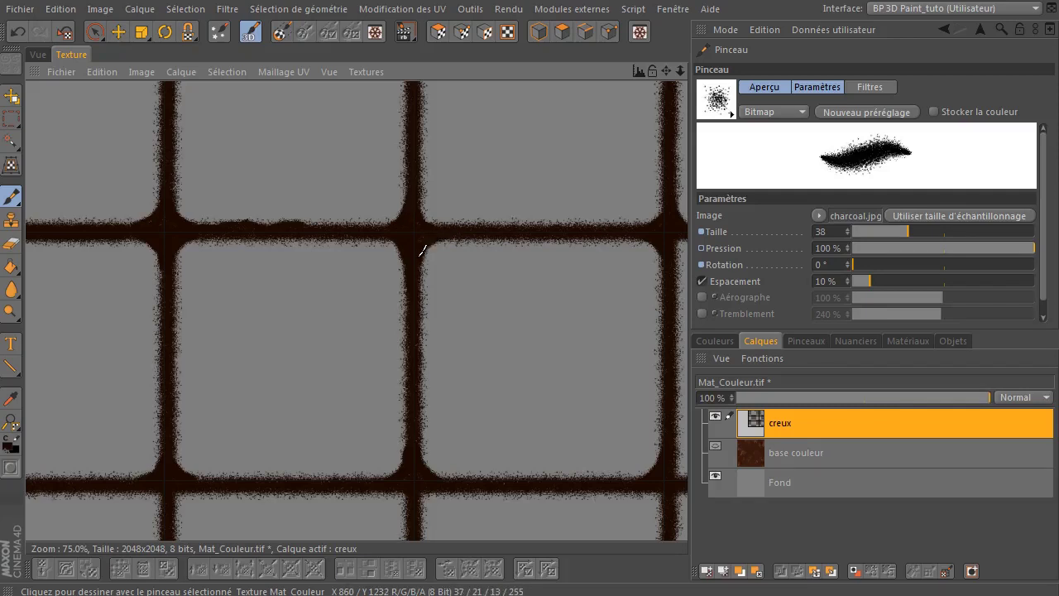
{"action": "left_click_drag", "start_coordinate": [666, 72], "coordinate": [400, 68]}
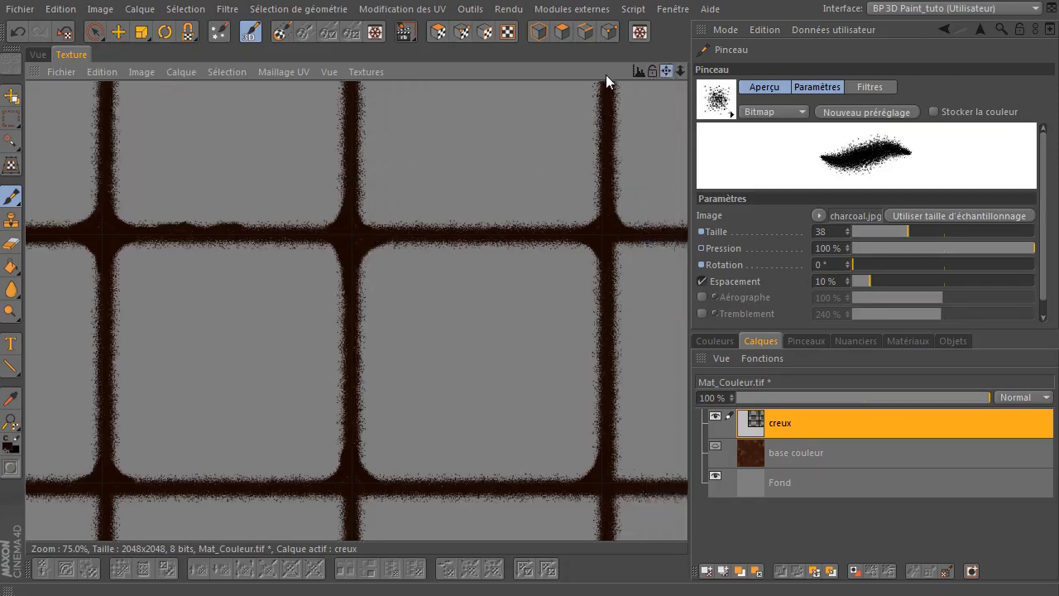
{"action": "mouse_move", "coordinate": [435, 238]}
{"action": "left_mouse_down"}
{"action": "mouse_move", "coordinate": [421, 234]}
{"action": "mouse_move", "coordinate": [434, 233]}
{"action": "left_mouse_up"}
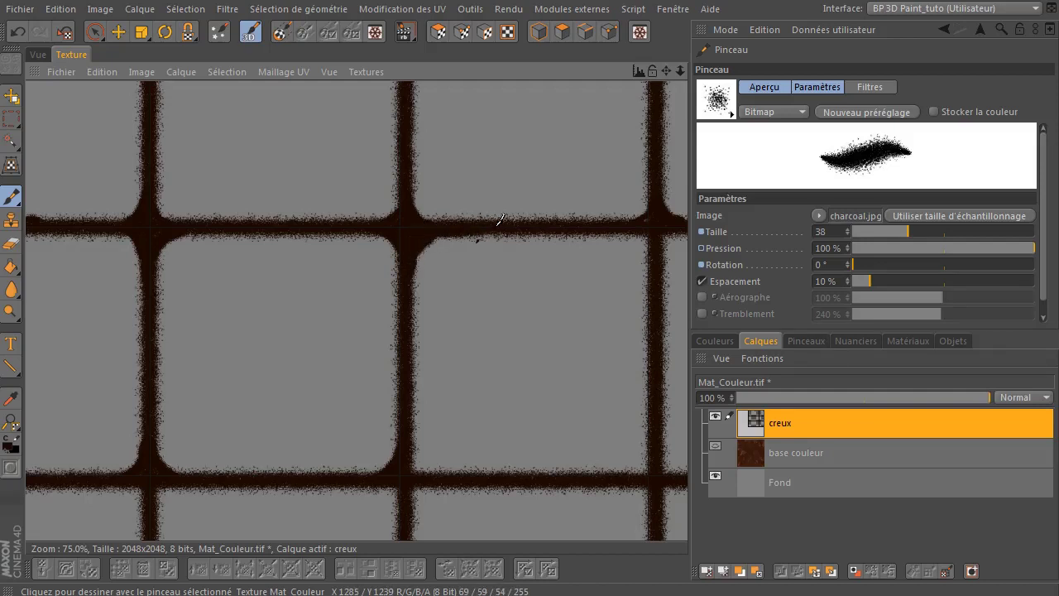
{"action": "mouse_move", "coordinate": [535, 222]}
{"action": "left_mouse_down"}
{"action": "mouse_move", "coordinate": [573, 228]}
{"action": "mouse_move", "coordinate": [551, 216]}
{"action": "left_mouse_up"}
{"action": "left_click_drag", "start_coordinate": [629, 229], "coordinate": [648, 237]}
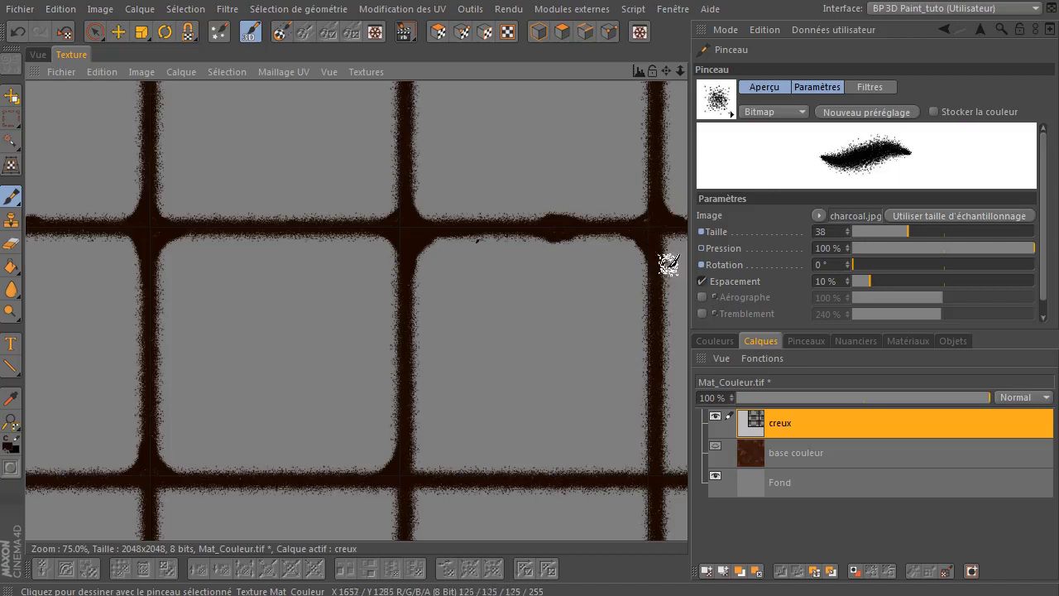
{"action": "left_click_drag", "start_coordinate": [655, 439], "coordinate": [636, 470]}
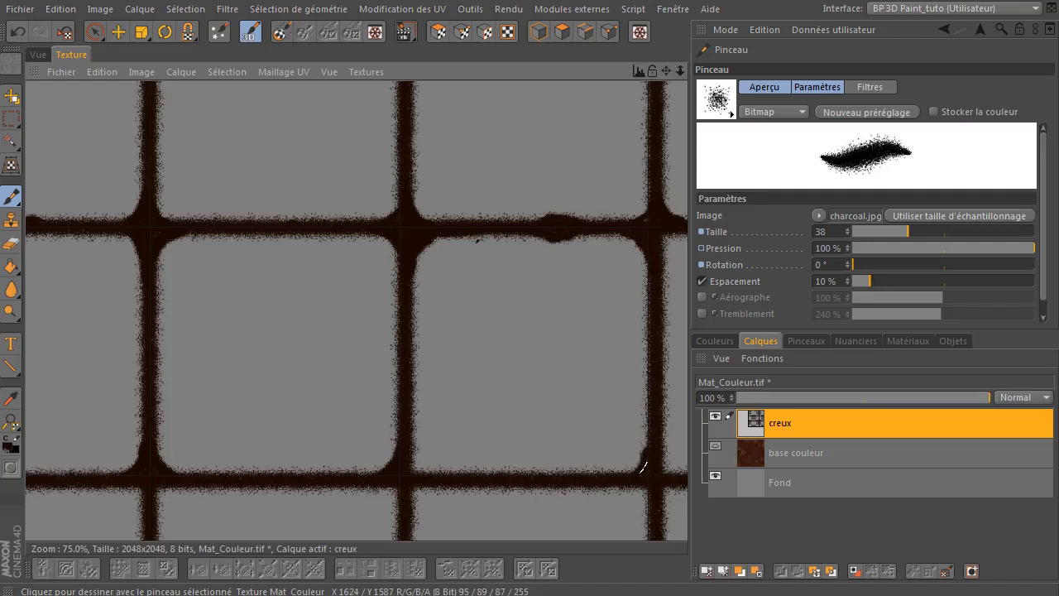
{"action": "mouse_move", "coordinate": [412, 476]}
{"action": "left_mouse_down"}
{"action": "mouse_move", "coordinate": [425, 468]}
{"action": "mouse_move", "coordinate": [418, 450]}
{"action": "mouse_move", "coordinate": [423, 461]}
{"action": "left_mouse_up"}
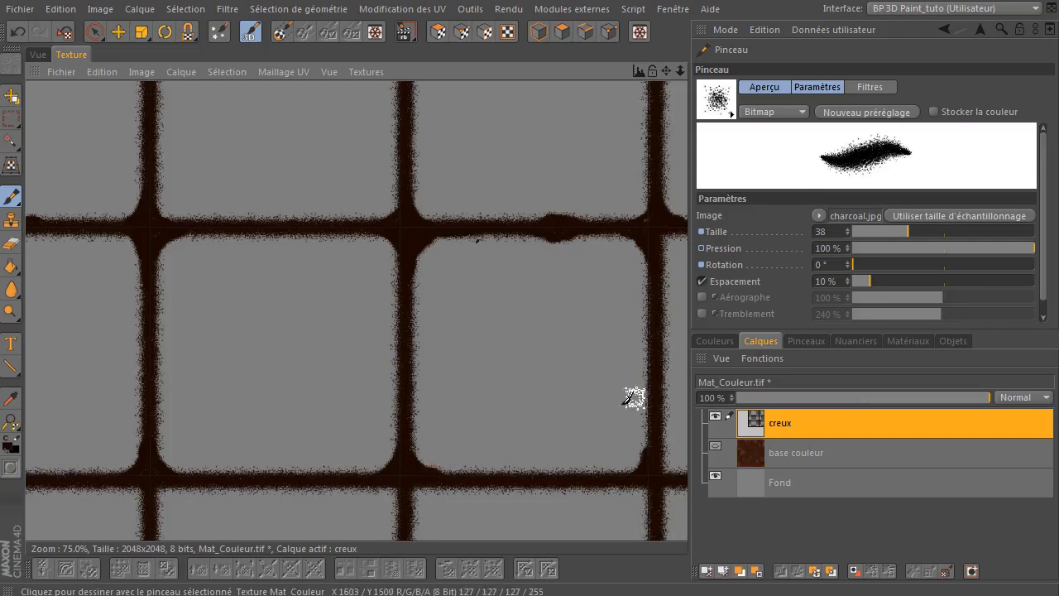
- Fill the right junction's lower-left notch and darken the vertical groove's right edge
{"action": "left_click_drag", "start_coordinate": [666, 71], "coordinate": [356, 80]}
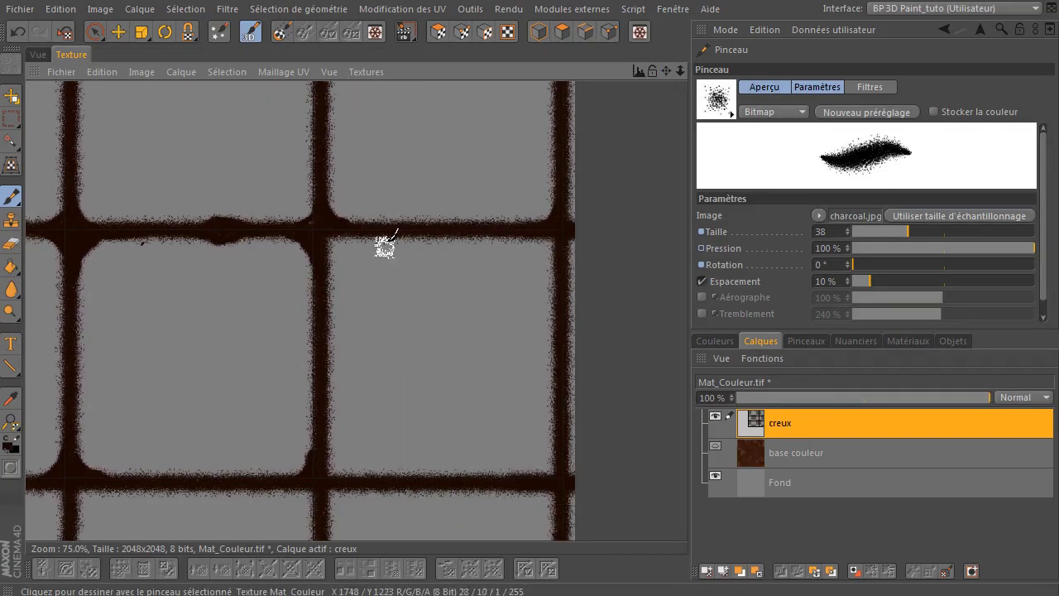
{"action": "mouse_move", "coordinate": [345, 237]}
{"action": "left_mouse_down"}
{"action": "mouse_move", "coordinate": [331, 241]}
{"action": "mouse_move", "coordinate": [351, 235]}
{"action": "mouse_move", "coordinate": [347, 227]}
{"action": "left_mouse_up"}
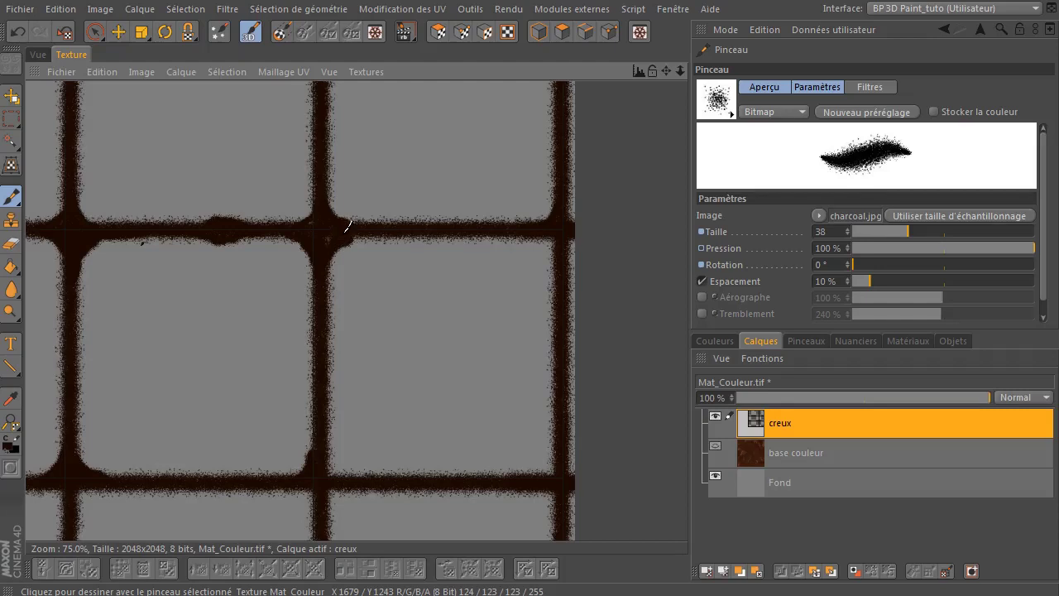
{"action": "mouse_move", "coordinate": [577, 237]}
{"action": "left_mouse_down"}
{"action": "mouse_move", "coordinate": [549, 229]}
{"action": "mouse_move", "coordinate": [556, 243]}
{"action": "left_mouse_up"}
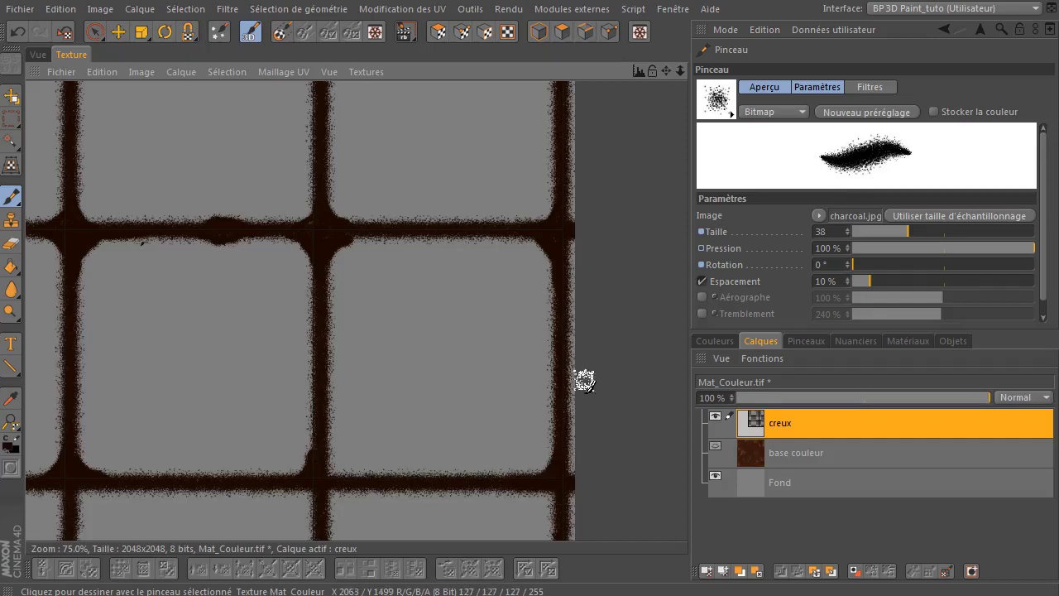
{"action": "left_click_drag", "start_coordinate": [568, 279], "coordinate": [582, 301]}
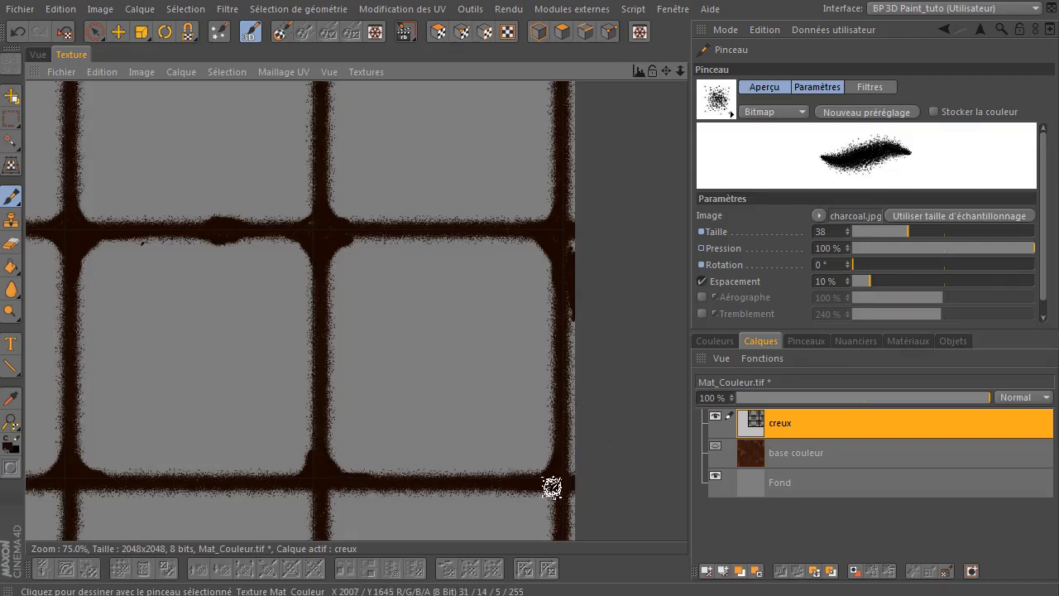
{"action": "left_click_drag", "start_coordinate": [666, 71], "coordinate": [676, 16]}
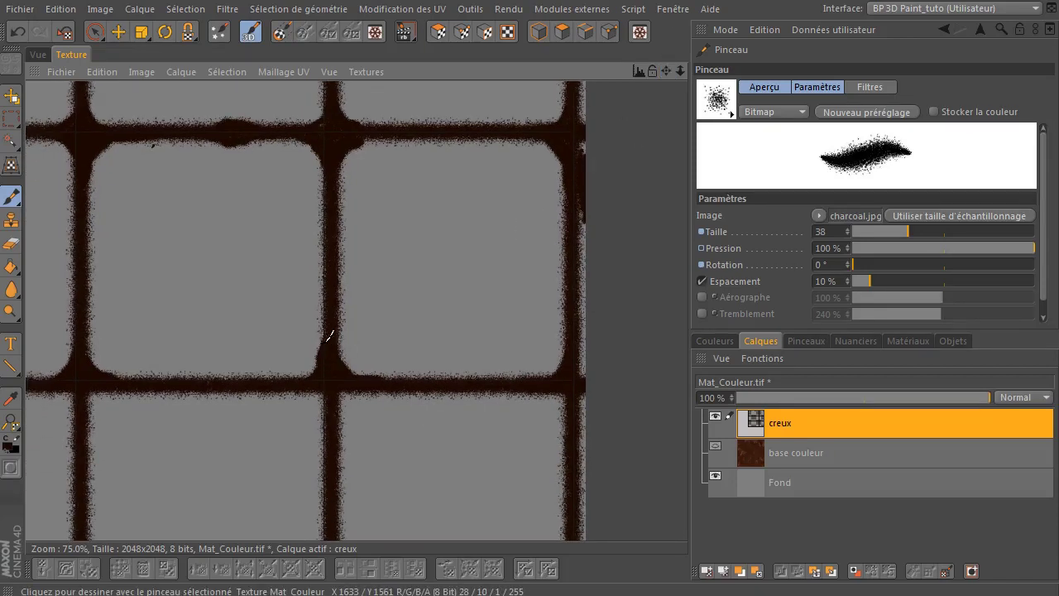
- Round the bottom-right, upper-middle and lower-left tile corners with charcoal
{"action": "left_click_drag", "start_coordinate": [667, 72], "coordinate": [672, 20]}
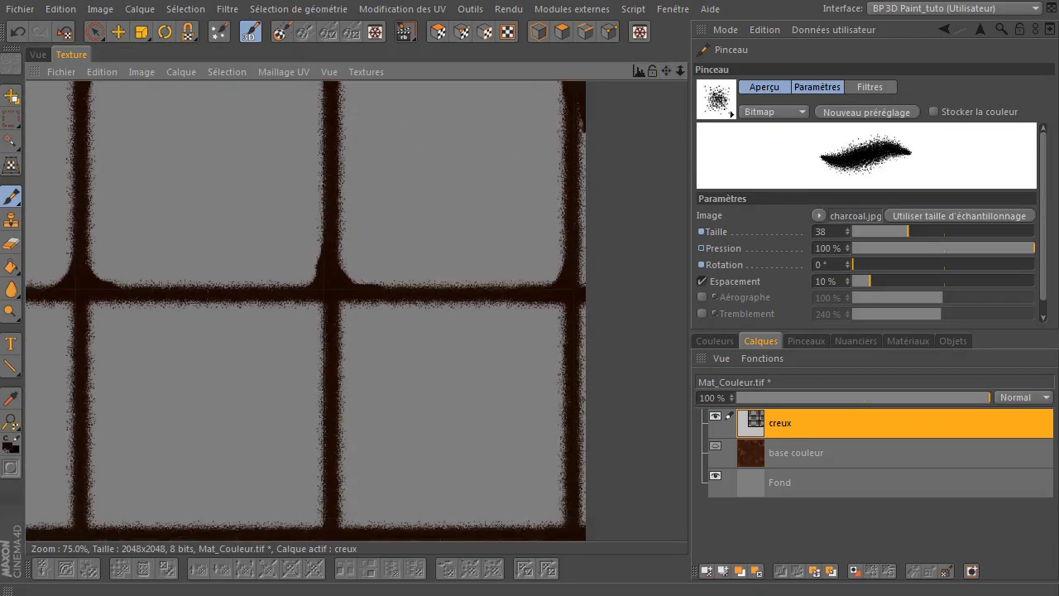
{"action": "left_click_drag", "start_coordinate": [666, 69], "coordinate": [662, 52]}
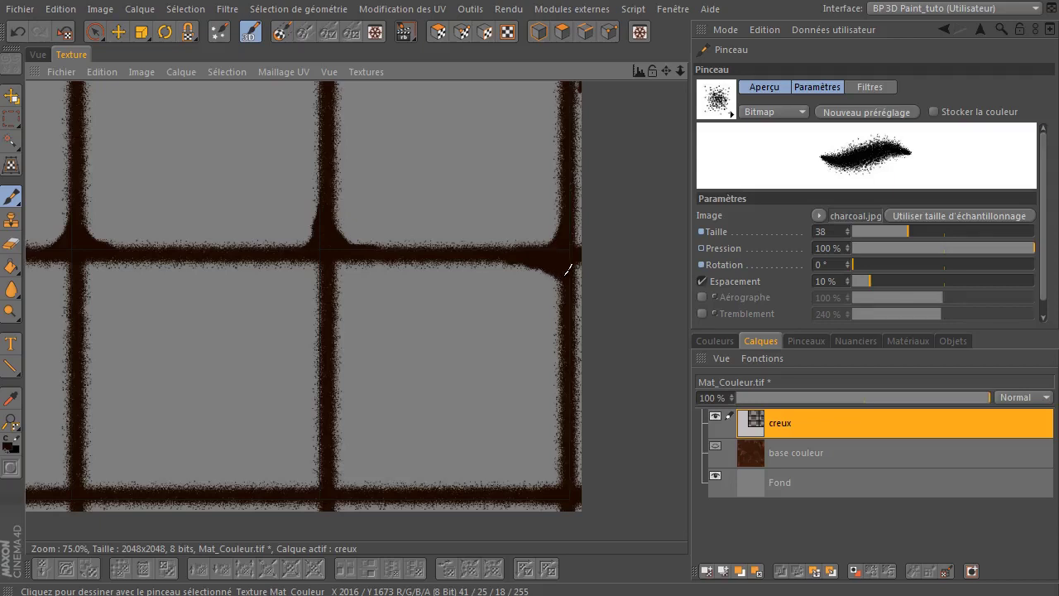
{"action": "left_click_drag", "start_coordinate": [544, 488], "coordinate": [577, 414]}
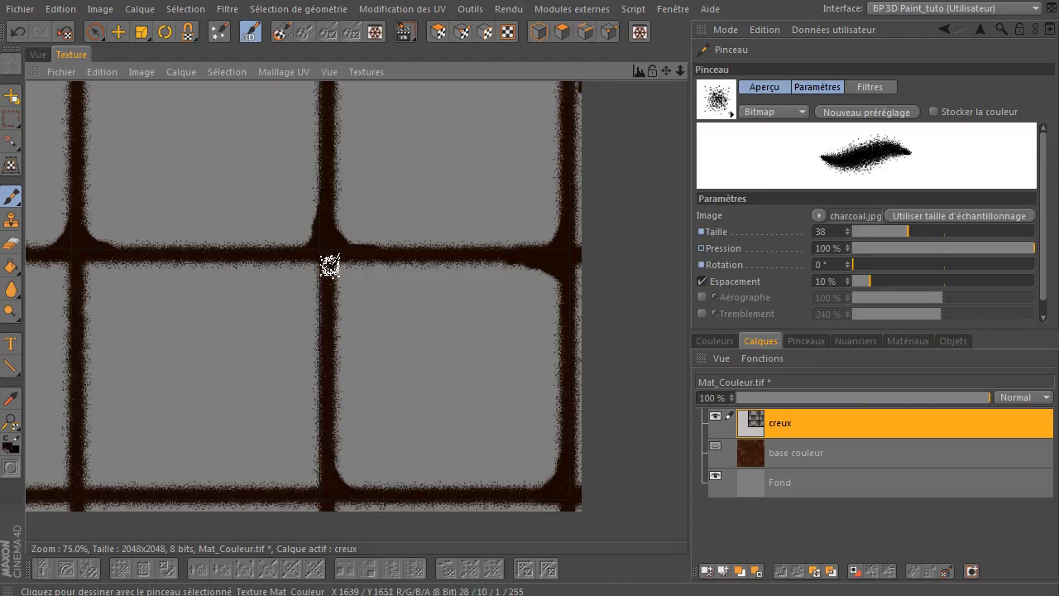
{"action": "mouse_move", "coordinate": [367, 244]}
{"action": "left_mouse_down"}
{"action": "mouse_move", "coordinate": [339, 269]}
{"action": "mouse_move", "coordinate": [313, 244]}
{"action": "left_mouse_up"}
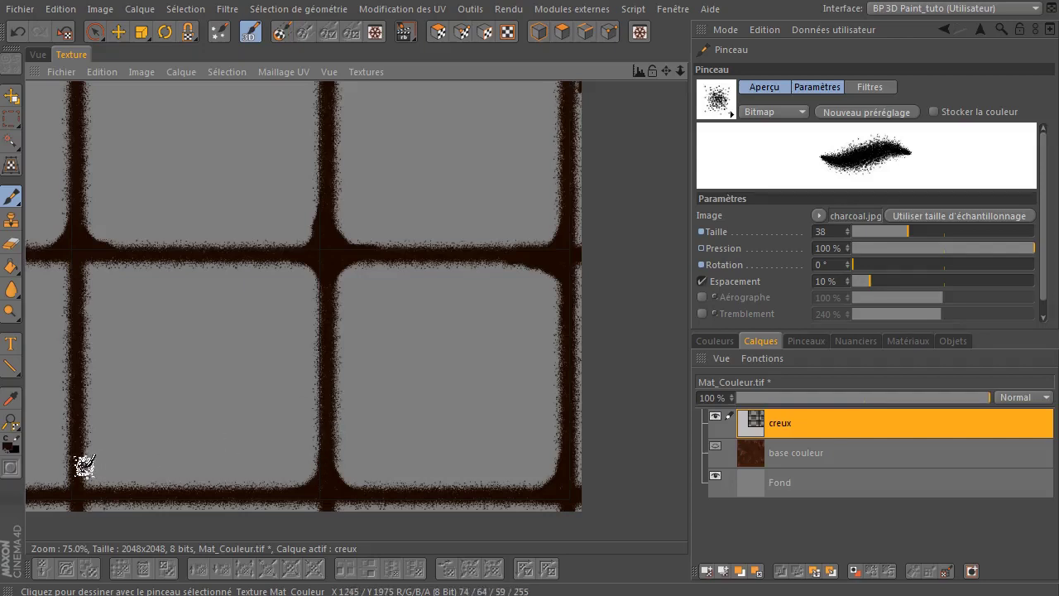
{"action": "left_click_drag", "start_coordinate": [85, 465], "coordinate": [106, 482]}
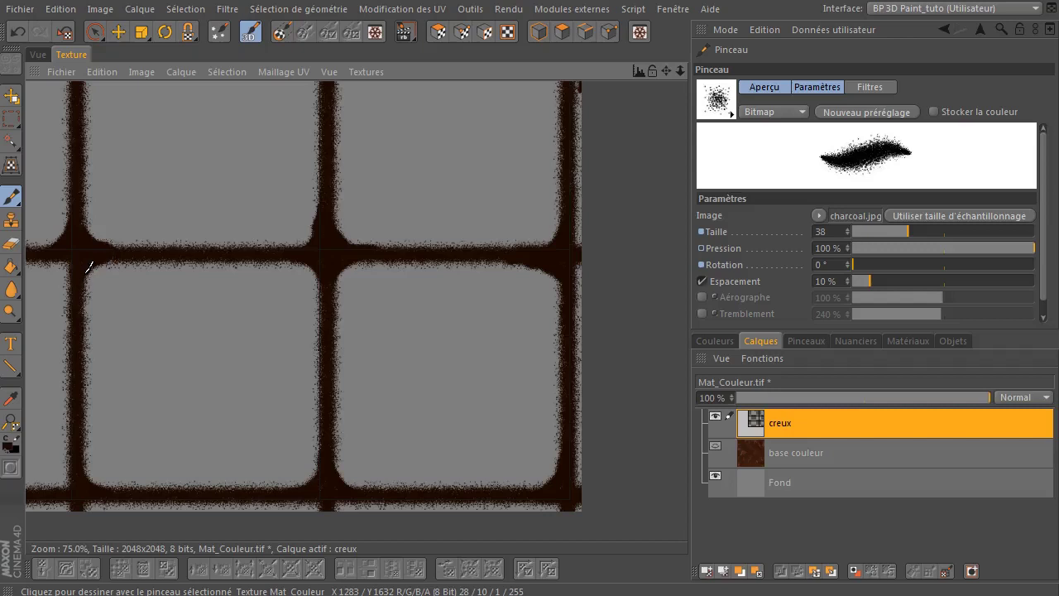
- Fill the middle tile's corners and the bottom-left intersection with charcoal, then turn off texture tiling
{"action": "left_click_drag", "start_coordinate": [666, 71], "coordinate": [840, 86]}
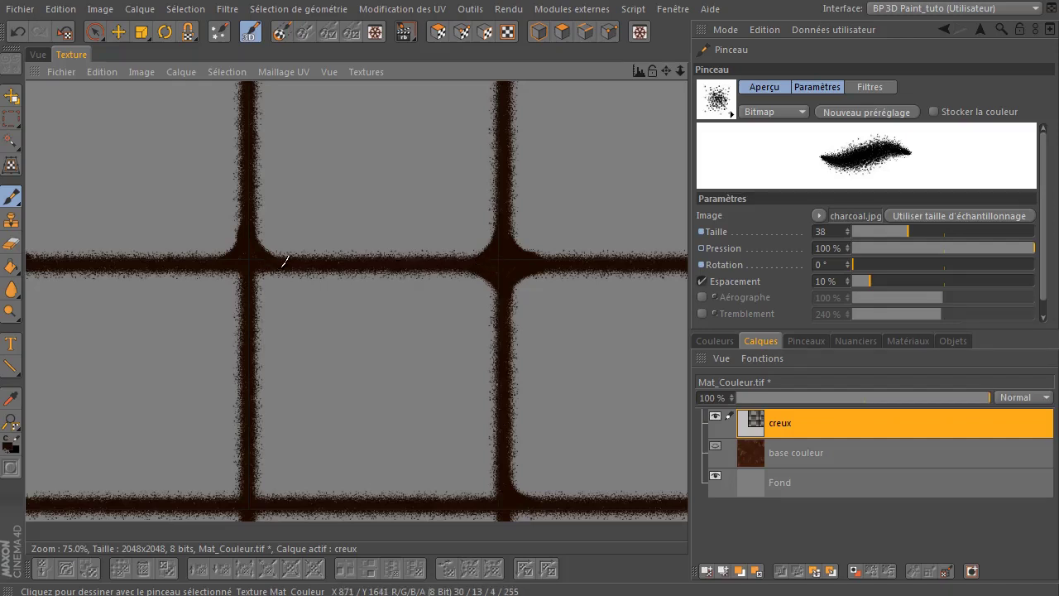
{"action": "left_click_drag", "start_coordinate": [258, 275], "coordinate": [284, 264]}
{"action": "left_click_drag", "start_coordinate": [253, 483], "coordinate": [263, 494]}
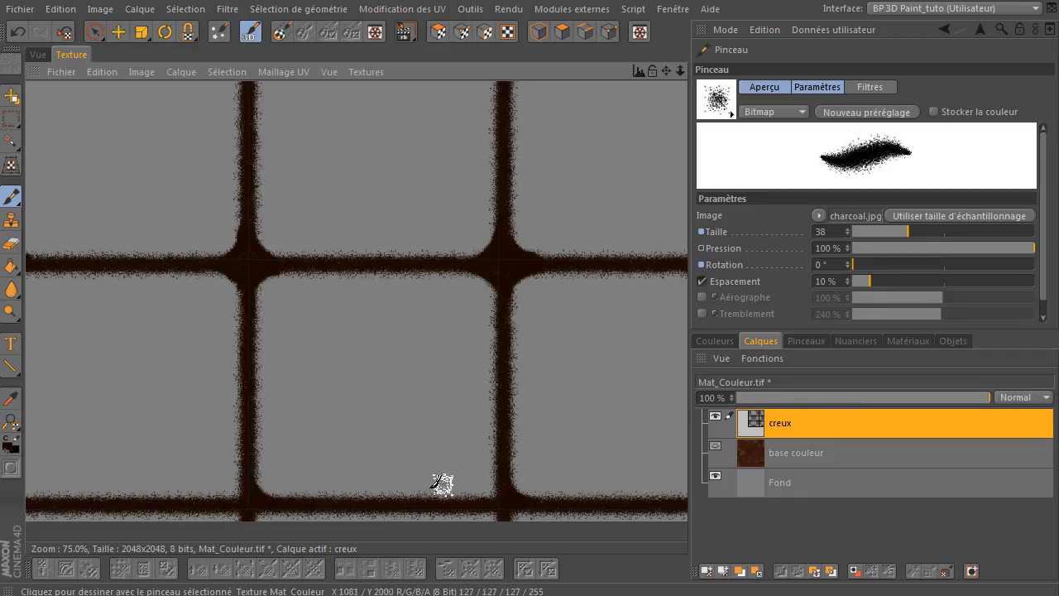
{"action": "left_click_drag", "start_coordinate": [502, 489], "coordinate": [483, 492]}
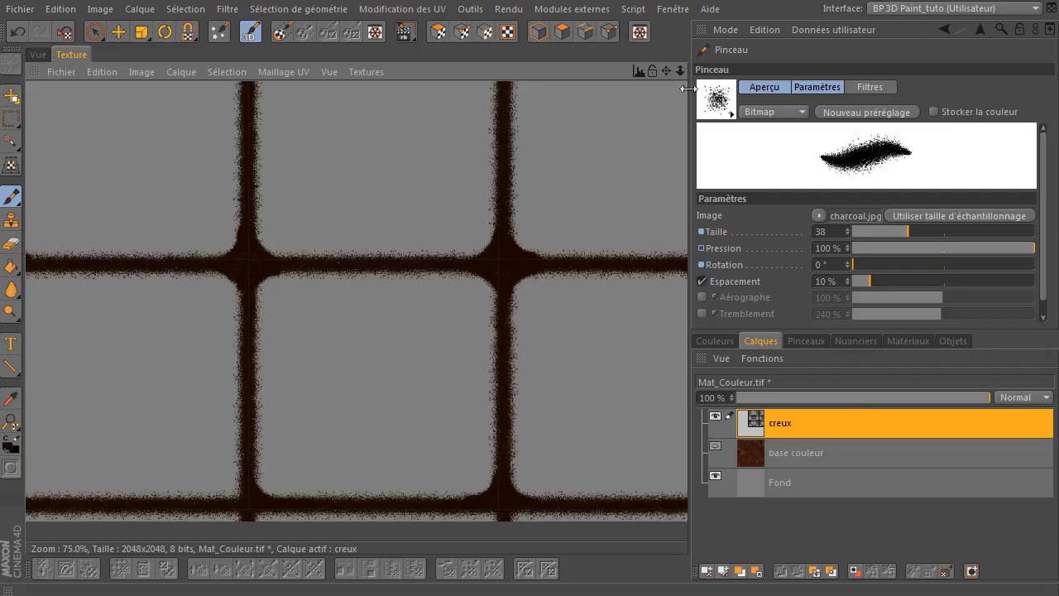
{"action": "left_click_drag", "start_coordinate": [666, 71], "coordinate": [813, 52]}
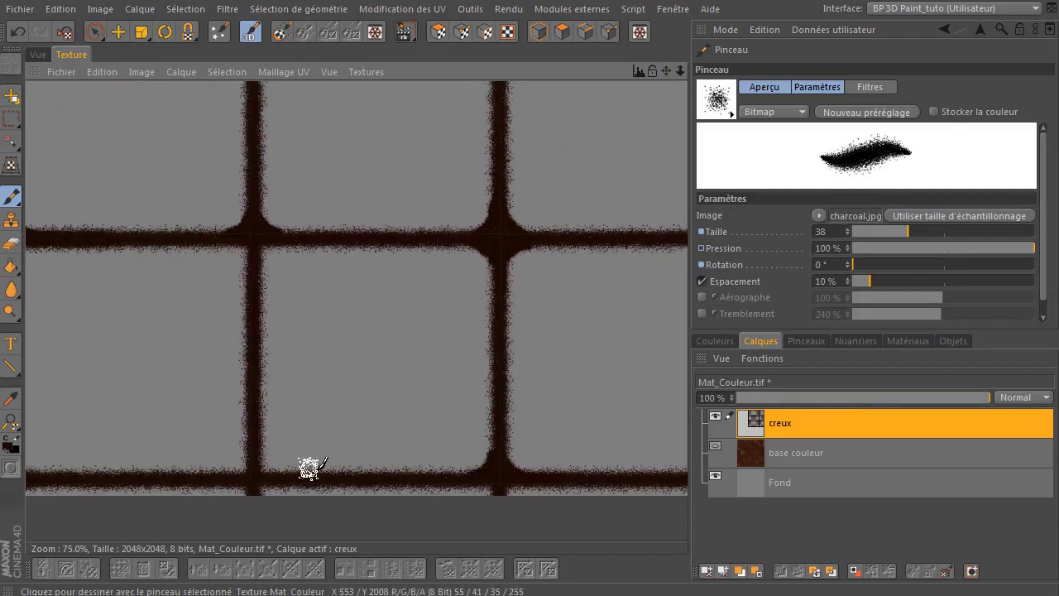
{"action": "left_click_drag", "start_coordinate": [259, 449], "coordinate": [288, 470]}
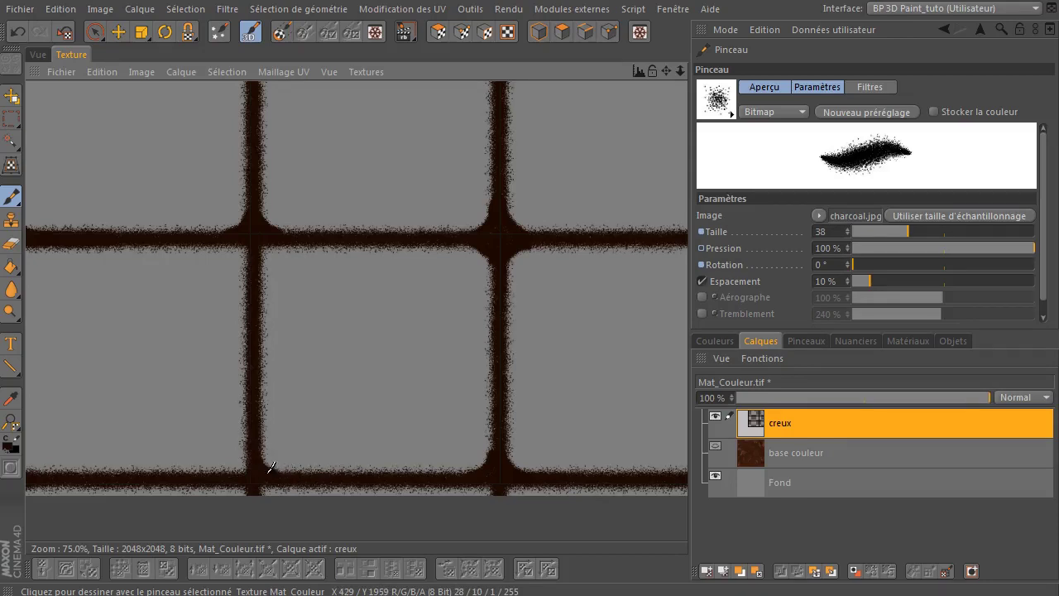
{"action": "mouse_move", "coordinate": [266, 233]}
{"action": "left_mouse_down"}
{"action": "mouse_move", "coordinate": [285, 229]}
{"action": "mouse_move", "coordinate": [248, 253]}
{"action": "mouse_move", "coordinate": [238, 235]}
{"action": "left_mouse_up"}
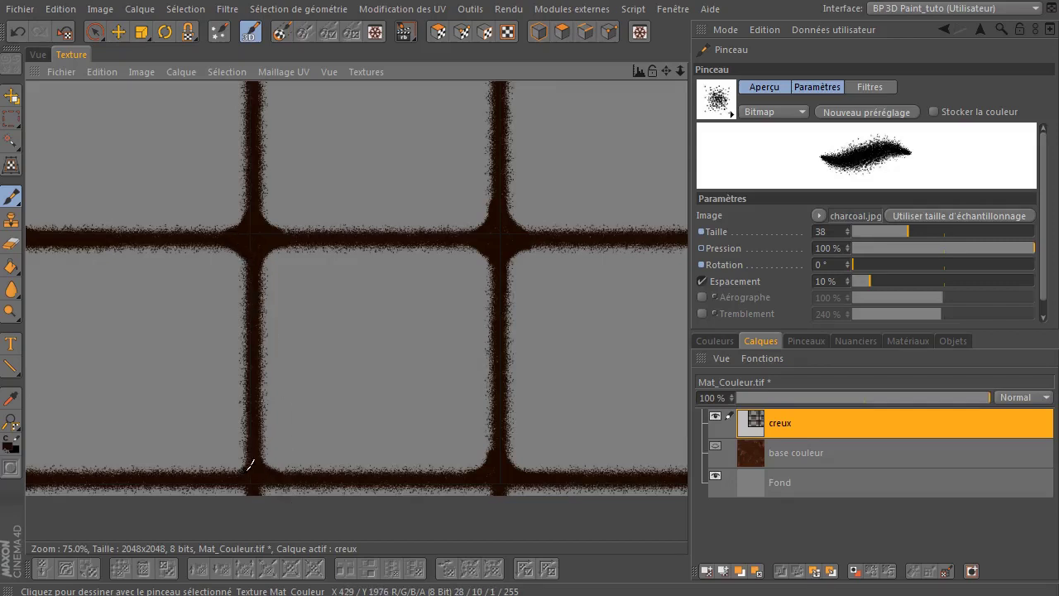
{"action": "left_click", "coordinate": [665, 70]}
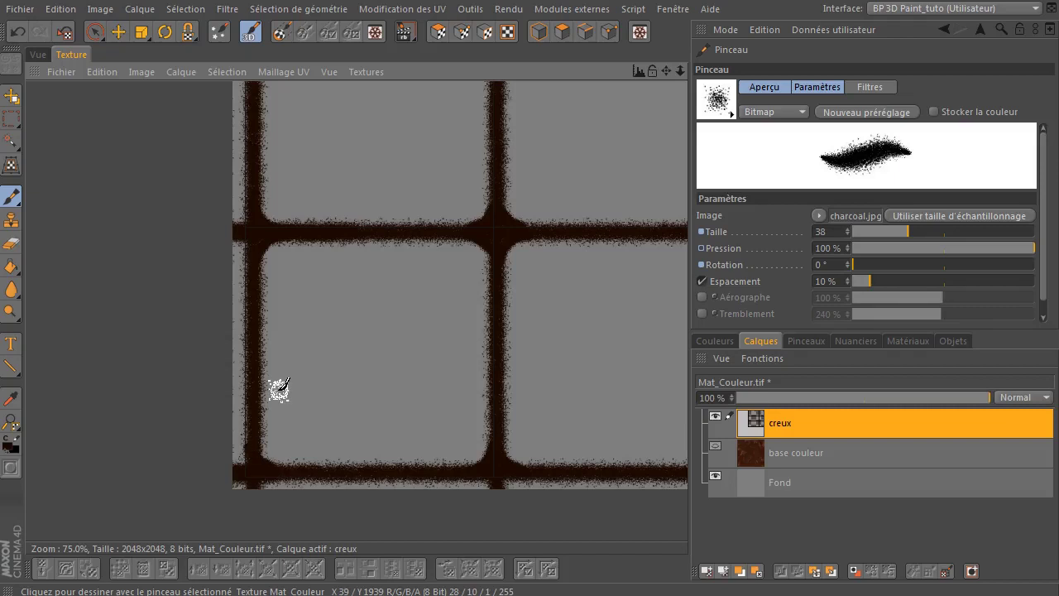
- Switch to a plain round tapered brush at size 39 and paint along the left edge
{"action": "left_click", "coordinate": [720, 99]}
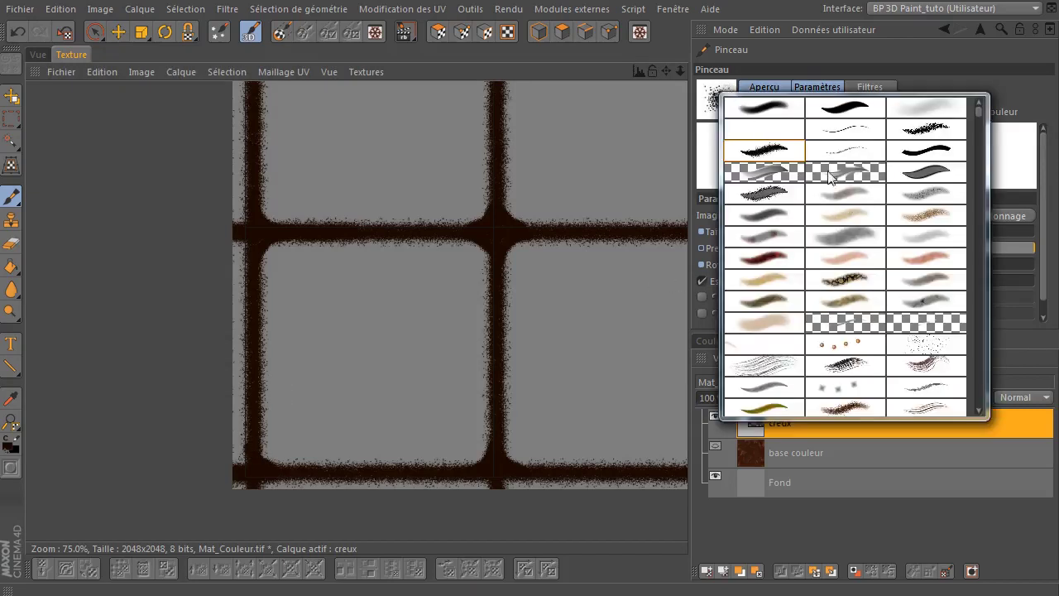
{"action": "left_click", "coordinate": [839, 112]}
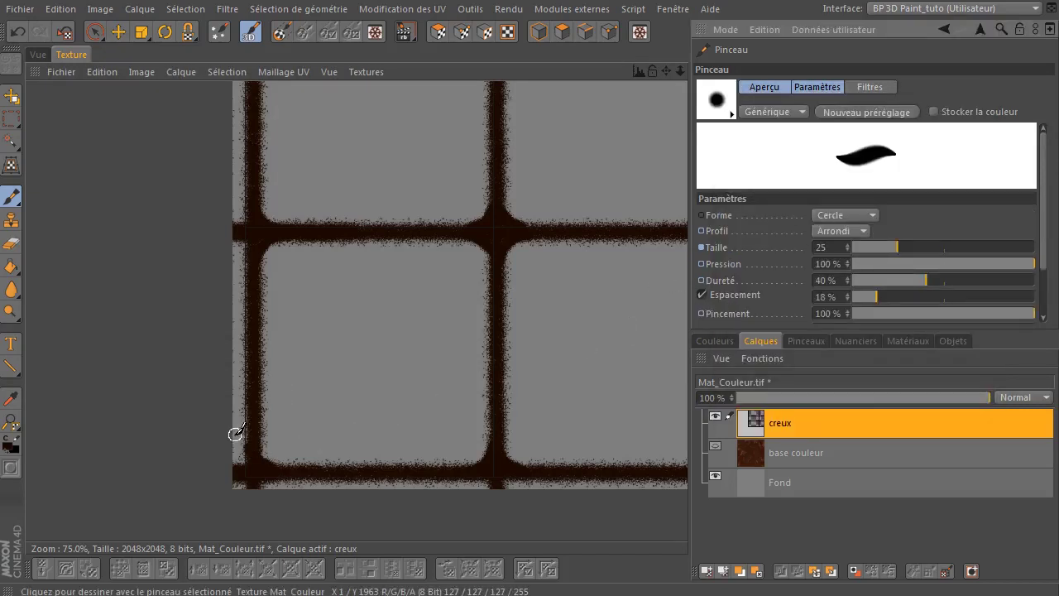
{"action": "left_click", "coordinate": [907, 239]}
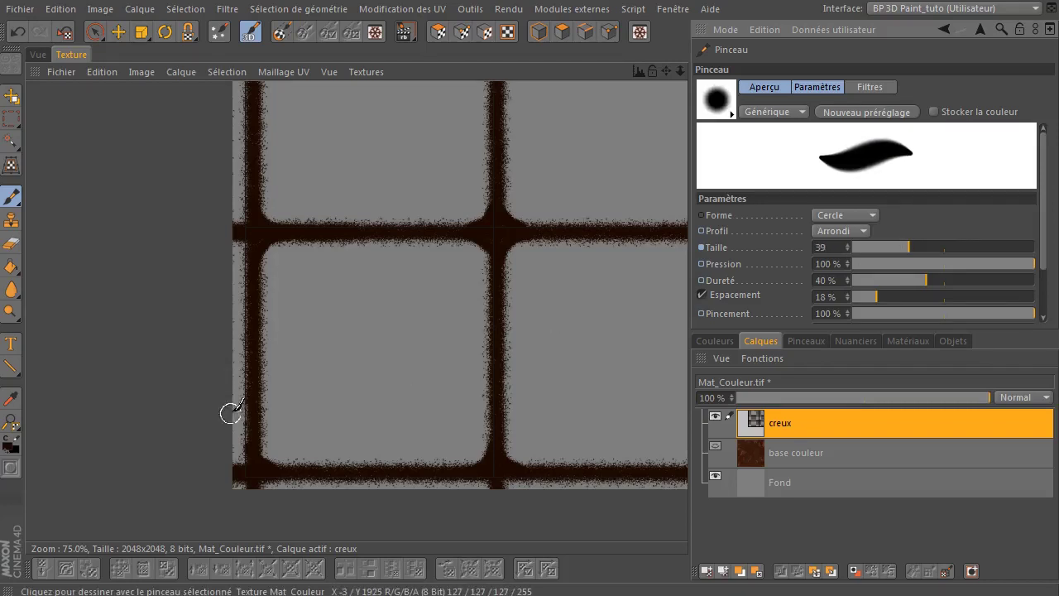
{"action": "left_click_drag", "start_coordinate": [235, 404], "coordinate": [238, 446]}
- Raise the brush size to 66 and fill the upper and lower left edge dark
{"action": "left_click", "coordinate": [925, 247]}
{"action": "mouse_move", "coordinate": [236, 286]}
{"action": "left_mouse_down"}
{"action": "mouse_move", "coordinate": [249, 236]}
{"action": "mouse_move", "coordinate": [243, 303]}
{"action": "left_mouse_up"}
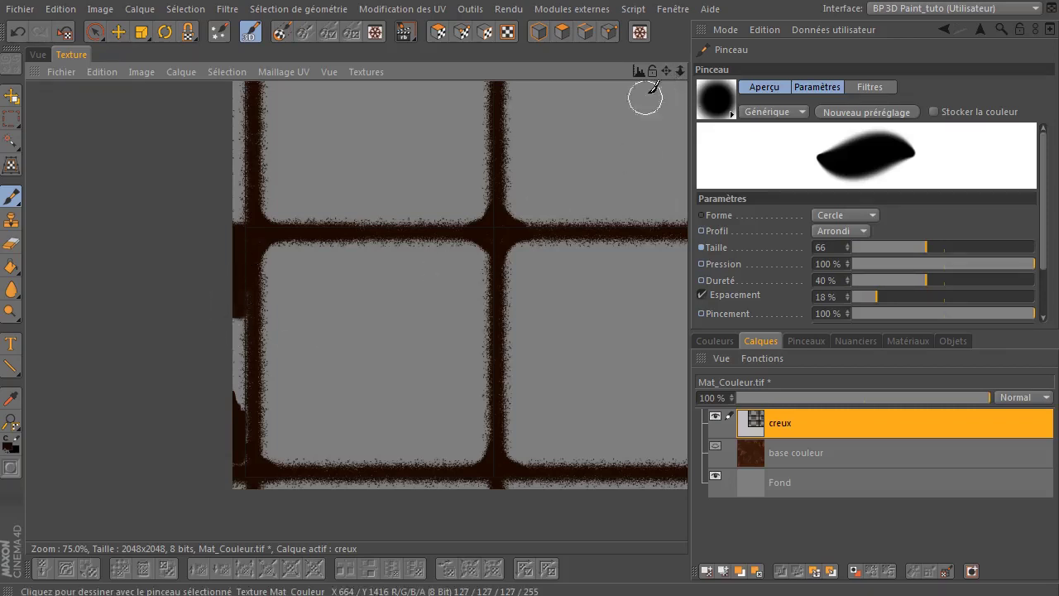
{"action": "left_click_drag", "start_coordinate": [250, 309], "coordinate": [240, 418]}
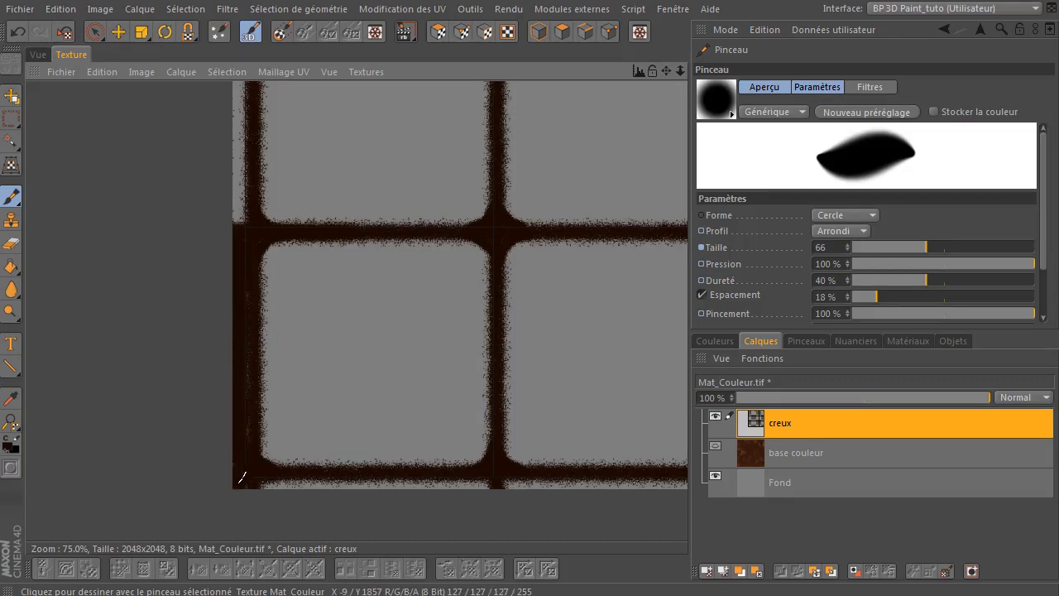
{"action": "mouse_move", "coordinate": [669, 71]}
{"action": "left_mouse_down"}
{"action": "mouse_move", "coordinate": [430, 56]}
{"action": "mouse_move", "coordinate": [605, 56]}
{"action": "left_mouse_up"}
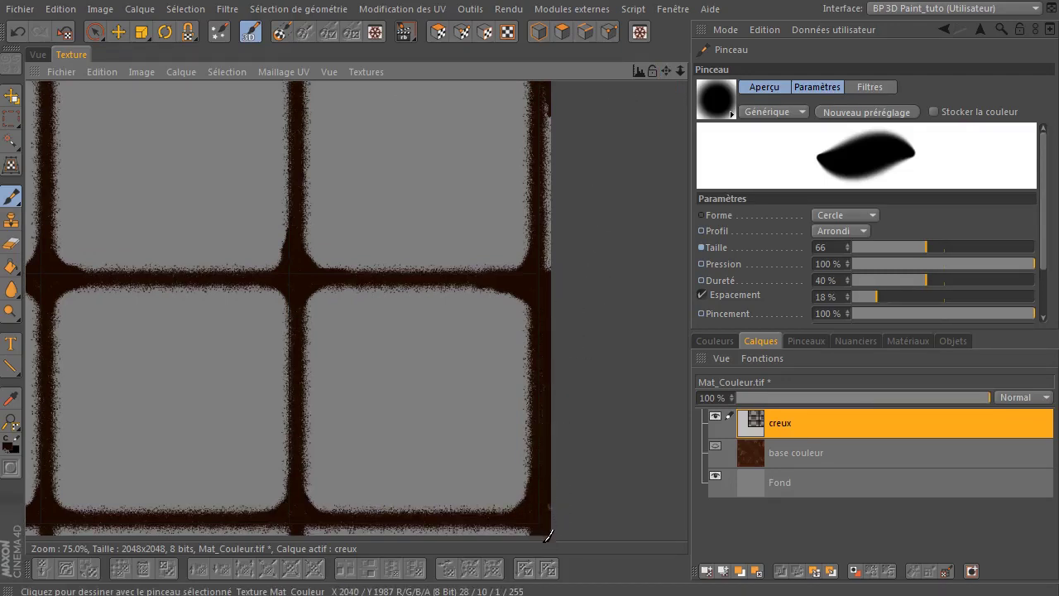
- Paint solid dark brown along the texture's bottom edge and down its left edge
{"action": "left_click_drag", "start_coordinate": [667, 72], "coordinate": [712, 24]}
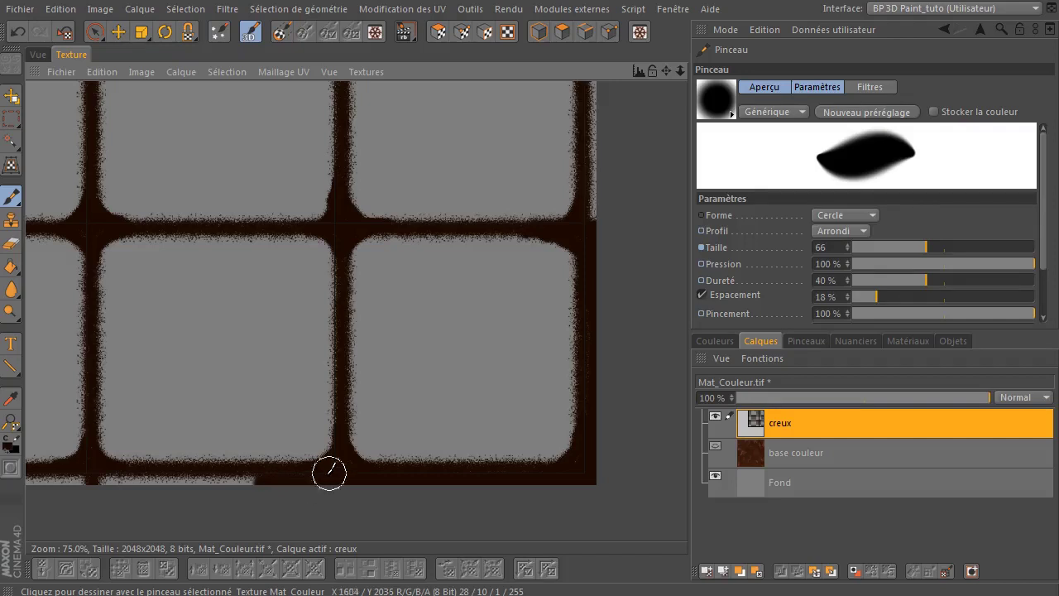
{"action": "left_click_drag", "start_coordinate": [672, 71], "coordinate": [843, 51]}
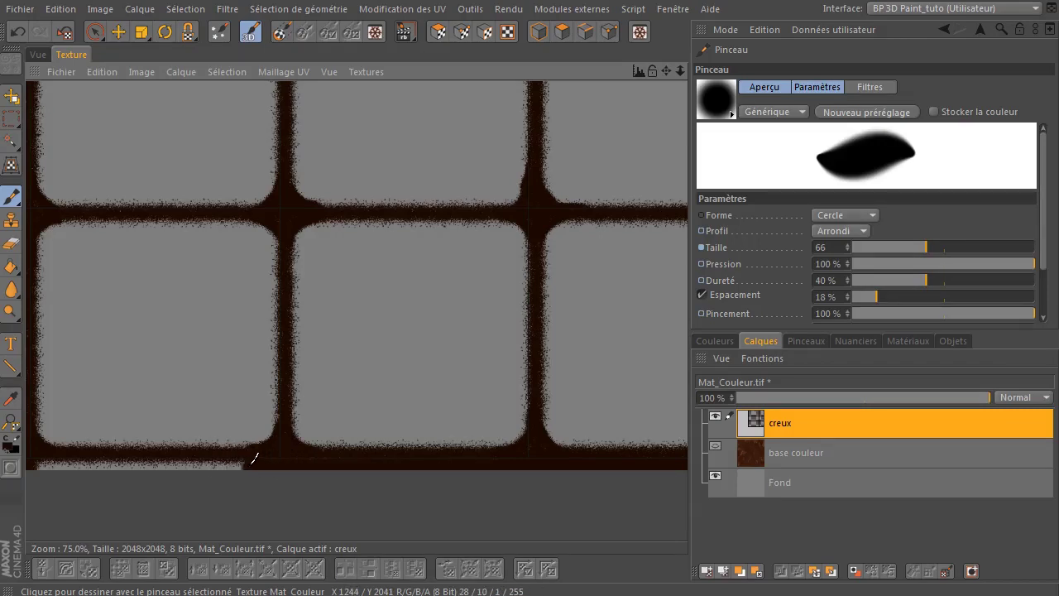
{"action": "left_click_drag", "start_coordinate": [207, 455], "coordinate": [70, 461]}
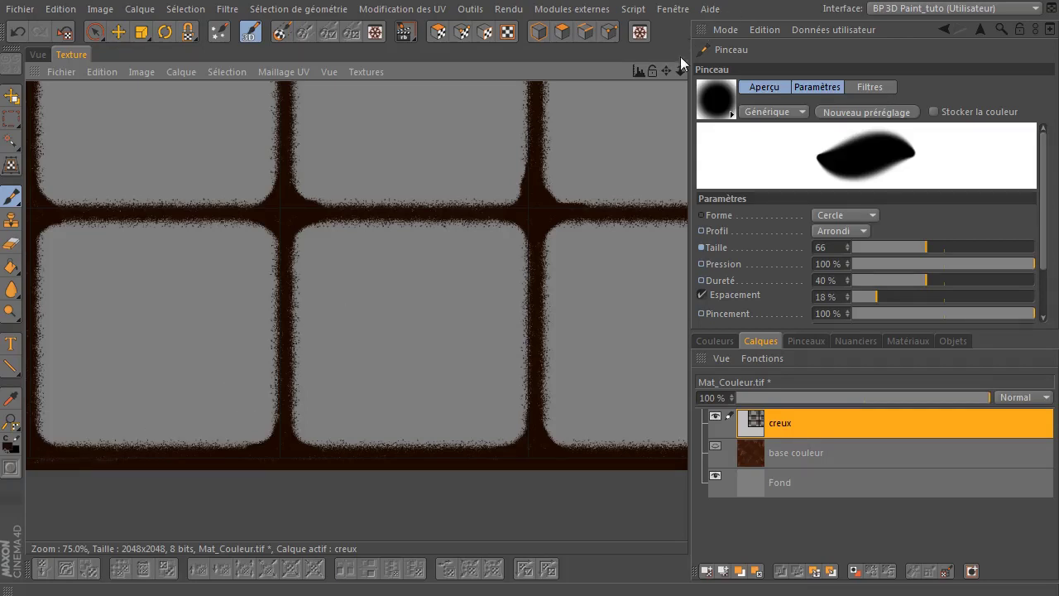
{"action": "left_click_drag", "start_coordinate": [666, 71], "coordinate": [994, 74]}
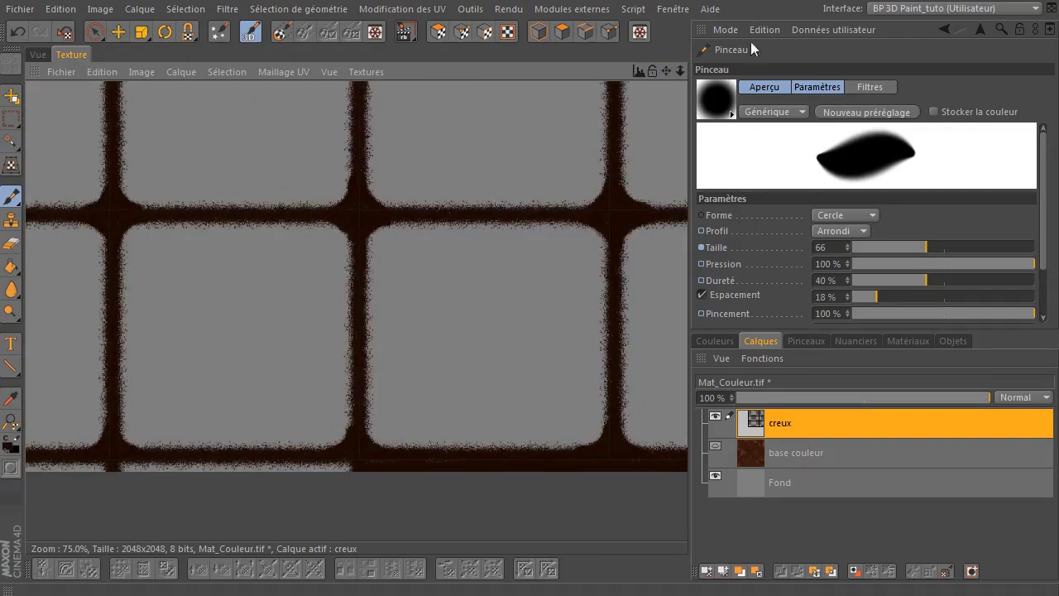
{"action": "mouse_move", "coordinate": [673, 66]}
{"action": "left_mouse_down"}
{"action": "mouse_move", "coordinate": [820, 62]}
{"action": "mouse_move", "coordinate": [645, 68]}
{"action": "left_mouse_up"}
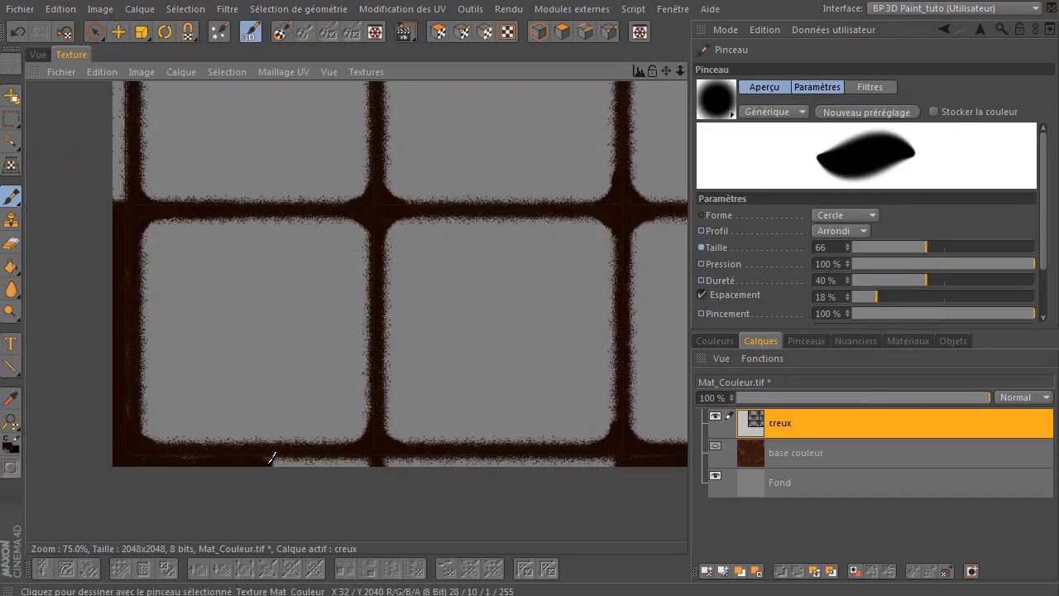
{"action": "left_click_drag", "start_coordinate": [349, 458], "coordinate": [535, 456]}
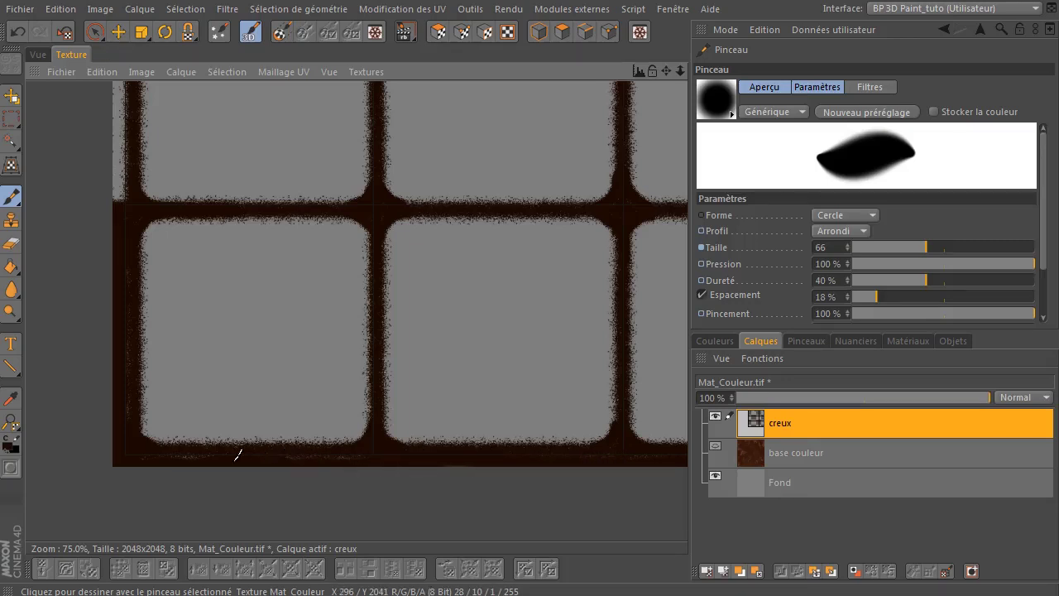
{"action": "left_click_drag", "start_coordinate": [667, 71], "coordinate": [784, 318]}
{"action": "mouse_move", "coordinate": [303, 201]}
{"action": "left_mouse_down"}
{"action": "mouse_move", "coordinate": [281, 236]}
{"action": "mouse_move", "coordinate": [286, 196]}
{"action": "mouse_move", "coordinate": [285, 425]}
{"action": "left_mouse_up"}
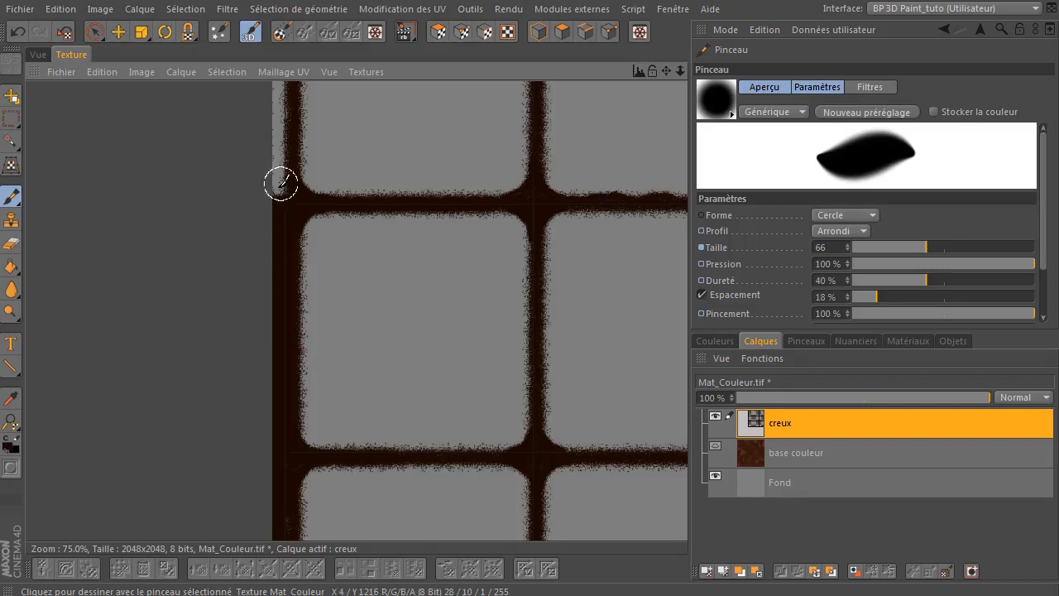
- Cover the light strips along the texture's left edge with dark brown up to the top corner
{"action": "left_click_drag", "start_coordinate": [669, 68], "coordinate": [627, 444]}
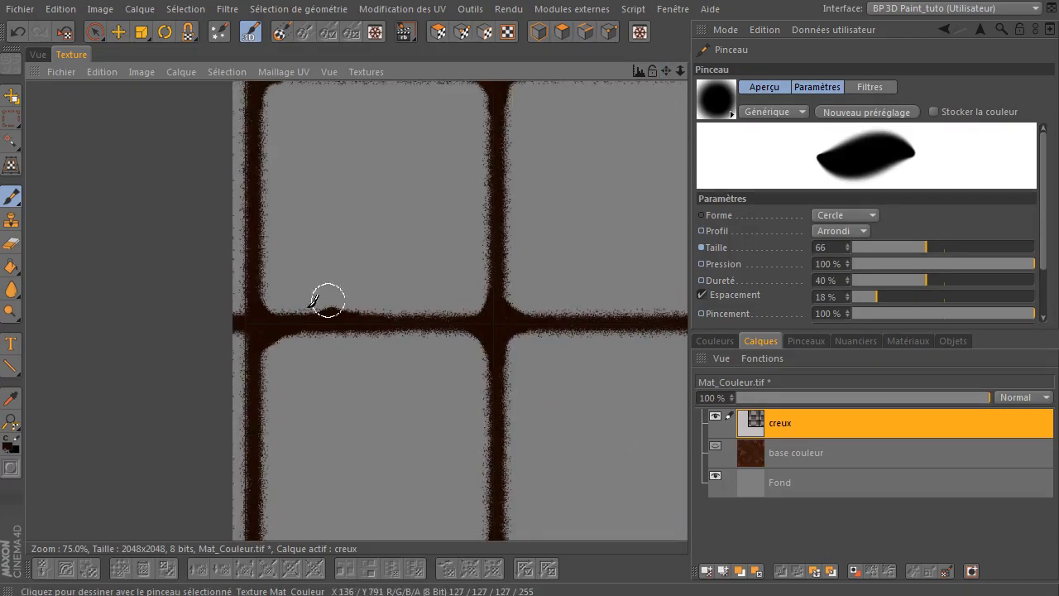
{"action": "left_click_drag", "start_coordinate": [668, 71], "coordinate": [671, 24]}
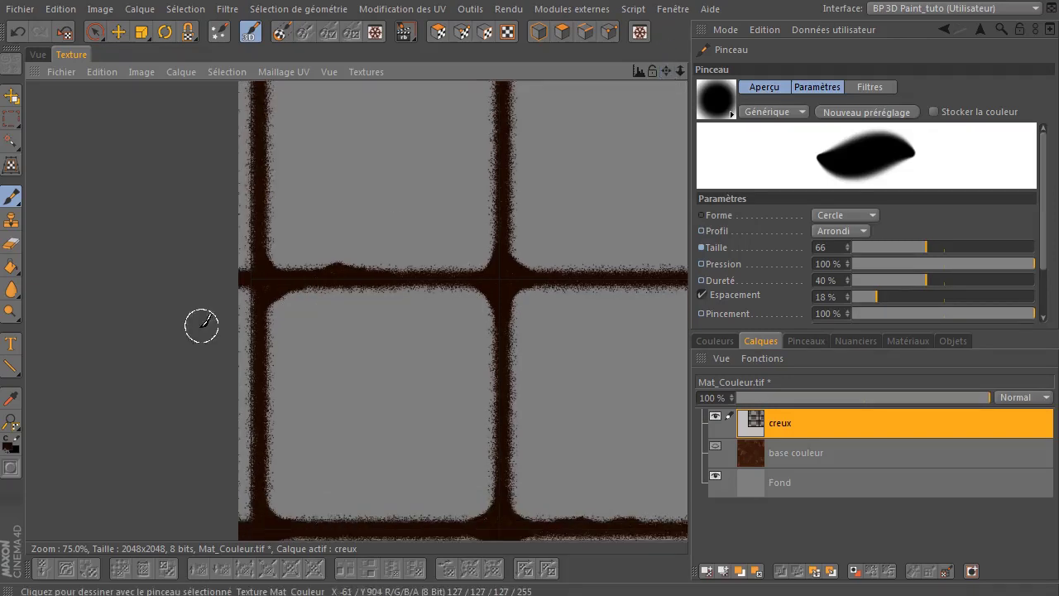
{"action": "left_click_drag", "start_coordinate": [252, 333], "coordinate": [247, 507]}
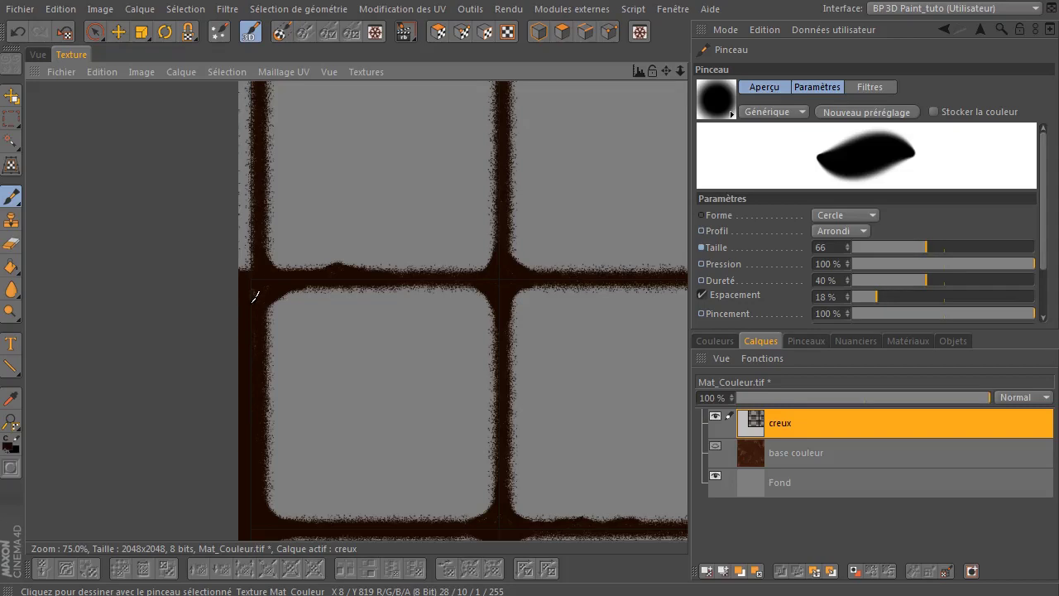
{"action": "left_click_drag", "start_coordinate": [675, 70], "coordinate": [664, 227]}
{"action": "left_click_drag", "start_coordinate": [278, 203], "coordinate": [282, 421]}
{"action": "left_click_drag", "start_coordinate": [276, 361], "coordinate": [283, 285]}
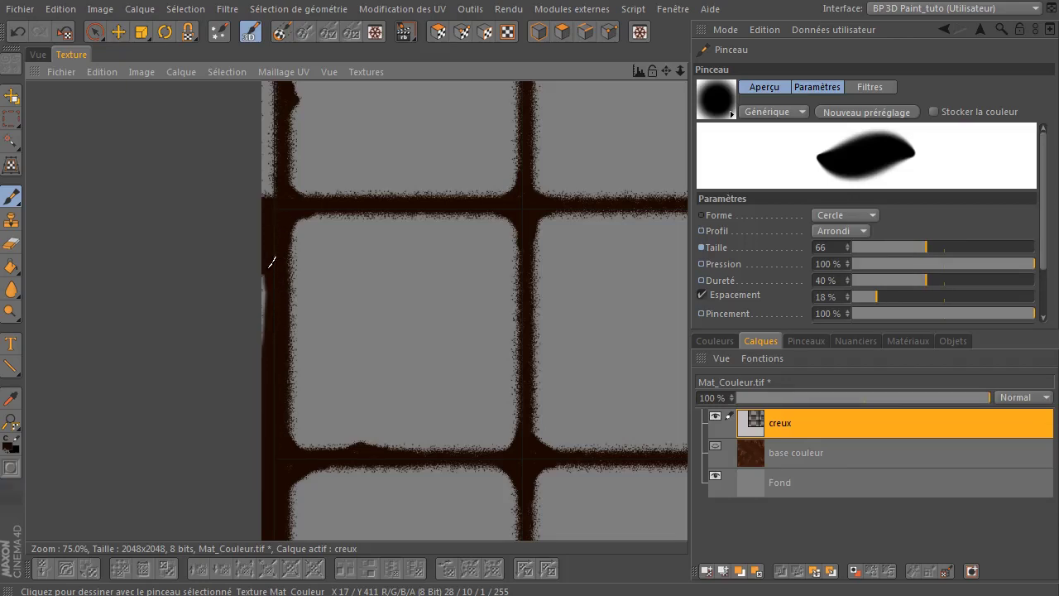
{"action": "mouse_move", "coordinate": [676, 69]}
{"action": "left_mouse_down"}
{"action": "mouse_move", "coordinate": [663, 87]}
{"action": "mouse_move", "coordinate": [656, 351]}
{"action": "left_mouse_up"}
{"action": "left_click_drag", "start_coordinate": [265, 237], "coordinate": [272, 447]}
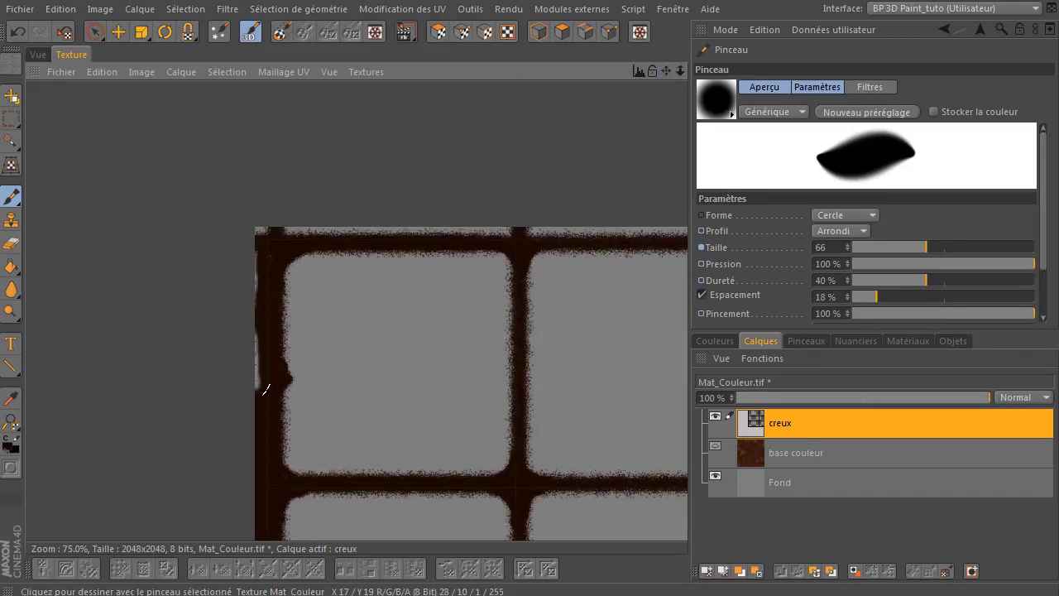
- Paint dark brown over the first stretches of the top-edge light strip
{"action": "left_click_drag", "start_coordinate": [269, 230], "coordinate": [659, 228]}
{"action": "left_click_drag", "start_coordinate": [666, 71], "coordinate": [343, 91]}
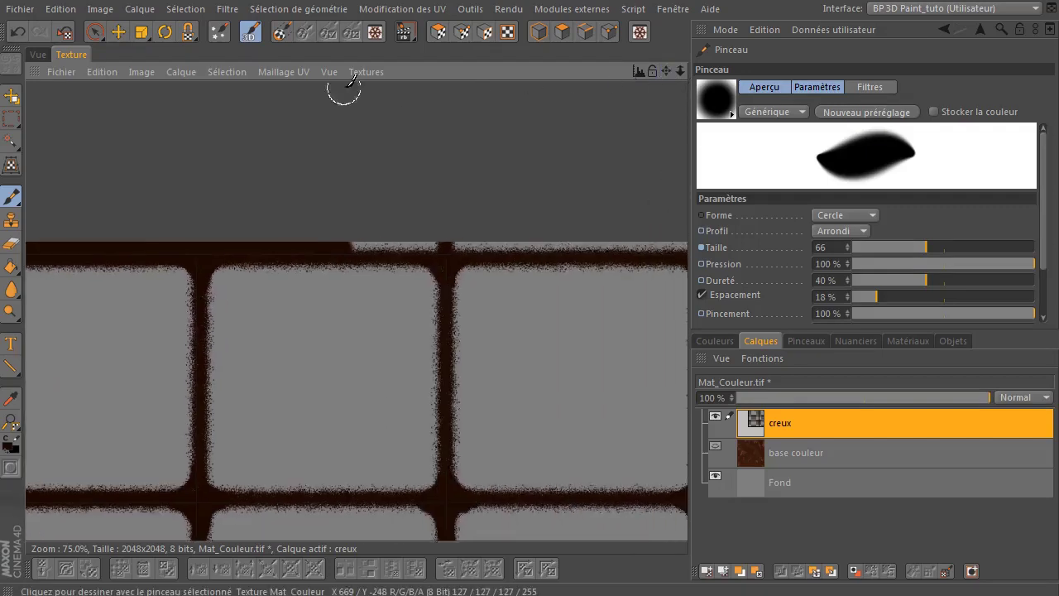
{"action": "left_click_drag", "start_coordinate": [351, 238], "coordinate": [436, 234]}
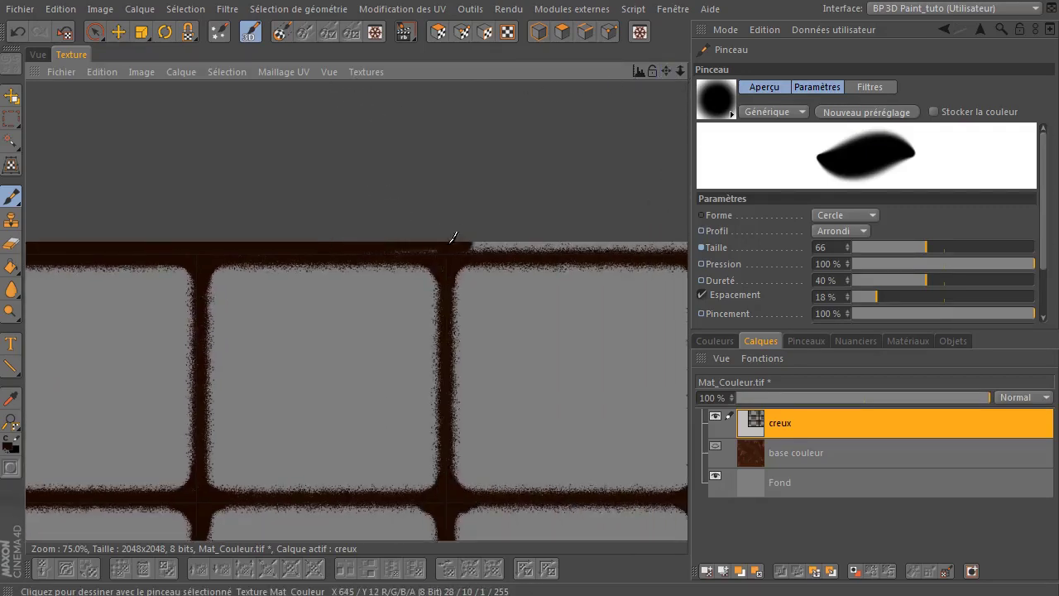
{"action": "left_click_drag", "start_coordinate": [667, 71], "coordinate": [439, 83]}
{"action": "left_click_drag", "start_coordinate": [238, 261], "coordinate": [428, 256]}
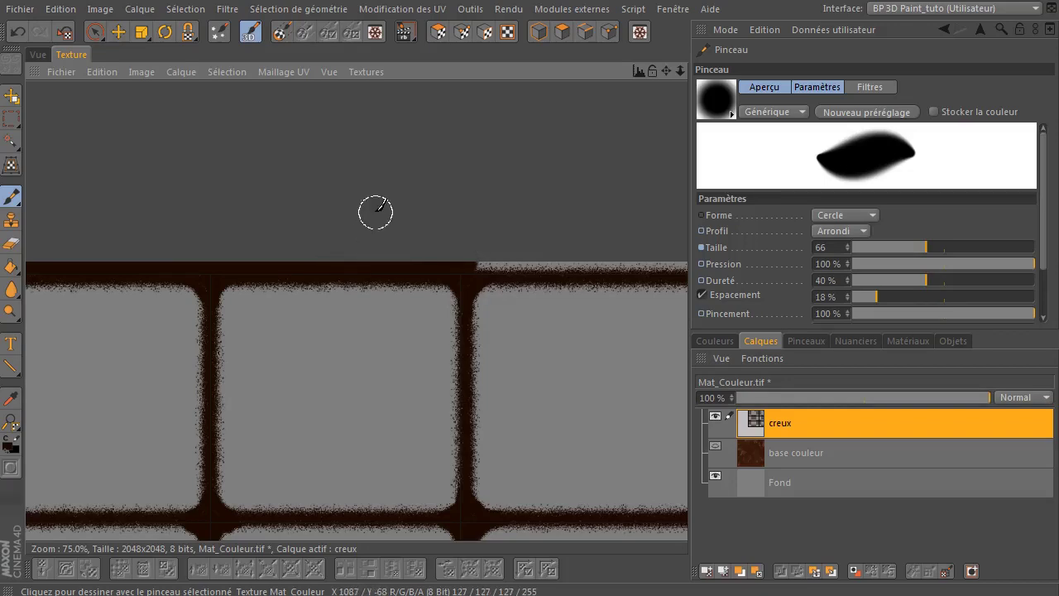
{"action": "left_click_drag", "start_coordinate": [485, 262], "coordinate": [688, 259]}
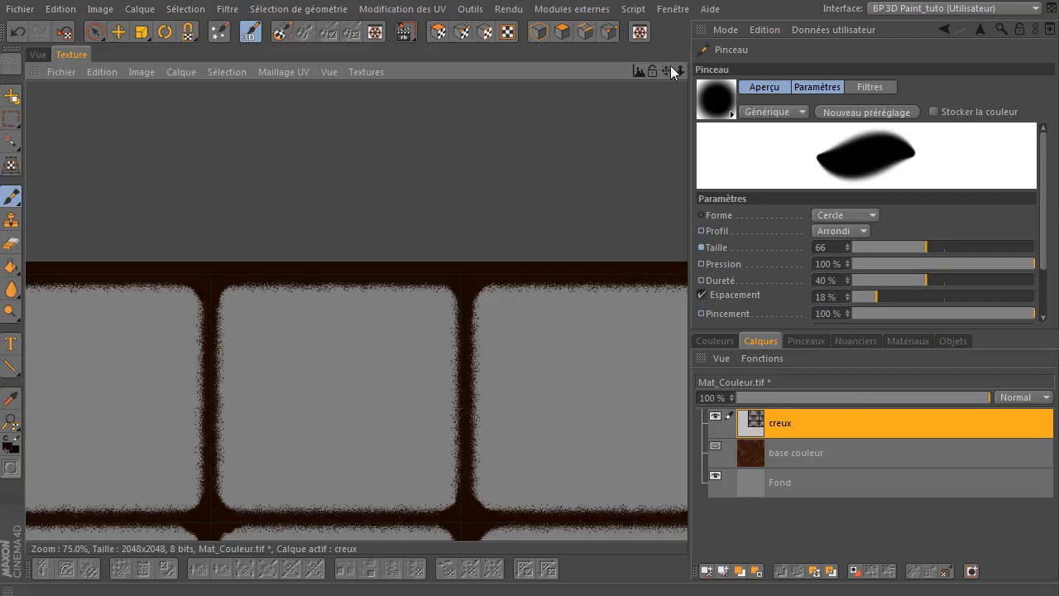
- Finish the top edge to the top-right corner and start darkening the right edge strip
{"action": "left_click_drag", "start_coordinate": [672, 73], "coordinate": [555, 58]}
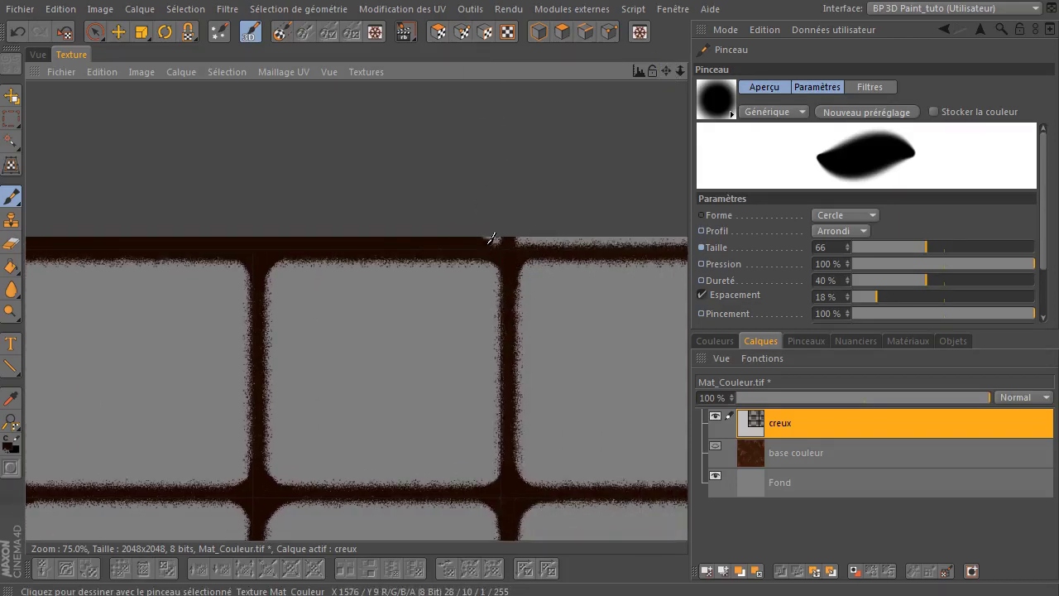
{"action": "left_click_drag", "start_coordinate": [538, 237], "coordinate": [674, 238]}
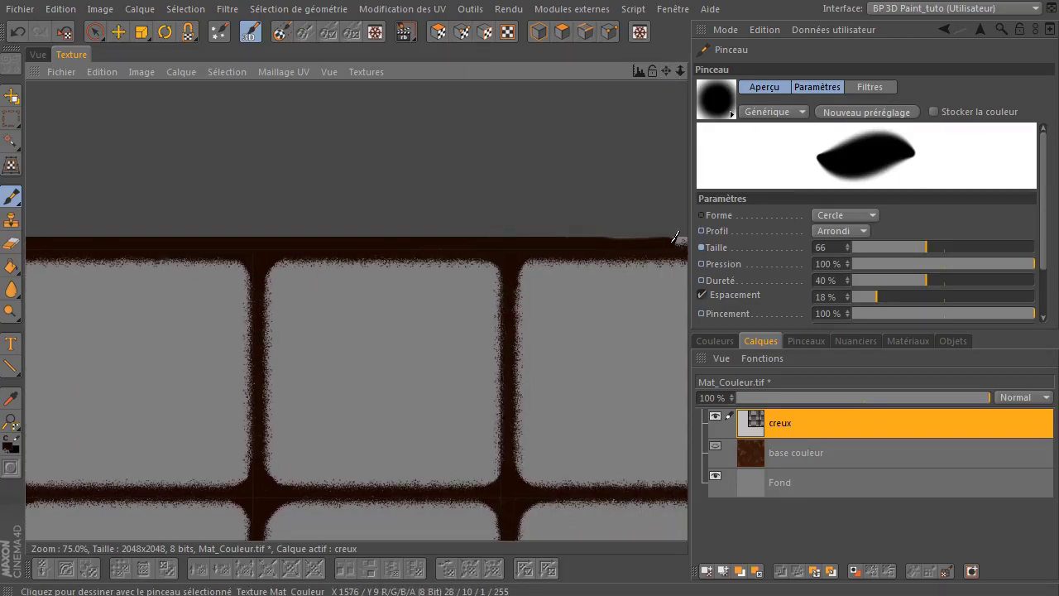
{"action": "left_click_drag", "start_coordinate": [667, 72], "coordinate": [454, 68]}
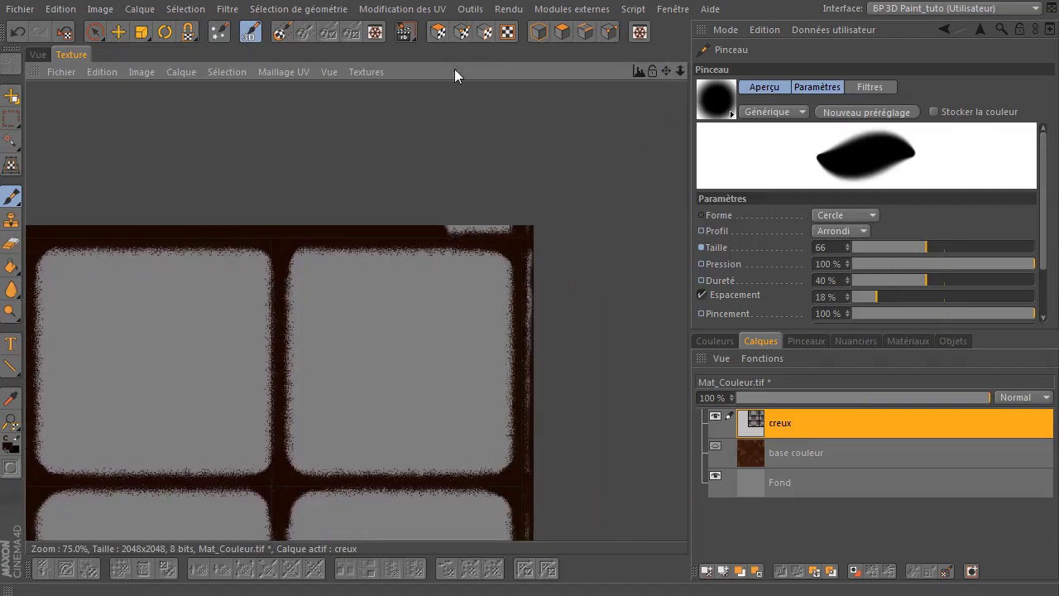
{"action": "left_click_drag", "start_coordinate": [464, 230], "coordinate": [513, 228]}
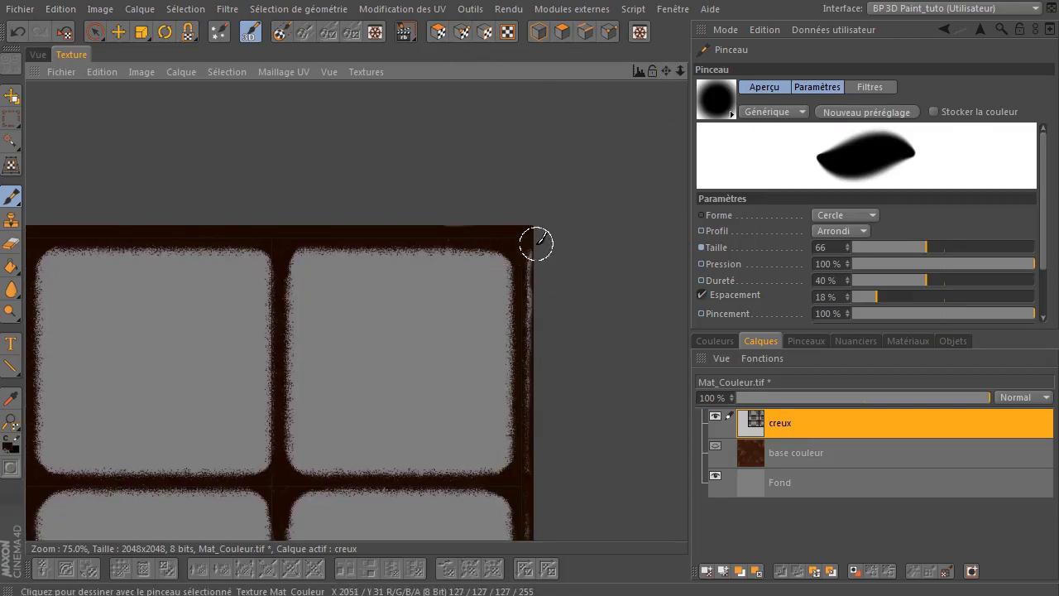
{"action": "left_click_drag", "start_coordinate": [534, 290], "coordinate": [535, 345]}
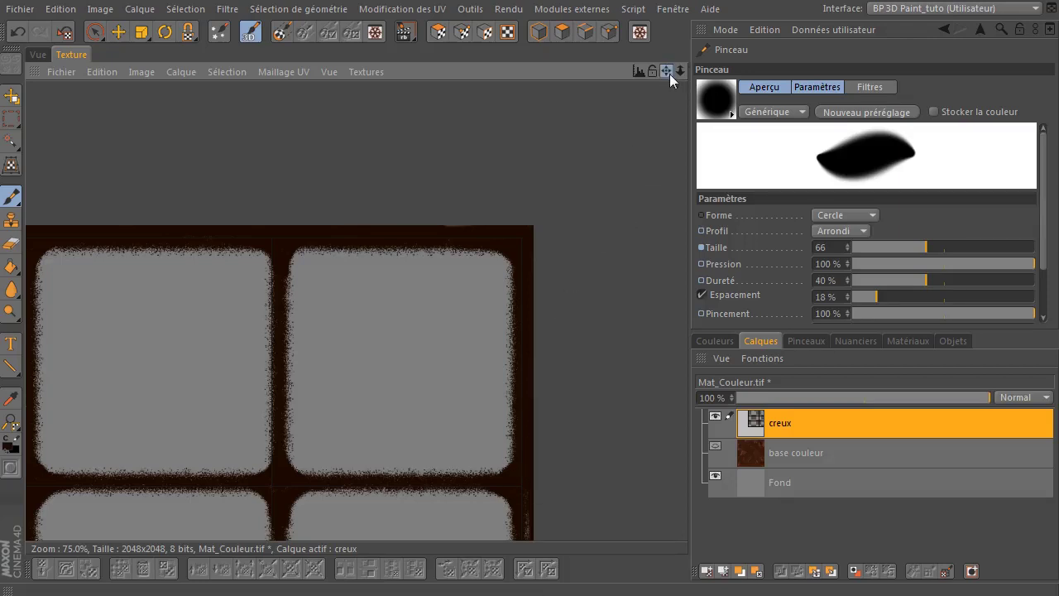
{"action": "left_click_drag", "start_coordinate": [669, 73], "coordinate": [671, 8]}
- Cover the remaining light patches down the texture's right edge with dark brown
{"action": "left_click_drag", "start_coordinate": [669, 71], "coordinate": [665, 37]}
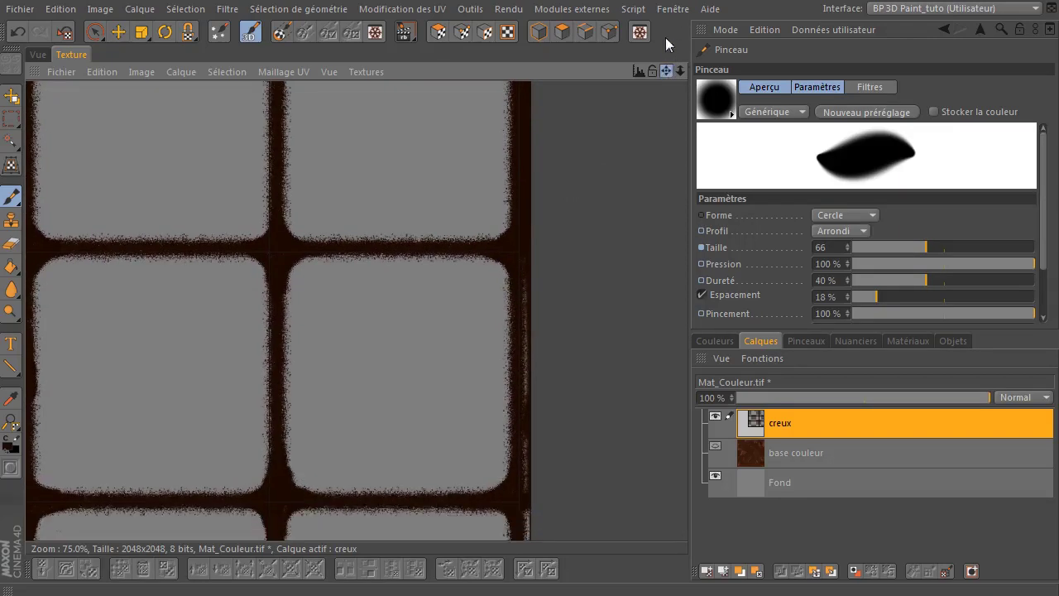
{"action": "left_click_drag", "start_coordinate": [527, 275], "coordinate": [529, 295]}
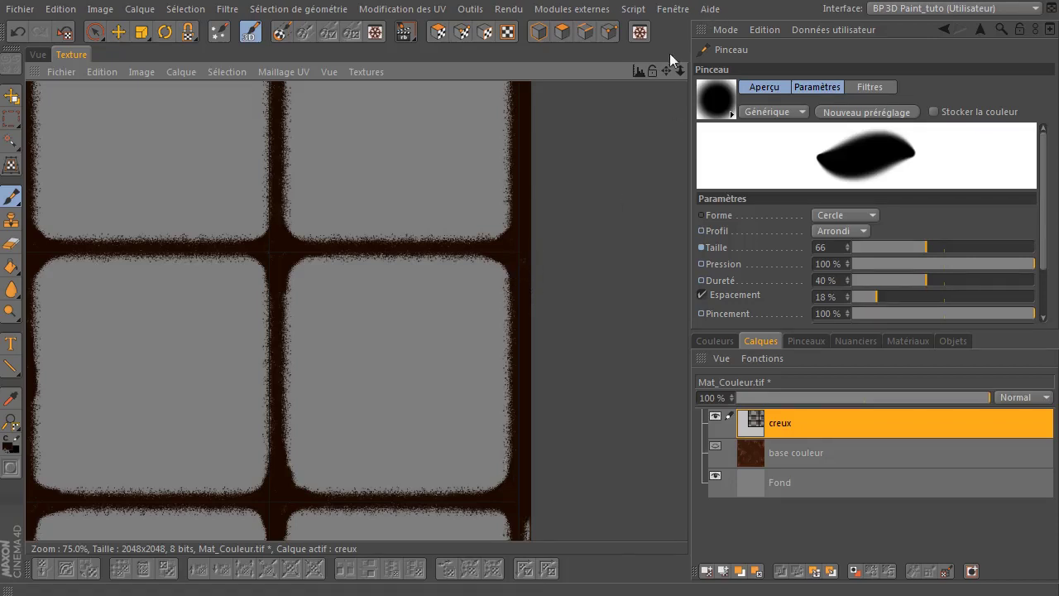
{"action": "mouse_move", "coordinate": [665, 74]}
{"action": "left_mouse_down"}
{"action": "mouse_move", "coordinate": [677, 7]}
{"action": "mouse_move", "coordinate": [666, 38]}
{"action": "left_mouse_up"}
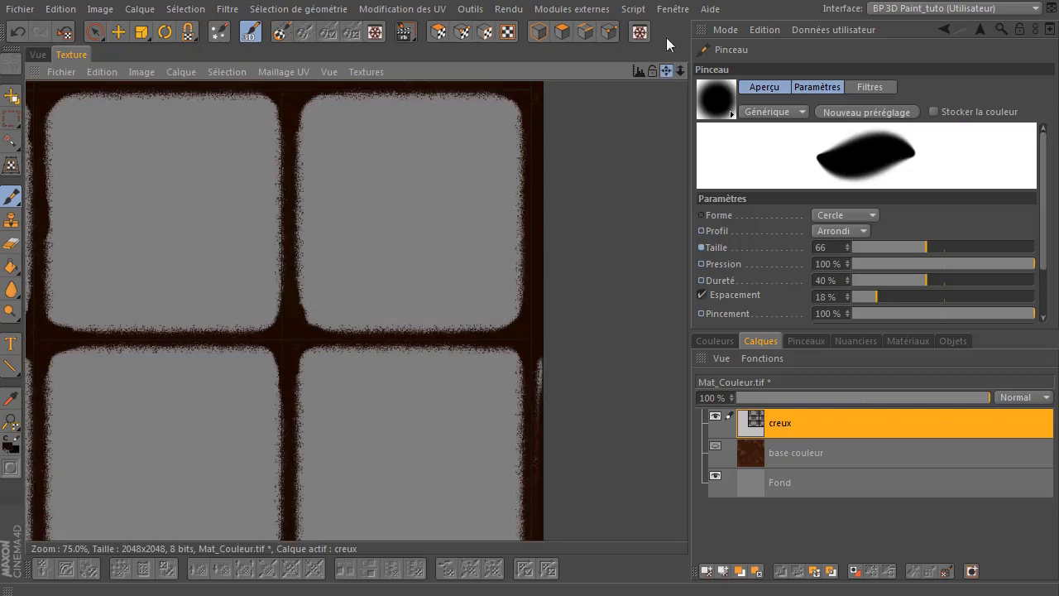
{"action": "mouse_move", "coordinate": [536, 327]}
{"action": "left_mouse_down"}
{"action": "mouse_move", "coordinate": [544, 284]}
{"action": "mouse_move", "coordinate": [543, 369]}
{"action": "left_mouse_up"}
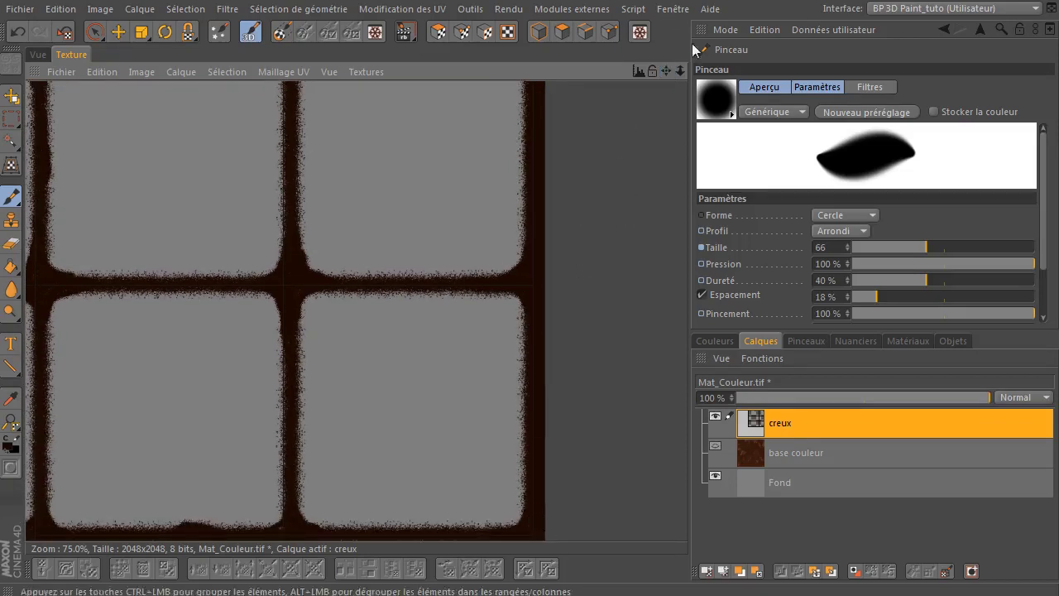
{"action": "mouse_move", "coordinate": [665, 72]}
{"action": "left_mouse_down"}
{"action": "mouse_move", "coordinate": [666, 30]}
{"action": "mouse_move", "coordinate": [603, 57]}
{"action": "mouse_move", "coordinate": [603, 34]}
{"action": "left_mouse_up"}
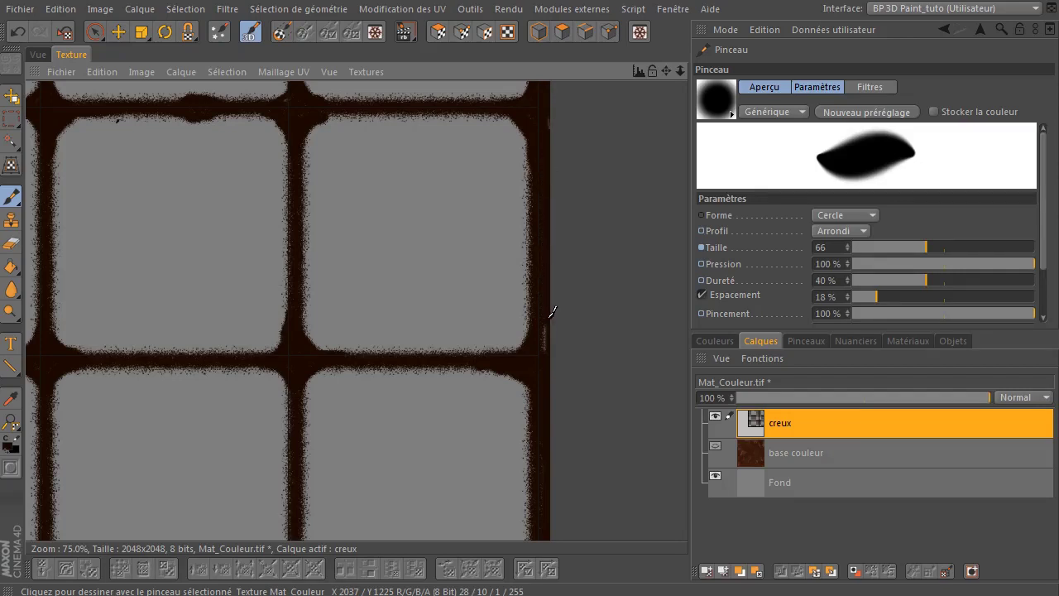
{"action": "mouse_move", "coordinate": [667, 71]}
{"action": "left_mouse_down"}
{"action": "mouse_move", "coordinate": [674, 31]}
{"action": "mouse_move", "coordinate": [664, 91]}
{"action": "mouse_move", "coordinate": [417, 418]}
{"action": "left_mouse_up"}
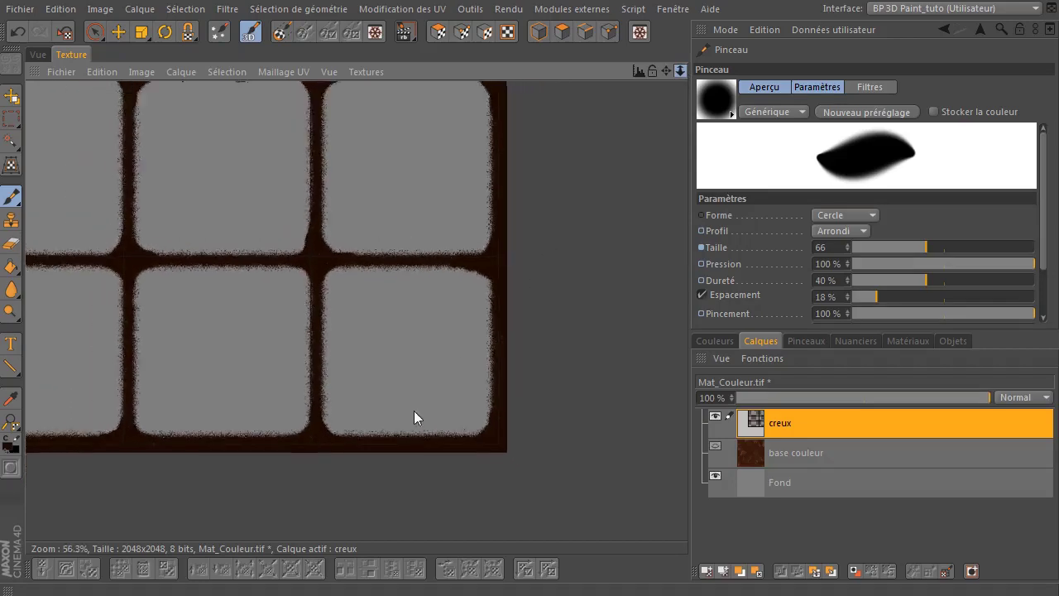
- Erase a stray dark mark inside a tile with the eraser at size 29, then shrink it back
{"action": "scroll", "coordinate": [560, 235], "scroll_direction": "down", "scroll_amount": 1}
{"action": "scroll", "coordinate": [567, 227], "scroll_direction": "down", "scroll_amount": 1}
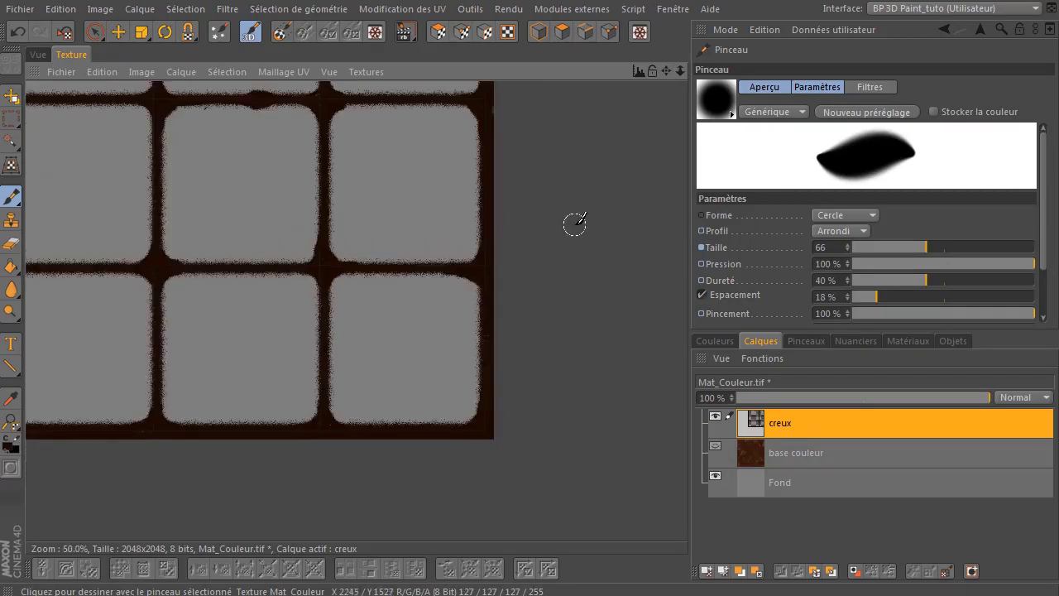
{"action": "scroll", "coordinate": [572, 220], "scroll_direction": "down", "scroll_amount": 3}
{"action": "scroll", "coordinate": [579, 207], "scroll_direction": "down", "scroll_amount": 3}
{"action": "scroll", "coordinate": [542, 222], "scroll_direction": "up", "scroll_amount": 6}
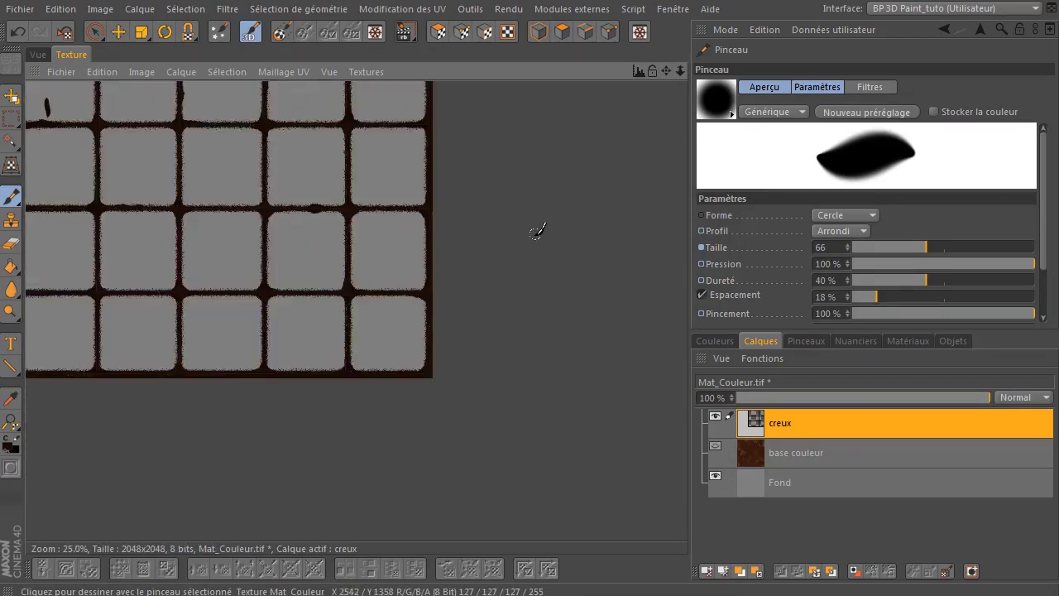
{"action": "left_click_drag", "start_coordinate": [666, 72], "coordinate": [673, 215]}
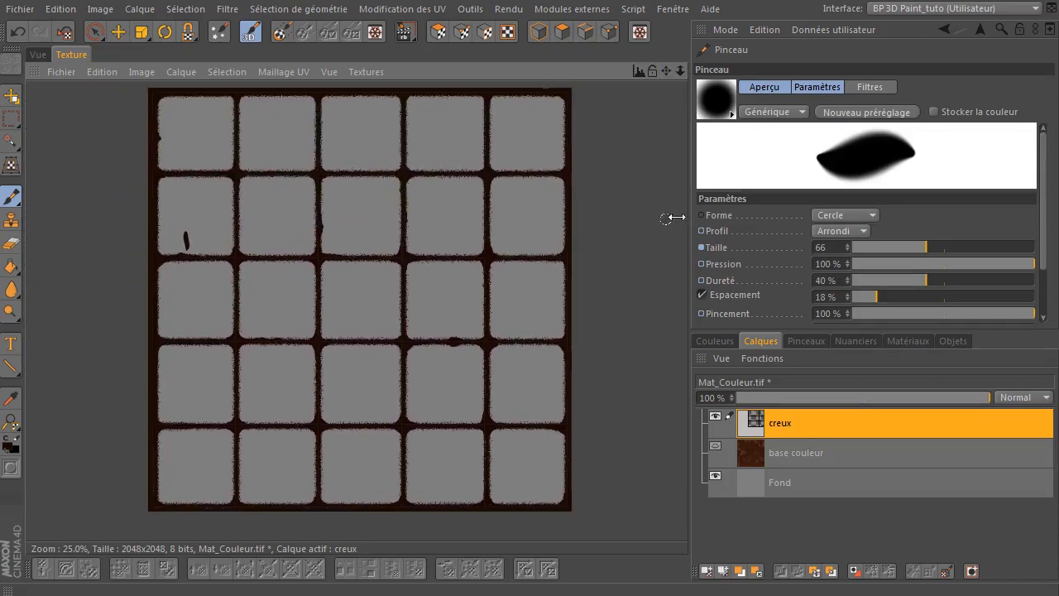
{"action": "left_click", "coordinate": [11, 243]}
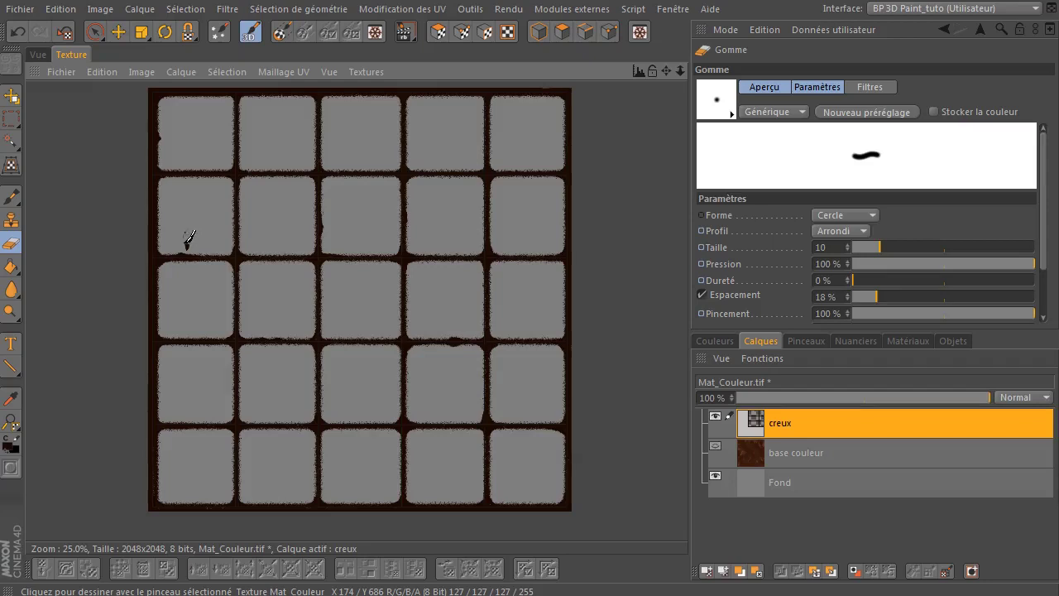
{"action": "scroll", "coordinate": [206, 226], "scroll_direction": "up", "scroll_amount": 3}
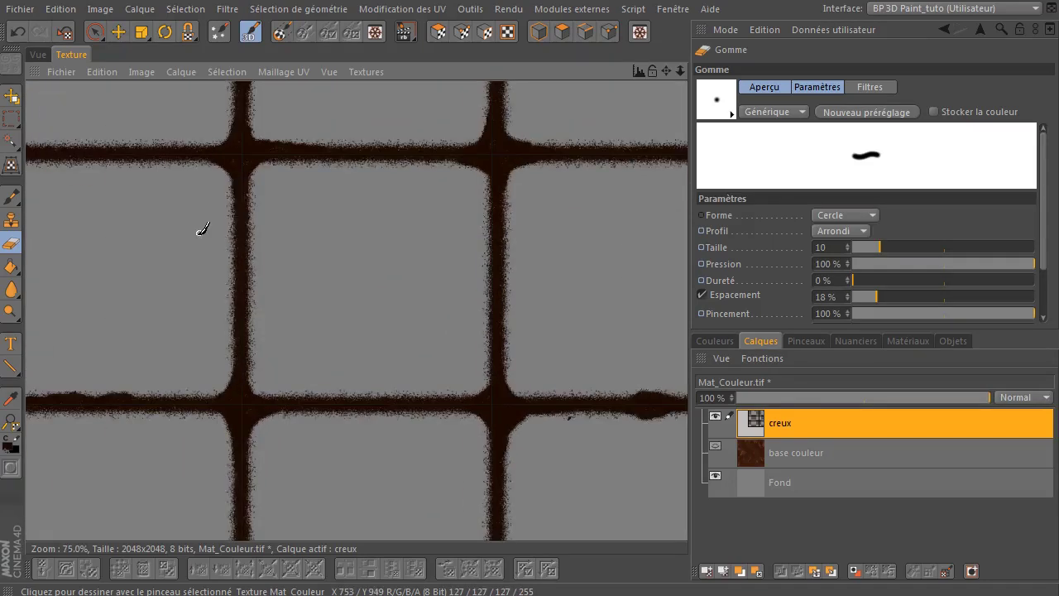
{"action": "scroll", "coordinate": [201, 229], "scroll_direction": "down", "scroll_amount": 1}
{"action": "left_click_drag", "start_coordinate": [664, 71], "coordinate": [752, 173]}
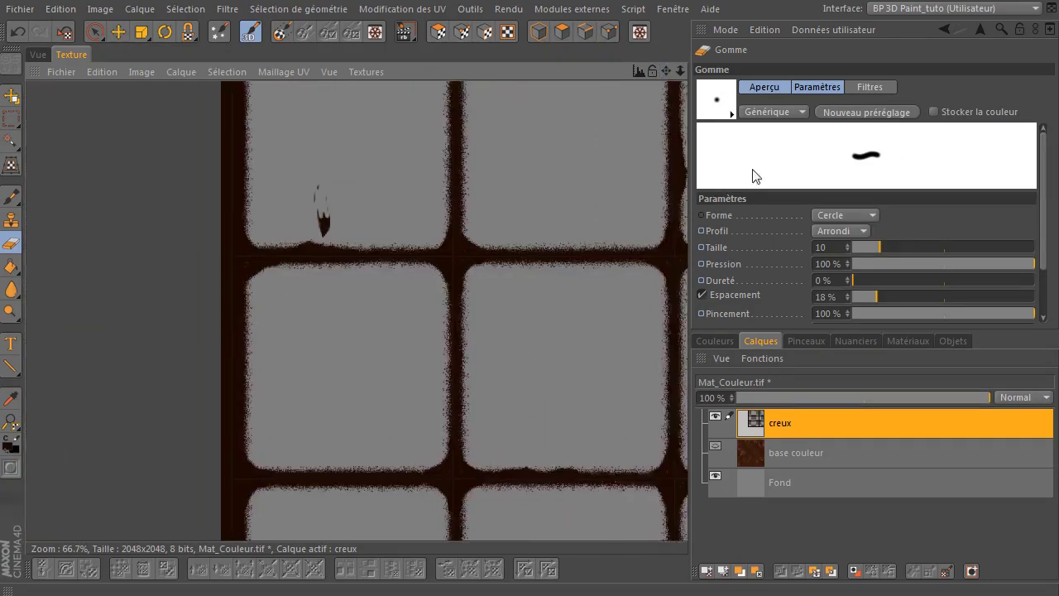
{"action": "left_click", "coordinate": [903, 246]}
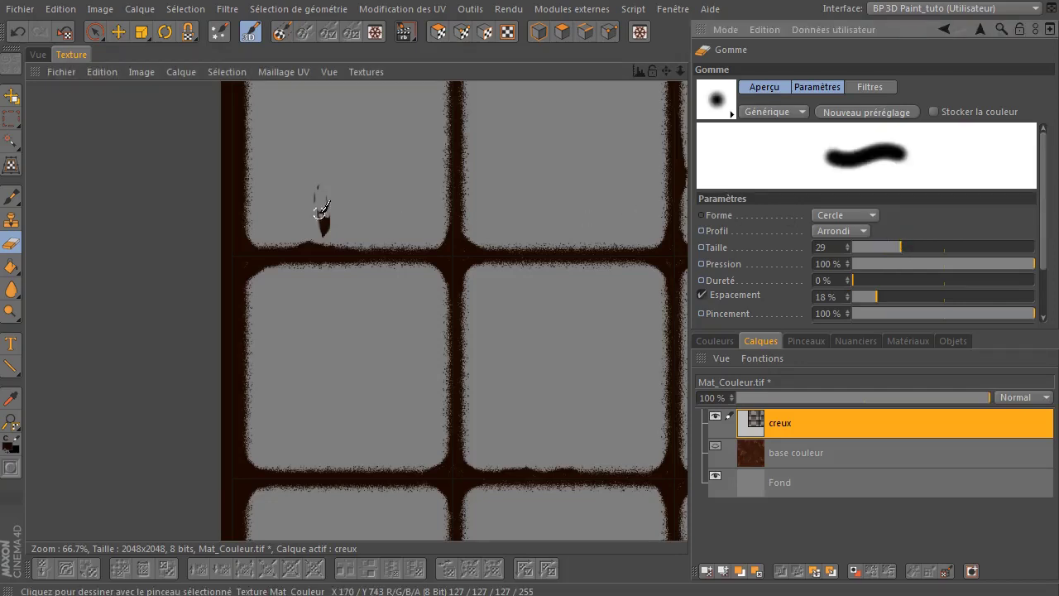
{"action": "left_click_drag", "start_coordinate": [322, 214], "coordinate": [334, 222]}
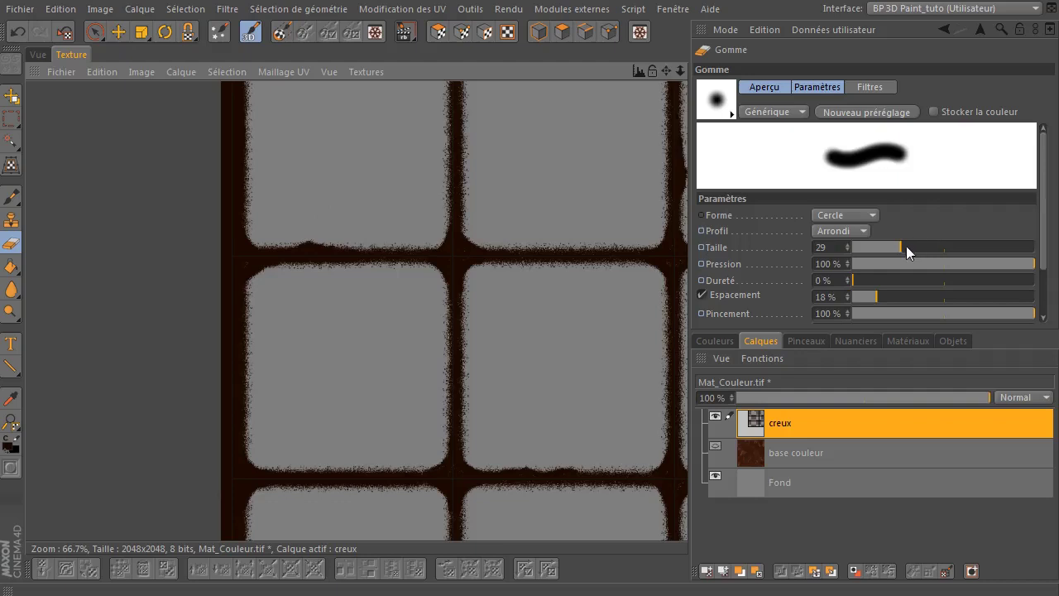
{"action": "left_click_drag", "start_coordinate": [906, 245], "coordinate": [878, 246]}
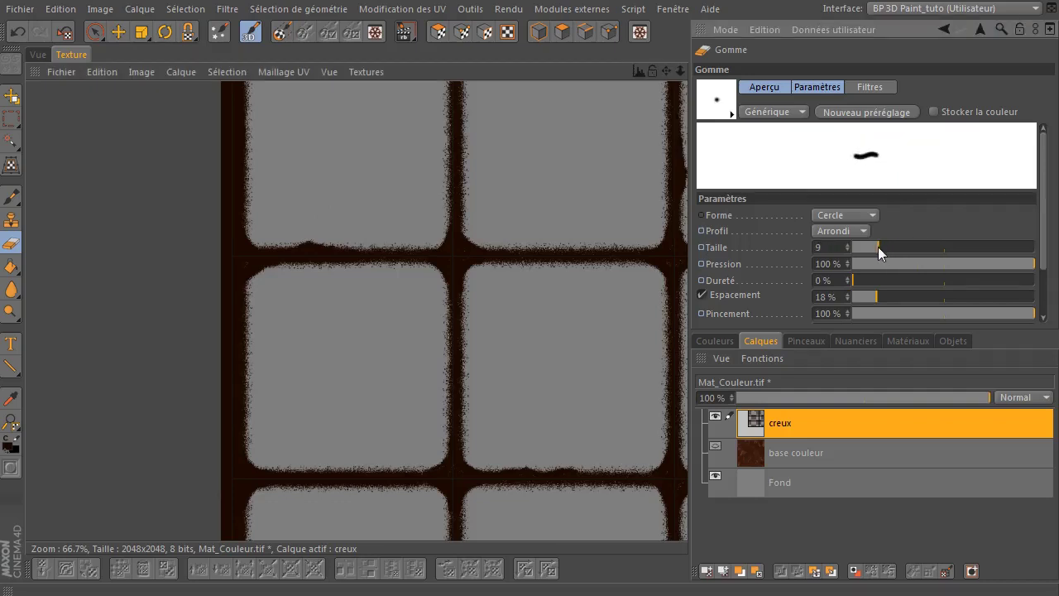
- Return to the brush, fit the whole 5×5 tile grid in view, and open the Fichier menu
{"action": "left_click", "coordinate": [12, 196]}
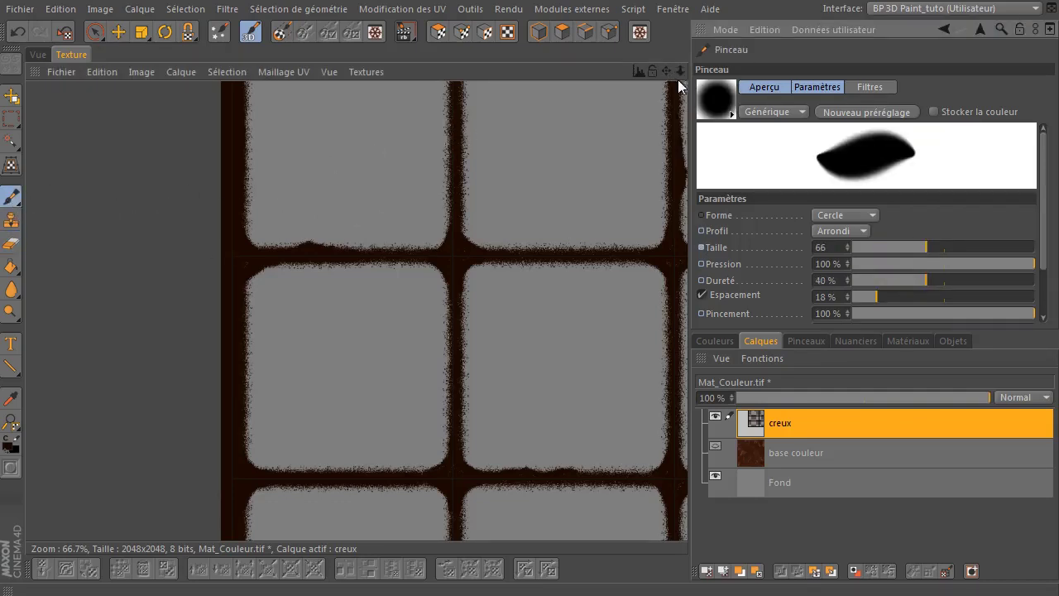
{"action": "left_click_drag", "start_coordinate": [677, 70], "coordinate": [154, 505]}
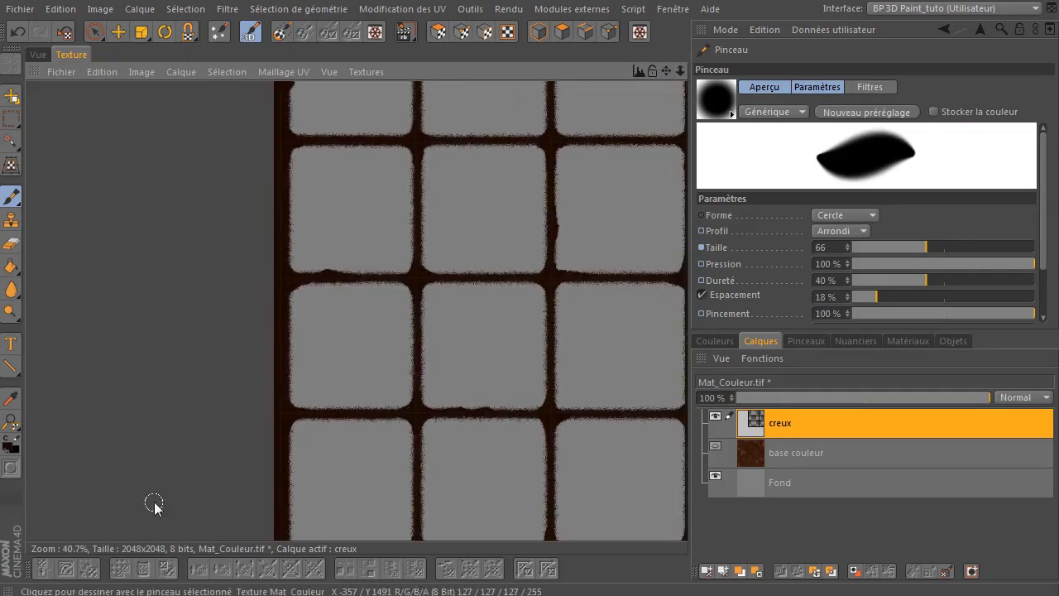
{"action": "left_click_drag", "start_coordinate": [680, 71], "coordinate": [345, 295]}
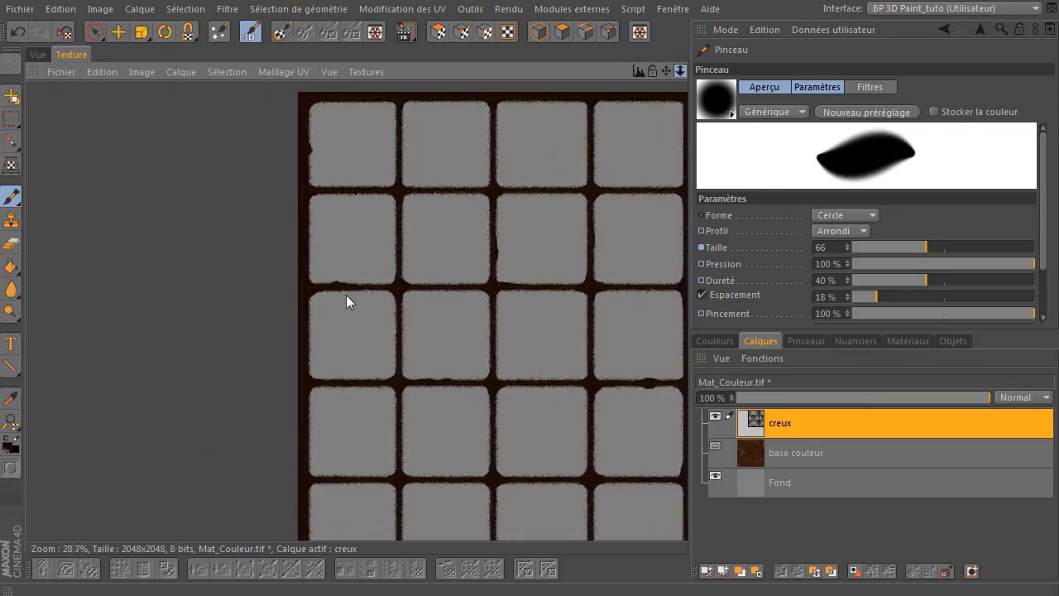
{"action": "left_click_drag", "start_coordinate": [668, 77], "coordinate": [491, 52]}
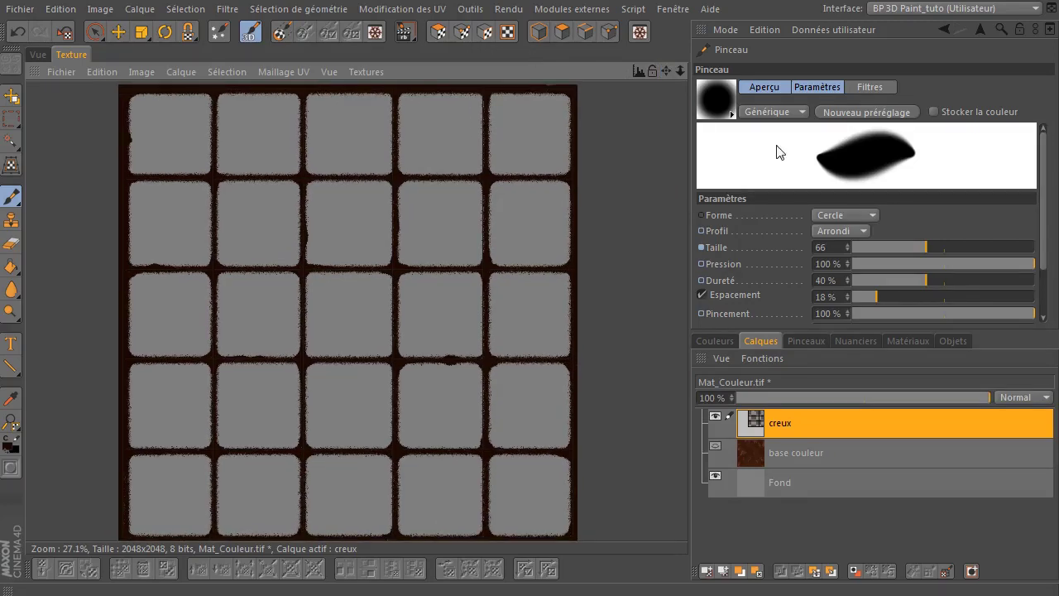
{"action": "left_click", "coordinate": [63, 72]}
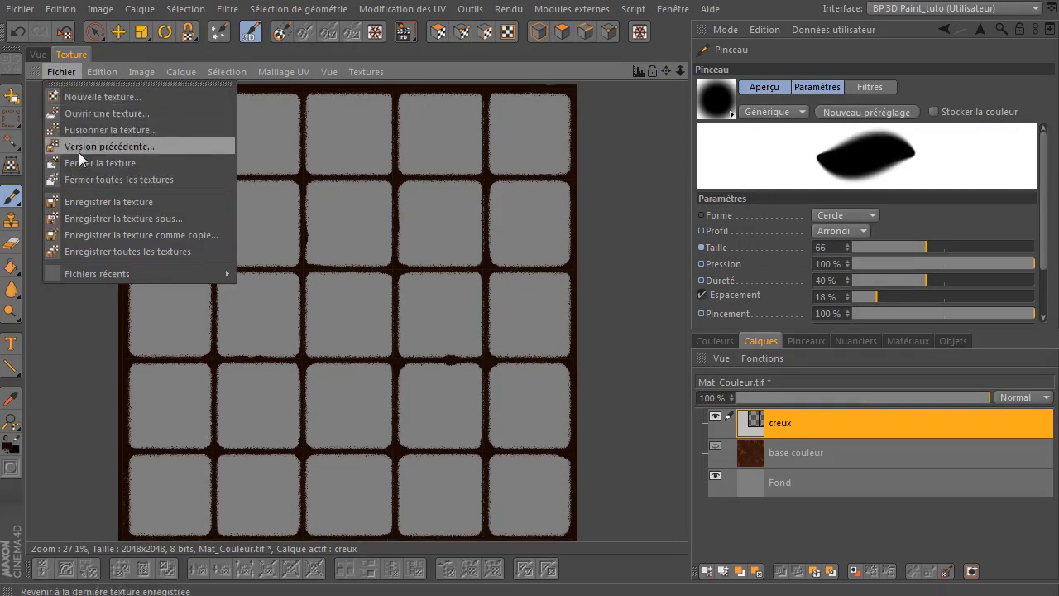
- Save the Mat_Couleur texture and render a top-down preview of the plane in the 3D view
{"action": "left_click", "coordinate": [73, 202]}
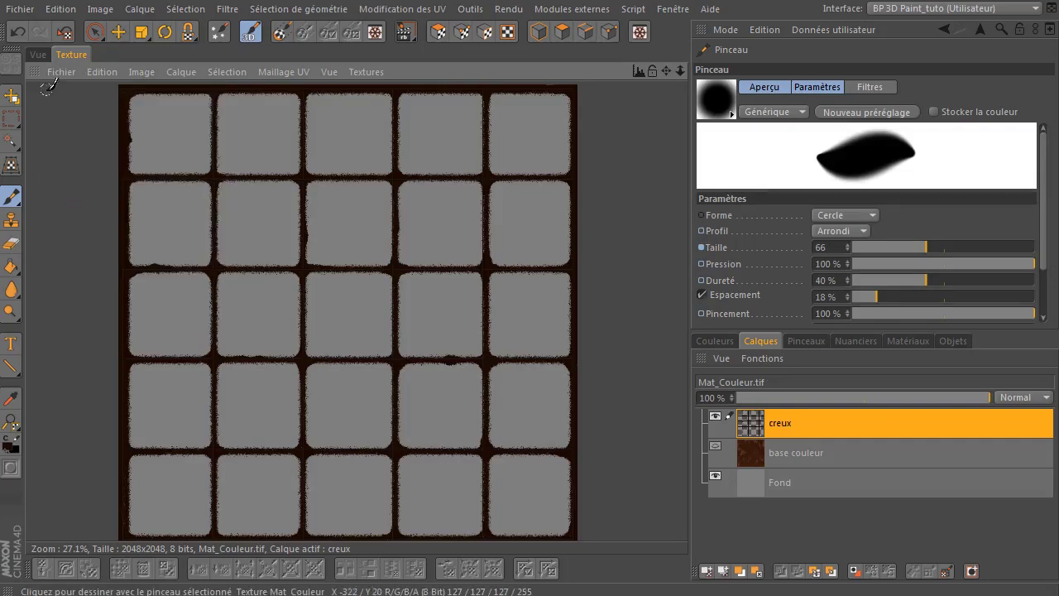
{"action": "left_click", "coordinate": [38, 54]}
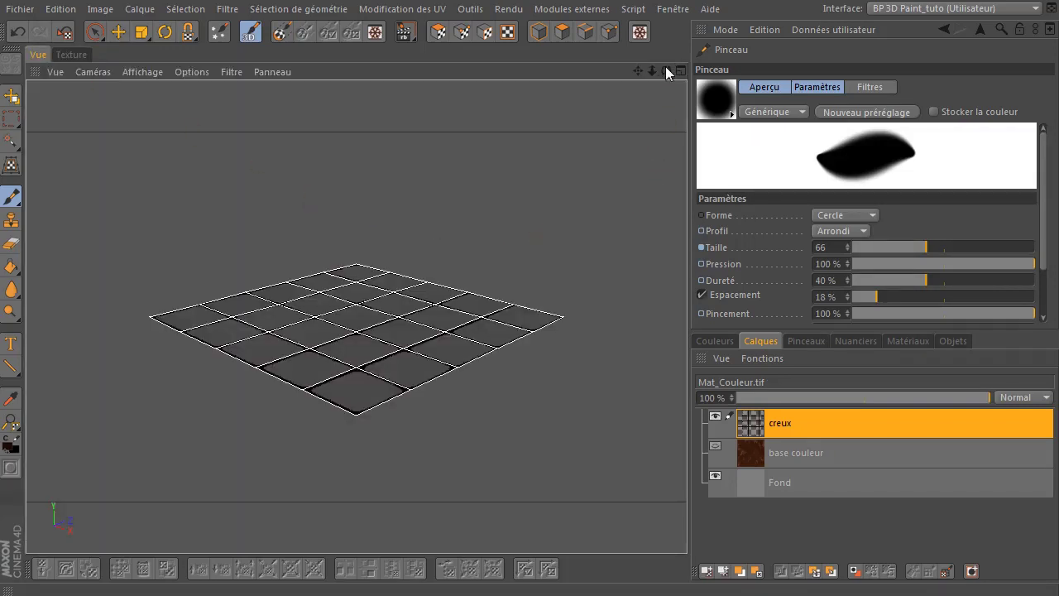
{"action": "left_click_drag", "start_coordinate": [666, 71], "coordinate": [654, 91]}
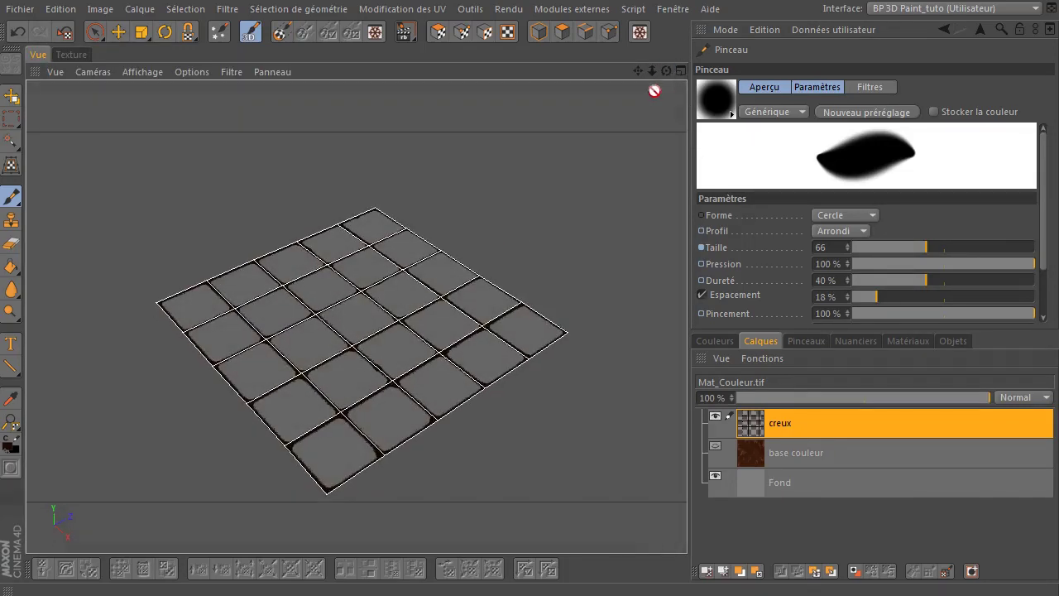
{"action": "key", "text": "ctrl+r"}
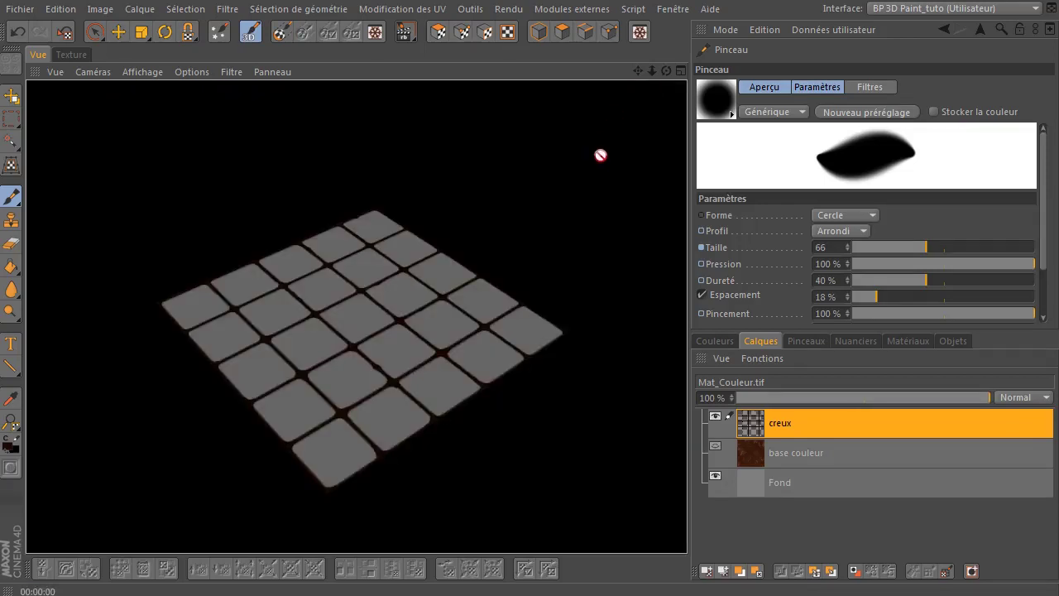
- Re-enable the base couleur layer and render a close-up of the brown tiles with dark grooves
{"action": "left_click", "coordinate": [715, 447]}
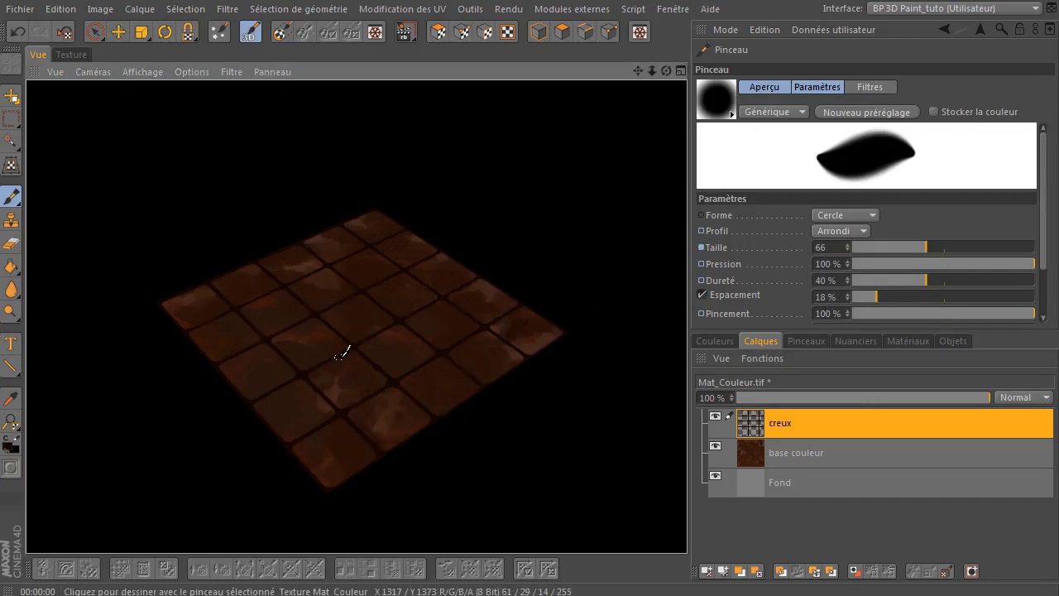
{"action": "scroll", "coordinate": [338, 355], "scroll_direction": "up", "scroll_amount": 3}
{"action": "scroll", "coordinate": [288, 319], "scroll_direction": "up", "scroll_amount": 3}
{"action": "left_click_drag", "start_coordinate": [288, 319], "coordinate": [406, 201], "text": "alt"}
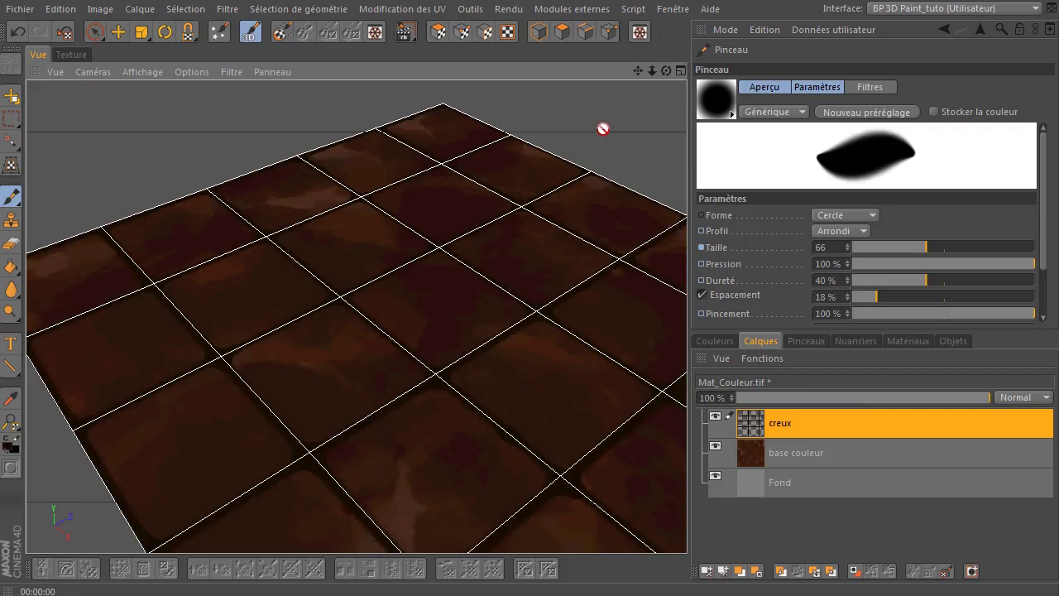
{"action": "key", "text": "ctrl+r"}
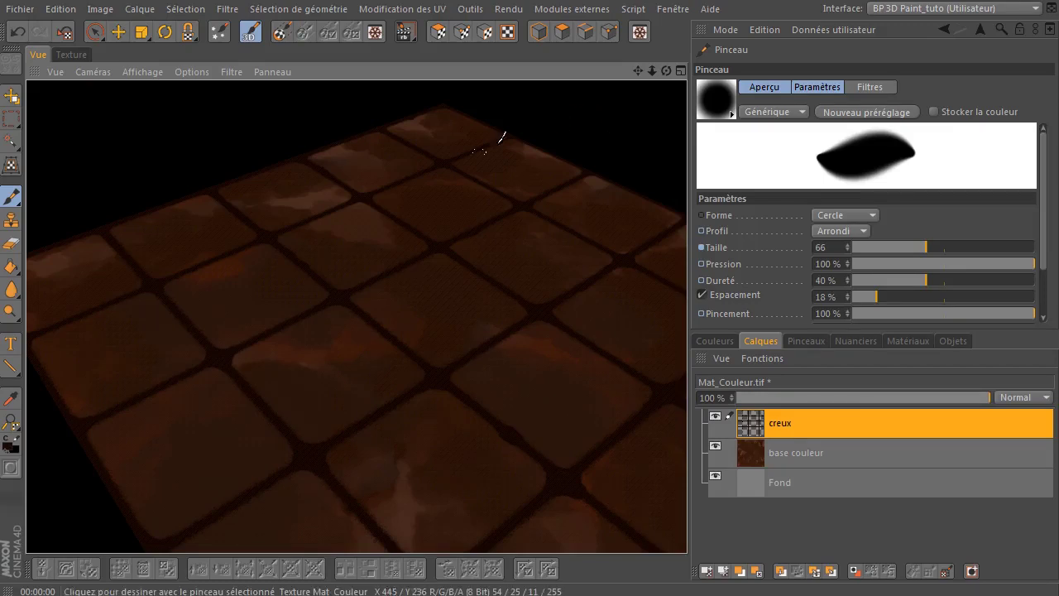
{"action": "left_click", "coordinate": [80, 53]}
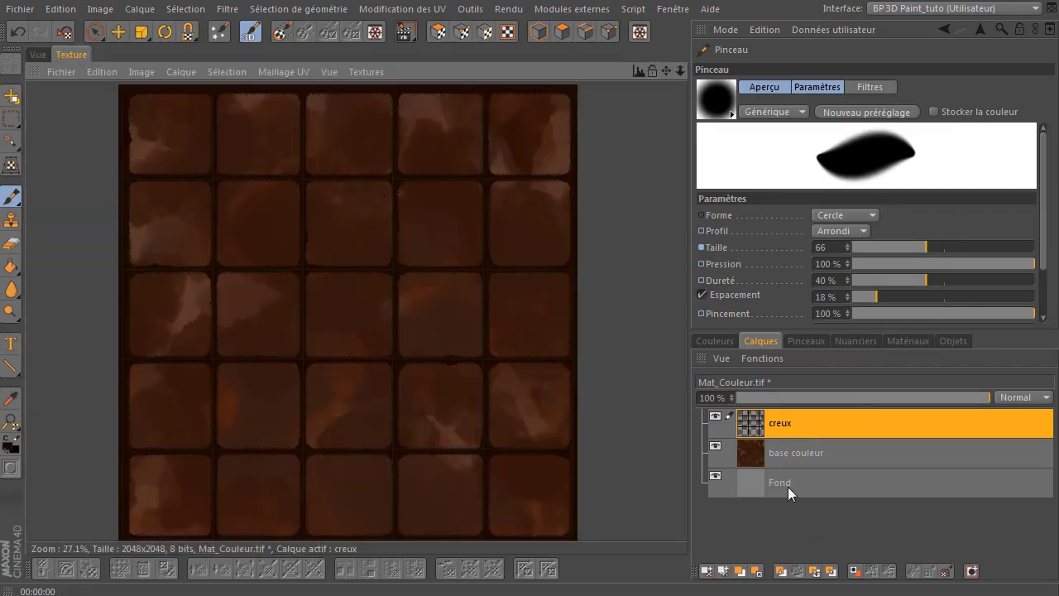
- Add a new layer above creux, rename it 'ombre', and bring up the colour picker
{"action": "left_click", "coordinate": [707, 571]}
{"action": "double_click", "coordinate": [776, 421]}
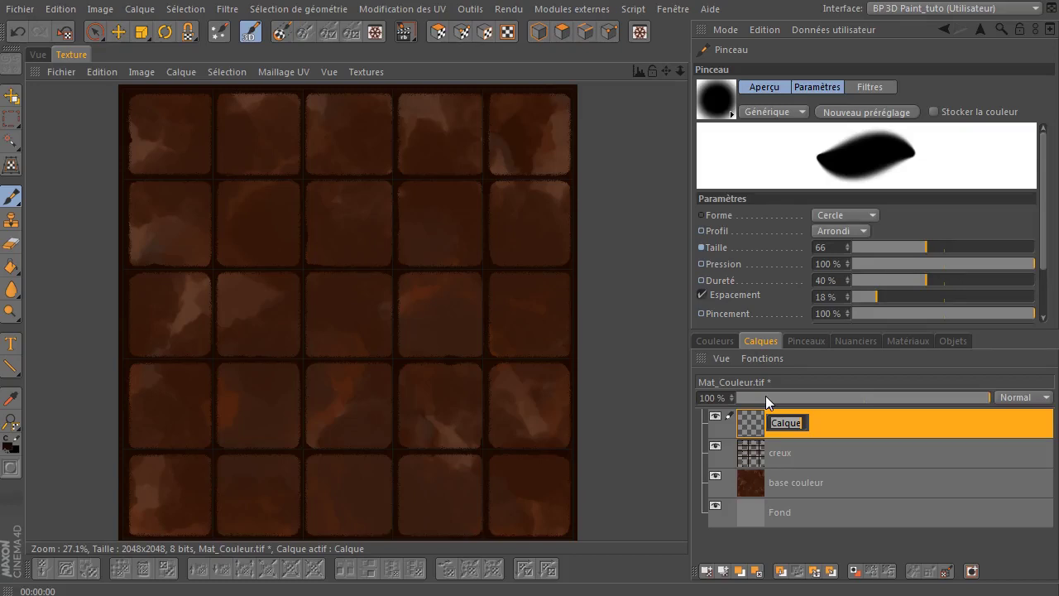
{"action": "type", "text": "ombre"}
{"action": "key", "text": "Return"}
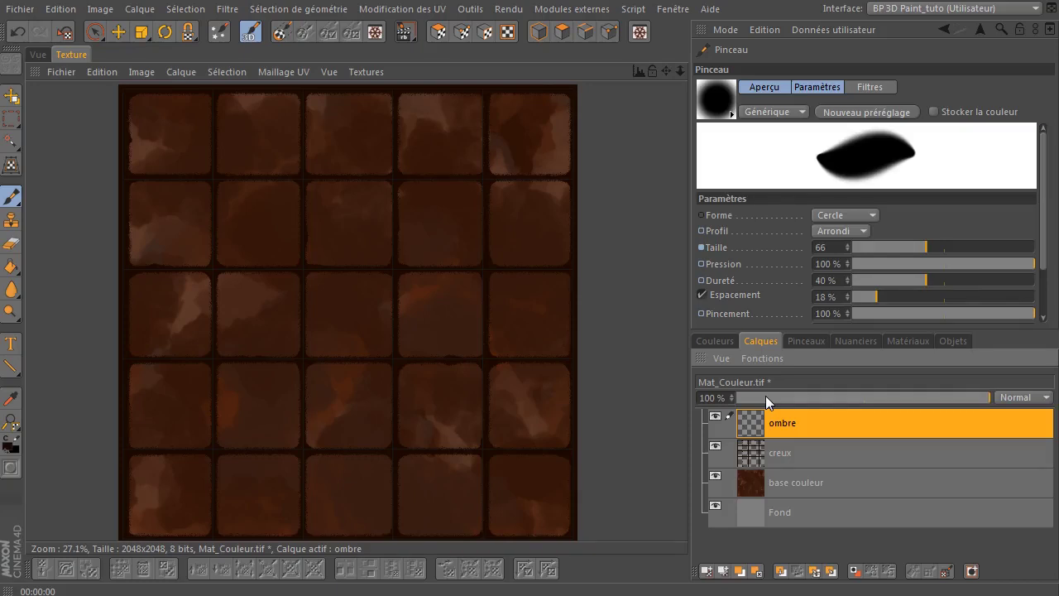
{"action": "left_click", "coordinate": [719, 341]}
- Pick a slightly darker muted greyish-brown paint colour and set the brush size to 135
{"action": "left_click_drag", "start_coordinate": [808, 501], "coordinate": [753, 498]}
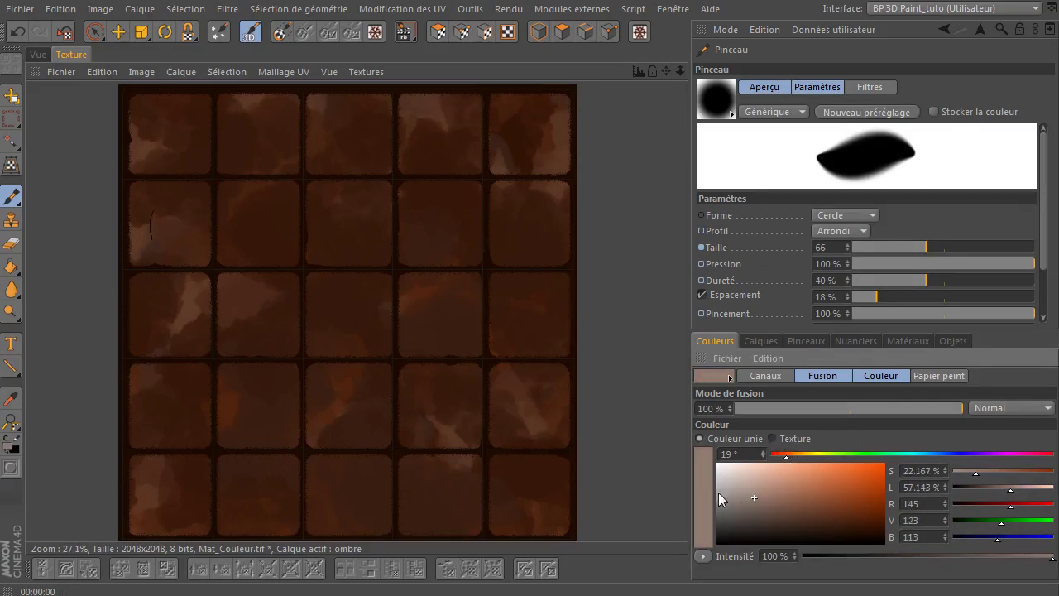
{"action": "left_click", "coordinate": [757, 503]}
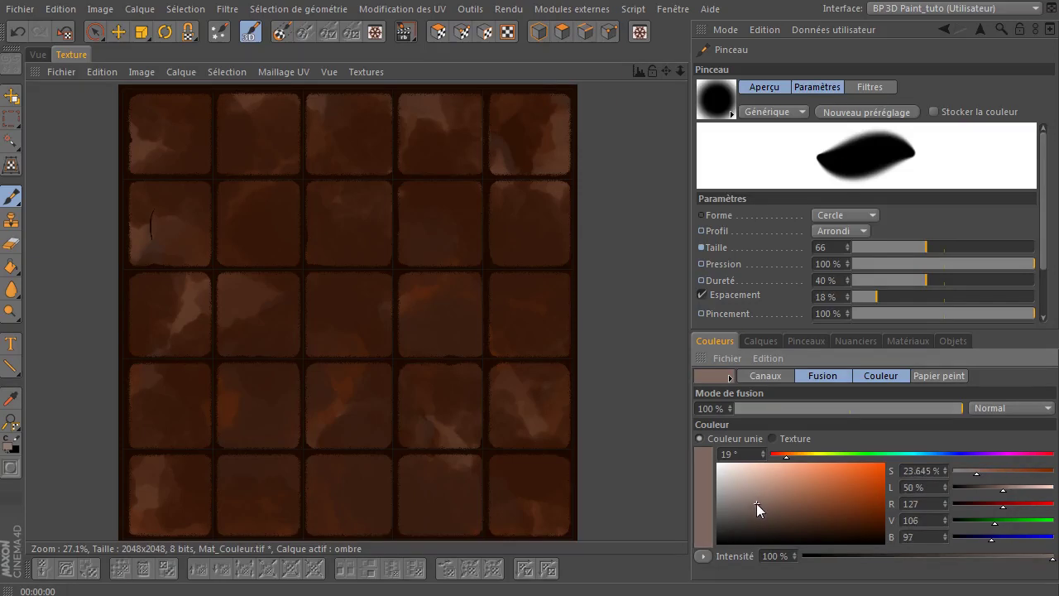
{"action": "left_click", "coordinate": [760, 341]}
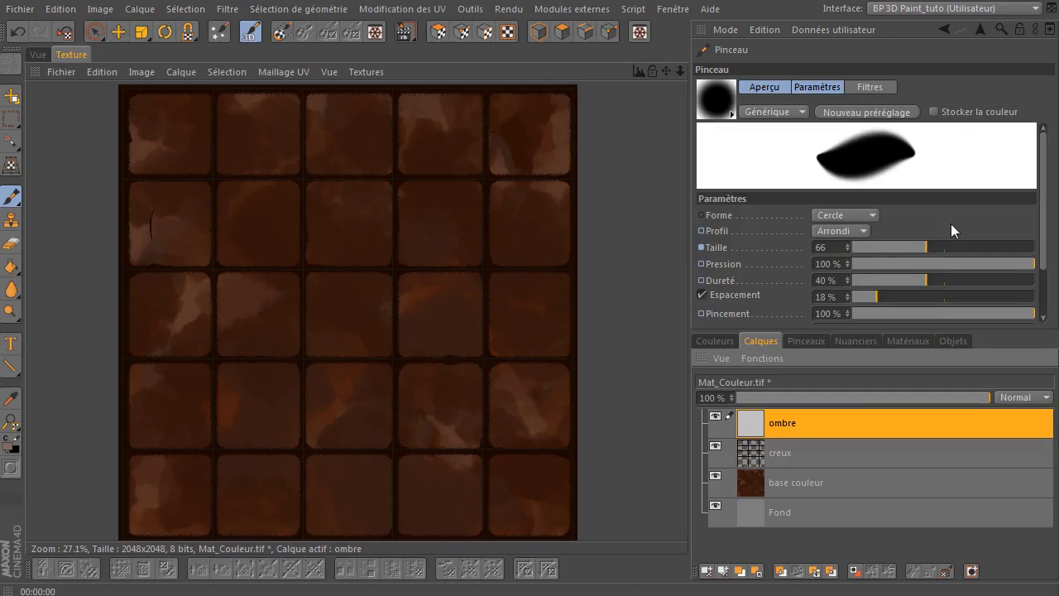
{"action": "left_click", "coordinate": [959, 247]}
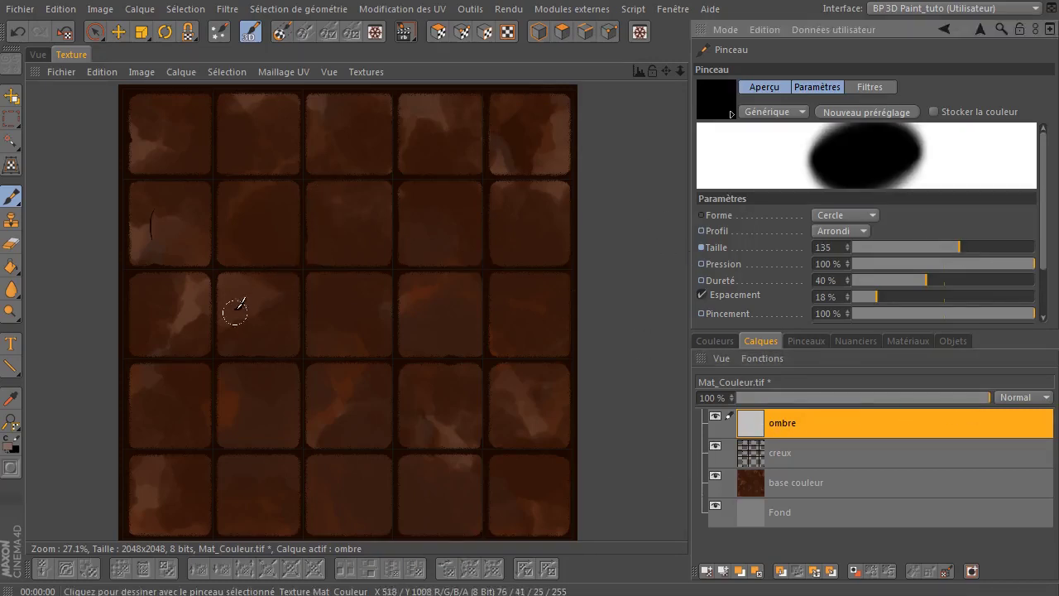
- Paint a long pale diagonal test stroke across the tiles on ombre, then try its opacity slider
{"action": "left_click_drag", "start_coordinate": [207, 346], "coordinate": [533, 162]}
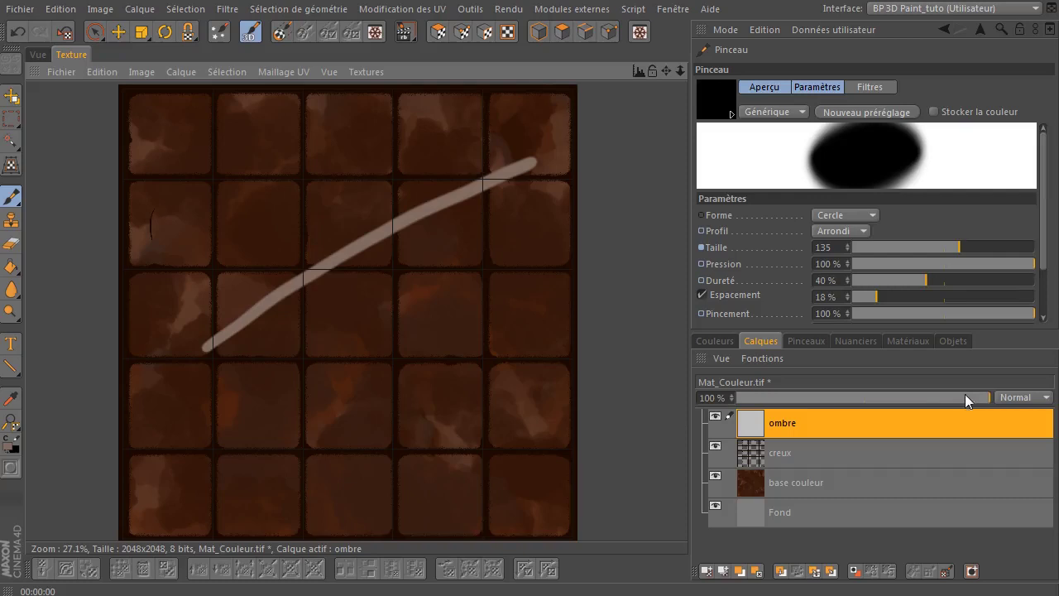
{"action": "mouse_move", "coordinate": [974, 400]}
{"action": "left_mouse_down"}
{"action": "mouse_move", "coordinate": [751, 399]}
{"action": "mouse_move", "coordinate": [991, 399]}
{"action": "left_mouse_up"}
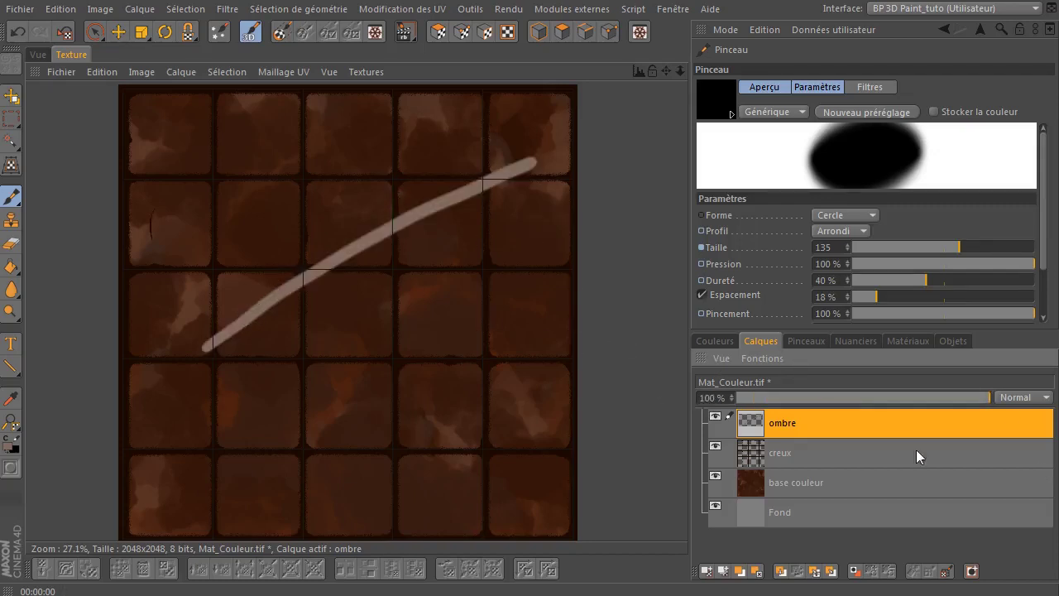
{"action": "left_click", "coordinate": [1019, 400]}
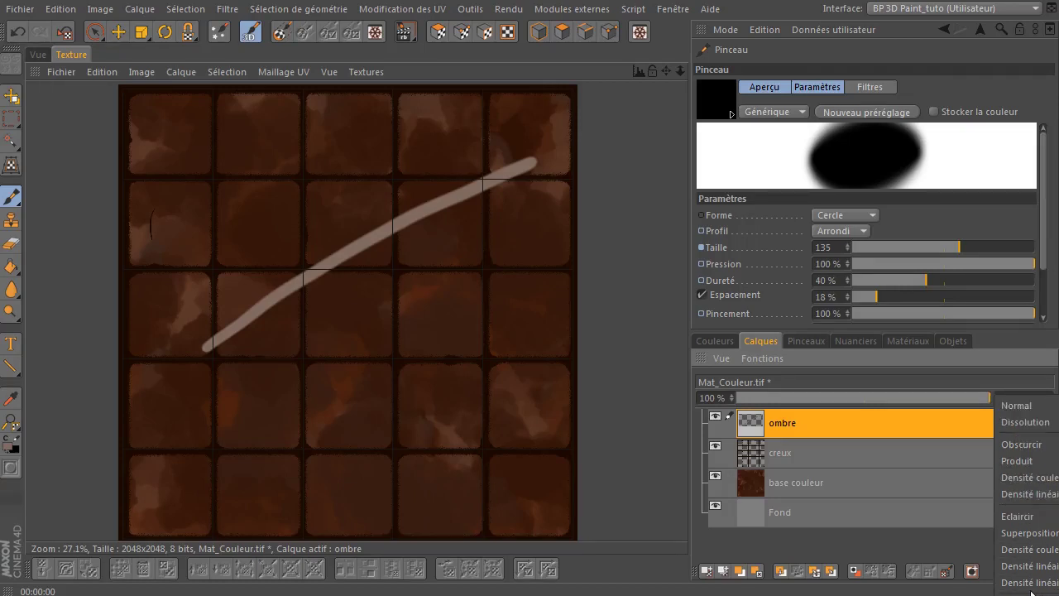
{"action": "left_click", "coordinate": [676, 369]}
{"action": "left_click_drag", "start_coordinate": [687, 360], "coordinate": [573, 362]}
{"action": "left_click", "coordinate": [1014, 397]}
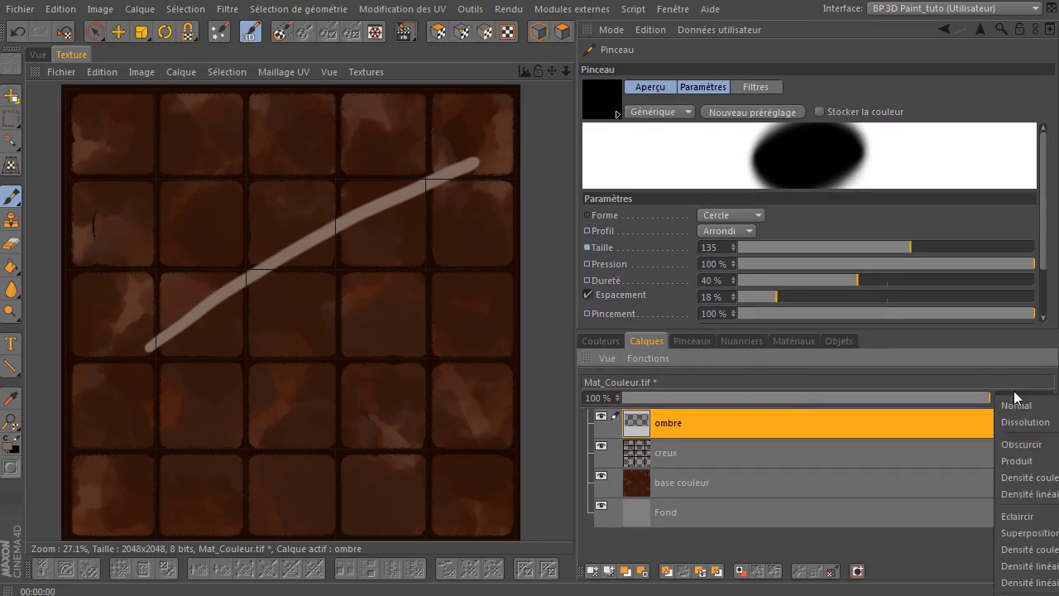
{"action": "left_click", "coordinate": [578, 370]}
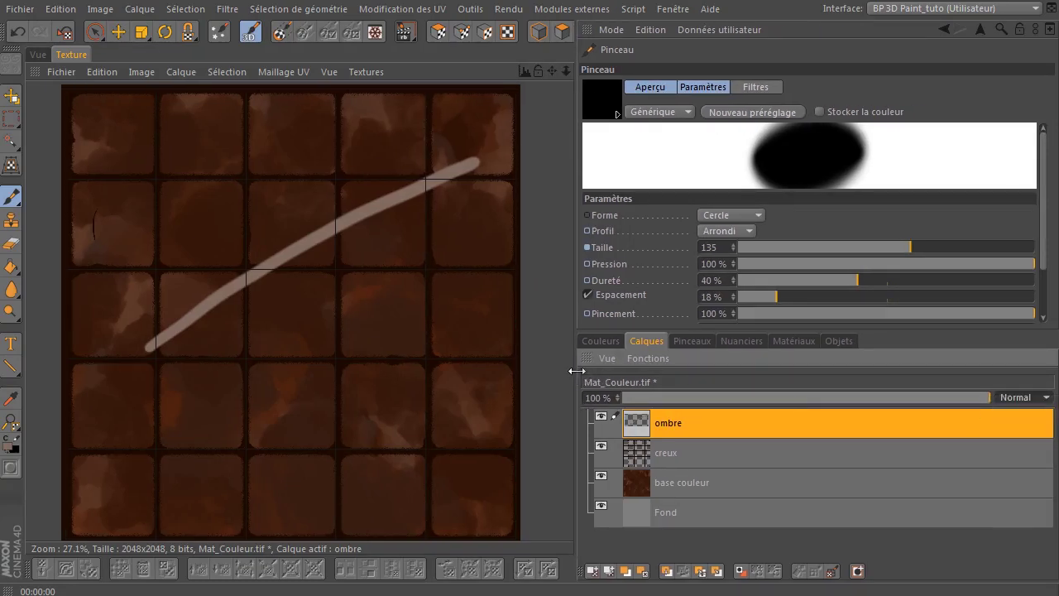
{"action": "left_click_drag", "start_coordinate": [576, 372], "coordinate": [714, 375]}
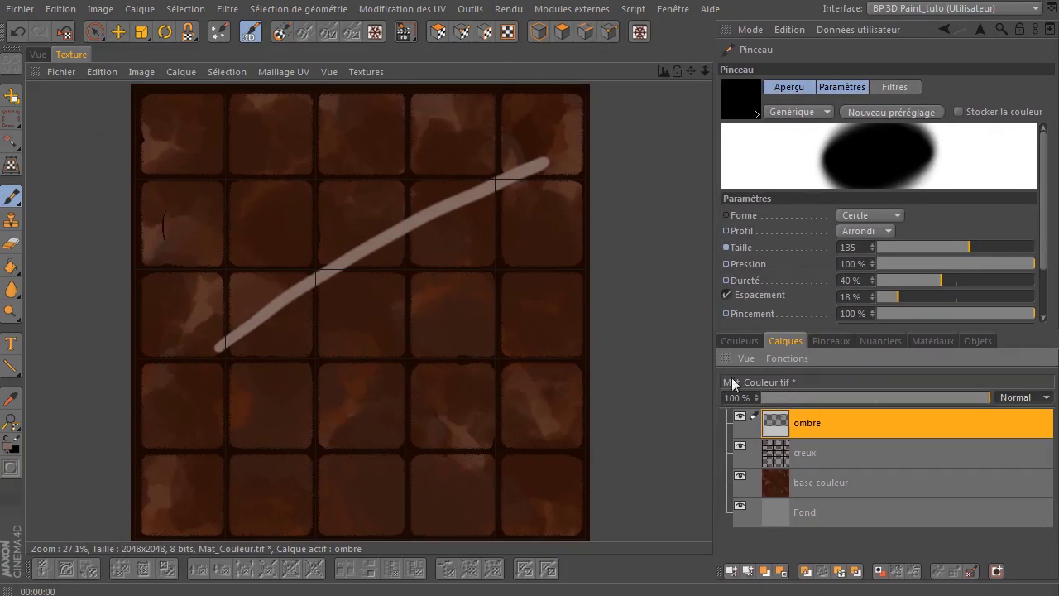
{"action": "left_click", "coordinate": [1026, 398]}
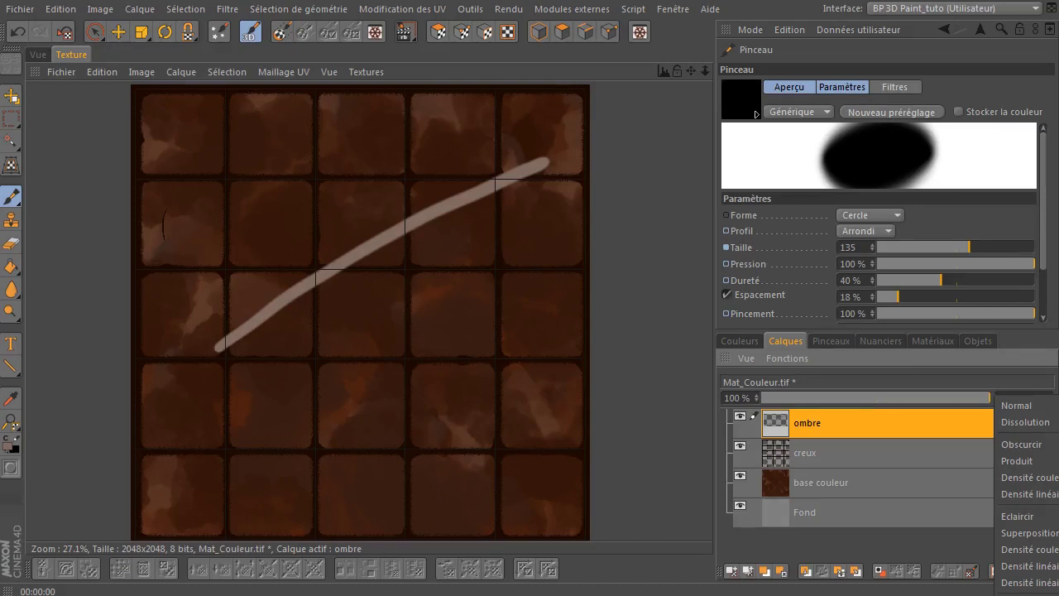
{"action": "key", "text": "Escape"}
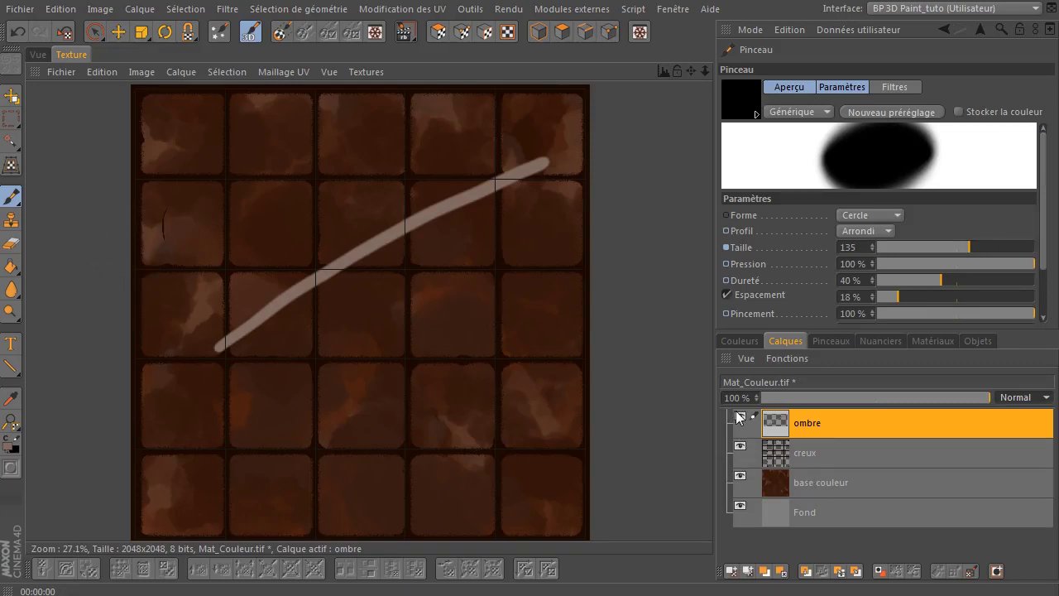
- Compare with ombre toggled off and on, then erase the small dark mark on a left-column tile
{"action": "left_click", "coordinate": [740, 417]}
{"action": "left_click", "coordinate": [740, 417]}
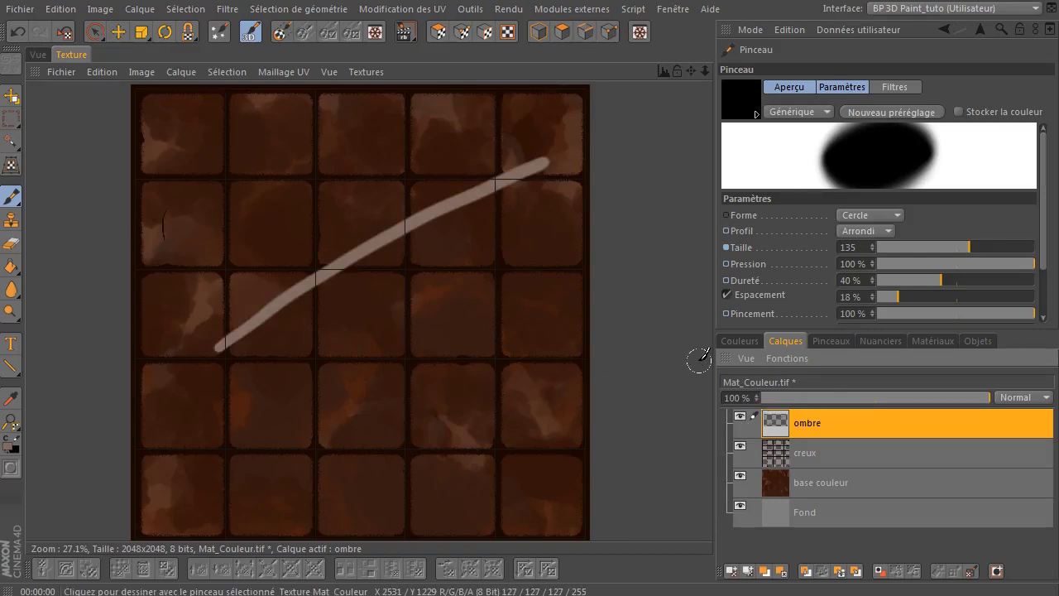
{"action": "left_click", "coordinate": [11, 242]}
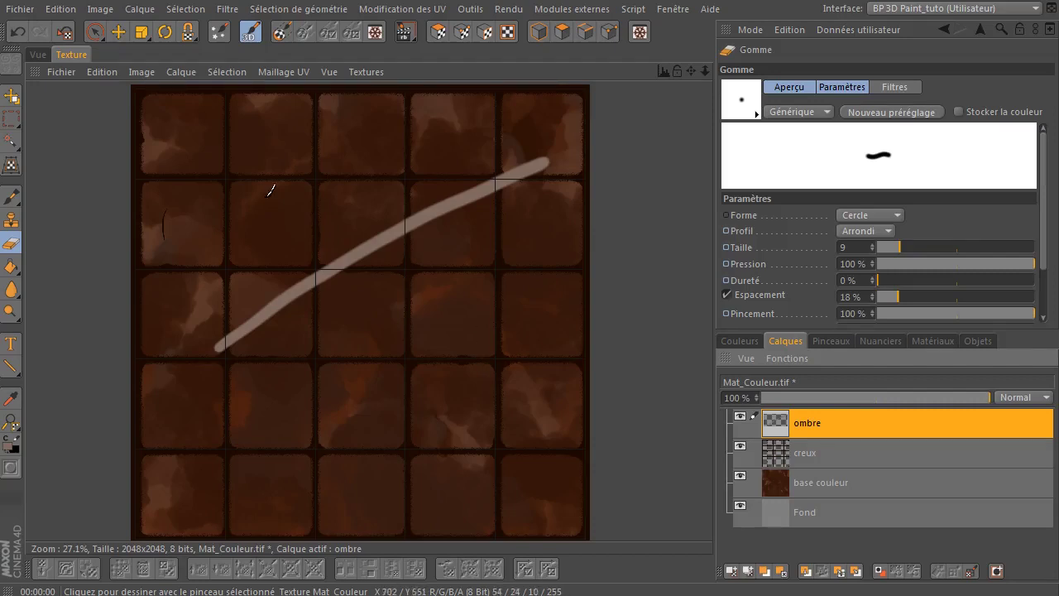
{"action": "left_click_drag", "start_coordinate": [167, 216], "coordinate": [162, 227]}
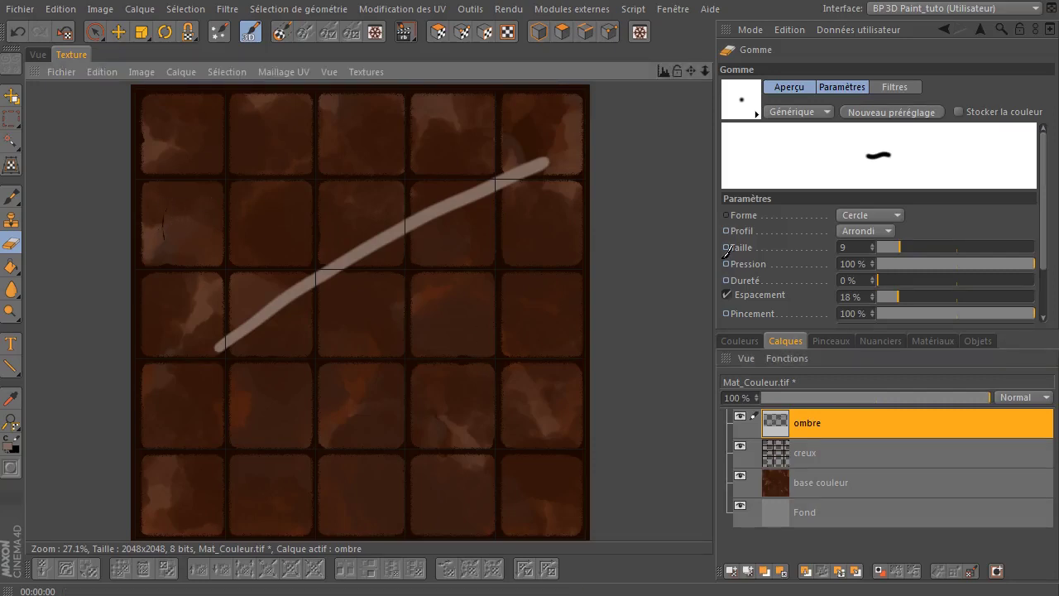
- Hide base couleur, set the eraser size to 85 then 49, and show base couleur again
{"action": "left_click", "coordinate": [740, 476]}
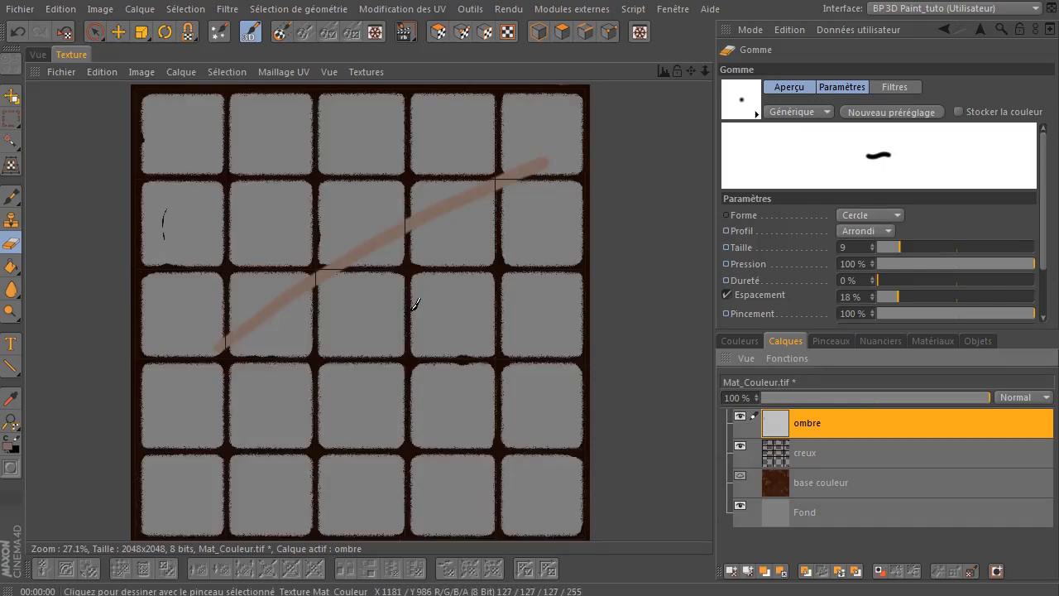
{"action": "left_click_drag", "start_coordinate": [899, 247], "coordinate": [950, 246]}
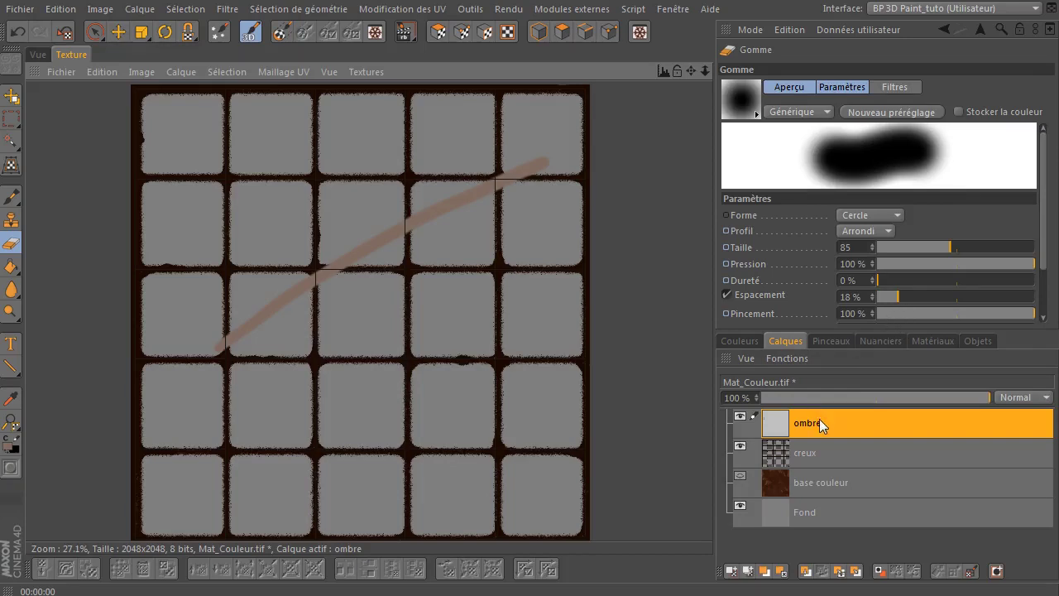
{"action": "left_click", "coordinate": [932, 247]}
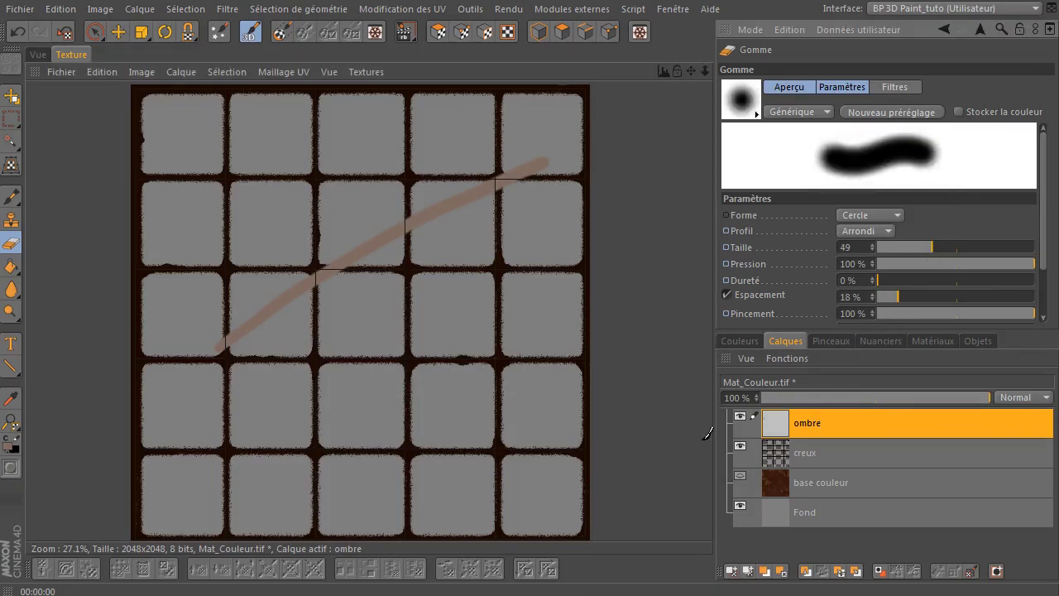
{"action": "left_click", "coordinate": [740, 476]}
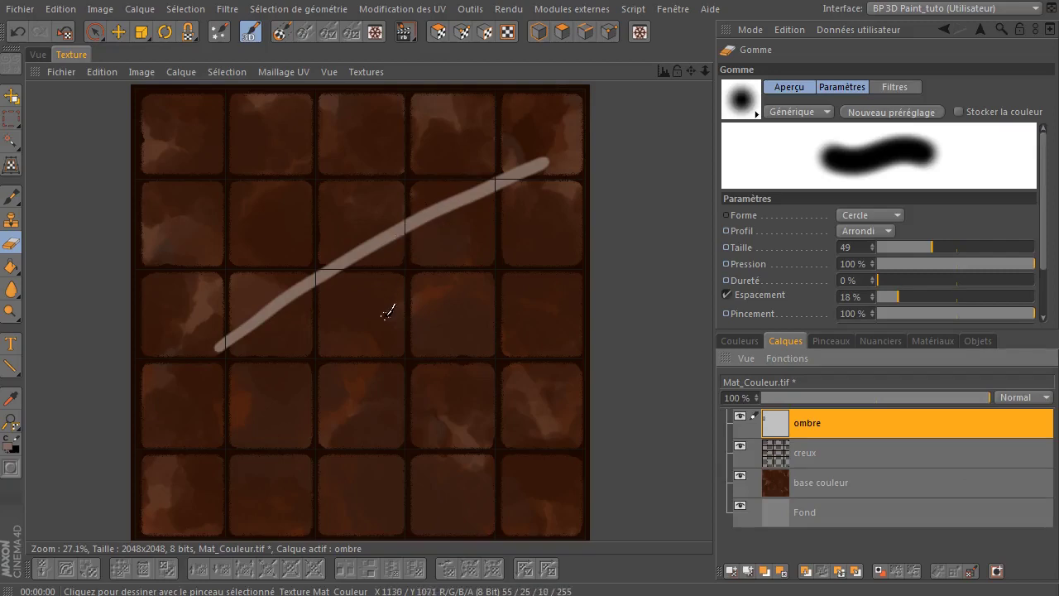
- Paint a wavy stroke and several vertical strokes on ombre, then set its blending to Dissolution
{"action": "left_click", "coordinate": [12, 197]}
{"action": "mouse_move", "coordinate": [307, 387]}
{"action": "left_mouse_down"}
{"action": "mouse_move", "coordinate": [390, 336]}
{"action": "mouse_move", "coordinate": [460, 335]}
{"action": "left_mouse_up"}
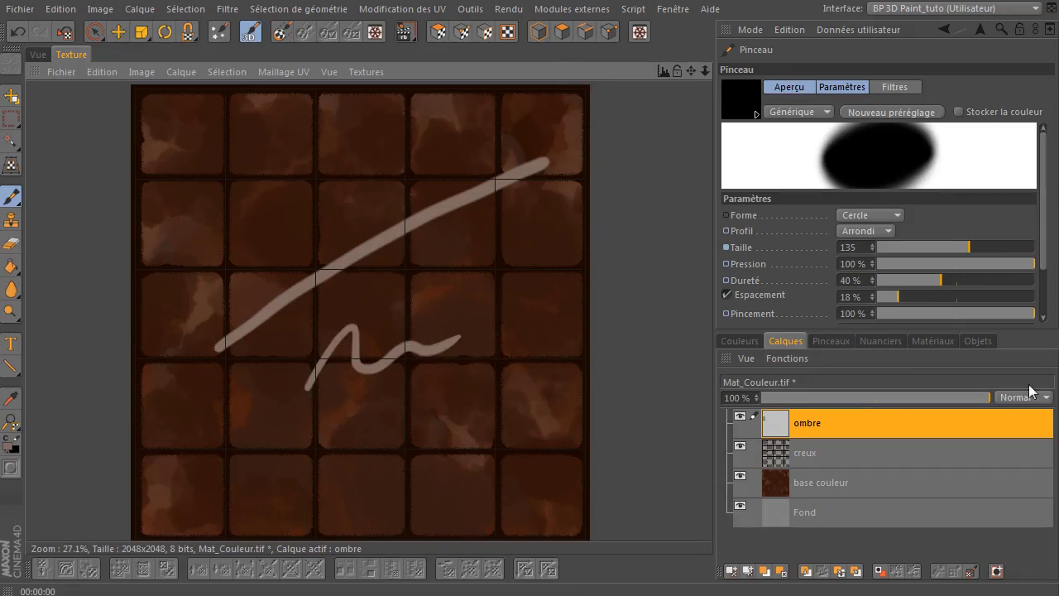
{"action": "mouse_move", "coordinate": [474, 234]}
{"action": "left_mouse_down"}
{"action": "mouse_move", "coordinate": [471, 414]}
{"action": "mouse_move", "coordinate": [497, 451]}
{"action": "left_mouse_up"}
{"action": "left_click_drag", "start_coordinate": [523, 212], "coordinate": [508, 460]}
{"action": "left_click_drag", "start_coordinate": [507, 232], "coordinate": [485, 494]}
{"action": "left_click_drag", "start_coordinate": [490, 228], "coordinate": [463, 476]}
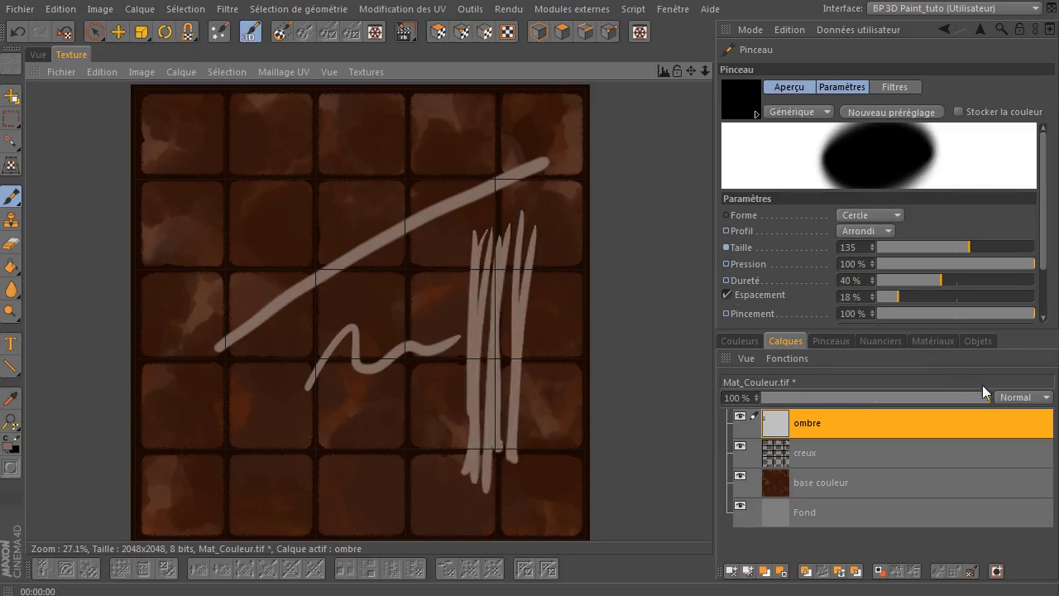
{"action": "left_click", "coordinate": [1004, 392]}
{"action": "left_click", "coordinate": [1011, 425]}
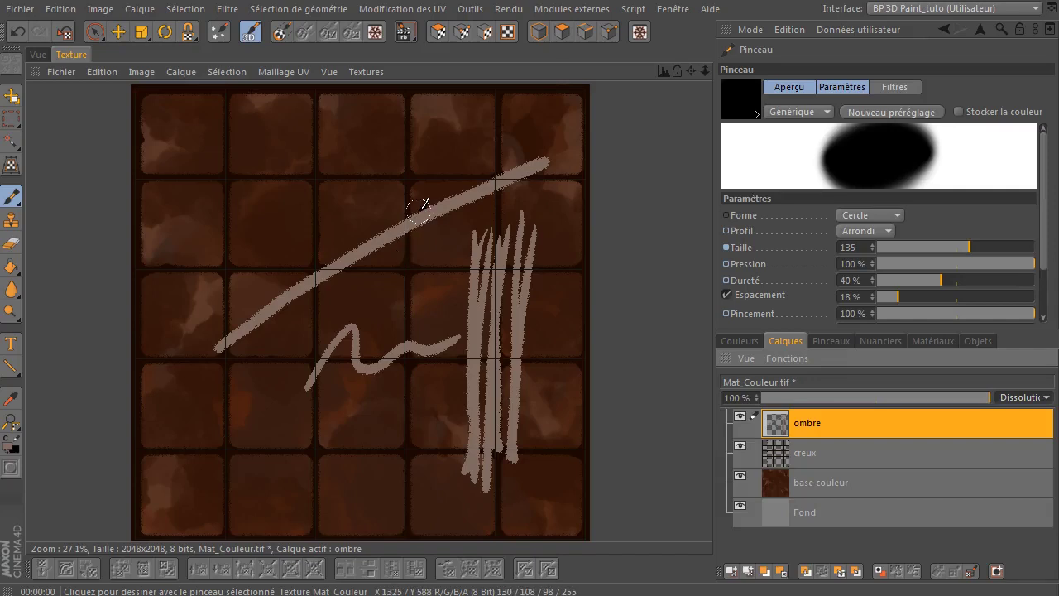
- Paint a cluster of short vertical light strokes on ombre and return its blend mode to Normal
{"action": "scroll", "coordinate": [441, 211], "scroll_direction": "up", "scroll_amount": 1}
{"action": "scroll", "coordinate": [443, 207], "scroll_direction": "up", "scroll_amount": 5}
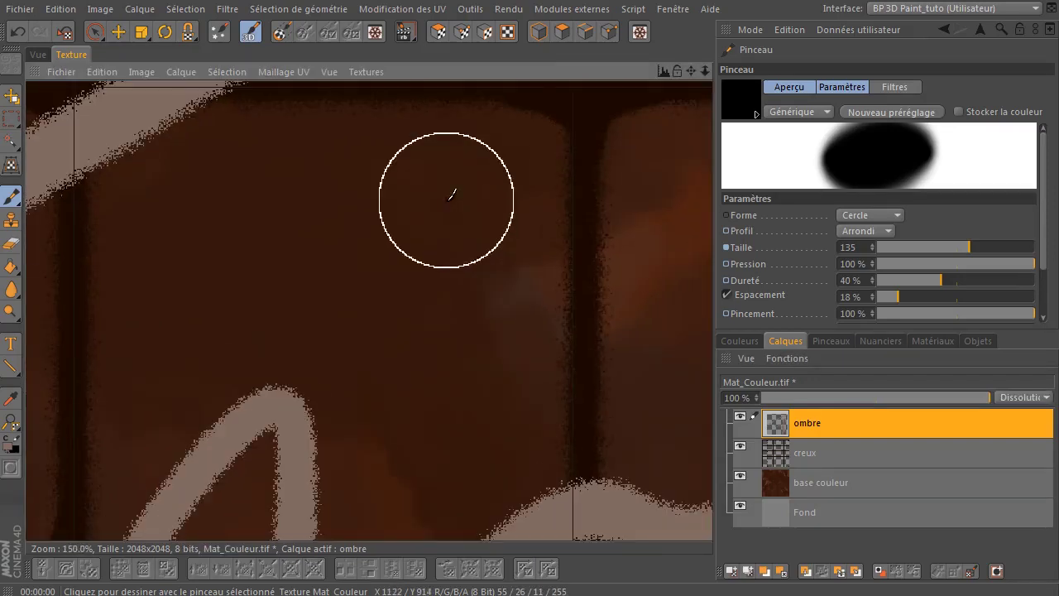
{"action": "scroll", "coordinate": [363, 375], "scroll_direction": "down", "scroll_amount": 2}
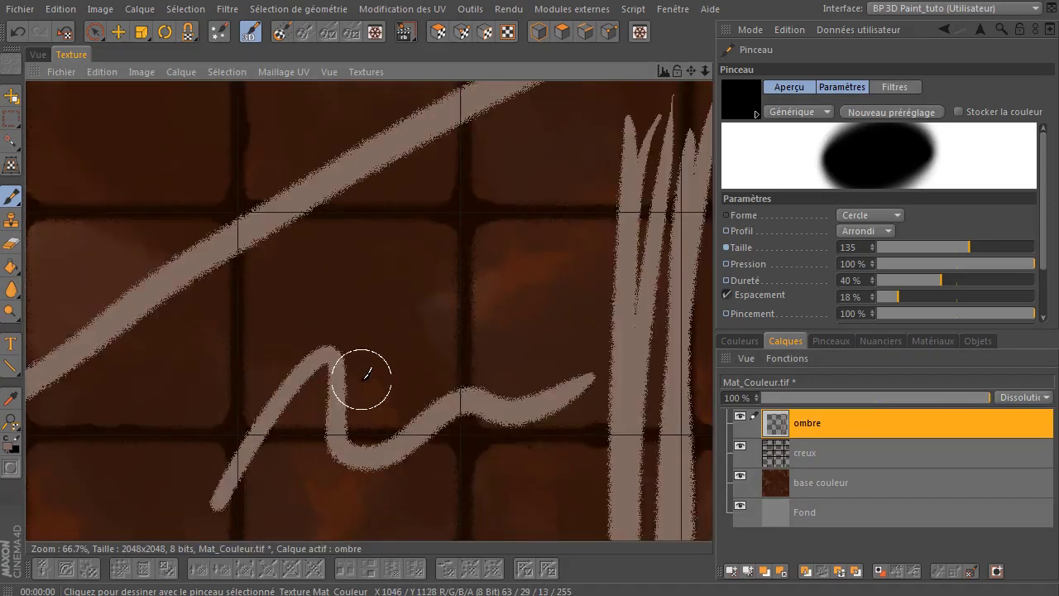
{"action": "mouse_move", "coordinate": [536, 360]}
{"action": "left_mouse_down"}
{"action": "mouse_move", "coordinate": [553, 224]}
{"action": "mouse_move", "coordinate": [549, 361]}
{"action": "left_mouse_up"}
{"action": "left_click_drag", "start_coordinate": [589, 192], "coordinate": [565, 361]}
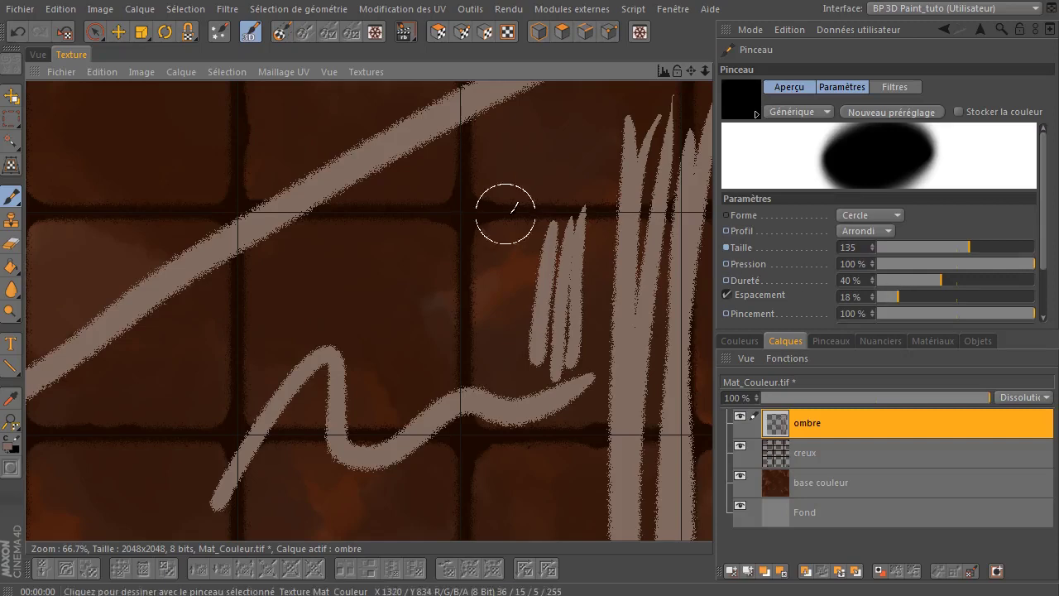
{"action": "mouse_move", "coordinate": [516, 189]}
{"action": "left_mouse_down"}
{"action": "mouse_move", "coordinate": [525, 182]}
{"action": "mouse_move", "coordinate": [531, 364]}
{"action": "left_mouse_up"}
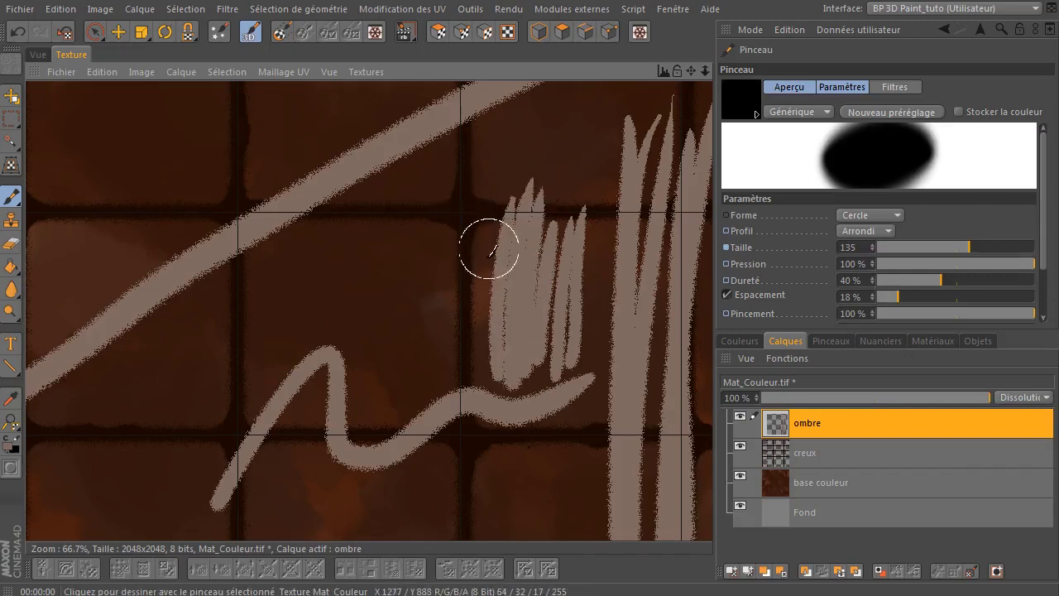
{"action": "left_click", "coordinate": [1019, 398]}
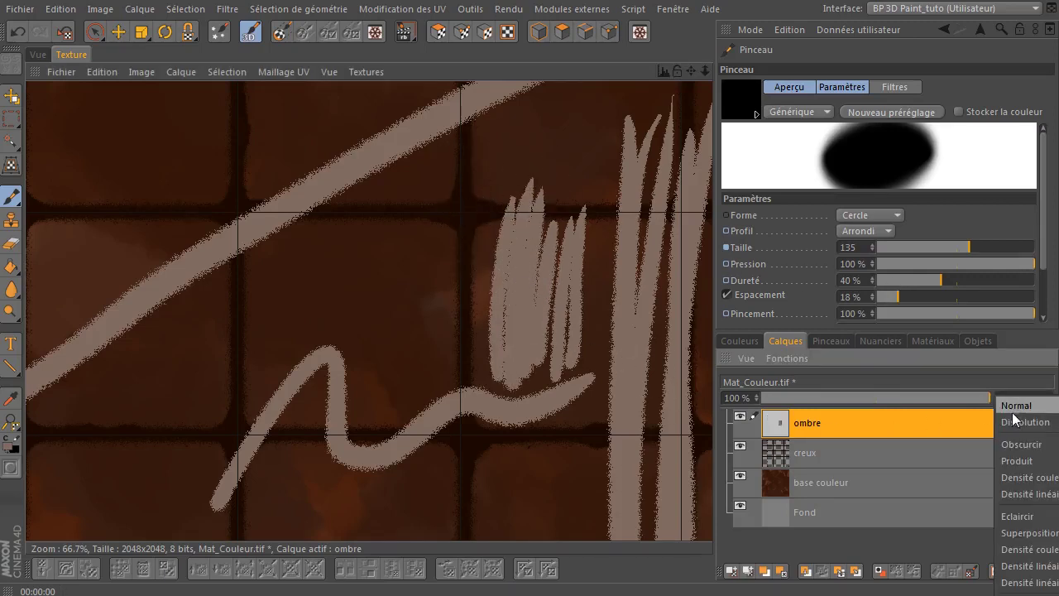
{"action": "left_click", "coordinate": [1013, 410]}
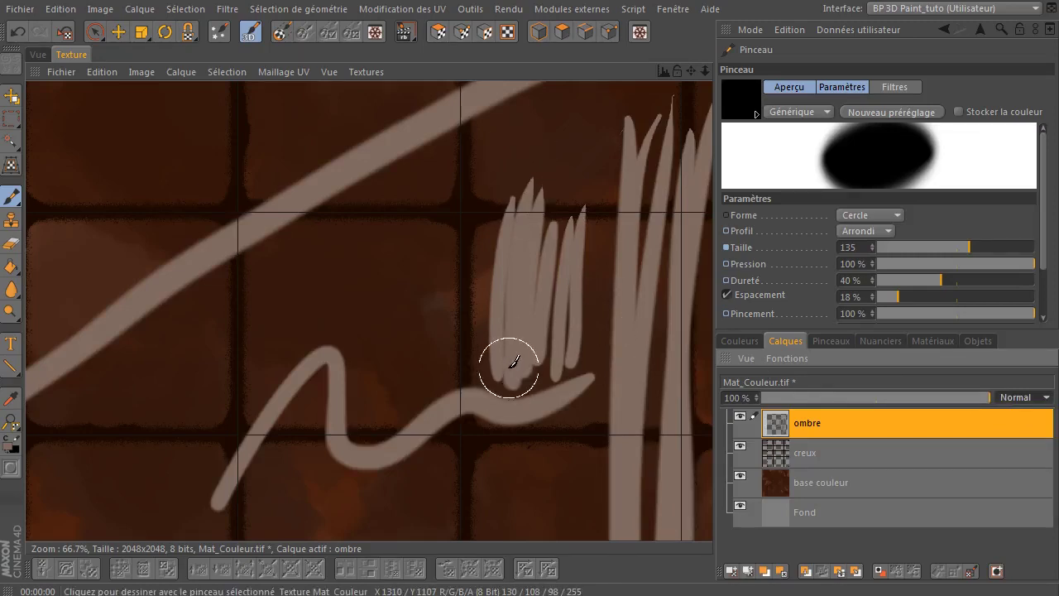
{"action": "scroll", "coordinate": [419, 343], "scroll_direction": "down", "scroll_amount": 2}
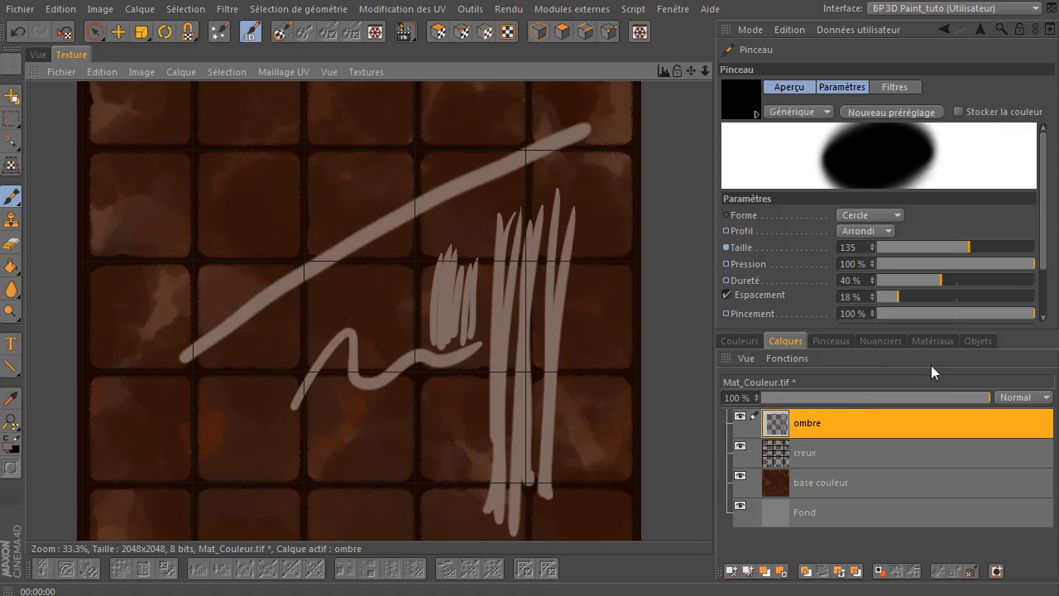
- Open the ombre layer's blend mode dropdown in the Calques panel
{"action": "left_click", "coordinate": [1004, 398]}
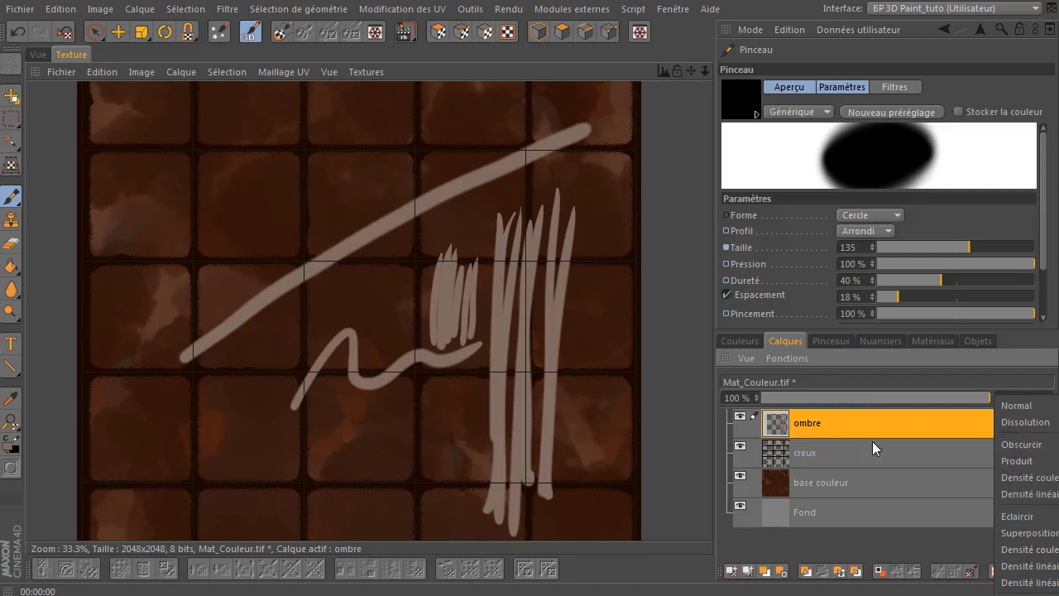
- Compare Produit, Superposition and Incrustation blending on ombre, settling on Produit
{"action": "left_click", "coordinate": [1031, 468]}
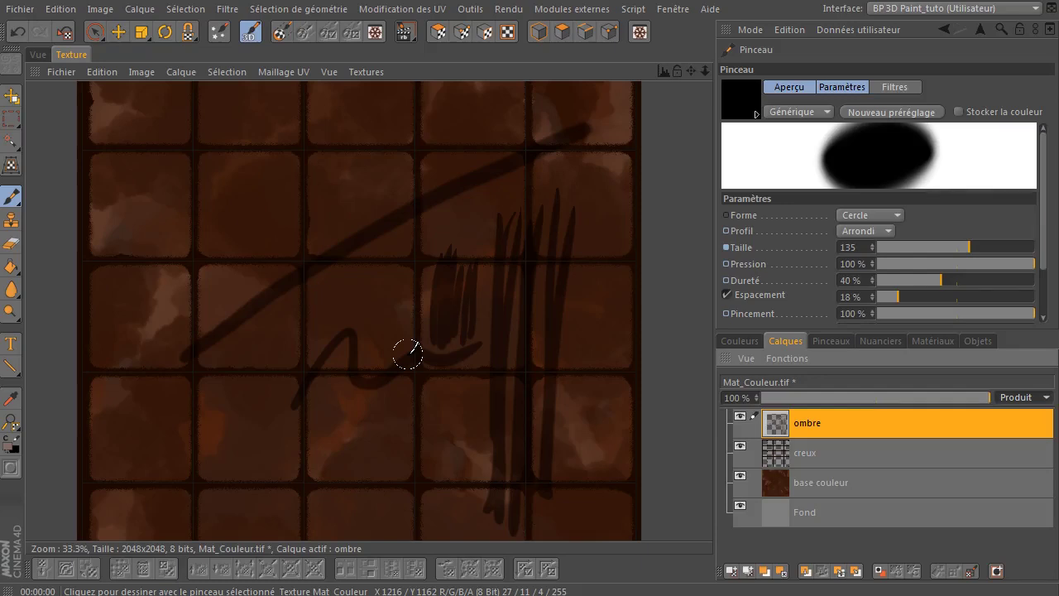
{"action": "left_click", "coordinate": [740, 341]}
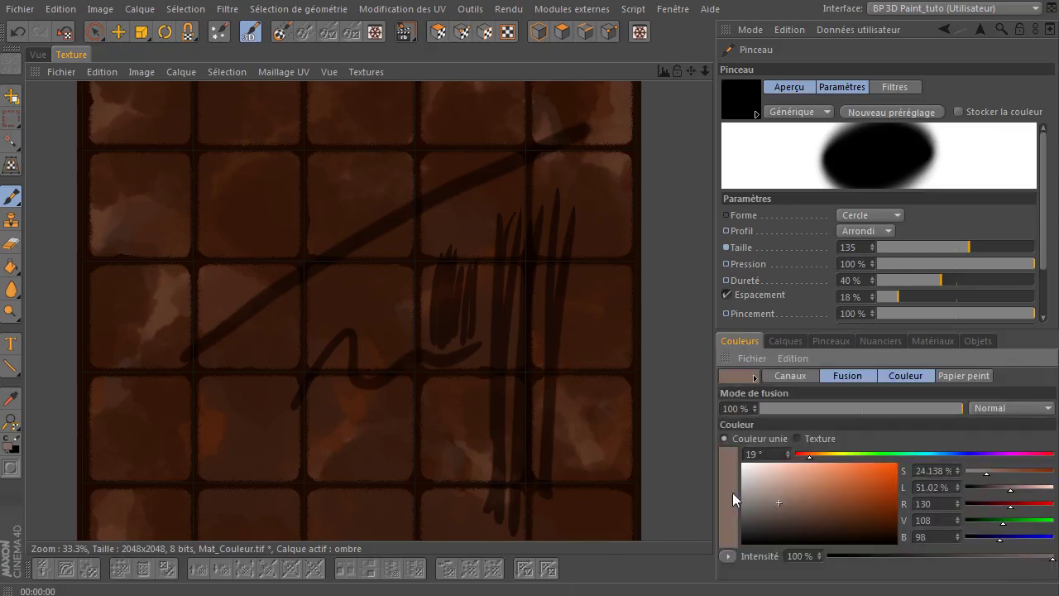
{"action": "left_click", "coordinate": [786, 341]}
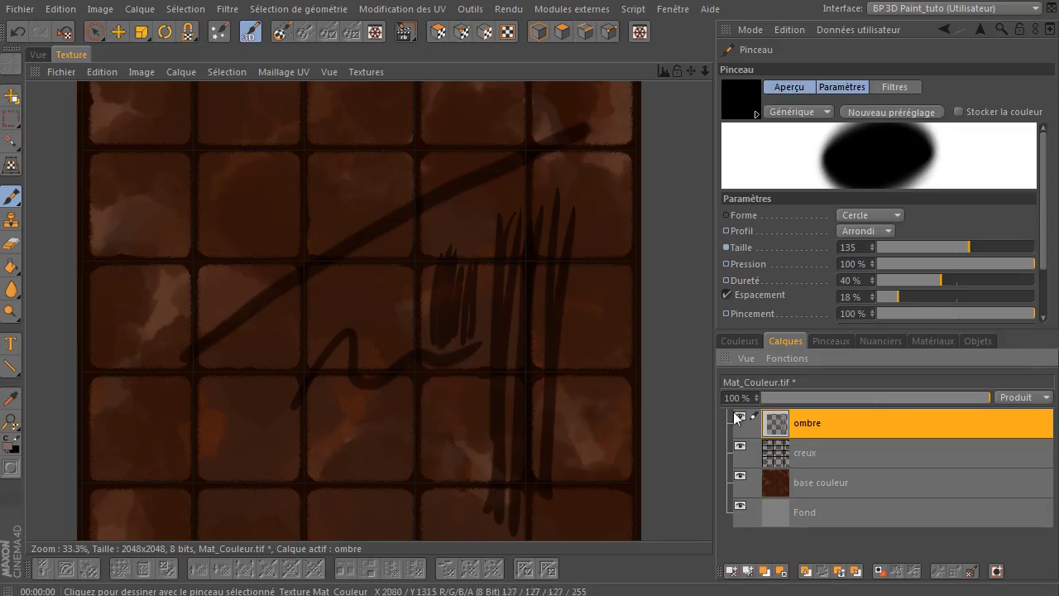
{"action": "left_click", "coordinate": [1046, 401]}
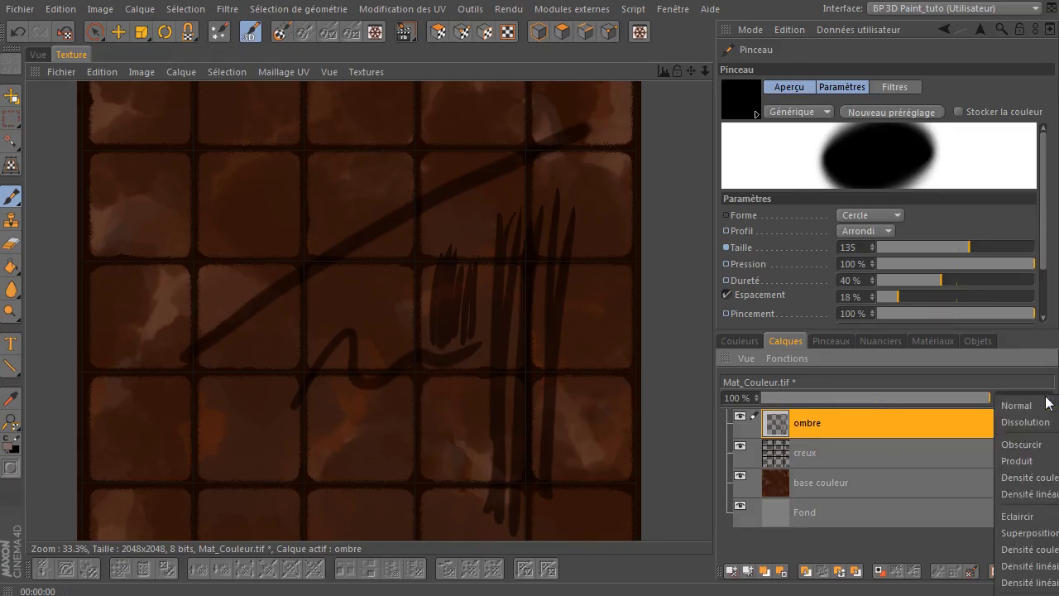
{"action": "left_click", "coordinate": [1034, 533]}
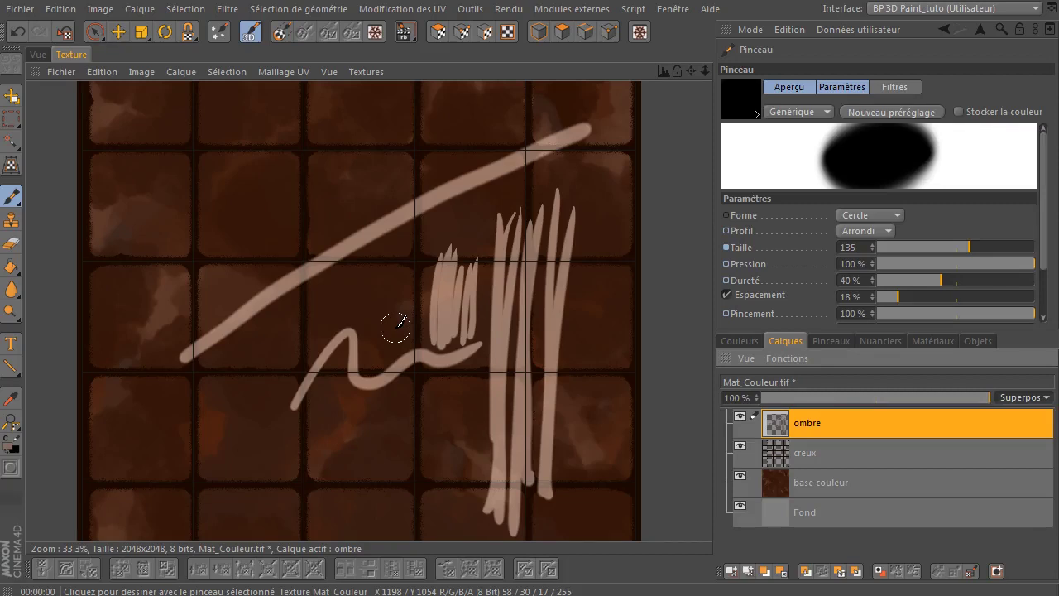
{"action": "left_click", "coordinate": [1010, 397]}
{"action": "left_click", "coordinate": [1026, 589]}
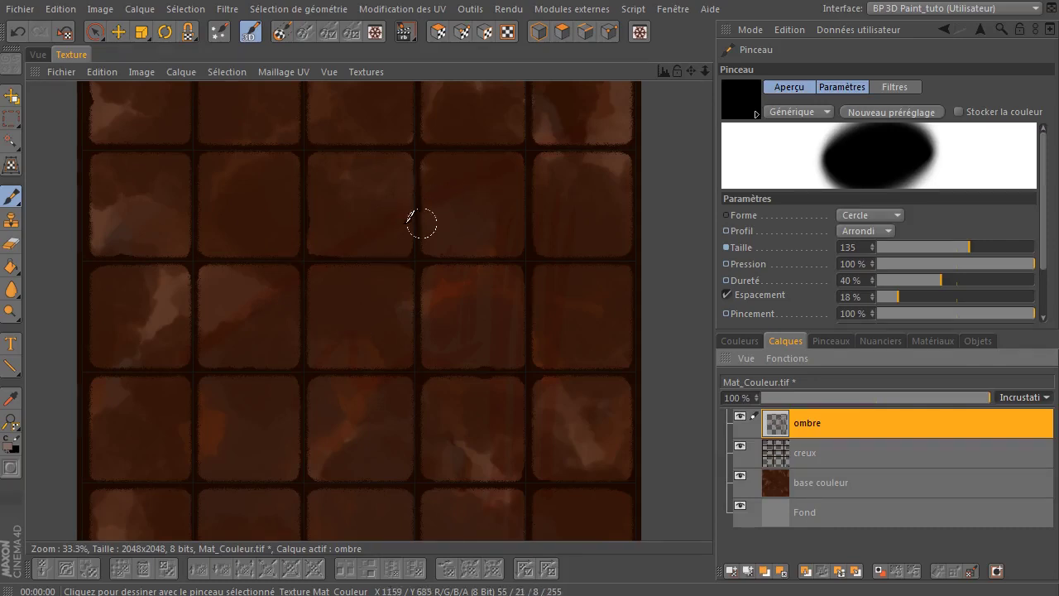
{"action": "left_click", "coordinate": [1030, 398]}
{"action": "left_click", "coordinate": [1027, 462]}
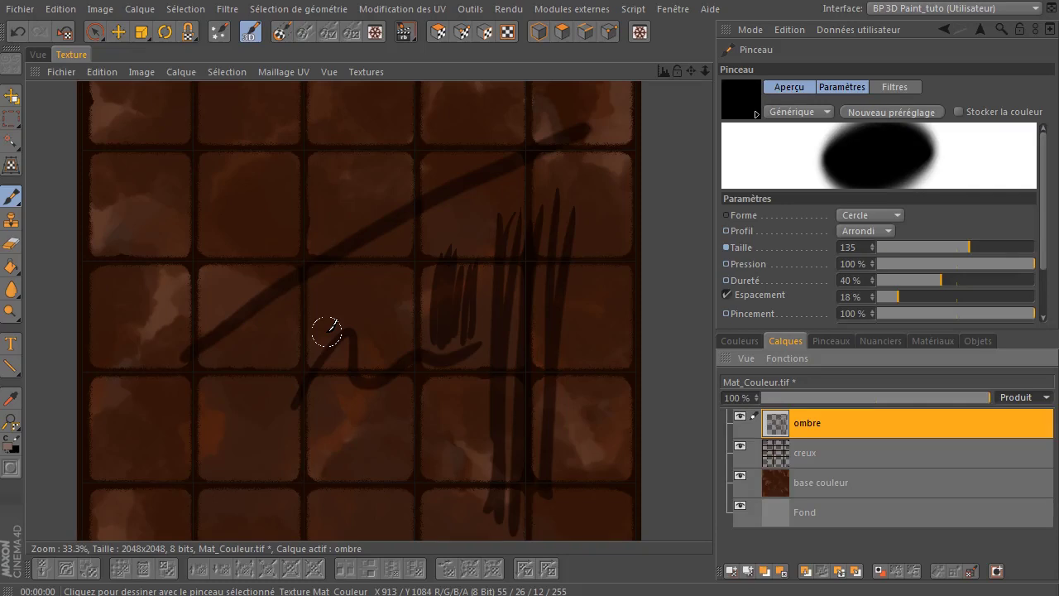
- Delete the test-stroke ombre layer and replace it with an empty 'ombre' layer in Produit mode
{"action": "left_click", "coordinate": [780, 572]}
{"action": "left_click", "coordinate": [733, 571]}
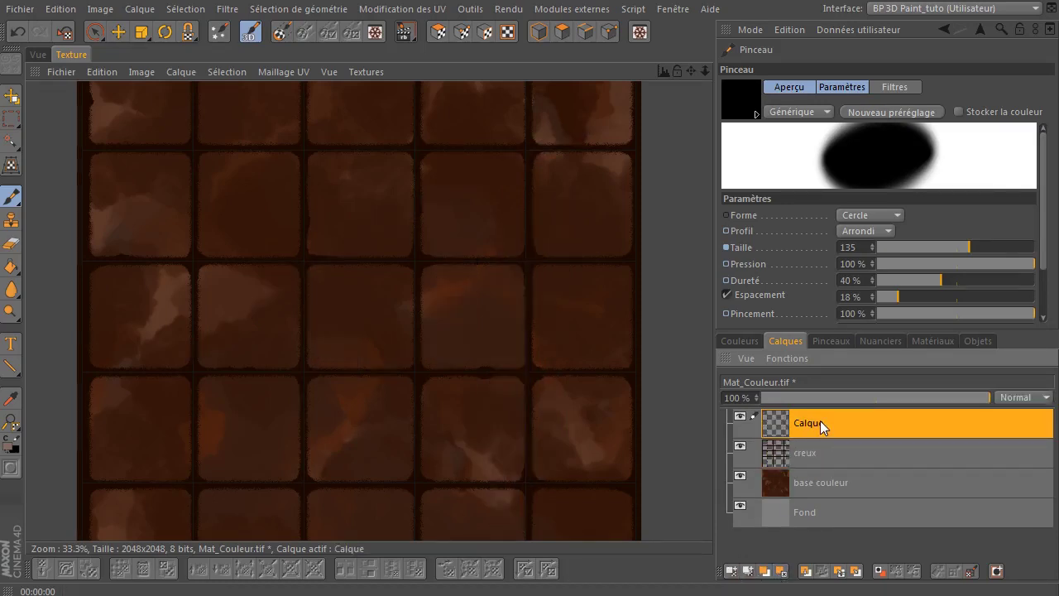
{"action": "double_click", "coordinate": [820, 420]}
{"action": "type", "text": "ombre"}
{"action": "key", "text": "Return"}
{"action": "left_click", "coordinate": [1024, 397]}
{"action": "left_click", "coordinate": [1032, 464]}
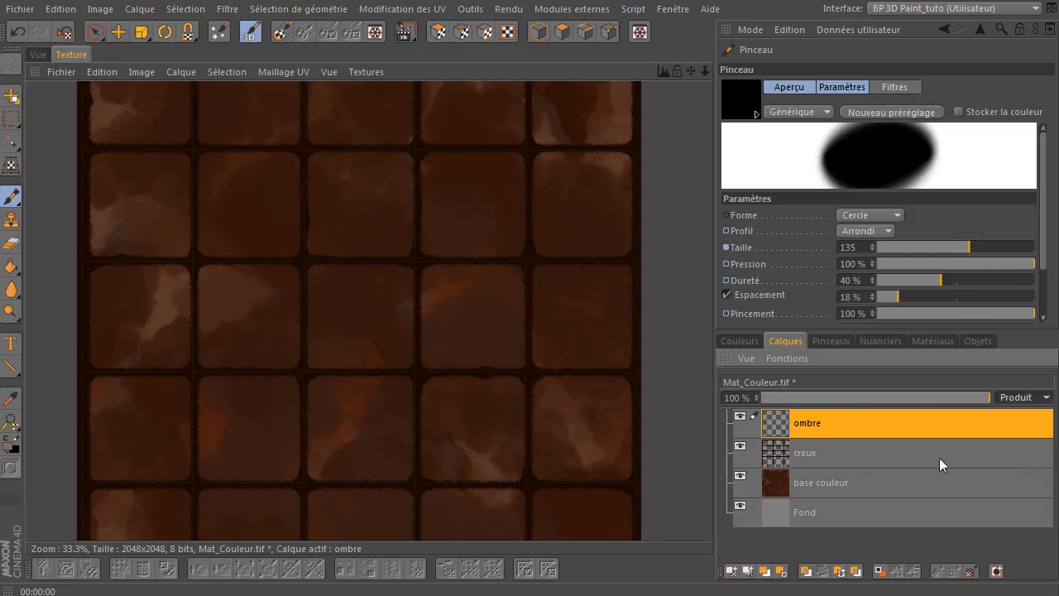
- Add a 'lumiere' layer on top in Superposition blending, then select ombre again
{"action": "left_click", "coordinate": [731, 571]}
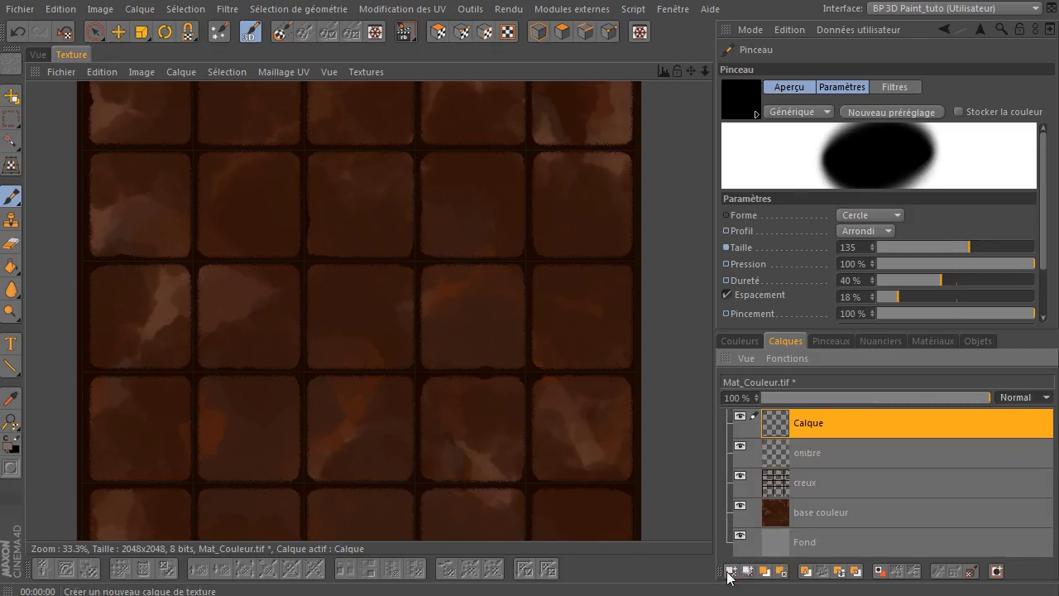
{"action": "key", "text": "BackSpace"}
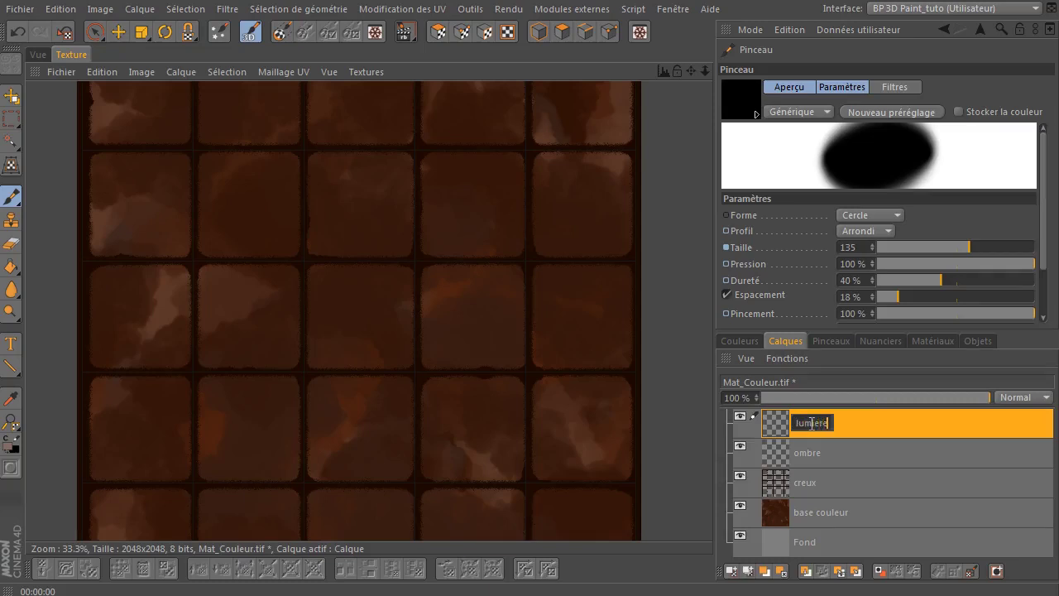
{"action": "key", "text": "Return"}
{"action": "left_click", "coordinate": [1008, 395]}
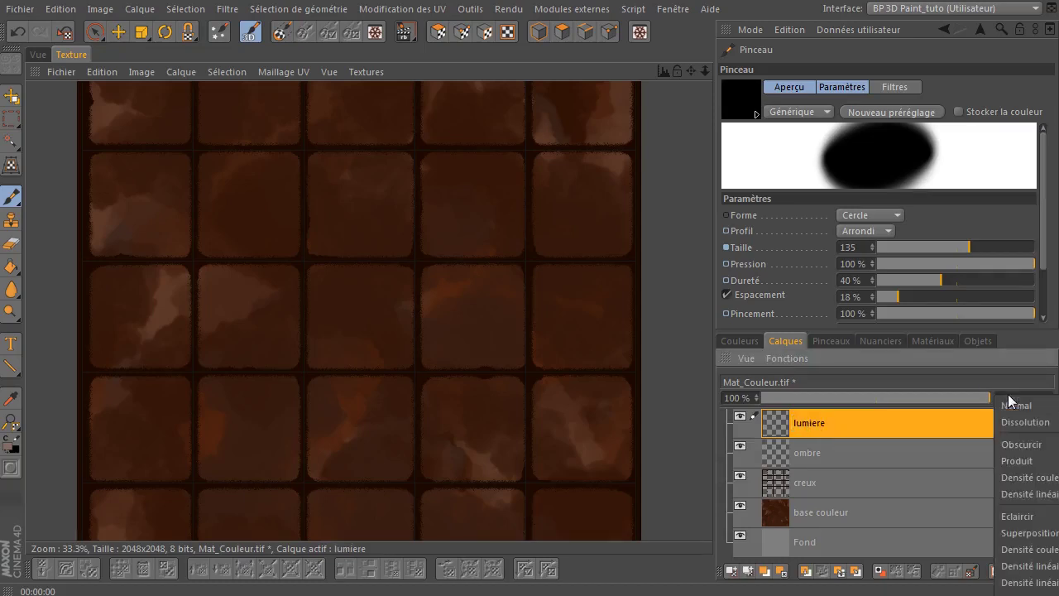
{"action": "left_click", "coordinate": [1050, 534]}
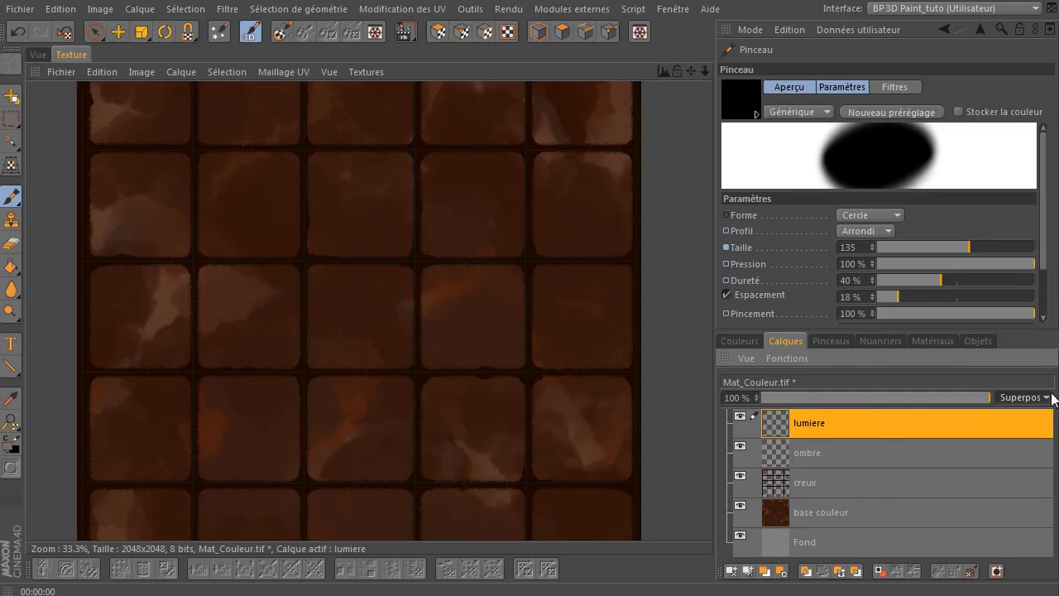
{"action": "left_click", "coordinate": [936, 452]}
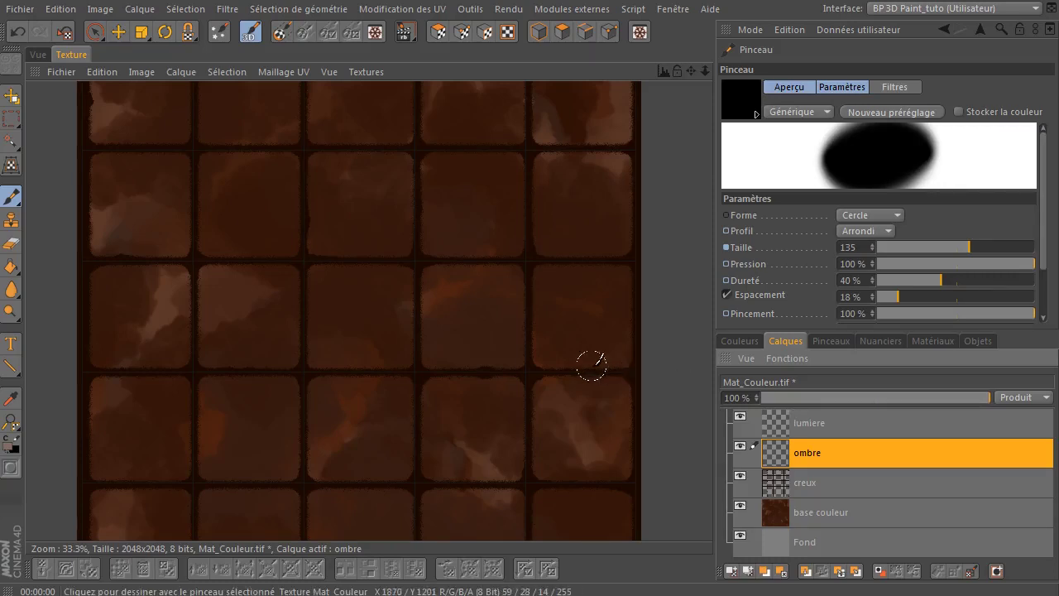
- Choose the soft round brush preset (0% hardness, 37% pressure) and set its size to 90
{"action": "scroll", "coordinate": [571, 364], "scroll_direction": "up", "scroll_amount": 1}
{"action": "scroll", "coordinate": [557, 369], "scroll_direction": "down", "scroll_amount": 2}
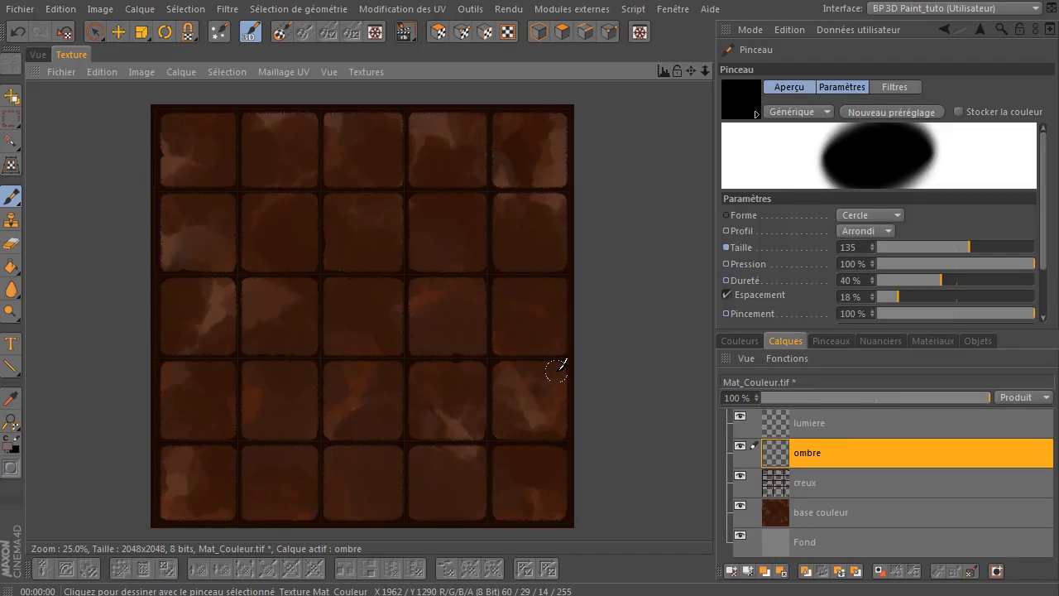
{"action": "left_click", "coordinate": [756, 111]}
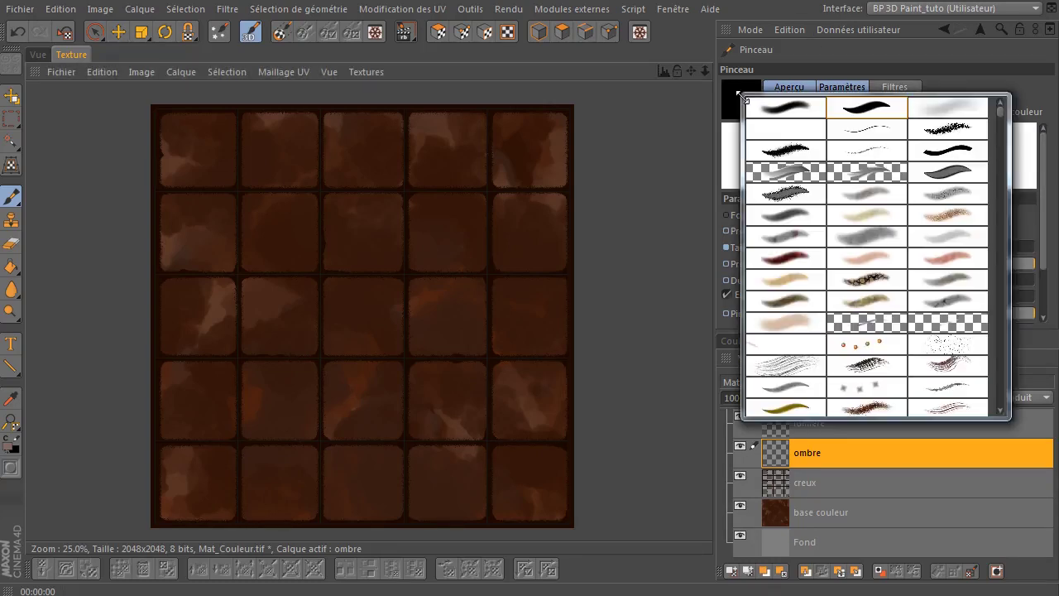
{"action": "left_click", "coordinate": [792, 114]}
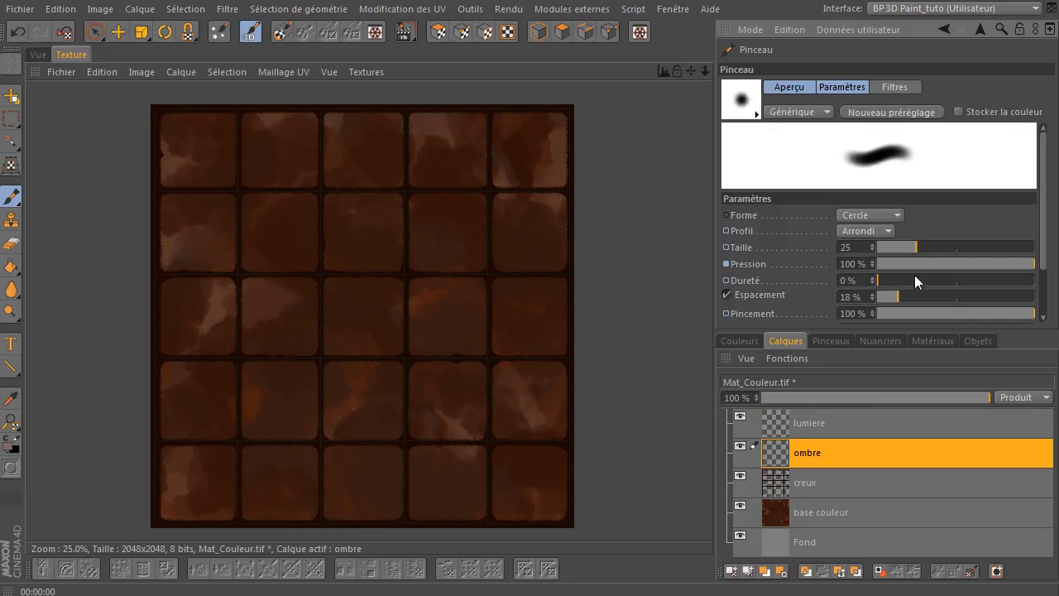
{"action": "mouse_move", "coordinate": [927, 247]}
{"action": "left_mouse_down"}
{"action": "mouse_move", "coordinate": [951, 246]}
{"action": "mouse_move", "coordinate": [958, 263]}
{"action": "mouse_move", "coordinate": [937, 263]}
{"action": "left_mouse_up"}
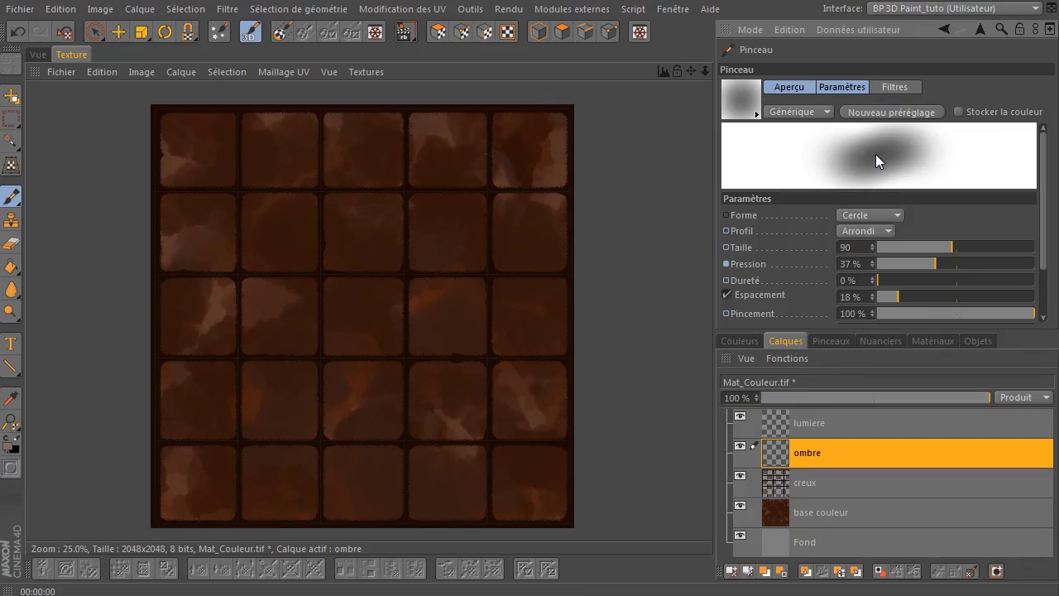
{"action": "mouse_move", "coordinate": [705, 72]}
{"action": "left_mouse_down"}
{"action": "mouse_move", "coordinate": [841, 47]}
{"action": "mouse_move", "coordinate": [852, 98]}
{"action": "left_mouse_up"}
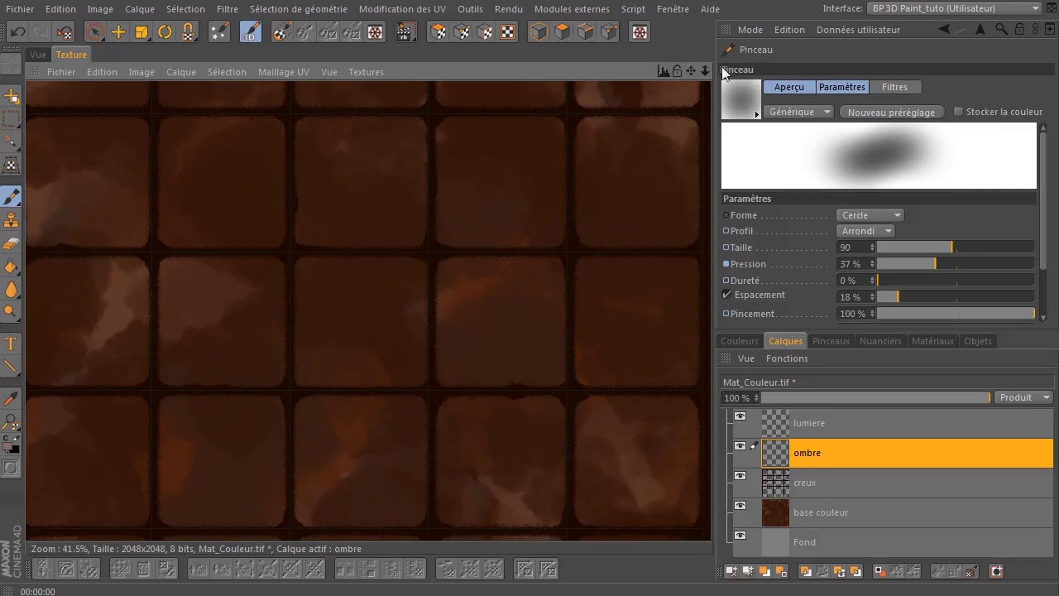
- Zoom further into the tile grid and make the paint colour less saturated in Couleurs
{"action": "left_click_drag", "start_coordinate": [709, 72], "coordinate": [936, 67]}
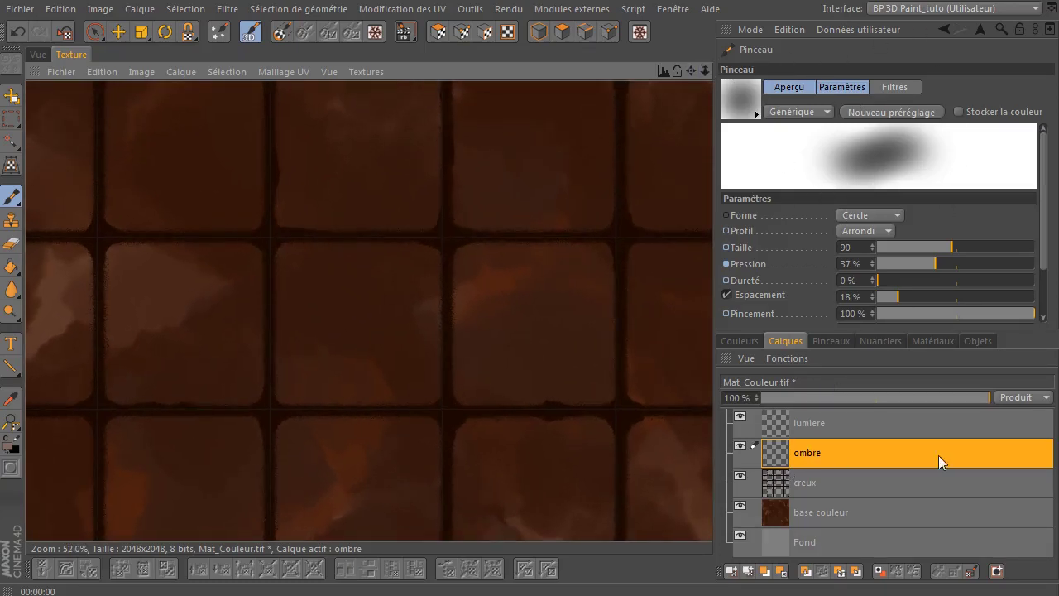
{"action": "left_click", "coordinate": [737, 340]}
{"action": "left_click_drag", "start_coordinate": [774, 502], "coordinate": [754, 501]}
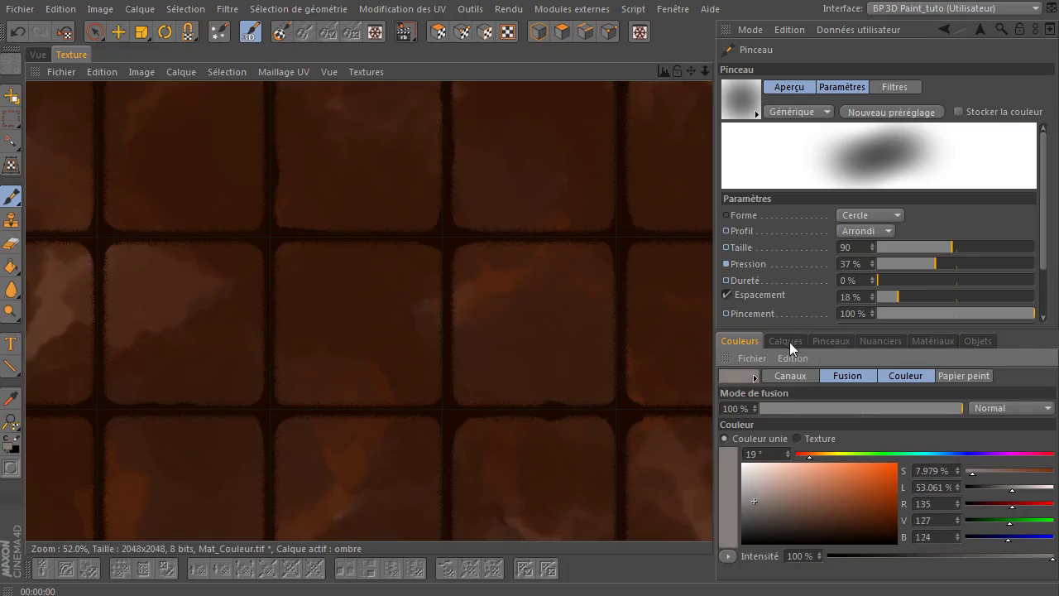
- Set brush Taille to 151, eyedrop a texture colour, and paint a soft shadow along a tile's right edge on ombre
{"action": "left_click", "coordinate": [786, 341]}
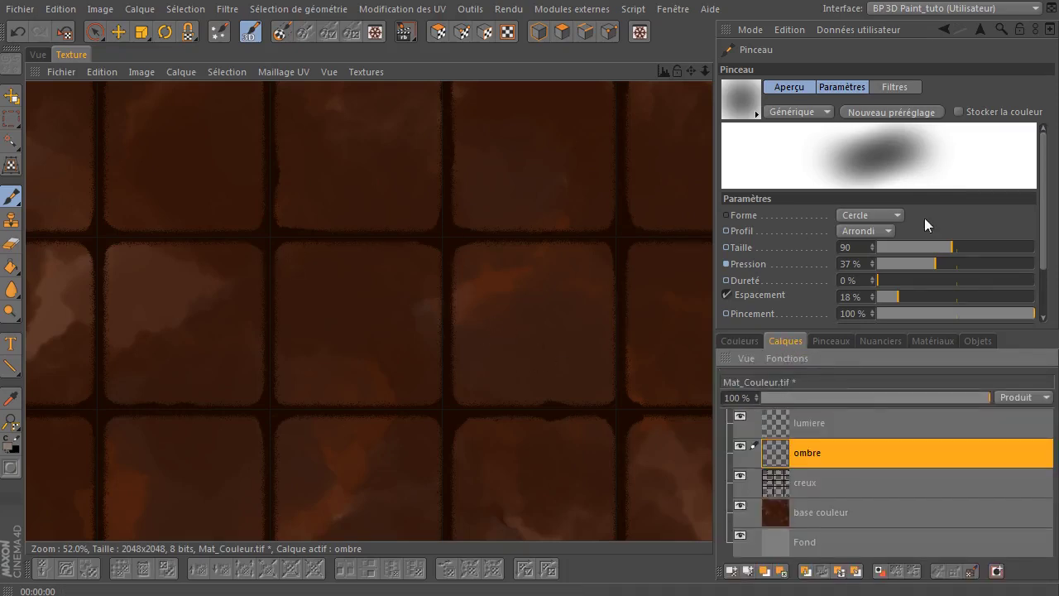
{"action": "left_click", "coordinate": [977, 247]}
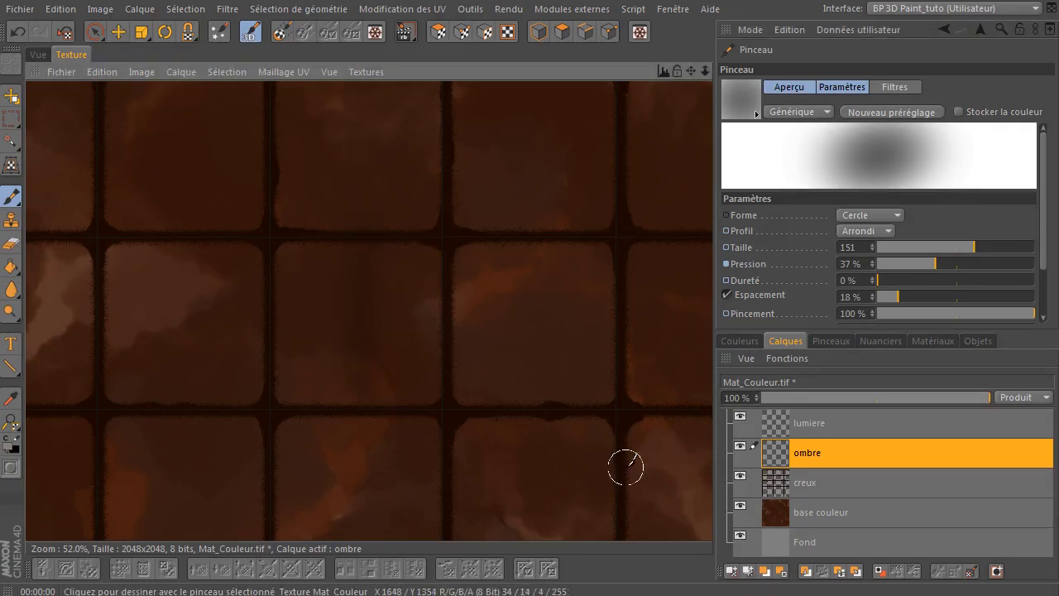
{"action": "key", "text": "ctrl"}
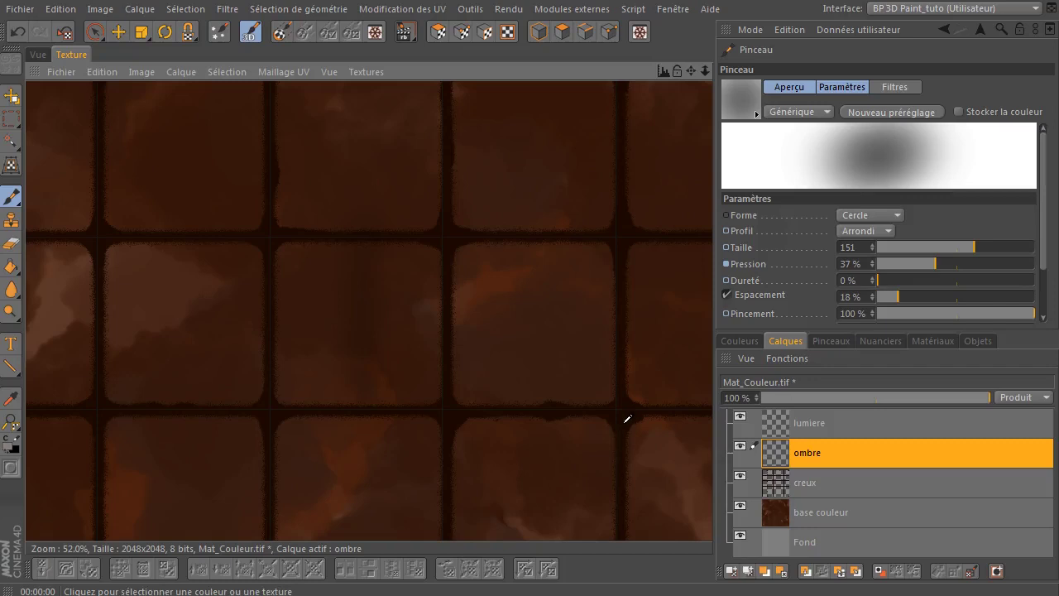
{"action": "left_click", "coordinate": [626, 422], "text": "ctrl"}
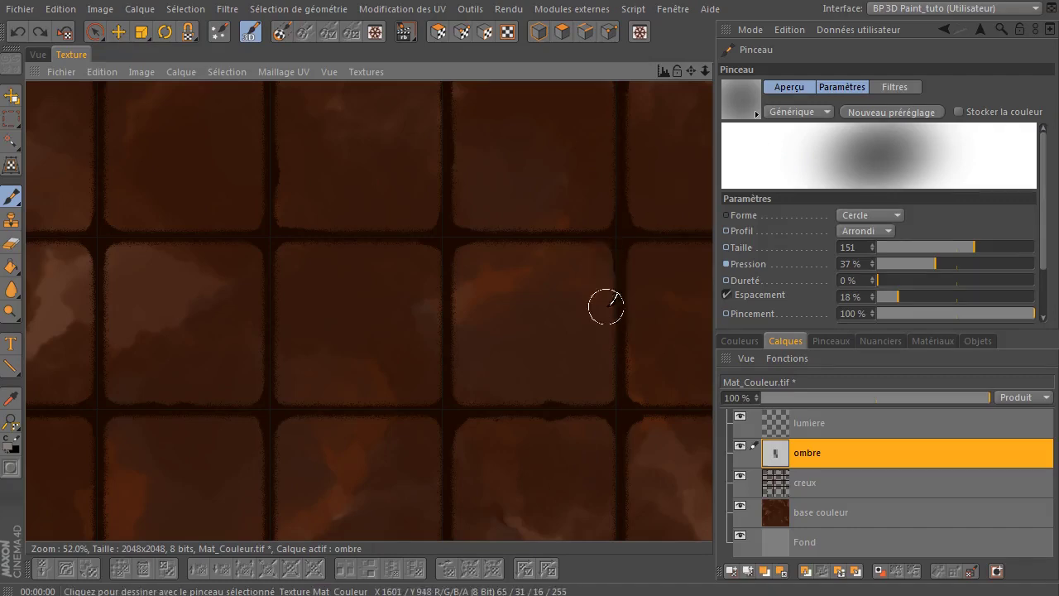
{"action": "left_click_drag", "start_coordinate": [611, 358], "coordinate": [615, 397]}
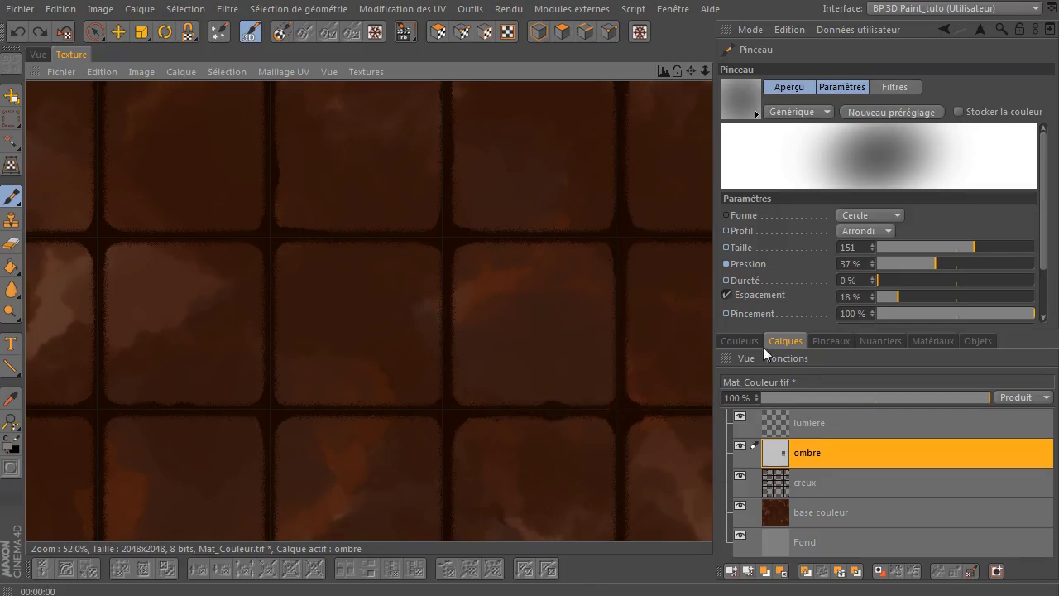
- Paint a trial highlight stroke on the lumiere layer and adjust its opacity, ending at 100%
{"action": "left_click", "coordinate": [860, 422]}
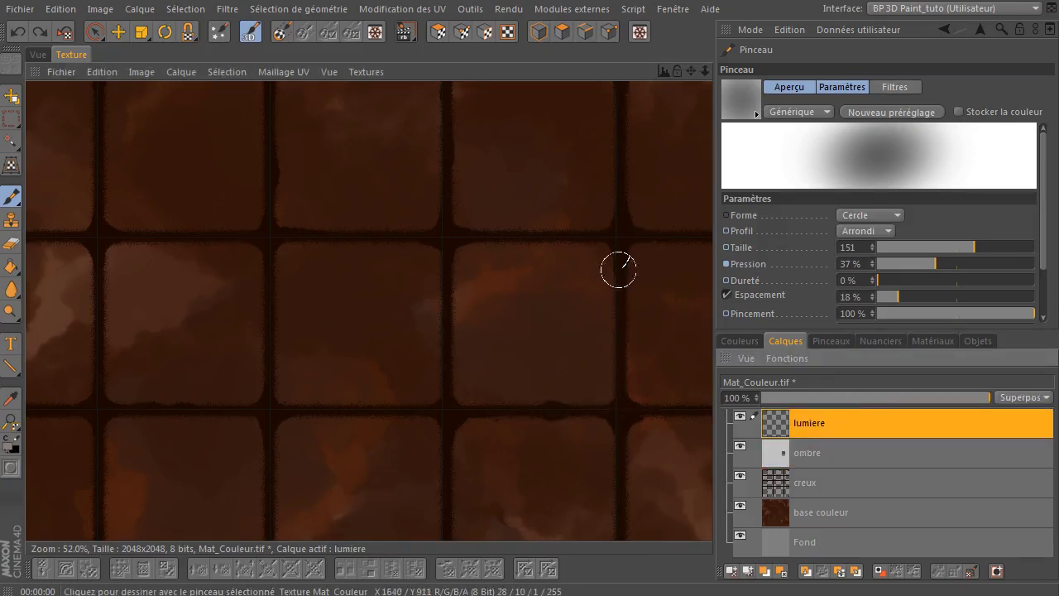
{"action": "left_click_drag", "start_coordinate": [597, 277], "coordinate": [605, 402]}
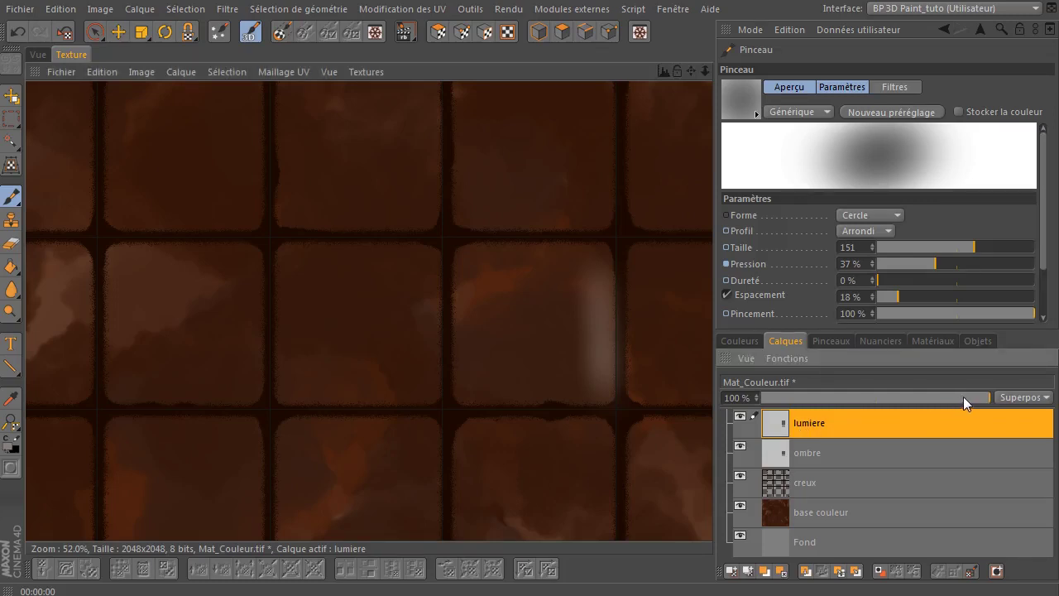
{"action": "left_click_drag", "start_coordinate": [896, 396], "coordinate": [848, 399]}
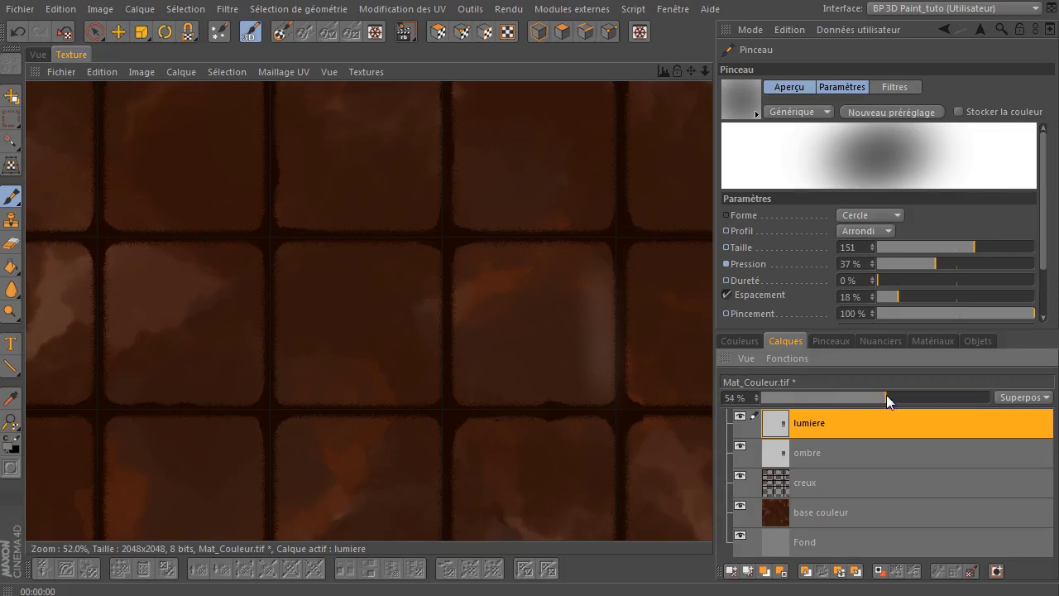
{"action": "left_click_drag", "start_coordinate": [829, 399], "coordinate": [830, 400]}
{"action": "left_click_drag", "start_coordinate": [922, 396], "coordinate": [994, 396]}
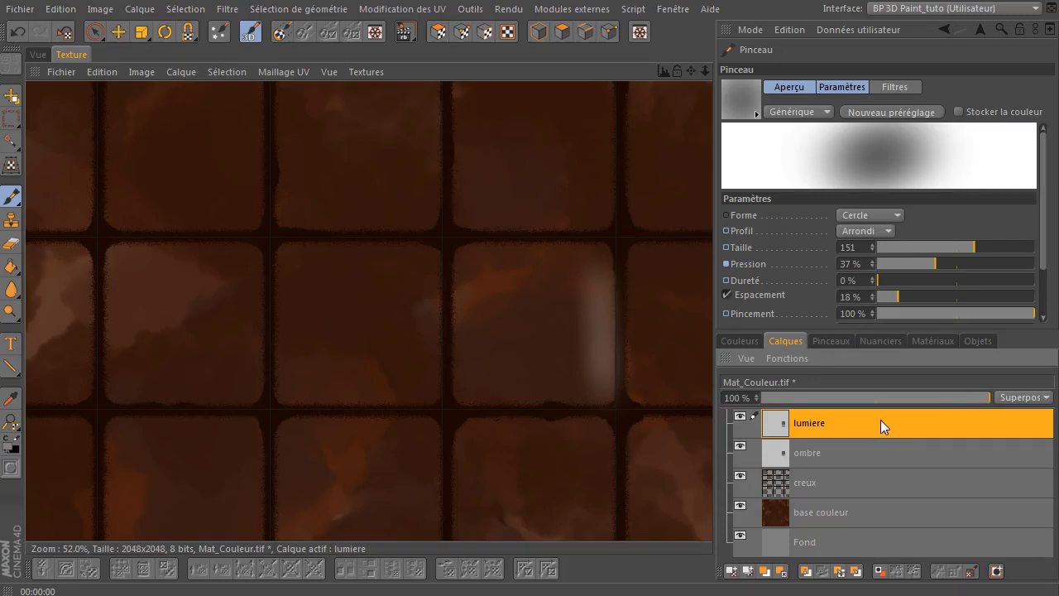
- Undo the highlight stroke, restore the lumiere layer with Edition > Rétablir, then select creux
{"action": "key", "text": "ctrl+z"}
{"action": "key", "text": "ctrl+z"}
{"action": "key", "text": "ctrl+z"}
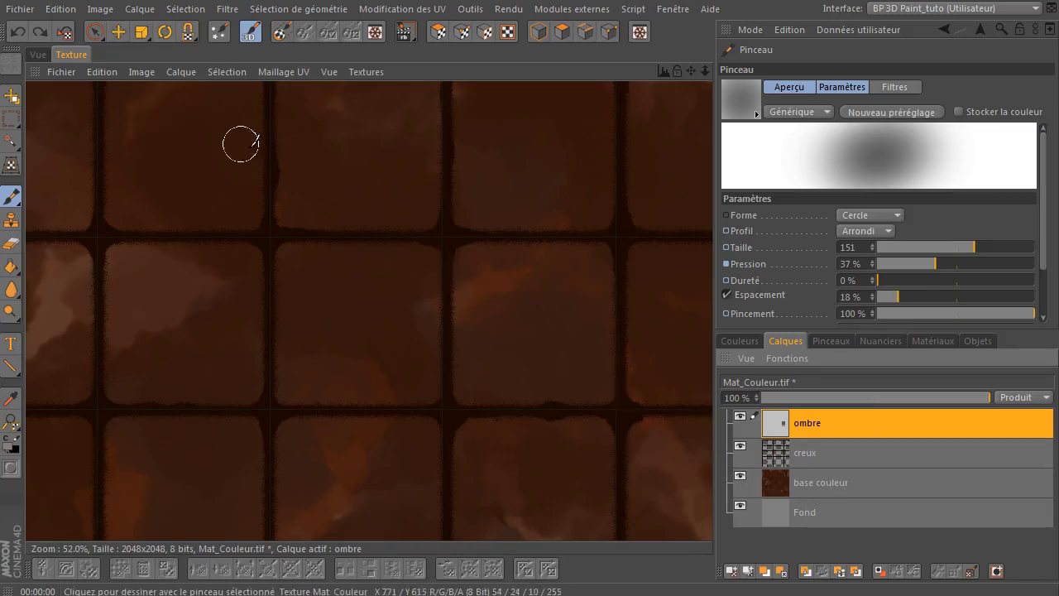
{"action": "left_click", "coordinate": [61, 9]}
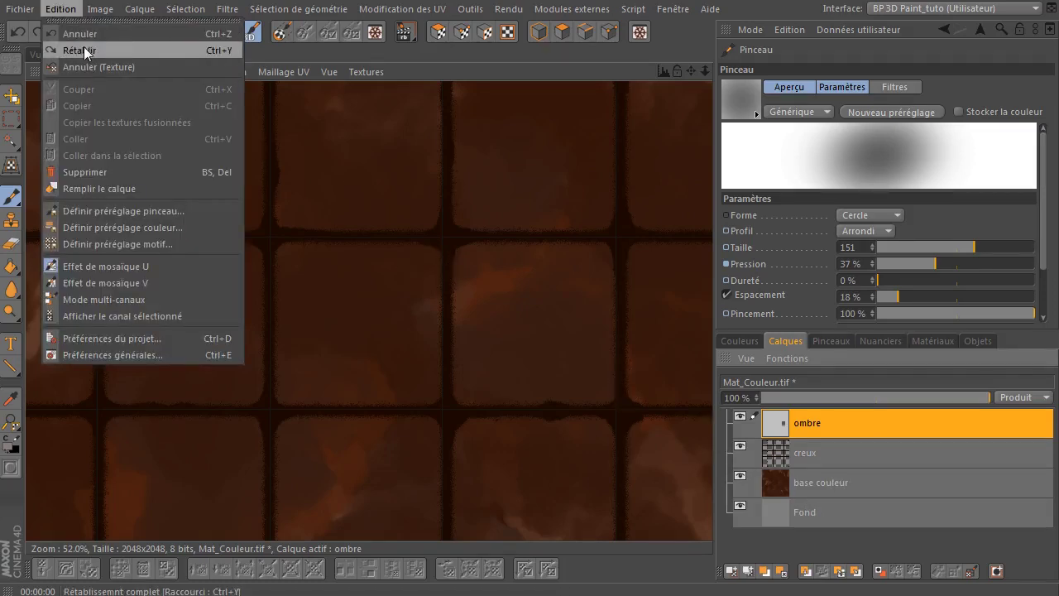
{"action": "left_click", "coordinate": [83, 48]}
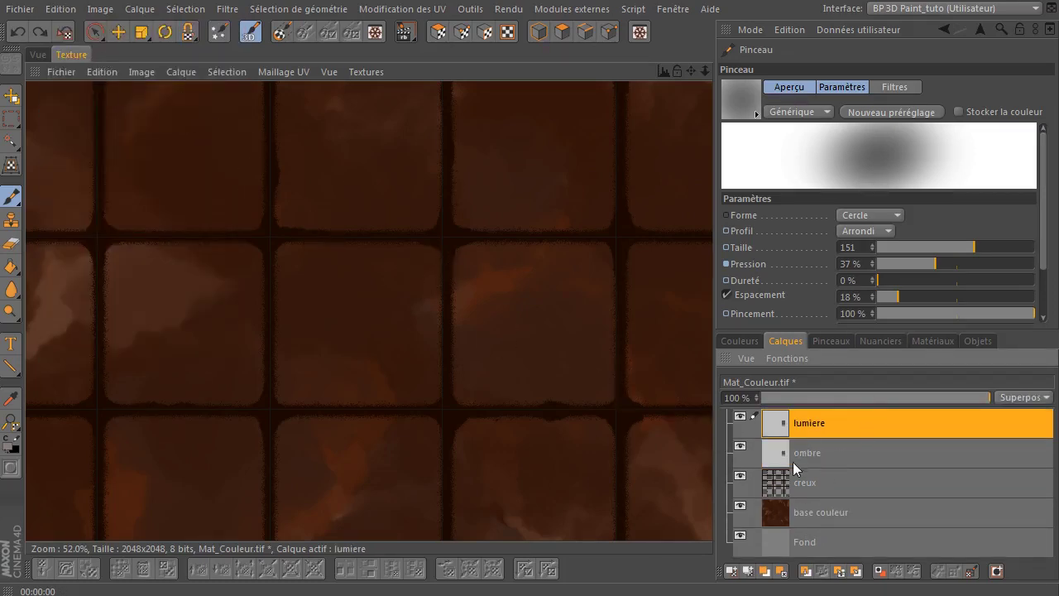
{"action": "left_click", "coordinate": [816, 453]}
{"action": "key", "text": "ctrl+z"}
{"action": "left_click", "coordinate": [841, 483]}
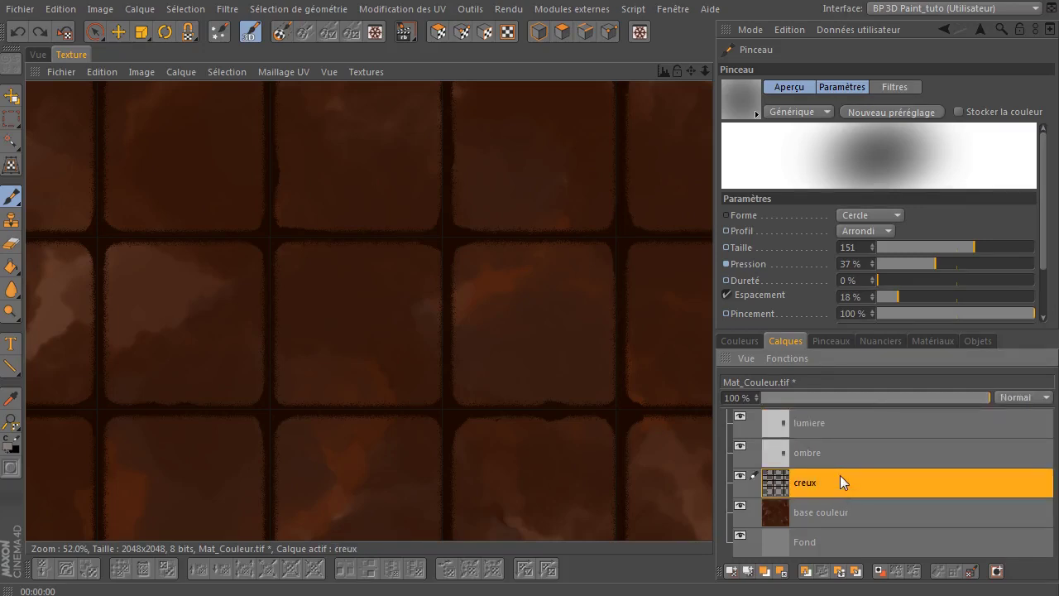
- Add a new texture layer above creux and name it 'bord'
{"action": "left_click", "coordinate": [730, 570]}
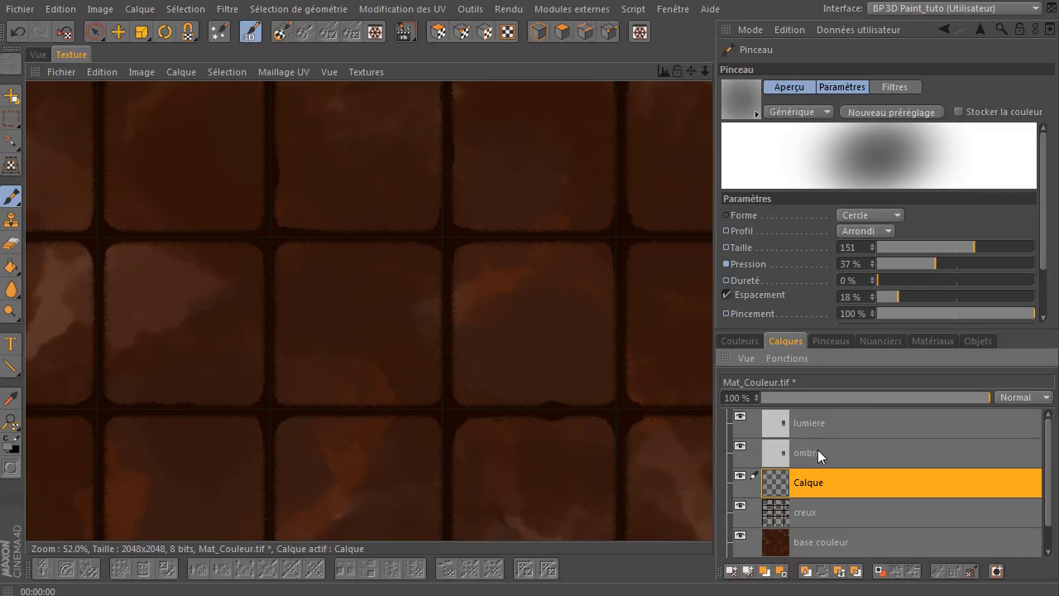
{"action": "double_click", "coordinate": [815, 486]}
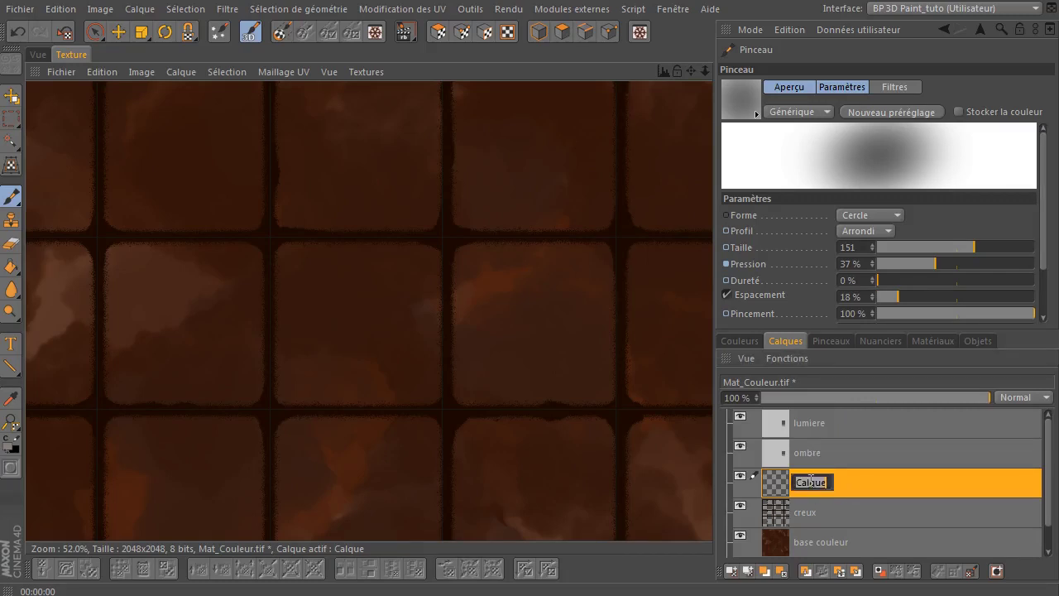
{"action": "type", "text": "bor"}
{"action": "type", "text": "d"}
{"action": "key", "text": "Return"}
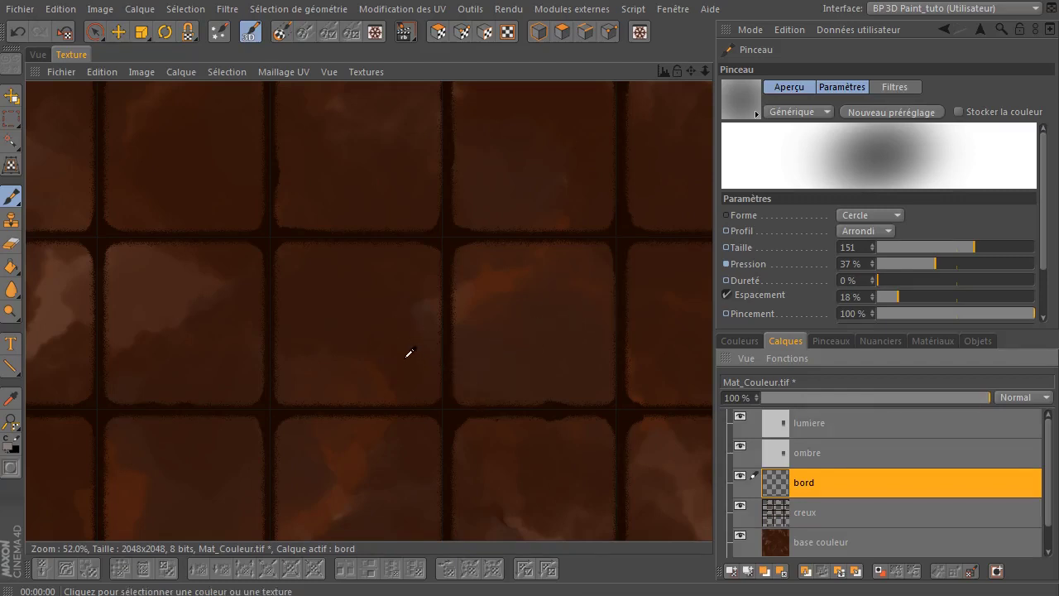
- Zoom out over the tile grid and eyedrop a dark brown paint colour from the texture
{"action": "left_click_drag", "start_coordinate": [705, 72], "coordinate": [430, 401]}
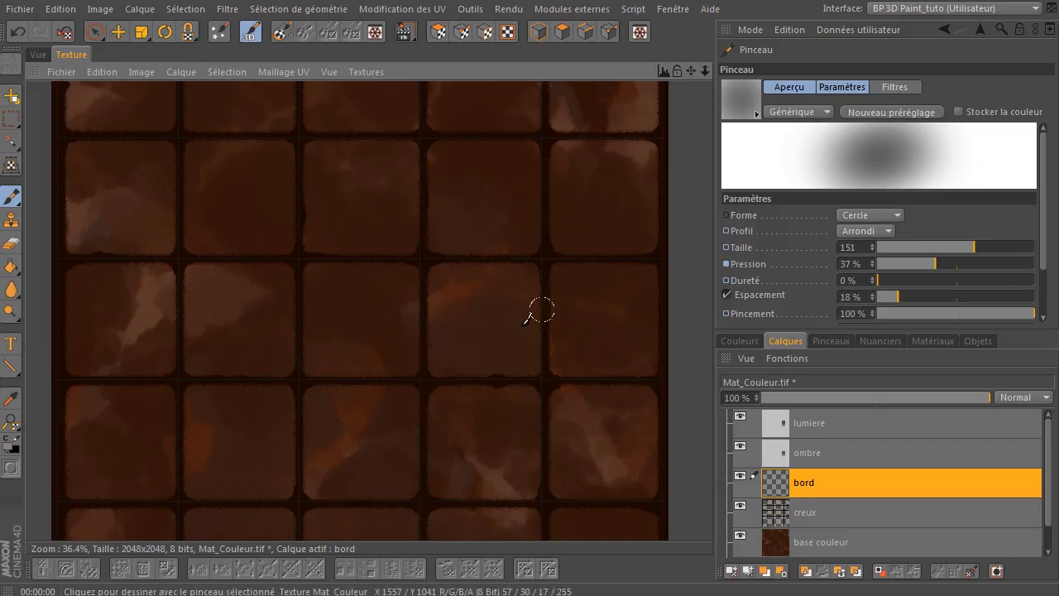
{"action": "left_click_drag", "start_coordinate": [691, 71], "coordinate": [650, 134]}
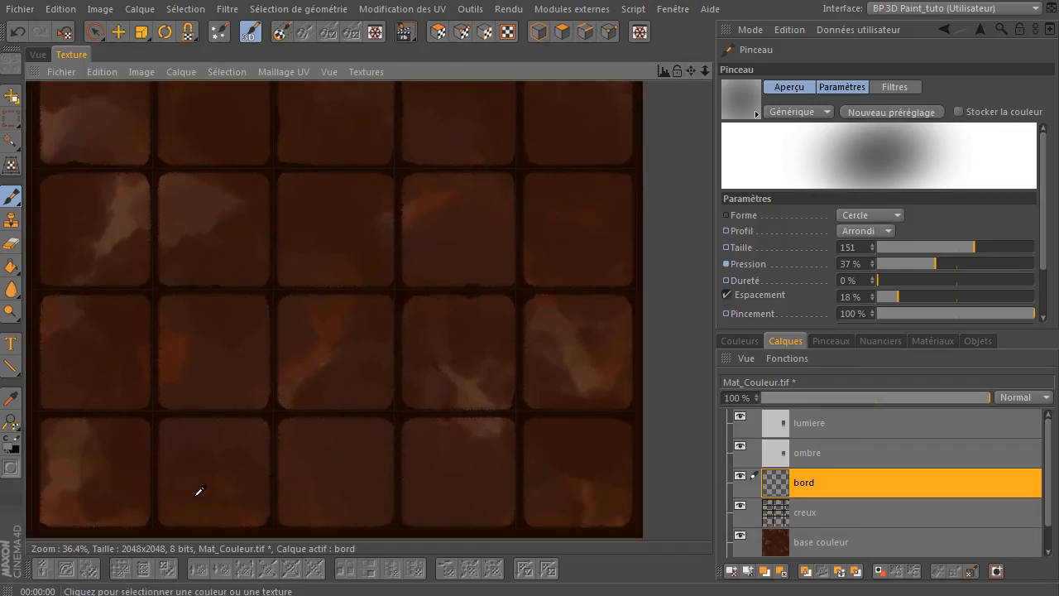
{"action": "left_click", "coordinate": [106, 493], "text": "ctrl"}
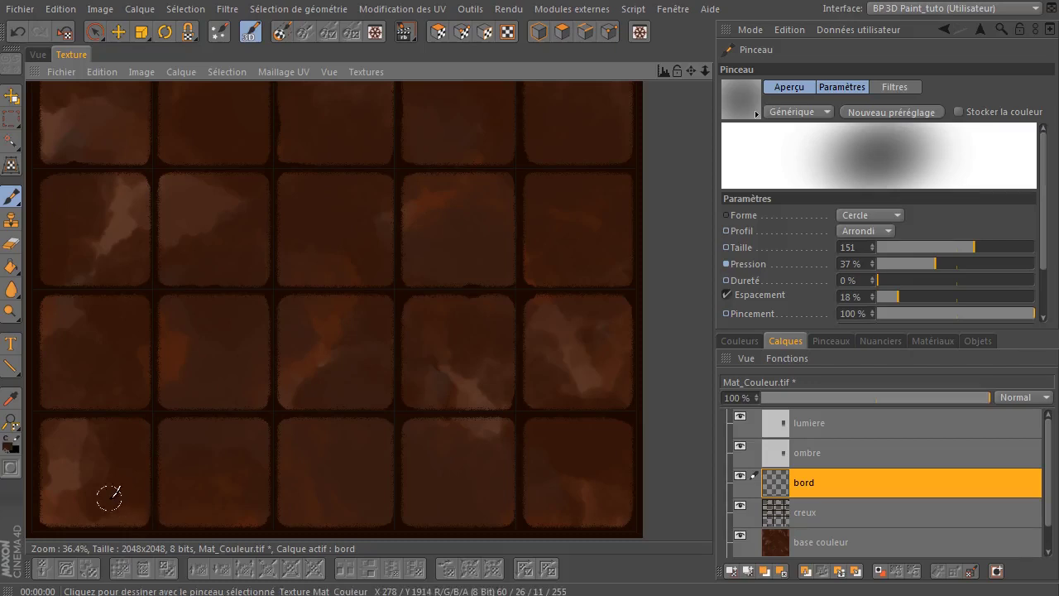
{"action": "left_click", "coordinate": [739, 342]}
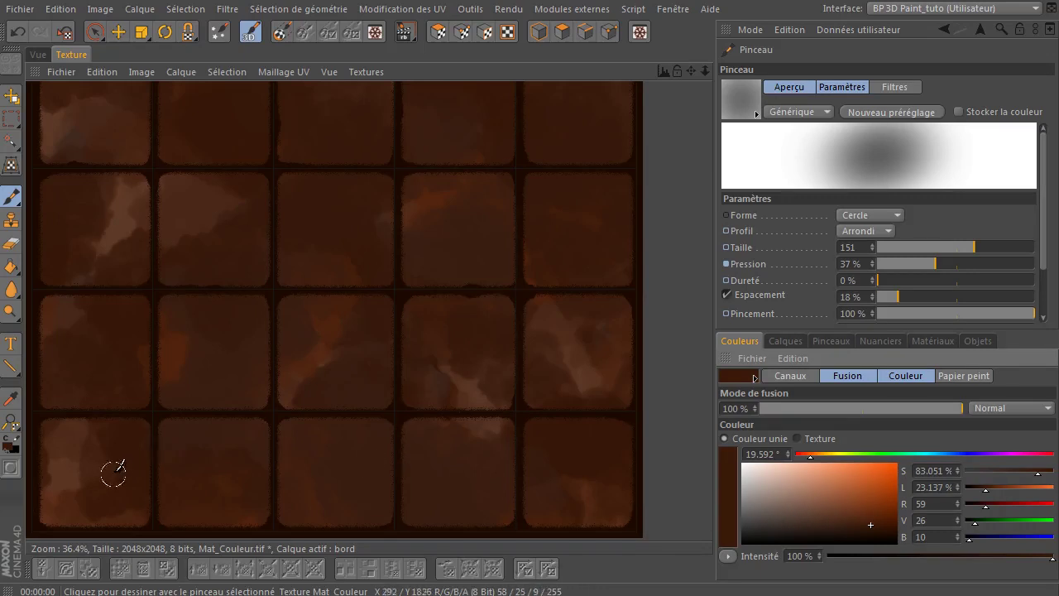
- On the bord layer, choose a soft round brush preset and enlarge it to size 141
{"action": "left_click", "coordinate": [783, 341]}
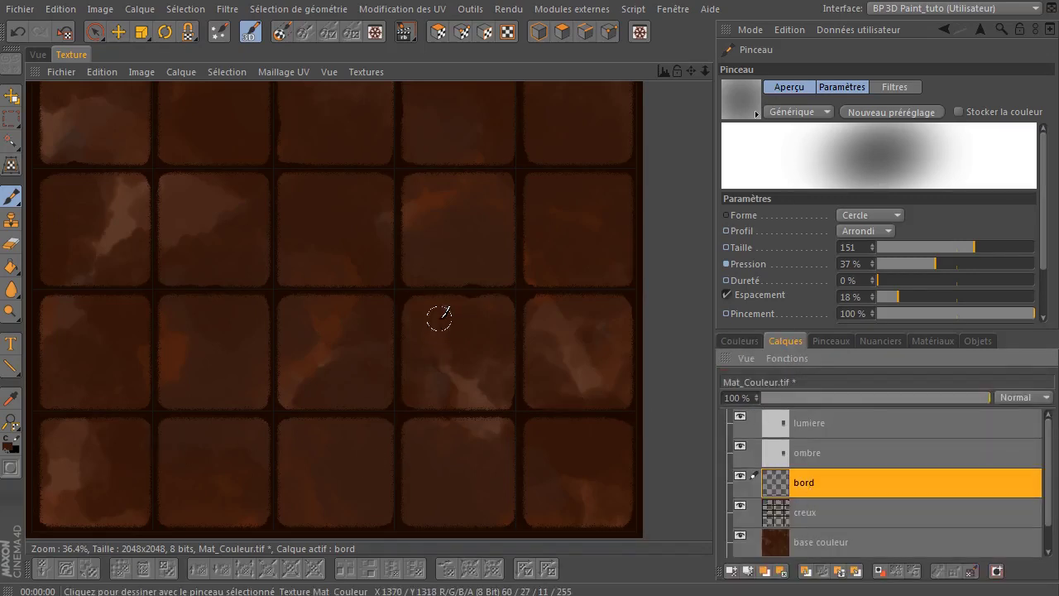
{"action": "left_click", "coordinate": [561, 357]}
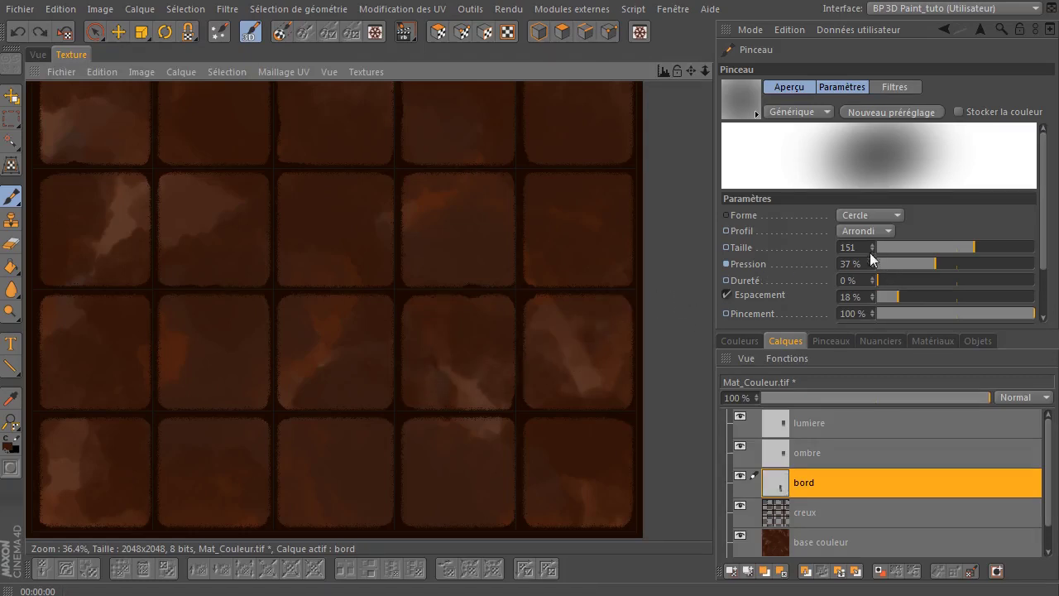
{"action": "left_click", "coordinate": [746, 94]}
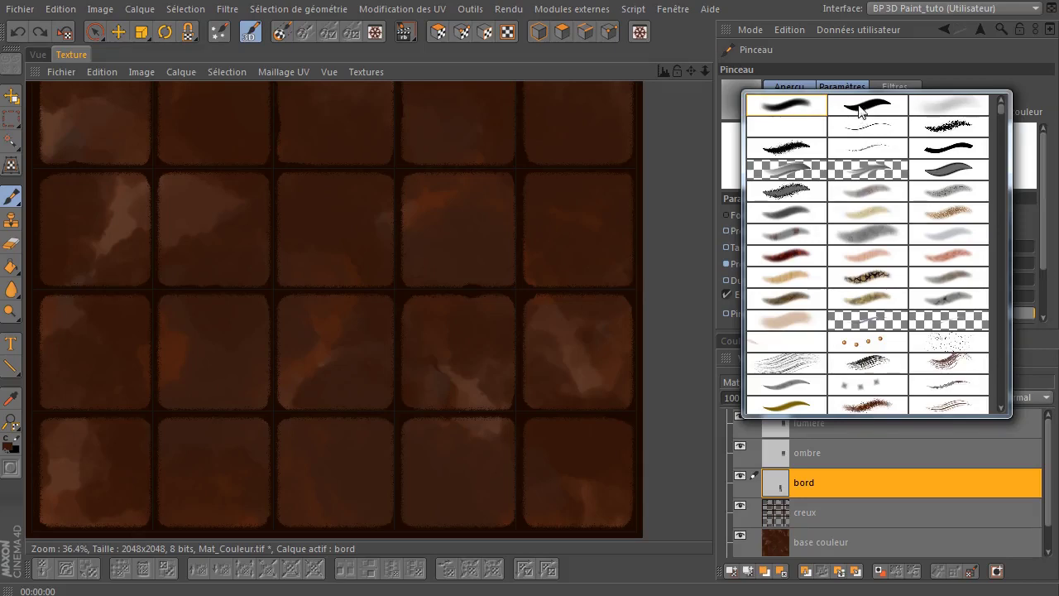
{"action": "left_click", "coordinate": [856, 132]}
{"action": "mouse_move", "coordinate": [931, 246]}
{"action": "left_mouse_down"}
{"action": "mouse_move", "coordinate": [983, 247]}
{"action": "mouse_move", "coordinate": [972, 247]}
{"action": "left_mouse_up"}
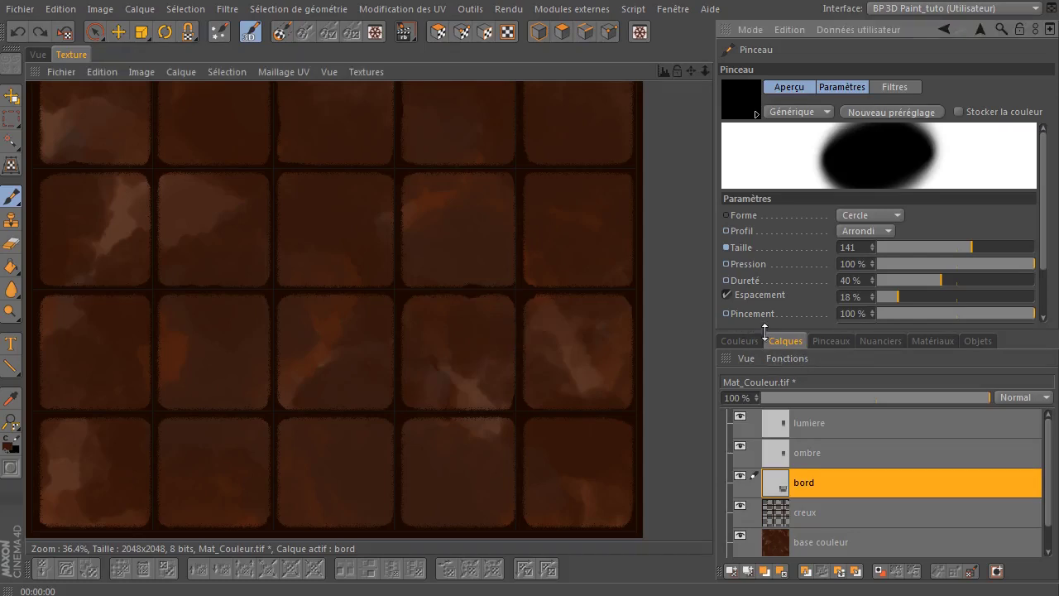
- Try brown shades with test strokes on the bottom-right tiles, settling on dark brown RGB 70/30/11
{"action": "left_click", "coordinate": [741, 341]}
{"action": "left_click_drag", "start_coordinate": [869, 524], "coordinate": [869, 515]}
{"action": "left_click_drag", "start_coordinate": [428, 491], "coordinate": [571, 416]}
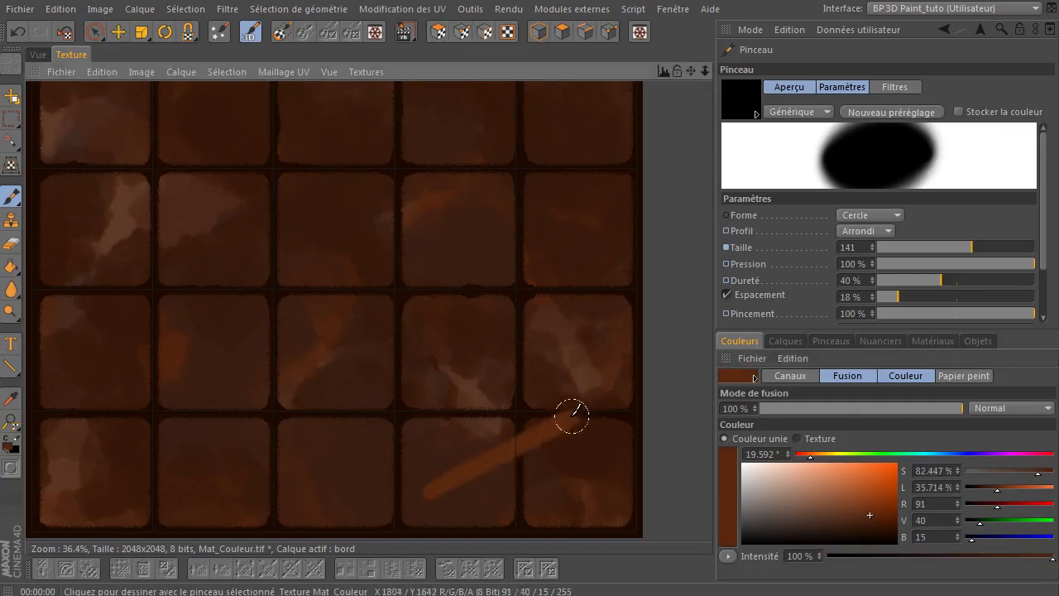
{"action": "key", "text": "ctrl+z"}
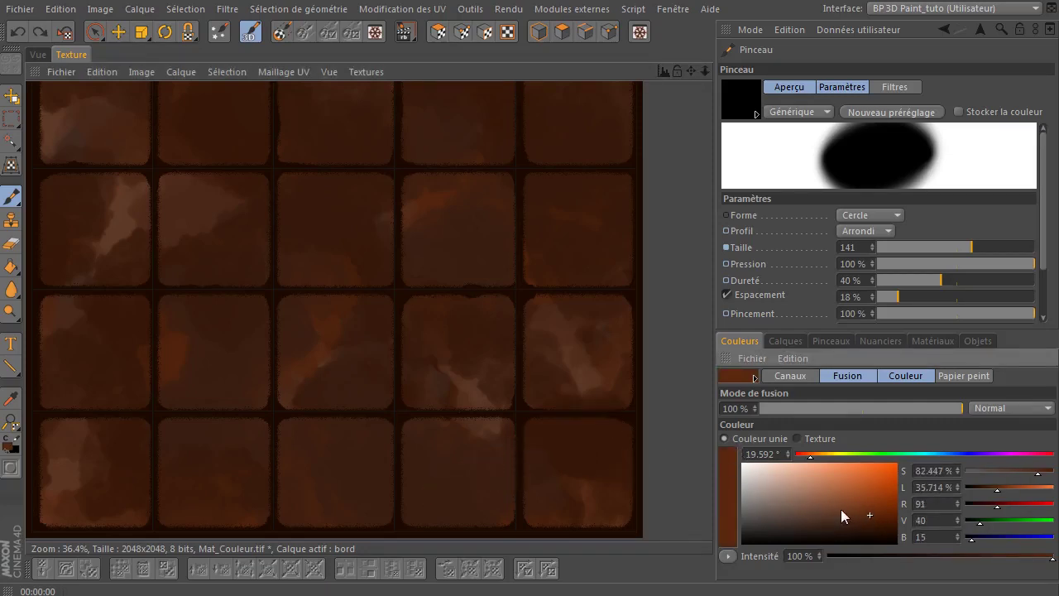
{"action": "left_click_drag", "start_coordinate": [868, 514], "coordinate": [870, 521]}
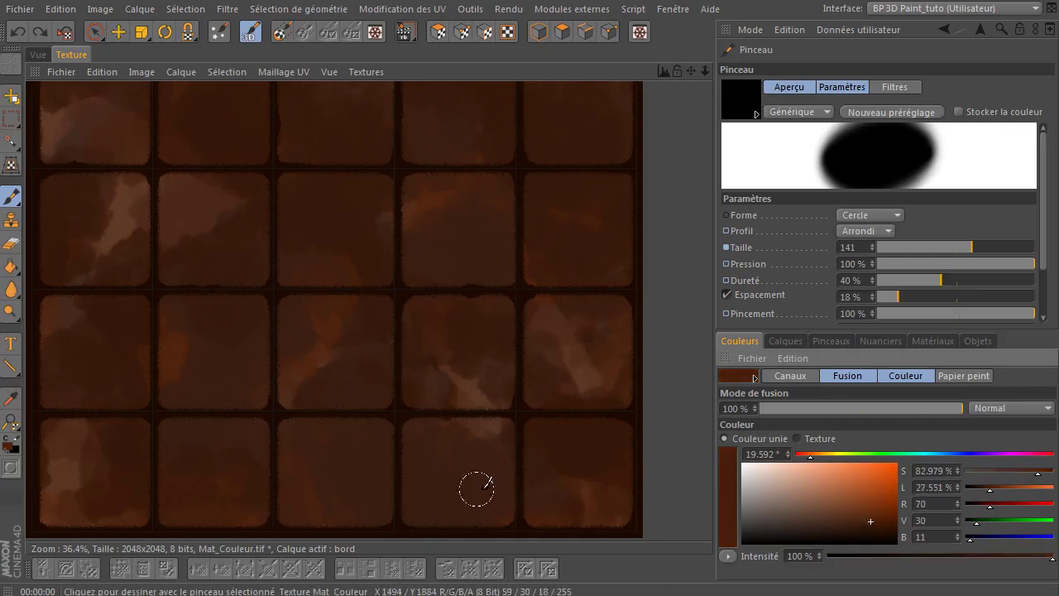
{"action": "left_click_drag", "start_coordinate": [473, 489], "coordinate": [596, 427]}
{"action": "key", "text": "ctrl+z"}
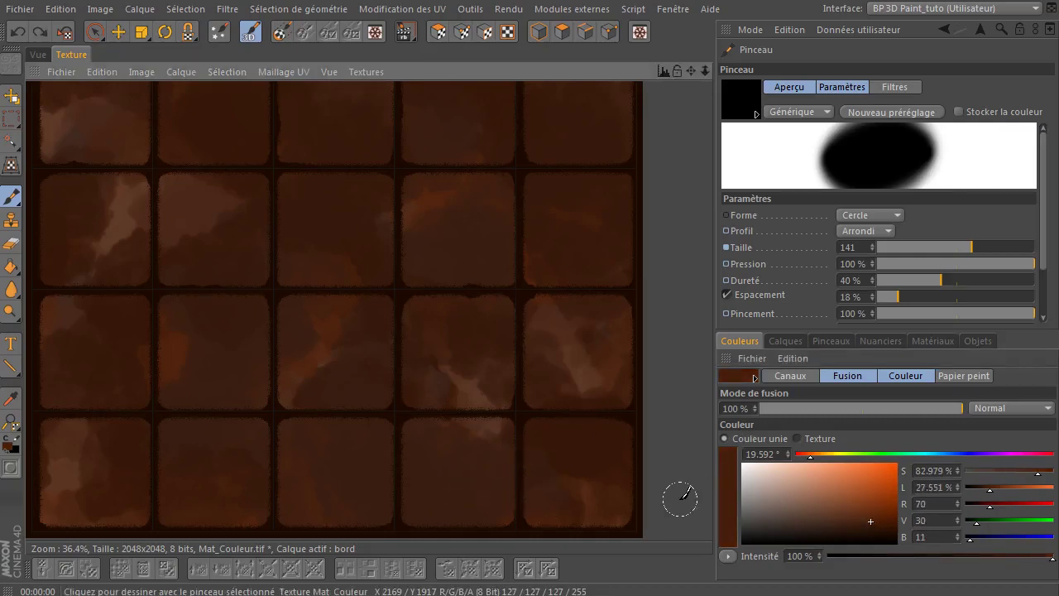
- Paint a trial dark border around a centre tile, then undo it
{"action": "left_click", "coordinate": [784, 340]}
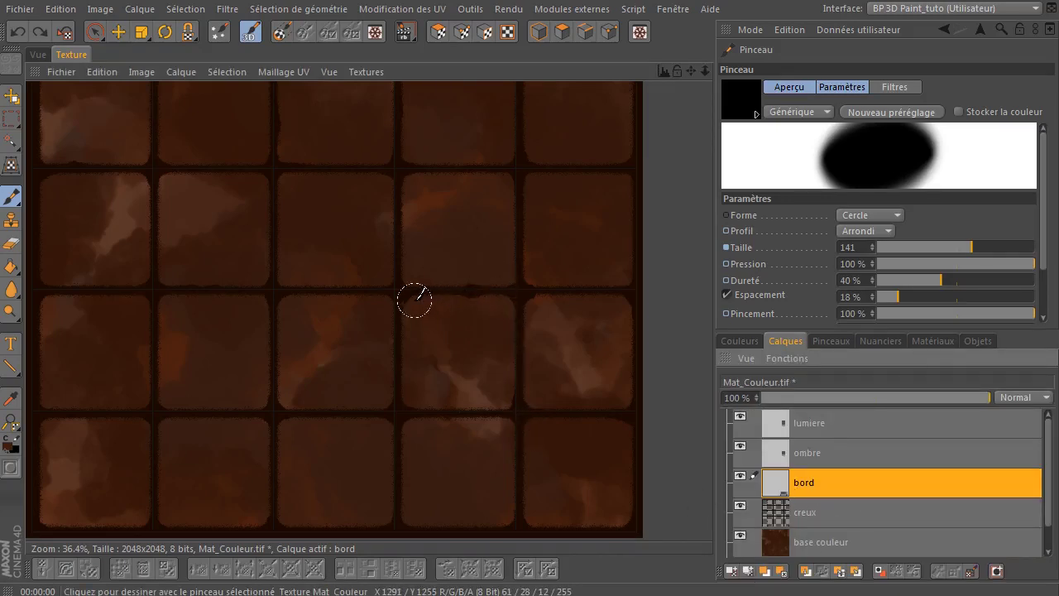
{"action": "mouse_move", "coordinate": [465, 294]}
{"action": "left_mouse_down"}
{"action": "mouse_move", "coordinate": [511, 297]}
{"action": "mouse_move", "coordinate": [517, 379]}
{"action": "mouse_move", "coordinate": [496, 394]}
{"action": "mouse_move", "coordinate": [426, 394]}
{"action": "mouse_move", "coordinate": [410, 296]}
{"action": "left_mouse_up"}
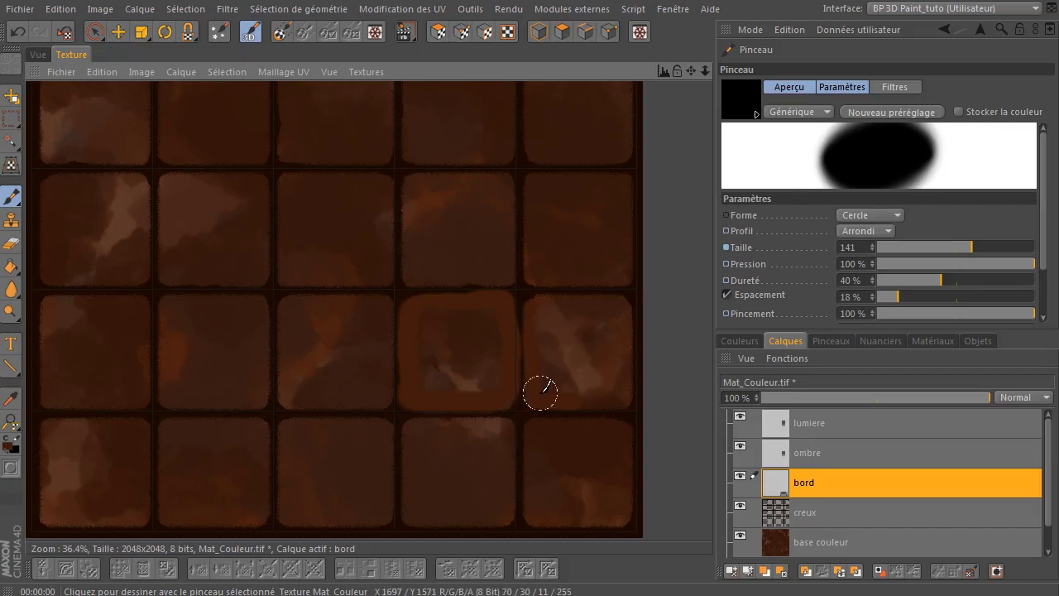
{"action": "key", "text": "ctrl+z"}
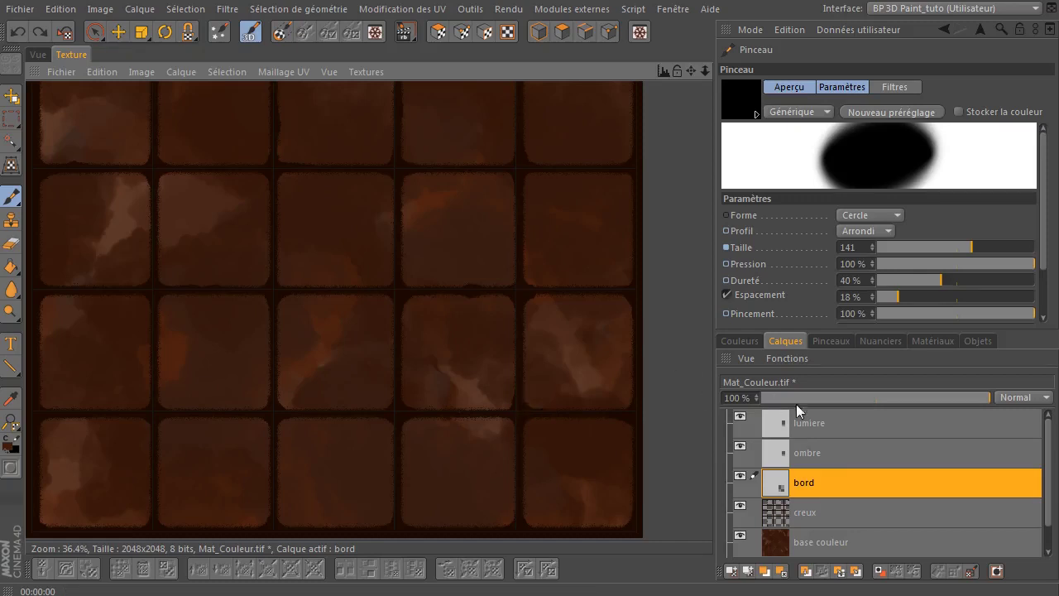
- Convert the creux layer to a selection, invert it with Tout intervertir, and target the bord layer
{"action": "left_click", "coordinate": [799, 513]}
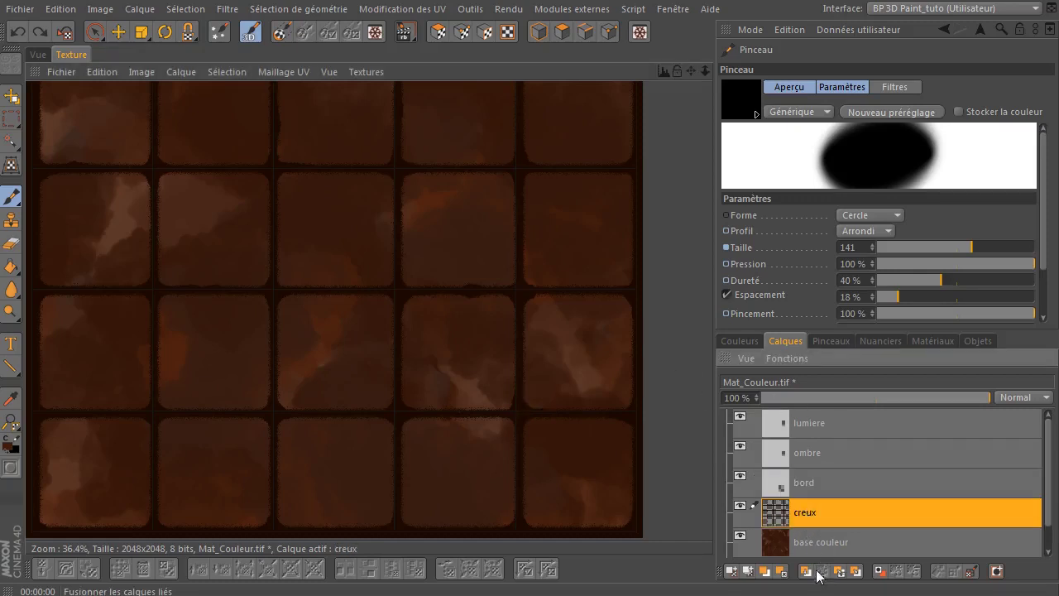
{"action": "left_click", "coordinate": [185, 10]}
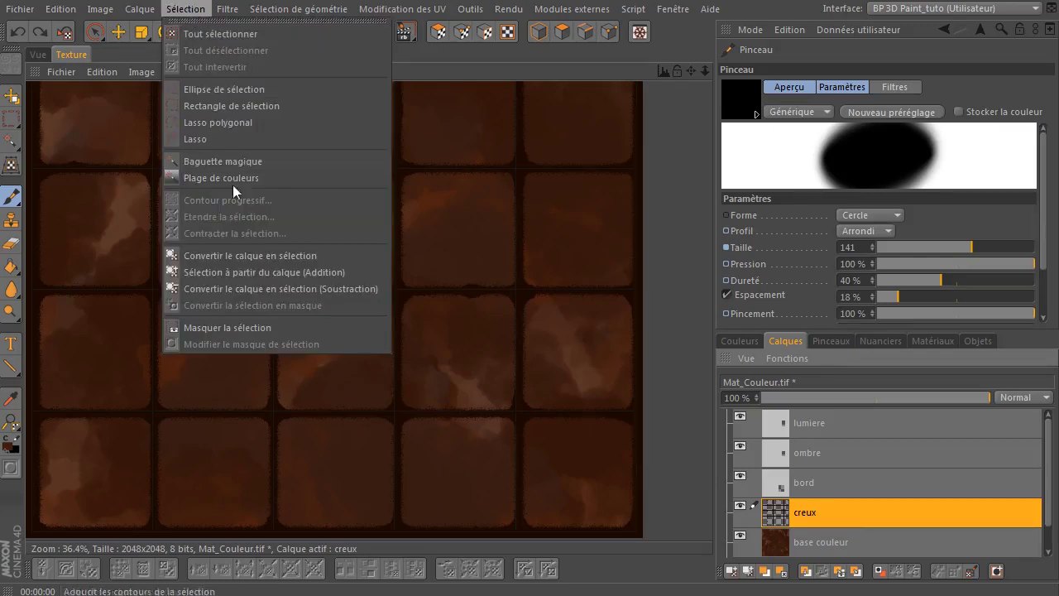
{"action": "left_click", "coordinate": [262, 259]}
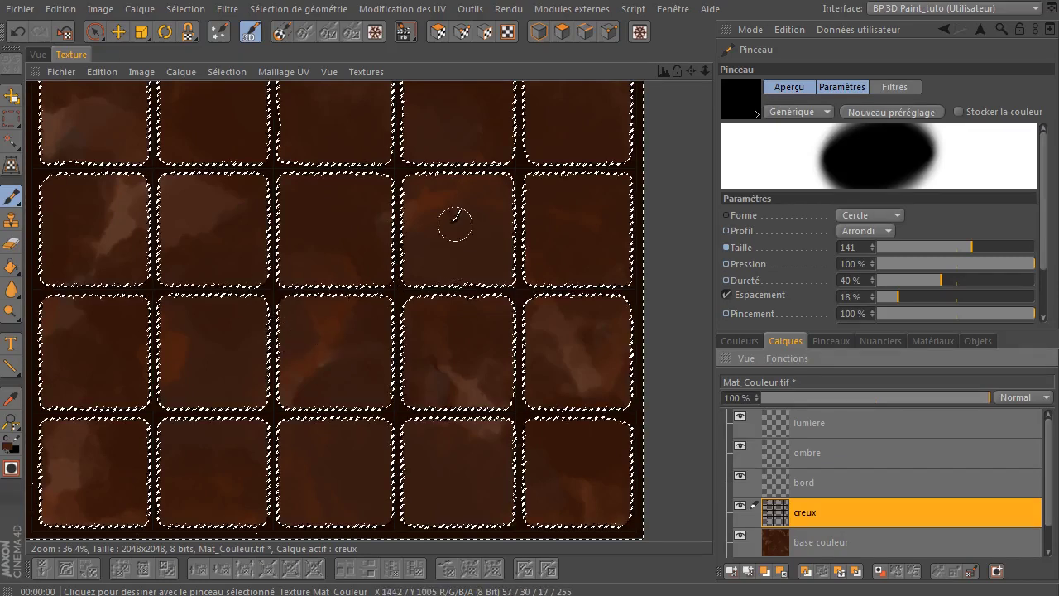
{"action": "left_click_drag", "start_coordinate": [414, 432], "coordinate": [621, 374]}
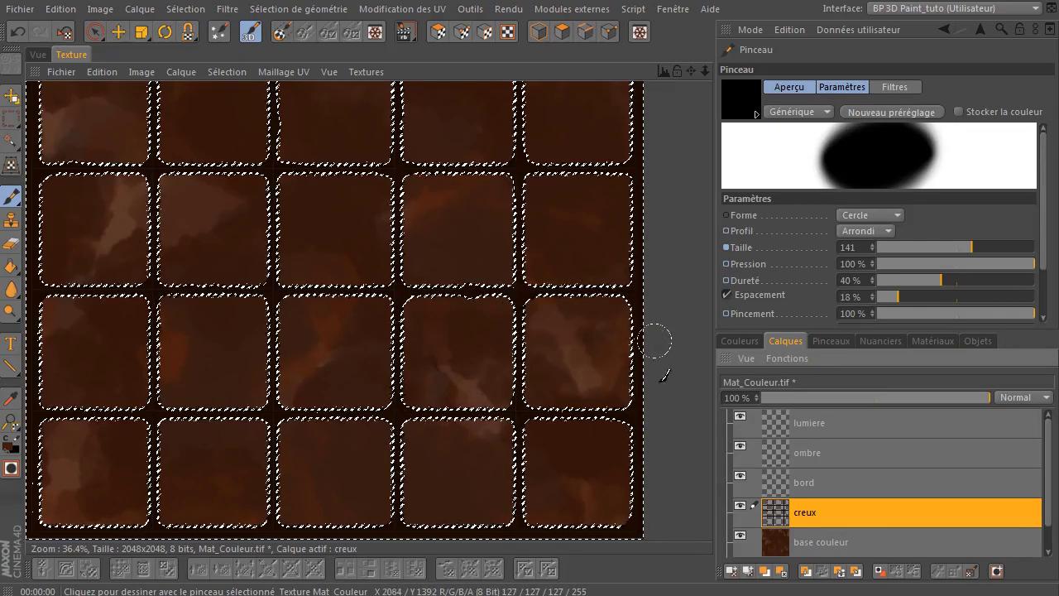
{"action": "left_click", "coordinate": [185, 10]}
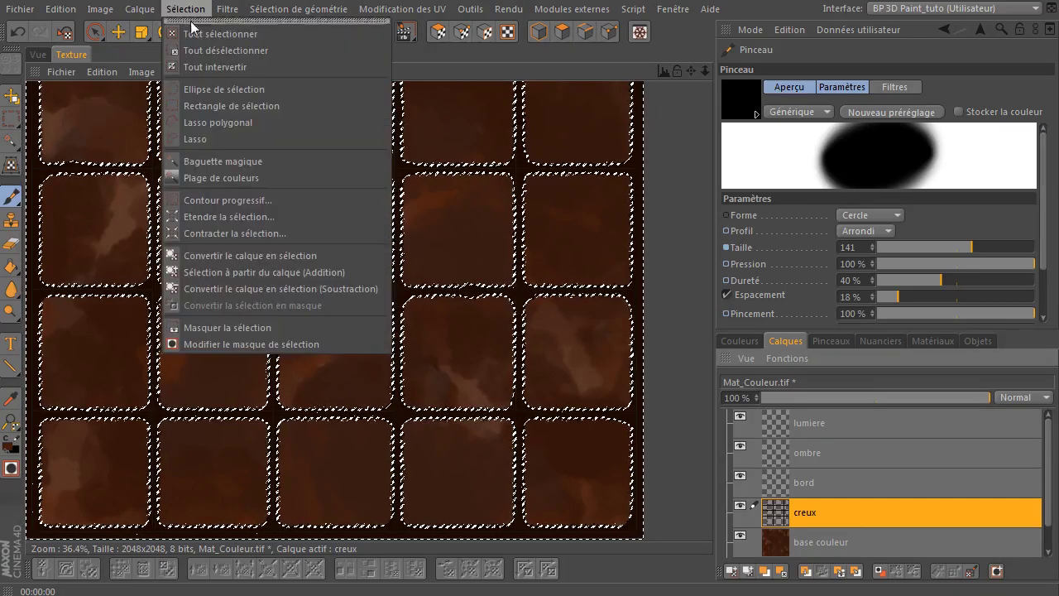
{"action": "left_click", "coordinate": [193, 66]}
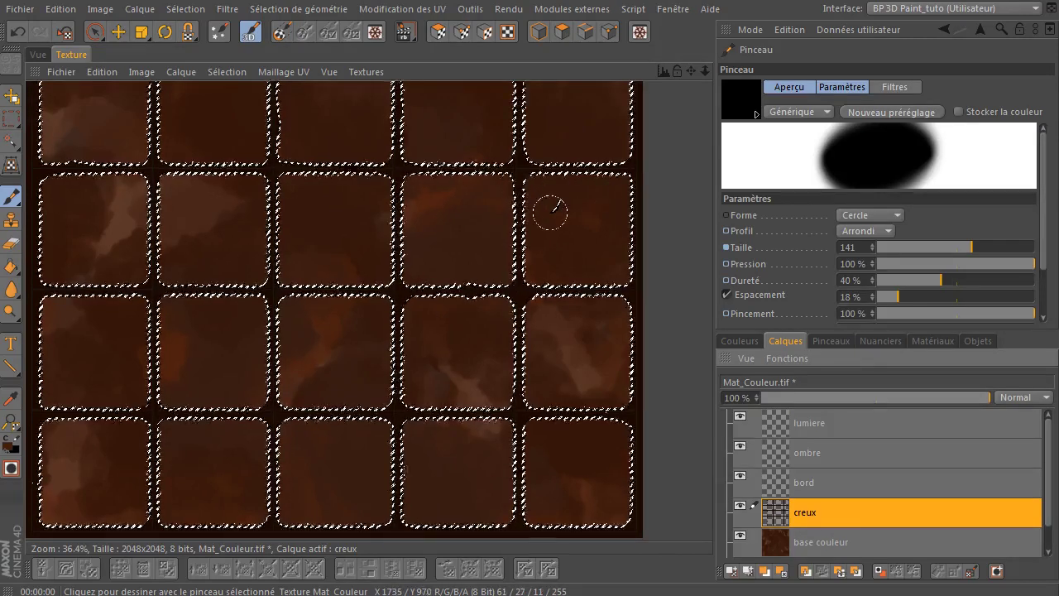
{"action": "left_click", "coordinate": [807, 482]}
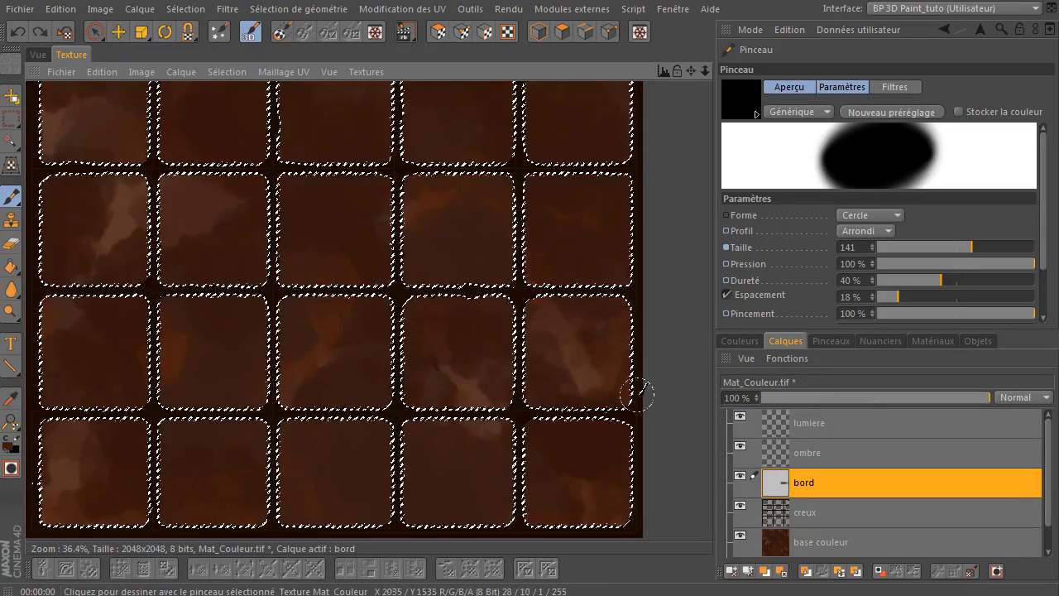
- Reduce brush Taille to 71 and zoom and pan in on the upper-right tiles
{"action": "left_click_drag", "start_coordinate": [971, 247], "coordinate": [925, 249]}
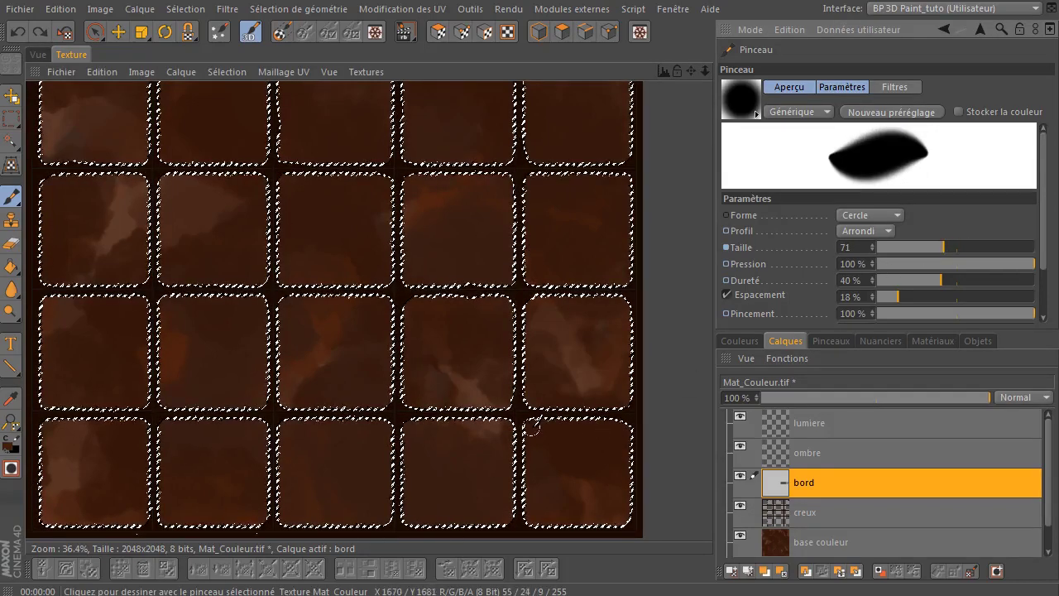
{"action": "mouse_move", "coordinate": [695, 70]}
{"action": "left_mouse_down"}
{"action": "mouse_move", "coordinate": [696, 227]}
{"action": "mouse_move", "coordinate": [728, 394]}
{"action": "left_mouse_up"}
{"action": "left_click_drag", "start_coordinate": [704, 74], "coordinate": [946, 34]}
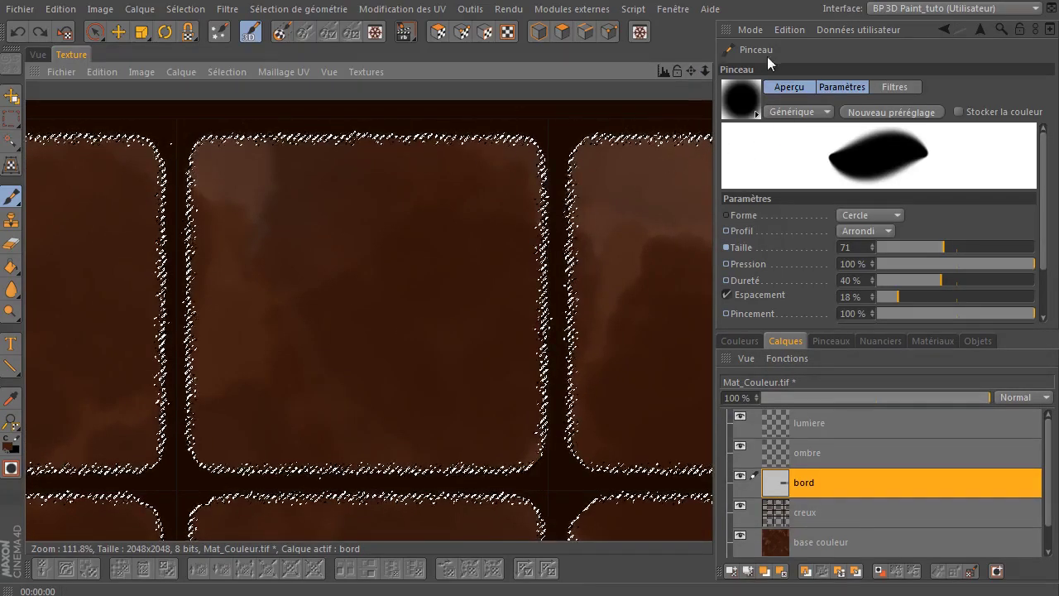
{"action": "mouse_move", "coordinate": [708, 69]}
{"action": "left_mouse_down"}
{"action": "mouse_move", "coordinate": [625, 154]}
{"action": "mouse_move", "coordinate": [345, 185]}
{"action": "left_mouse_up"}
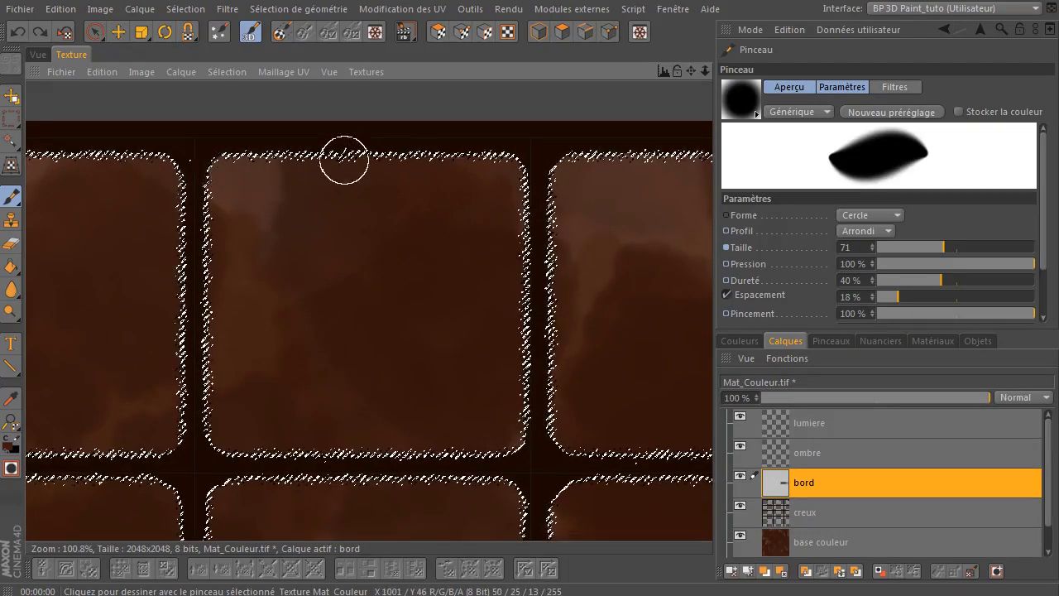
{"action": "mouse_move", "coordinate": [691, 71]}
{"action": "left_mouse_down"}
{"action": "mouse_move", "coordinate": [588, 98]}
{"action": "mouse_move", "coordinate": [256, 110]}
{"action": "left_mouse_up"}
{"action": "mouse_move", "coordinate": [691, 71]}
{"action": "left_mouse_down"}
{"action": "mouse_move", "coordinate": [535, 76]}
{"action": "mouse_move", "coordinate": [562, 66]}
{"action": "left_mouse_up"}
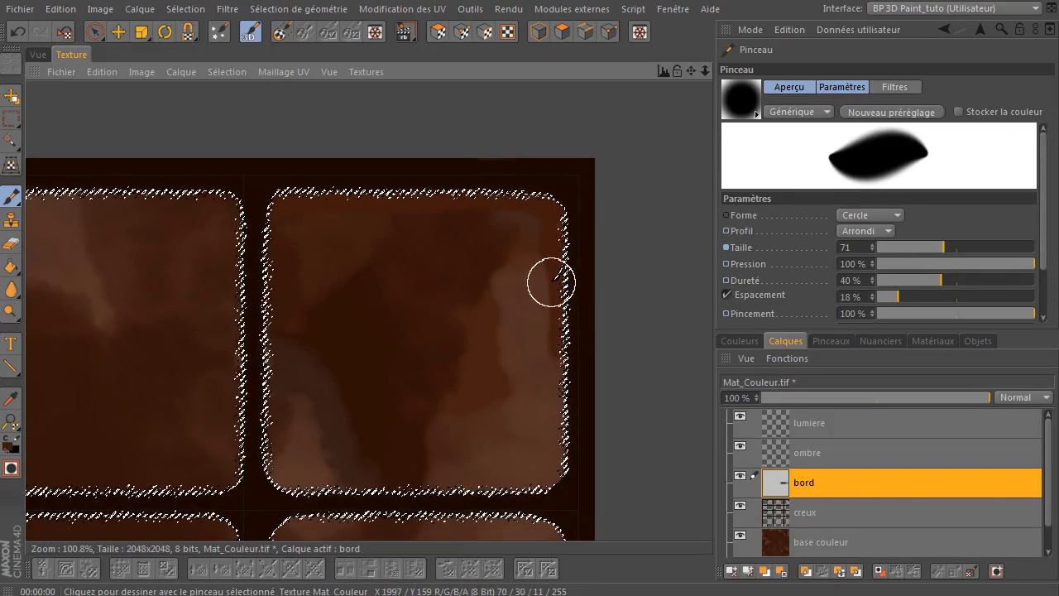
- Hide the couleur layer and paint the brown border down the tile's right and left edges
{"action": "left_click", "coordinate": [740, 536]}
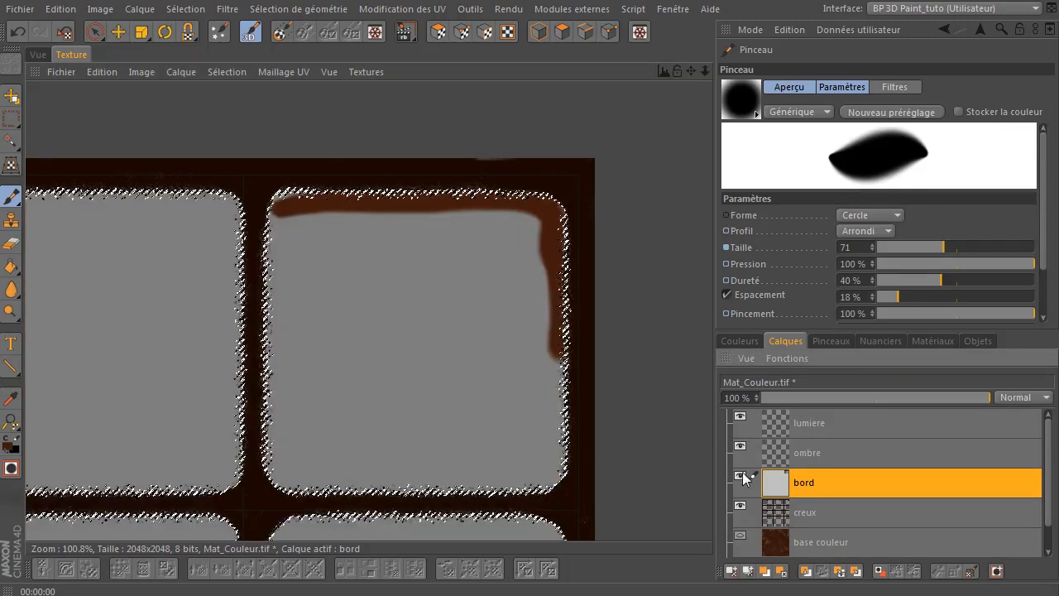
{"action": "left_click_drag", "start_coordinate": [559, 341], "coordinate": [558, 432]}
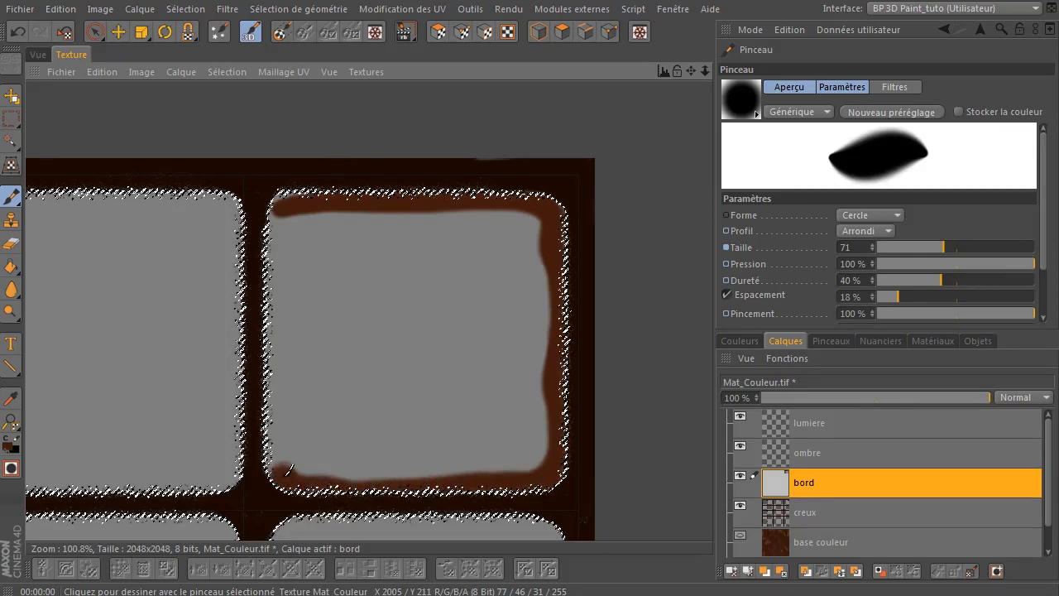
{"action": "left_click_drag", "start_coordinate": [276, 448], "coordinate": [264, 389]}
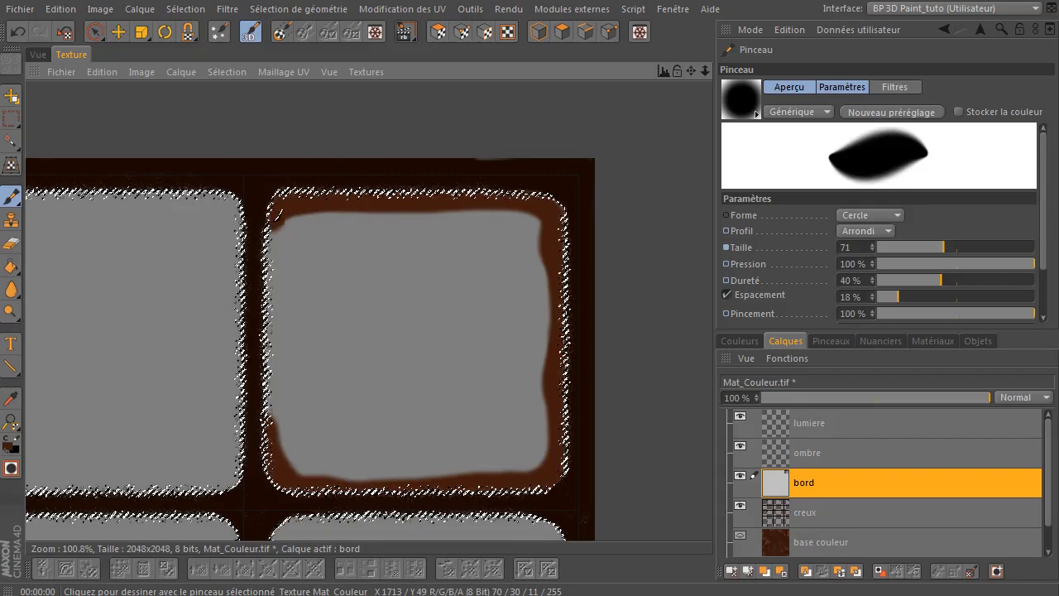
{"action": "left_click_drag", "start_coordinate": [274, 305], "coordinate": [274, 447]}
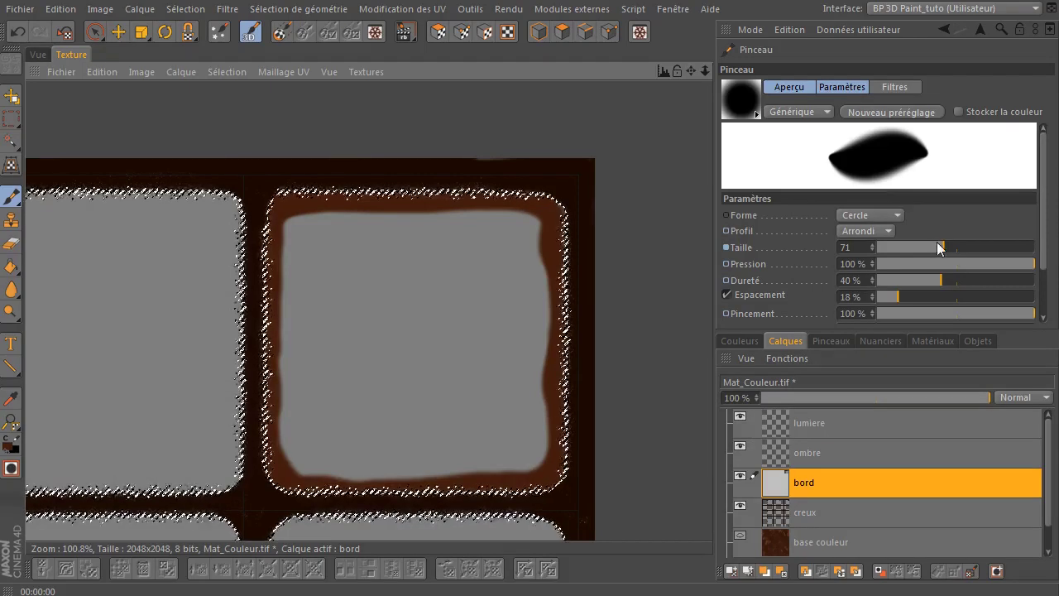
- Enlarge the brush to 88 and paint brown along the neighbouring tile's right, top, left edges and corners
{"action": "left_click_drag", "start_coordinate": [939, 247], "coordinate": [953, 246]}
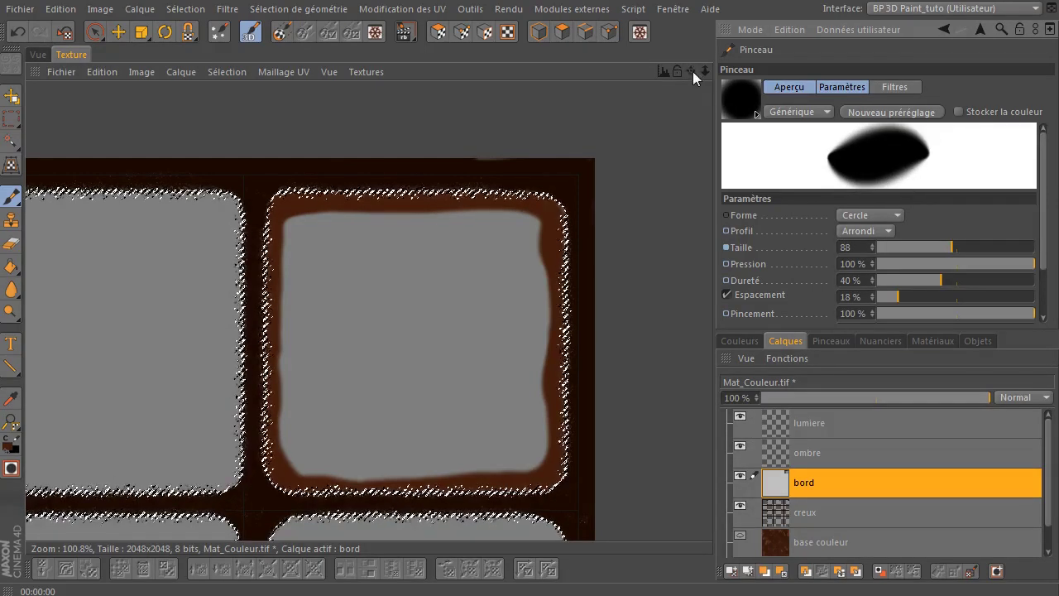
{"action": "left_click_drag", "start_coordinate": [692, 71], "coordinate": [650, 106]}
{"action": "left_click_drag", "start_coordinate": [439, 170], "coordinate": [443, 248]}
{"action": "mouse_move", "coordinate": [435, 308]}
{"action": "left_mouse_down"}
{"action": "mouse_move", "coordinate": [426, 453]}
{"action": "mouse_move", "coordinate": [175, 450]}
{"action": "left_mouse_up"}
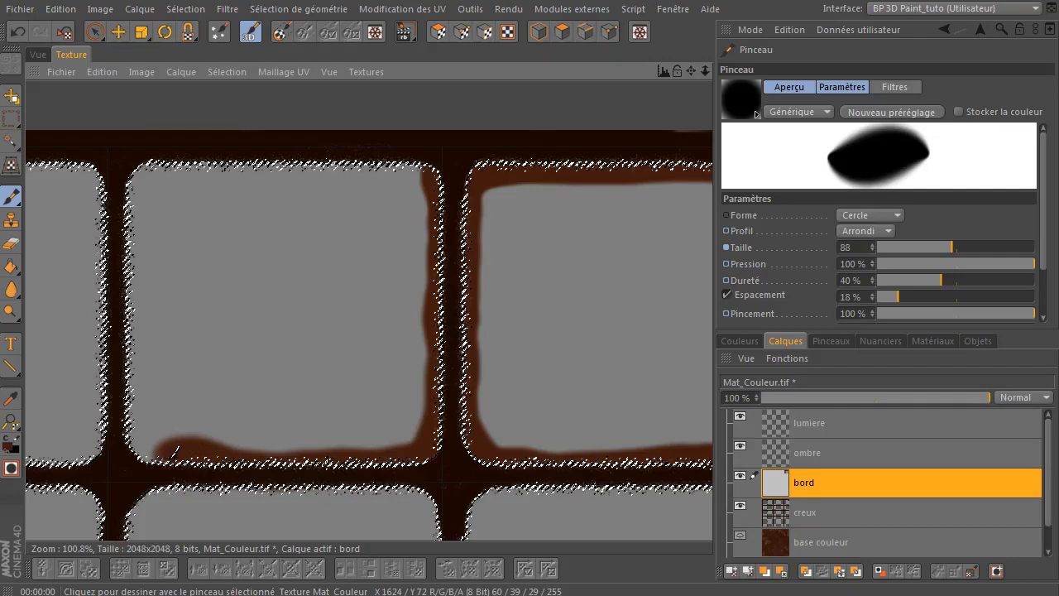
{"action": "mouse_move", "coordinate": [137, 319]}
{"action": "left_mouse_down"}
{"action": "mouse_move", "coordinate": [355, 161]}
{"action": "mouse_move", "coordinate": [423, 182]}
{"action": "mouse_move", "coordinate": [426, 195]}
{"action": "left_mouse_up"}
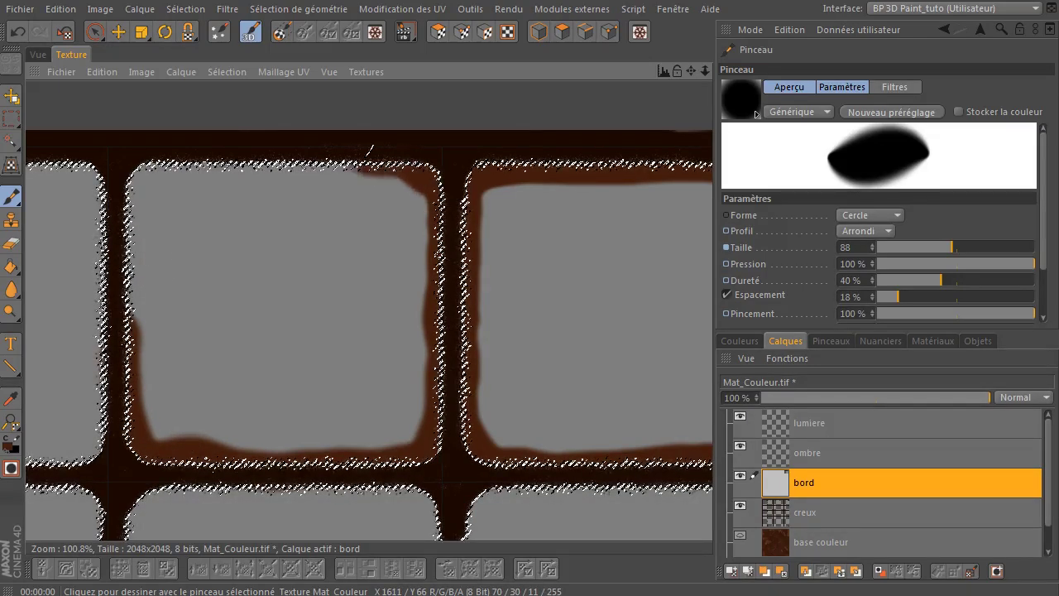
{"action": "mouse_move", "coordinate": [307, 153]}
{"action": "left_mouse_down"}
{"action": "mouse_move", "coordinate": [149, 173]}
{"action": "mouse_move", "coordinate": [133, 449]}
{"action": "mouse_move", "coordinate": [327, 457]}
{"action": "left_mouse_up"}
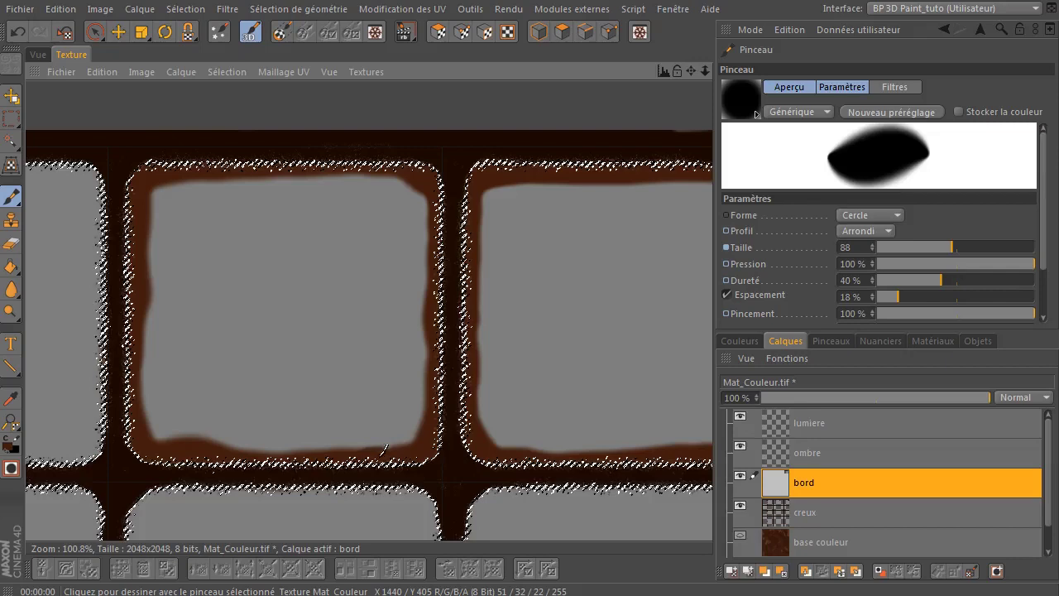
{"action": "mouse_move", "coordinate": [201, 409]}
{"action": "left_mouse_down"}
{"action": "mouse_move", "coordinate": [158, 450]}
{"action": "mouse_move", "coordinate": [151, 439]}
{"action": "left_mouse_up"}
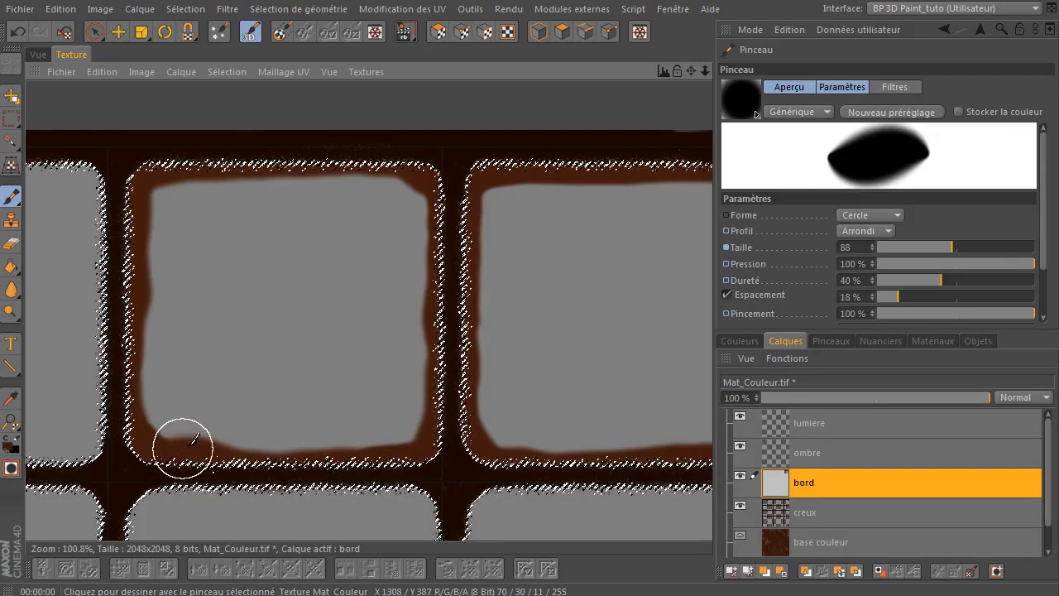
{"action": "left_click_drag", "start_coordinate": [166, 166], "coordinate": [159, 176]}
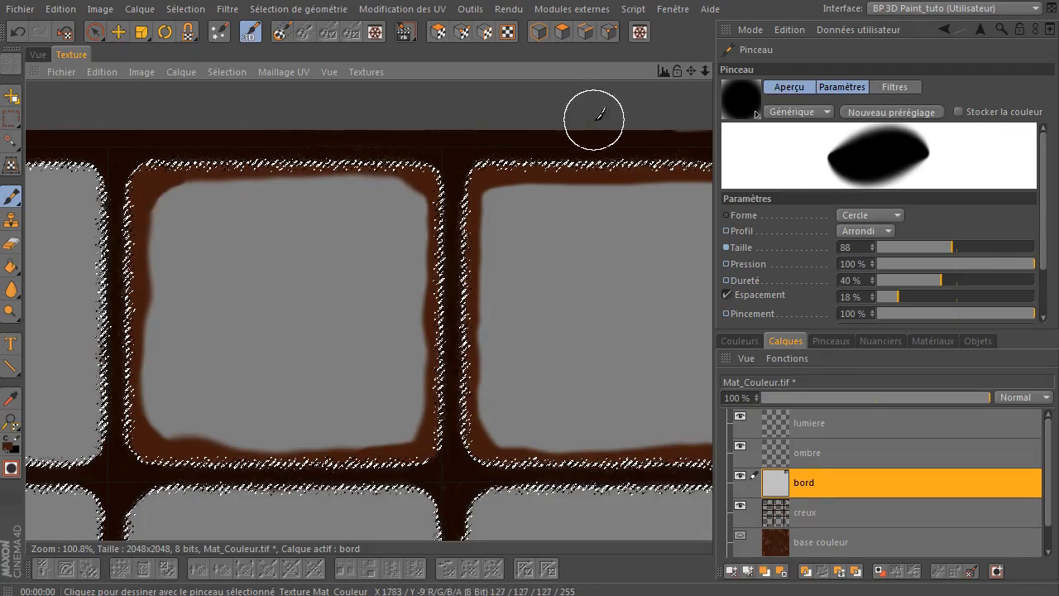
- Paint a brown border along all four edges of the middle tile
{"action": "left_click_drag", "start_coordinate": [694, 73], "coordinate": [1042, 90]}
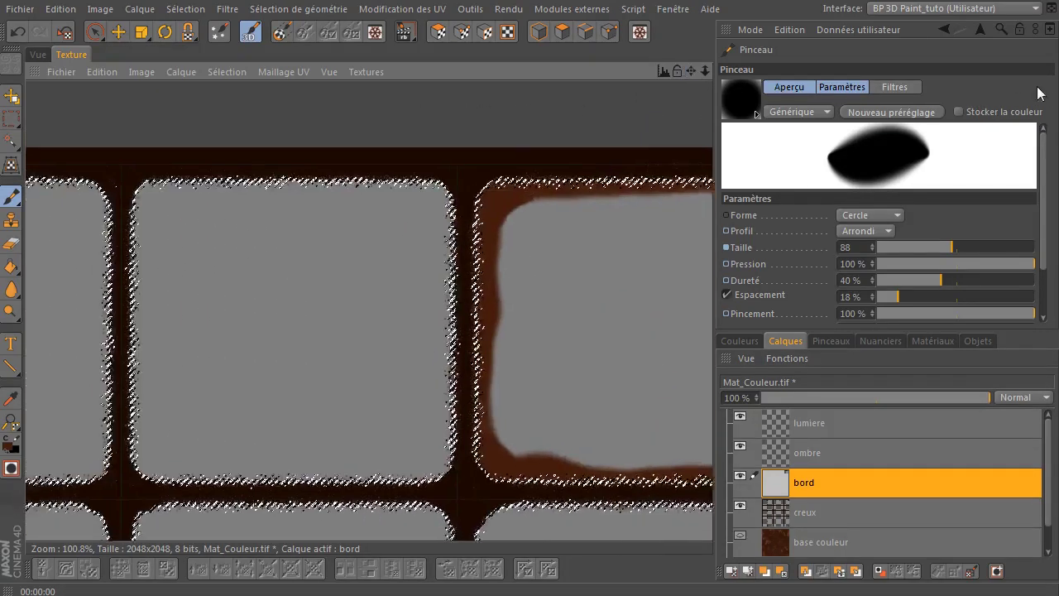
{"action": "left_click_drag", "start_coordinate": [445, 290], "coordinate": [439, 196]}
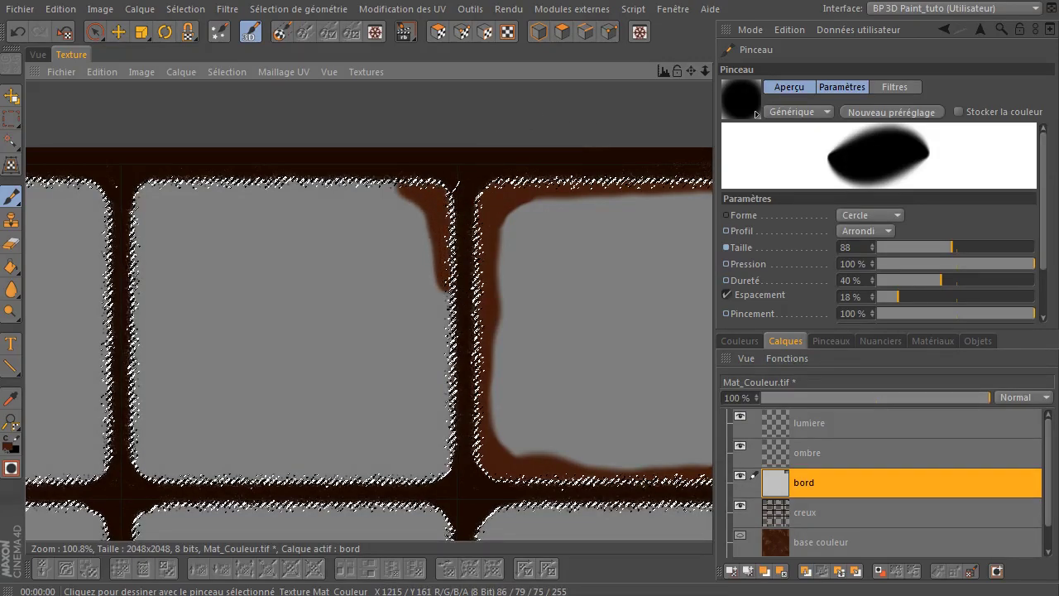
{"action": "left_click_drag", "start_coordinate": [387, 172], "coordinate": [191, 171]}
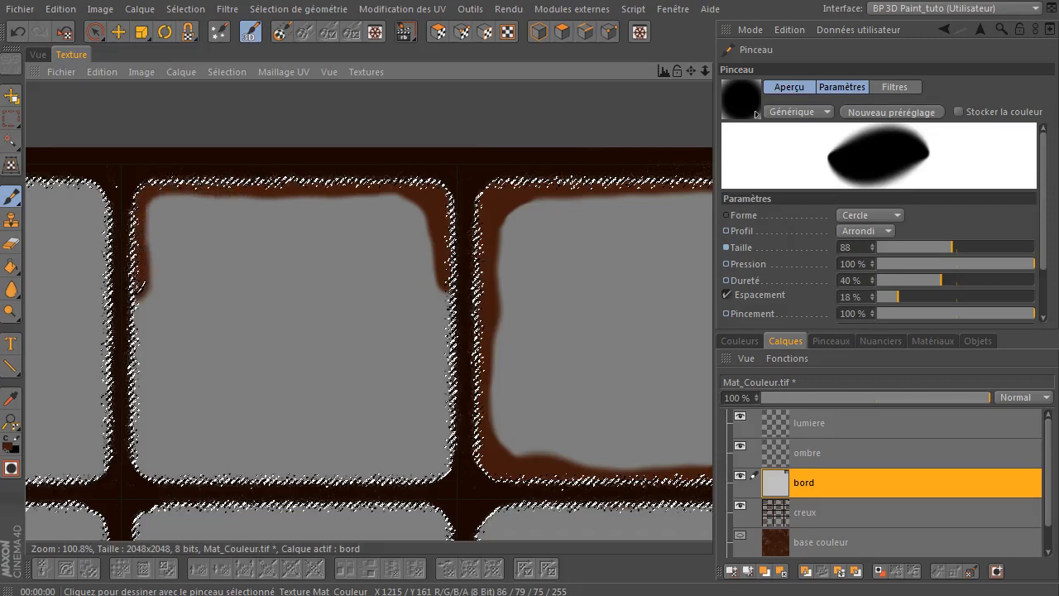
{"action": "left_click_drag", "start_coordinate": [143, 335], "coordinate": [142, 397]}
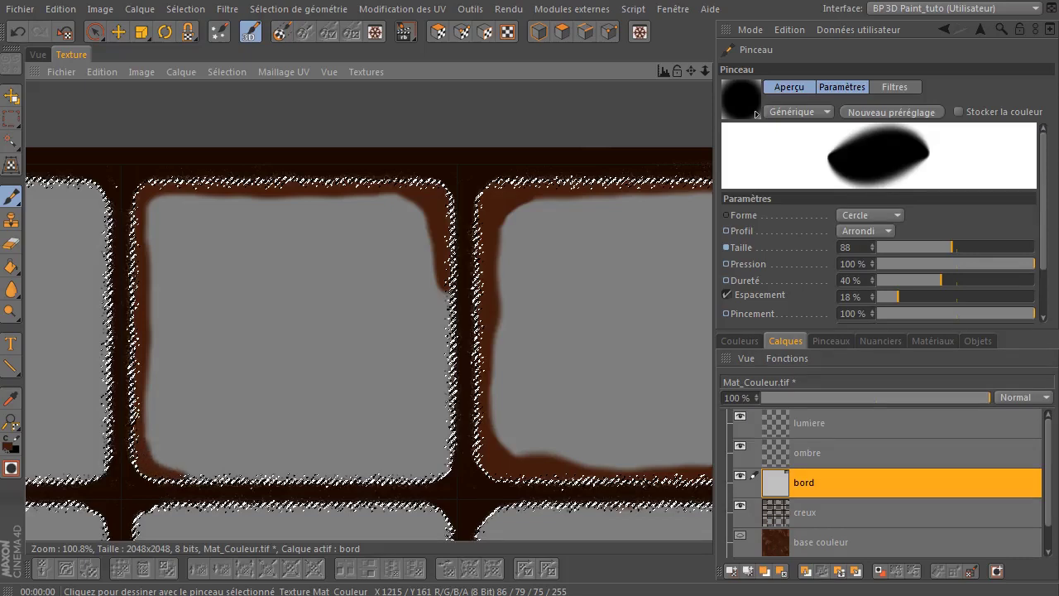
{"action": "mouse_move", "coordinate": [207, 475]}
{"action": "left_mouse_down"}
{"action": "mouse_move", "coordinate": [424, 468]}
{"action": "mouse_move", "coordinate": [439, 447]}
{"action": "mouse_move", "coordinate": [436, 339]}
{"action": "left_mouse_up"}
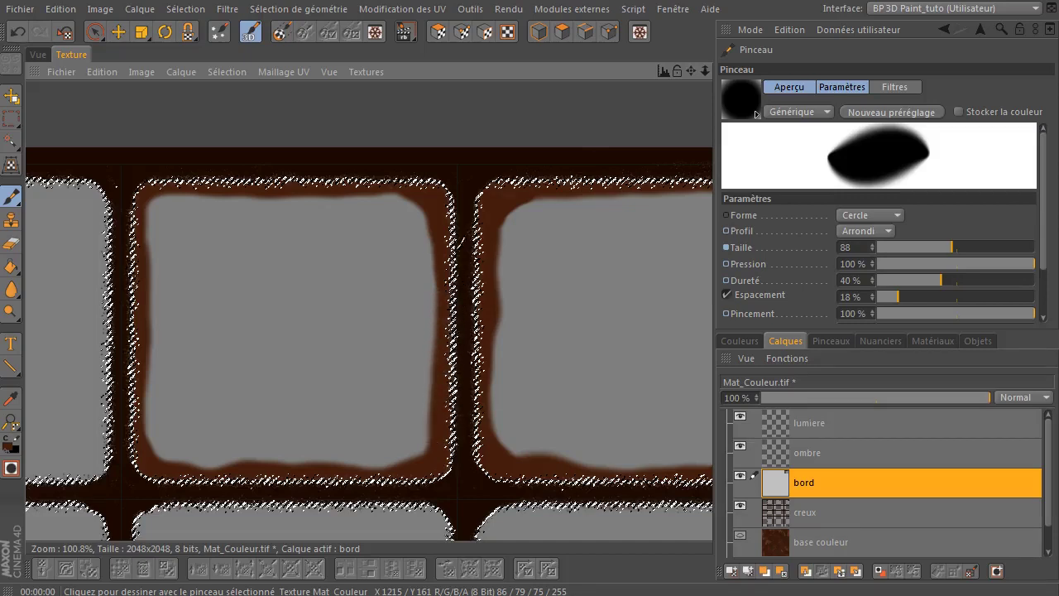
- Paint brown along the next tile's top, left and right edges into the upper-right corner
{"action": "left_click_drag", "start_coordinate": [692, 71], "coordinate": [1051, 83]}
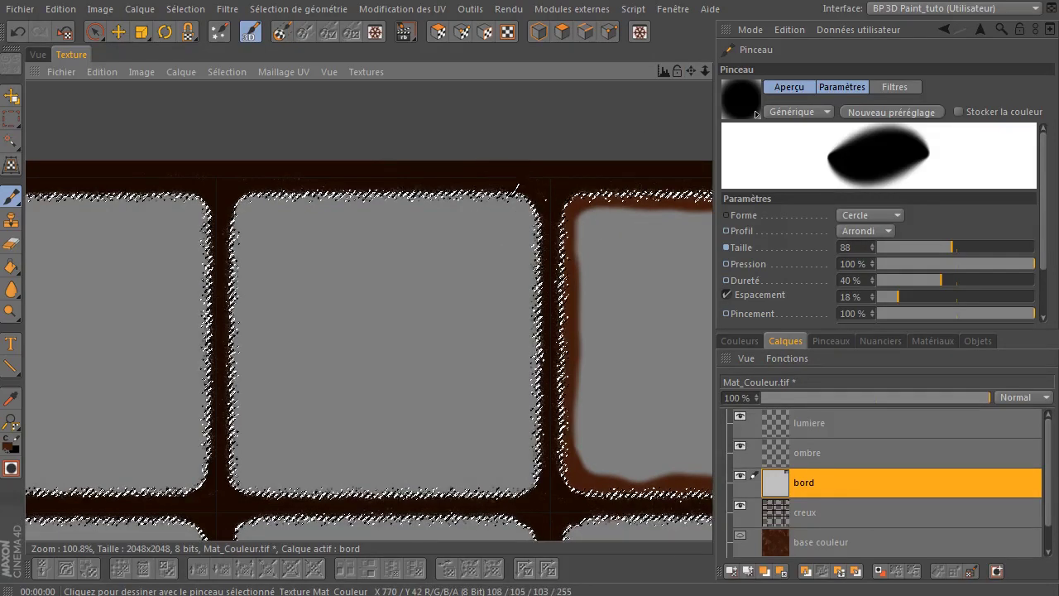
{"action": "left_click_drag", "start_coordinate": [518, 188], "coordinate": [354, 185]}
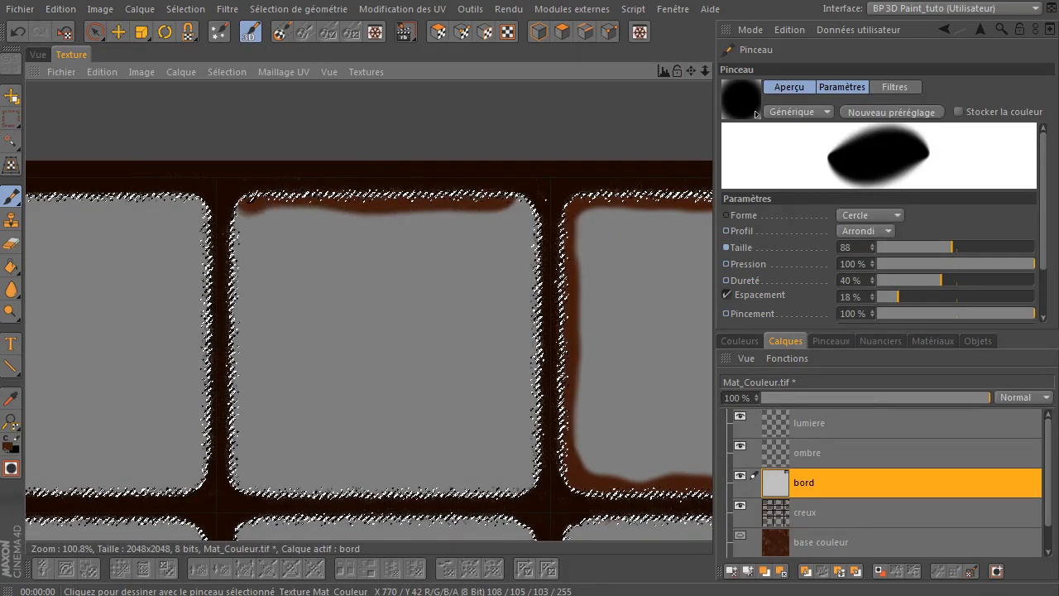
{"action": "mouse_move", "coordinate": [240, 236]}
{"action": "left_mouse_down"}
{"action": "mouse_move", "coordinate": [245, 457]}
{"action": "mouse_move", "coordinate": [311, 485]}
{"action": "mouse_move", "coordinate": [485, 482]}
{"action": "mouse_move", "coordinate": [525, 461]}
{"action": "mouse_move", "coordinate": [531, 429]}
{"action": "left_mouse_up"}
{"action": "left_click_drag", "start_coordinate": [545, 379], "coordinate": [551, 331]}
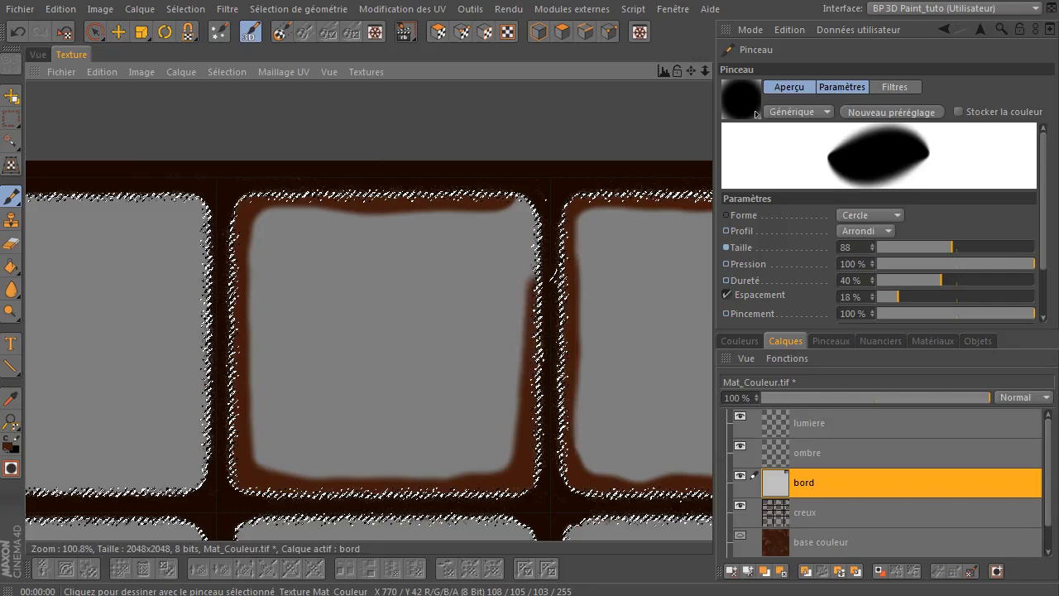
{"action": "left_click_drag", "start_coordinate": [540, 242], "coordinate": [518, 199]}
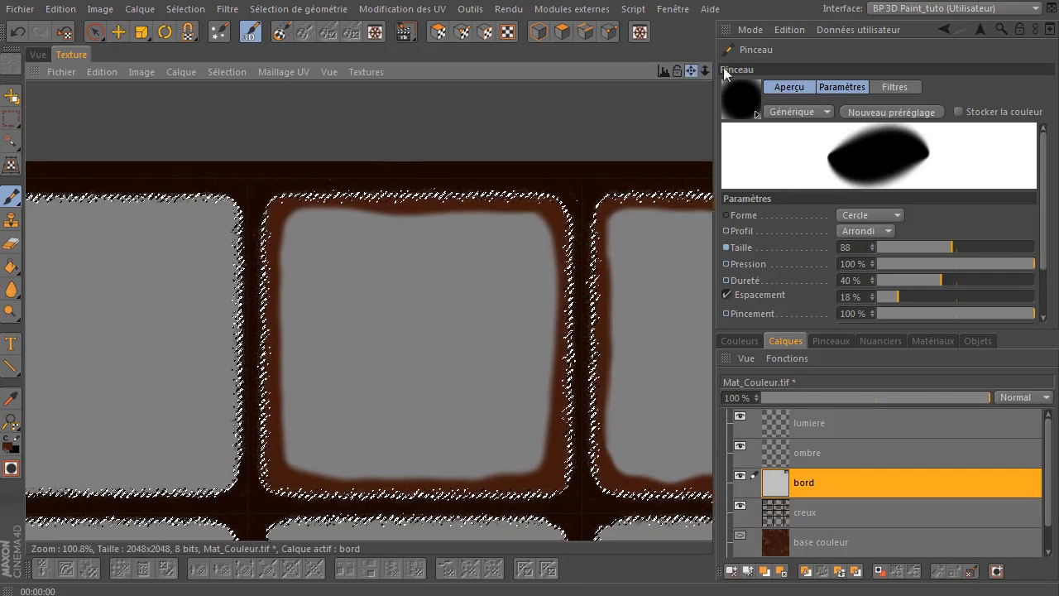
- Paint brown around the left tile's upper-right corner, top, bottom and left edges
{"action": "left_click_drag", "start_coordinate": [699, 69], "coordinate": [1051, 73]}
{"action": "left_click", "coordinate": [590, 235]}
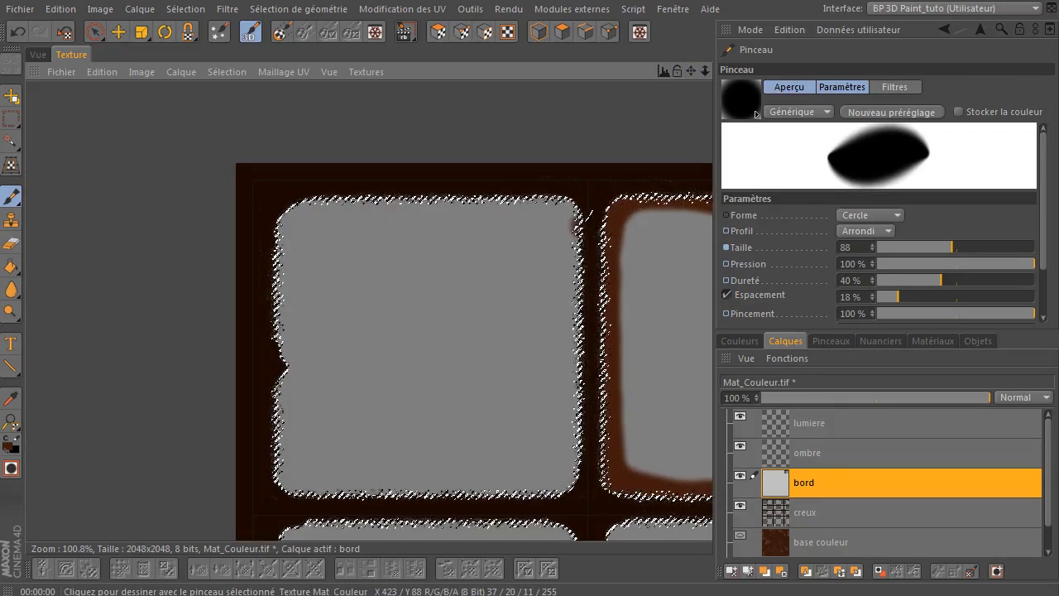
{"action": "mouse_move", "coordinate": [534, 185]}
{"action": "left_mouse_down"}
{"action": "mouse_move", "coordinate": [495, 204]}
{"action": "mouse_move", "coordinate": [460, 194]}
{"action": "left_mouse_up"}
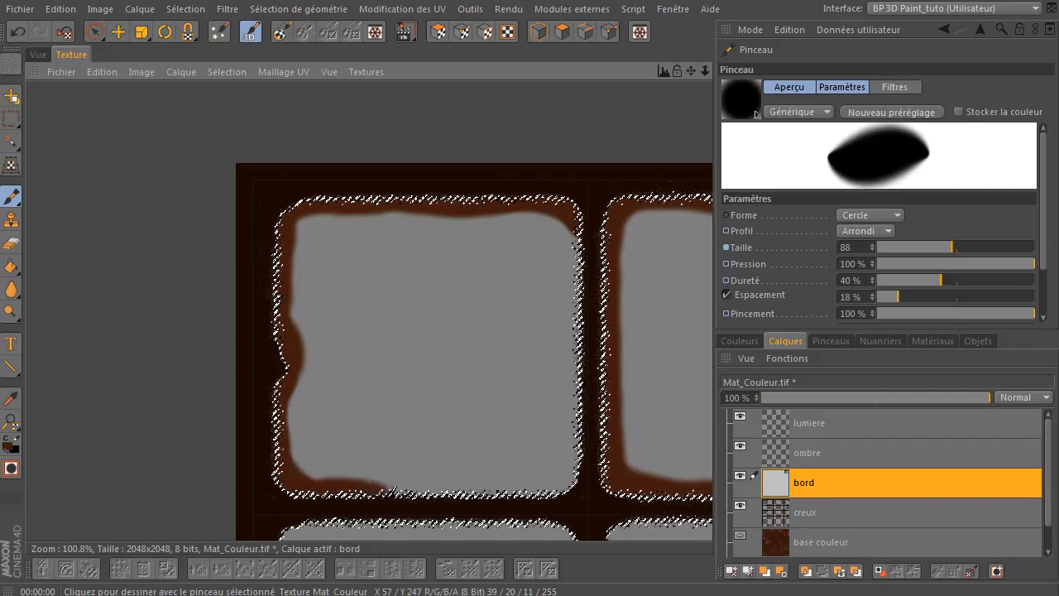
{"action": "mouse_move", "coordinate": [446, 486]}
{"action": "left_mouse_down"}
{"action": "mouse_move", "coordinate": [571, 478]}
{"action": "mouse_move", "coordinate": [586, 388]}
{"action": "left_mouse_up"}
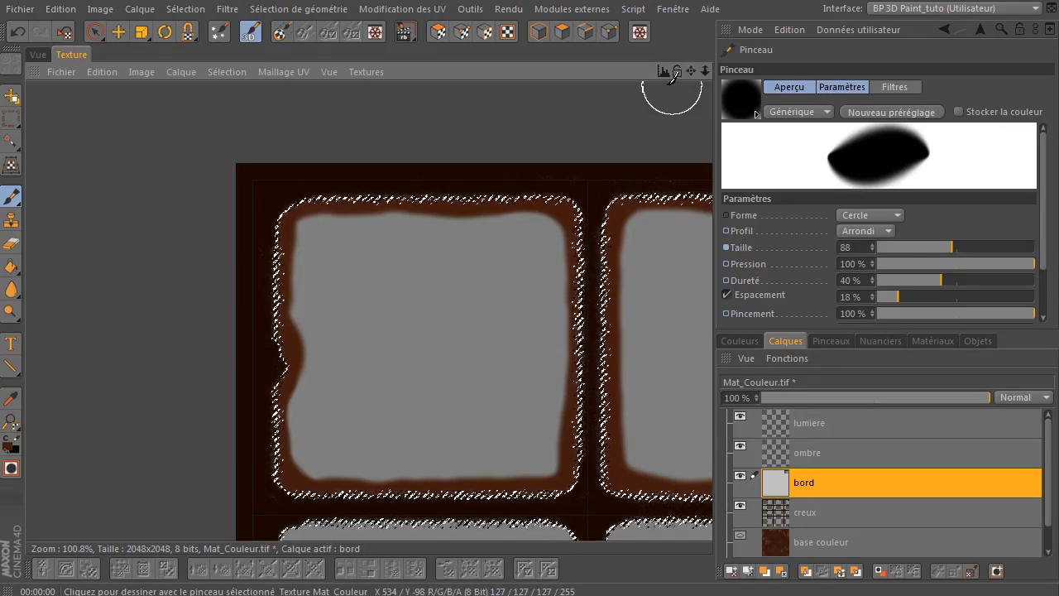
- In the next tile row, paint brown along a tile's top, left and bottom edges, then start its neighbour
{"action": "mouse_move", "coordinate": [695, 68]}
{"action": "left_mouse_down"}
{"action": "mouse_move", "coordinate": [696, 79]}
{"action": "mouse_move", "coordinate": [693, 15]}
{"action": "left_mouse_up"}
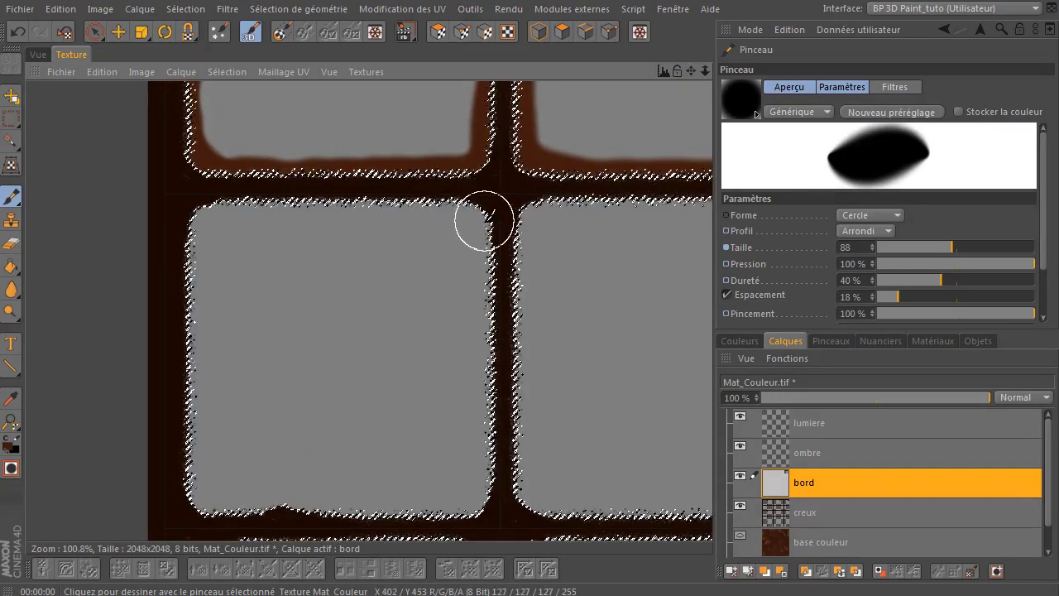
{"action": "left_click", "coordinate": [485, 222]}
{"action": "mouse_move", "coordinate": [472, 208]}
{"action": "left_mouse_down"}
{"action": "mouse_move", "coordinate": [239, 214]}
{"action": "mouse_move", "coordinate": [195, 249]}
{"action": "left_mouse_up"}
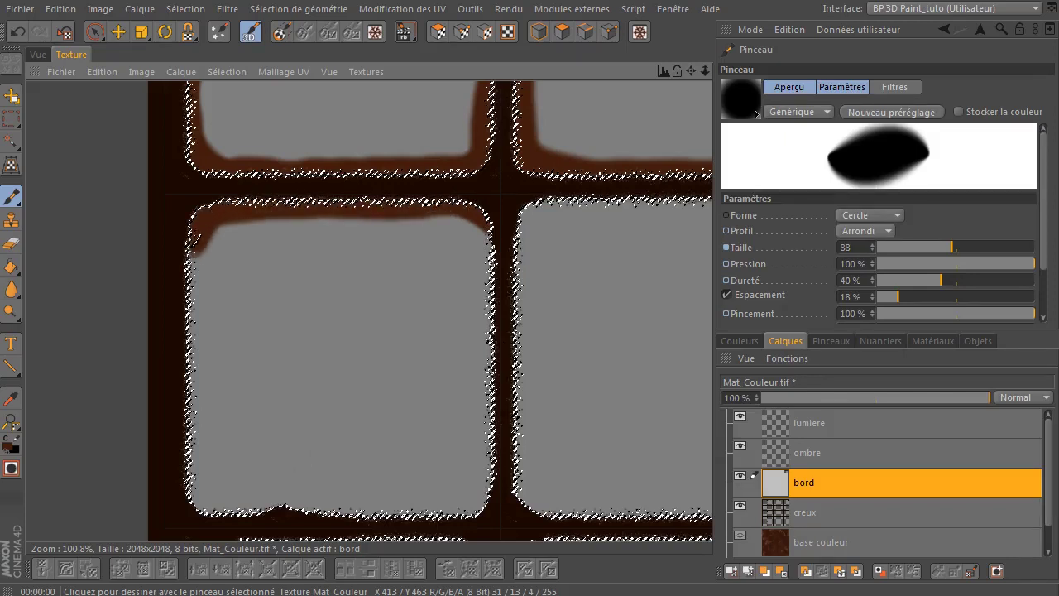
{"action": "left_click_drag", "start_coordinate": [198, 335], "coordinate": [199, 389]}
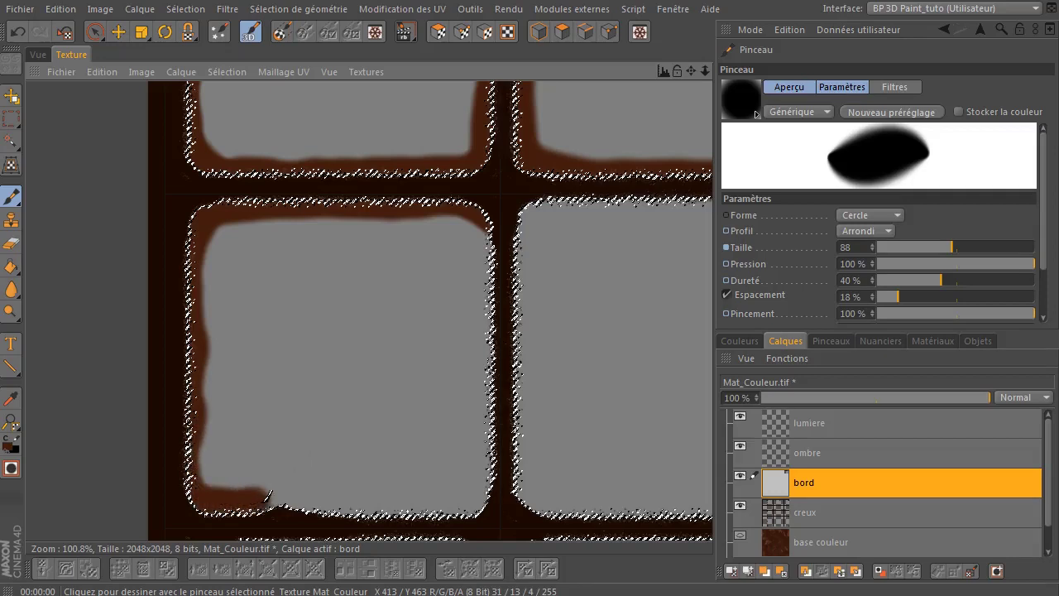
{"action": "mouse_move", "coordinate": [300, 496]}
{"action": "left_mouse_down"}
{"action": "mouse_move", "coordinate": [469, 506]}
{"action": "mouse_move", "coordinate": [484, 438]}
{"action": "mouse_move", "coordinate": [486, 282]}
{"action": "left_mouse_up"}
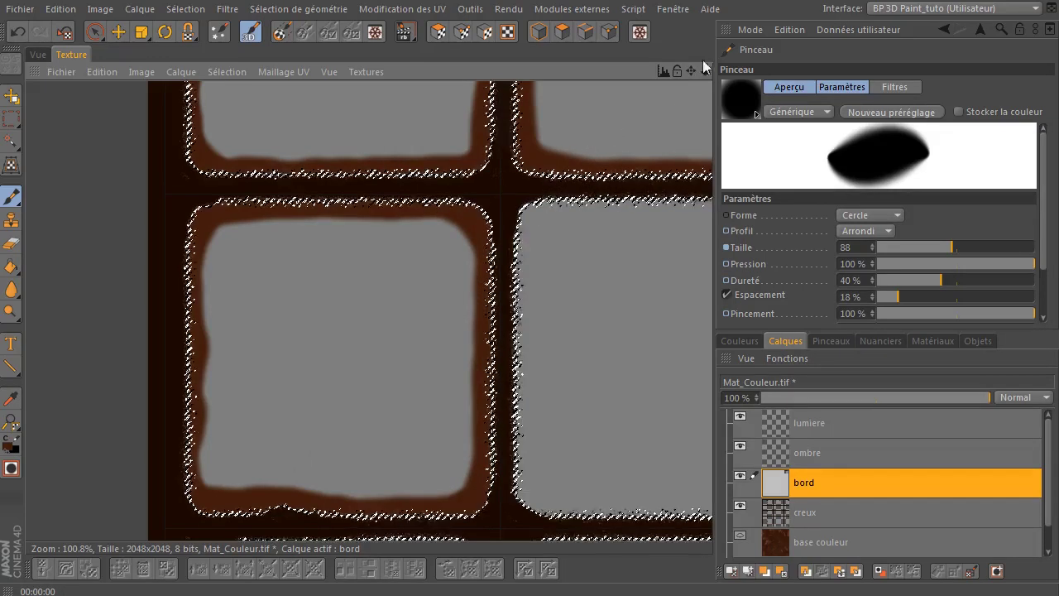
{"action": "middle_click_drag", "start_coordinate": [591, 182], "coordinate": [348, 172], "text": "alt"}
{"action": "mouse_move", "coordinate": [335, 178]}
{"action": "left_mouse_down"}
{"action": "mouse_move", "coordinate": [269, 247]}
{"action": "mouse_move", "coordinate": [275, 475]}
{"action": "mouse_move", "coordinate": [535, 485]}
{"action": "mouse_move", "coordinate": [571, 470]}
{"action": "mouse_move", "coordinate": [571, 242]}
{"action": "mouse_move", "coordinate": [534, 182]}
{"action": "mouse_move", "coordinate": [390, 166]}
{"action": "left_mouse_up"}
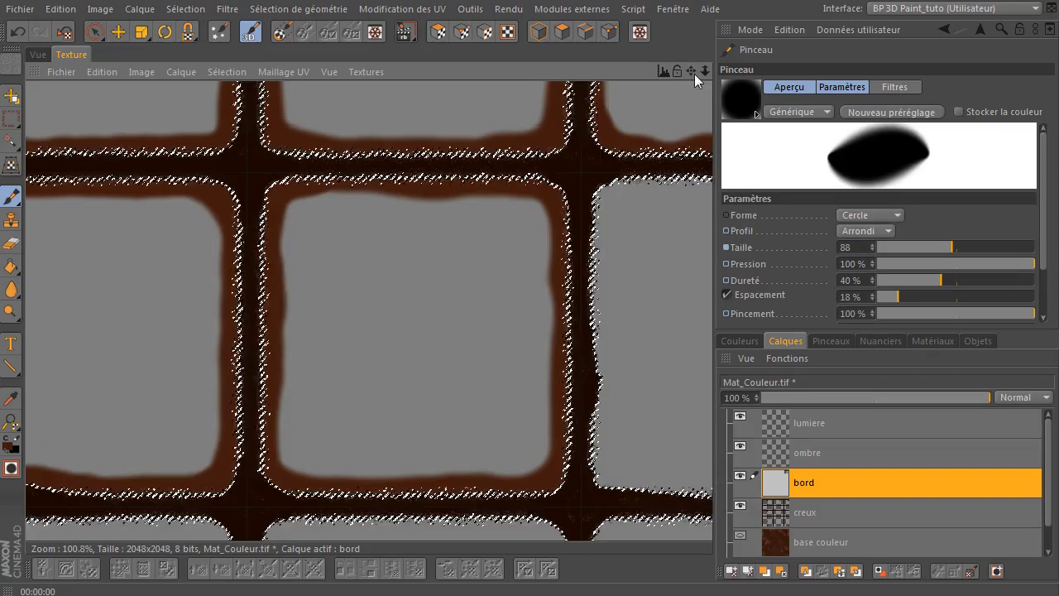
- Paint brown down a tile's right side, then along the central tile's top, left and bottom edges
{"action": "left_click_drag", "start_coordinate": [691, 71], "coordinate": [455, 171]}
{"action": "left_click_drag", "start_coordinate": [529, 194], "coordinate": [542, 243]}
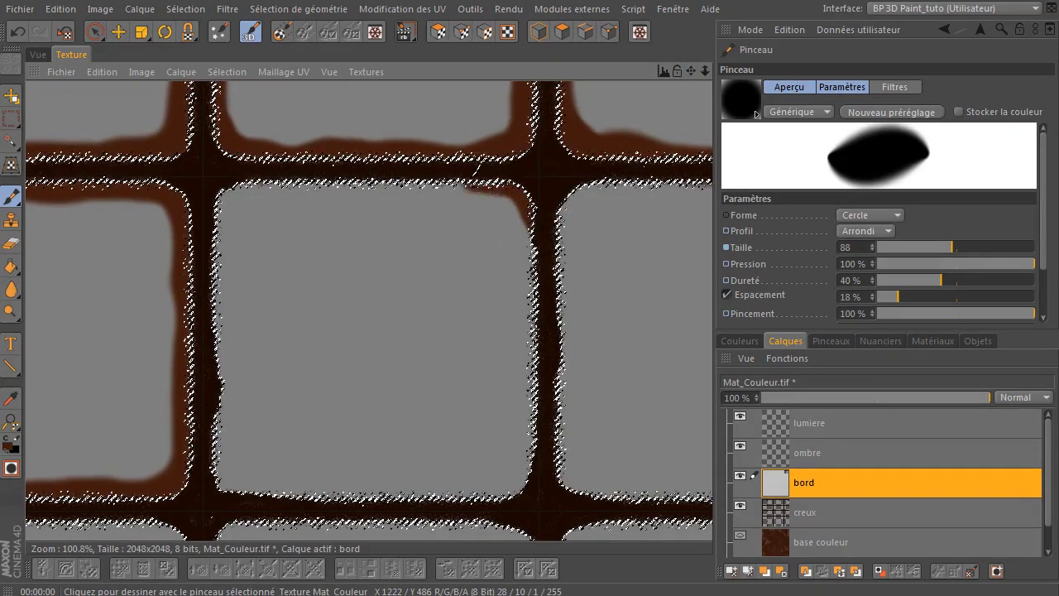
{"action": "left_click_drag", "start_coordinate": [476, 170], "coordinate": [417, 171]}
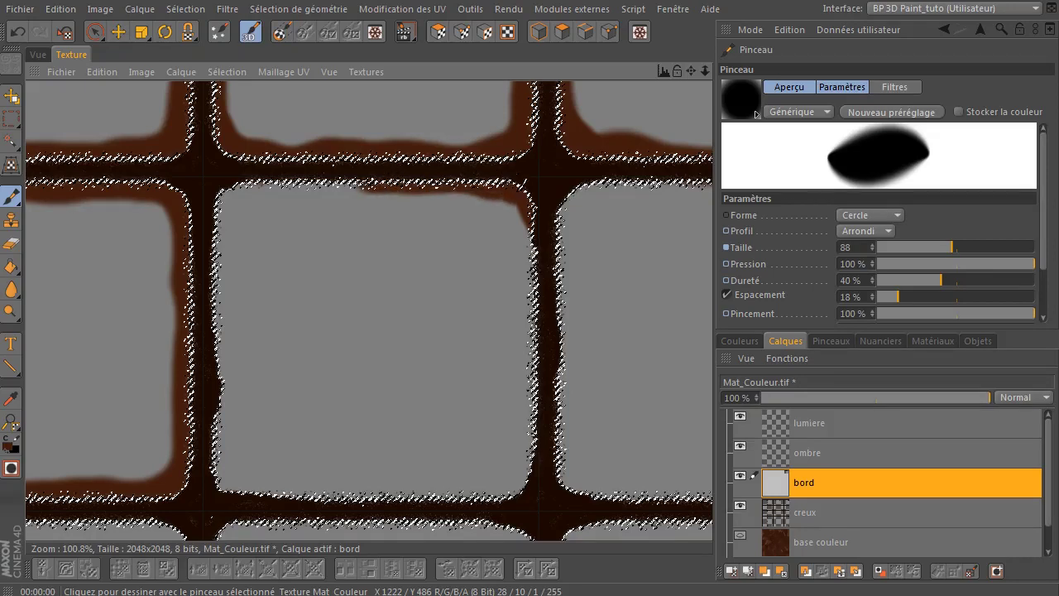
{"action": "left_click_drag", "start_coordinate": [537, 326], "coordinate": [546, 350]}
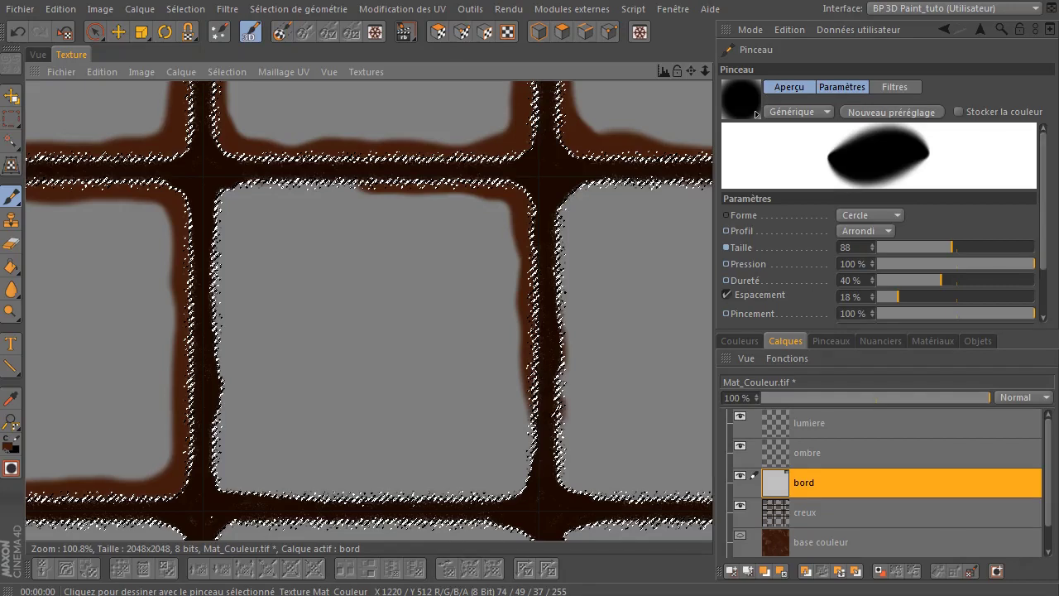
{"action": "left_click_drag", "start_coordinate": [544, 409], "coordinate": [523, 485]}
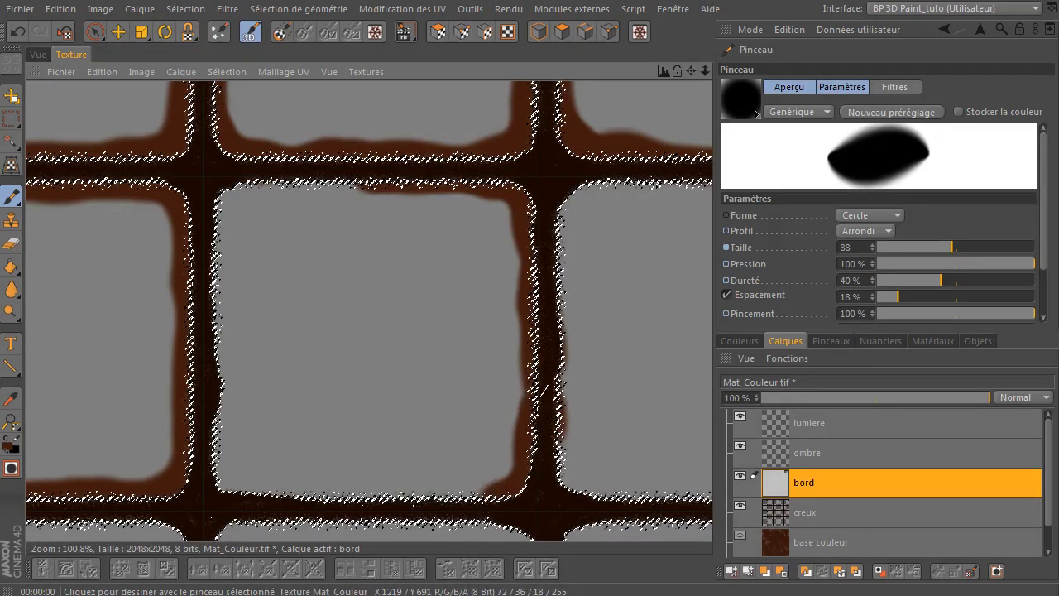
{"action": "left_click_drag", "start_coordinate": [520, 170], "coordinate": [386, 168]}
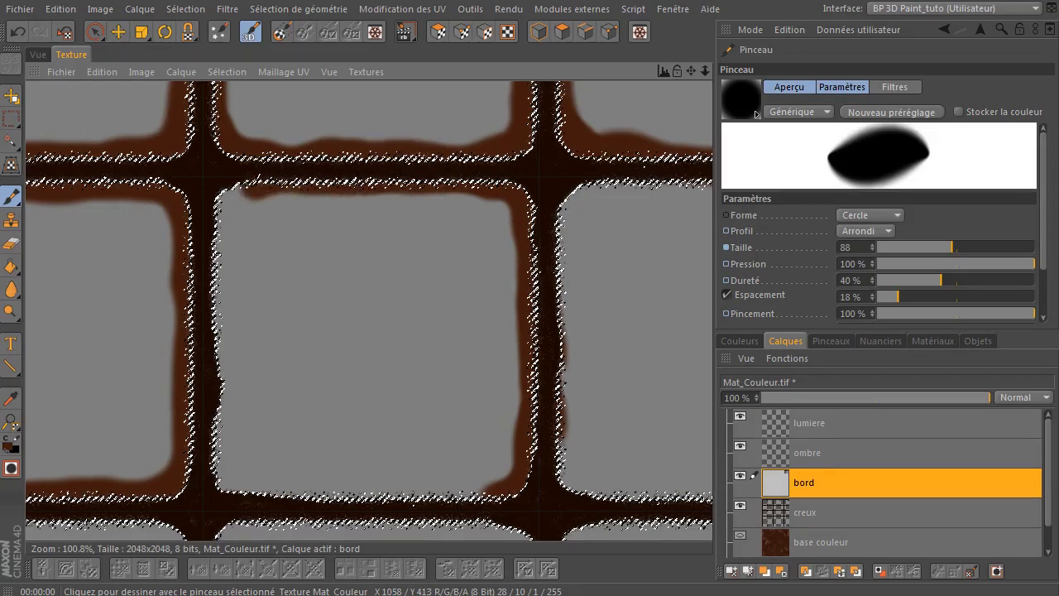
{"action": "mouse_move", "coordinate": [223, 221]}
{"action": "left_mouse_down"}
{"action": "mouse_move", "coordinate": [232, 389]}
{"action": "mouse_move", "coordinate": [220, 480]}
{"action": "left_mouse_up"}
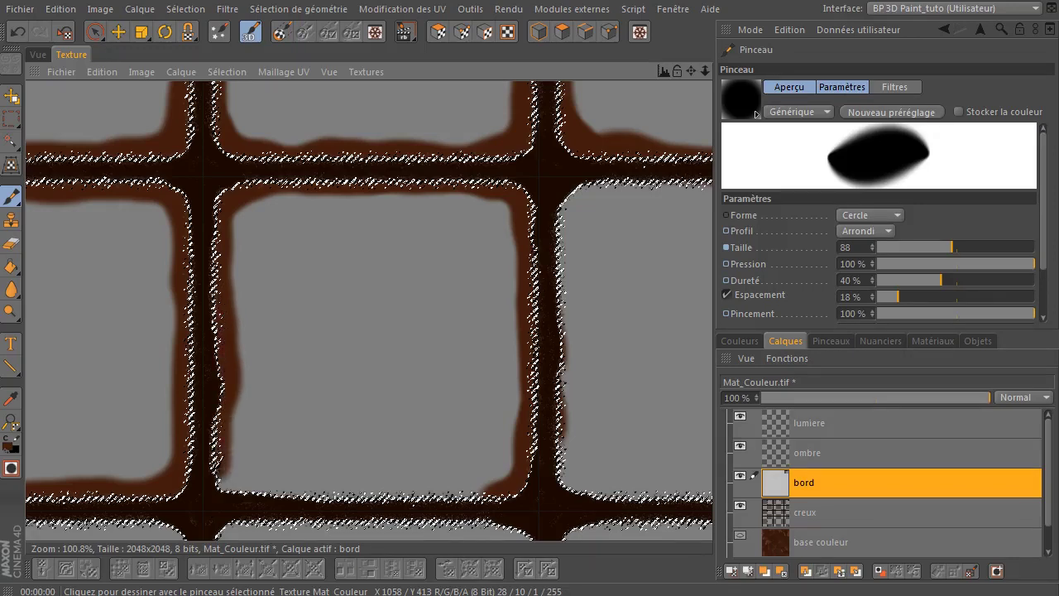
{"action": "left_click_drag", "start_coordinate": [289, 490], "coordinate": [505, 486]}
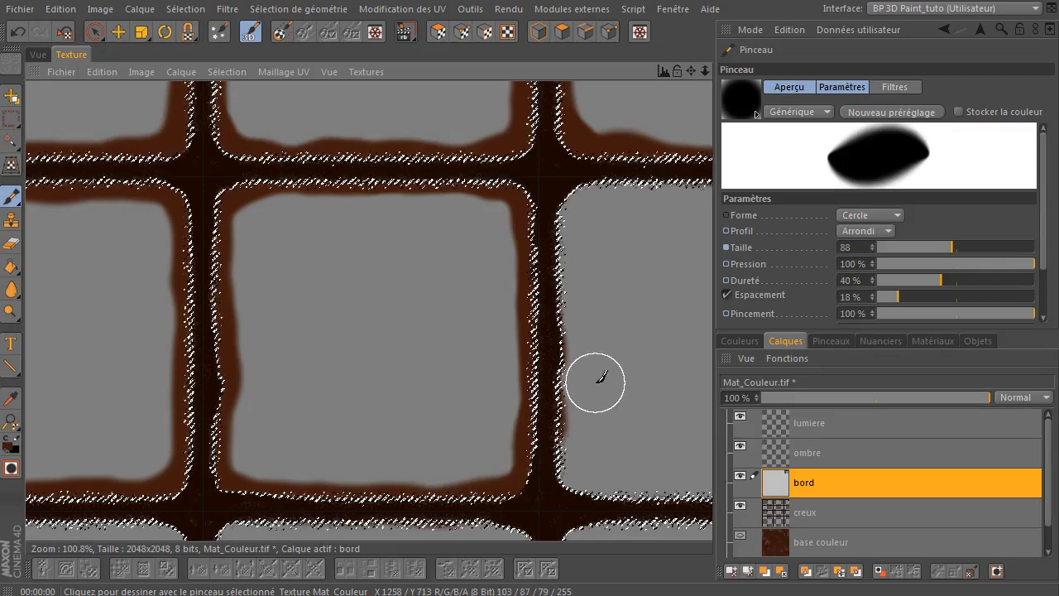
- On the next tile, dab its corner and paint brown along its top, left and right edges
{"action": "left_click_drag", "start_coordinate": [691, 71], "coordinate": [450, 48]}
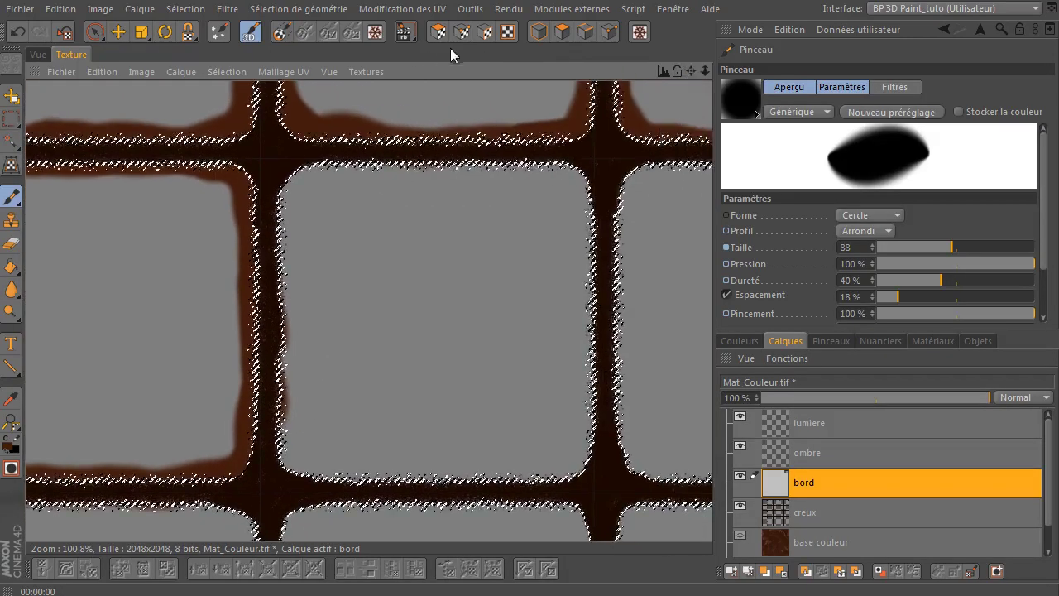
{"action": "left_click_drag", "start_coordinate": [591, 189], "coordinate": [581, 184]}
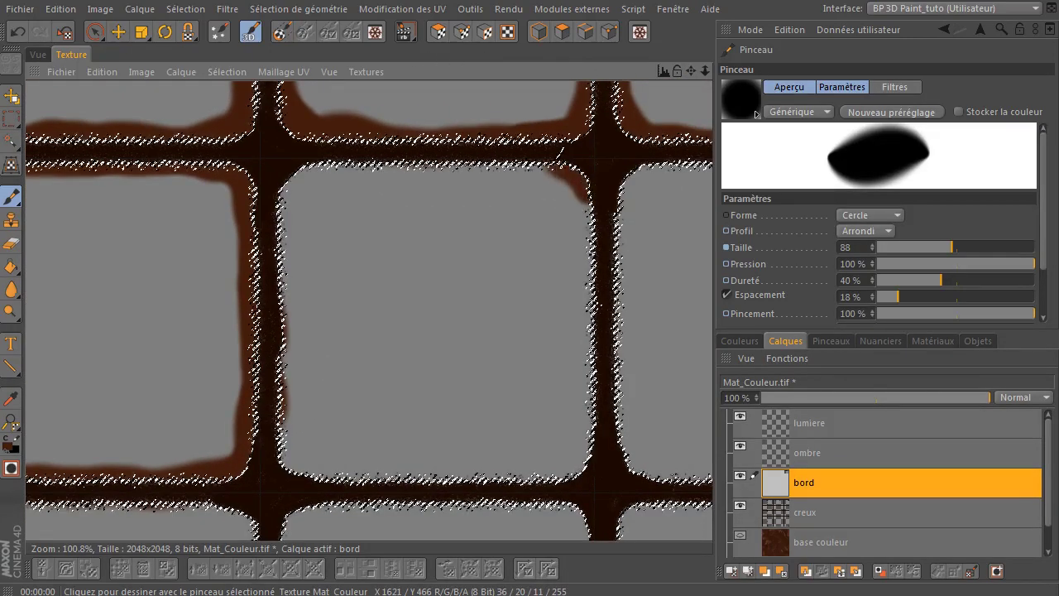
{"action": "left_click_drag", "start_coordinate": [466, 153], "coordinate": [345, 153]}
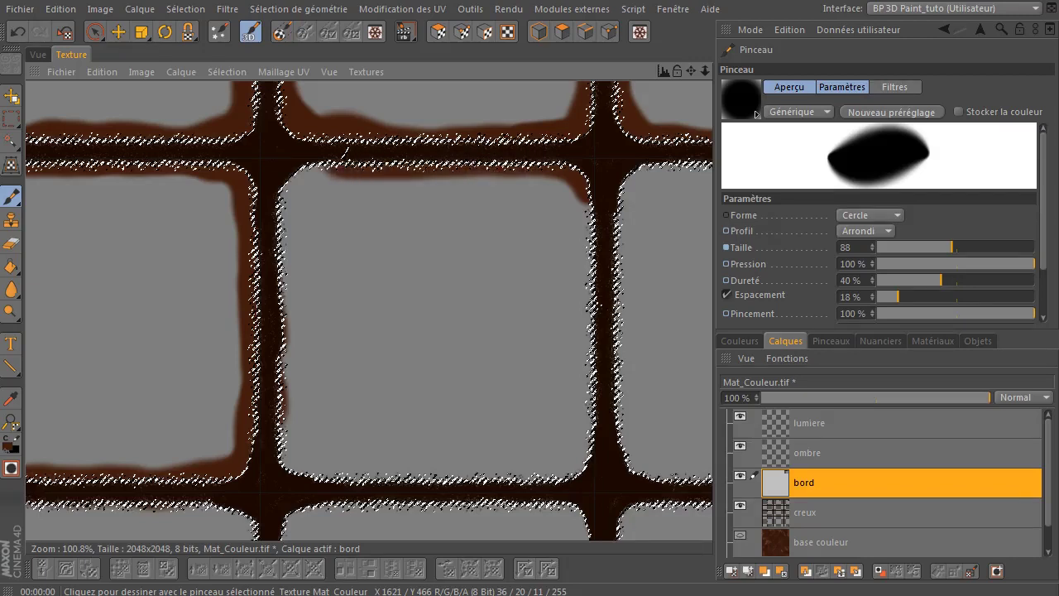
{"action": "mouse_move", "coordinate": [286, 199]}
{"action": "left_mouse_down"}
{"action": "mouse_move", "coordinate": [291, 453]}
{"action": "mouse_move", "coordinate": [418, 476]}
{"action": "mouse_move", "coordinate": [562, 464]}
{"action": "mouse_move", "coordinate": [585, 439]}
{"action": "mouse_move", "coordinate": [584, 188]}
{"action": "left_mouse_up"}
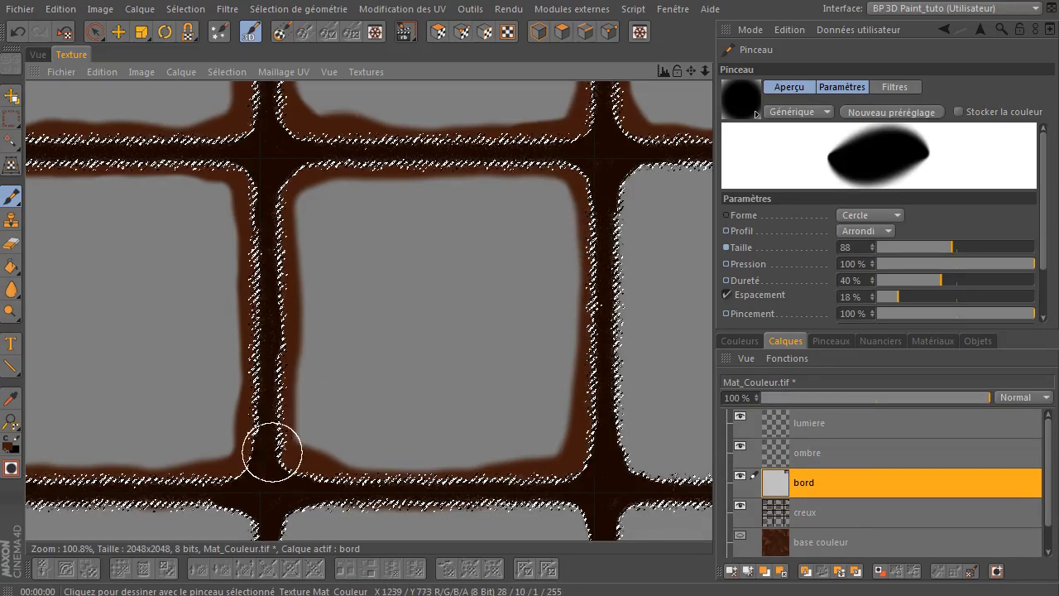
{"action": "left_click_drag", "start_coordinate": [276, 402], "coordinate": [296, 442]}
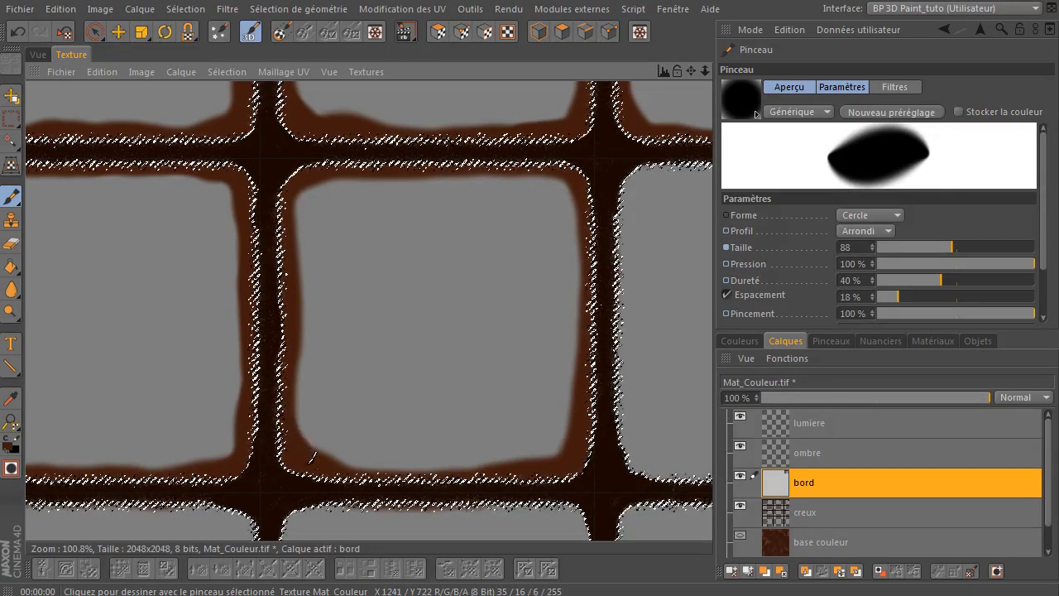
- Paint brown along the centre tile's top, left and bottom edges
{"action": "left_click_drag", "start_coordinate": [693, 71], "coordinate": [344, 69]}
{"action": "left_click_drag", "start_coordinate": [551, 170], "coordinate": [277, 170]}
{"action": "mouse_move", "coordinate": [266, 282]}
{"action": "left_mouse_down"}
{"action": "mouse_move", "coordinate": [279, 462]}
{"action": "mouse_move", "coordinate": [439, 465]}
{"action": "left_mouse_up"}
{"action": "left_click_drag", "start_coordinate": [303, 466], "coordinate": [541, 460]}
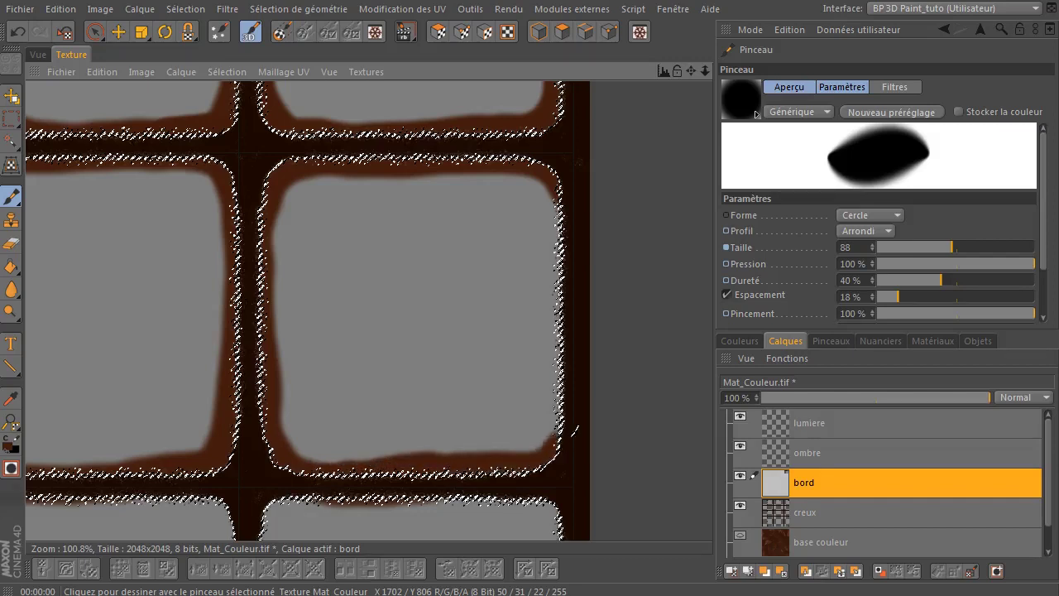
- Finish the current tile's right edge, then paint the next row tile's top edge, corner and left edge
{"action": "left_click_drag", "start_coordinate": [558, 360], "coordinate": [555, 186]}
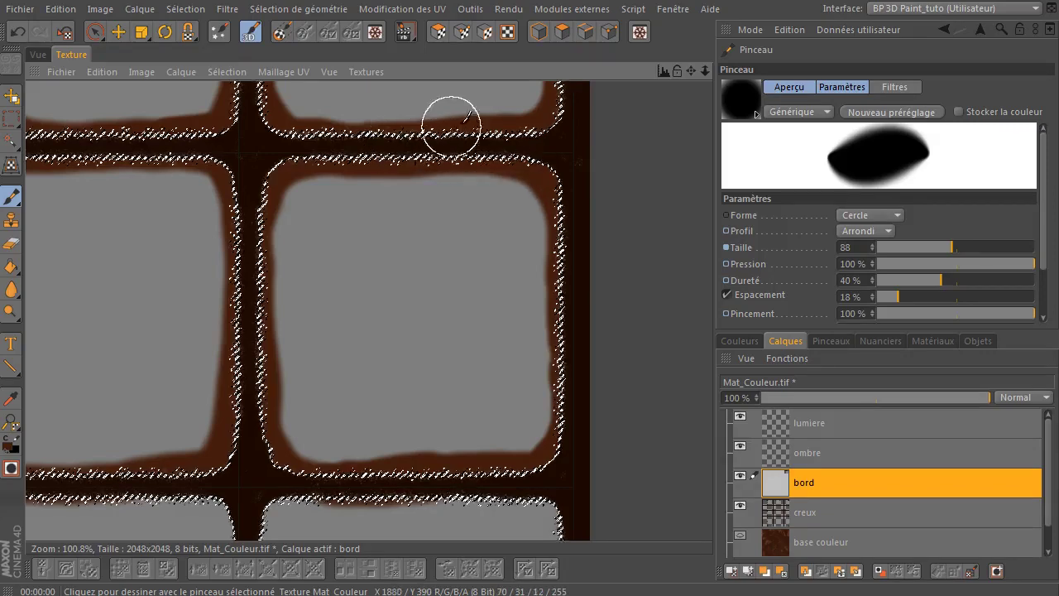
{"action": "mouse_move", "coordinate": [692, 69]}
{"action": "left_mouse_down"}
{"action": "mouse_move", "coordinate": [695, 60]}
{"action": "mouse_move", "coordinate": [694, 91]}
{"action": "left_mouse_up"}
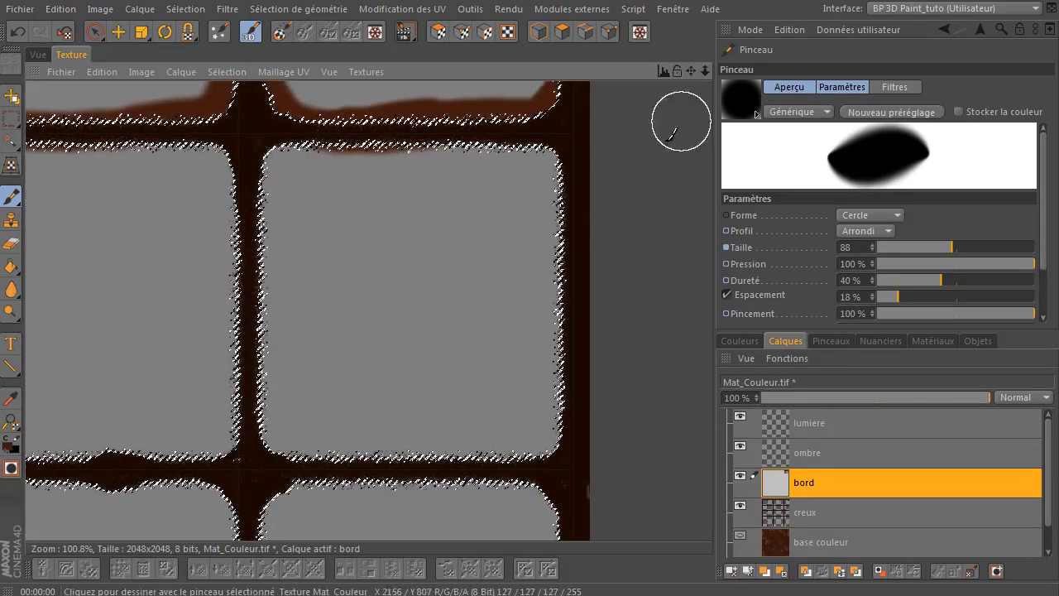
{"action": "left_click_drag", "start_coordinate": [273, 141], "coordinate": [302, 148]}
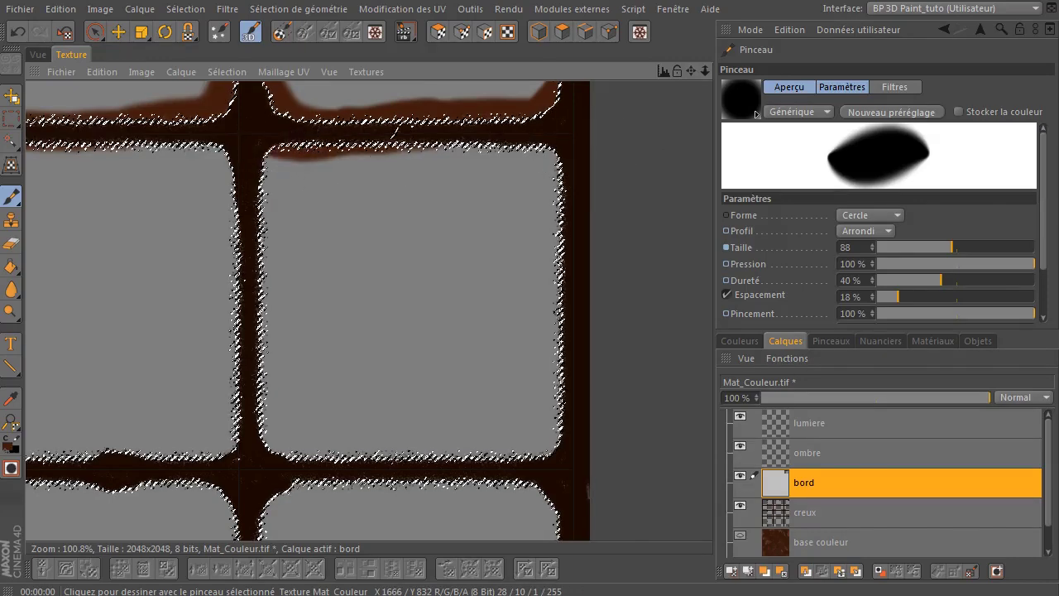
{"action": "mouse_move", "coordinate": [528, 137]}
{"action": "left_mouse_down"}
{"action": "mouse_move", "coordinate": [565, 189]}
{"action": "mouse_move", "coordinate": [411, 142]}
{"action": "left_mouse_up"}
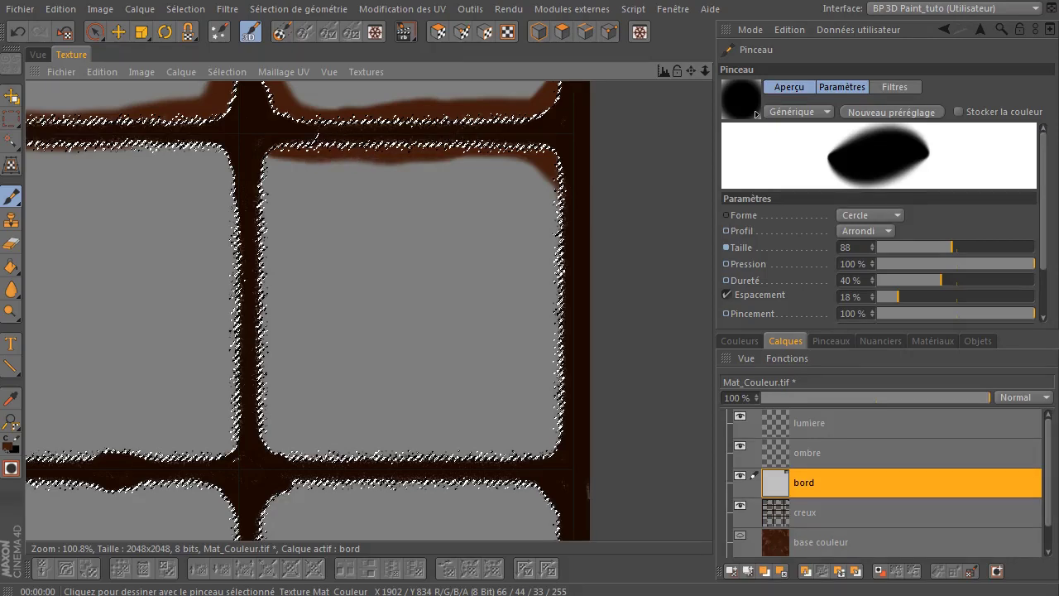
{"action": "mouse_move", "coordinate": [269, 203]}
{"action": "left_mouse_down"}
{"action": "mouse_move", "coordinate": [272, 389]}
{"action": "mouse_move", "coordinate": [405, 454]}
{"action": "mouse_move", "coordinate": [553, 439]}
{"action": "mouse_move", "coordinate": [569, 236]}
{"action": "left_mouse_up"}
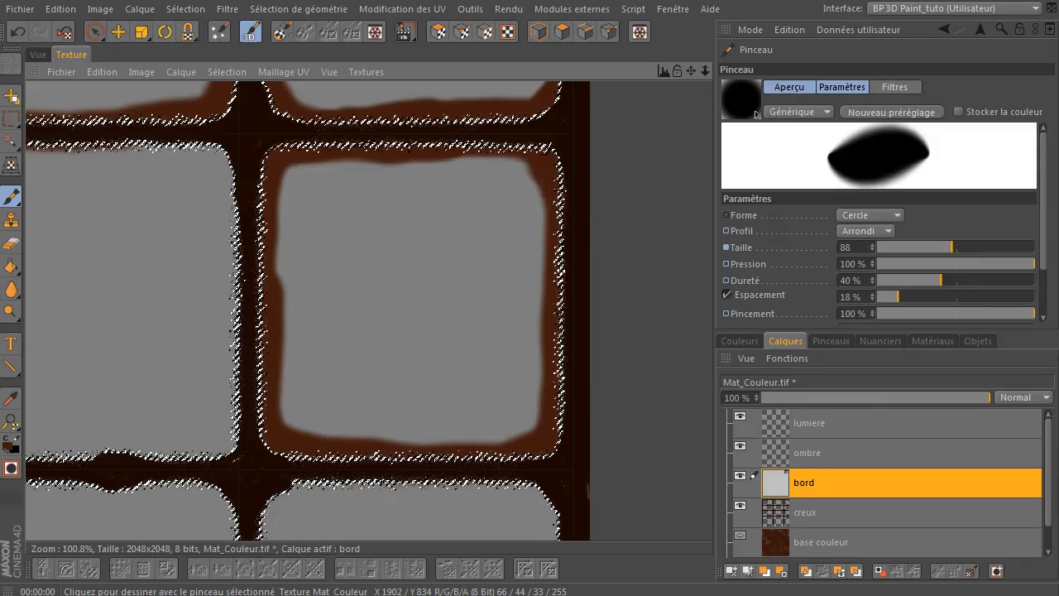
- On the tile to the right, paint brown along the top edge, right groove, bottom-right corner and bottom
{"action": "left_click_drag", "start_coordinate": [691, 69], "coordinate": [813, 90]}
{"action": "mouse_move", "coordinate": [190, 147]}
{"action": "left_mouse_down"}
{"action": "mouse_move", "coordinate": [250, 141]}
{"action": "mouse_move", "coordinate": [203, 151]}
{"action": "left_mouse_up"}
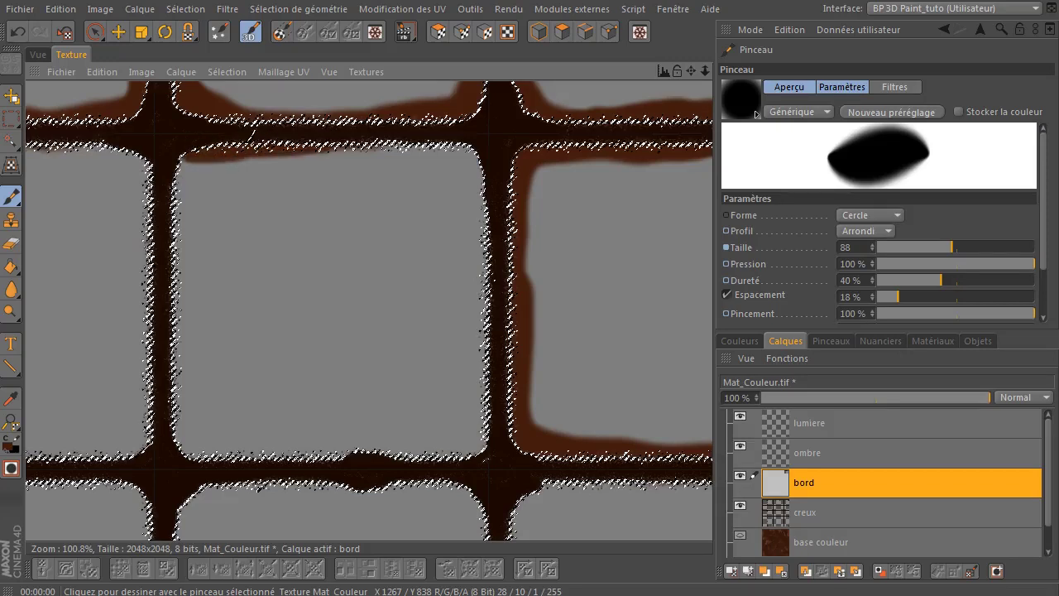
{"action": "left_click_drag", "start_coordinate": [329, 135], "coordinate": [449, 134]}
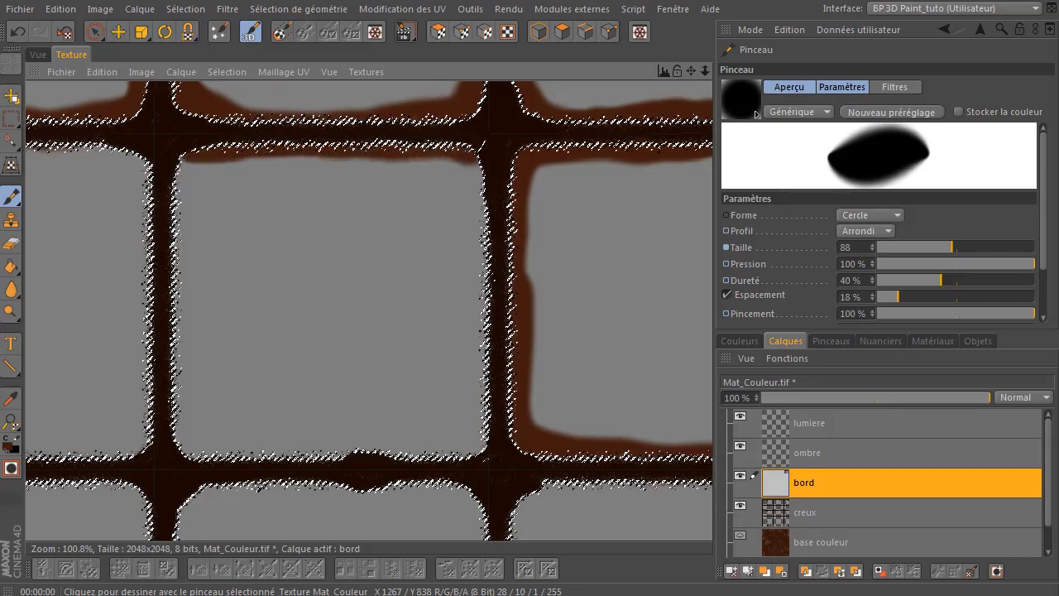
{"action": "mouse_move", "coordinate": [485, 212]}
{"action": "left_mouse_down"}
{"action": "mouse_move", "coordinate": [496, 399]}
{"action": "mouse_move", "coordinate": [494, 330]}
{"action": "left_mouse_up"}
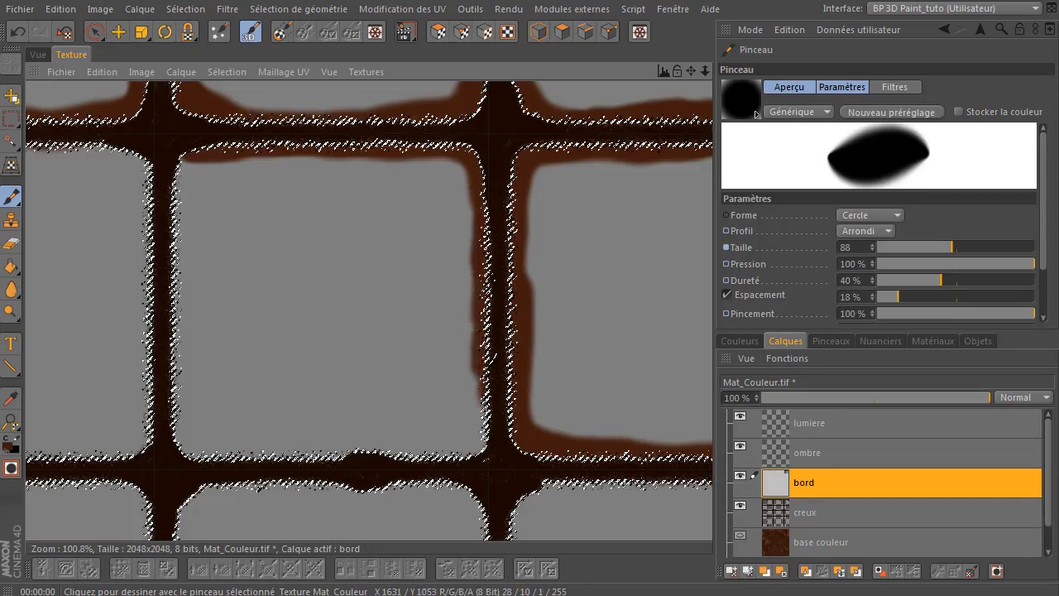
{"action": "mouse_move", "coordinate": [492, 418]}
{"action": "left_mouse_down"}
{"action": "mouse_move", "coordinate": [465, 453]}
{"action": "mouse_move", "coordinate": [433, 466]}
{"action": "mouse_move", "coordinate": [460, 447]}
{"action": "left_mouse_up"}
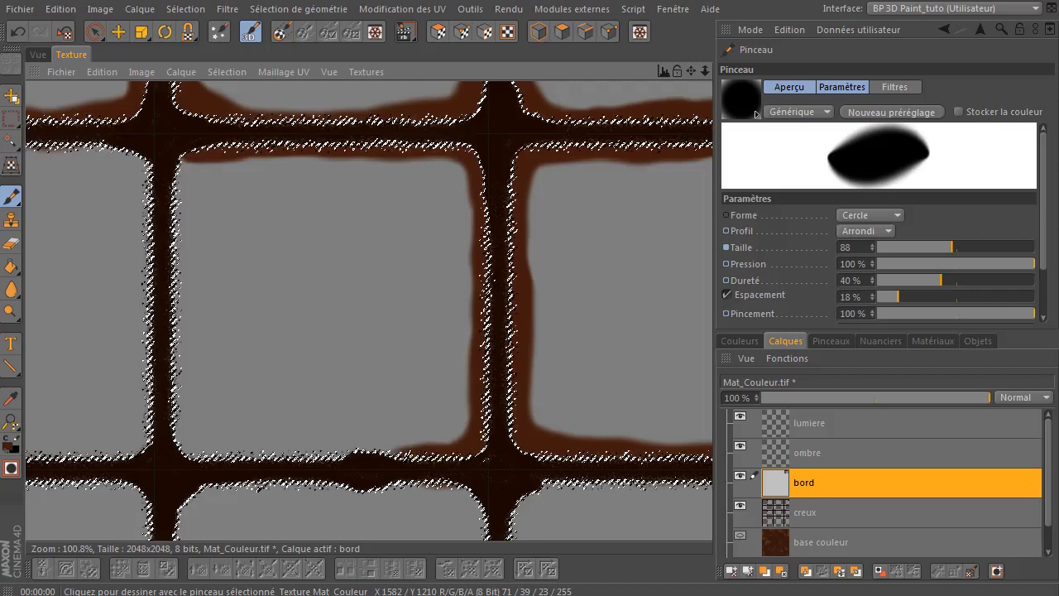
{"action": "left_click_drag", "start_coordinate": [307, 451], "coordinate": [215, 451]}
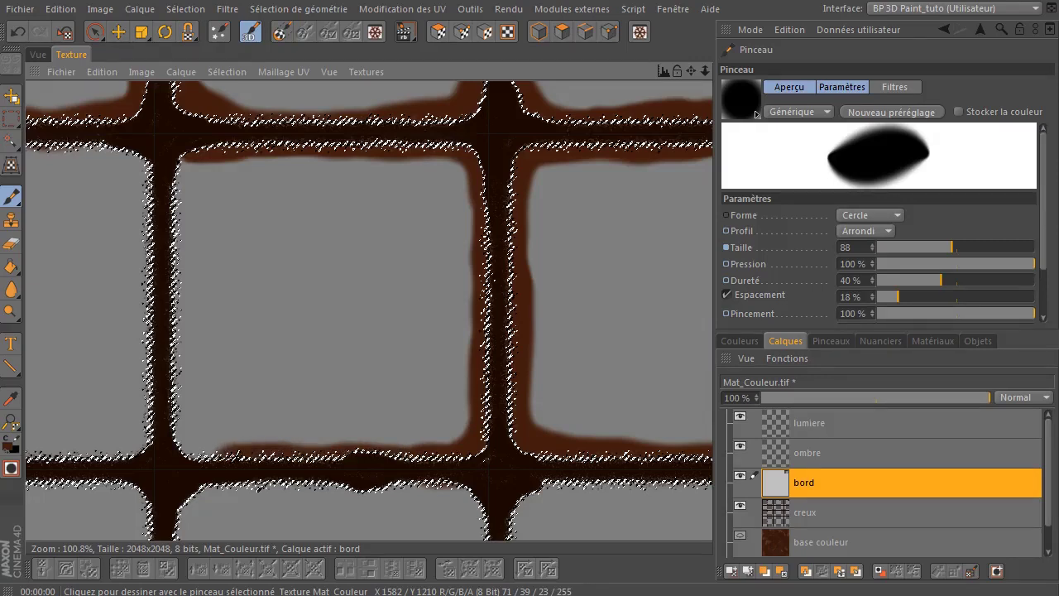
- Touch up that tile's left groove edge, bottom groove and top and lower-left corners in brown
{"action": "left_click", "coordinate": [147, 409]}
{"action": "left_click_drag", "start_coordinate": [422, 461], "coordinate": [373, 444]}
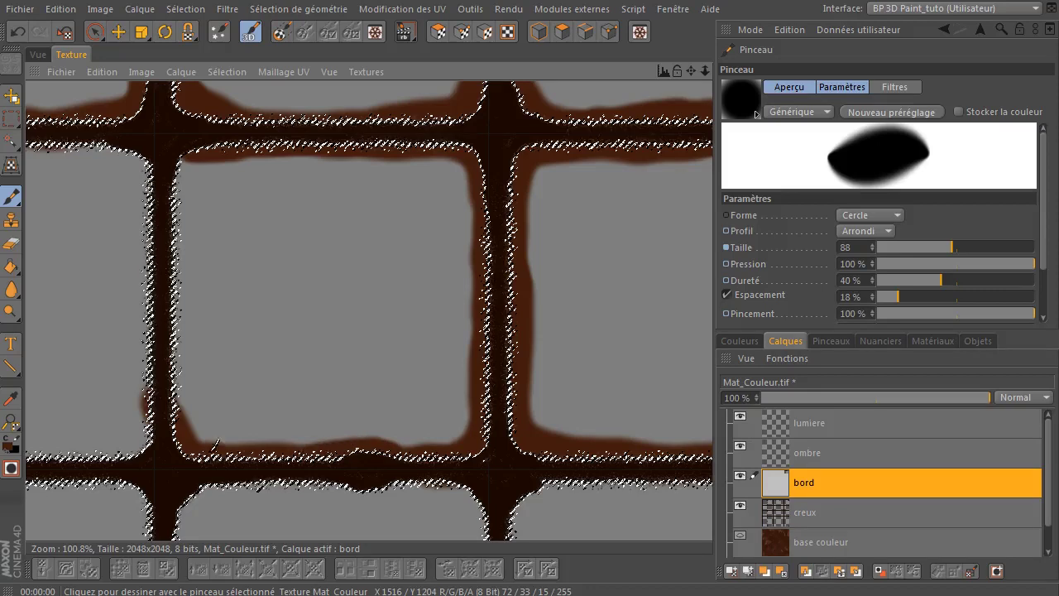
{"action": "left_click_drag", "start_coordinate": [208, 422], "coordinate": [217, 444]}
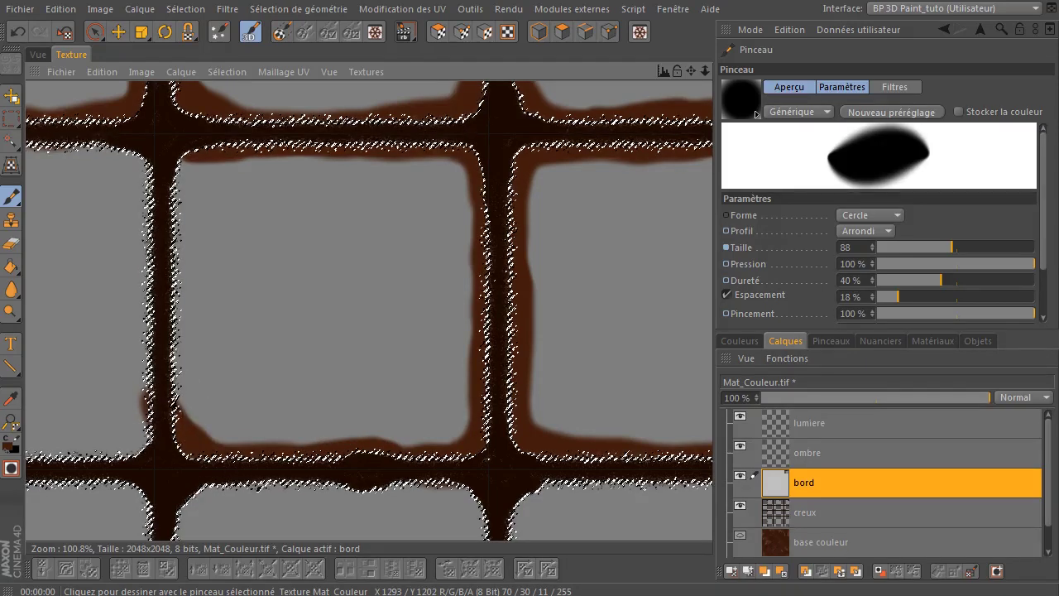
{"action": "left_click_drag", "start_coordinate": [152, 367], "coordinate": [177, 420]}
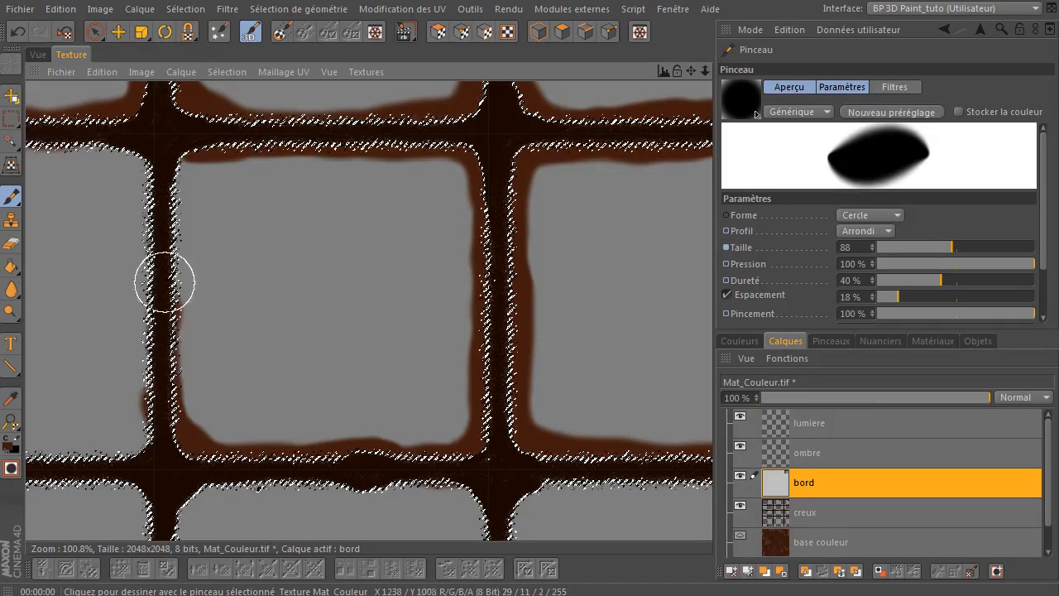
{"action": "left_click_drag", "start_coordinate": [182, 156], "coordinate": [206, 149]}
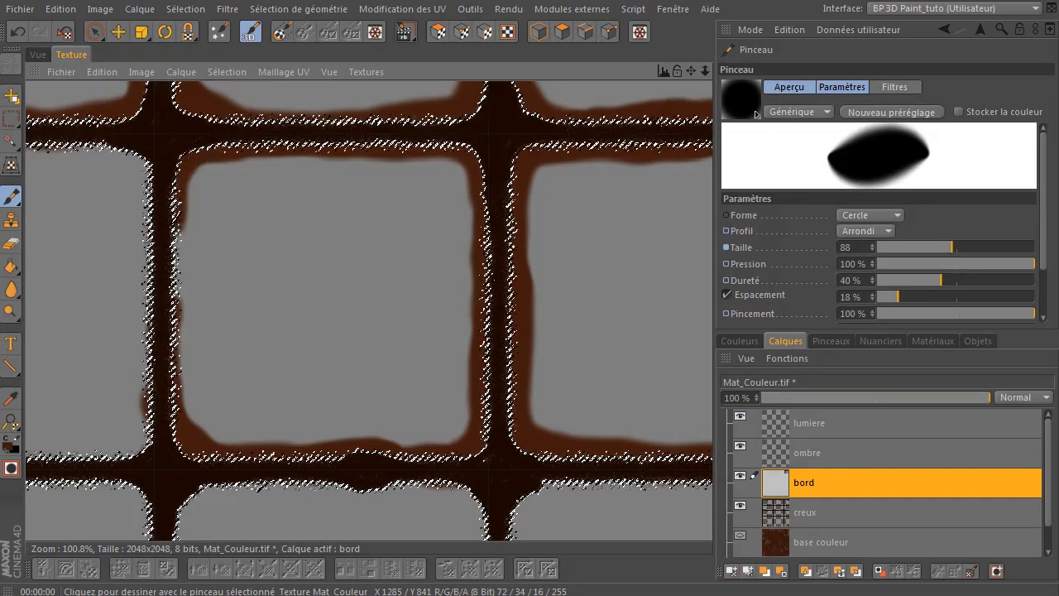
{"action": "left_click_drag", "start_coordinate": [185, 263], "coordinate": [182, 324]}
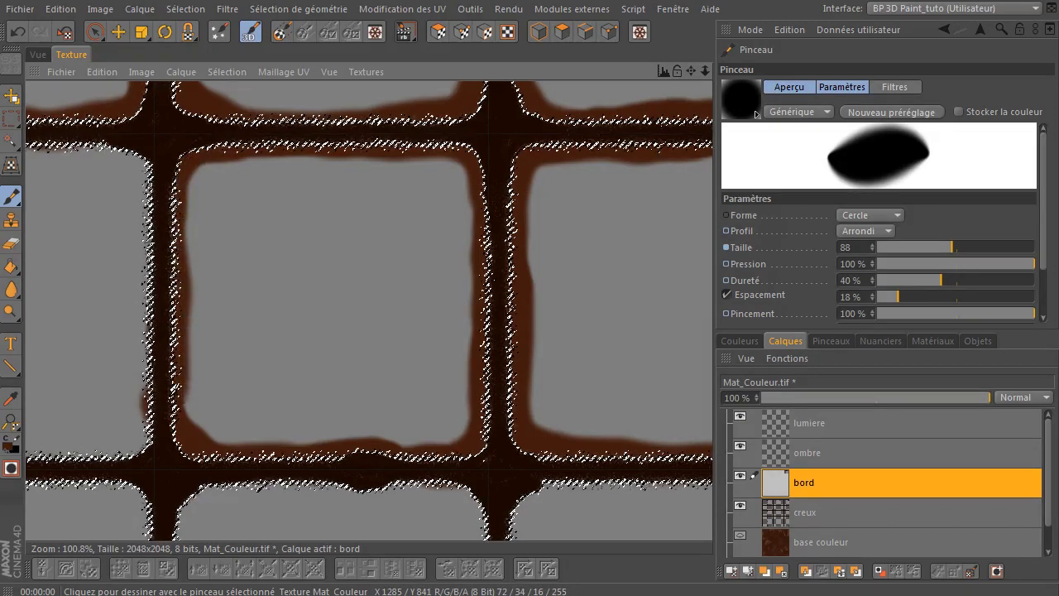
{"action": "mouse_move", "coordinate": [201, 461]}
{"action": "left_mouse_down"}
{"action": "mouse_move", "coordinate": [158, 389]}
{"action": "mouse_move", "coordinate": [182, 422]}
{"action": "left_mouse_up"}
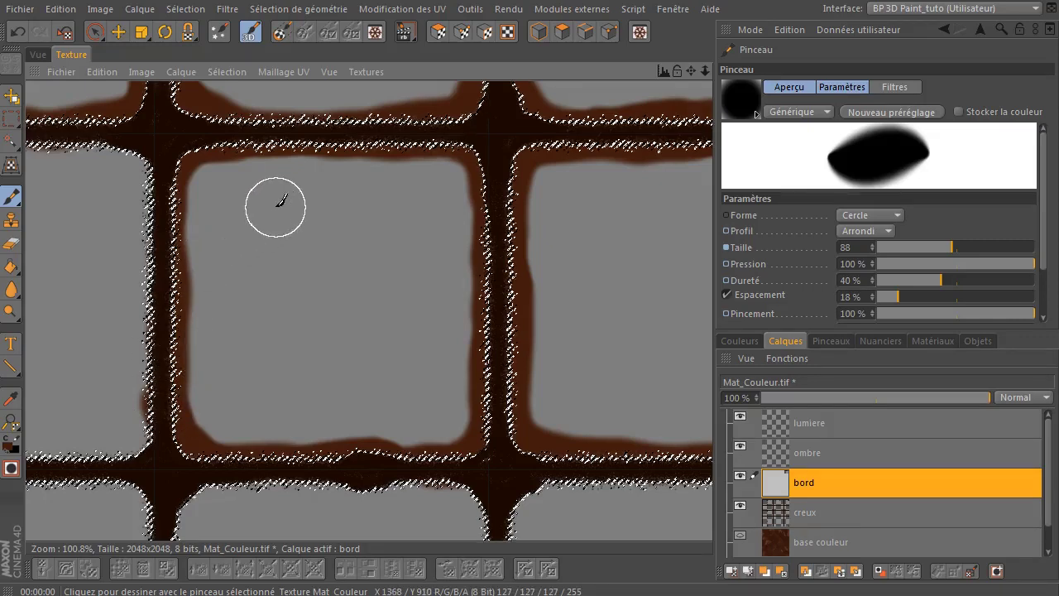
- Move to the next tile and paint dark brown along its top edge and upper-left corner
{"action": "middle_click_drag", "start_coordinate": [194, 133], "coordinate": [546, 143]}
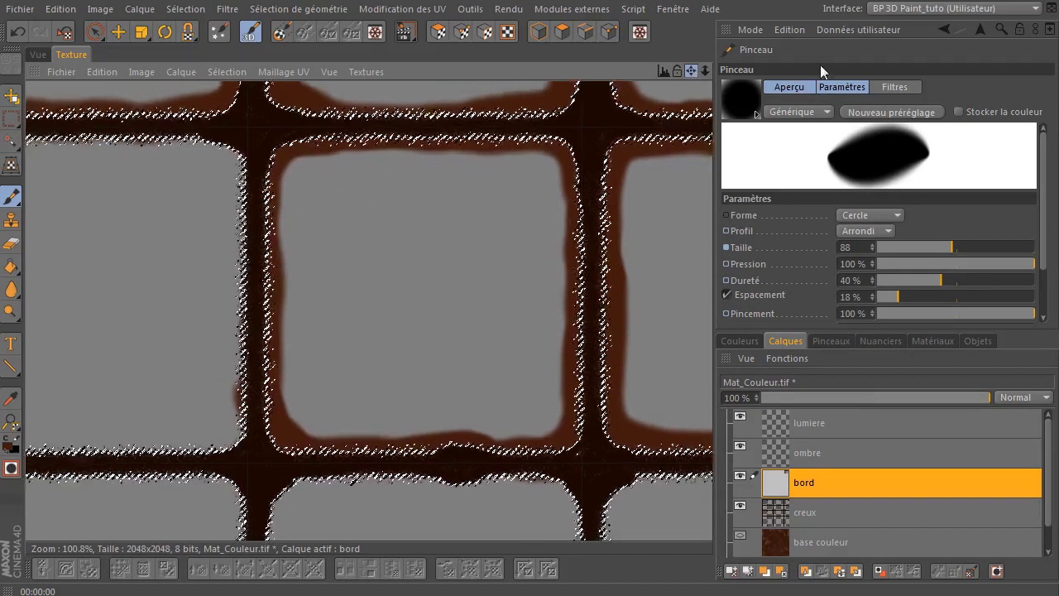
{"action": "left_click_drag", "start_coordinate": [545, 143], "coordinate": [513, 203]}
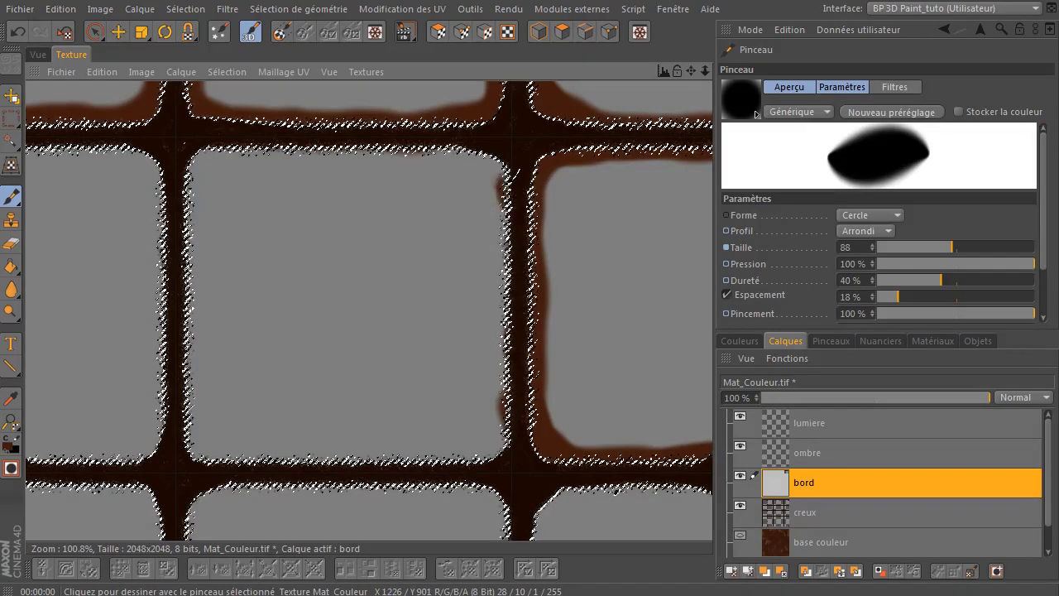
{"action": "left_click_drag", "start_coordinate": [492, 161], "coordinate": [285, 155]}
{"action": "left_click_drag", "start_coordinate": [206, 157], "coordinate": [195, 194]}
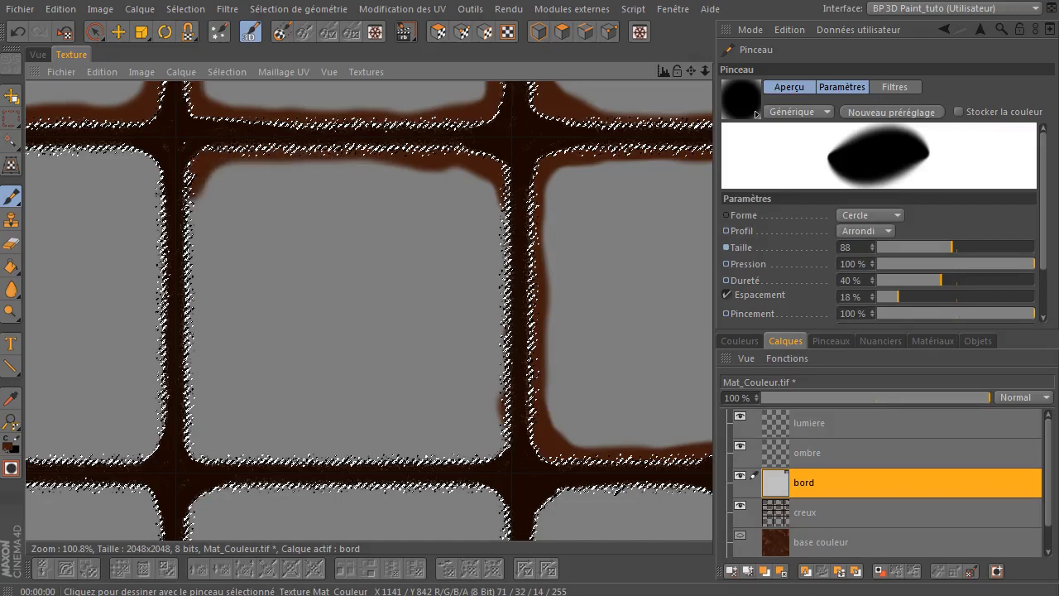
{"action": "left_click_drag", "start_coordinate": [485, 165], "coordinate": [467, 170]}
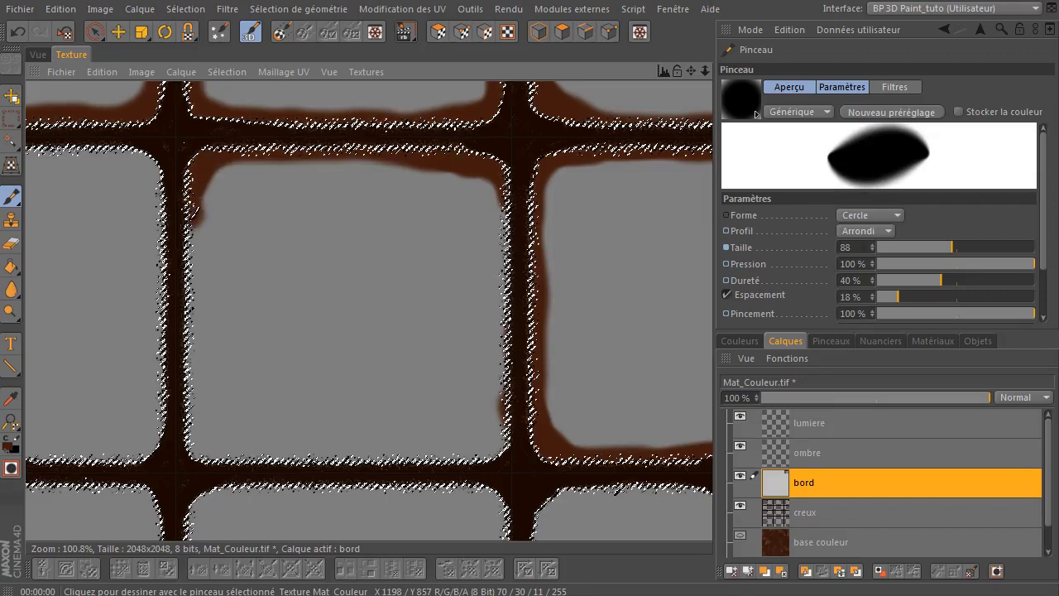
- Paint brown down the tile's left edge, along its bottom, and around both bottom corners
{"action": "left_click_drag", "start_coordinate": [197, 289], "coordinate": [199, 387]}
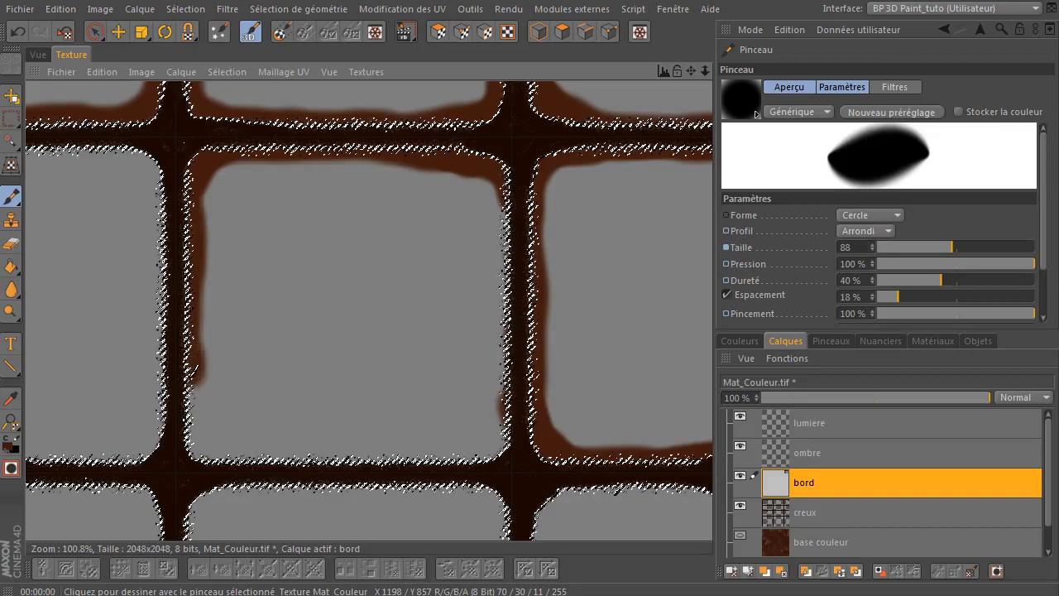
{"action": "left_click_drag", "start_coordinate": [236, 470], "coordinate": [393, 470]}
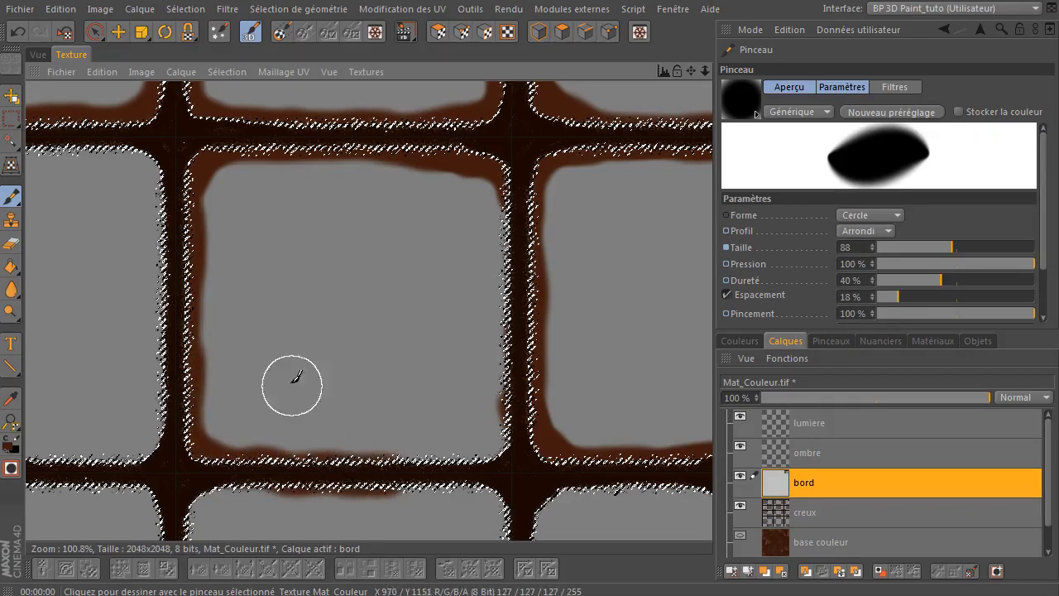
{"action": "left_click", "coordinate": [217, 468]}
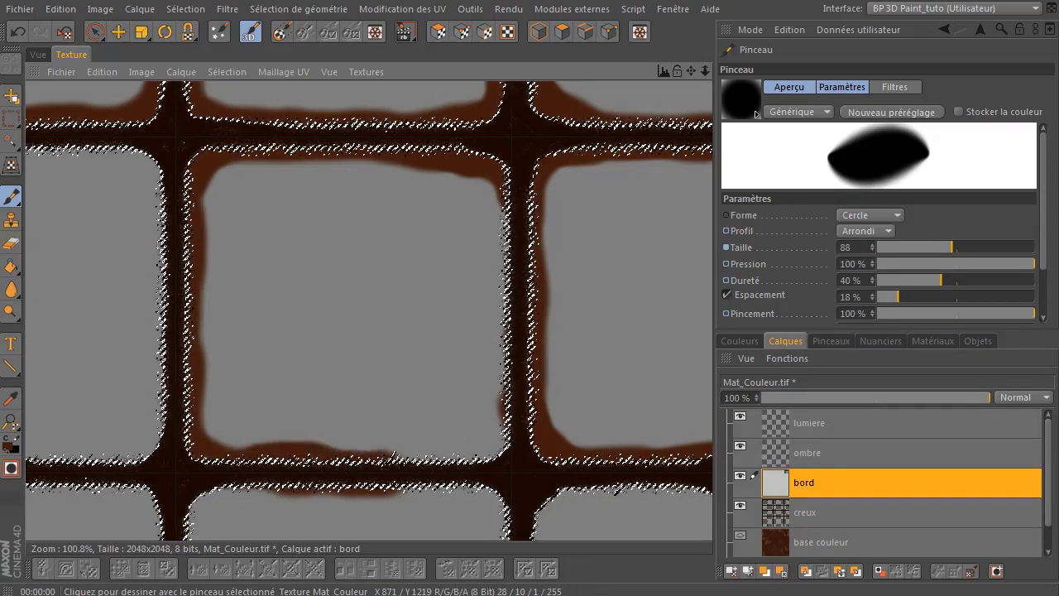
{"action": "left_click_drag", "start_coordinate": [500, 443], "coordinate": [497, 406]}
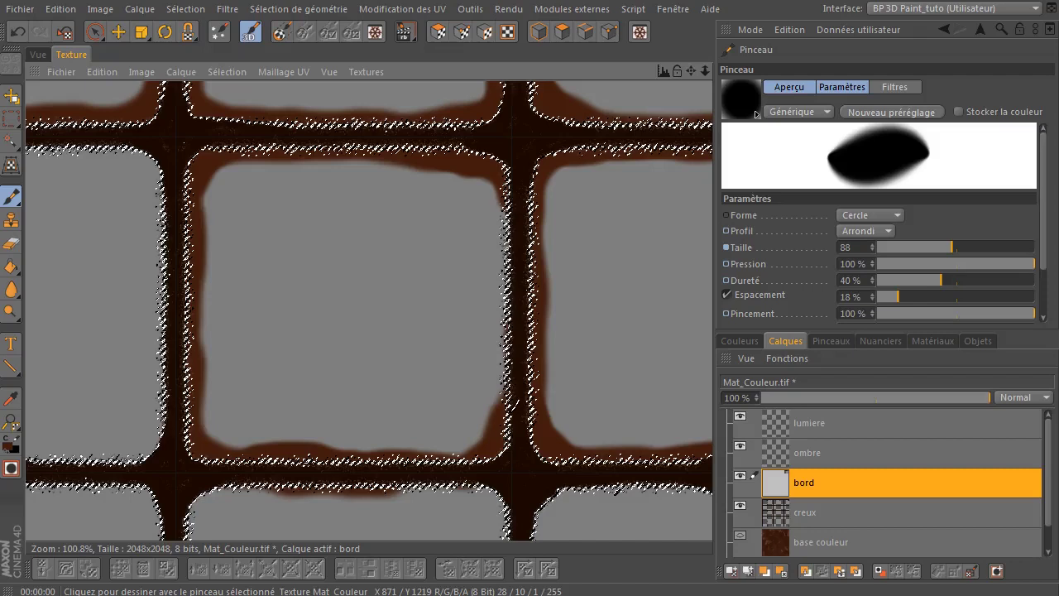
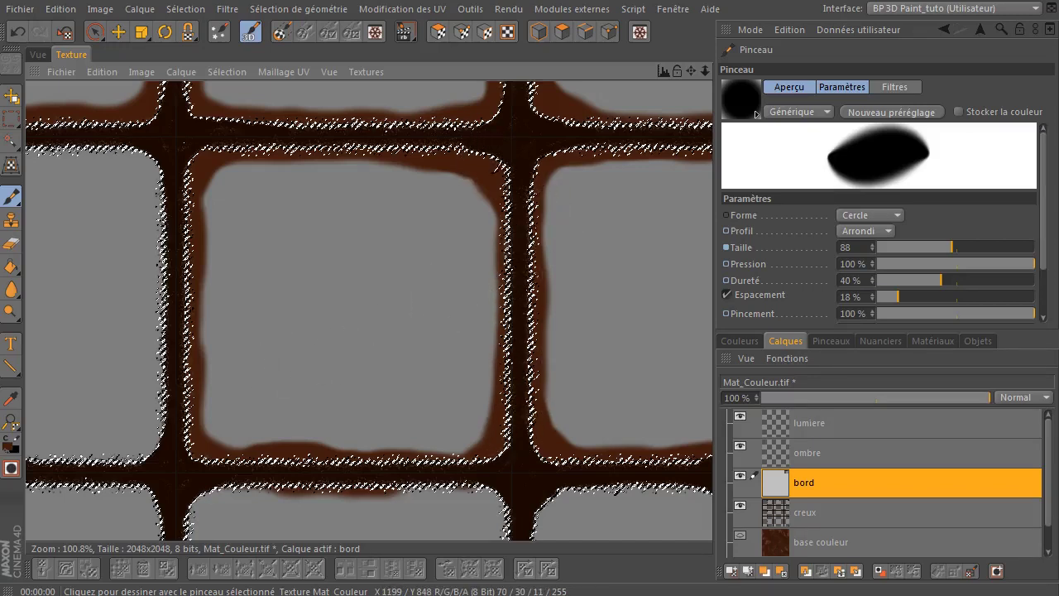
- Paint the brown border around the centre tile's top, left, bottom and right edges on the bord layer
{"action": "left_click_drag", "start_coordinate": [449, 454], "coordinate": [473, 459]}
{"action": "left_click_drag", "start_coordinate": [691, 71], "coordinate": [849, 88]}
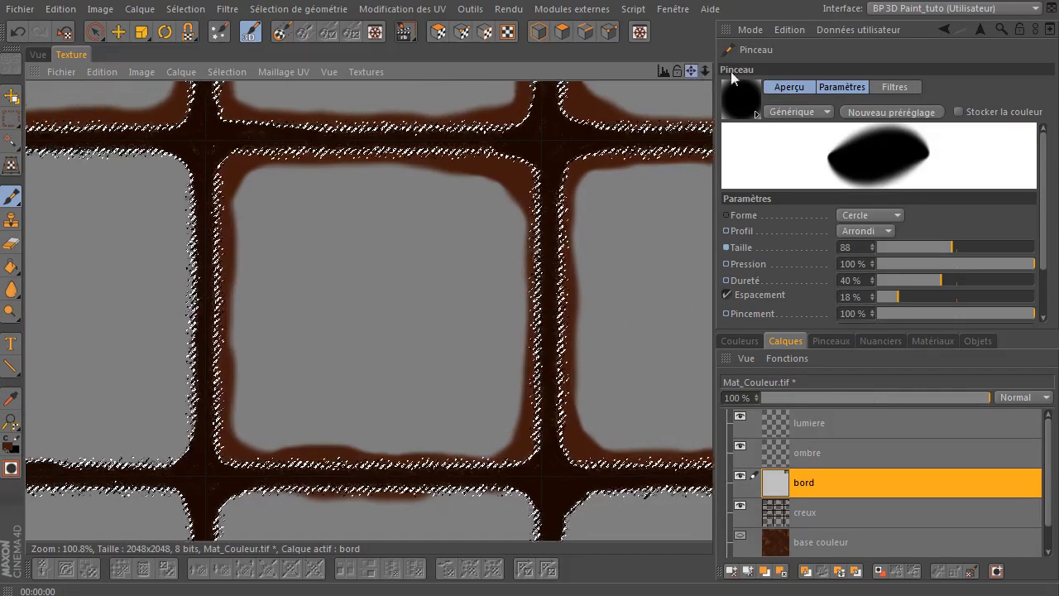
{"action": "left_click_drag", "start_coordinate": [662, 160], "coordinate": [385, 156]}
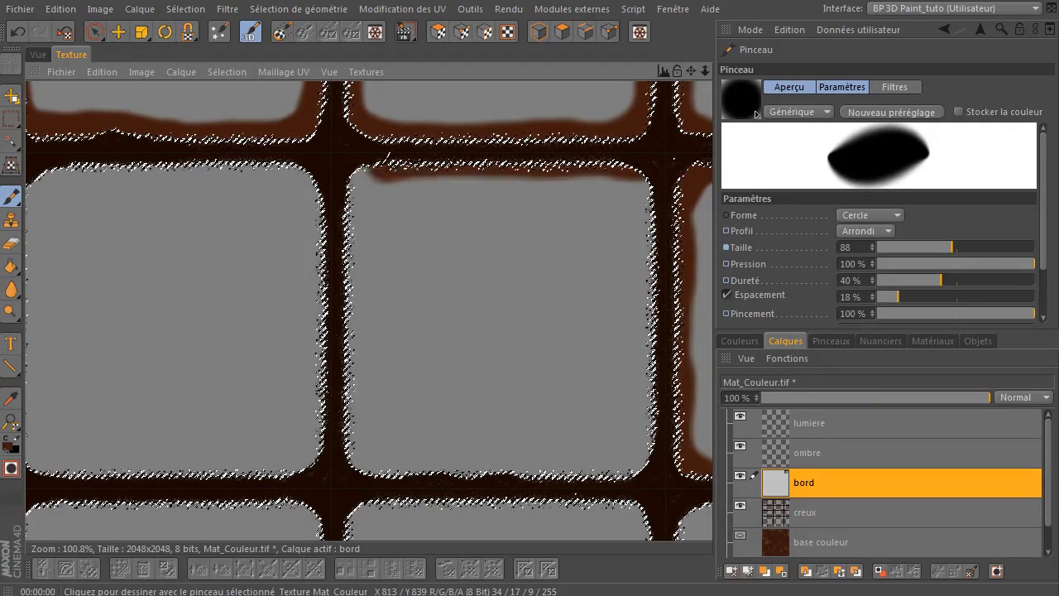
{"action": "mouse_move", "coordinate": [347, 257]}
{"action": "left_mouse_down"}
{"action": "mouse_move", "coordinate": [336, 331]}
{"action": "mouse_move", "coordinate": [339, 232]}
{"action": "mouse_move", "coordinate": [352, 248]}
{"action": "left_mouse_up"}
{"action": "mouse_move", "coordinate": [348, 389]}
{"action": "left_mouse_down"}
{"action": "mouse_move", "coordinate": [364, 455]}
{"action": "mouse_move", "coordinate": [485, 476]}
{"action": "mouse_move", "coordinate": [393, 476]}
{"action": "mouse_move", "coordinate": [453, 465]}
{"action": "left_mouse_up"}
{"action": "mouse_move", "coordinate": [520, 463]}
{"action": "left_mouse_down"}
{"action": "mouse_move", "coordinate": [633, 462]}
{"action": "mouse_move", "coordinate": [647, 430]}
{"action": "mouse_move", "coordinate": [669, 205]}
{"action": "mouse_move", "coordinate": [637, 170]}
{"action": "left_mouse_up"}
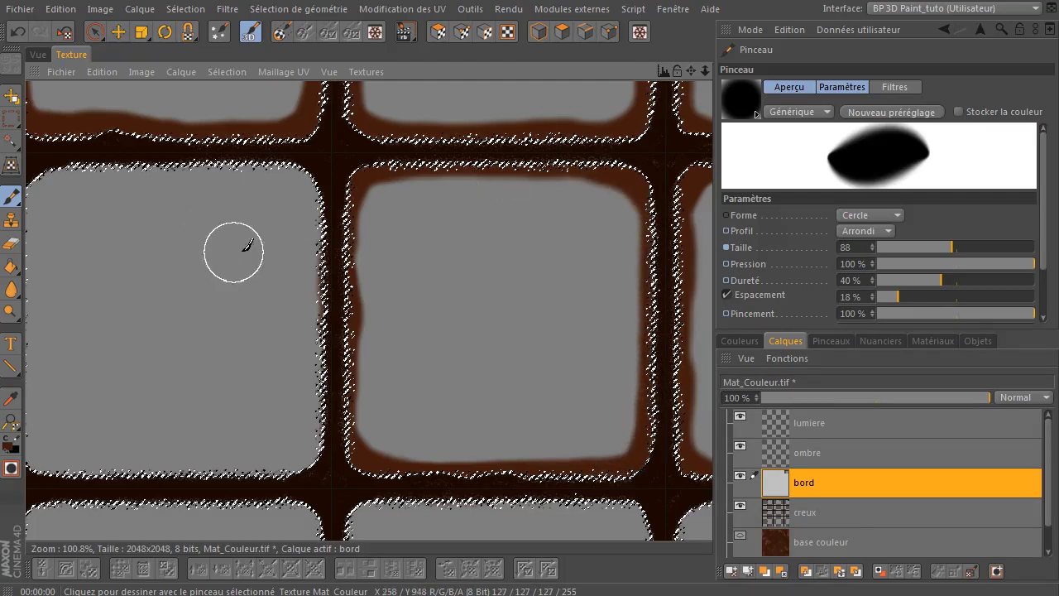
- Paint a brown border around all four edges of the tile to the left
{"action": "left_click_drag", "start_coordinate": [691, 69], "coordinate": [954, 64]}
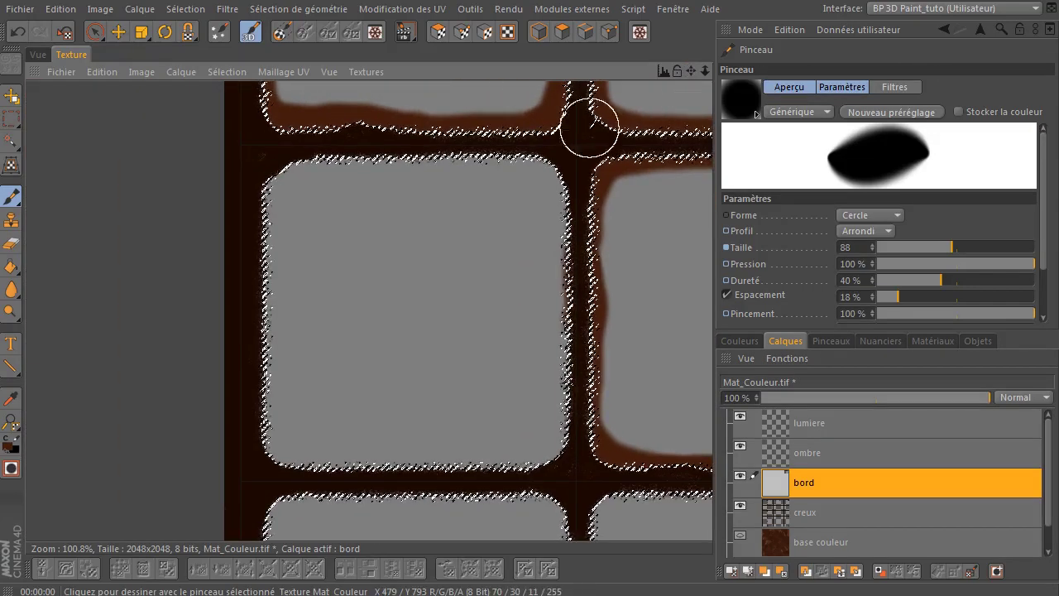
{"action": "left_click_drag", "start_coordinate": [389, 149], "coordinate": [548, 161]}
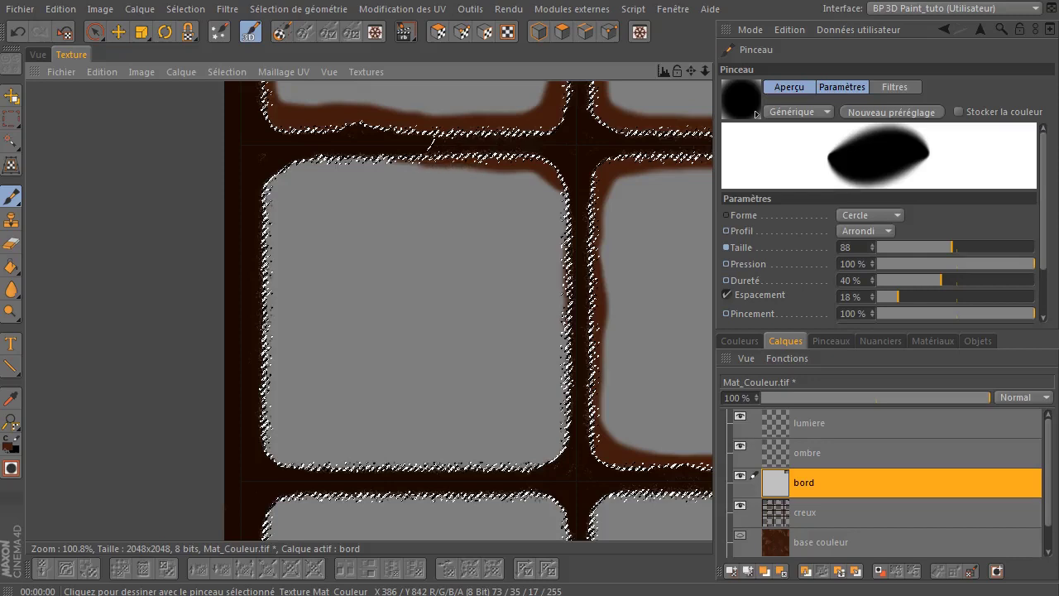
{"action": "left_click_drag", "start_coordinate": [365, 146], "coordinate": [305, 155]}
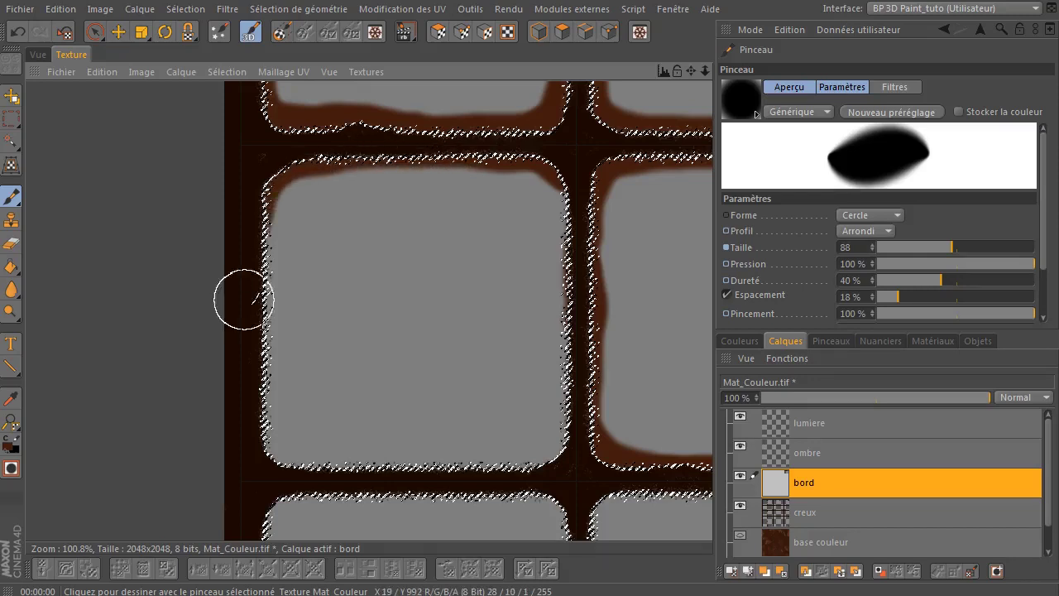
{"action": "left_click_drag", "start_coordinate": [279, 258], "coordinate": [276, 308]}
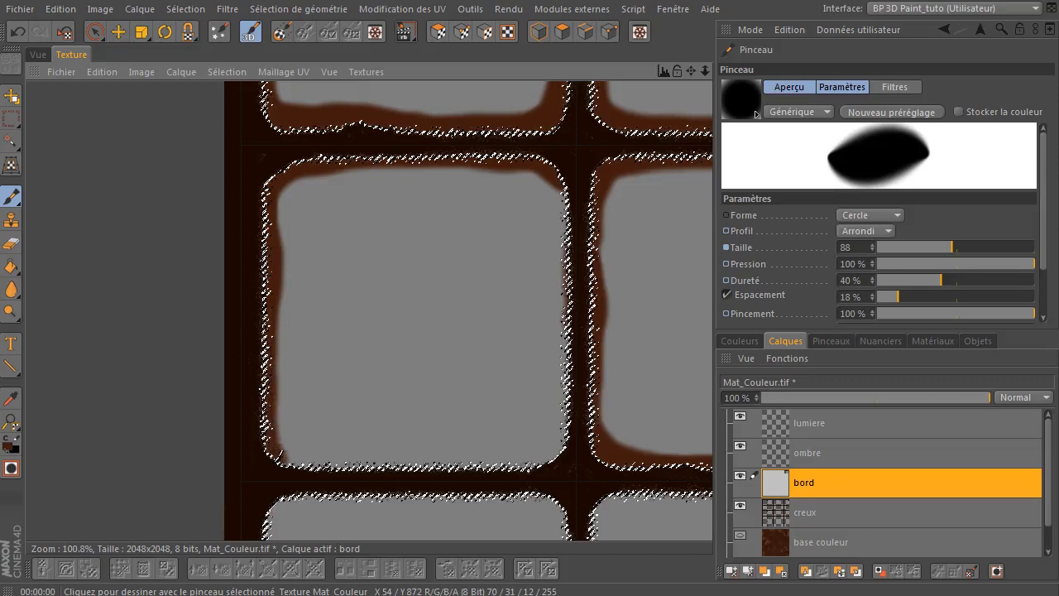
{"action": "left_click_drag", "start_coordinate": [366, 460], "coordinate": [472, 460]}
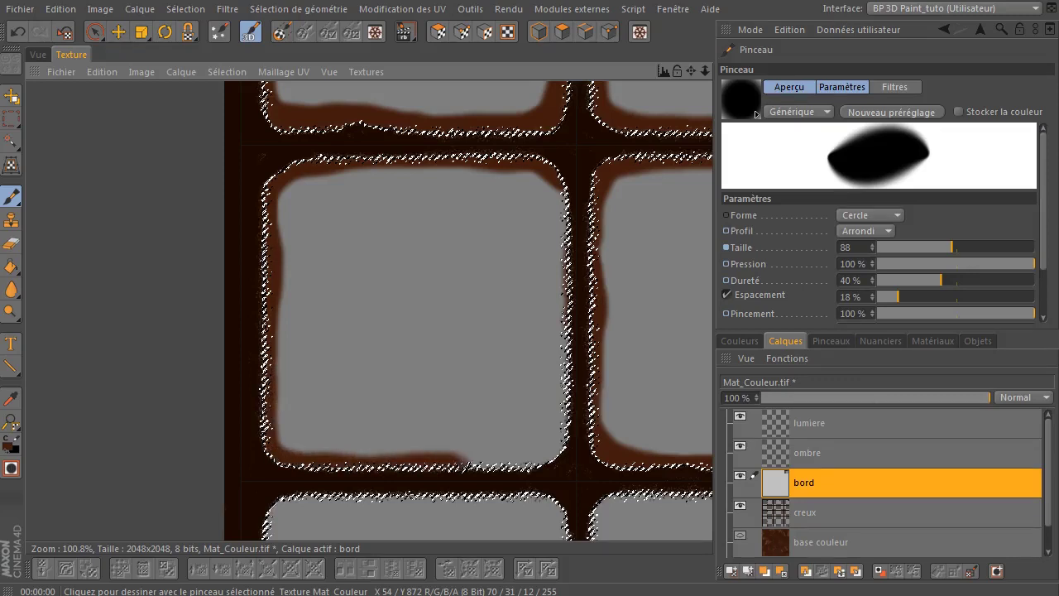
{"action": "mouse_move", "coordinate": [547, 453]}
{"action": "left_mouse_down"}
{"action": "mouse_move", "coordinate": [563, 377]}
{"action": "mouse_move", "coordinate": [554, 210]}
{"action": "left_mouse_up"}
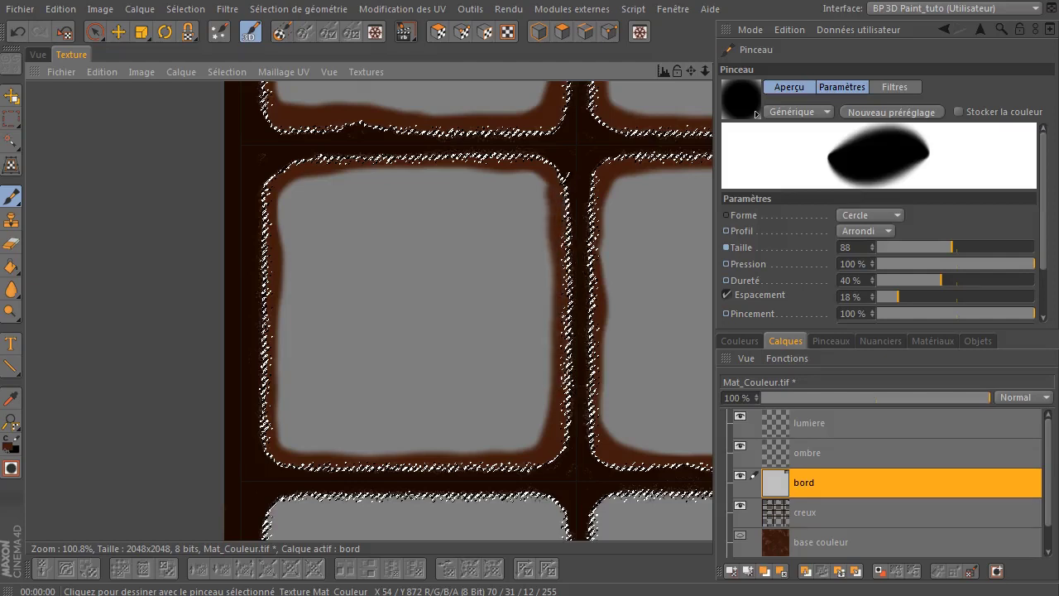
{"action": "left_click_drag", "start_coordinate": [538, 157], "coordinate": [506, 176]}
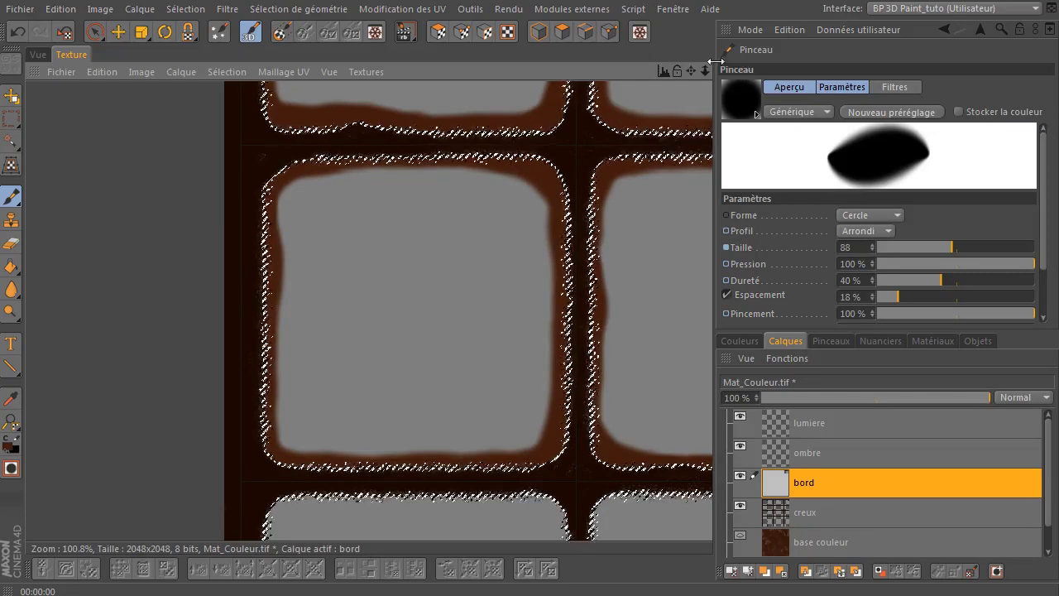
{"action": "left_click_drag", "start_coordinate": [692, 72], "coordinate": [691, 61]}
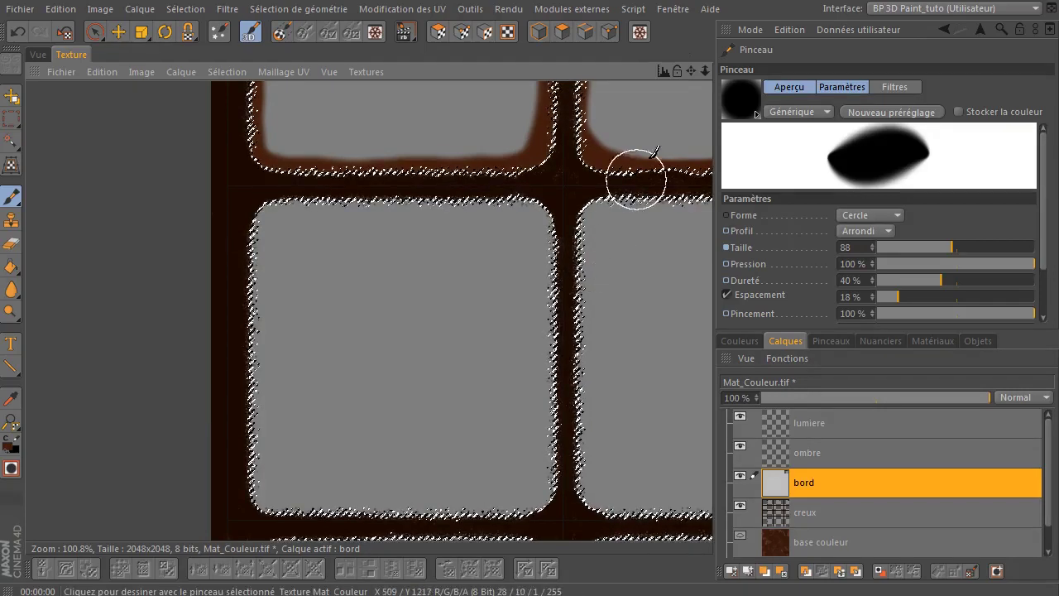
- Brush brown along the left tile's top, left, bottom and right edges, undoing one stray stroke
{"action": "left_click_drag", "start_coordinate": [685, 77], "coordinate": [636, 28]}
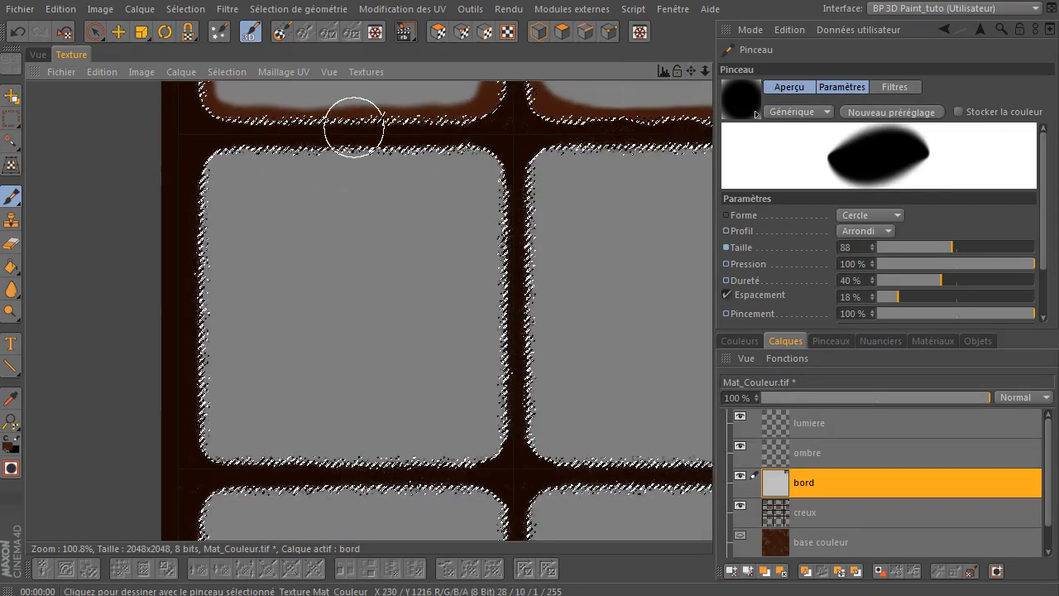
{"action": "left_click_drag", "start_coordinate": [453, 139], "coordinate": [341, 134]}
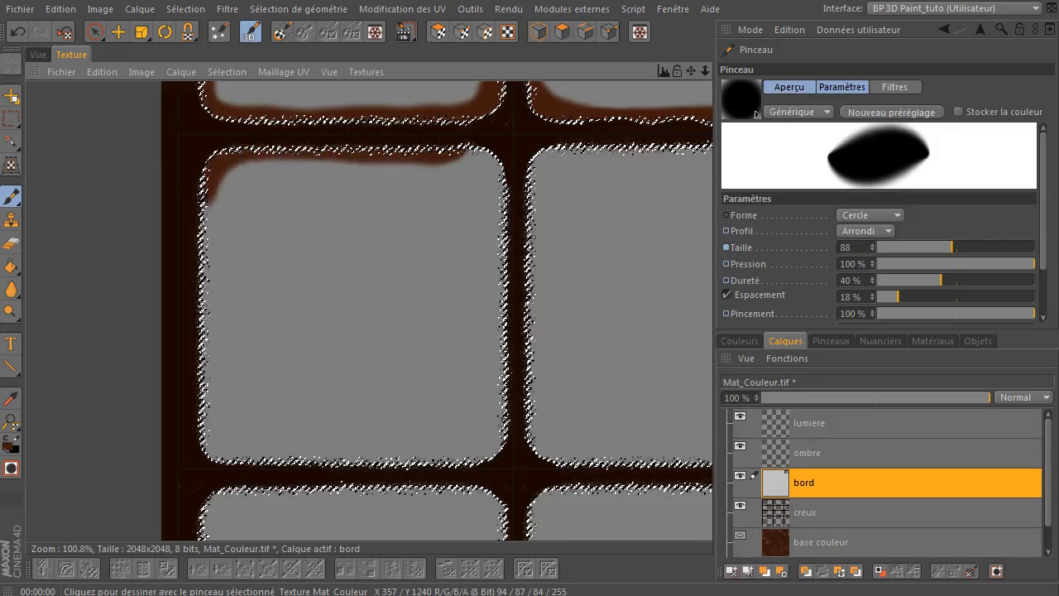
{"action": "left_click_drag", "start_coordinate": [210, 240], "coordinate": [210, 359]}
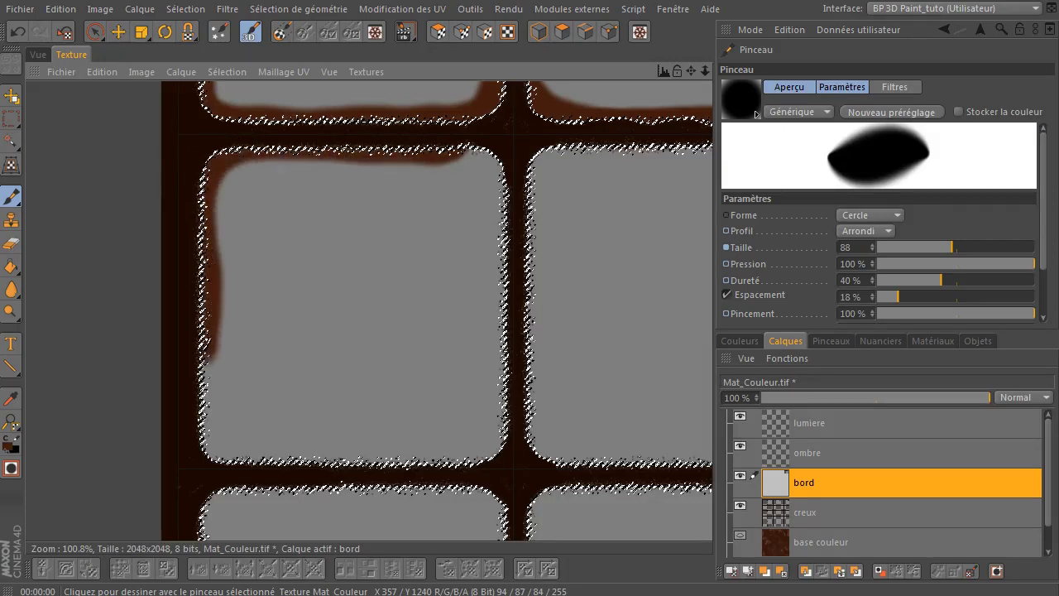
{"action": "mouse_move", "coordinate": [208, 423]}
{"action": "left_mouse_down"}
{"action": "mouse_move", "coordinate": [219, 445]}
{"action": "mouse_move", "coordinate": [342, 468]}
{"action": "left_mouse_up"}
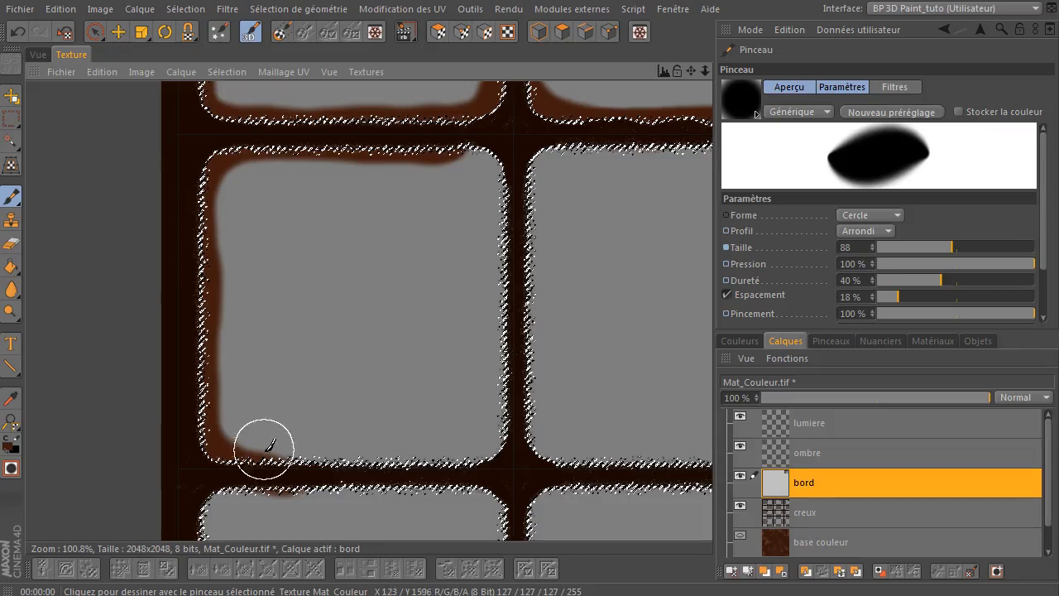
{"action": "mouse_move", "coordinate": [263, 449]}
{"action": "left_mouse_down"}
{"action": "mouse_move", "coordinate": [381, 454]}
{"action": "mouse_move", "coordinate": [496, 438]}
{"action": "left_mouse_up"}
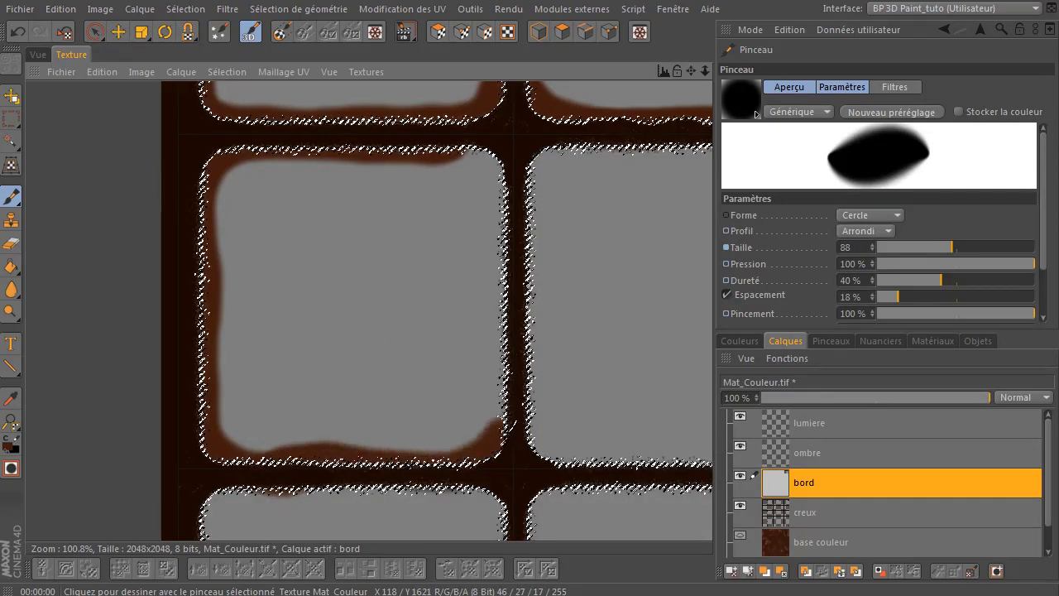
{"action": "left_click_drag", "start_coordinate": [498, 391], "coordinate": [495, 236]}
{"action": "left_click_drag", "start_coordinate": [497, 178], "coordinate": [459, 158]}
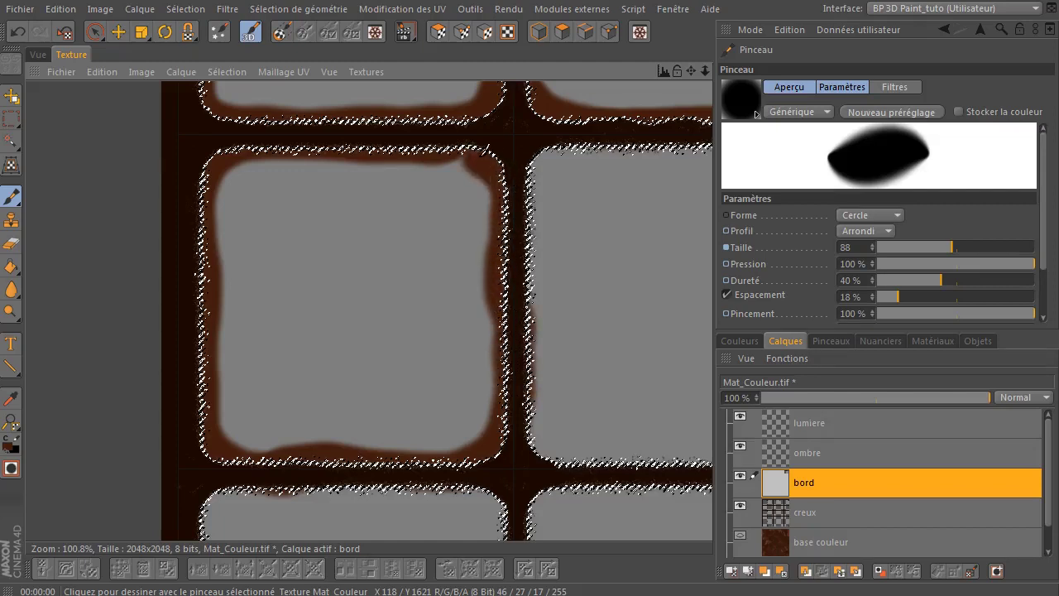
{"action": "left_click_drag", "start_coordinate": [525, 336], "coordinate": [544, 379]}
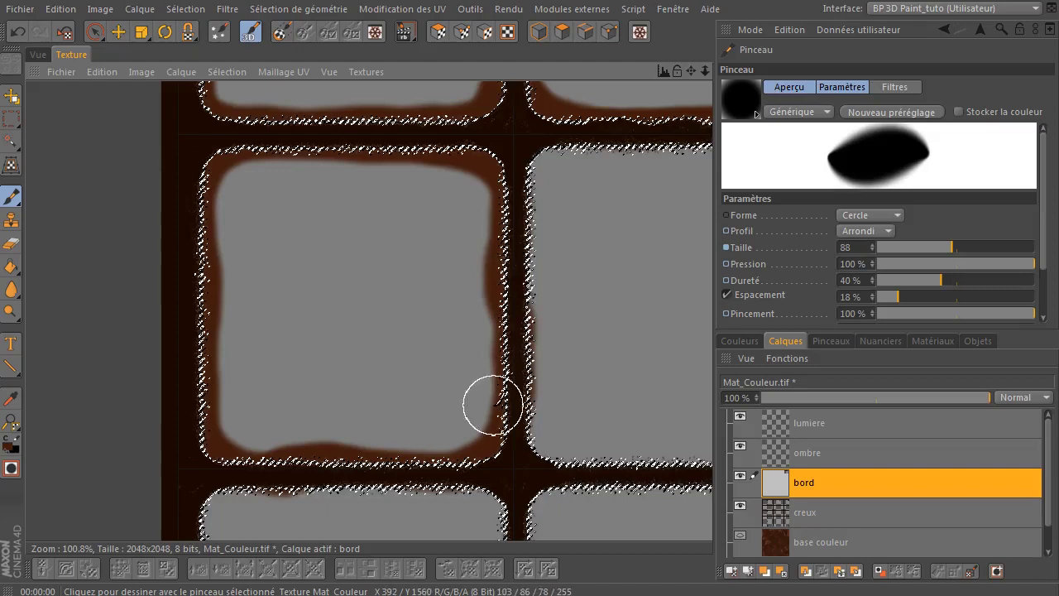
{"action": "key", "text": "ctrl+z"}
{"action": "key", "text": "ctrl+z"}
{"action": "mouse_move", "coordinate": [699, 86]}
{"action": "middle_mouse_down", "text": "alt"}
{"action": "mouse_move", "coordinate": [440, 98]}
{"action": "mouse_move", "coordinate": [436, 71]}
{"action": "middle_mouse_up", "text": "alt"}
- Paint the brown border around the central tile's top, left, bottom and right edges
{"action": "left_click_drag", "start_coordinate": [571, 161], "coordinate": [580, 174]}
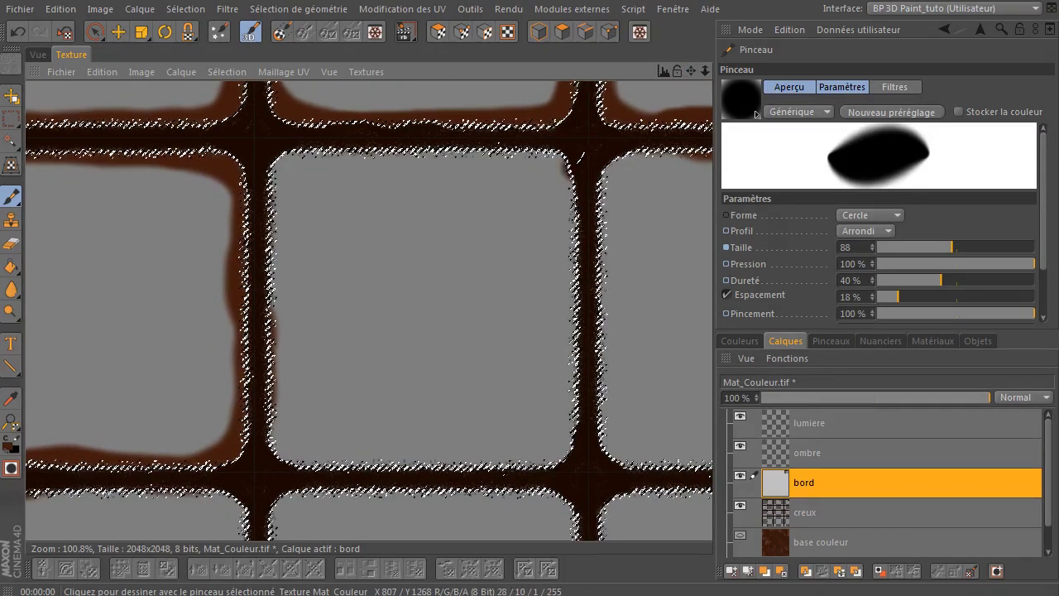
{"action": "left_click_drag", "start_coordinate": [539, 134], "coordinate": [392, 132]}
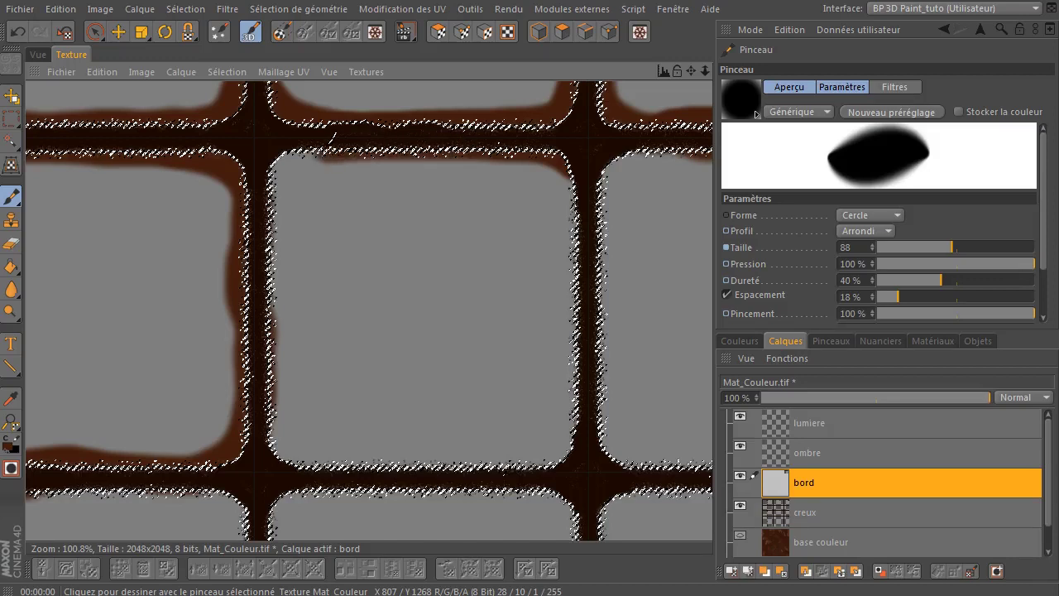
{"action": "left_click_drag", "start_coordinate": [280, 217], "coordinate": [281, 308]}
{"action": "mouse_move", "coordinate": [281, 430]}
{"action": "left_mouse_down"}
{"action": "mouse_move", "coordinate": [299, 451]}
{"action": "mouse_move", "coordinate": [550, 454]}
{"action": "mouse_move", "coordinate": [571, 430]}
{"action": "mouse_move", "coordinate": [571, 240]}
{"action": "mouse_move", "coordinate": [570, 195]}
{"action": "mouse_move", "coordinate": [542, 161]}
{"action": "left_mouse_up"}
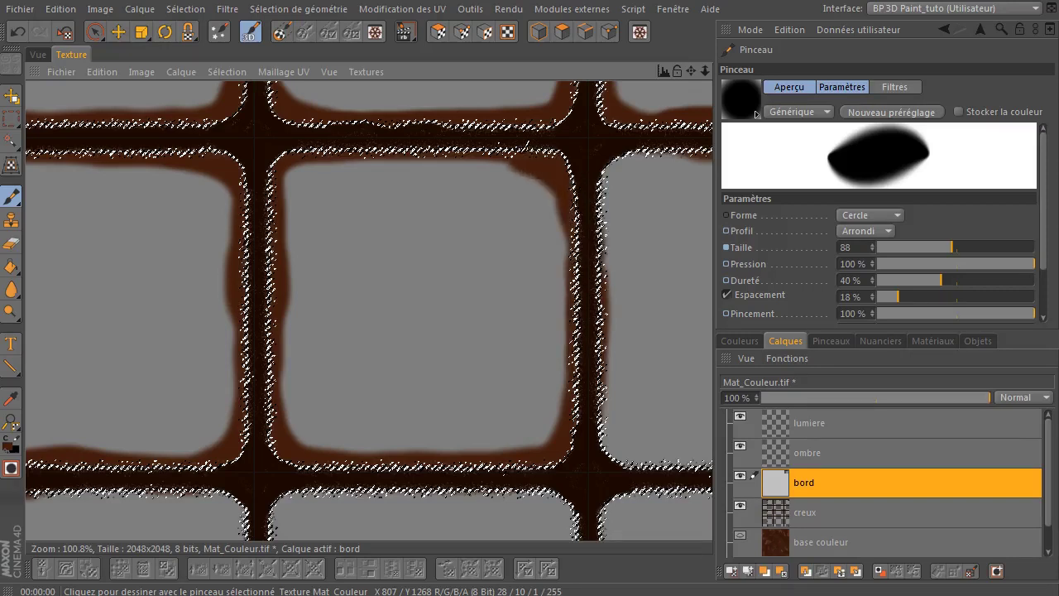
{"action": "left_click_drag", "start_coordinate": [588, 246], "coordinate": [587, 282]}
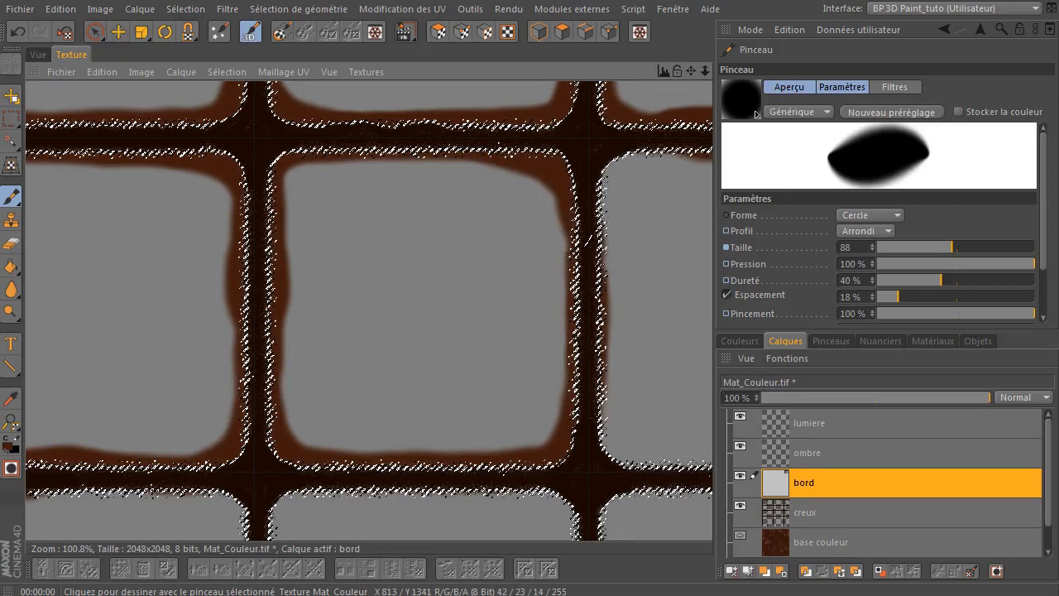
- Brush a brown border around the middle tile, undoing the first attempt and repainting its left, bottom and right edges
{"action": "mouse_move", "coordinate": [691, 71]}
{"action": "left_mouse_down"}
{"action": "mouse_move", "coordinate": [615, 83]}
{"action": "mouse_move", "coordinate": [317, 63]}
{"action": "left_mouse_up"}
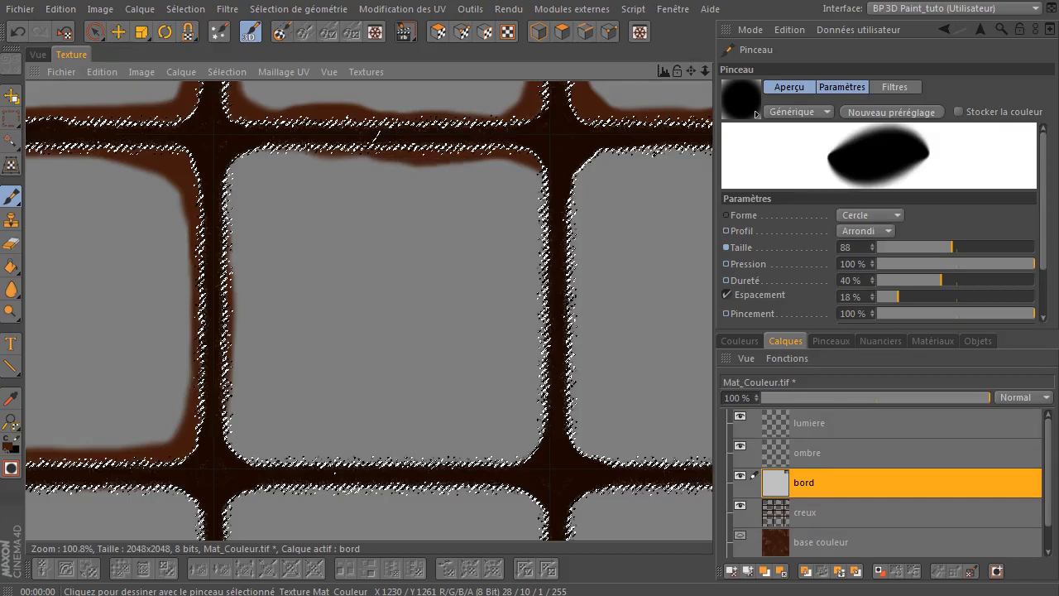
{"action": "left_click_drag", "start_coordinate": [278, 137], "coordinate": [230, 176]}
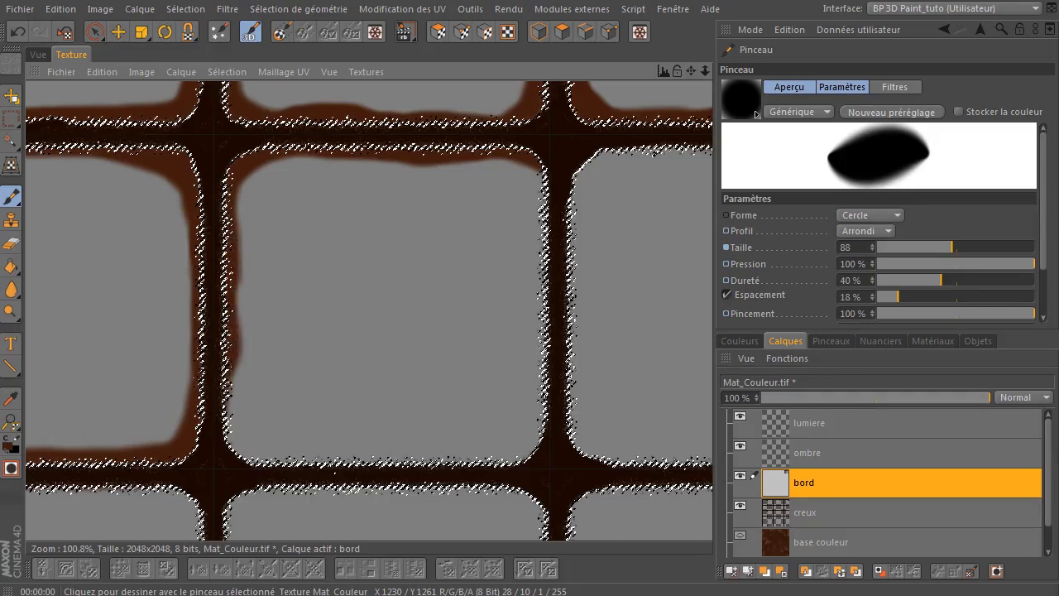
{"action": "left_click_drag", "start_coordinate": [248, 379], "coordinate": [220, 359]}
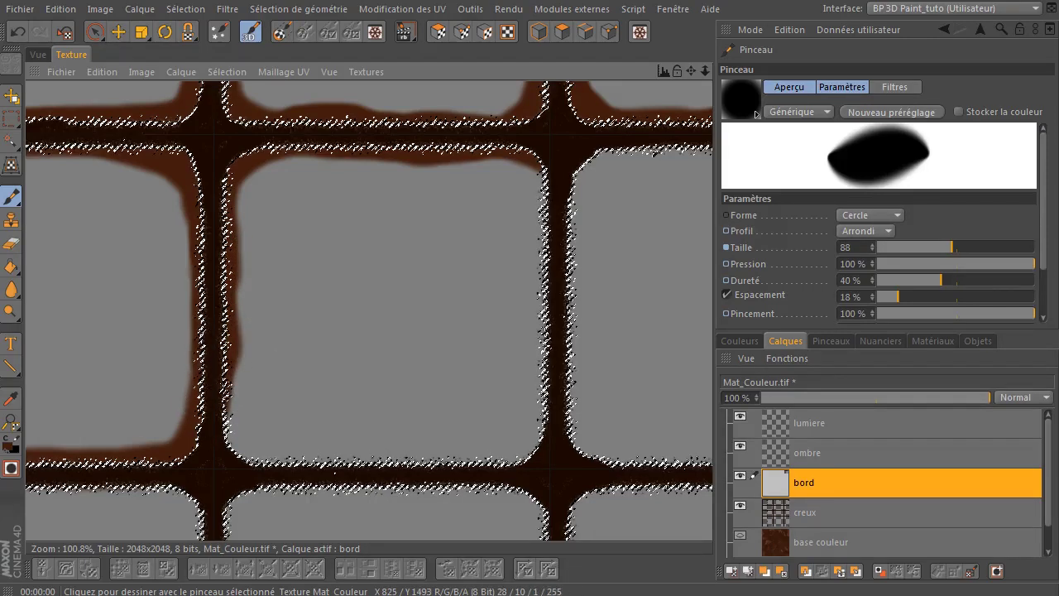
{"action": "mouse_move", "coordinate": [242, 447]}
{"action": "left_mouse_down"}
{"action": "mouse_move", "coordinate": [490, 455]}
{"action": "mouse_move", "coordinate": [532, 438]}
{"action": "left_mouse_up"}
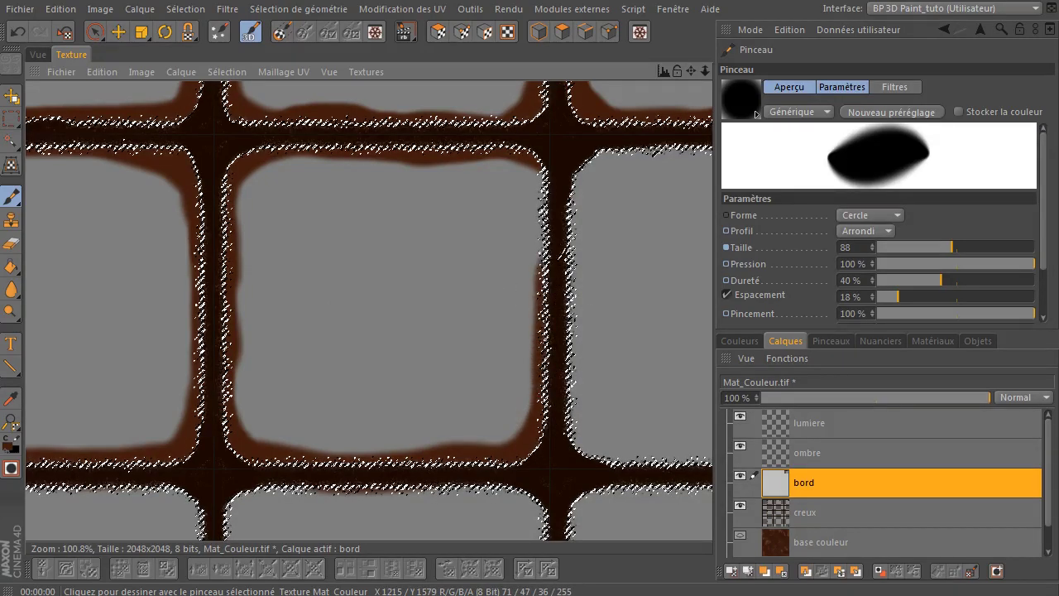
{"action": "left_click_drag", "start_coordinate": [550, 174], "coordinate": [526, 175]}
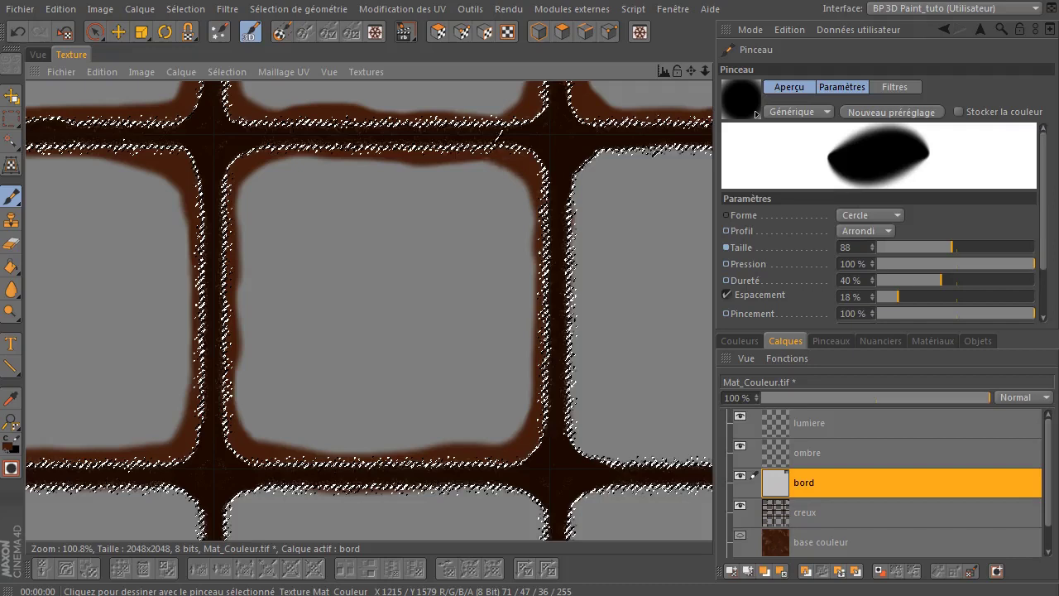
{"action": "key", "text": "ctrl+z"}
{"action": "key", "text": "ctrl+z"}
{"action": "left_click_drag", "start_coordinate": [686, 70], "coordinate": [358, 75]}
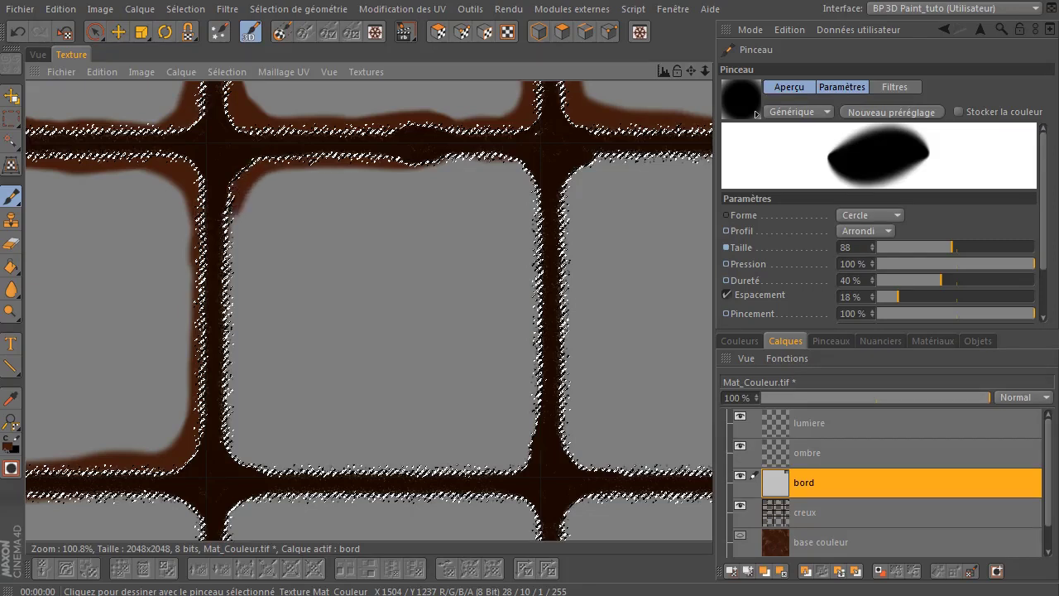
{"action": "left_click_drag", "start_coordinate": [232, 248], "coordinate": [231, 364]}
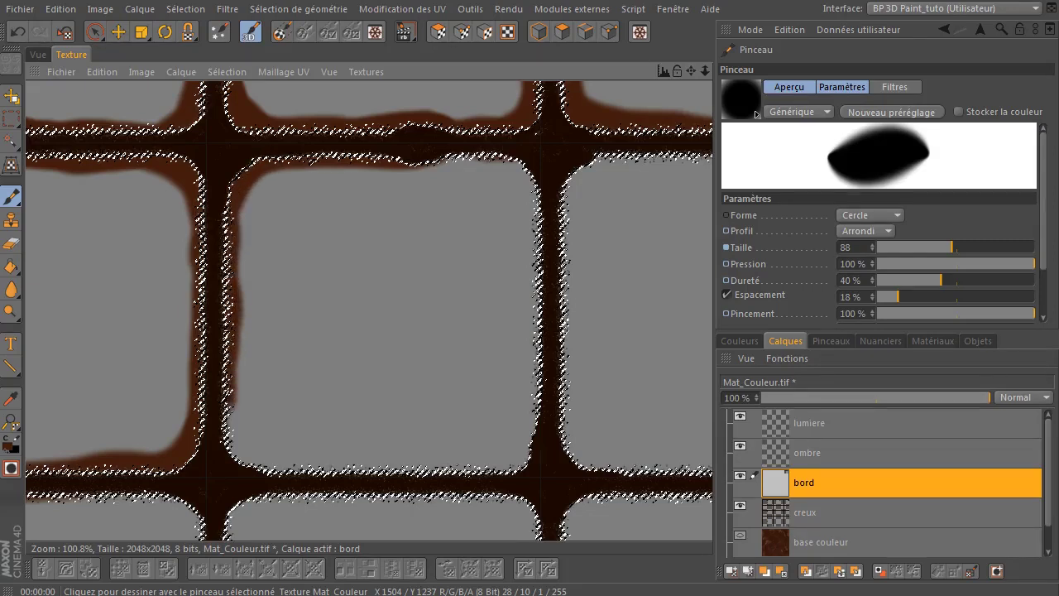
{"action": "left_click_drag", "start_coordinate": [286, 463], "coordinate": [455, 461]}
{"action": "mouse_move", "coordinate": [341, 458]}
{"action": "left_mouse_down"}
{"action": "mouse_move", "coordinate": [530, 451]}
{"action": "mouse_move", "coordinate": [549, 371]}
{"action": "left_mouse_up"}
{"action": "left_click_drag", "start_coordinate": [534, 327], "coordinate": [534, 199]}
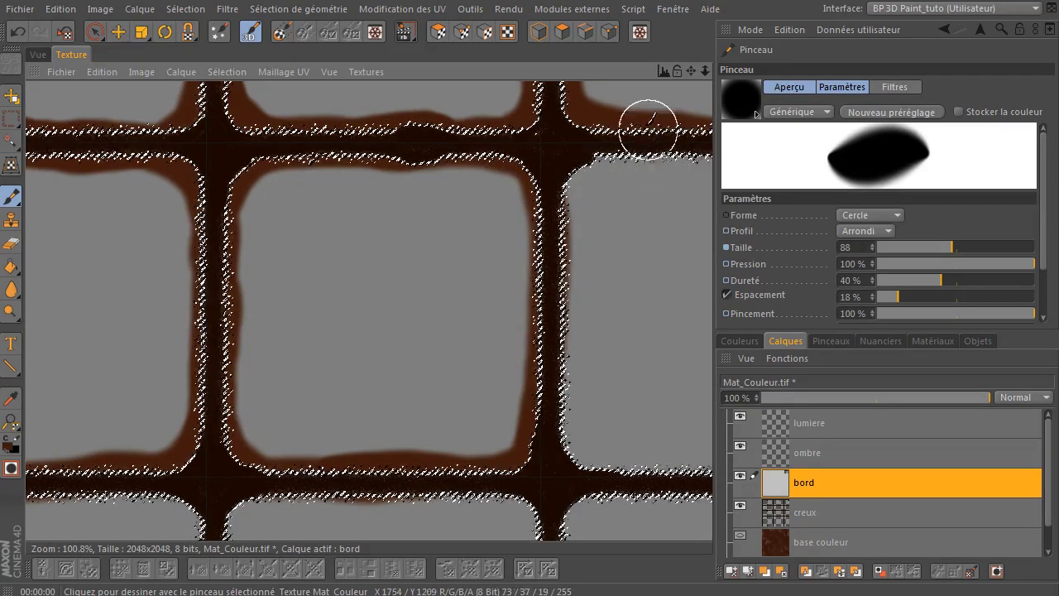
{"action": "left_click_drag", "start_coordinate": [698, 67], "coordinate": [433, 72]}
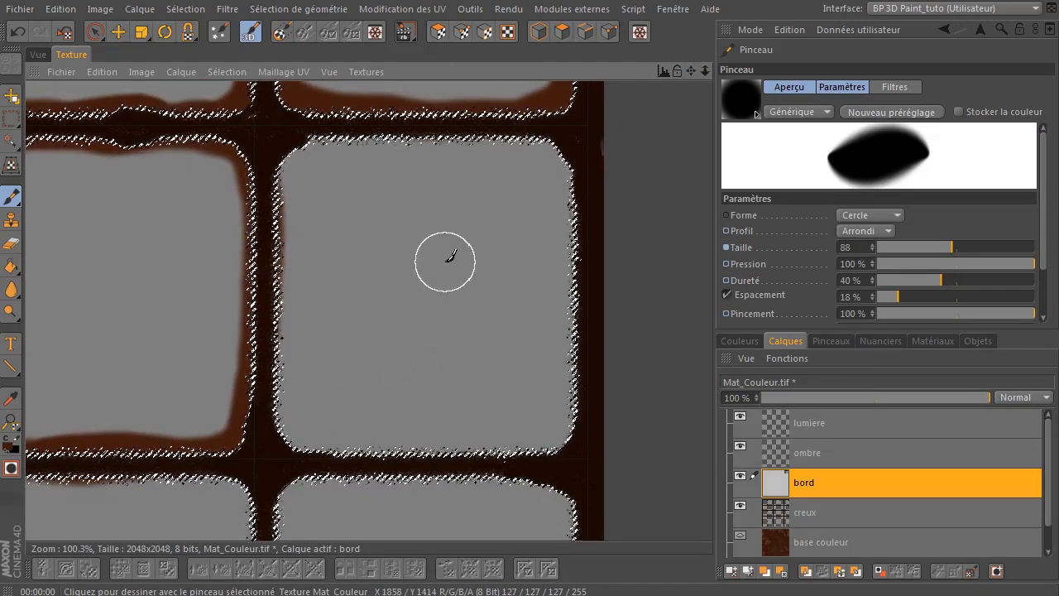
- Paint brown borders along the middle tile's top and bottom edges
{"action": "left_click_drag", "start_coordinate": [294, 150], "coordinate": [494, 142]}
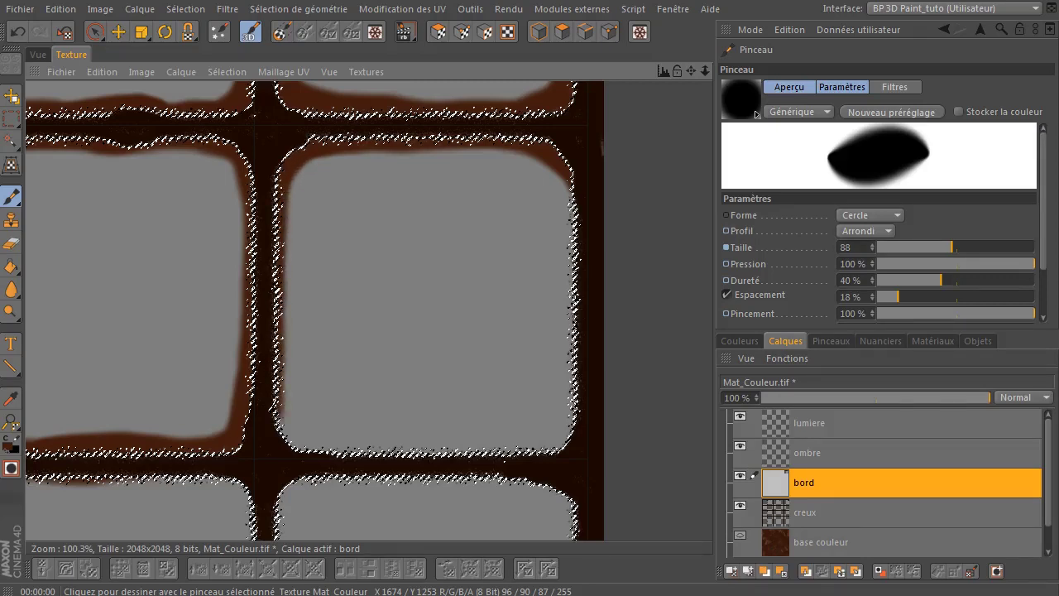
{"action": "mouse_move", "coordinate": [290, 436]}
{"action": "left_mouse_down"}
{"action": "mouse_move", "coordinate": [538, 441]}
{"action": "mouse_move", "coordinate": [574, 424]}
{"action": "mouse_move", "coordinate": [588, 322]}
{"action": "left_mouse_up"}
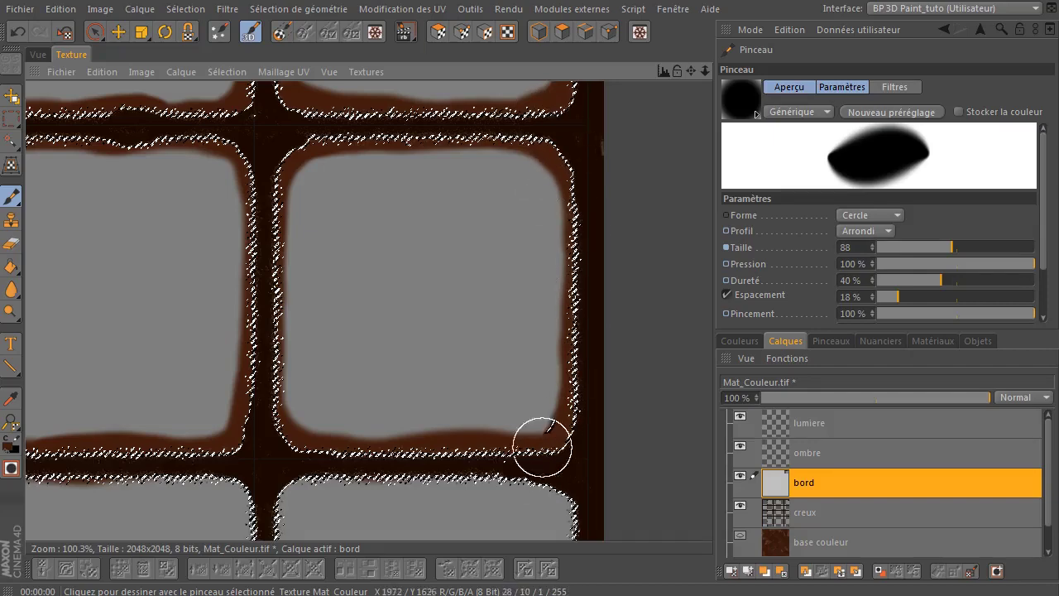
{"action": "mouse_move", "coordinate": [696, 69]}
{"action": "left_mouse_down"}
{"action": "mouse_move", "coordinate": [686, 56]}
{"action": "mouse_move", "coordinate": [692, 76]}
{"action": "left_mouse_up"}
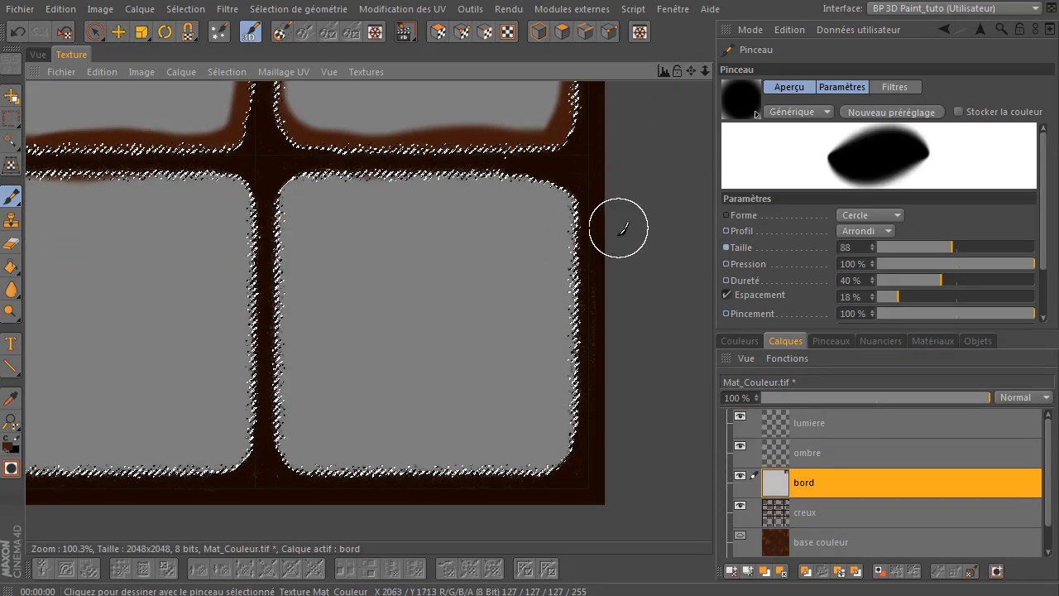
- Brush brown along the lower tile's right, bottom and top edges and the right tile's left edge
{"action": "mouse_move", "coordinate": [593, 273]}
{"action": "left_mouse_down"}
{"action": "mouse_move", "coordinate": [590, 331]}
{"action": "mouse_move", "coordinate": [579, 248]}
{"action": "mouse_move", "coordinate": [578, 313]}
{"action": "left_mouse_up"}
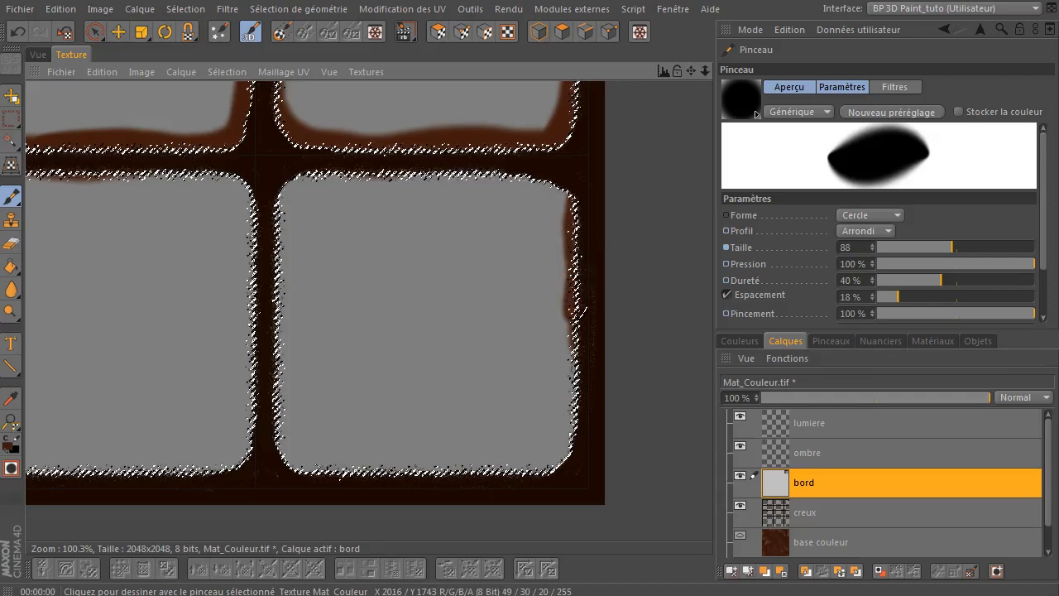
{"action": "left_click_drag", "start_coordinate": [579, 373], "coordinate": [579, 426]}
{"action": "left_click_drag", "start_coordinate": [542, 459], "coordinate": [492, 460]}
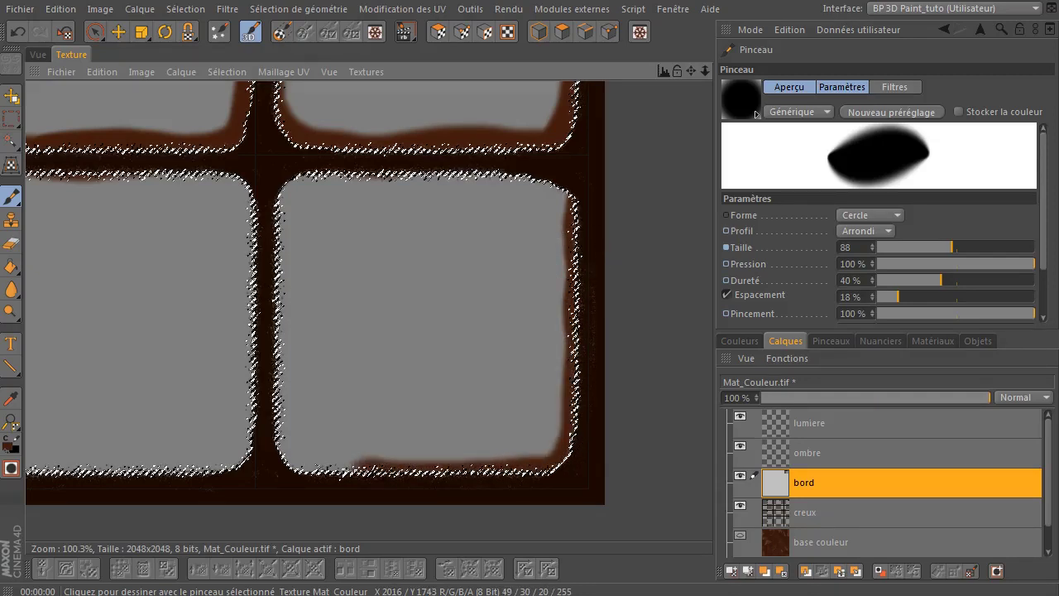
{"action": "left_click_drag", "start_coordinate": [352, 462], "coordinate": [315, 462]}
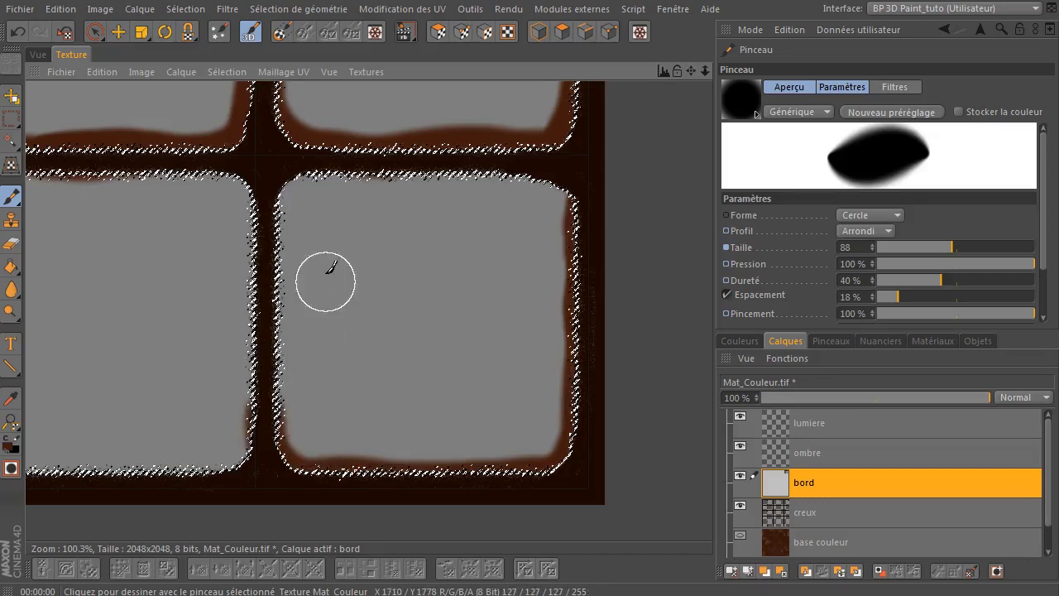
{"action": "left_click_drag", "start_coordinate": [591, 206], "coordinate": [576, 216]}
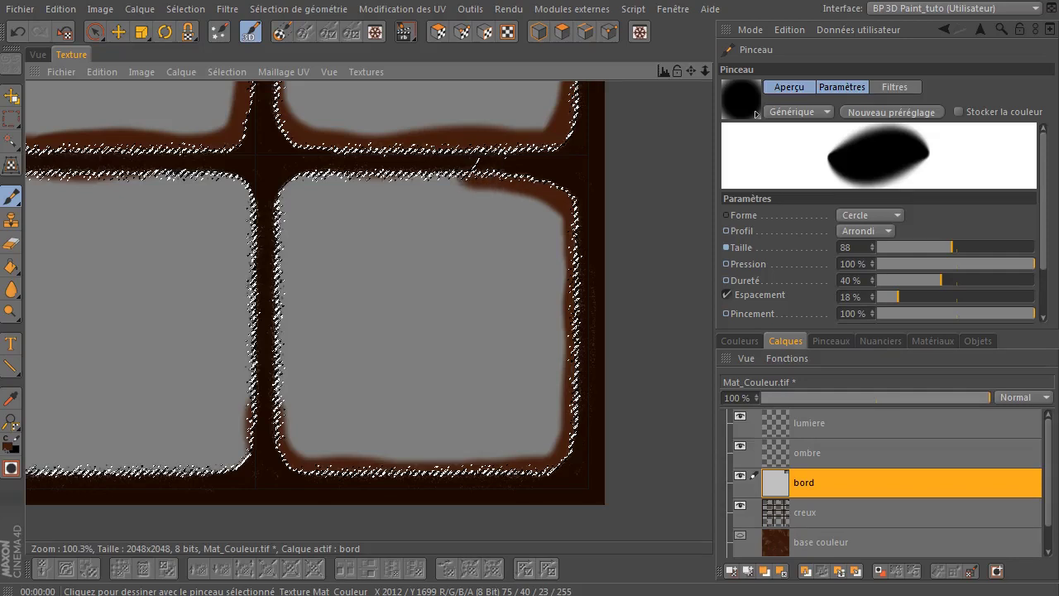
{"action": "left_click_drag", "start_coordinate": [476, 162], "coordinate": [432, 160]}
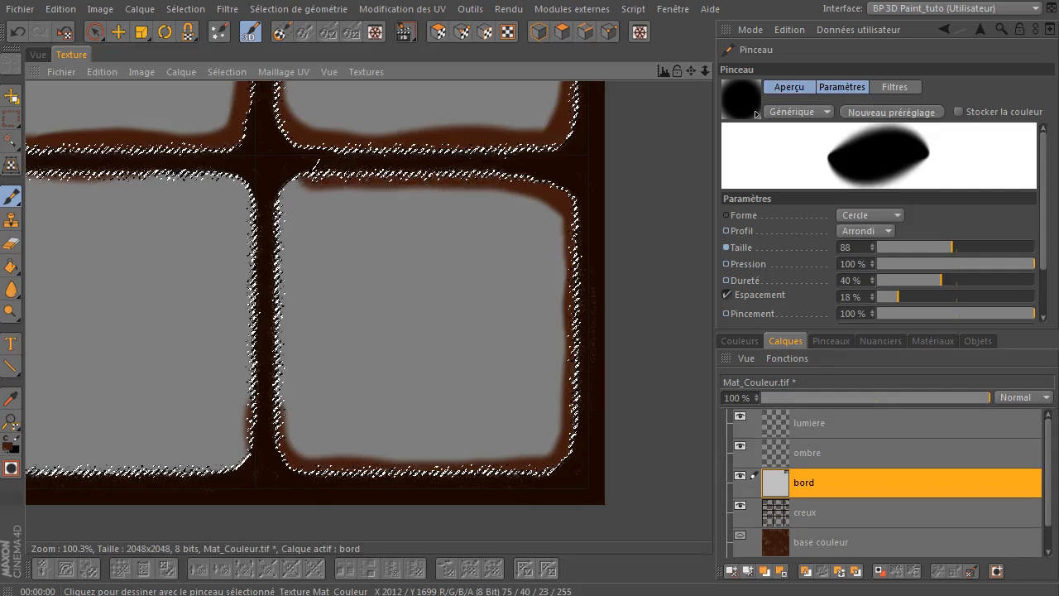
{"action": "left_click_drag", "start_coordinate": [283, 213], "coordinate": [283, 423]}
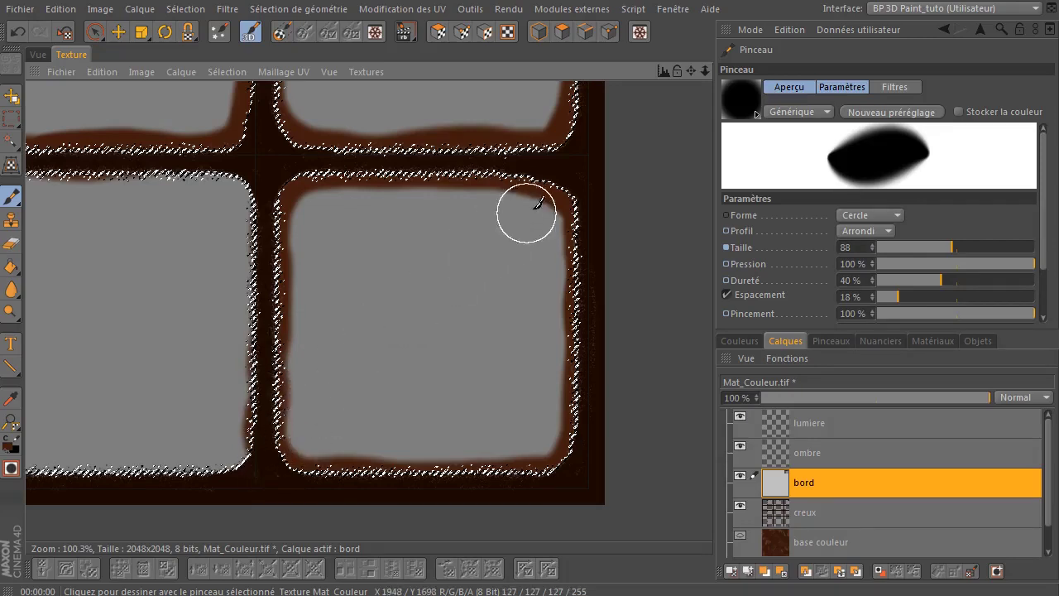
{"action": "left_click_drag", "start_coordinate": [691, 72], "coordinate": [689, 75]}
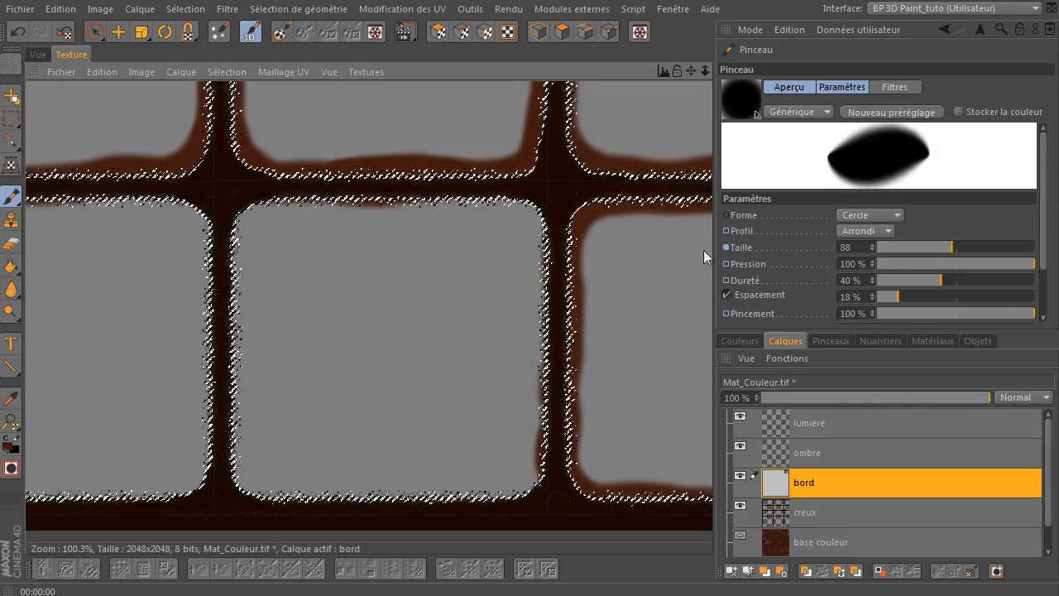
- Paint brown down a tile's left edge and around the middle tile's bottom-right corner and top edge
{"action": "left_click_drag", "start_coordinate": [539, 249], "coordinate": [539, 389]}
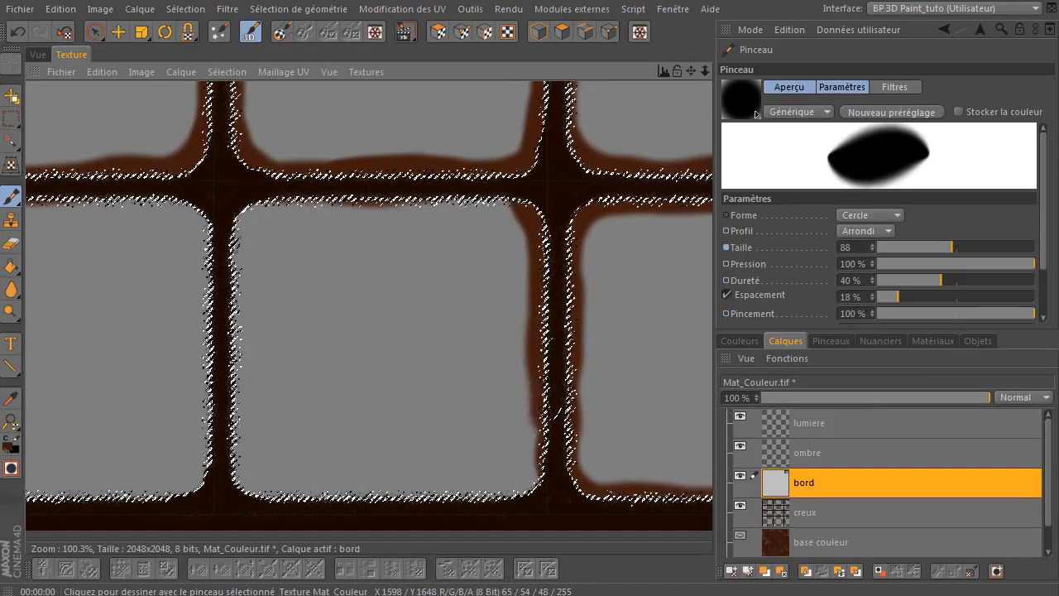
{"action": "mouse_move", "coordinate": [539, 465]}
{"action": "left_mouse_down"}
{"action": "mouse_move", "coordinate": [497, 484]}
{"action": "mouse_move", "coordinate": [396, 490]}
{"action": "mouse_move", "coordinate": [250, 478]}
{"action": "mouse_move", "coordinate": [239, 465]}
{"action": "mouse_move", "coordinate": [238, 267]}
{"action": "left_mouse_up"}
{"action": "left_click_drag", "start_coordinate": [253, 211], "coordinate": [510, 192]}
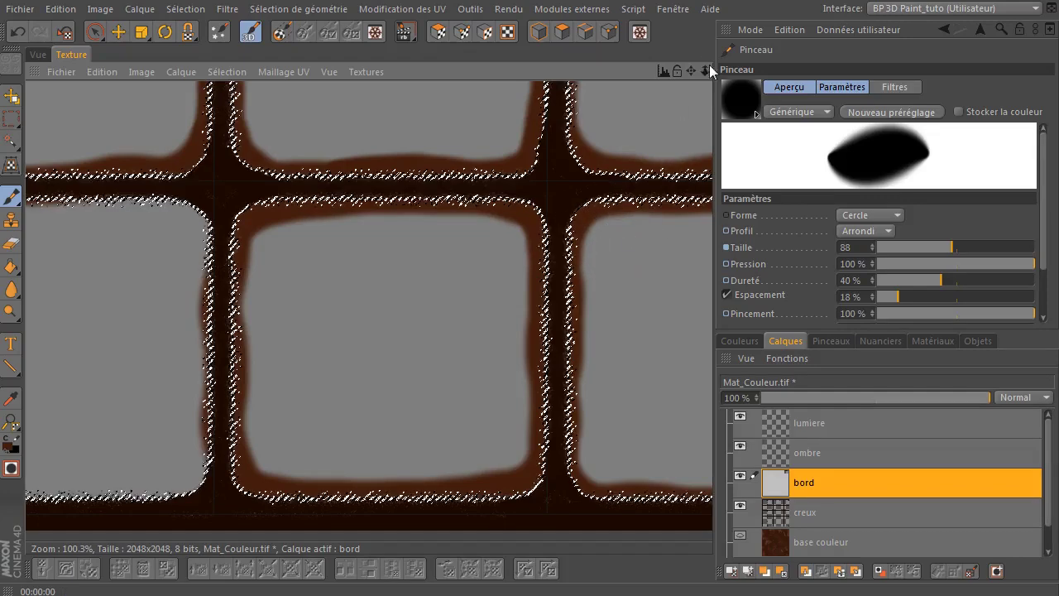
{"action": "mouse_move", "coordinate": [693, 68]}
{"action": "left_mouse_down"}
{"action": "mouse_move", "coordinate": [1005, 83]}
{"action": "mouse_move", "coordinate": [693, 75]}
{"action": "mouse_move", "coordinate": [708, 28]}
{"action": "left_mouse_up"}
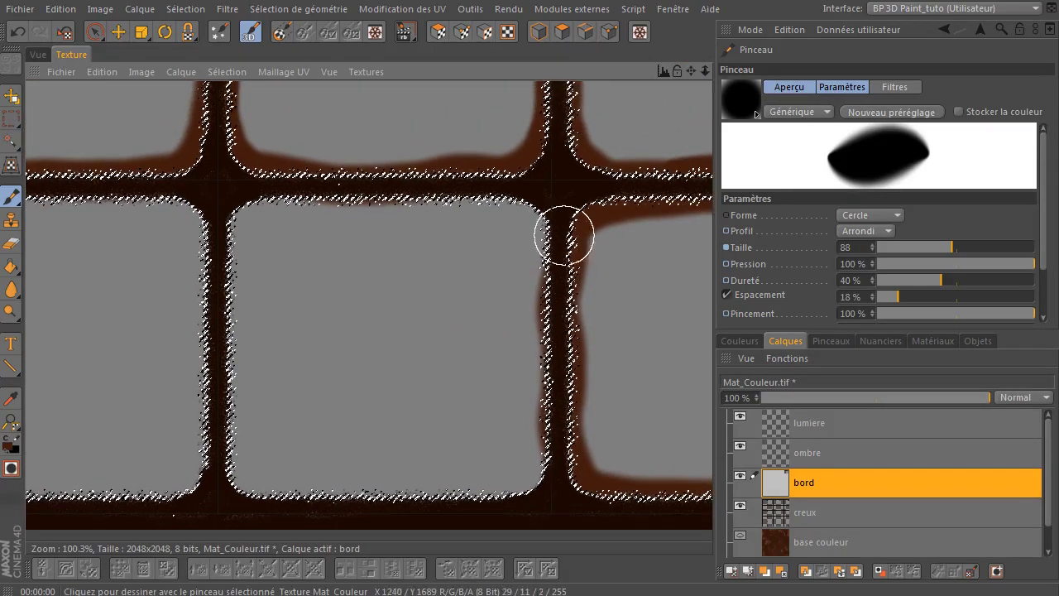
- Brush brown along the middle tile's left, bottom and top edges, undoing one stroke, and fill the centre tile's bottom-right corner
{"action": "left_click_drag", "start_coordinate": [548, 214], "coordinate": [495, 207]}
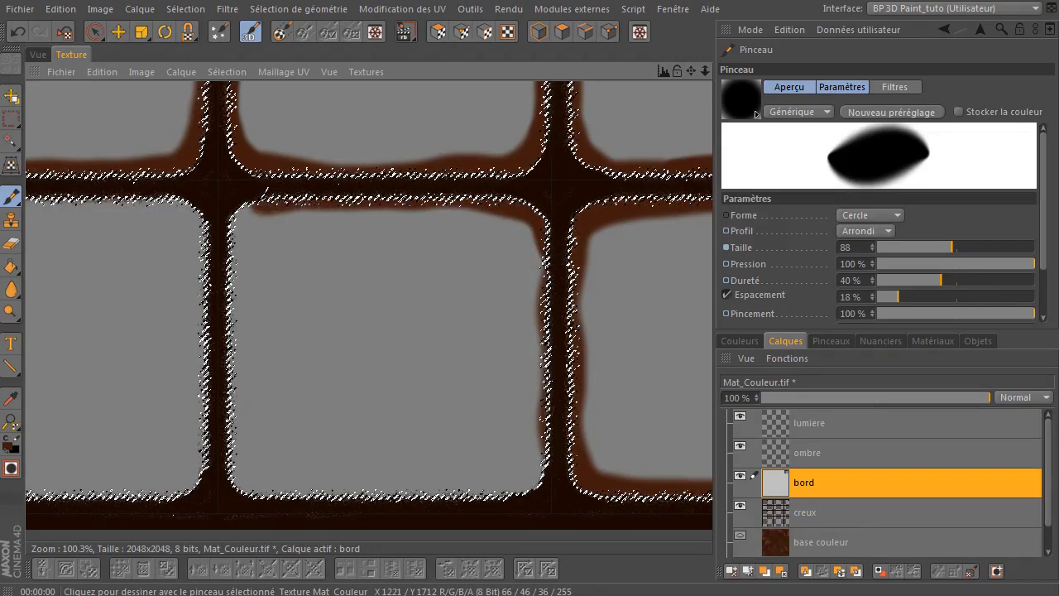
{"action": "left_click_drag", "start_coordinate": [239, 248], "coordinate": [241, 484]}
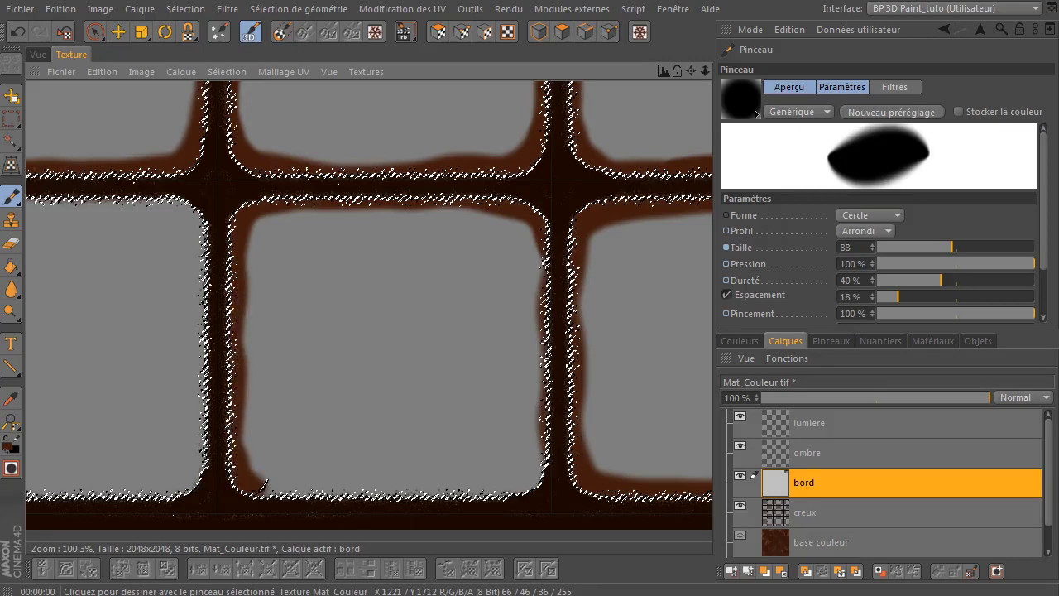
{"action": "mouse_move", "coordinate": [324, 497]}
{"action": "left_mouse_down"}
{"action": "mouse_move", "coordinate": [397, 507]}
{"action": "mouse_move", "coordinate": [425, 495]}
{"action": "left_mouse_up"}
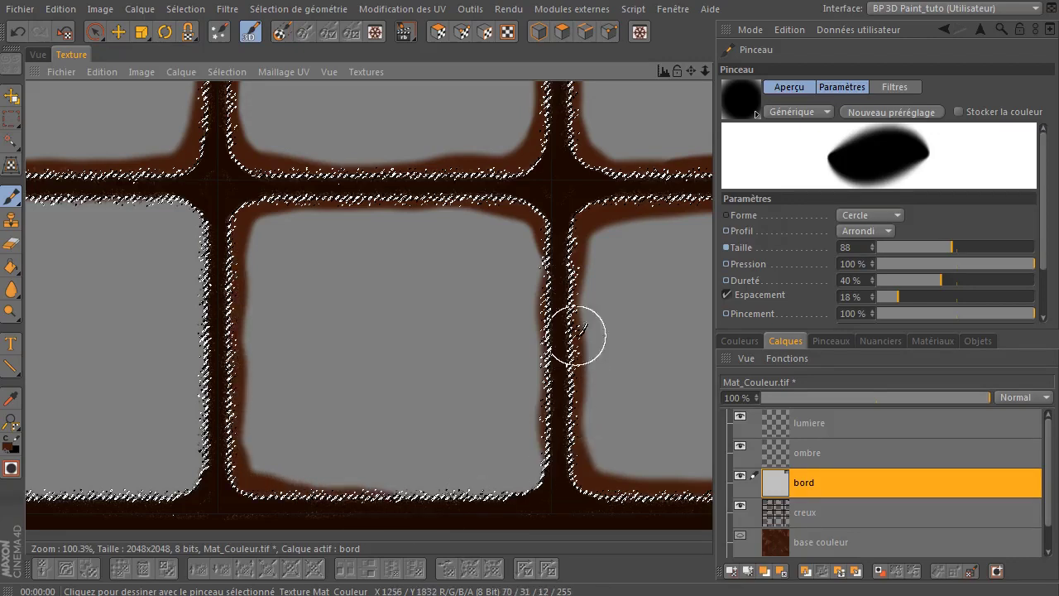
{"action": "left_click_drag", "start_coordinate": [283, 185], "coordinate": [445, 179]}
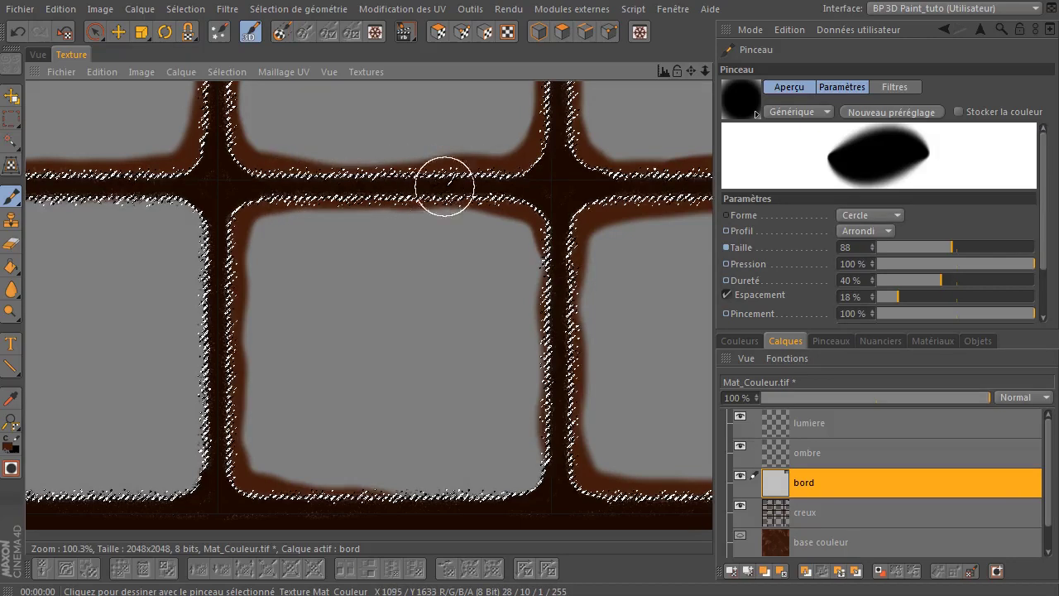
{"action": "mouse_move", "coordinate": [226, 432]}
{"action": "left_mouse_down"}
{"action": "mouse_move", "coordinate": [248, 468]}
{"action": "mouse_move", "coordinate": [298, 479]}
{"action": "left_mouse_up"}
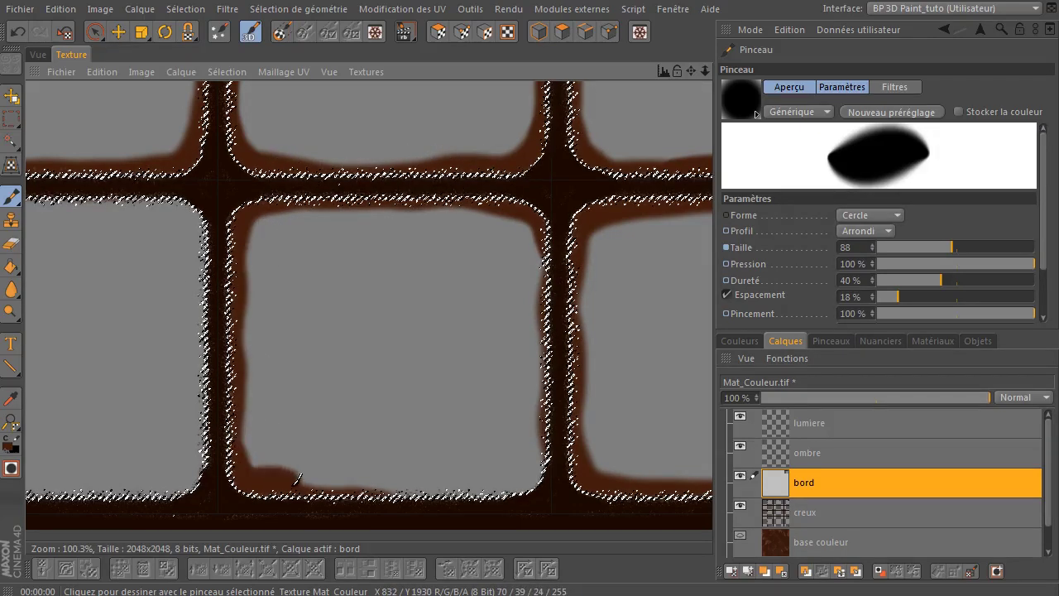
{"action": "key", "text": "ctrl+z"}
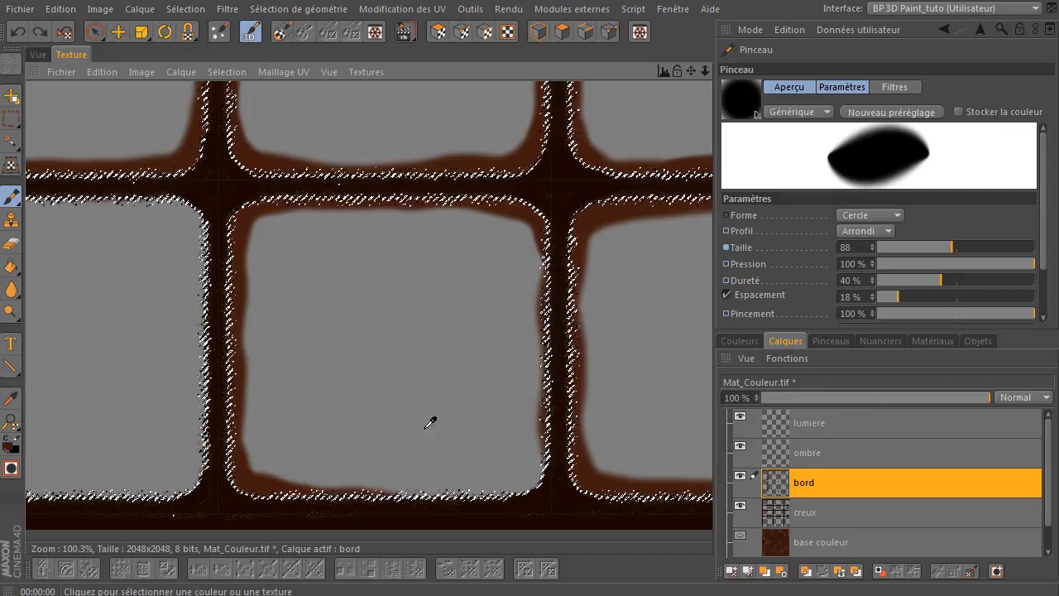
{"action": "mouse_move", "coordinate": [542, 463]}
{"action": "left_mouse_down"}
{"action": "mouse_move", "coordinate": [513, 484]}
{"action": "mouse_move", "coordinate": [409, 495]}
{"action": "left_mouse_up"}
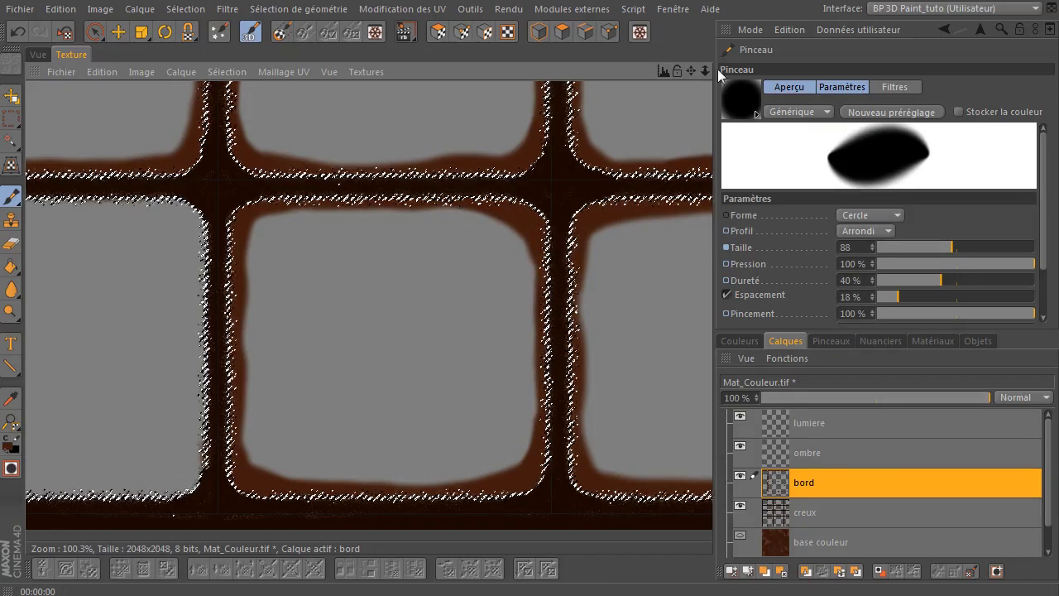
- Paint a brown border around the next tile's top, left and bottom inner edges
{"action": "left_click_drag", "start_coordinate": [693, 68], "coordinate": [850, 72]}
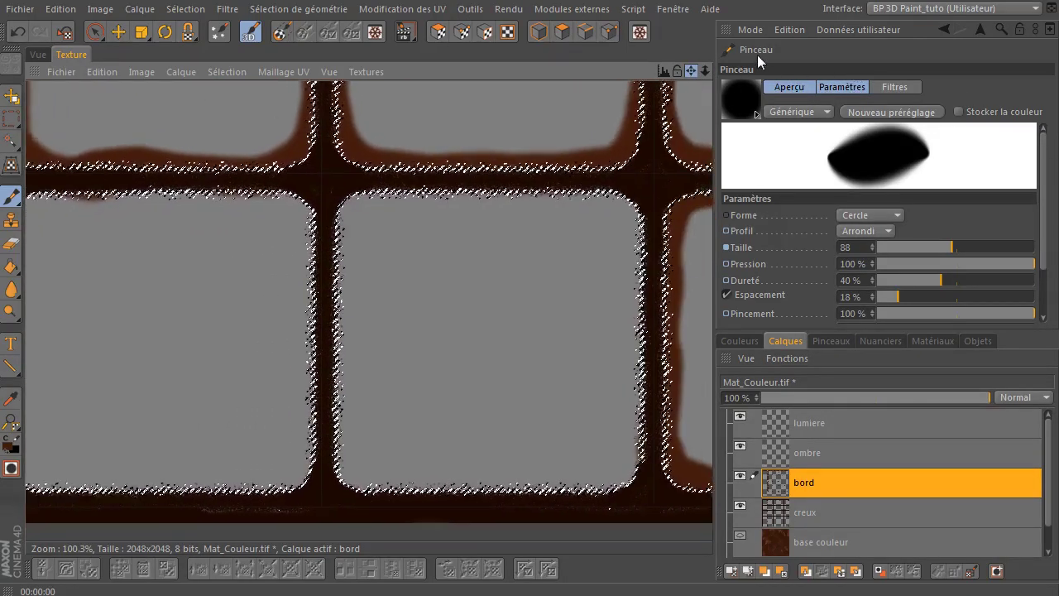
{"action": "left_click_drag", "start_coordinate": [619, 214], "coordinate": [637, 235]}
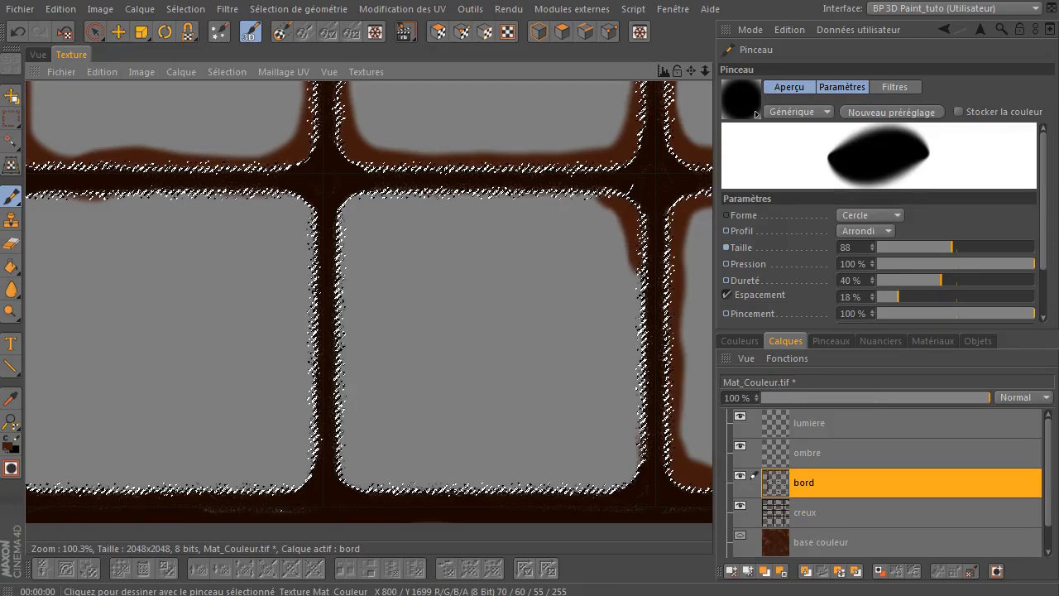
{"action": "left_click_drag", "start_coordinate": [584, 197], "coordinate": [506, 204]}
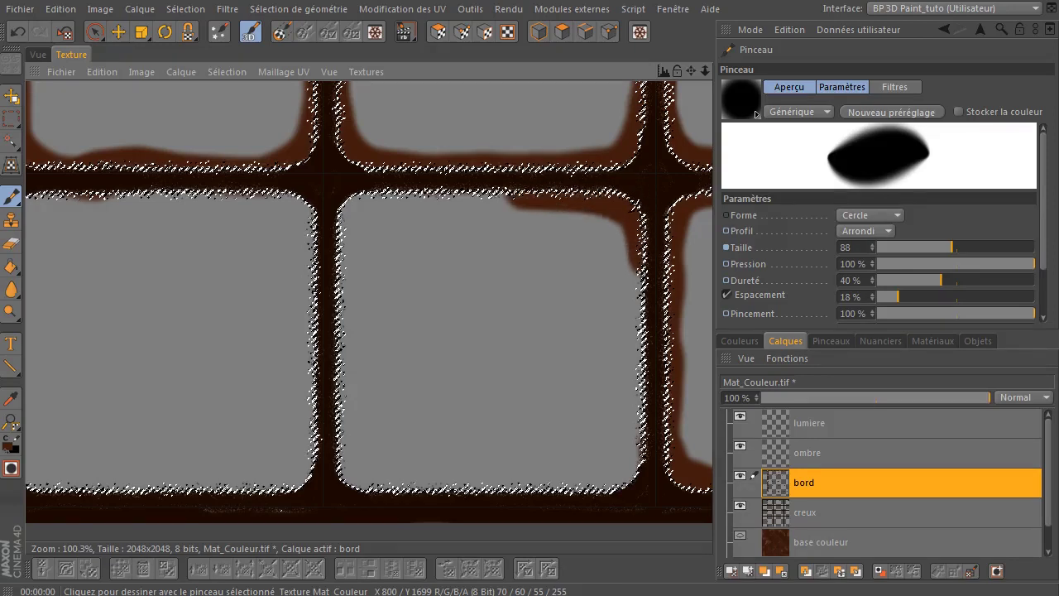
{"action": "mouse_move", "coordinate": [497, 198]}
{"action": "left_mouse_down"}
{"action": "mouse_move", "coordinate": [364, 205]}
{"action": "mouse_move", "coordinate": [346, 227]}
{"action": "left_mouse_up"}
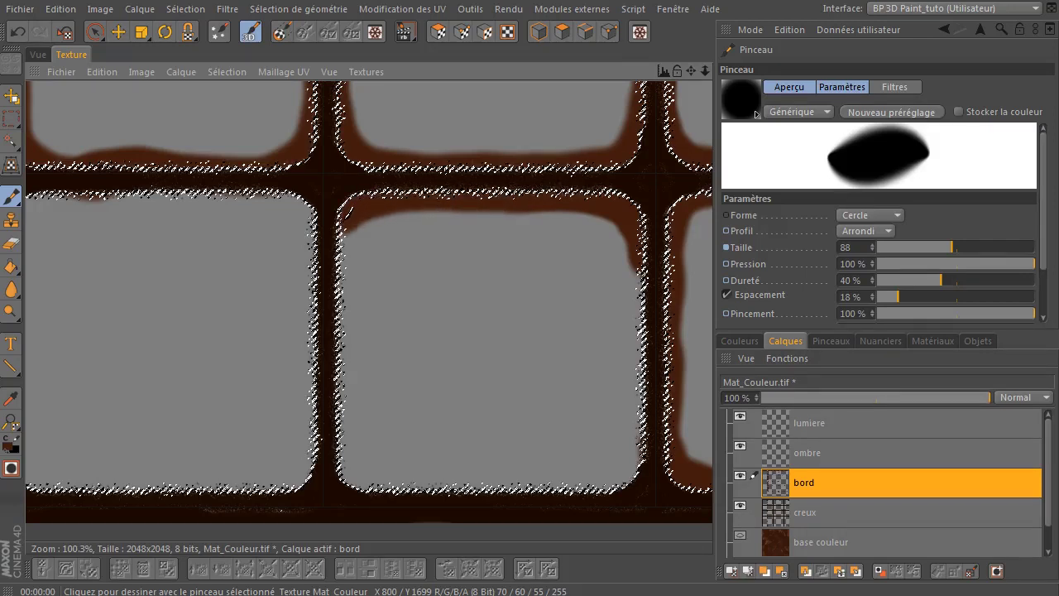
{"action": "left_click_drag", "start_coordinate": [347, 294], "coordinate": [347, 427]}
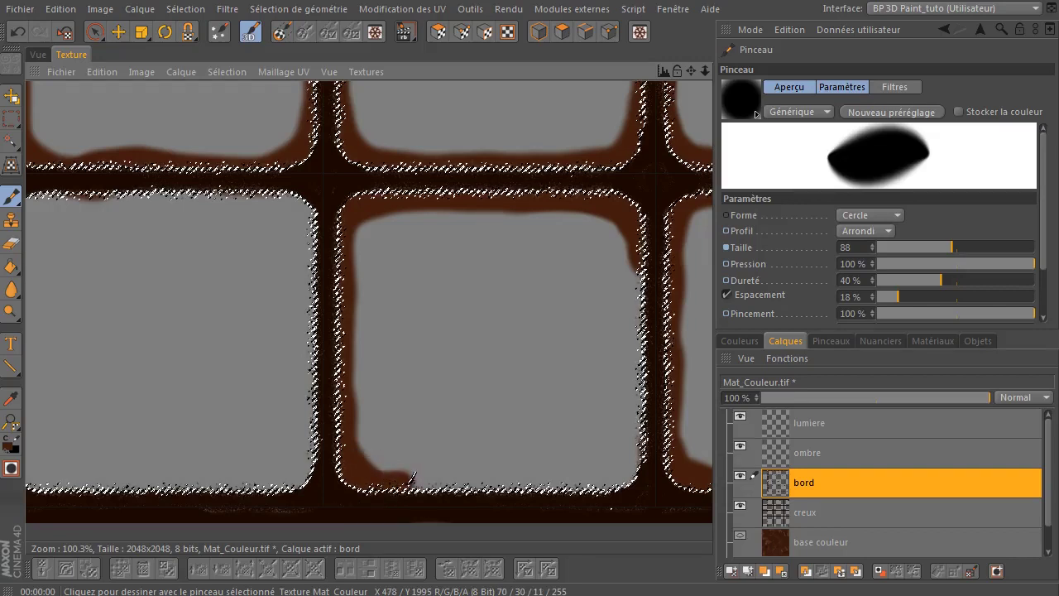
{"action": "mouse_move", "coordinate": [460, 483]}
{"action": "left_mouse_down"}
{"action": "mouse_move", "coordinate": [589, 481]}
{"action": "mouse_move", "coordinate": [634, 469]}
{"action": "mouse_move", "coordinate": [637, 290]}
{"action": "left_mouse_up"}
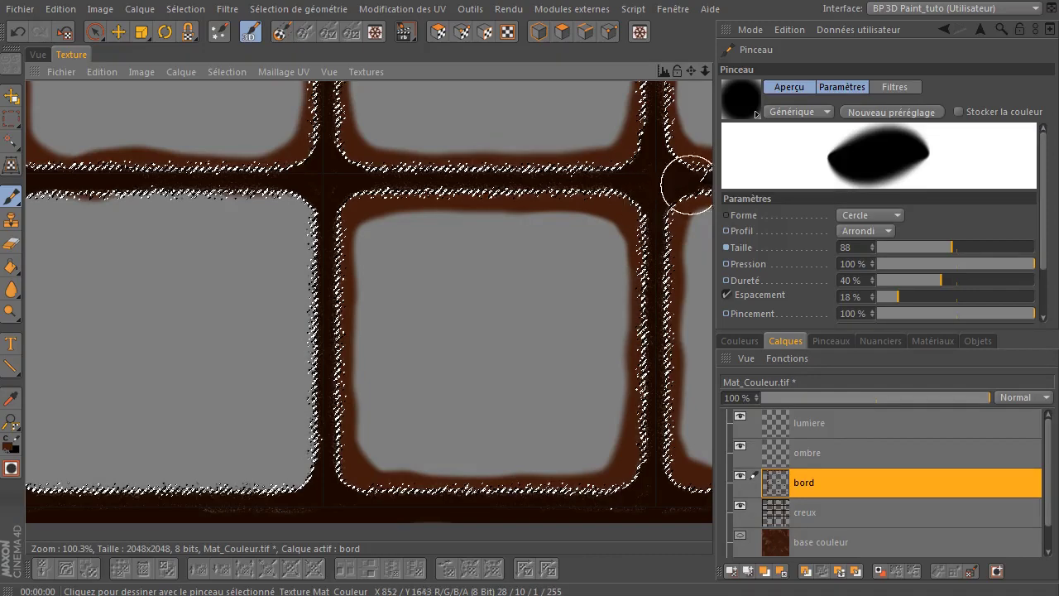
{"action": "left_click_drag", "start_coordinate": [691, 72], "coordinate": [835, 64]}
- Paint brown along the left tile's top, left and bottom edges, then zoom out to frame the whole texture
{"action": "left_click", "coordinate": [478, 191]}
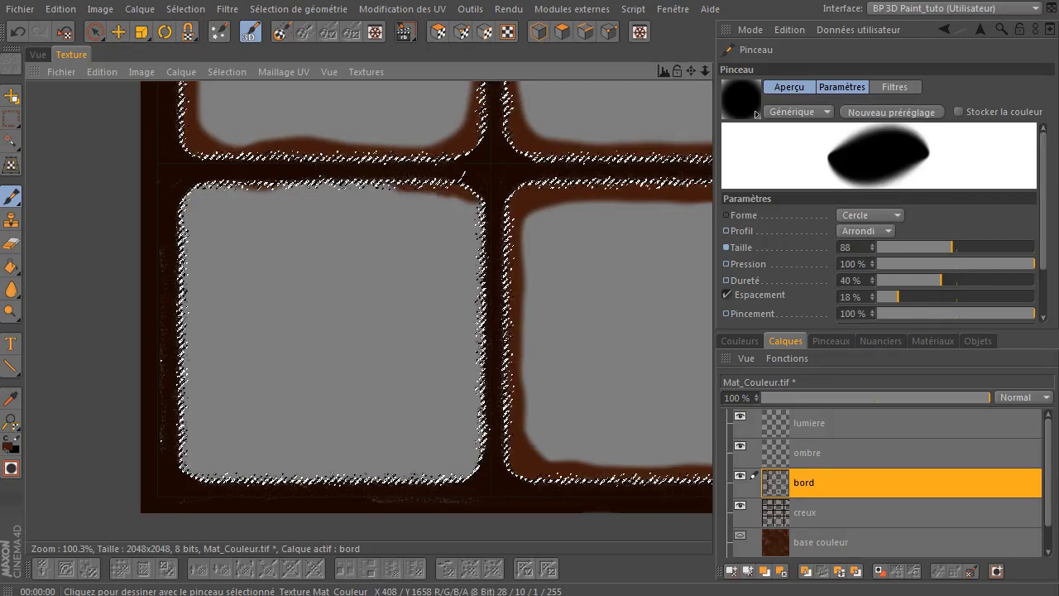
{"action": "left_click_drag", "start_coordinate": [422, 171], "coordinate": [327, 174]}
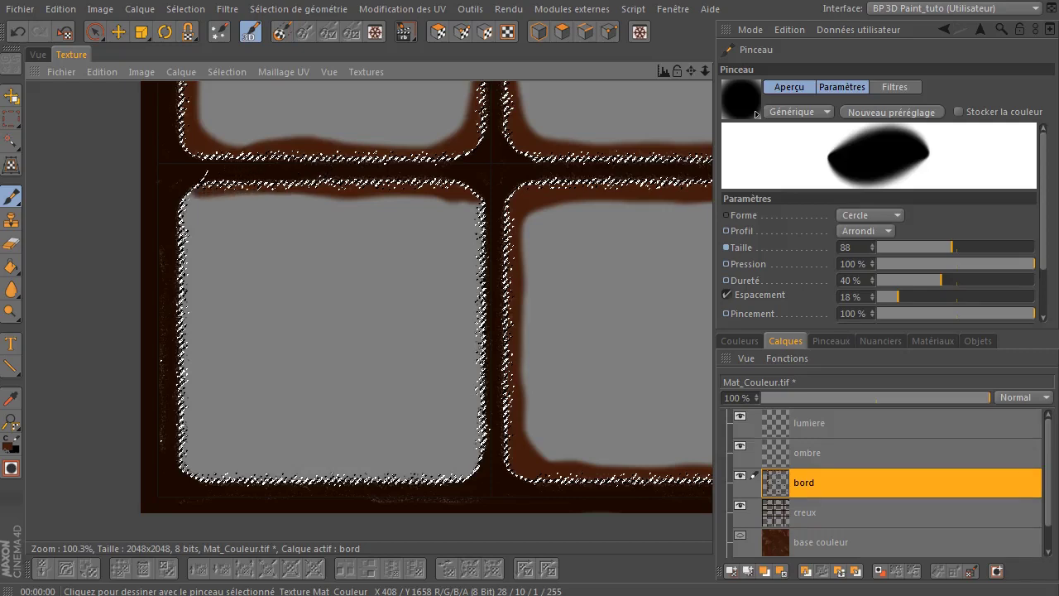
{"action": "left_click_drag", "start_coordinate": [189, 269], "coordinate": [188, 364]}
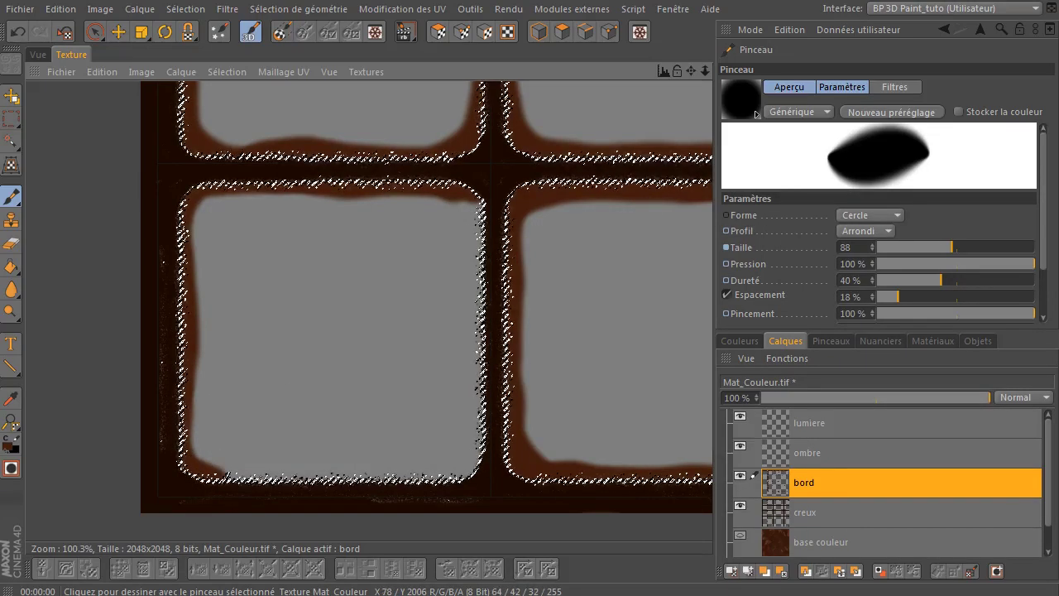
{"action": "left_click_drag", "start_coordinate": [253, 472], "coordinate": [316, 469]}
{"action": "mouse_move", "coordinate": [406, 470]}
{"action": "left_mouse_down"}
{"action": "mouse_move", "coordinate": [461, 469]}
{"action": "mouse_move", "coordinate": [479, 432]}
{"action": "mouse_move", "coordinate": [498, 274]}
{"action": "left_mouse_up"}
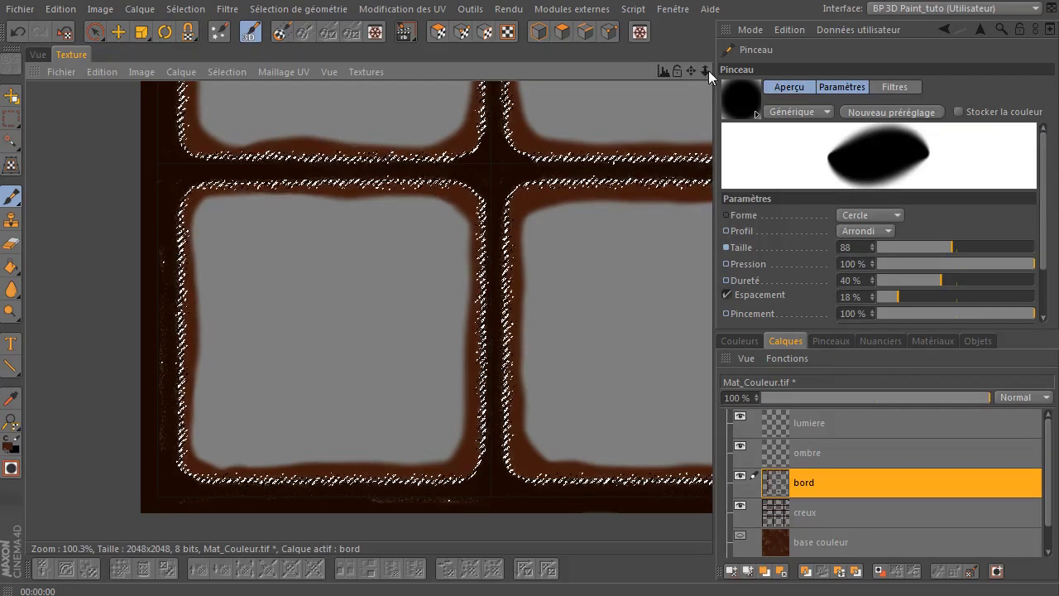
{"action": "mouse_move", "coordinate": [705, 69]}
{"action": "left_mouse_down"}
{"action": "mouse_move", "coordinate": [171, 462]}
{"action": "mouse_move", "coordinate": [75, 510]}
{"action": "mouse_move", "coordinate": [138, 386]}
{"action": "left_mouse_up"}
{"action": "mouse_move", "coordinate": [691, 72]}
{"action": "left_mouse_down"}
{"action": "mouse_move", "coordinate": [532, 232]}
{"action": "mouse_move", "coordinate": [549, 230]}
{"action": "left_mouse_up"}
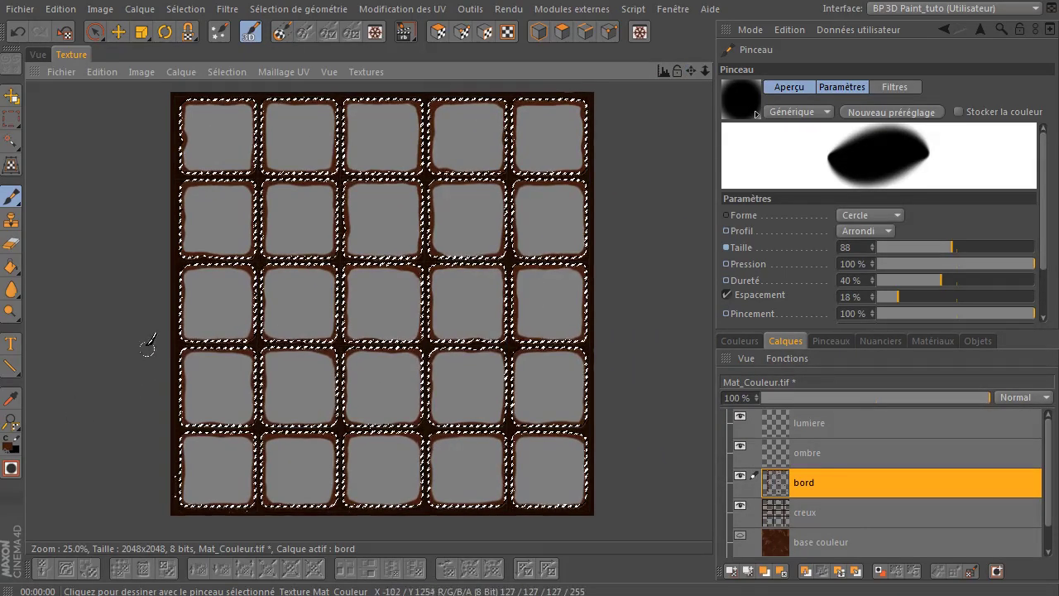
- Deselect everything, show the base couleur layer, and preview the texture in the 3D view
{"action": "left_click", "coordinate": [185, 9]}
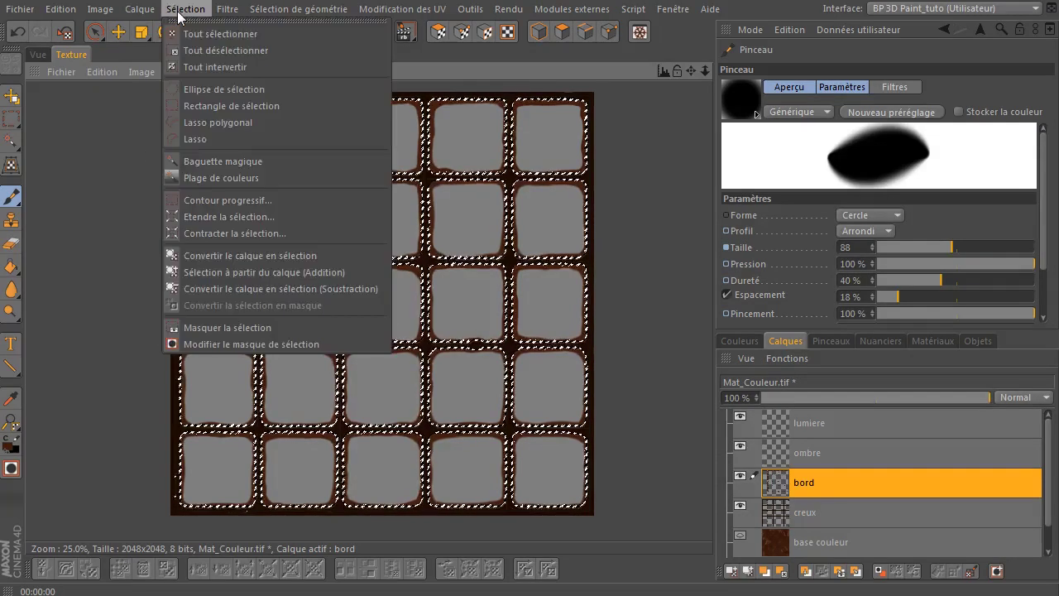
{"action": "left_click", "coordinate": [192, 51]}
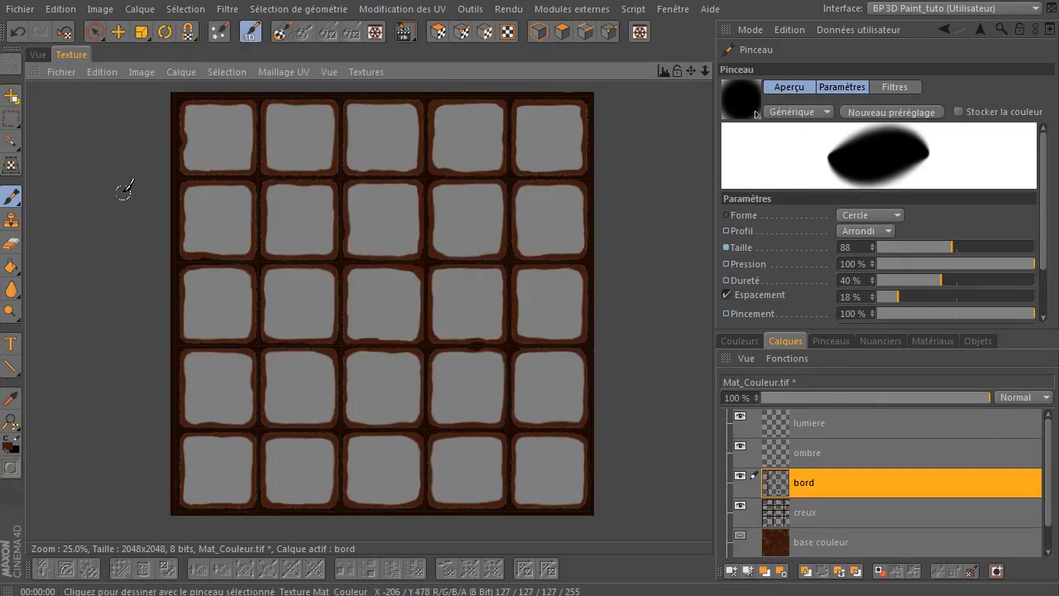
{"action": "left_click", "coordinate": [740, 535]}
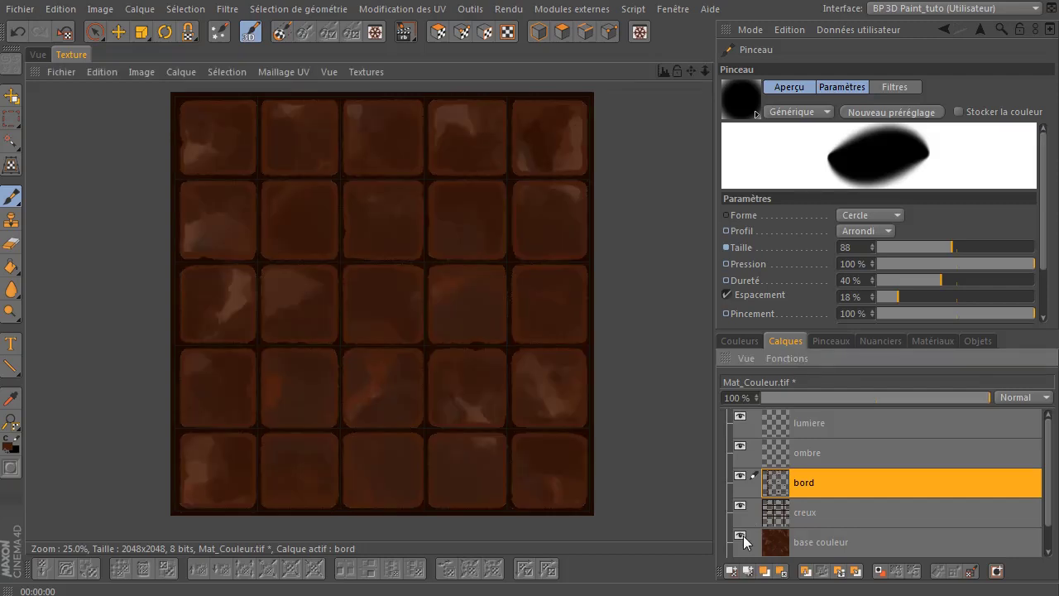
{"action": "left_click", "coordinate": [38, 55]}
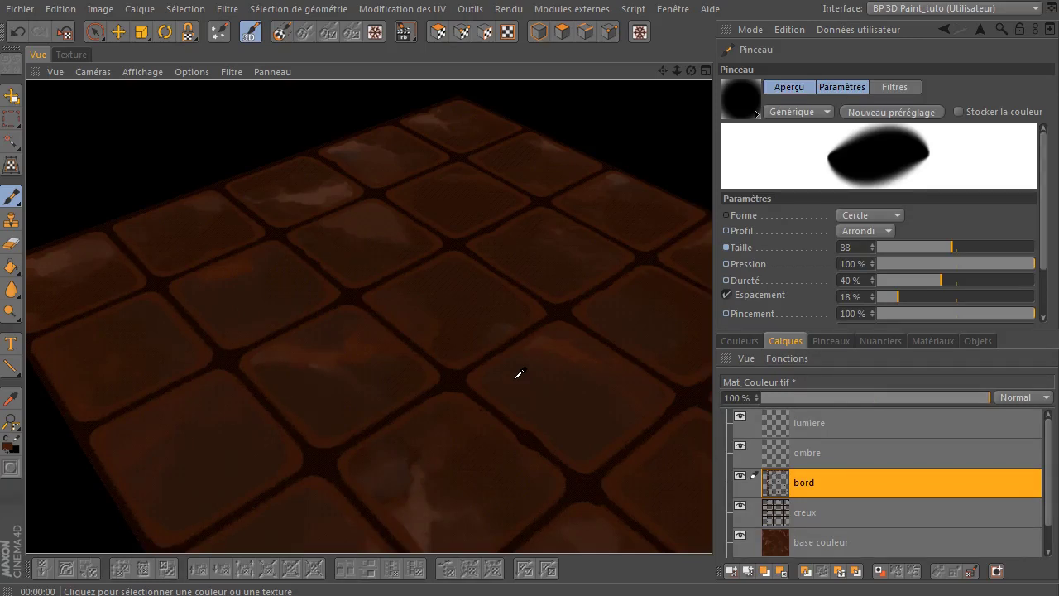
{"action": "left_click", "coordinate": [71, 54]}
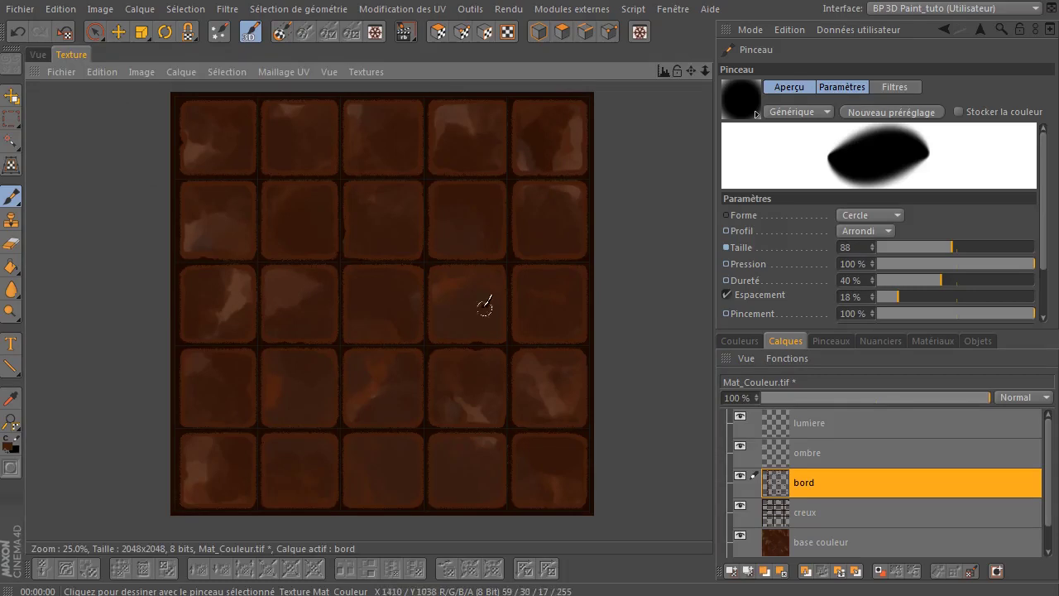
- Make the ombre layer active and choose a soft brush preset
{"action": "left_click", "coordinate": [843, 455]}
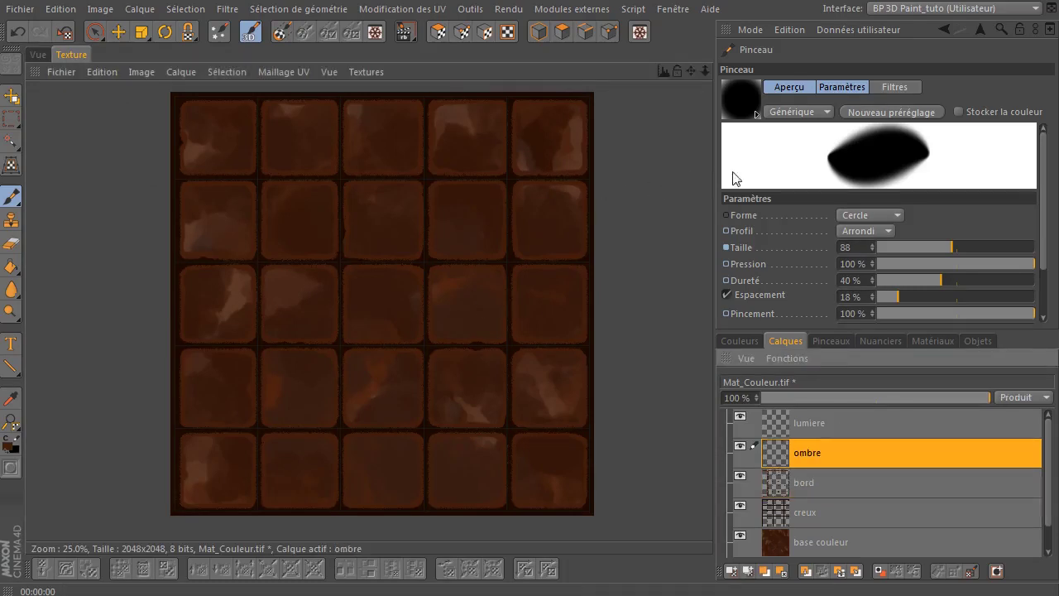
{"action": "left_click", "coordinate": [733, 91]}
{"action": "left_click", "coordinate": [778, 104]}
- Set the brush size to 81 and convert the bord layer into a selection, zoomed in on the tiles
{"action": "mouse_move", "coordinate": [939, 247]}
{"action": "left_mouse_down"}
{"action": "mouse_move", "coordinate": [948, 250]}
{"action": "mouse_move", "coordinate": [924, 264]}
{"action": "left_mouse_up"}
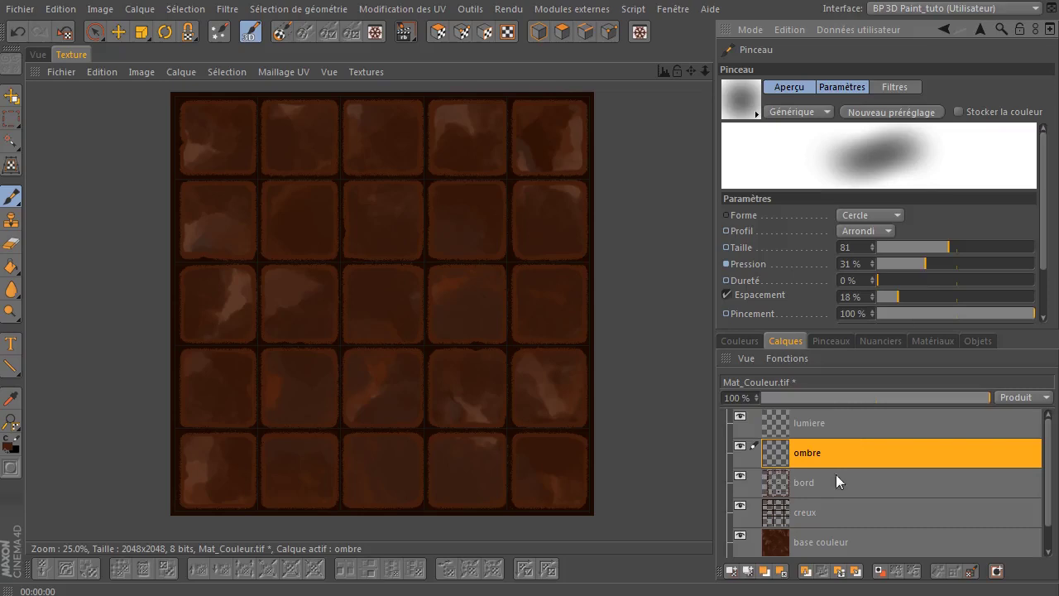
{"action": "left_click", "coordinate": [815, 486]}
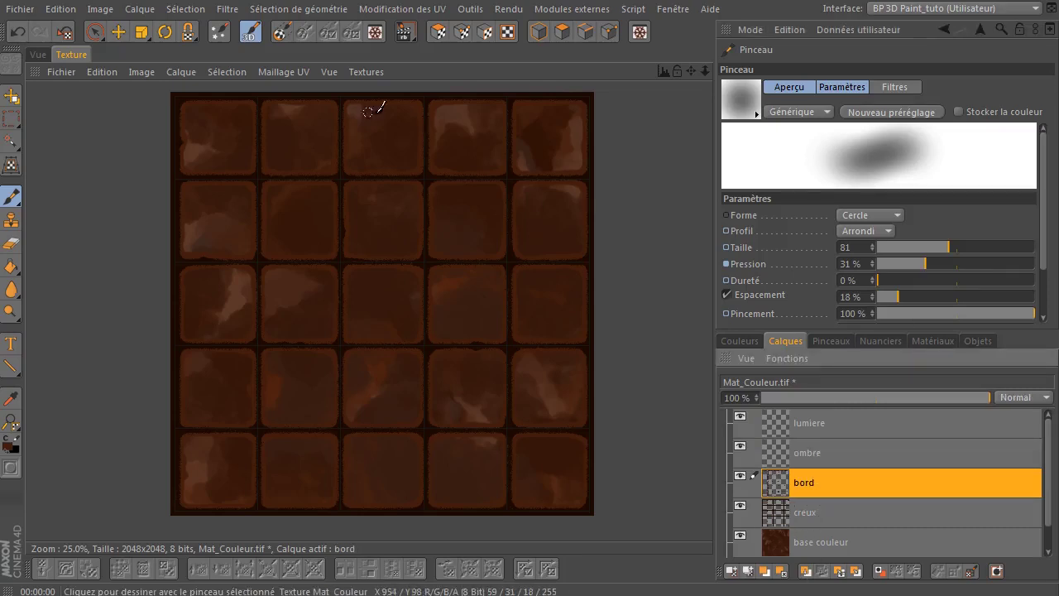
{"action": "left_click", "coordinate": [190, 9]}
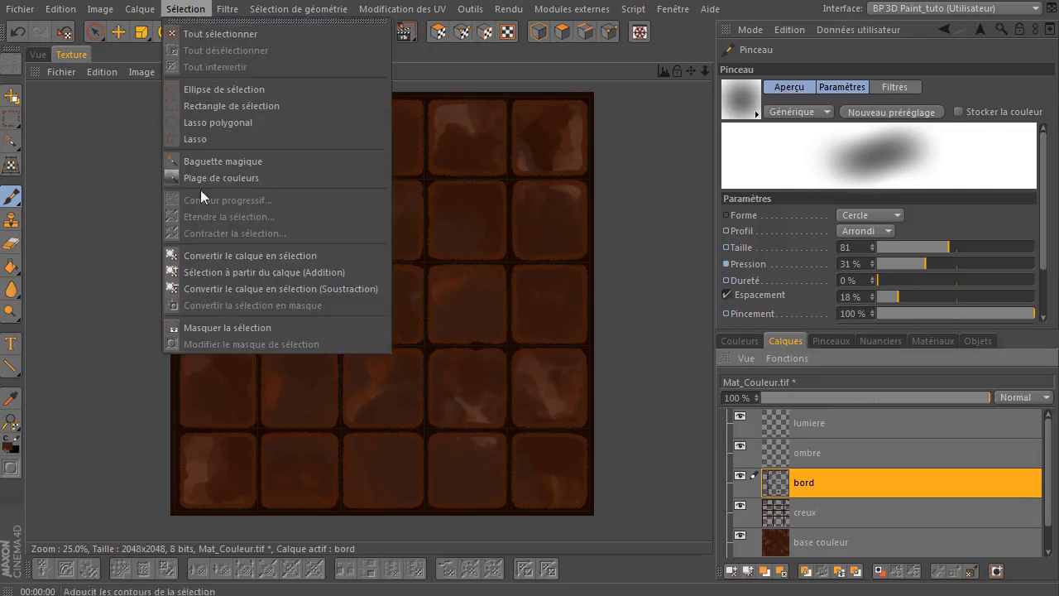
{"action": "left_click", "coordinate": [229, 254]}
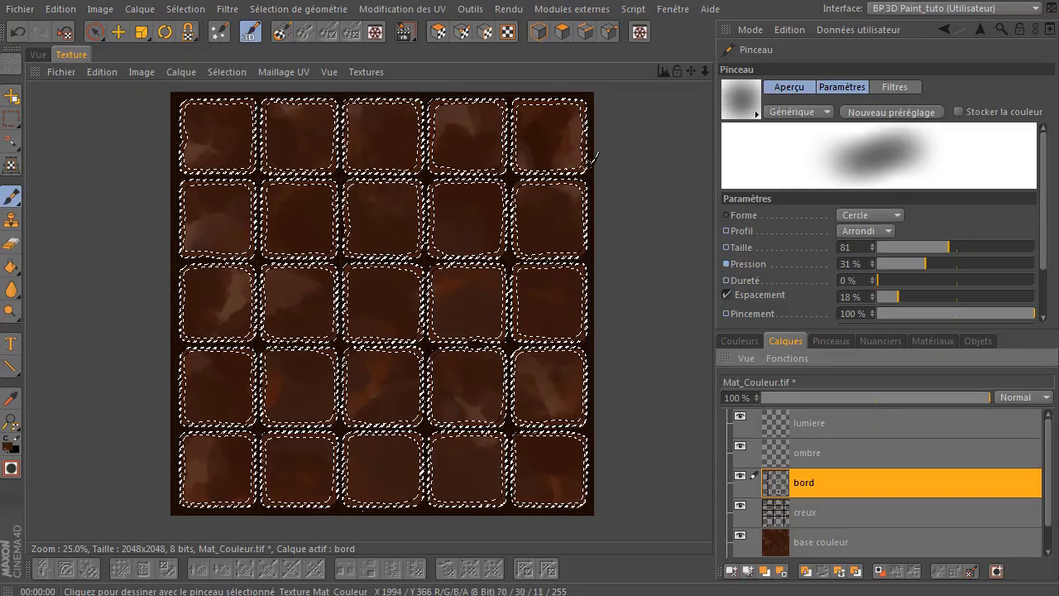
{"action": "left_click_drag", "start_coordinate": [702, 72], "coordinate": [890, 27]}
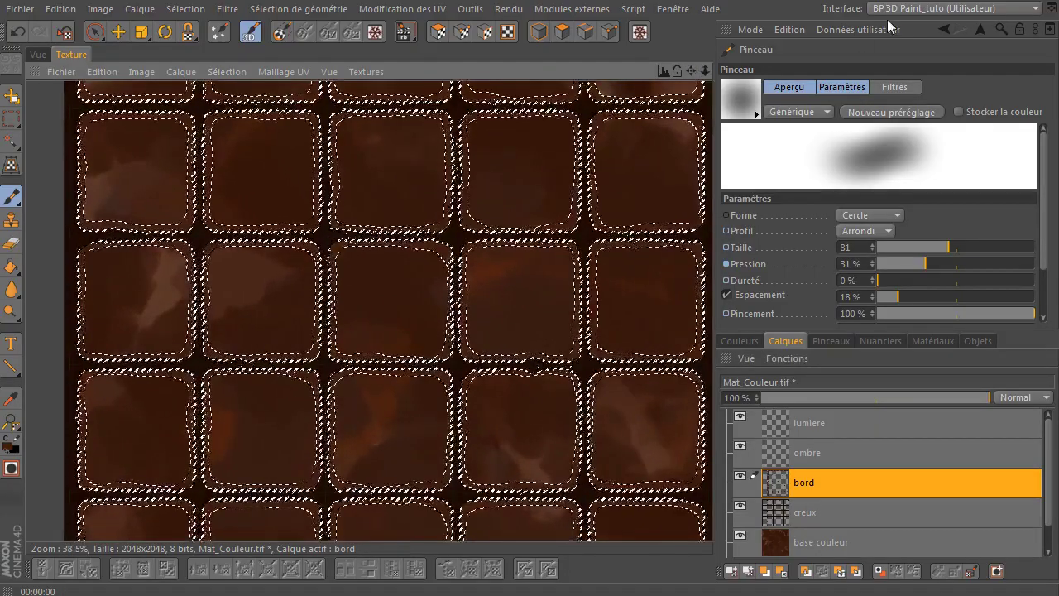
{"action": "mouse_move", "coordinate": [705, 72]}
{"action": "left_mouse_down"}
{"action": "mouse_move", "coordinate": [740, 70]}
{"action": "mouse_move", "coordinate": [803, 39]}
{"action": "left_mouse_up"}
{"action": "left_click_drag", "start_coordinate": [692, 72], "coordinate": [1055, 115]}
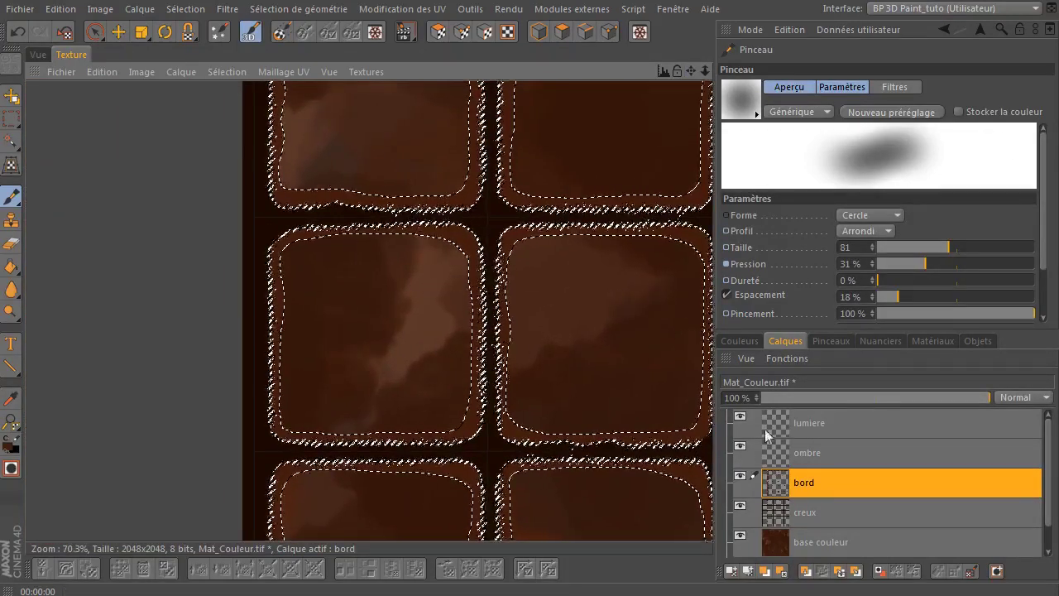
- On the ombre layer, test a shadow stroke and settle the brush at size 85 with 25% pressure
{"action": "left_click", "coordinate": [807, 452]}
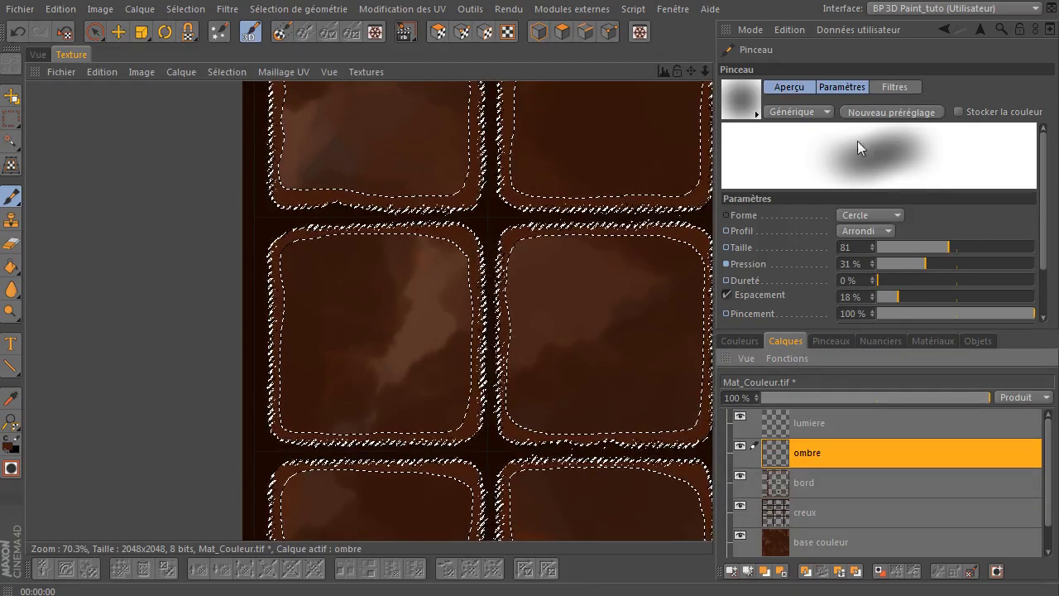
{"action": "left_click_drag", "start_coordinate": [926, 263], "coordinate": [1034, 264]}
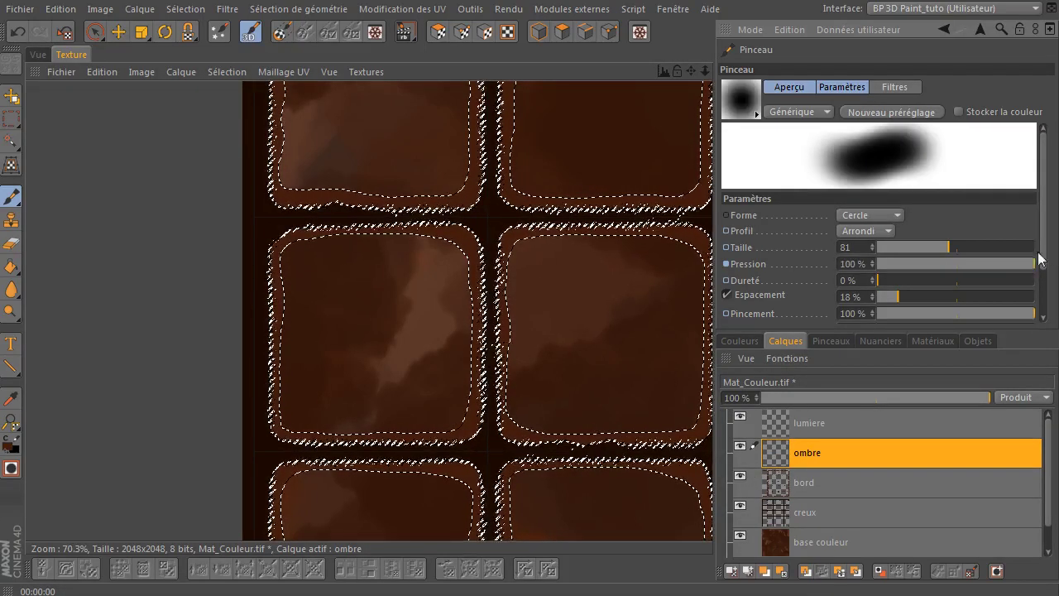
{"action": "left_click_drag", "start_coordinate": [948, 246], "coordinate": [979, 246]}
{"action": "left_click_drag", "start_coordinate": [406, 294], "coordinate": [419, 344]}
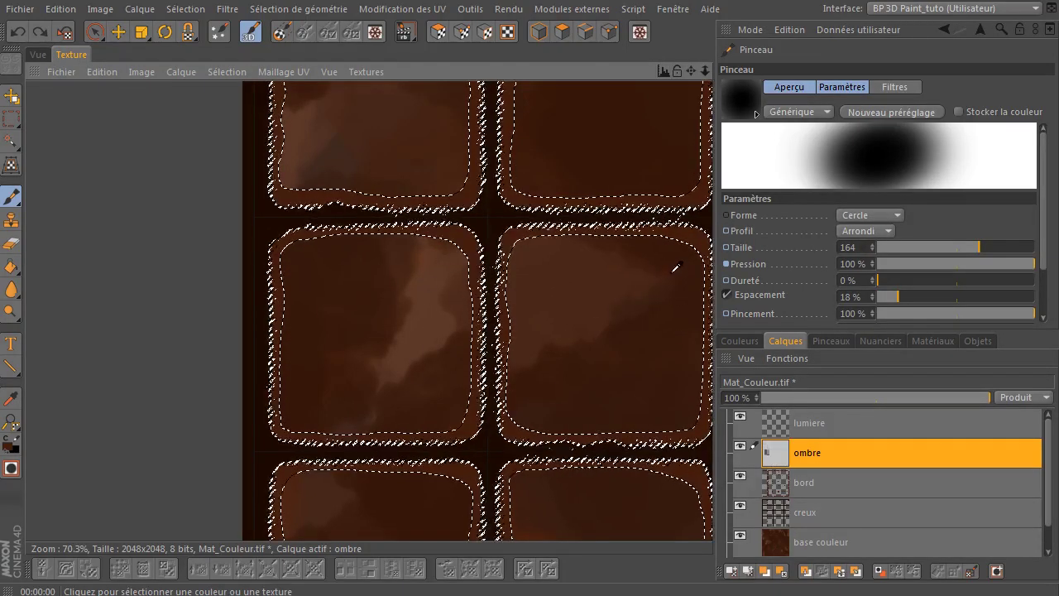
{"action": "left_click_drag", "start_coordinate": [964, 246], "coordinate": [935, 246]}
{"action": "mouse_move", "coordinate": [1016, 263]}
{"action": "left_mouse_down"}
{"action": "mouse_move", "coordinate": [934, 263]}
{"action": "mouse_move", "coordinate": [951, 246]}
{"action": "mouse_move", "coordinate": [917, 265]}
{"action": "left_mouse_up"}
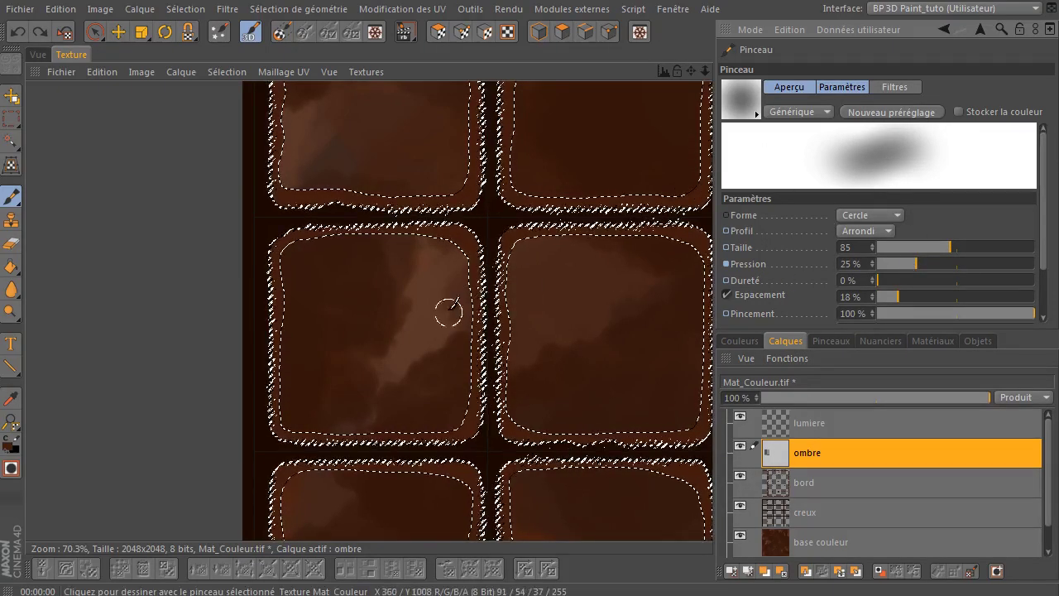
- Paint soft shadow near the tile gaps and along the top-left tiles' right borders
{"action": "left_click_drag", "start_coordinate": [455, 236], "coordinate": [501, 298]}
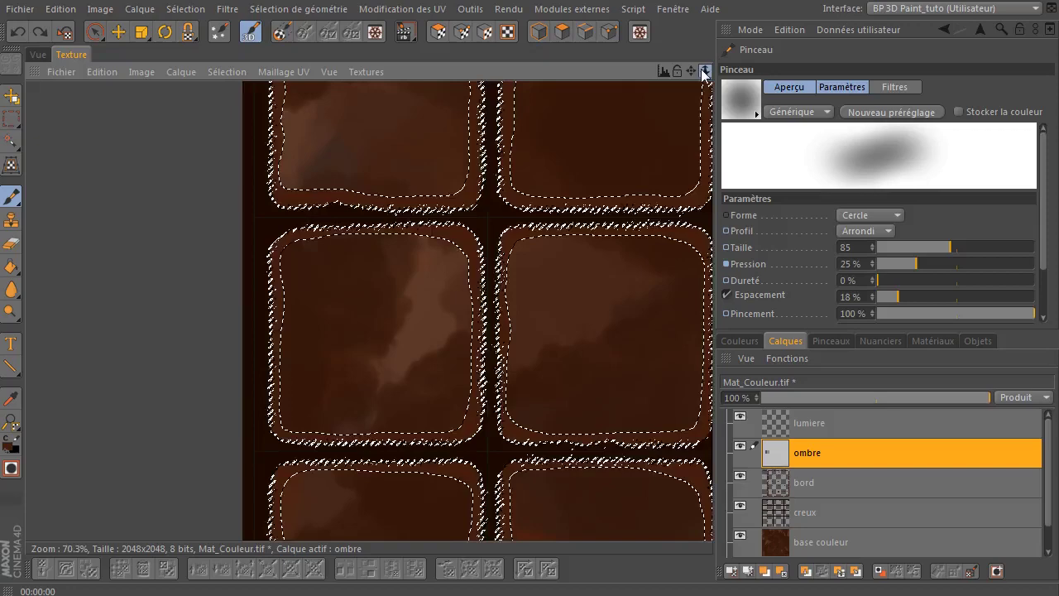
{"action": "left_click_drag", "start_coordinate": [705, 71], "coordinate": [873, 52]}
{"action": "left_click_drag", "start_coordinate": [691, 71], "coordinate": [654, 367]}
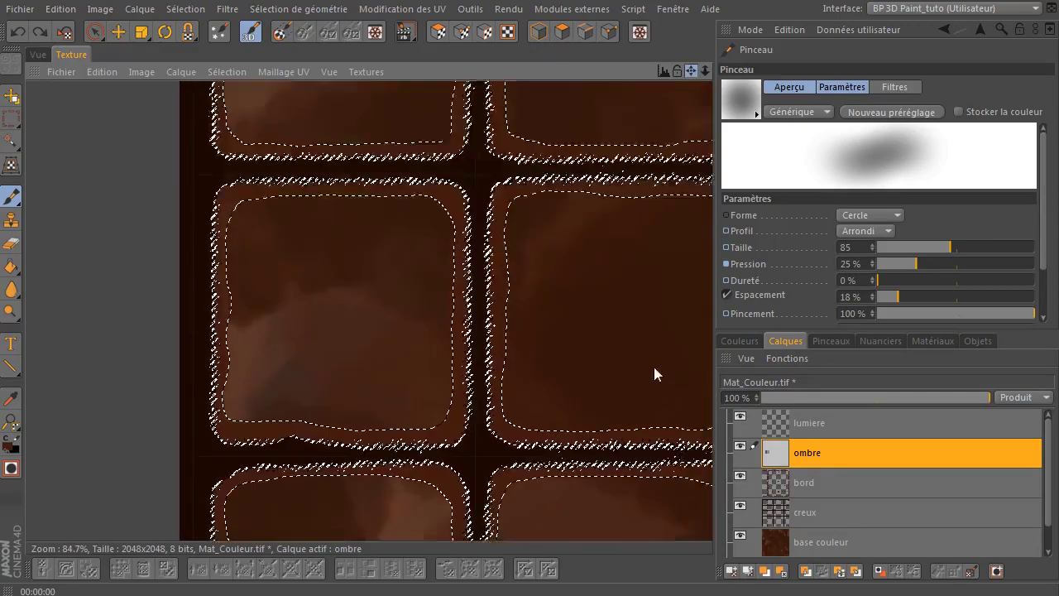
{"action": "mouse_move", "coordinate": [691, 71]}
{"action": "left_mouse_down"}
{"action": "mouse_move", "coordinate": [706, 105]}
{"action": "mouse_move", "coordinate": [701, 90]}
{"action": "left_mouse_up"}
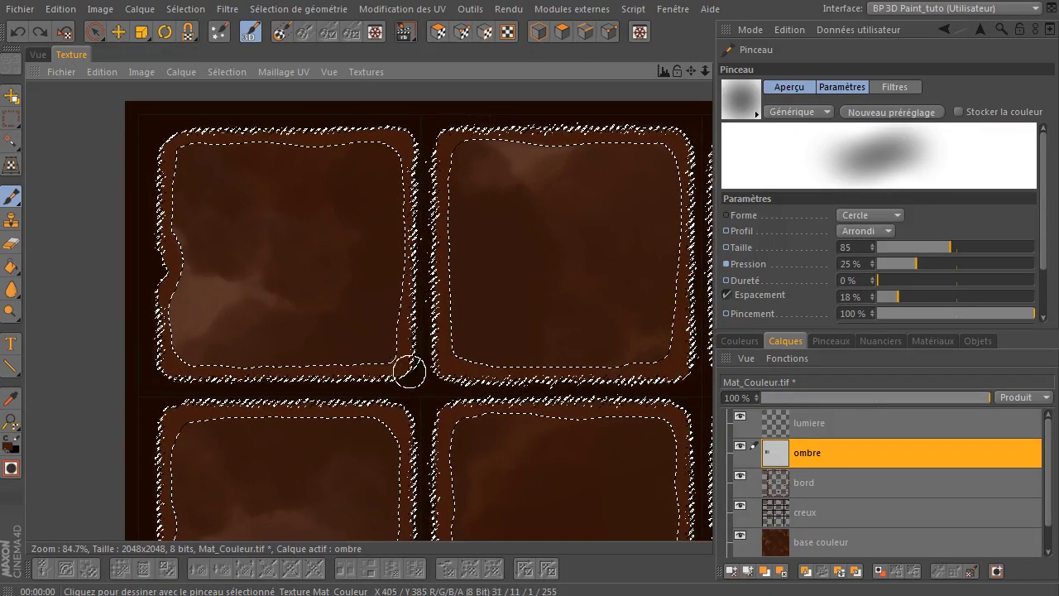
{"action": "mouse_move", "coordinate": [484, 254]}
{"action": "left_mouse_down"}
{"action": "mouse_move", "coordinate": [414, 166]}
{"action": "mouse_move", "coordinate": [404, 203]}
{"action": "left_mouse_up"}
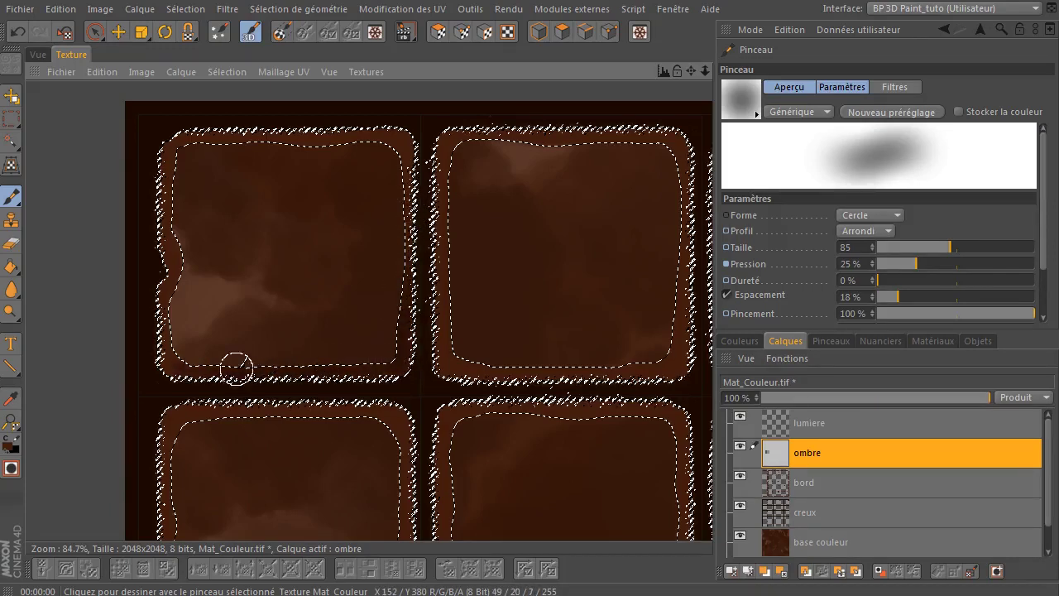
{"action": "mouse_move", "coordinate": [673, 186]}
{"action": "left_mouse_down"}
{"action": "mouse_move", "coordinate": [679, 156]}
{"action": "mouse_move", "coordinate": [631, 357]}
{"action": "left_mouse_up"}
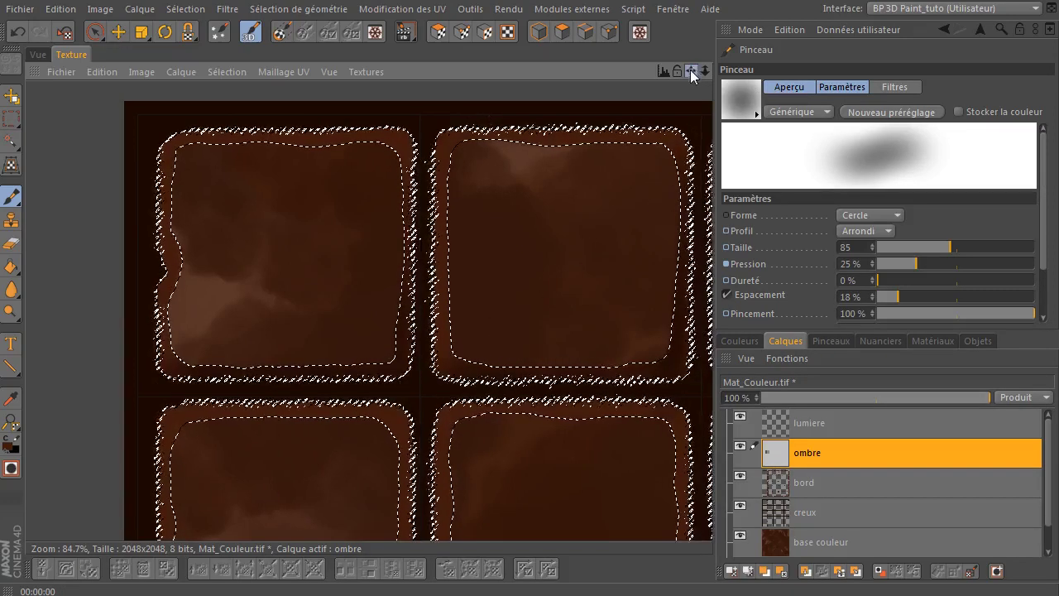
- Shade the upper-right tiles' top-right edge, a tile junction and their right edges
{"action": "middle_click_drag", "start_coordinate": [666, 194], "coordinate": [471, 182]}
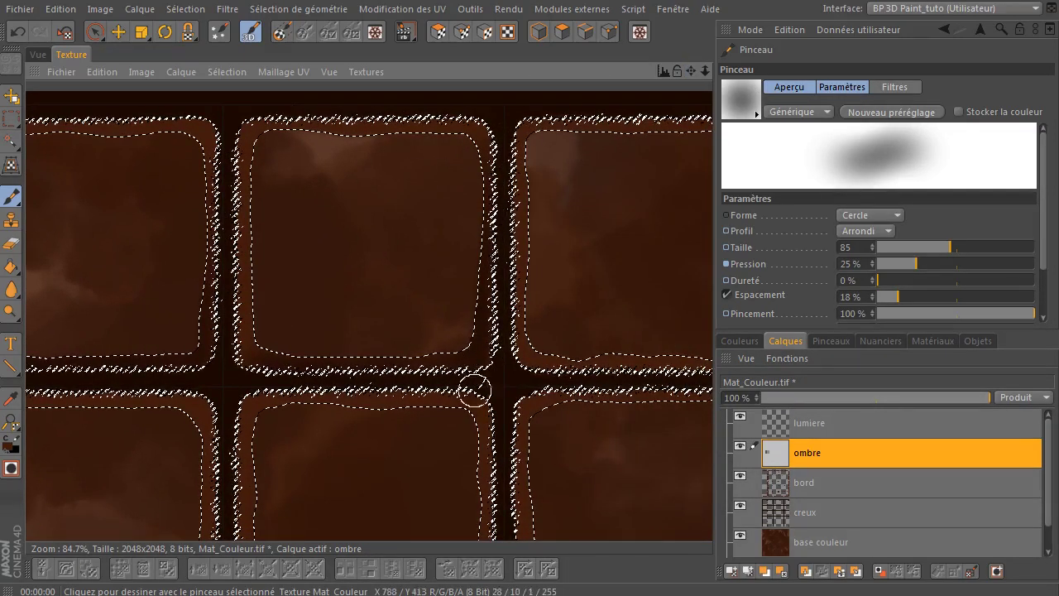
{"action": "middle_click_drag", "start_coordinate": [504, 112], "coordinate": [513, 114]}
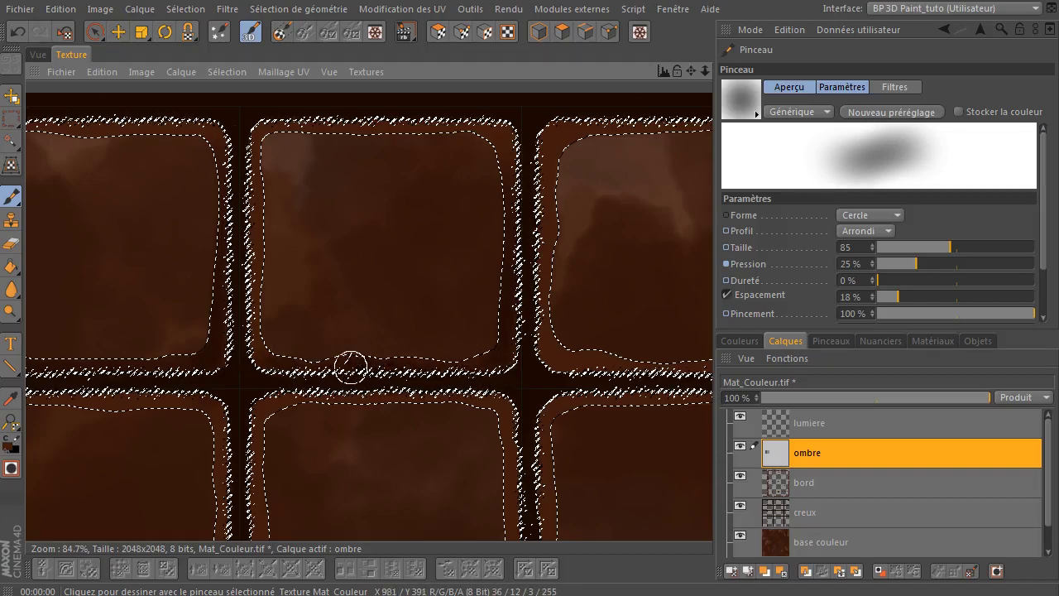
{"action": "middle_click_drag", "start_coordinate": [690, 73], "coordinate": [382, 93]}
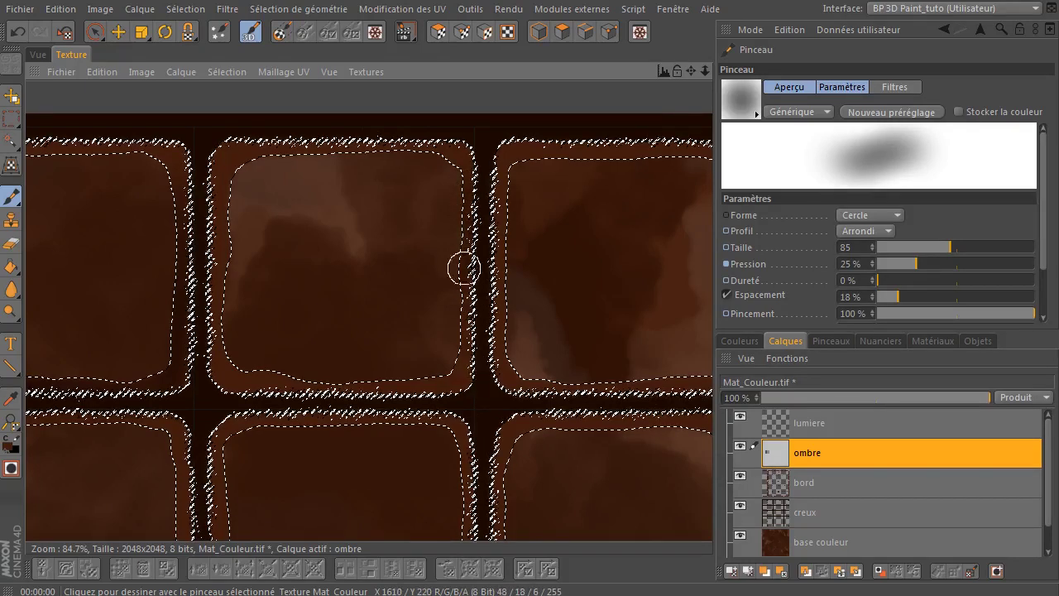
{"action": "left_click_drag", "start_coordinate": [478, 407], "coordinate": [454, 383]}
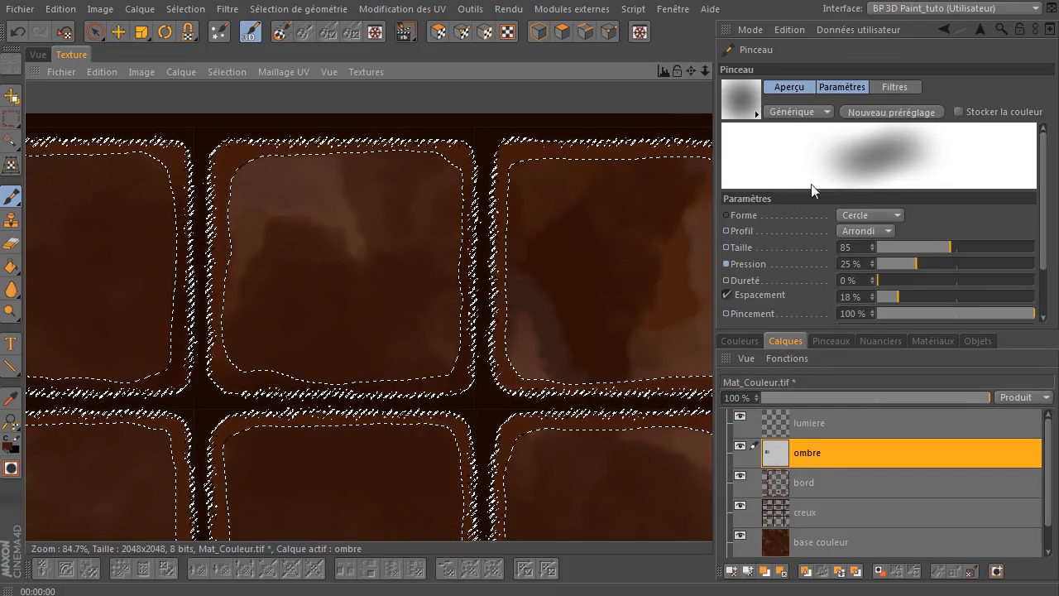
{"action": "left_click_drag", "start_coordinate": [691, 71], "coordinate": [402, 73]}
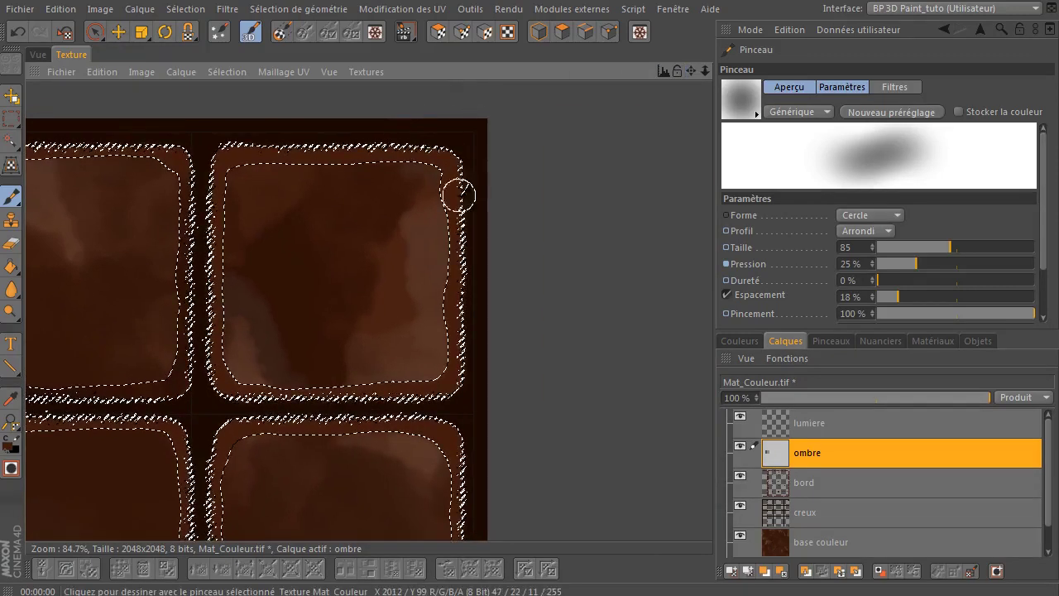
{"action": "left_click_drag", "start_coordinate": [441, 184], "coordinate": [450, 305]}
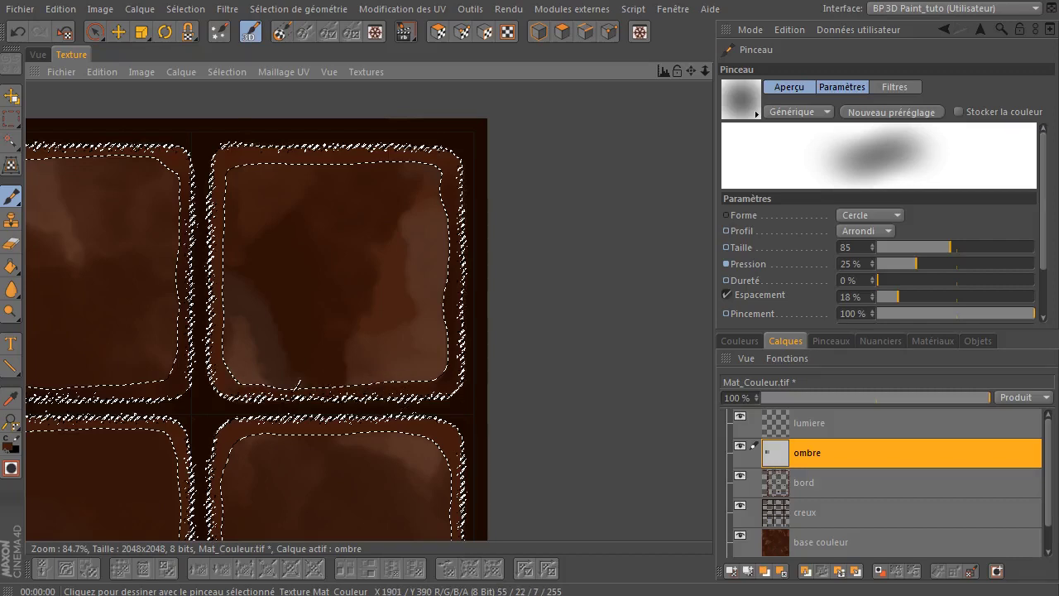
{"action": "left_click_drag", "start_coordinate": [694, 70], "coordinate": [691, 74]}
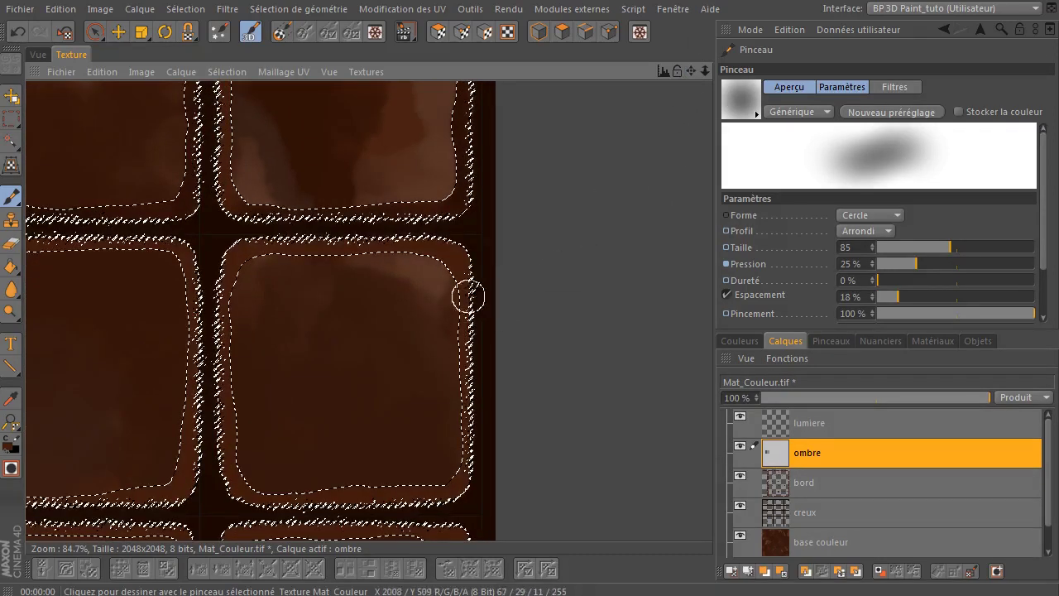
{"action": "left_click_drag", "start_coordinate": [468, 439], "coordinate": [468, 348]}
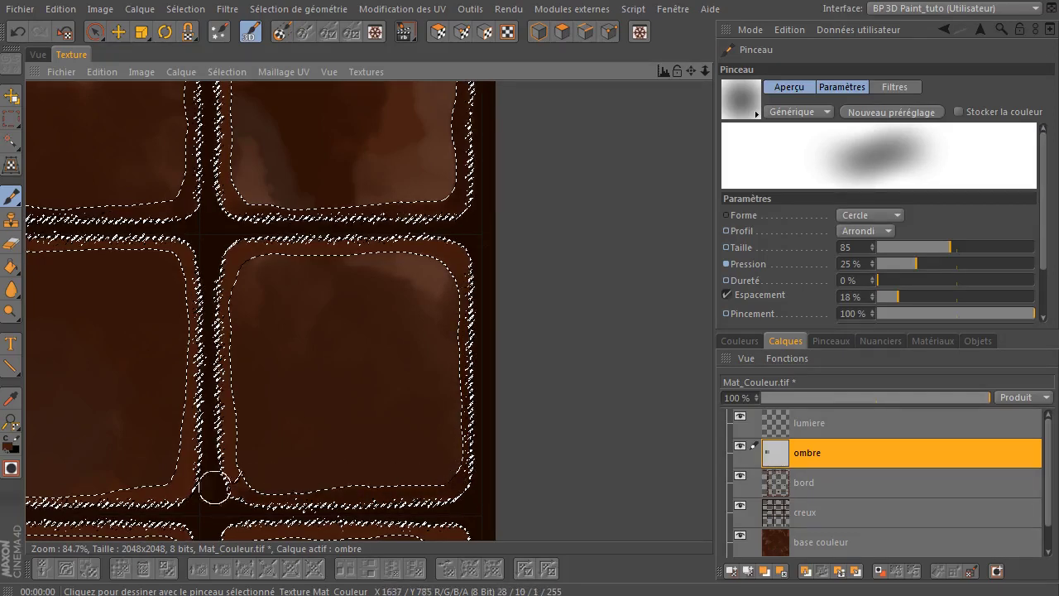
- Shade down the left side of a vertical tile border to its corner
{"action": "left_click_drag", "start_coordinate": [691, 71], "coordinate": [742, 65]}
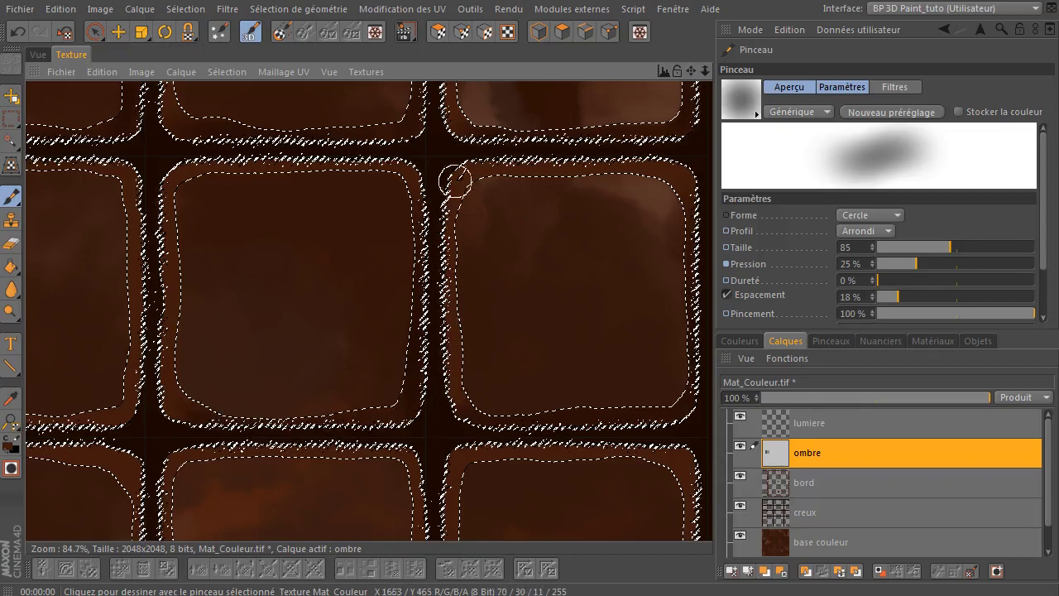
{"action": "left_click_drag", "start_coordinate": [691, 71], "coordinate": [732, 79]}
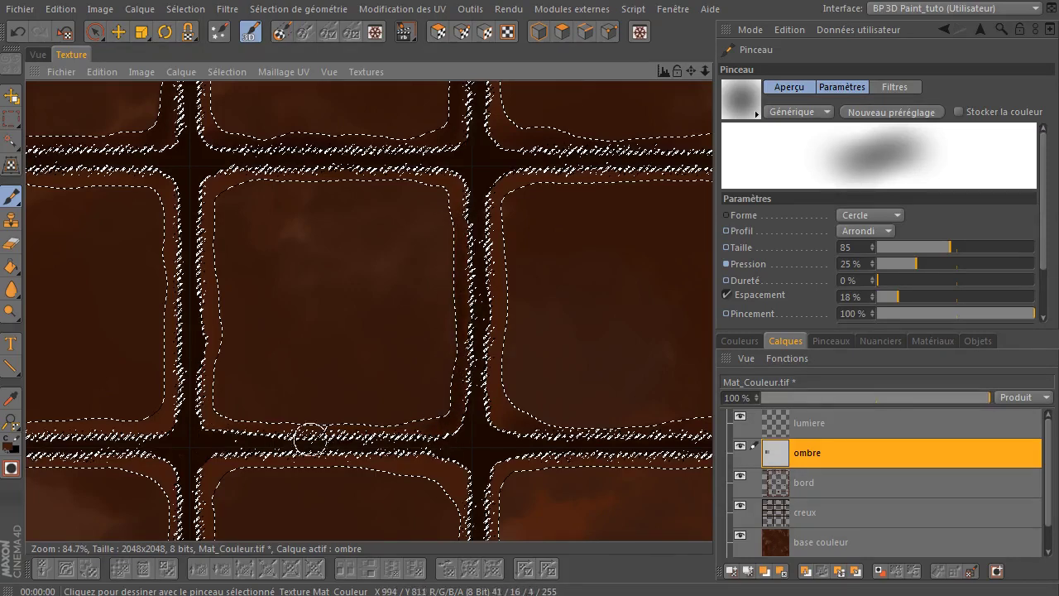
{"action": "left_click_drag", "start_coordinate": [691, 71], "coordinate": [704, 83]}
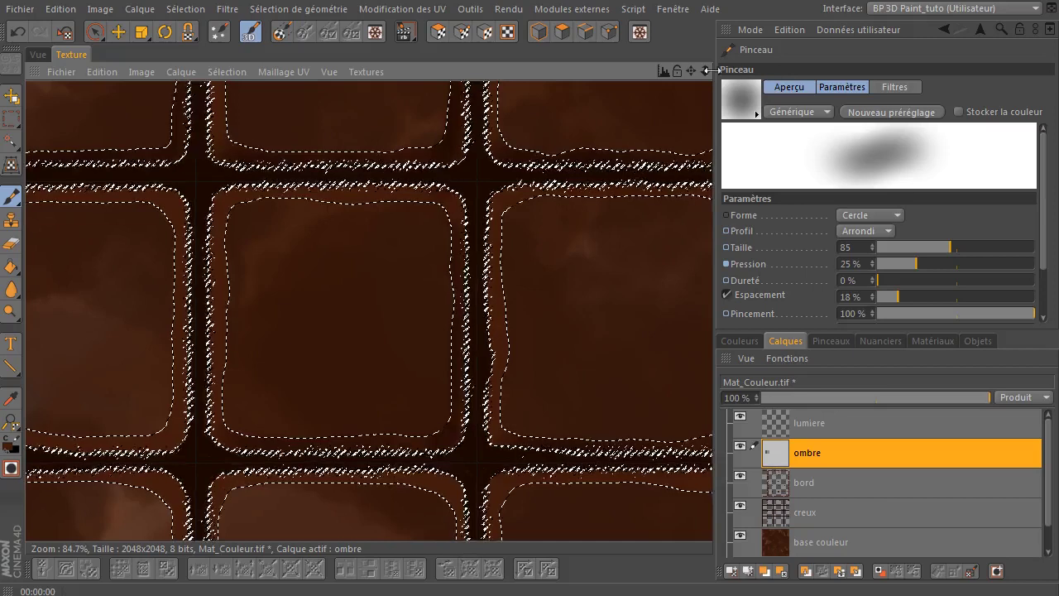
{"action": "left_click_drag", "start_coordinate": [691, 71], "coordinate": [977, 74]}
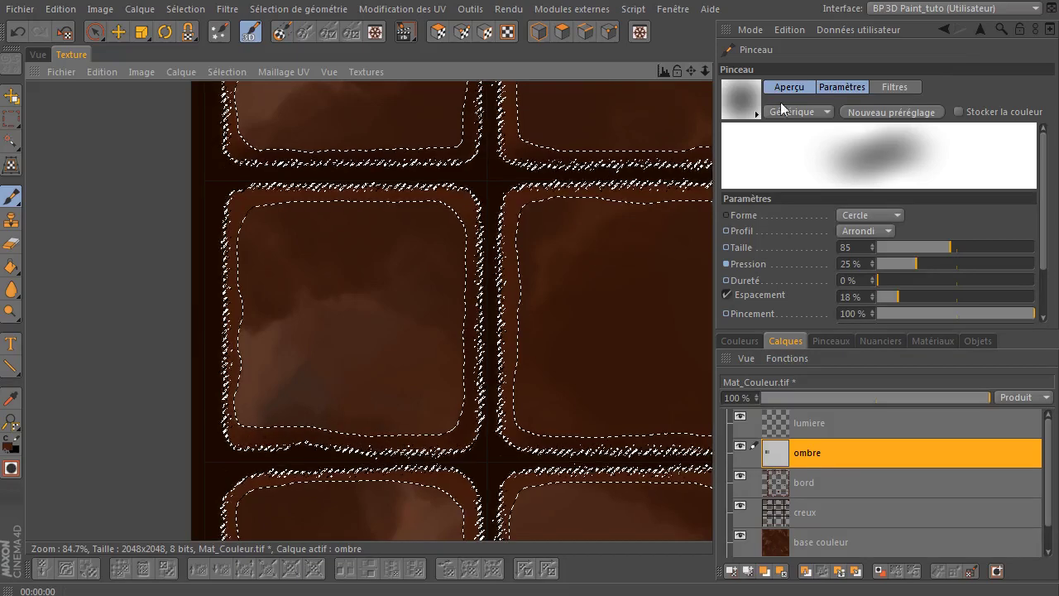
{"action": "left_click_drag", "start_coordinate": [692, 73], "coordinate": [693, 211]}
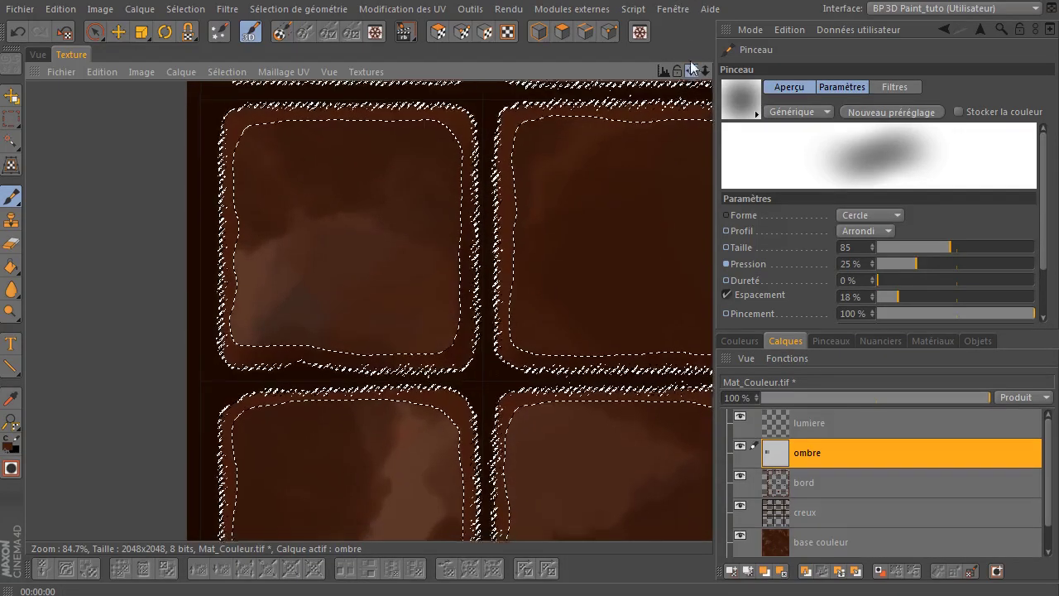
{"action": "left_click_drag", "start_coordinate": [693, 80], "coordinate": [702, 7]}
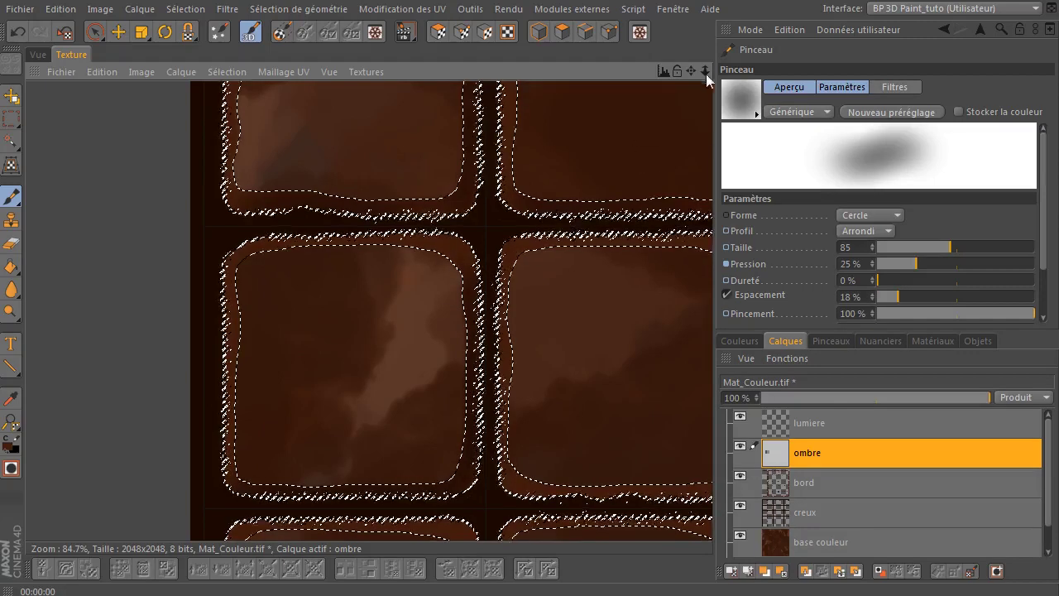
{"action": "left_click_drag", "start_coordinate": [691, 72], "coordinate": [441, 35]}
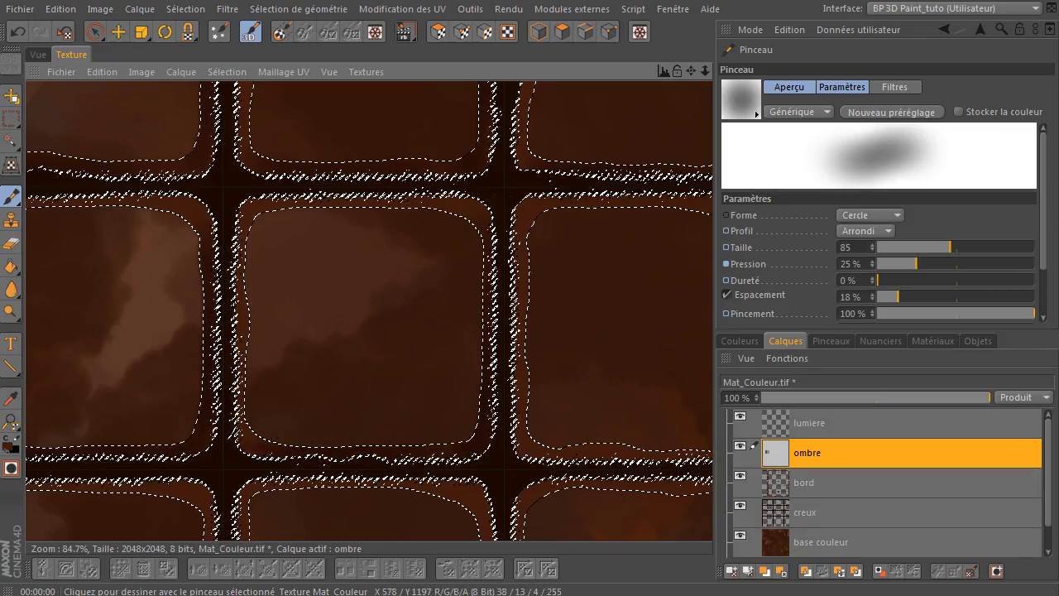
{"action": "left_click_drag", "start_coordinate": [692, 70], "coordinate": [591, 67]}
{"action": "left_click_drag", "start_coordinate": [495, 164], "coordinate": [477, 218]}
{"action": "left_click_drag", "start_coordinate": [476, 333], "coordinate": [461, 439]}
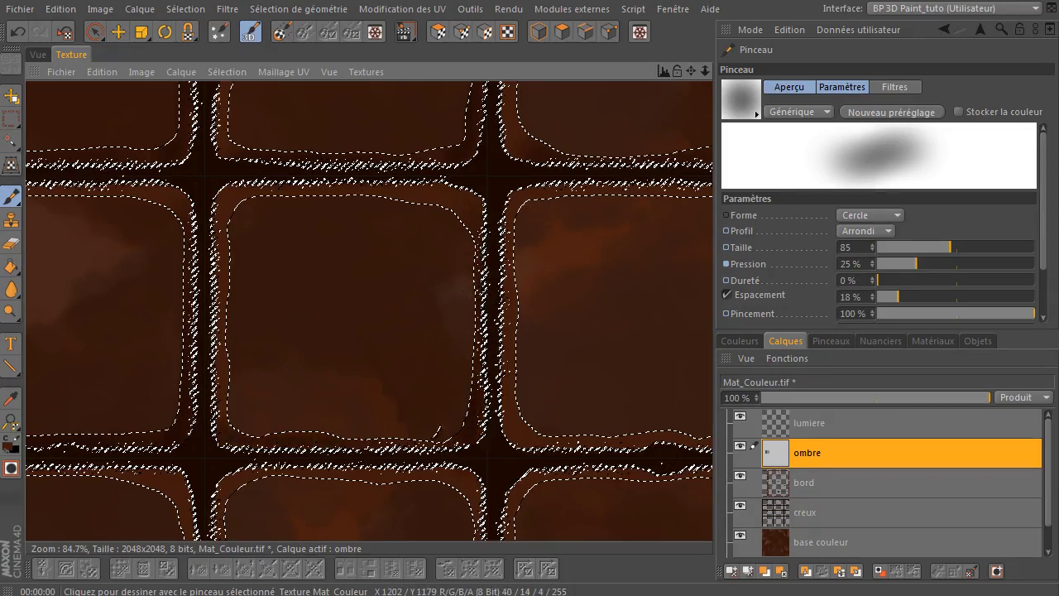
- Darken the next column's vertical borders and tile right edges down to their lower corners
{"action": "left_click_drag", "start_coordinate": [696, 67], "coordinate": [447, 76]}
{"action": "left_click_drag", "start_coordinate": [522, 239], "coordinate": [500, 204]}
{"action": "mouse_move", "coordinate": [491, 249]}
{"action": "left_mouse_down"}
{"action": "mouse_move", "coordinate": [488, 444]}
{"action": "mouse_move", "coordinate": [359, 430]}
{"action": "mouse_move", "coordinate": [439, 440]}
{"action": "left_mouse_up"}
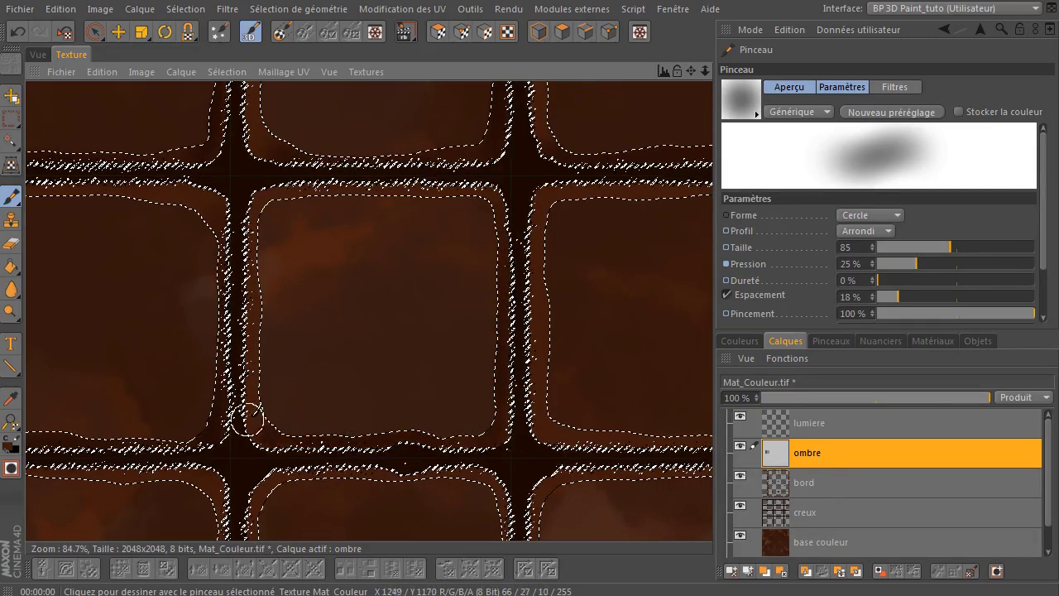
{"action": "mouse_move", "coordinate": [692, 70]}
{"action": "left_mouse_down"}
{"action": "mouse_move", "coordinate": [550, 78]}
{"action": "mouse_move", "coordinate": [510, 249]}
{"action": "mouse_move", "coordinate": [475, 213]}
{"action": "left_mouse_up"}
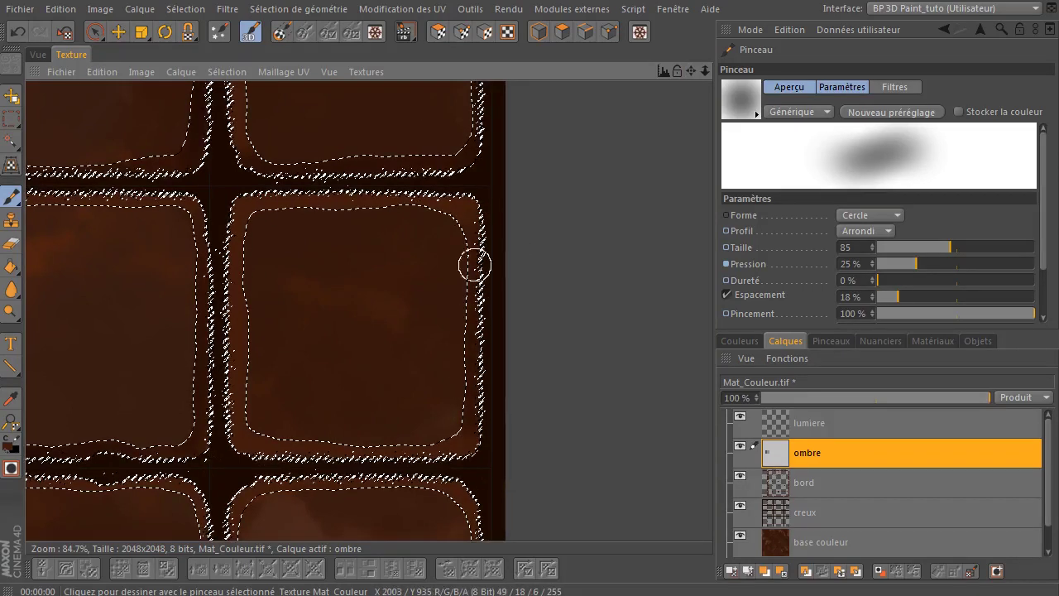
{"action": "left_click_drag", "start_coordinate": [466, 425], "coordinate": [353, 444]}
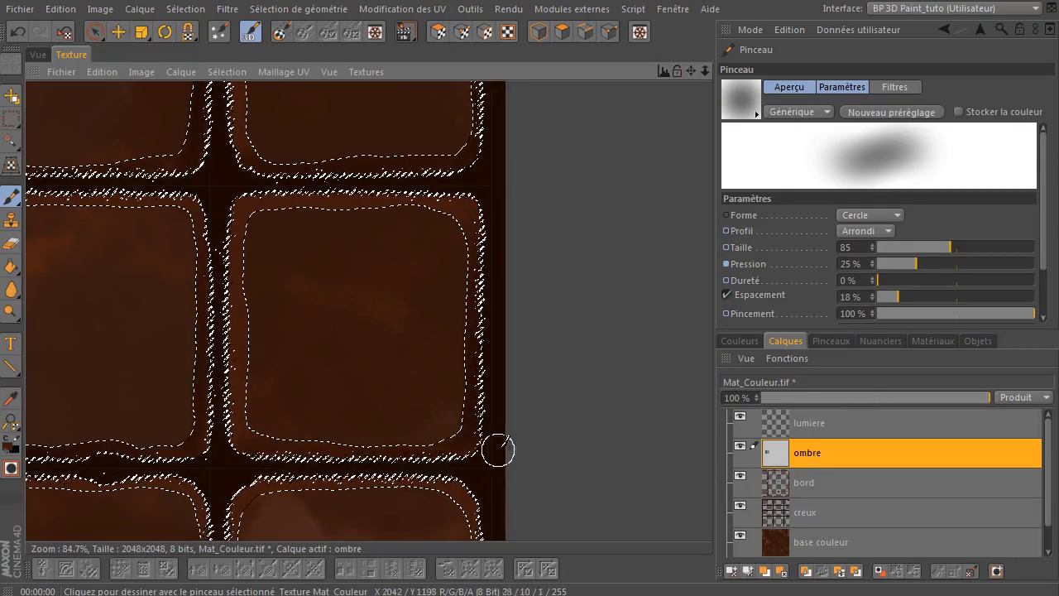
- Paint soft ombre-layer shadow along tile bottoms and right edges, out to the texture's right-edge tiles
{"action": "mouse_move", "coordinate": [699, 66]}
{"action": "left_mouse_down"}
{"action": "mouse_move", "coordinate": [697, 40]}
{"action": "mouse_move", "coordinate": [693, 76]}
{"action": "left_mouse_up"}
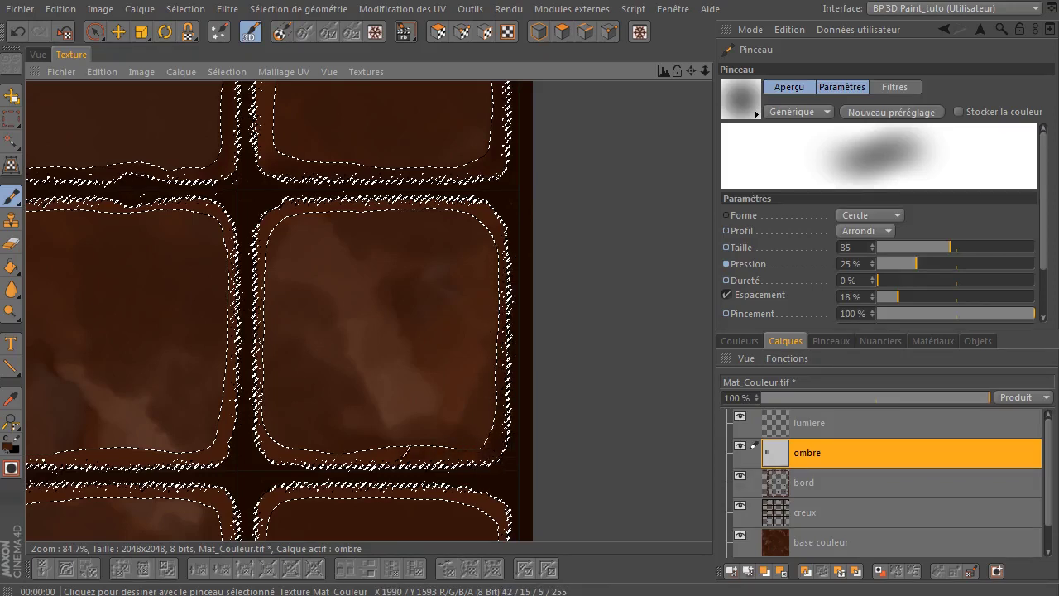
{"action": "left_click_drag", "start_coordinate": [300, 460], "coordinate": [322, 464]}
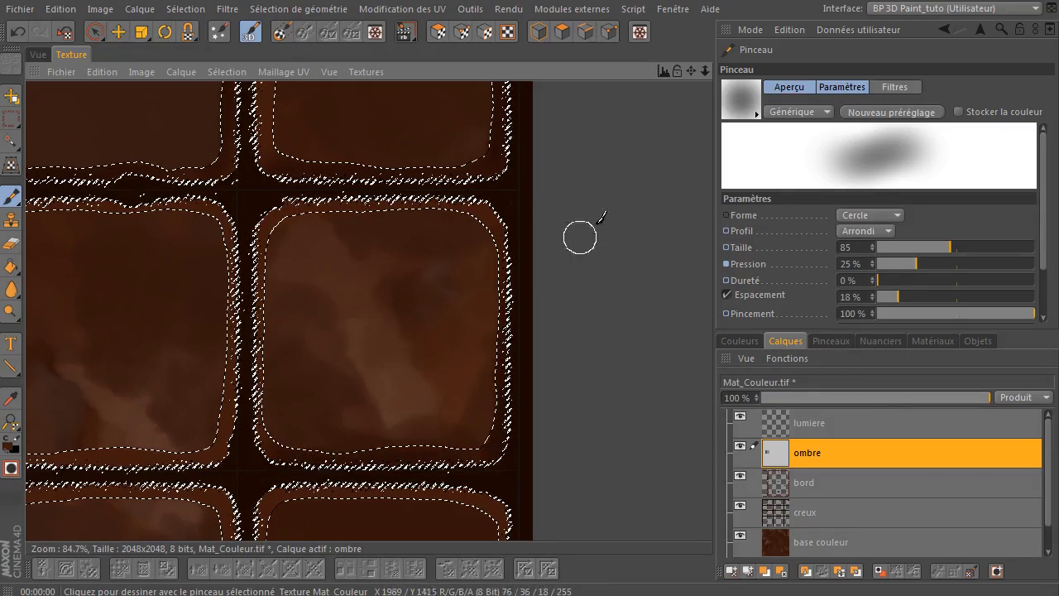
{"action": "left_click_drag", "start_coordinate": [693, 71], "coordinate": [943, 7]}
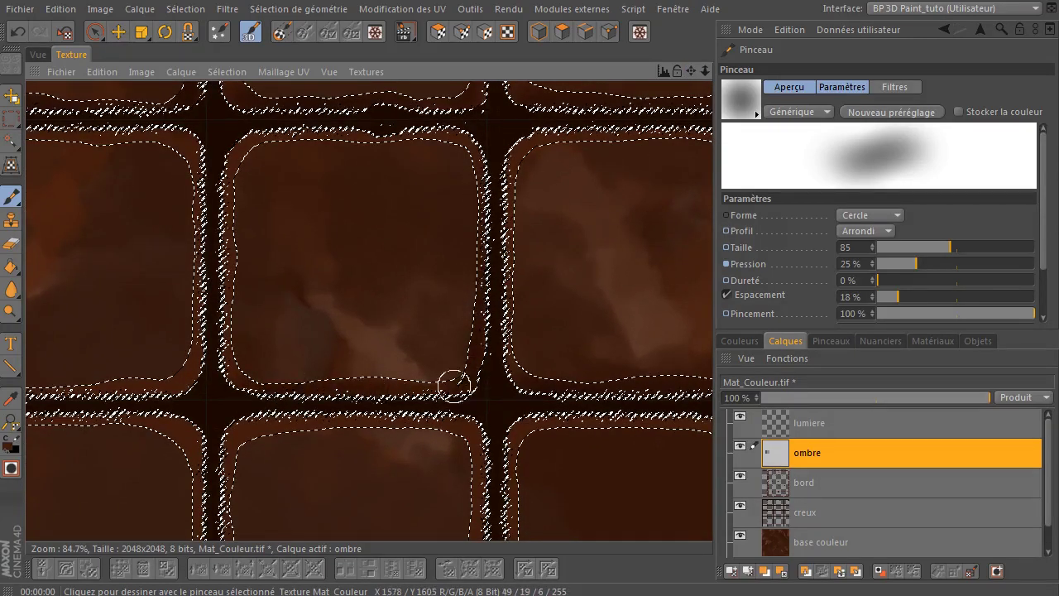
{"action": "middle_click_drag", "start_coordinate": [340, 173], "coordinate": [580, 166]}
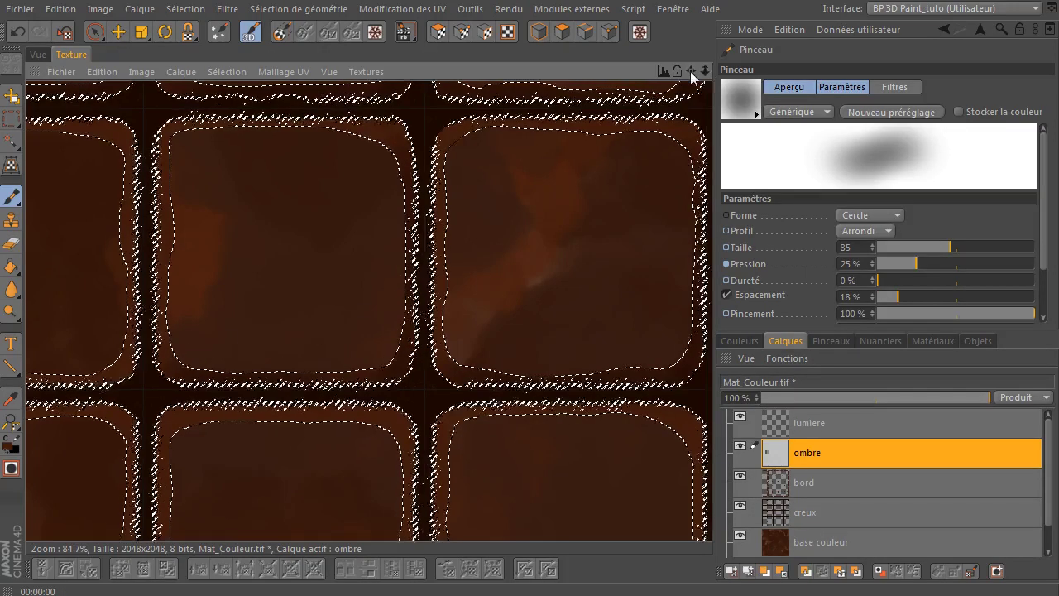
{"action": "left_click_drag", "start_coordinate": [691, 71], "coordinate": [879, 55]}
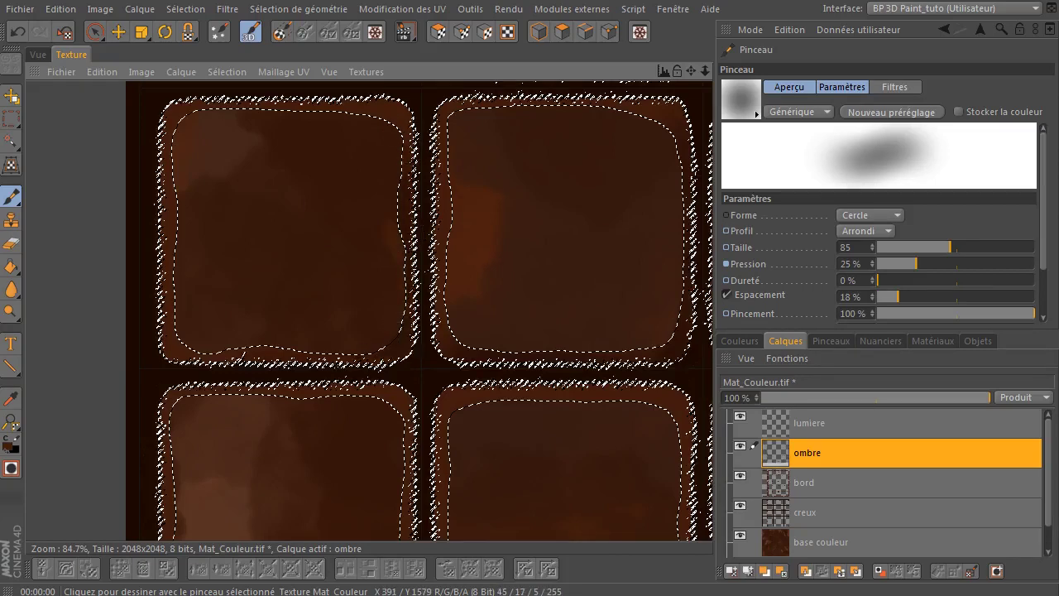
{"action": "left_click_drag", "start_coordinate": [695, 69], "coordinate": [639, 32]}
{"action": "left_click_drag", "start_coordinate": [694, 70], "coordinate": [690, 17]}
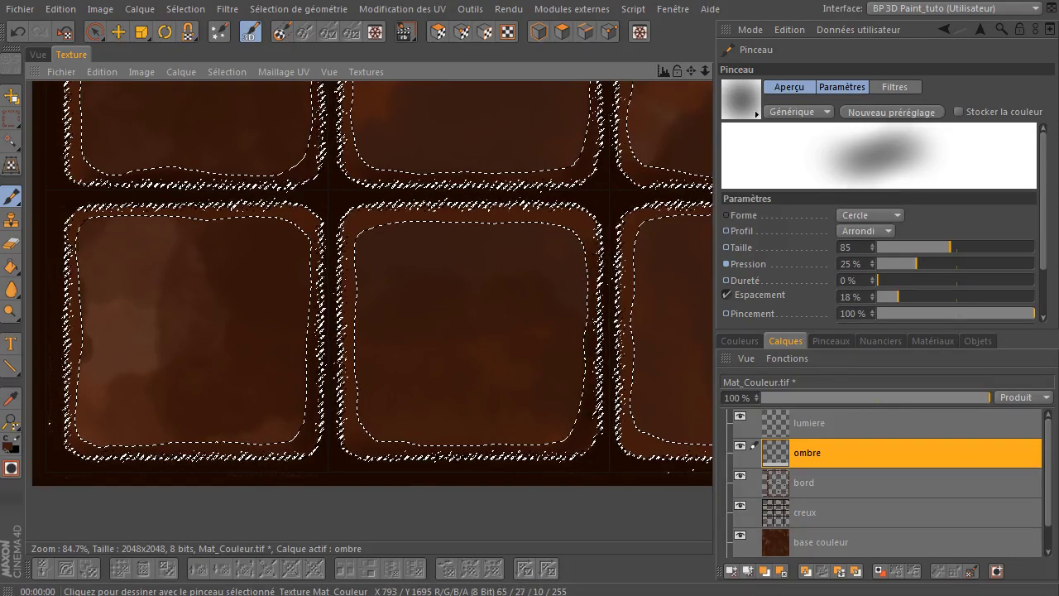
{"action": "mouse_move", "coordinate": [692, 71]}
{"action": "left_mouse_down"}
{"action": "mouse_move", "coordinate": [554, 79]}
{"action": "mouse_move", "coordinate": [489, 141]}
{"action": "left_mouse_up"}
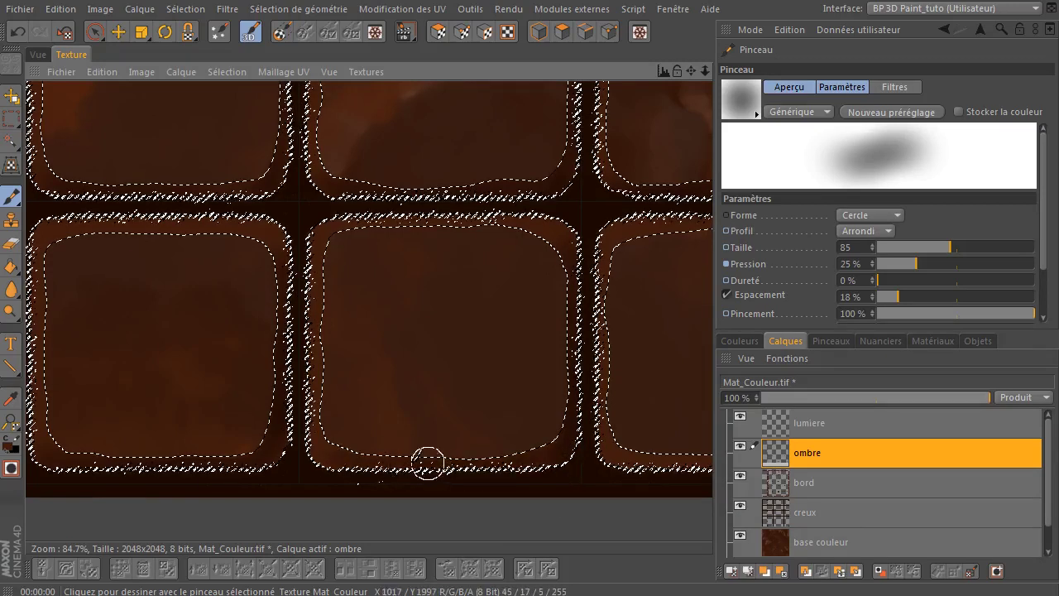
{"action": "left_click_drag", "start_coordinate": [692, 71], "coordinate": [540, 79]}
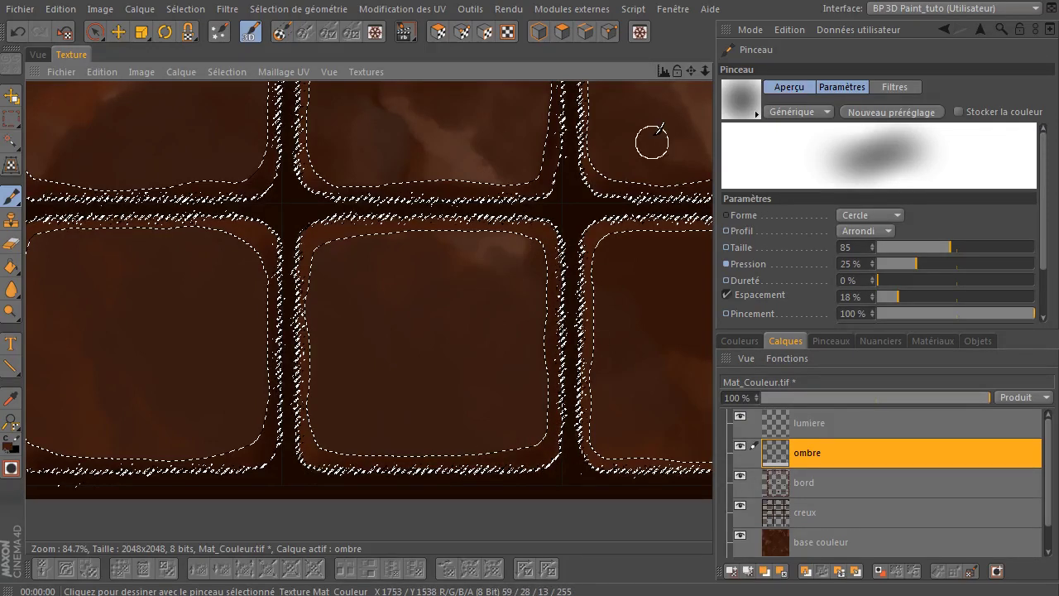
{"action": "left_click_drag", "start_coordinate": [682, 74], "coordinate": [644, 70]}
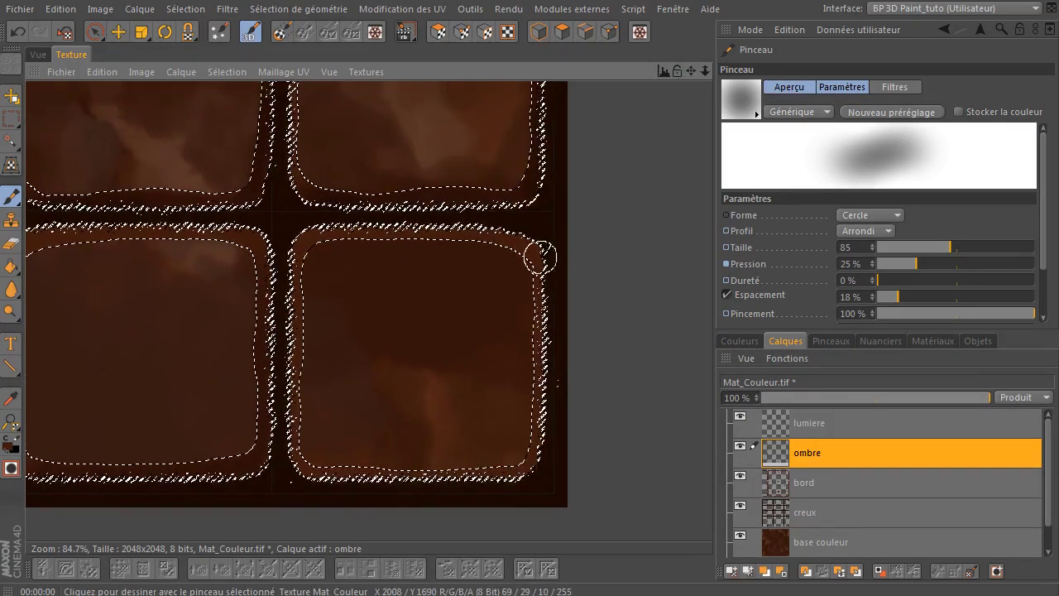
{"action": "left_click_drag", "start_coordinate": [533, 265], "coordinate": [533, 461]}
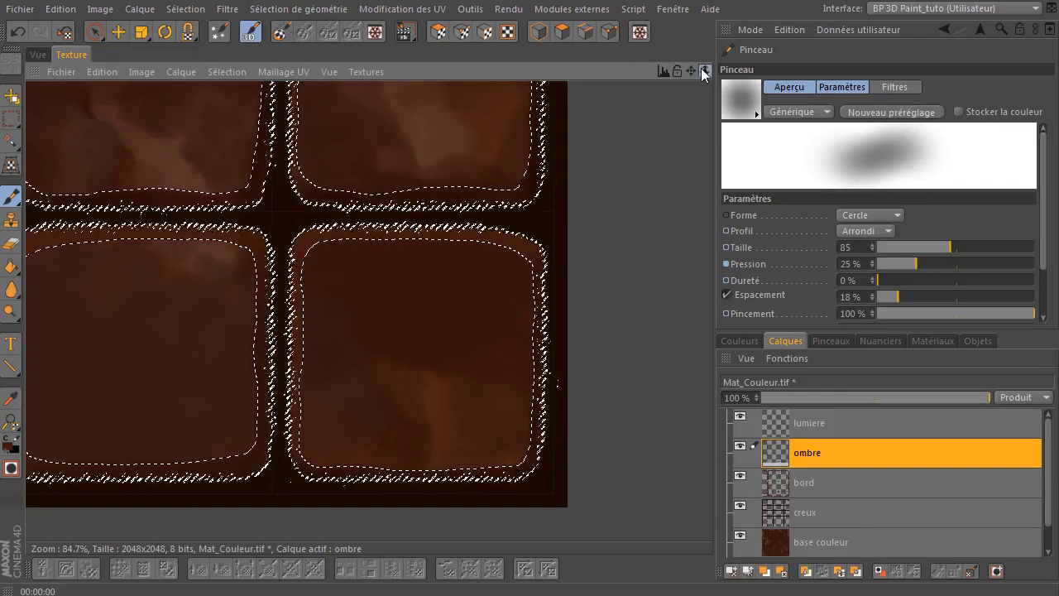
- Zoom out to fit the whole texture and switch painting to the lumiere layer
{"action": "scroll", "coordinate": [515, 330], "scroll_direction": "down", "scroll_amount": 1}
{"action": "scroll", "coordinate": [350, 466], "scroll_direction": "down", "scroll_amount": 1}
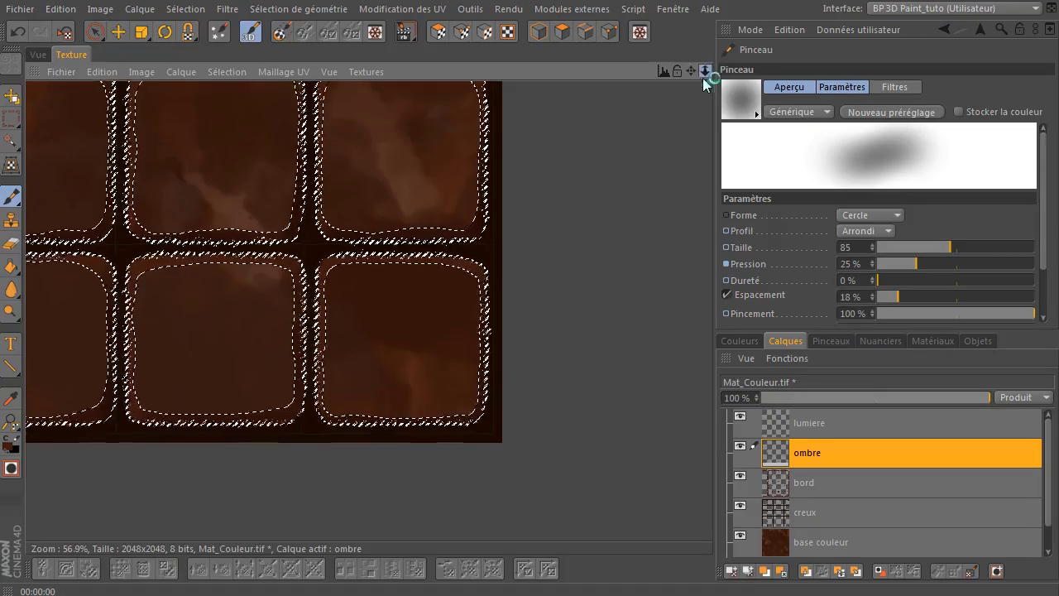
{"action": "scroll", "coordinate": [419, 455], "scroll_direction": "down", "scroll_amount": 1}
{"action": "left_click_drag", "start_coordinate": [691, 71], "coordinate": [830, 202]}
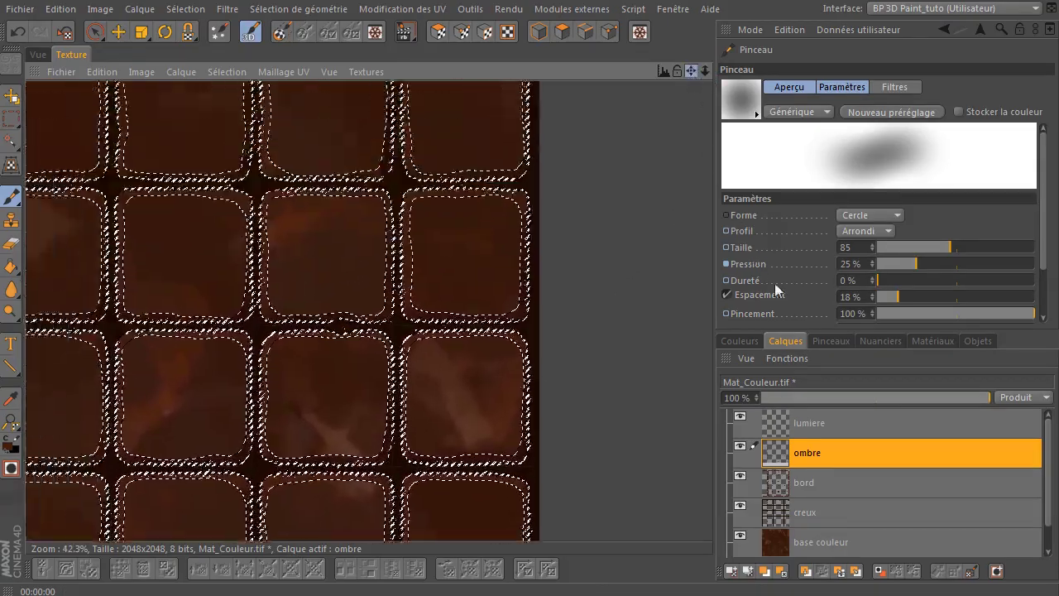
{"action": "left_click_drag", "start_coordinate": [707, 72], "coordinate": [413, 484]}
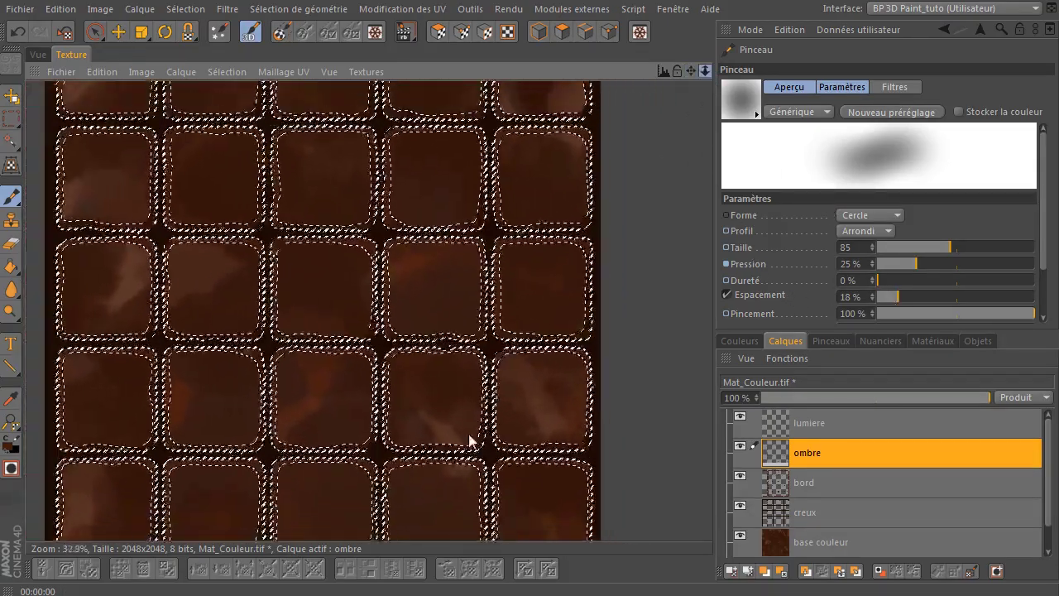
{"action": "left_click_drag", "start_coordinate": [705, 72], "coordinate": [471, 452]}
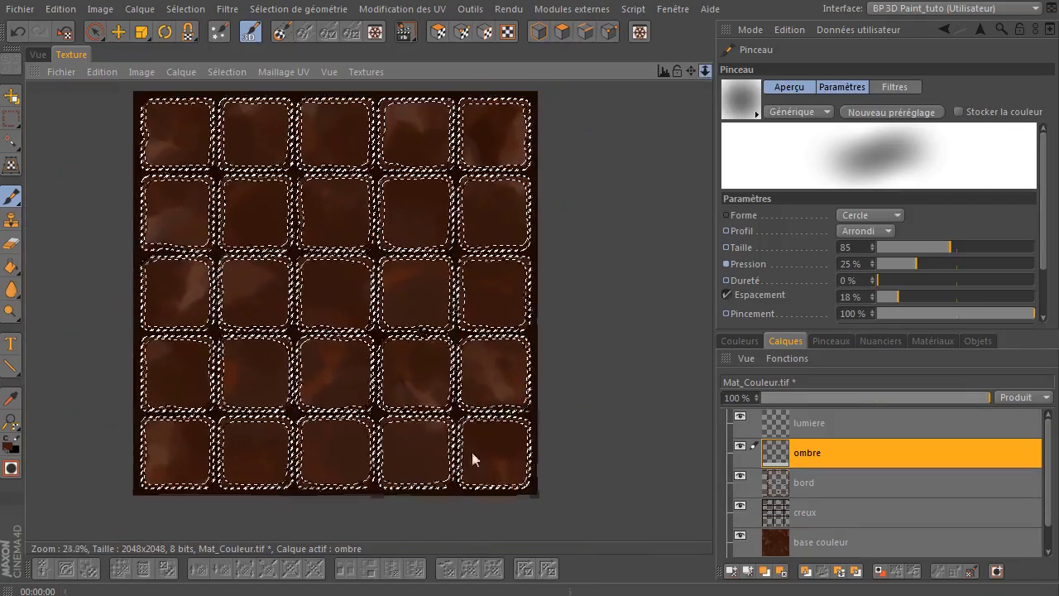
{"action": "left_click_drag", "start_coordinate": [691, 72], "coordinate": [831, 424]}
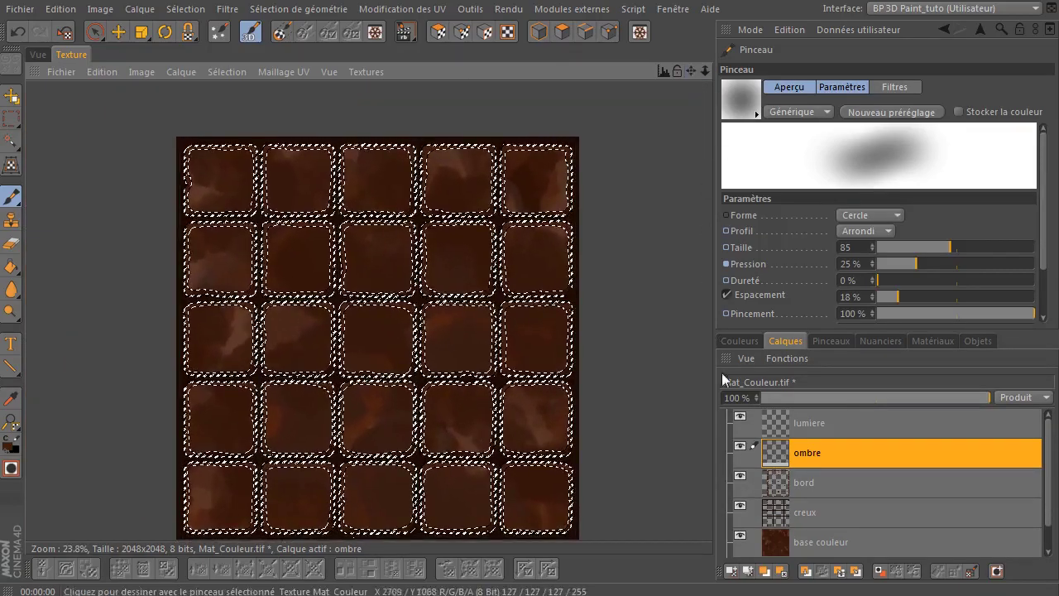
{"action": "left_click", "coordinate": [830, 419]}
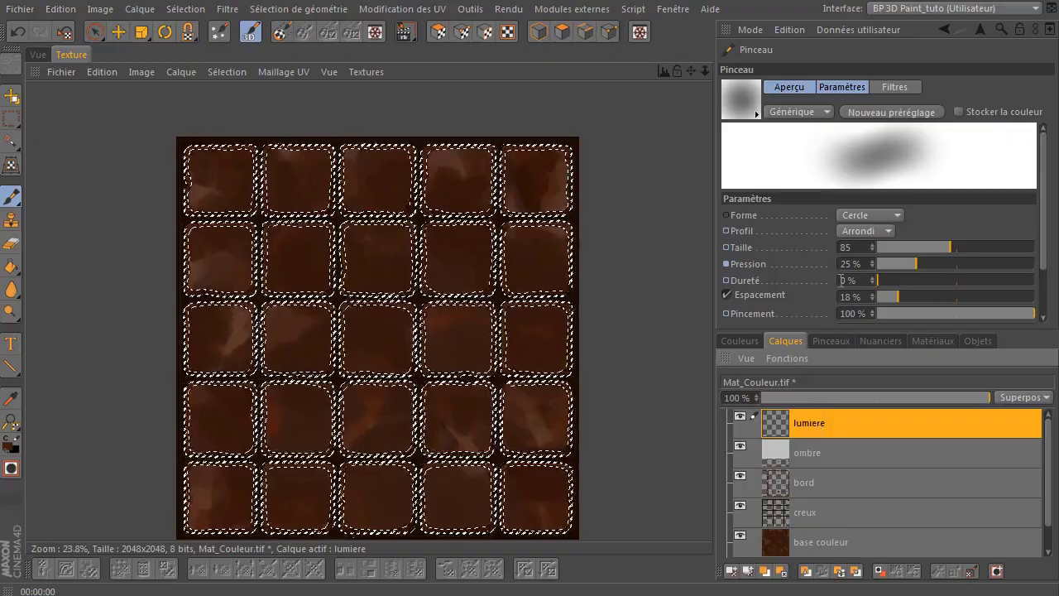
- Paint a first light stroke along a tile edge, then undo it
{"action": "mouse_move", "coordinate": [705, 72]}
{"action": "left_mouse_down"}
{"action": "mouse_move", "coordinate": [726, 71]}
{"action": "mouse_move", "coordinate": [690, 70]}
{"action": "mouse_move", "coordinate": [710, 74]}
{"action": "left_mouse_up"}
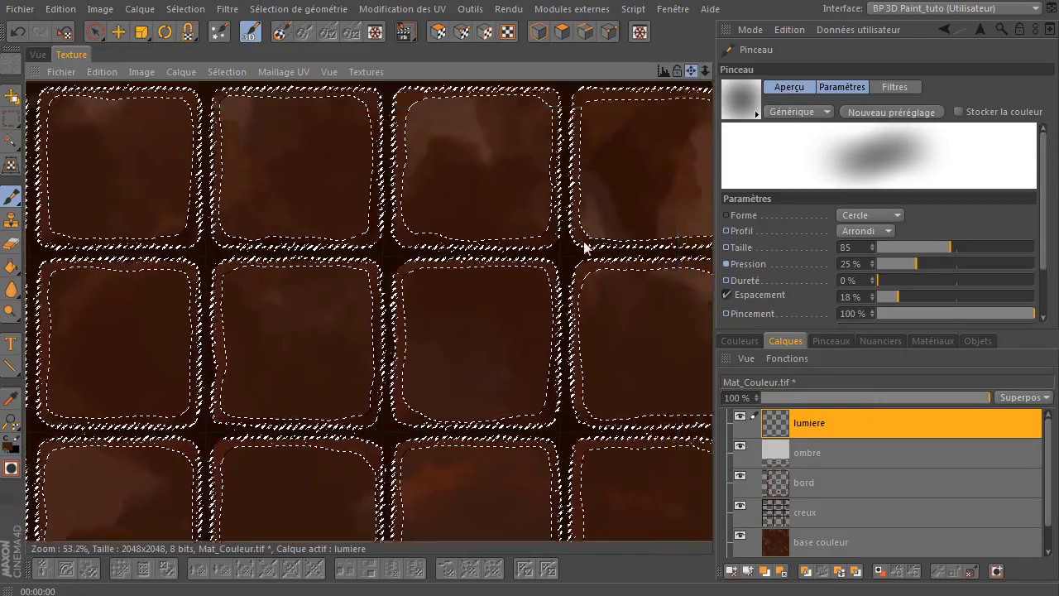
{"action": "scroll", "coordinate": [590, 259], "scroll_direction": "up", "scroll_amount": 2}
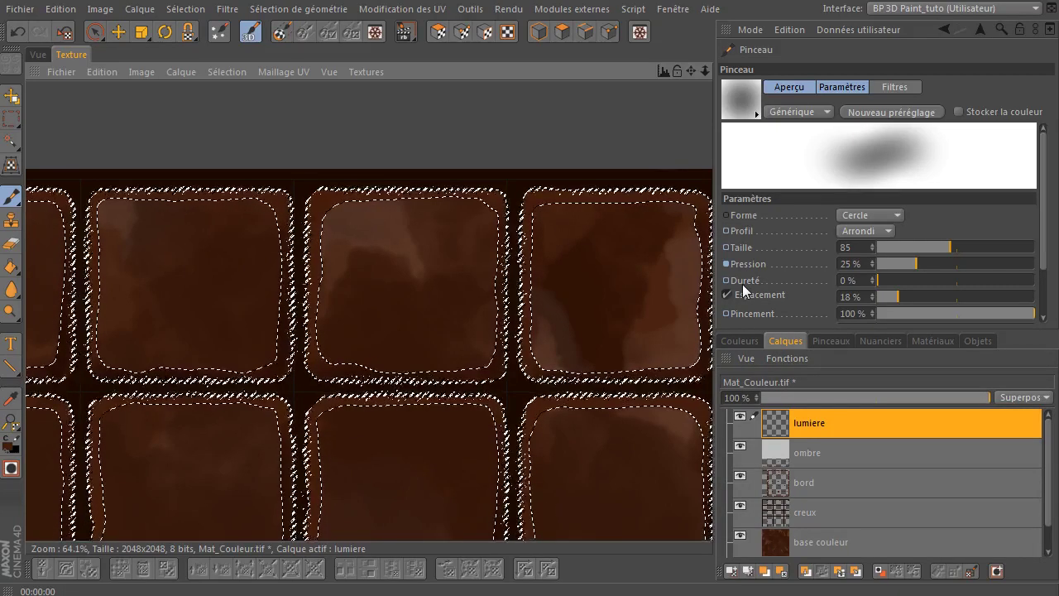
{"action": "left_click_drag", "start_coordinate": [674, 255], "coordinate": [657, 268]}
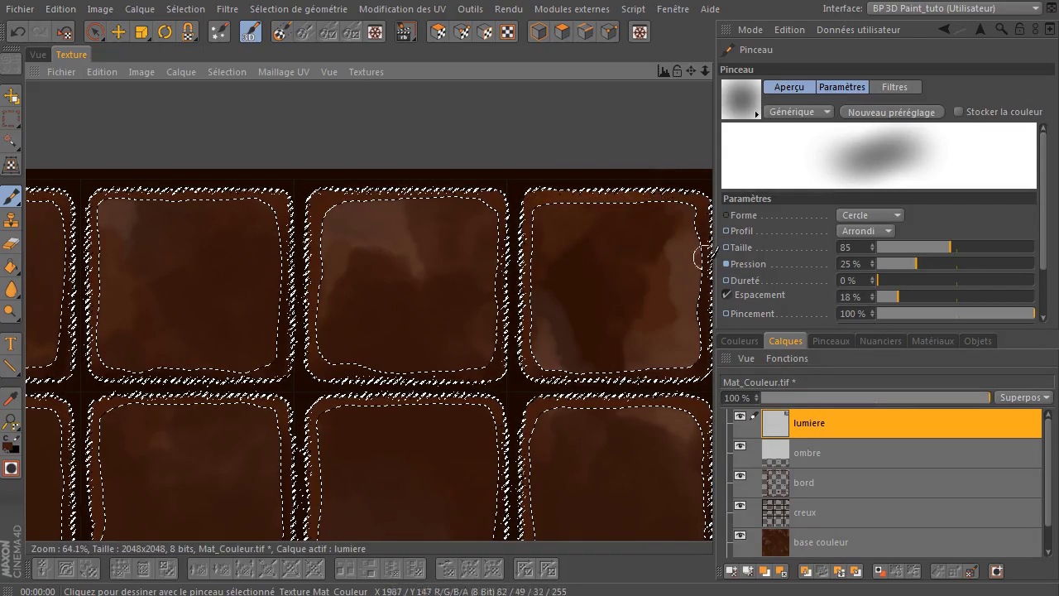
{"action": "left_click_drag", "start_coordinate": [690, 72], "coordinate": [605, 77]}
{"action": "key", "text": "ctrl+z"}
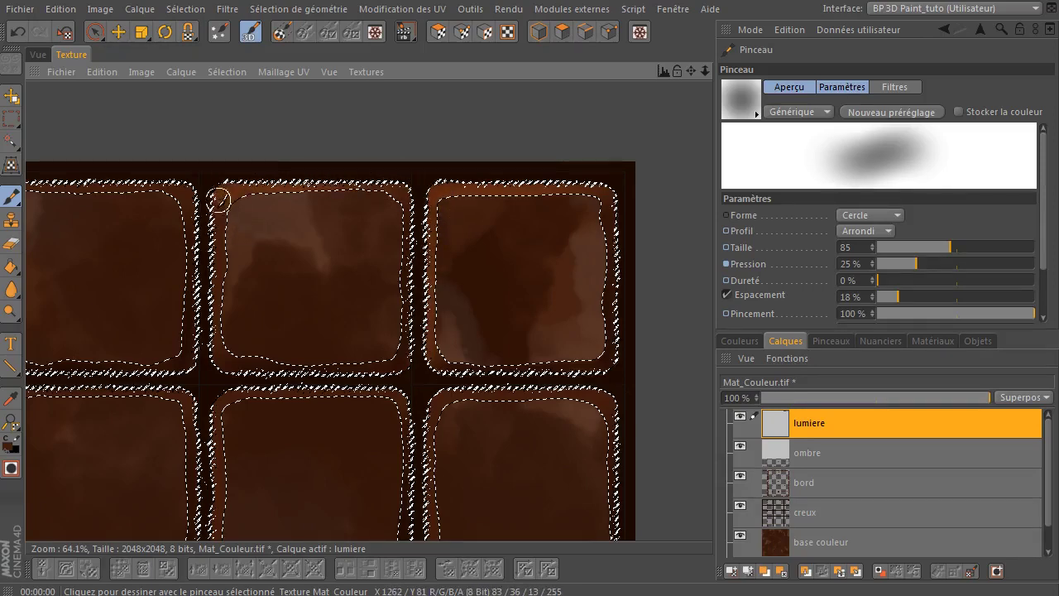
- Paint light strokes down the middle tiles' left edges and along a top edge
{"action": "left_click_drag", "start_coordinate": [225, 211], "coordinate": [189, 305]}
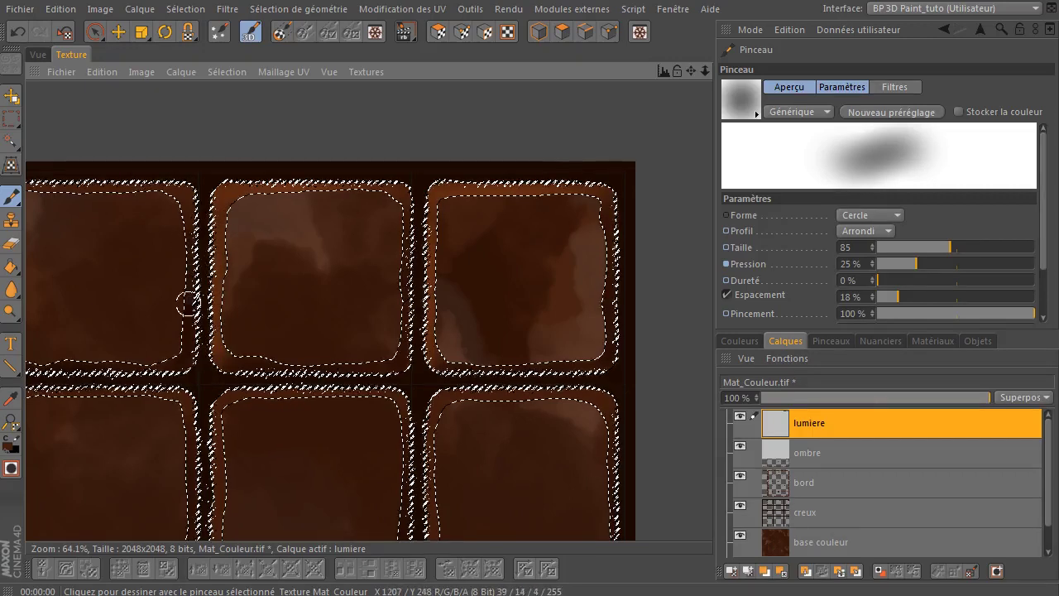
{"action": "mouse_move", "coordinate": [692, 71]}
{"action": "left_mouse_down"}
{"action": "mouse_move", "coordinate": [755, 71]}
{"action": "mouse_move", "coordinate": [850, 93]}
{"action": "left_mouse_up"}
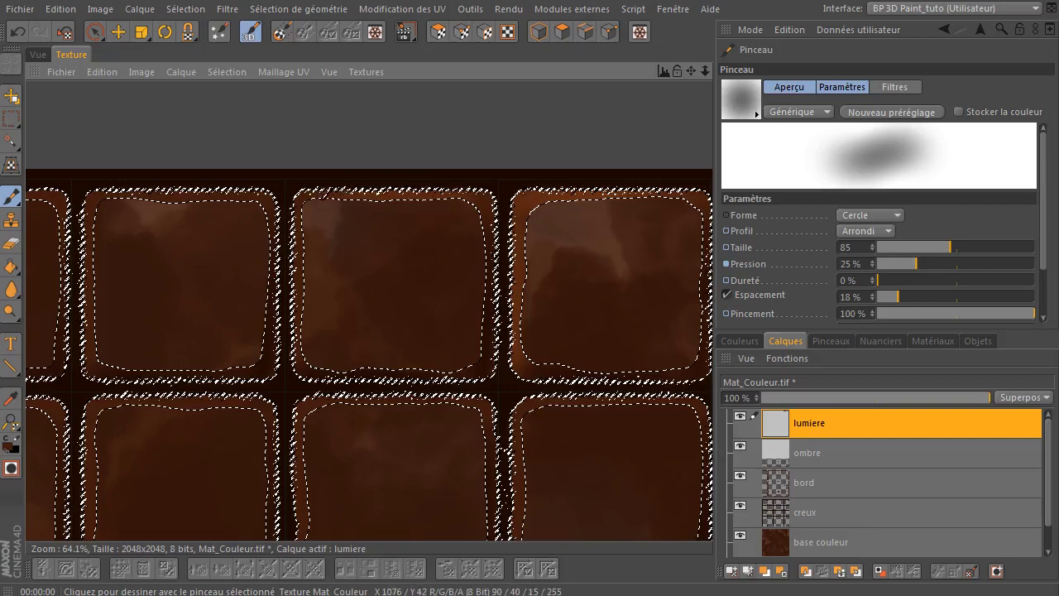
{"action": "left_click_drag", "start_coordinate": [314, 211], "coordinate": [296, 348]}
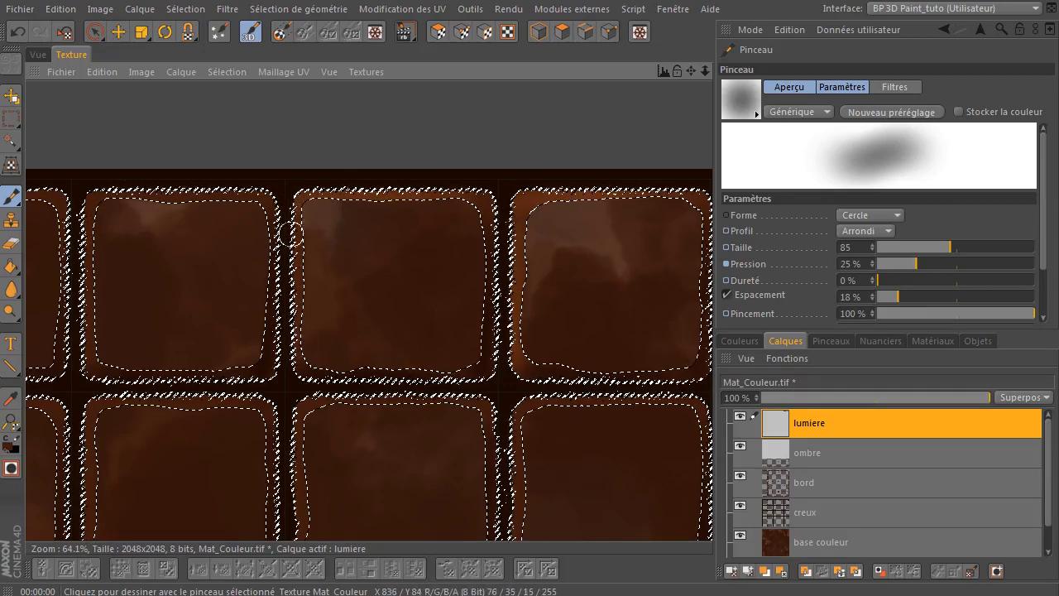
{"action": "left_click_drag", "start_coordinate": [690, 72], "coordinate": [873, 92]}
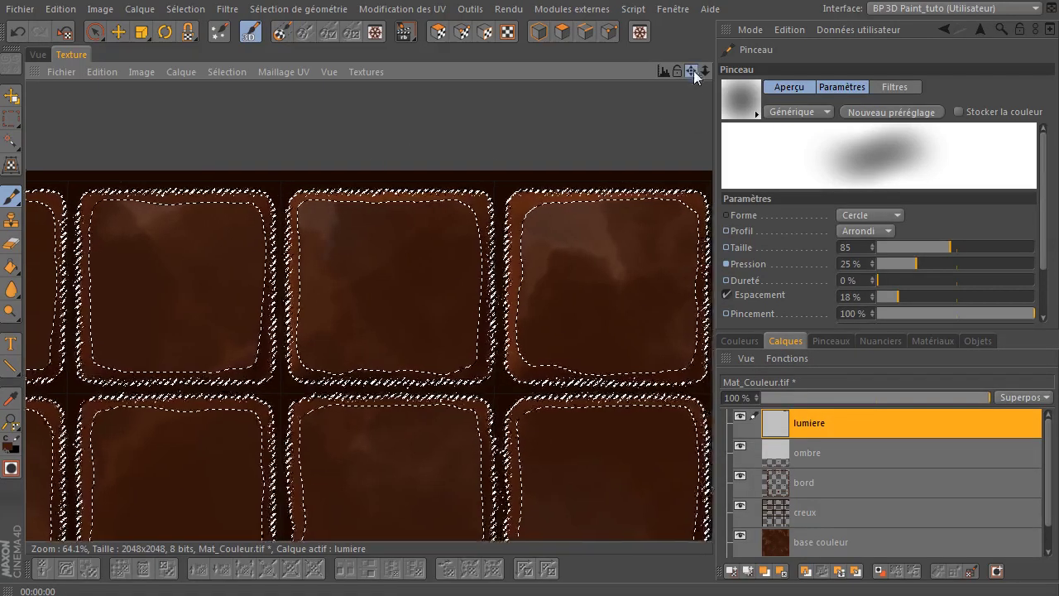
{"action": "left_click_drag", "start_coordinate": [556, 184], "coordinate": [459, 196]}
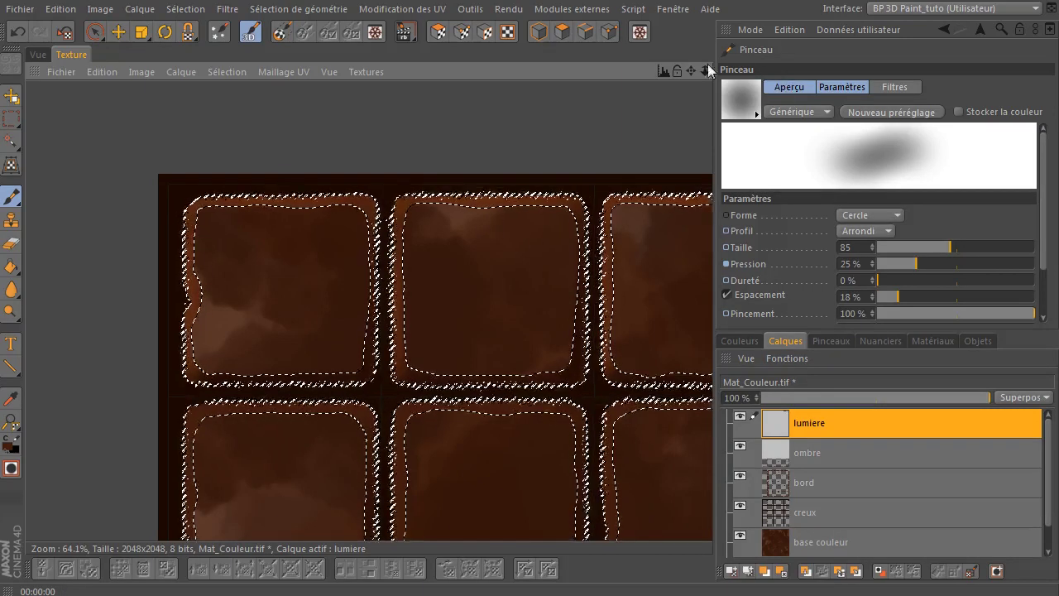
{"action": "left_click_drag", "start_coordinate": [695, 74], "coordinate": [596, 121]}
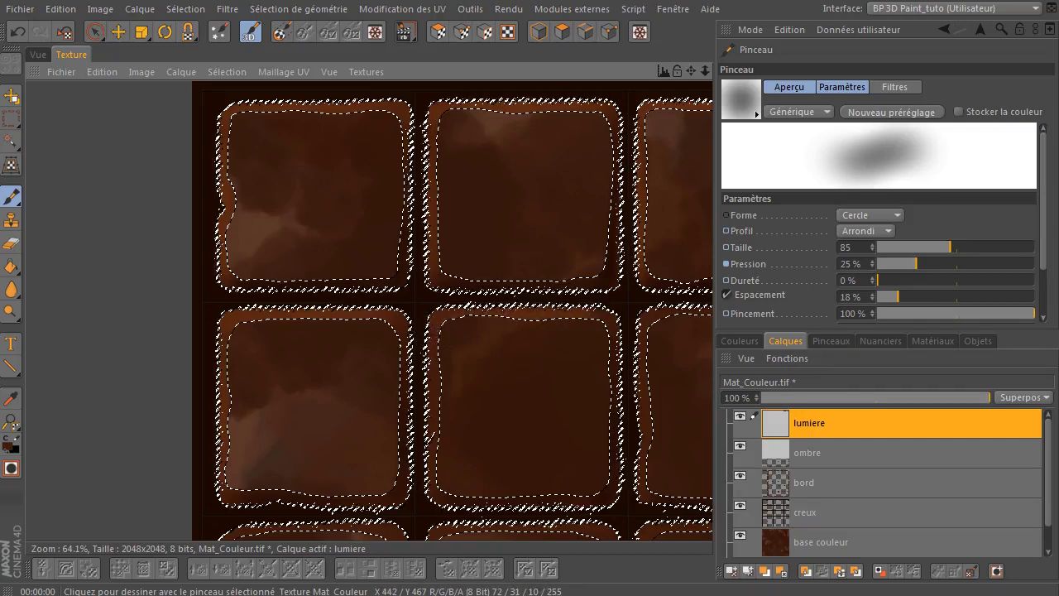
- Undo a stray stroke and paint light along the top edges of right-side tiles
{"action": "left_click_drag", "start_coordinate": [692, 73], "coordinate": [464, 80]}
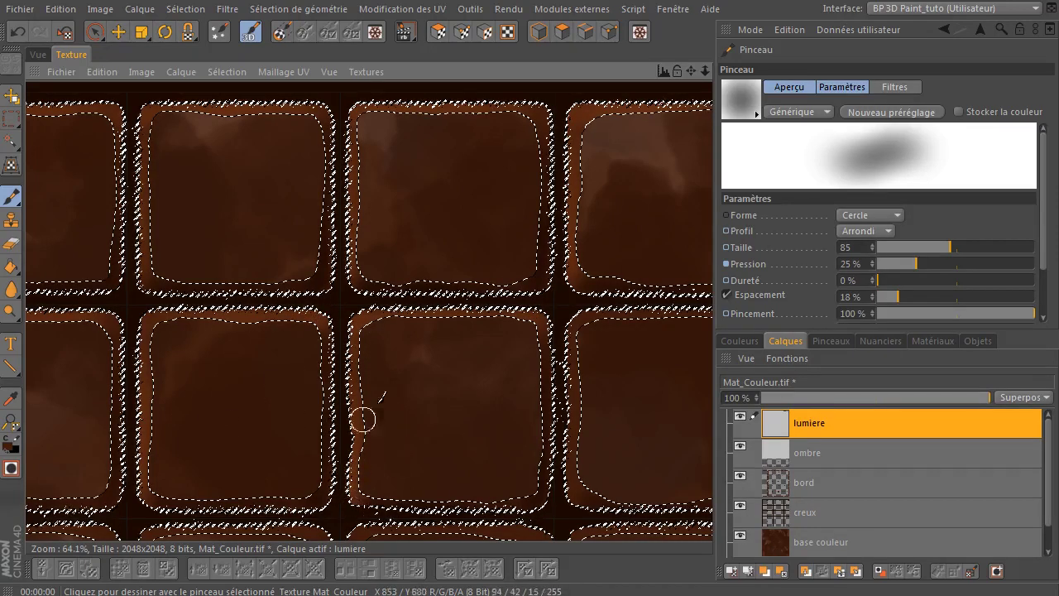
{"action": "key", "text": "ctrl+z"}
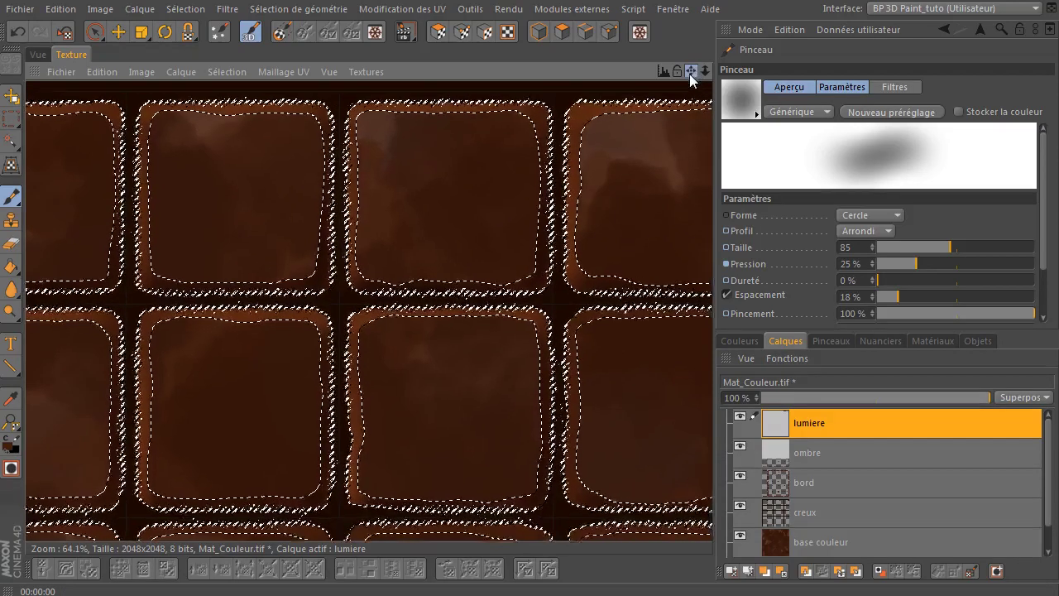
{"action": "left_click_drag", "start_coordinate": [691, 72], "coordinate": [641, 61]}
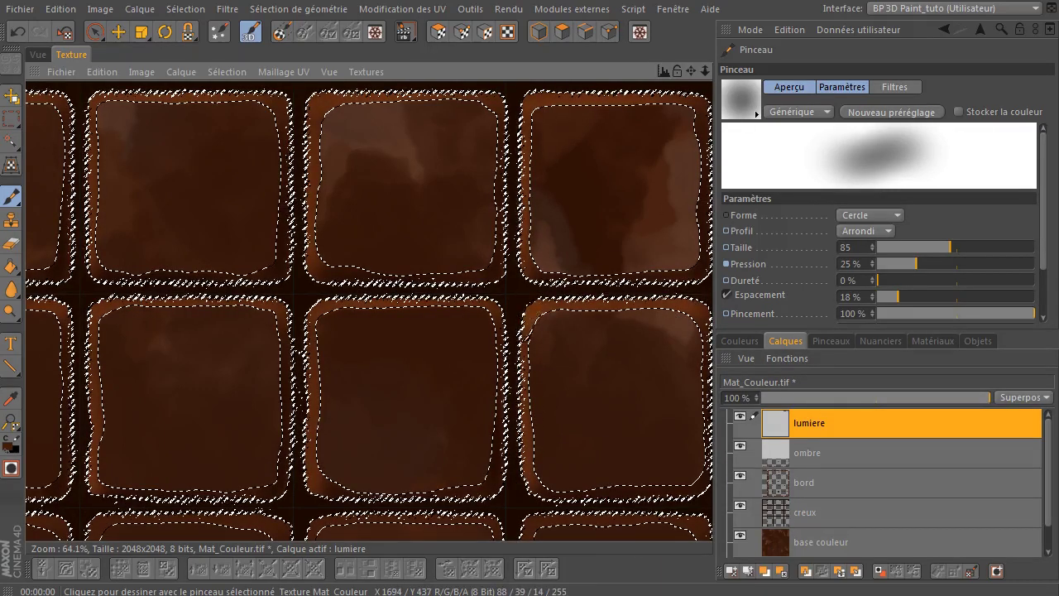
{"action": "mouse_move", "coordinate": [692, 72]}
{"action": "left_mouse_down"}
{"action": "mouse_move", "coordinate": [679, 62]}
{"action": "mouse_move", "coordinate": [692, 67]}
{"action": "left_mouse_up"}
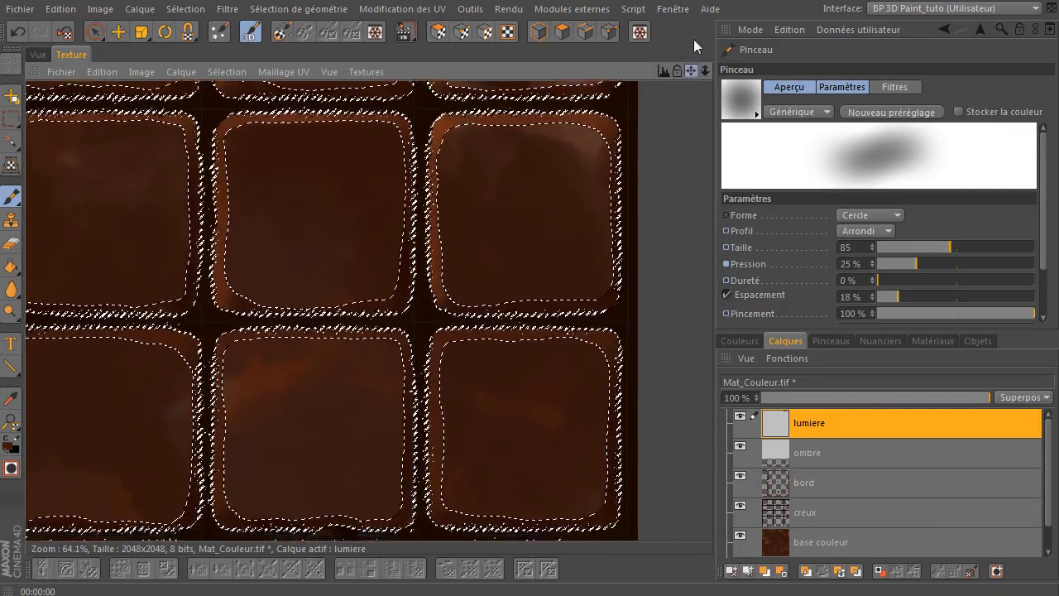
{"action": "mouse_move", "coordinate": [613, 291]}
{"action": "left_mouse_down"}
{"action": "mouse_move", "coordinate": [477, 264]}
{"action": "mouse_move", "coordinate": [447, 432]}
{"action": "left_mouse_up"}
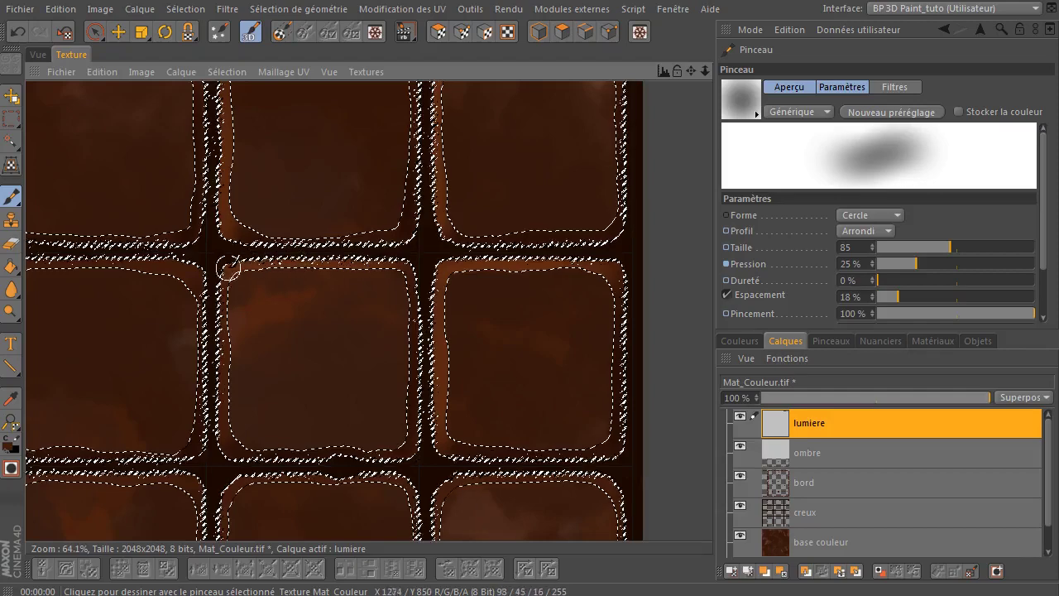
{"action": "left_click_drag", "start_coordinate": [692, 71], "coordinate": [1058, 101]}
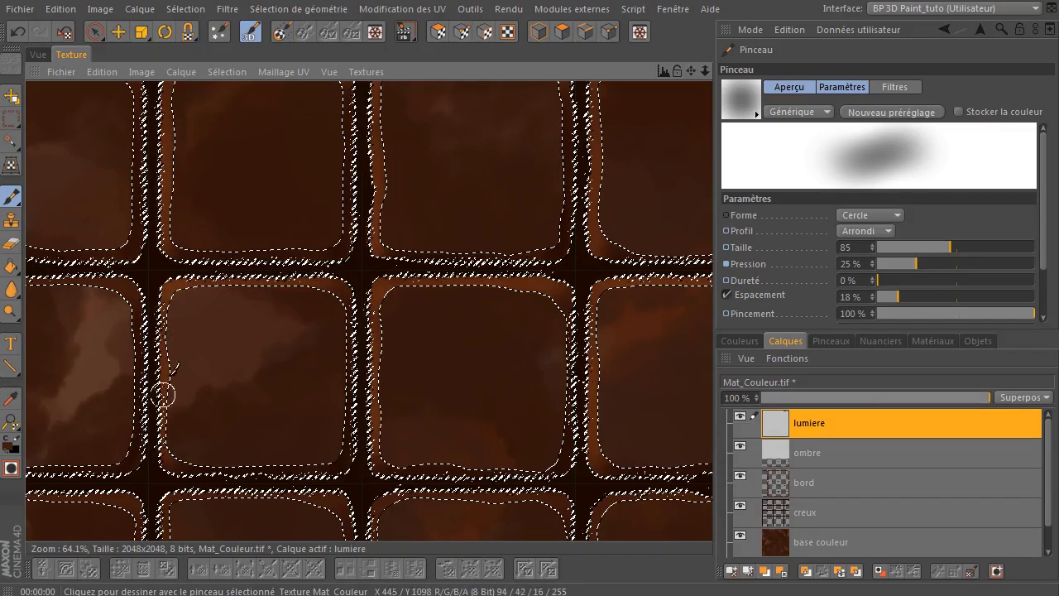
{"action": "left_click_drag", "start_coordinate": [692, 72], "coordinate": [921, 129]}
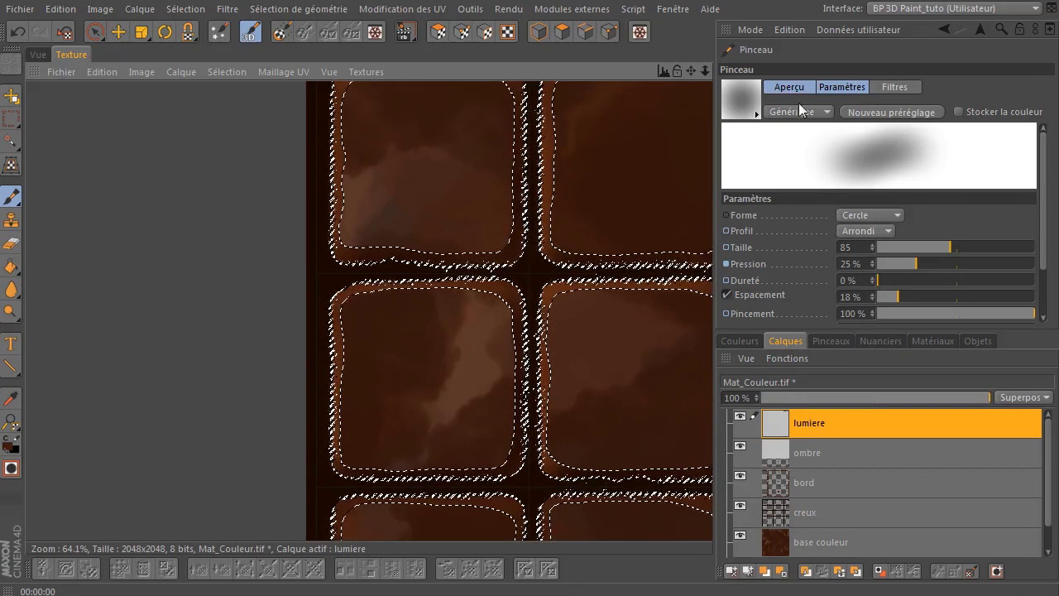
{"action": "left_click_drag", "start_coordinate": [685, 71], "coordinate": [692, 30]}
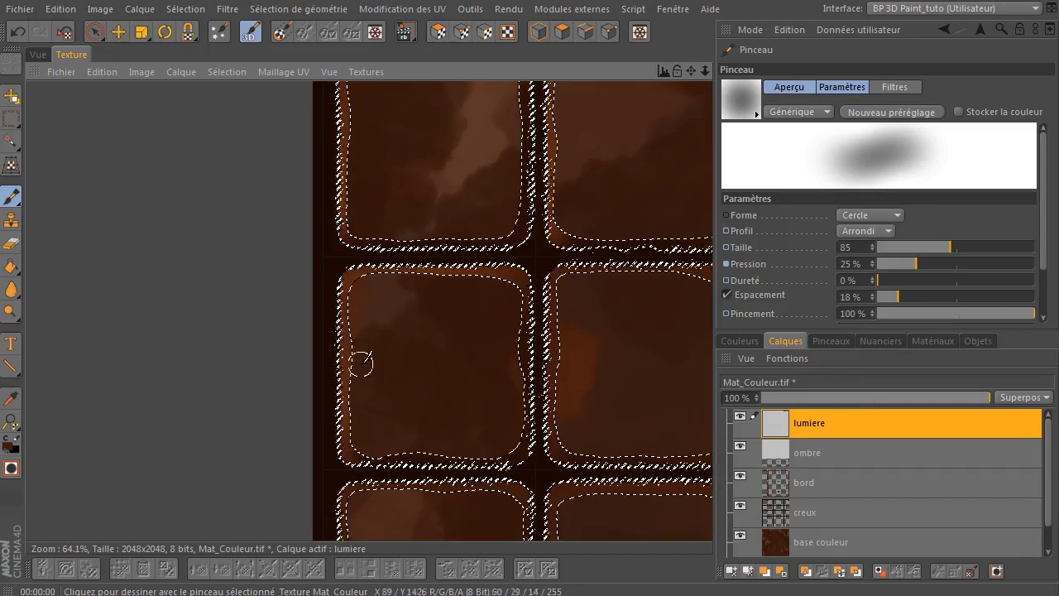
{"action": "left_click_drag", "start_coordinate": [691, 71], "coordinate": [393, 72]}
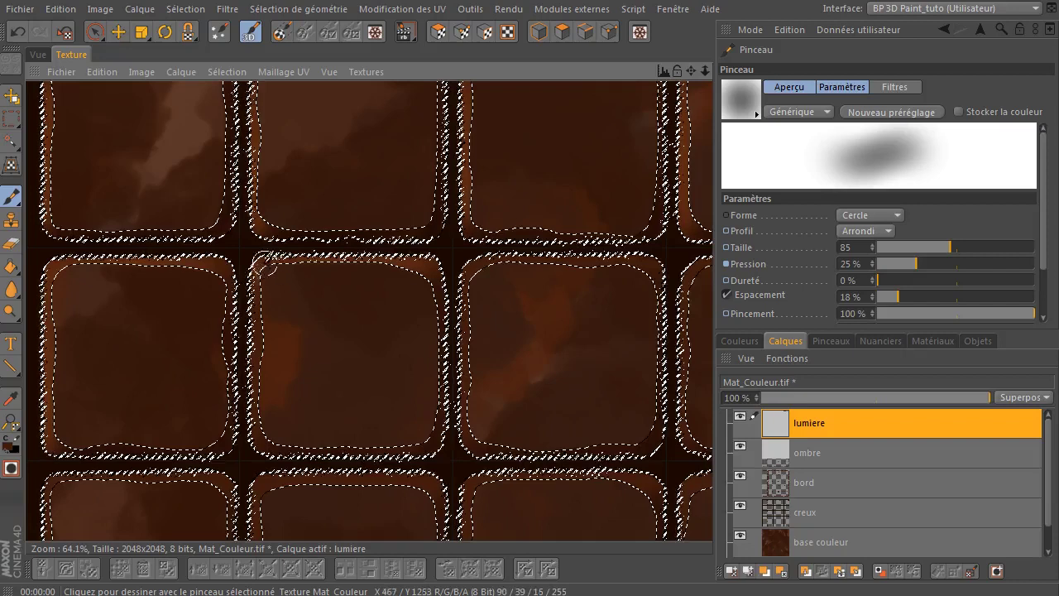
{"action": "mouse_move", "coordinate": [472, 307]}
{"action": "left_mouse_down"}
{"action": "mouse_move", "coordinate": [628, 252]}
{"action": "mouse_move", "coordinate": [550, 256]}
{"action": "left_mouse_up"}
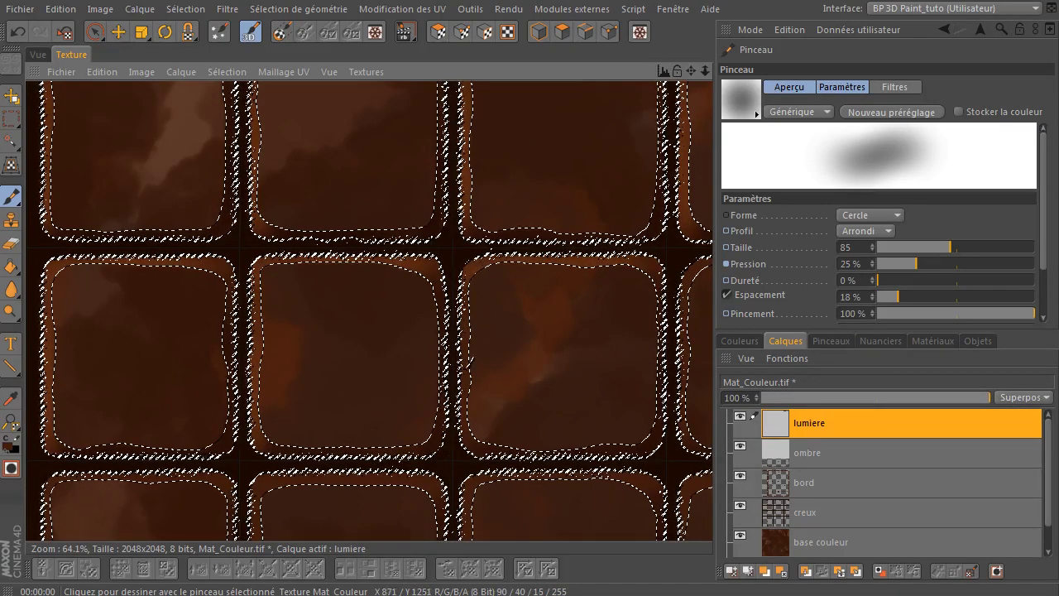
- Reframe the view at 62.5% and highlight the lower-right tile's corner and left edge
{"action": "left_click_drag", "start_coordinate": [691, 71], "coordinate": [609, 74]}
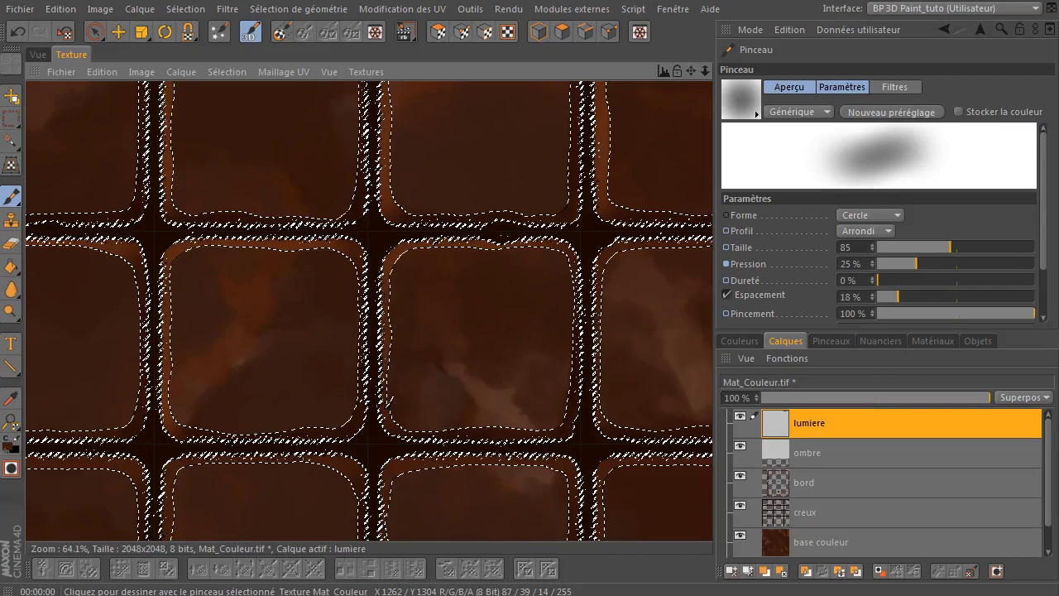
{"action": "mouse_move", "coordinate": [705, 71]}
{"action": "left_mouse_down"}
{"action": "mouse_move", "coordinate": [582, 65]}
{"action": "mouse_move", "coordinate": [564, 52]}
{"action": "left_mouse_up"}
{"action": "left_click_drag", "start_coordinate": [693, 69], "coordinate": [504, 41]}
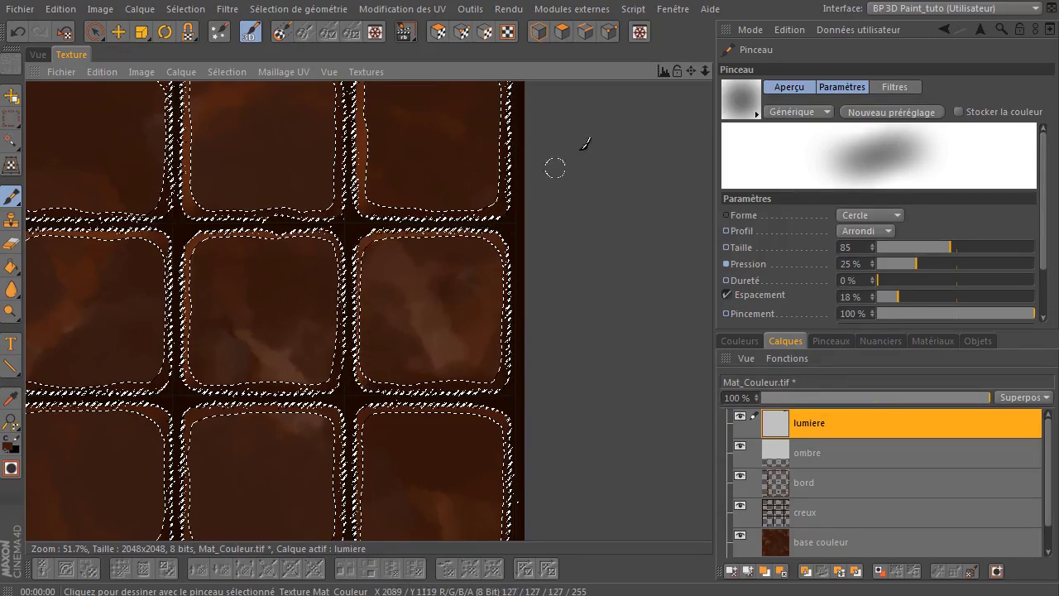
{"action": "left_click_drag", "start_coordinate": [706, 70], "coordinate": [884, 31]}
{"action": "left_click_drag", "start_coordinate": [693, 70], "coordinate": [742, 5]}
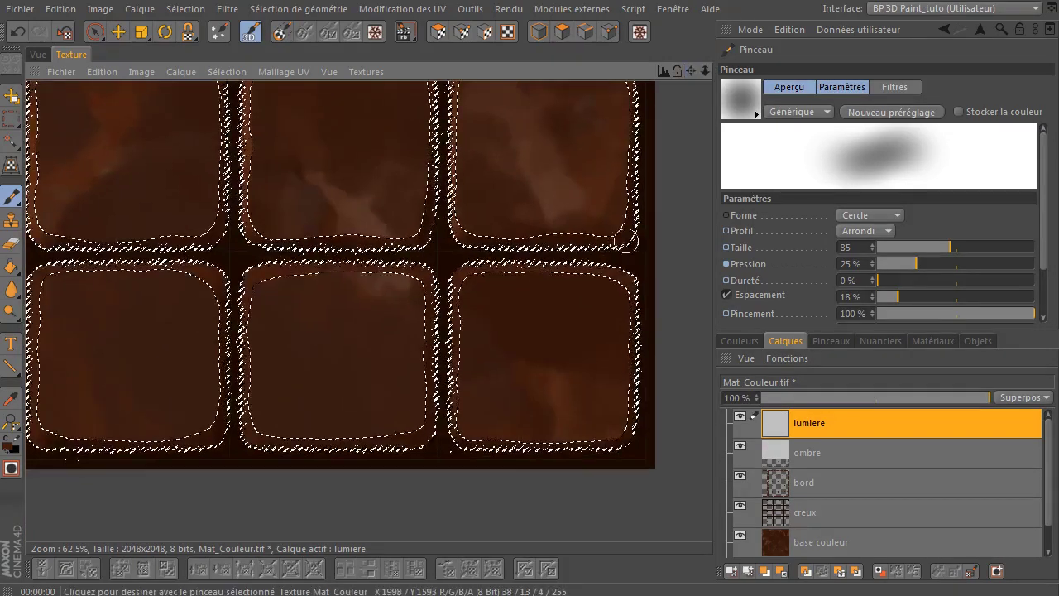
{"action": "left_click_drag", "start_coordinate": [461, 271], "coordinate": [446, 347]}
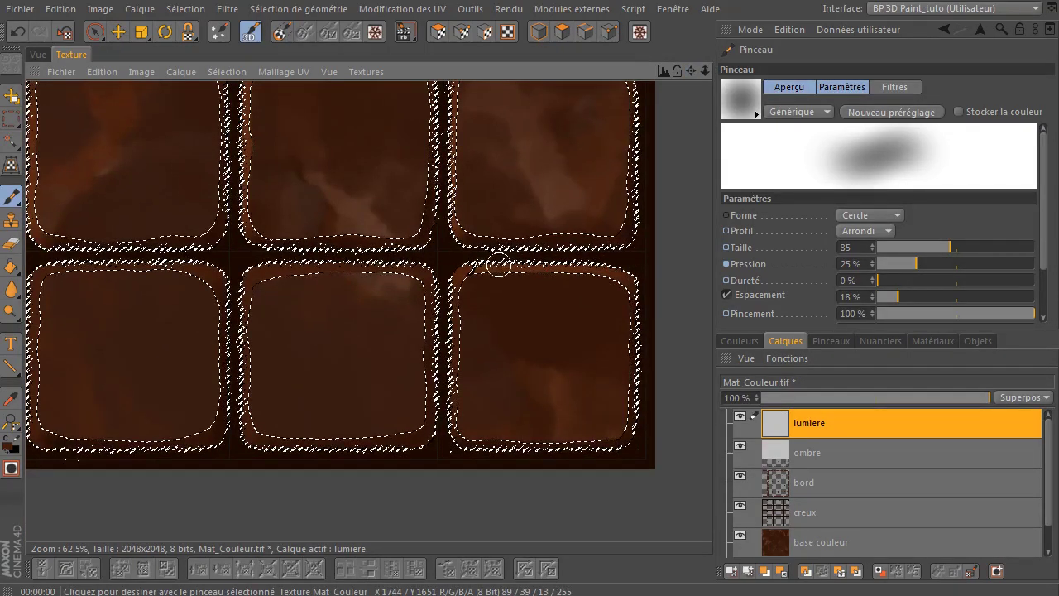
{"action": "left_click_drag", "start_coordinate": [460, 309], "coordinate": [456, 336]}
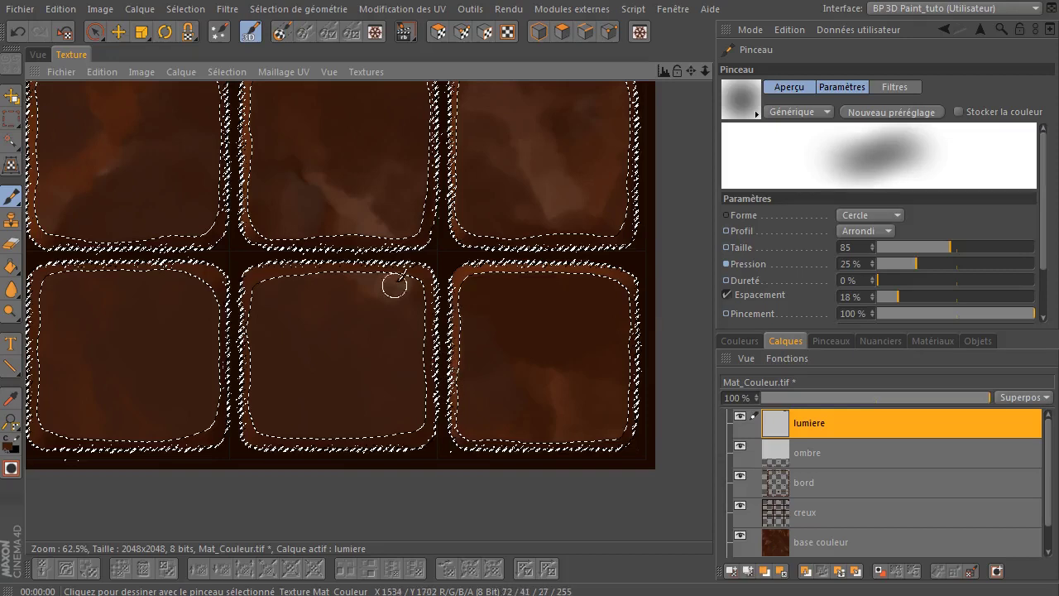
- Highlight the top and left edges of the lower-middle and lower-left tiles
{"action": "mouse_move", "coordinate": [395, 273]}
{"action": "left_mouse_down"}
{"action": "mouse_move", "coordinate": [264, 277]}
{"action": "mouse_move", "coordinate": [245, 429]}
{"action": "left_mouse_up"}
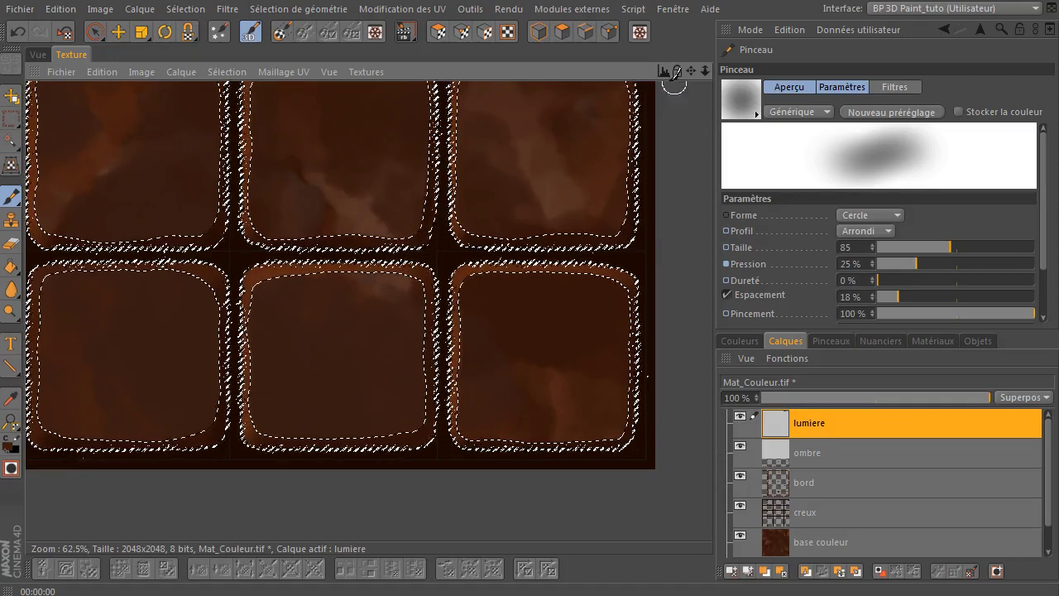
{"action": "left_click_drag", "start_coordinate": [691, 71], "coordinate": [936, 79]}
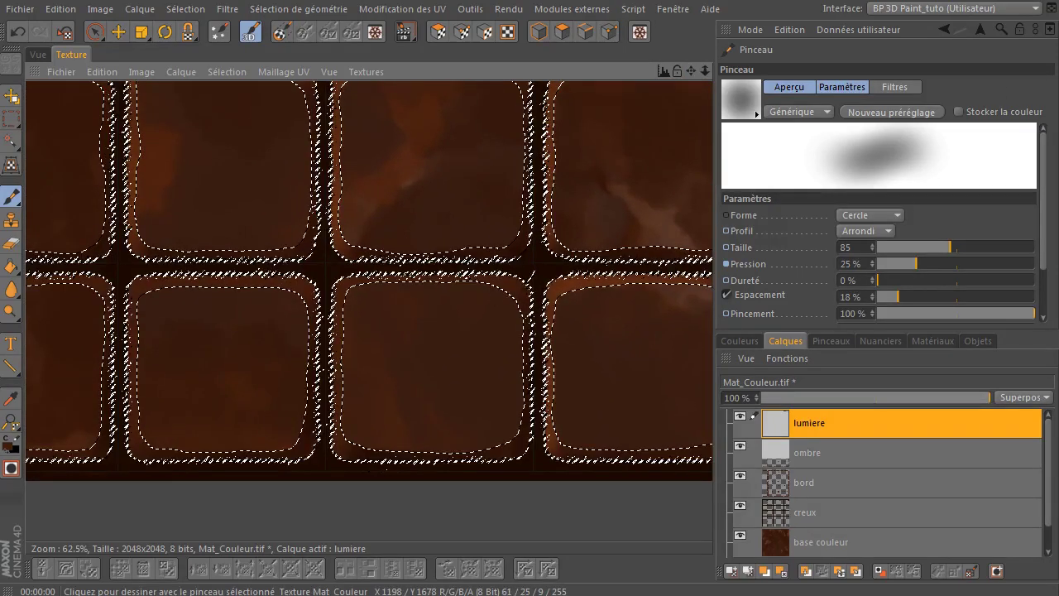
{"action": "left_click_drag", "start_coordinate": [353, 279], "coordinate": [346, 325]}
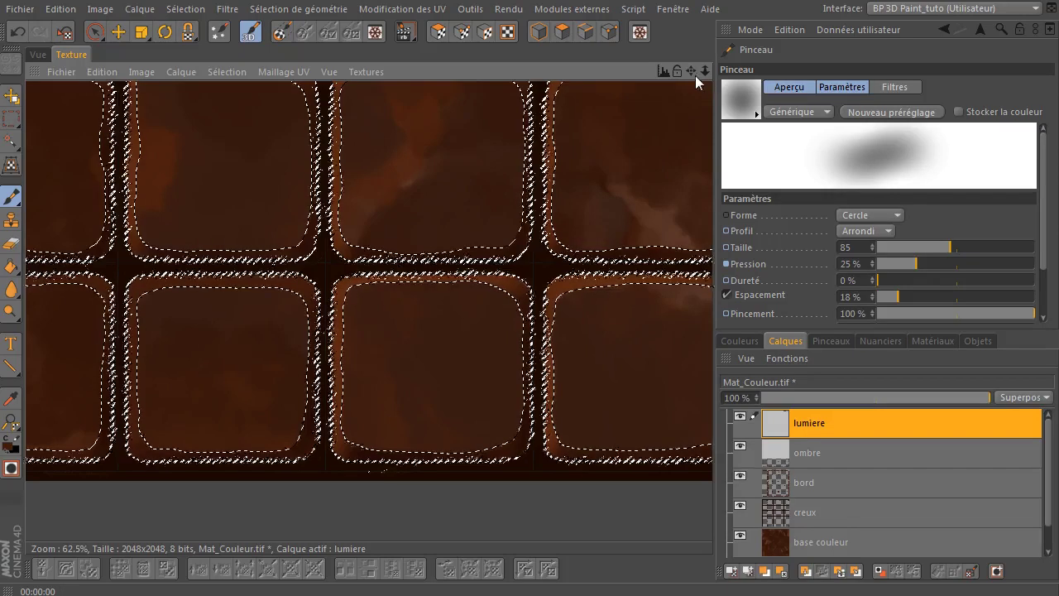
{"action": "left_click_drag", "start_coordinate": [691, 71], "coordinate": [782, 74]}
{"action": "mouse_move", "coordinate": [615, 255]}
{"action": "left_mouse_down"}
{"action": "mouse_move", "coordinate": [533, 317]}
{"action": "mouse_move", "coordinate": [485, 281]}
{"action": "mouse_move", "coordinate": [433, 335]}
{"action": "mouse_move", "coordinate": [431, 393]}
{"action": "left_mouse_up"}
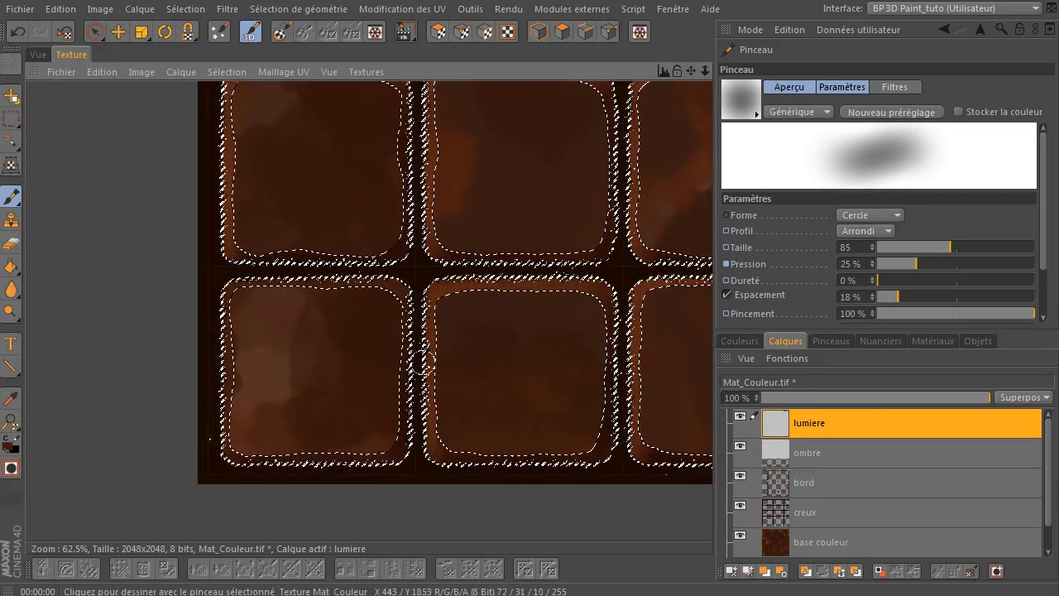
{"action": "mouse_move", "coordinate": [293, 283]}
{"action": "left_mouse_down"}
{"action": "mouse_move", "coordinate": [248, 287]}
{"action": "mouse_move", "coordinate": [232, 300]}
{"action": "mouse_move", "coordinate": [226, 393]}
{"action": "mouse_move", "coordinate": [227, 365]}
{"action": "left_mouse_up"}
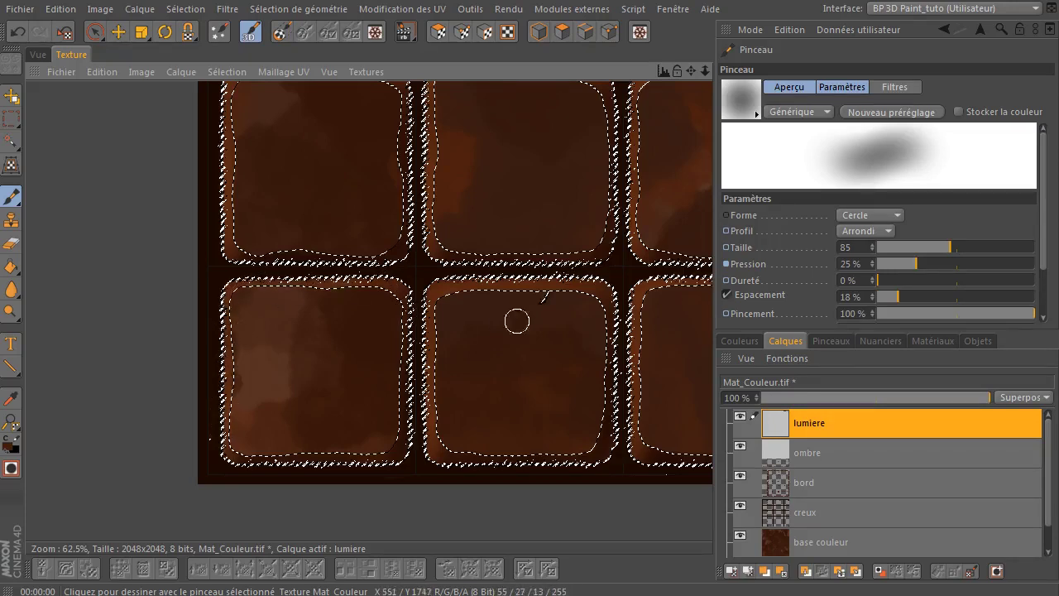
{"action": "left_click", "coordinate": [185, 9]}
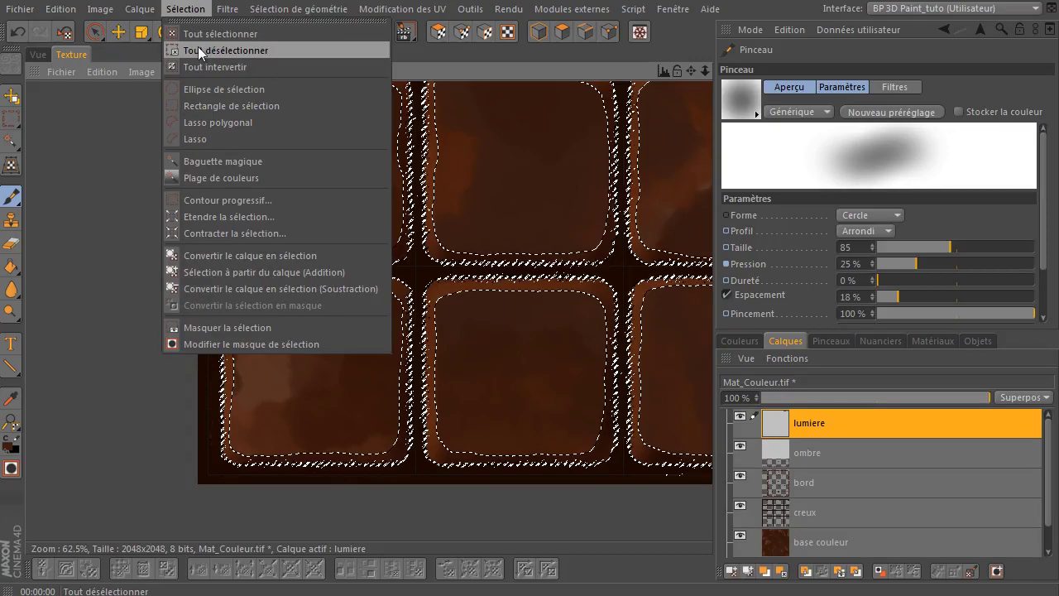
{"action": "left_click", "coordinate": [198, 48]}
{"action": "scroll", "coordinate": [326, 256], "scroll_direction": "down", "scroll_amount": 2}
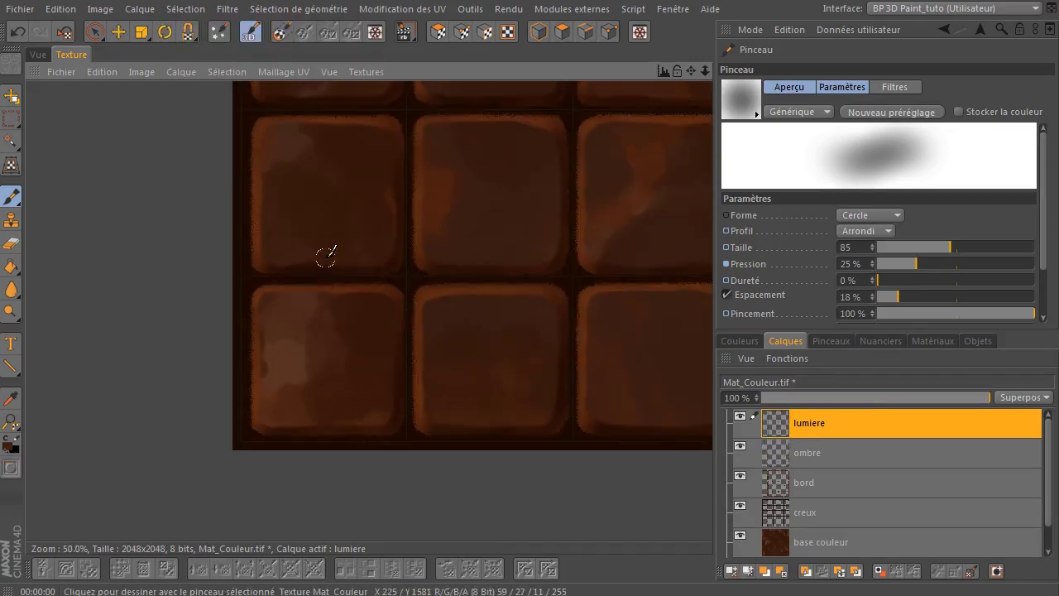
{"action": "scroll", "coordinate": [331, 254], "scroll_direction": "down", "scroll_amount": 2}
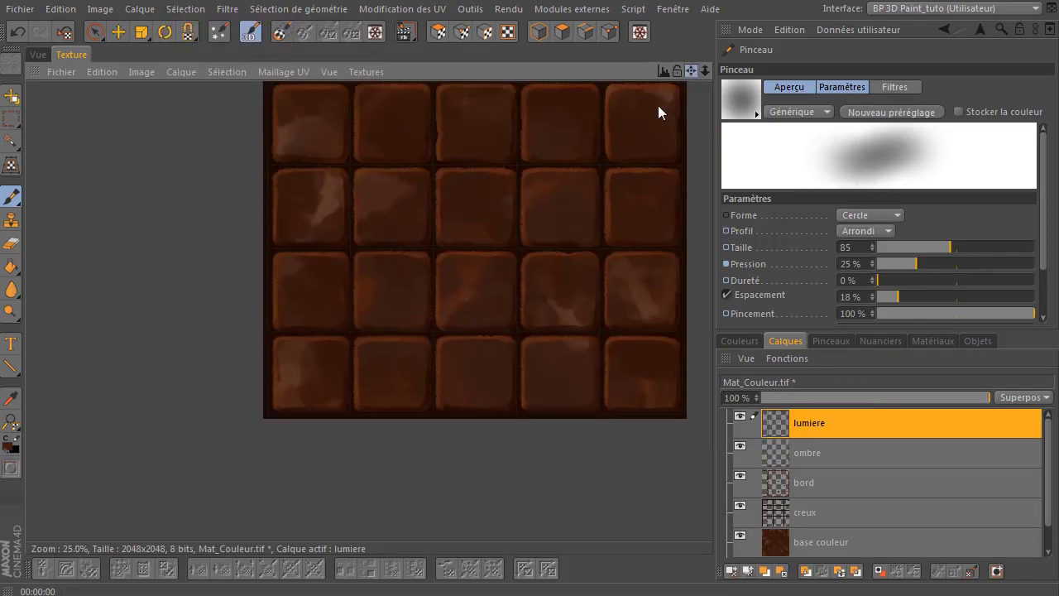
{"action": "left_click_drag", "start_coordinate": [694, 70], "coordinate": [568, 217]}
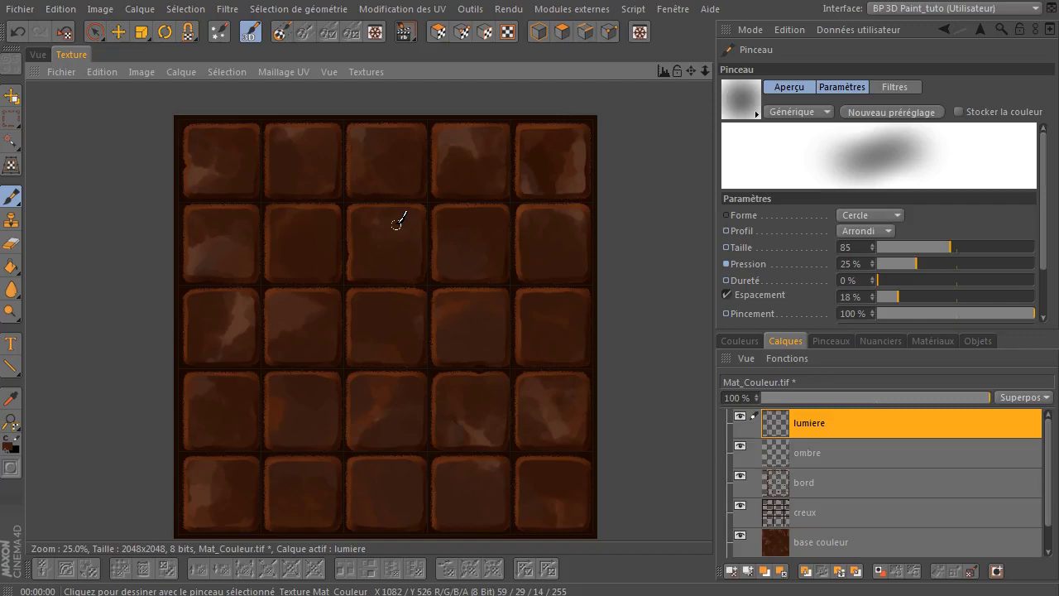
{"action": "left_click", "coordinate": [38, 55]}
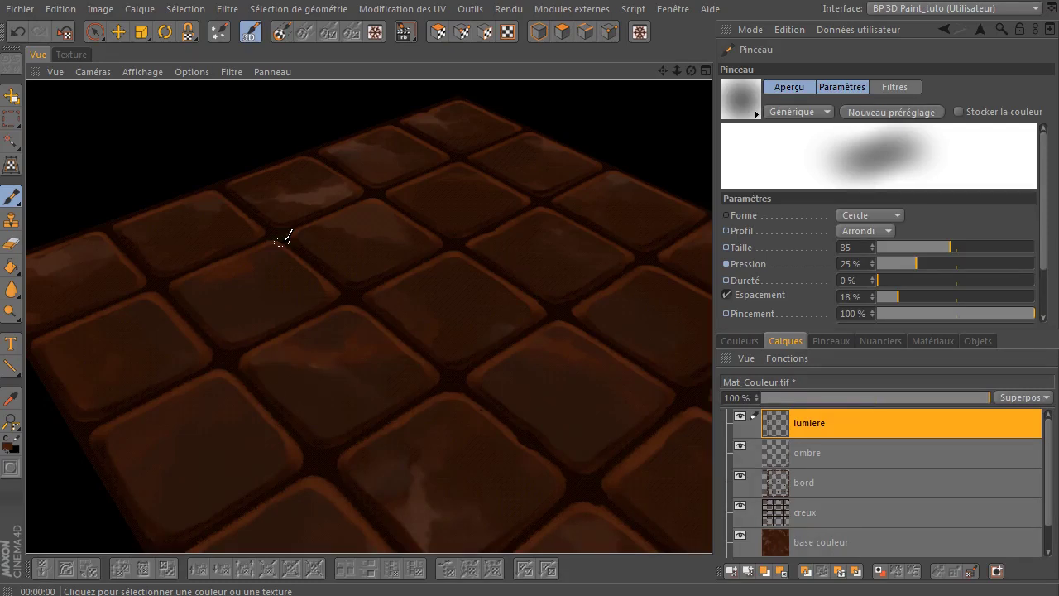
{"action": "left_click", "coordinate": [83, 54]}
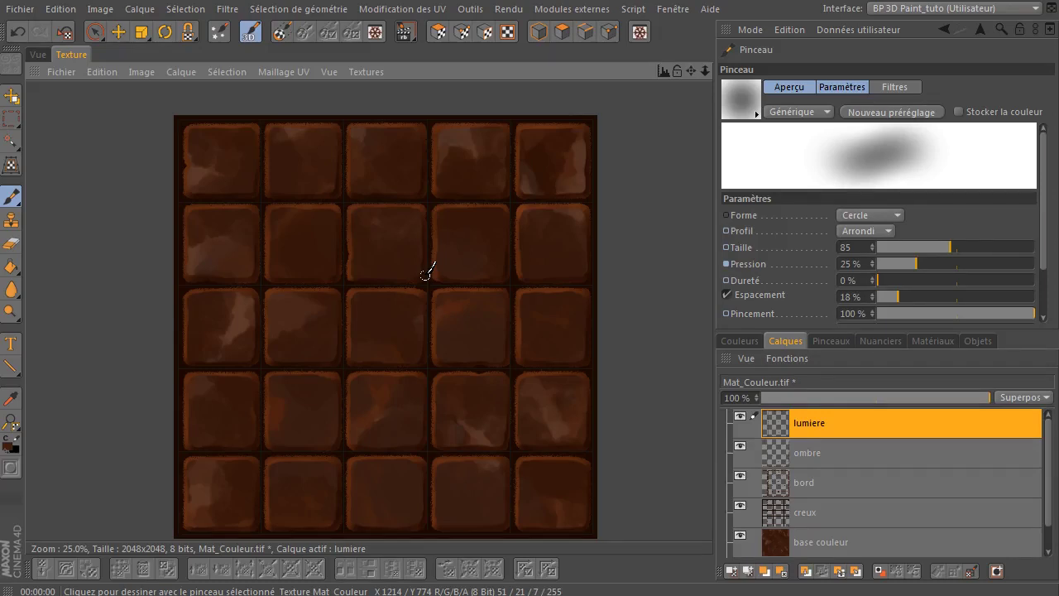
- Add layer 'ombre 2' above ombre in Produit blend mode and greatly enlarge the brush
{"action": "left_click", "coordinate": [851, 456]}
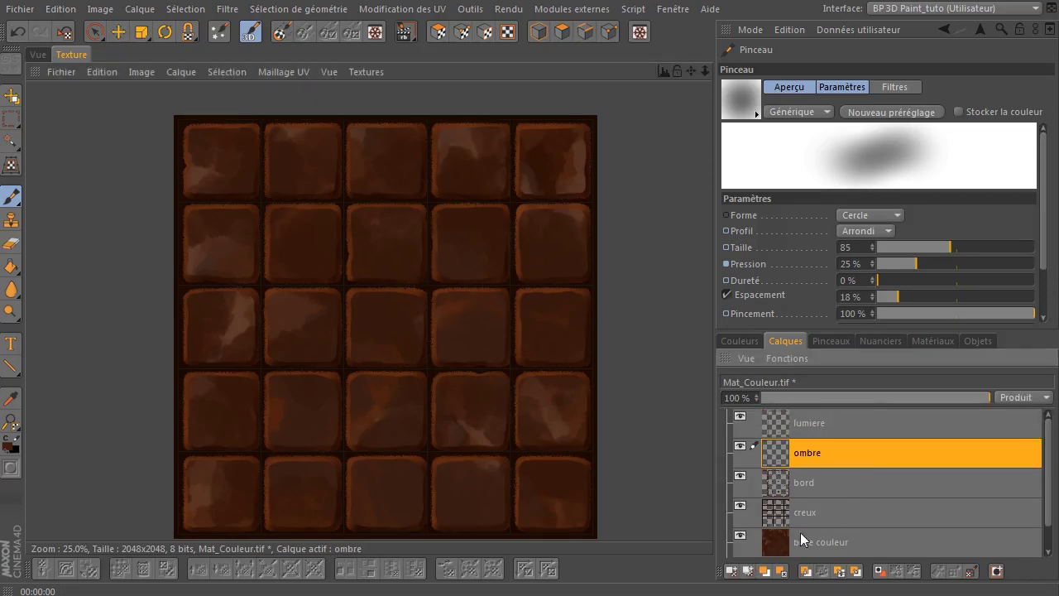
{"action": "left_click", "coordinate": [731, 571]}
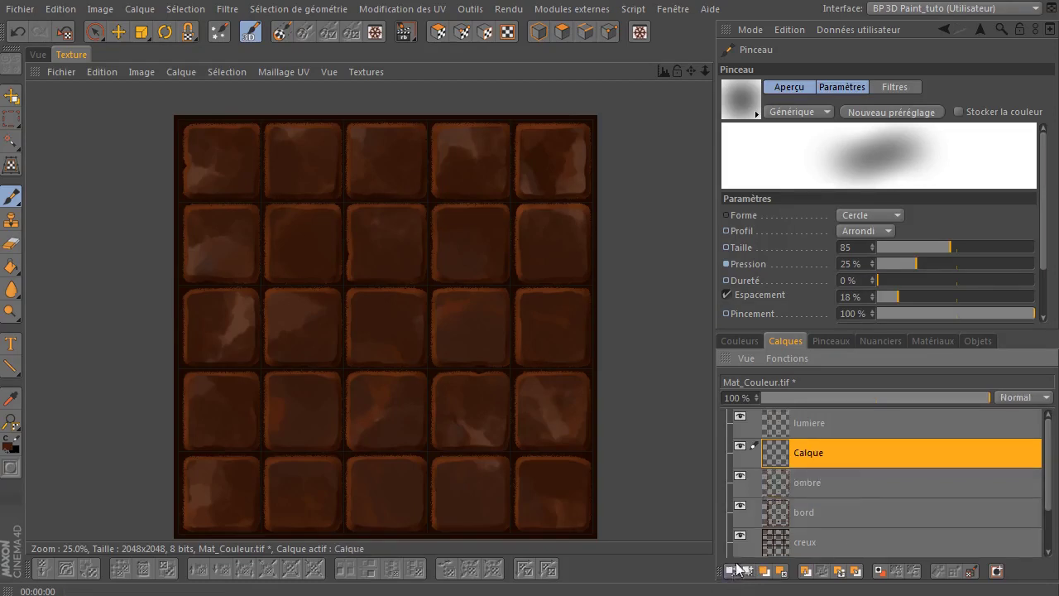
{"action": "double_click", "coordinate": [815, 449]}
{"action": "type", "text": "ombre"}
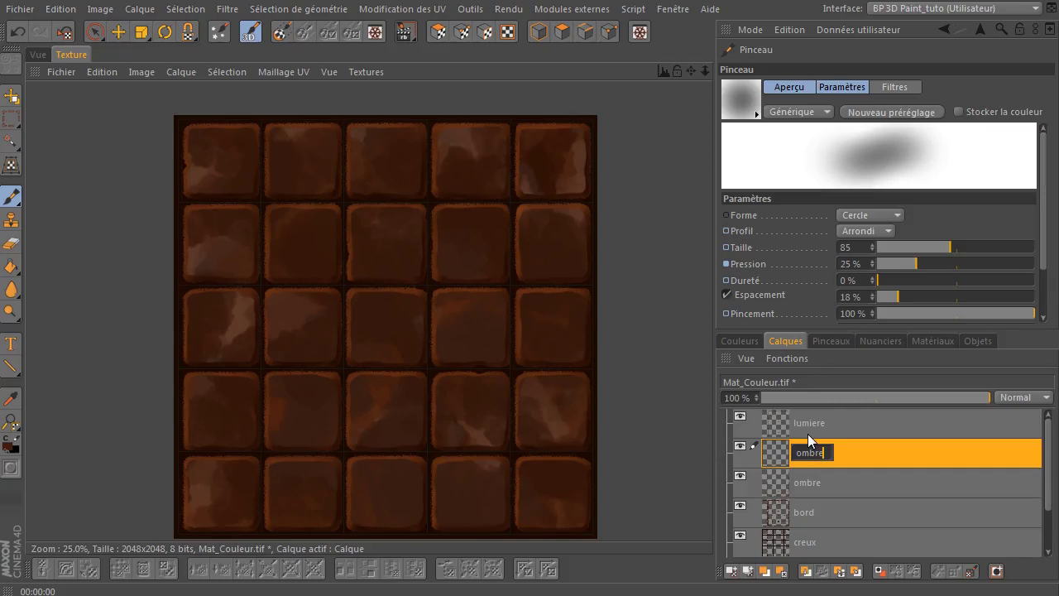
{"action": "type", "text": "2"}
{"action": "key", "text": "Return"}
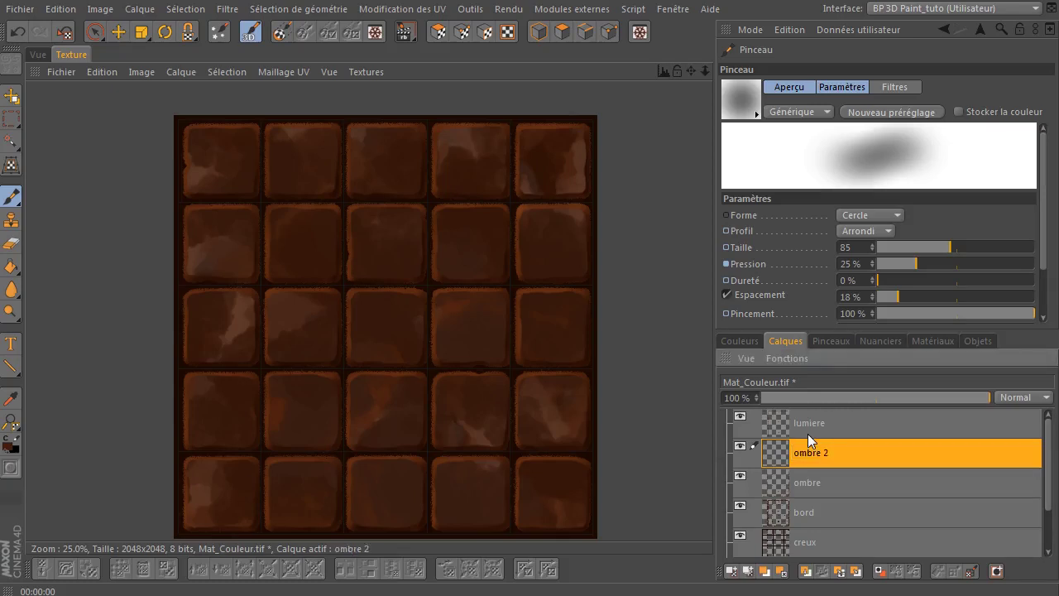
{"action": "left_click", "coordinate": [1005, 399]}
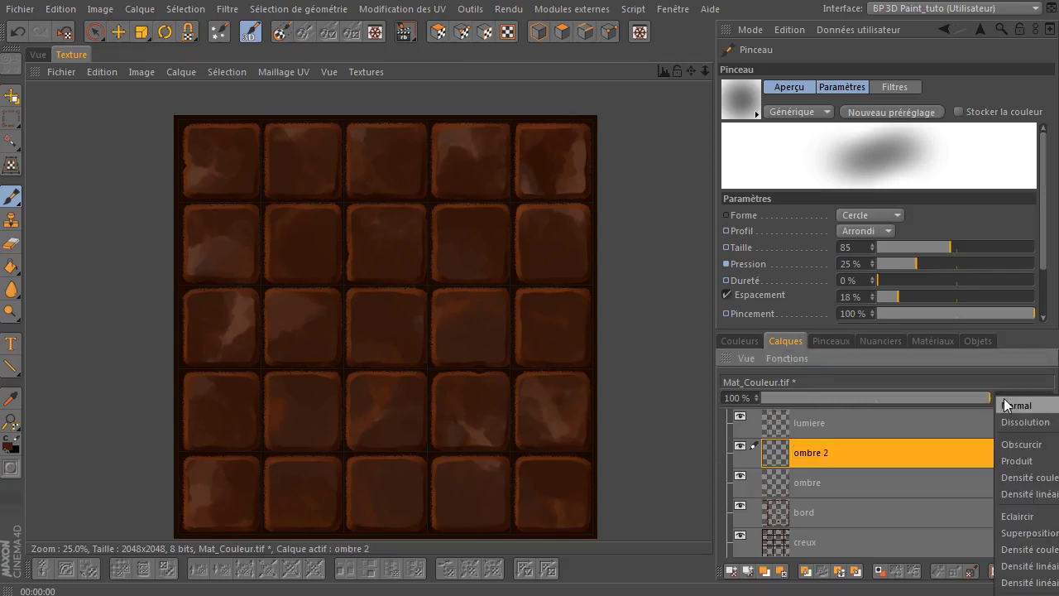
{"action": "left_click", "coordinate": [1048, 461]}
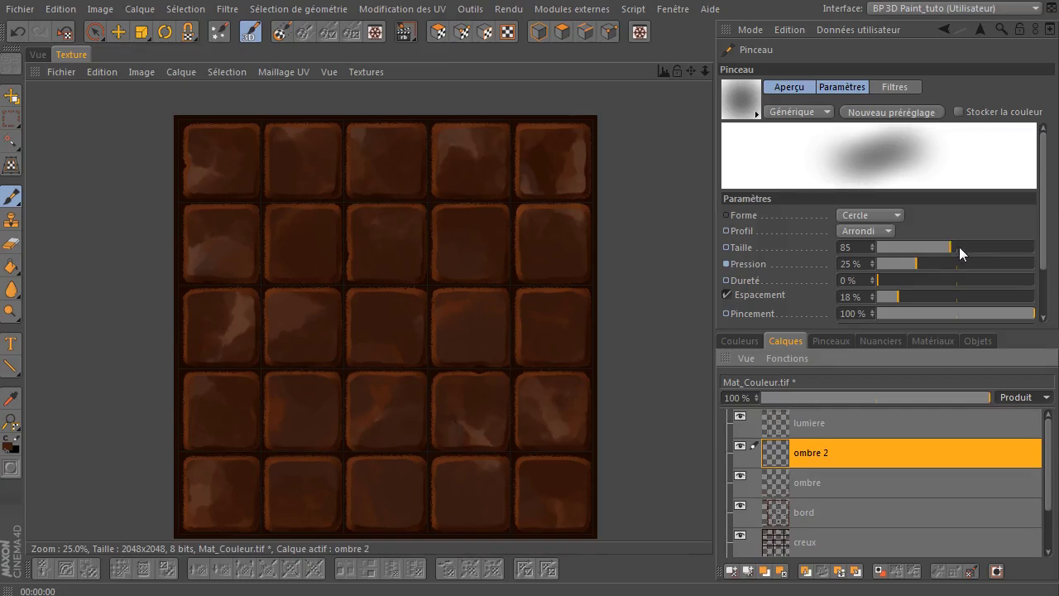
{"action": "left_click_drag", "start_coordinate": [959, 247], "coordinate": [995, 247]}
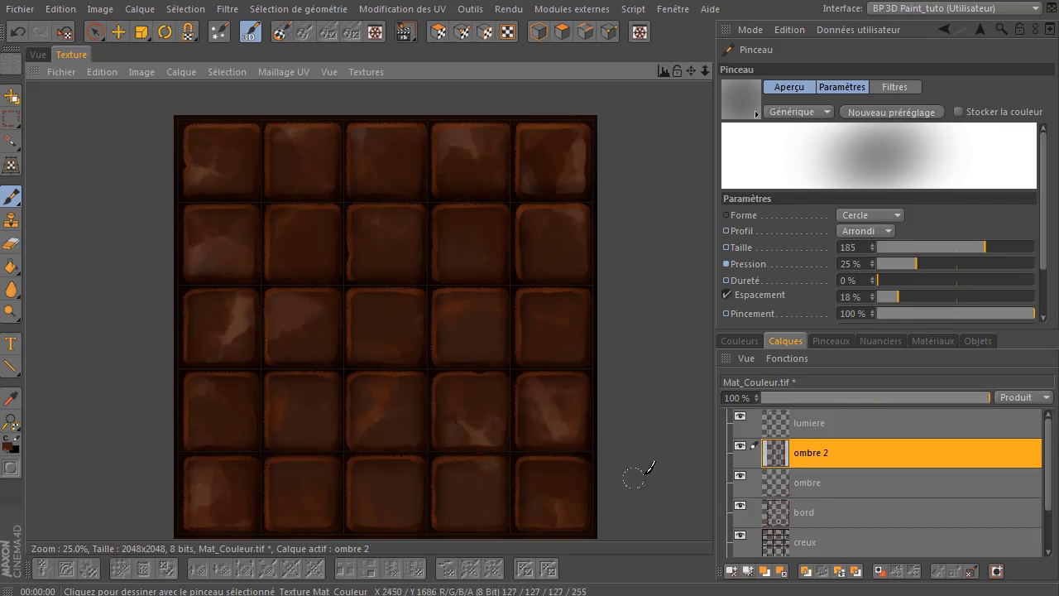
- Pan the Texture view upward to bring the texture's top edge into view
{"action": "left_click_drag", "start_coordinate": [692, 77], "coordinate": [691, 44]}
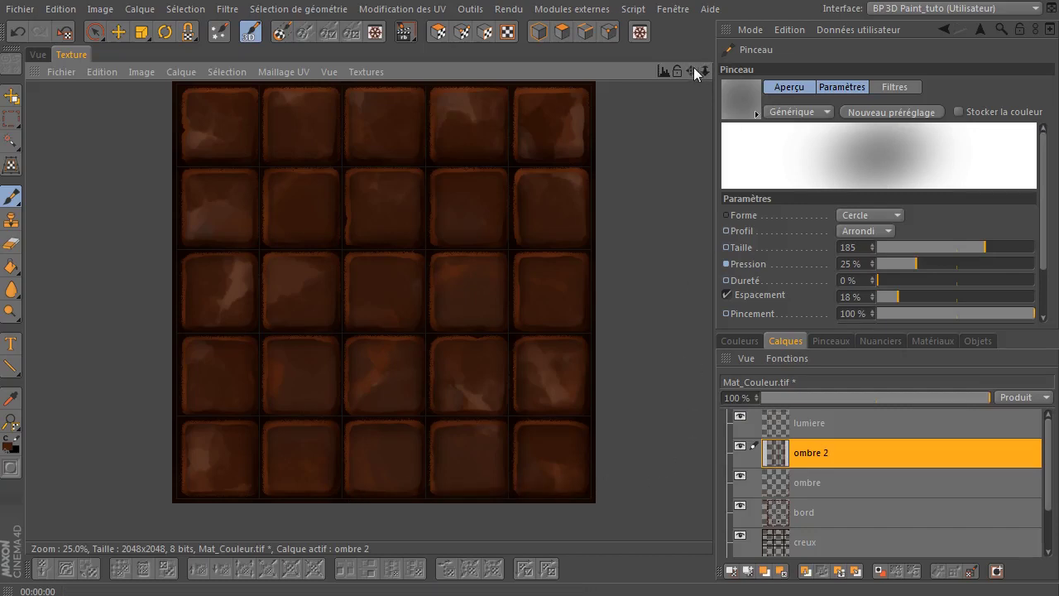
{"action": "left_click_drag", "start_coordinate": [693, 67], "coordinate": [718, 159]}
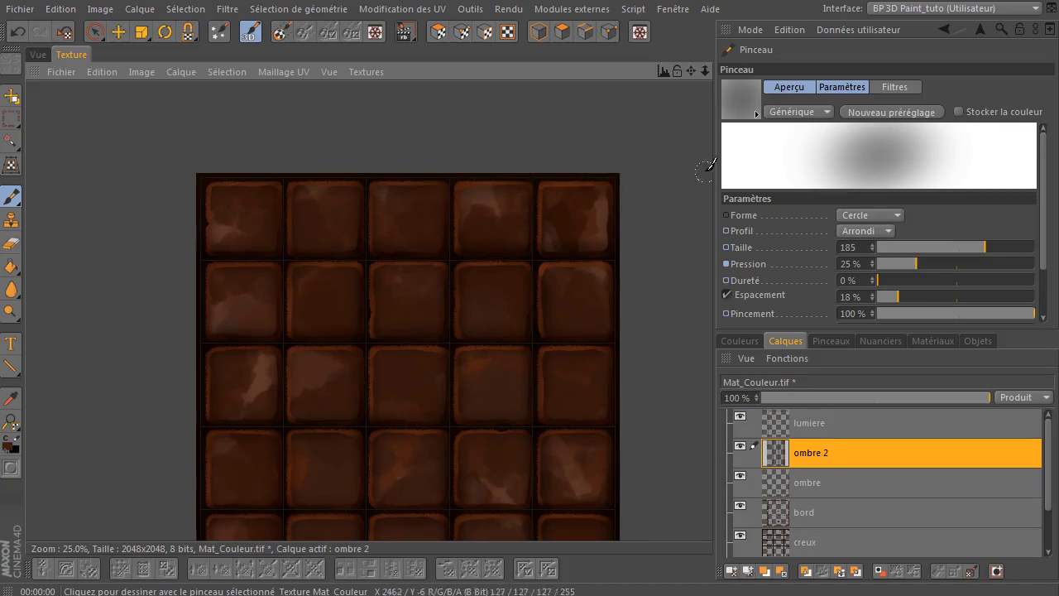
{"action": "scroll", "coordinate": [1048, 455], "scroll_direction": "down", "scroll_amount": 2}
{"action": "left_click", "coordinate": [740, 517]}
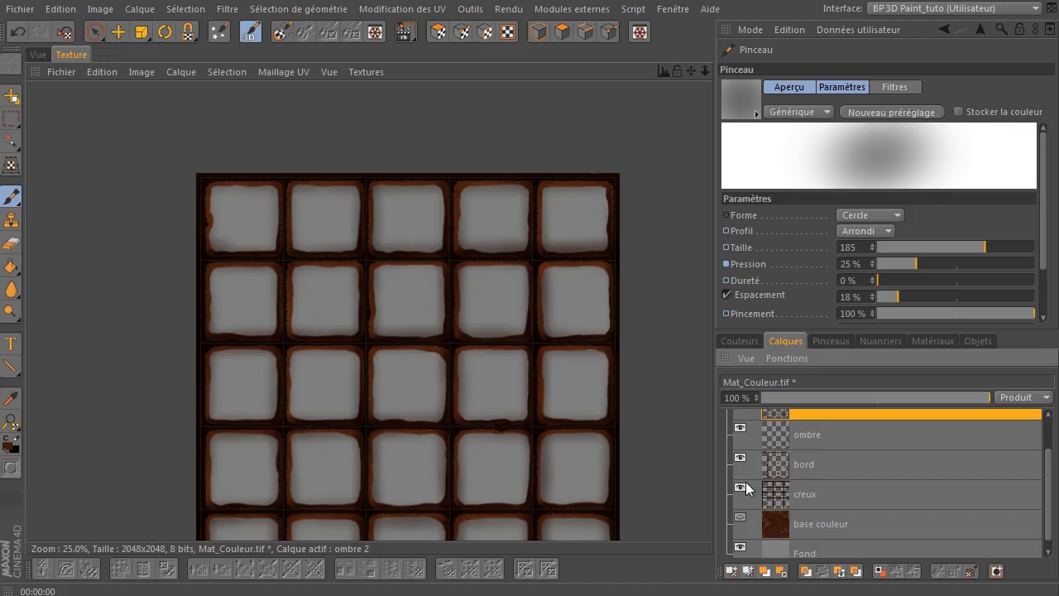
{"action": "left_click", "coordinate": [740, 427]}
{"action": "left_click", "coordinate": [739, 457]}
{"action": "left_click", "coordinate": [740, 487]}
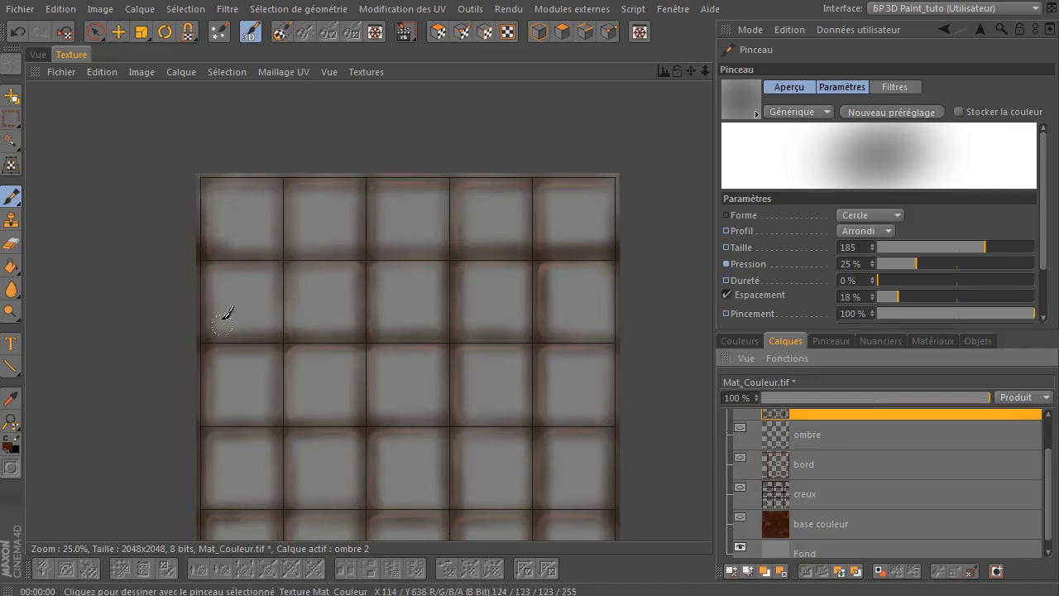
{"action": "left_click_drag", "start_coordinate": [691, 72], "coordinate": [686, 31]}
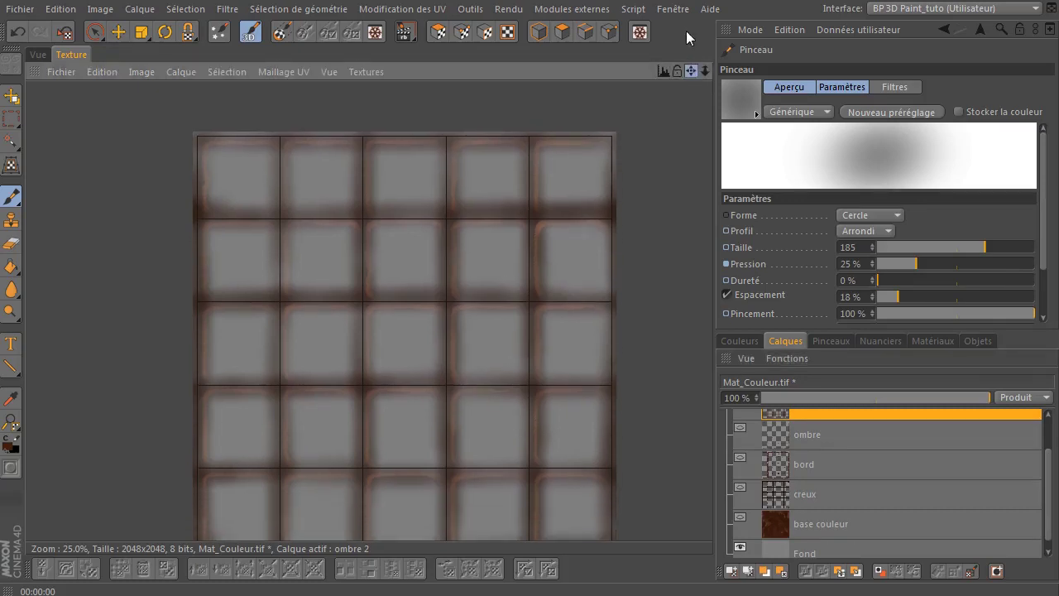
{"action": "scroll", "coordinate": [1026, 455], "scroll_direction": "up", "scroll_amount": 2}
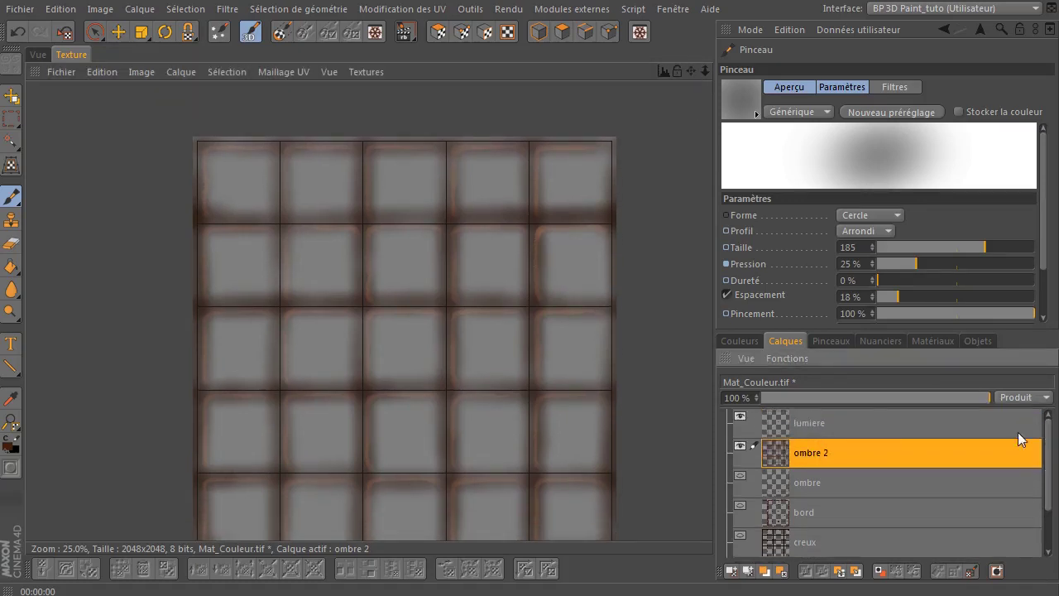
{"action": "left_click", "coordinate": [741, 444]}
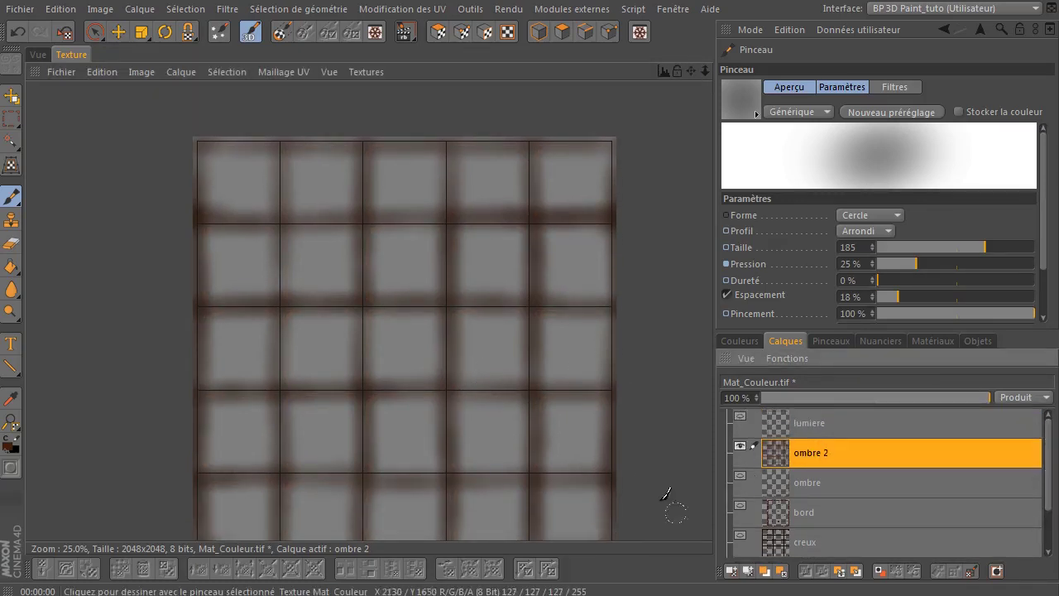
{"action": "left_click", "coordinate": [740, 416]}
{"action": "left_click", "coordinate": [740, 476]}
{"action": "left_click", "coordinate": [740, 505]}
{"action": "left_click", "coordinate": [740, 535]}
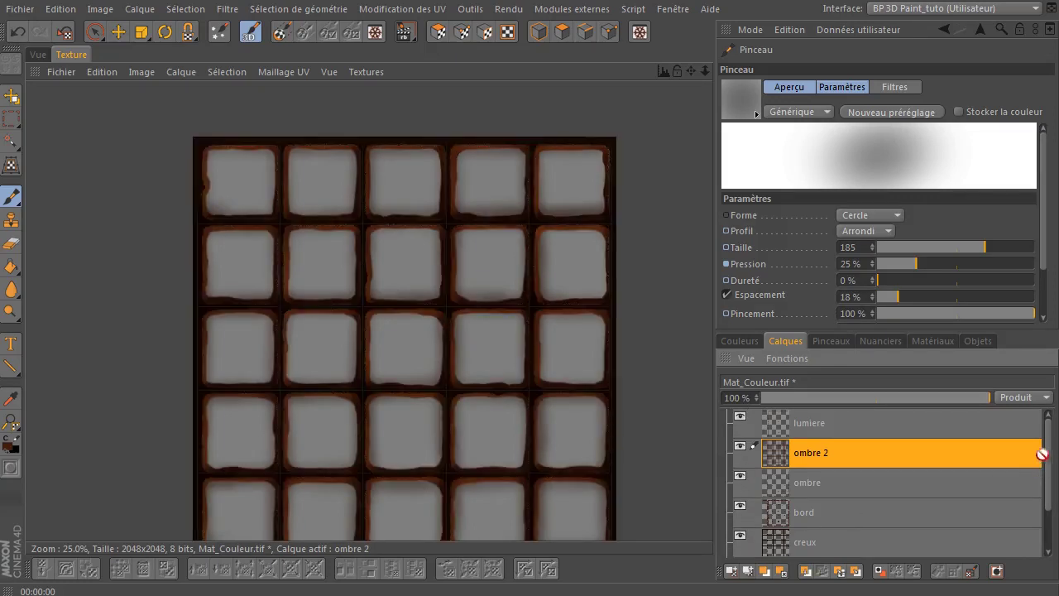
{"action": "scroll", "coordinate": [1049, 472], "scroll_direction": "down", "scroll_amount": 1}
{"action": "scroll", "coordinate": [1049, 470], "scroll_direction": "down", "scroll_amount": 3}
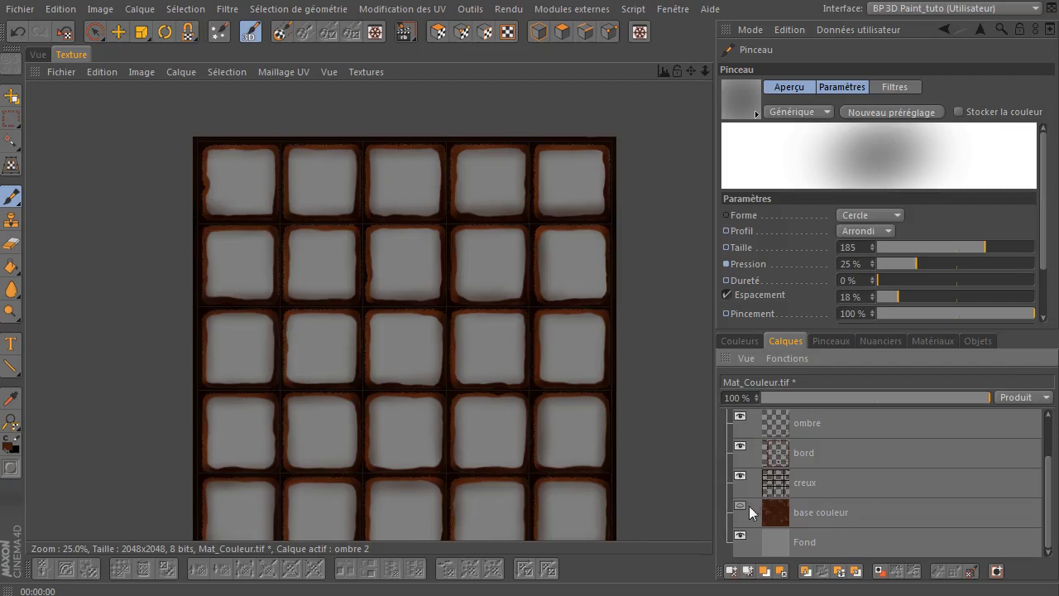
{"action": "left_click", "coordinate": [748, 506]}
{"action": "scroll", "coordinate": [1044, 487], "scroll_direction": "up", "scroll_amount": 3}
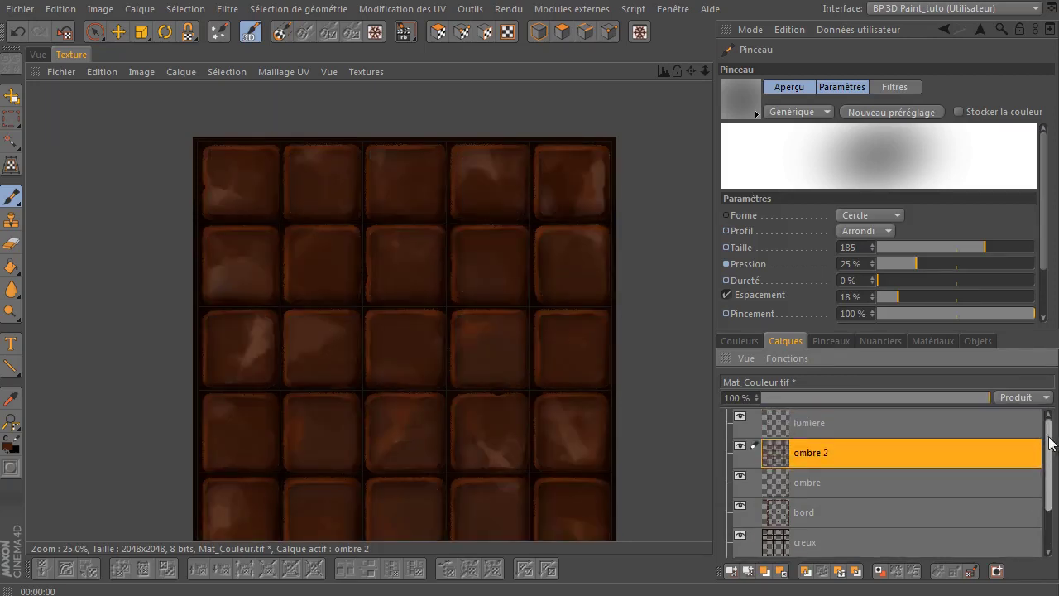
{"action": "left_click", "coordinate": [867, 414]}
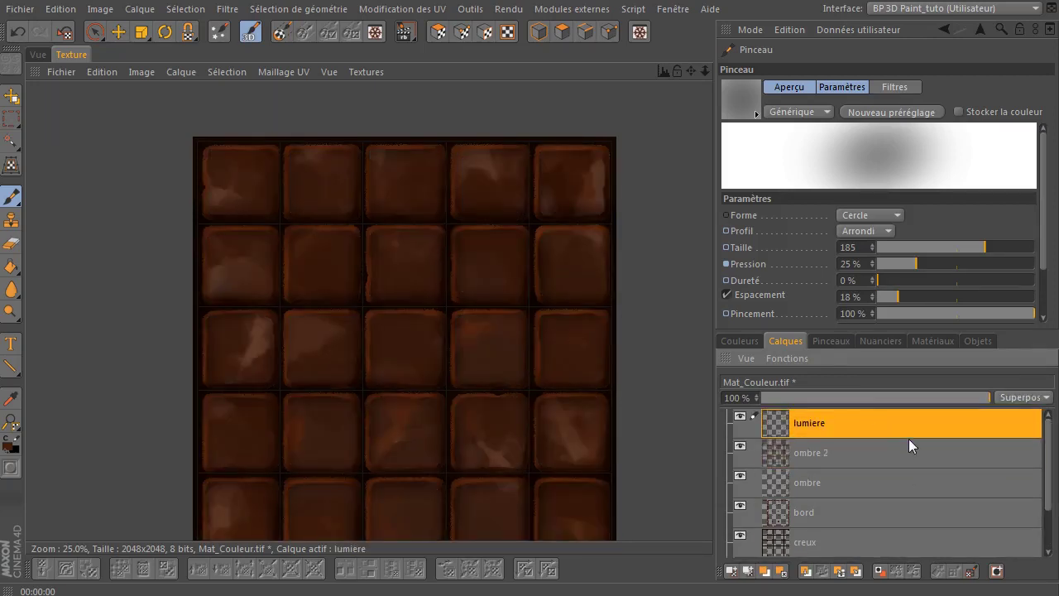
- Apply the first brush preset and set the brush Taille to 6
{"action": "mouse_move", "coordinate": [904, 247]}
{"action": "left_mouse_down"}
{"action": "mouse_move", "coordinate": [895, 251]}
{"action": "mouse_move", "coordinate": [936, 264]}
{"action": "left_mouse_up"}
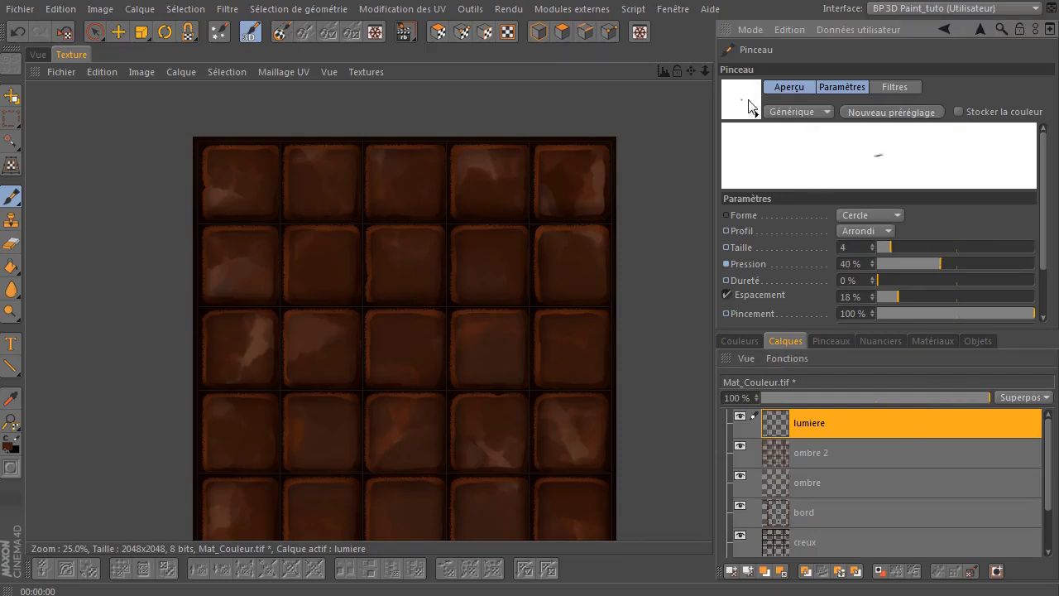
{"action": "left_click", "coordinate": [753, 110]}
{"action": "left_click", "coordinate": [784, 116]}
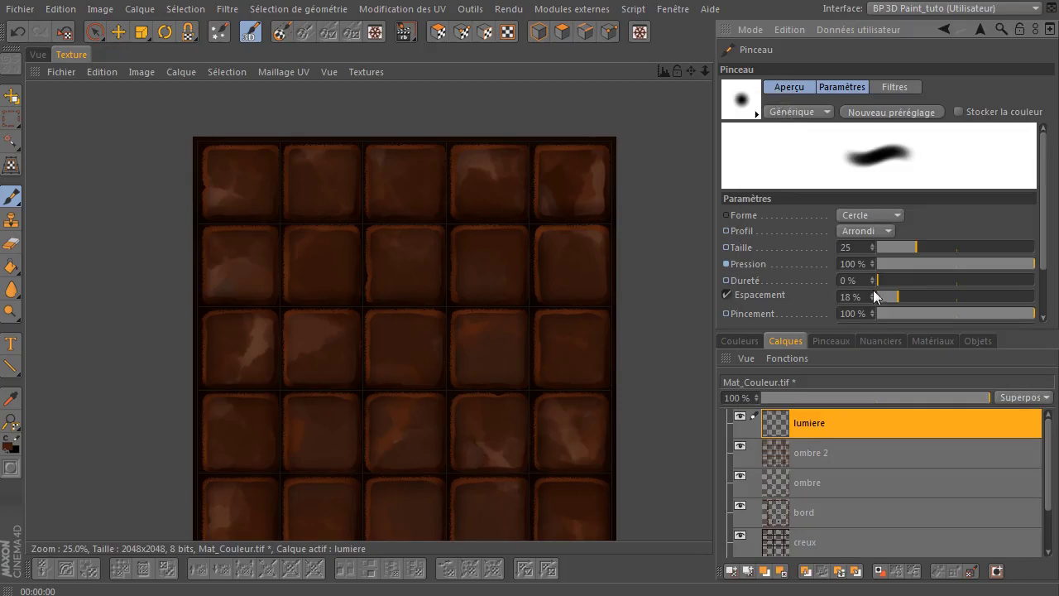
{"action": "left_click_drag", "start_coordinate": [913, 247], "coordinate": [895, 247]}
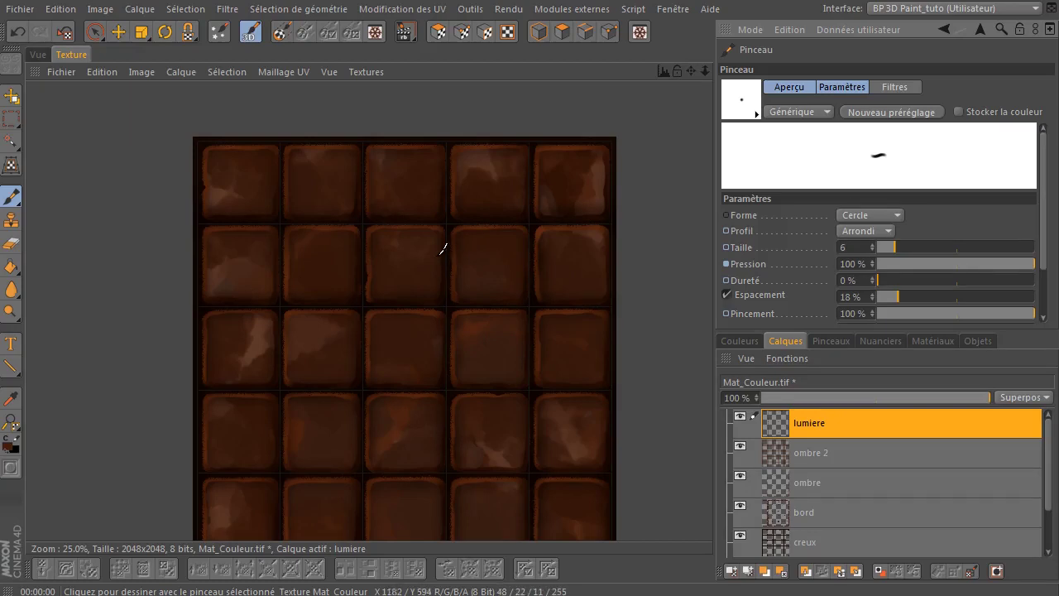
- Zoom into the top-left tile and add a new layer to Mat_Couleur.tif
{"action": "scroll", "coordinate": [220, 168], "scroll_direction": "up", "scroll_amount": 1}
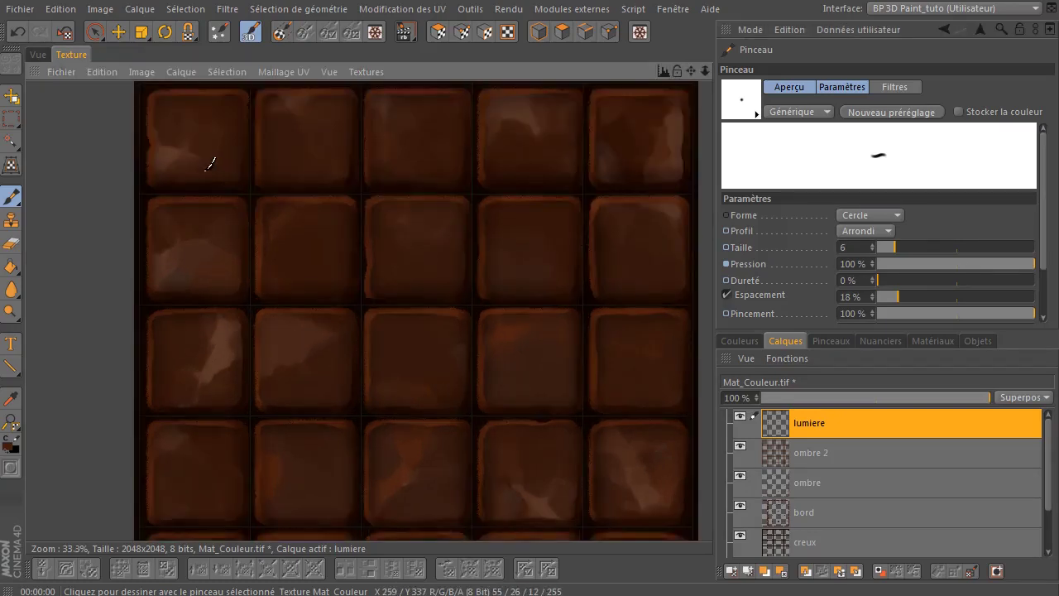
{"action": "scroll", "coordinate": [215, 163], "scroll_direction": "up", "scroll_amount": 1}
{"action": "left_click_drag", "start_coordinate": [690, 65], "coordinate": [751, 379]}
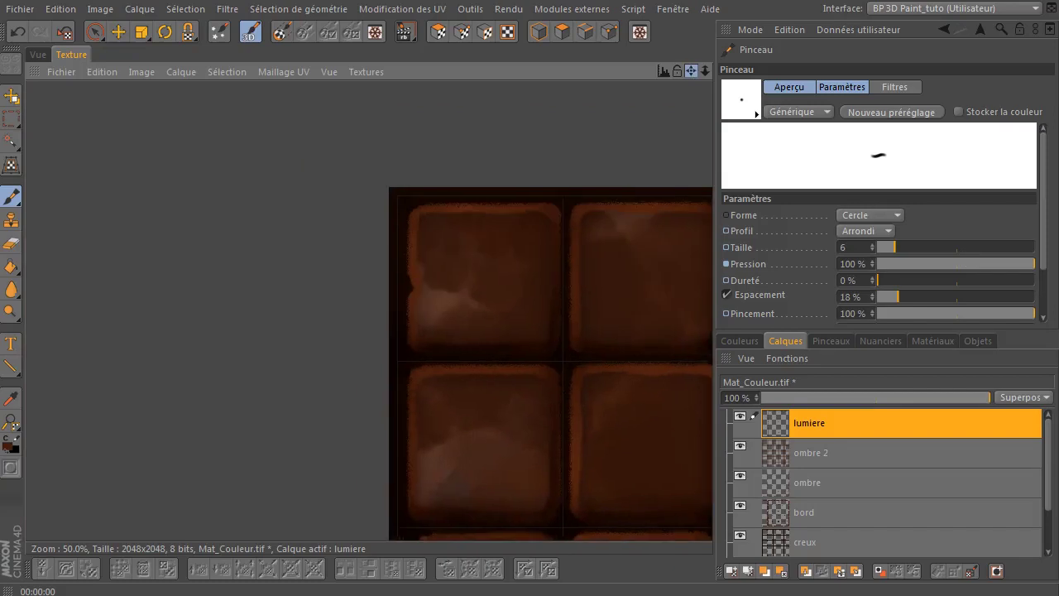
{"action": "scroll", "coordinate": [351, 249], "scroll_direction": "up", "scroll_amount": 1}
{"action": "scroll", "coordinate": [351, 249], "scroll_direction": "up", "scroll_amount": 1}
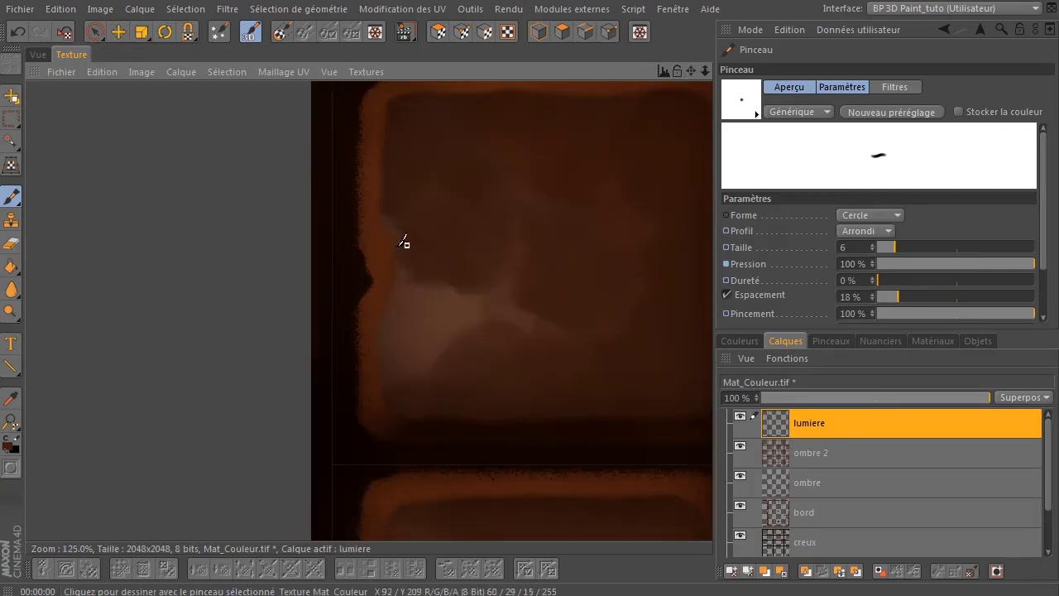
{"action": "left_click_drag", "start_coordinate": [692, 71], "coordinate": [550, 123]}
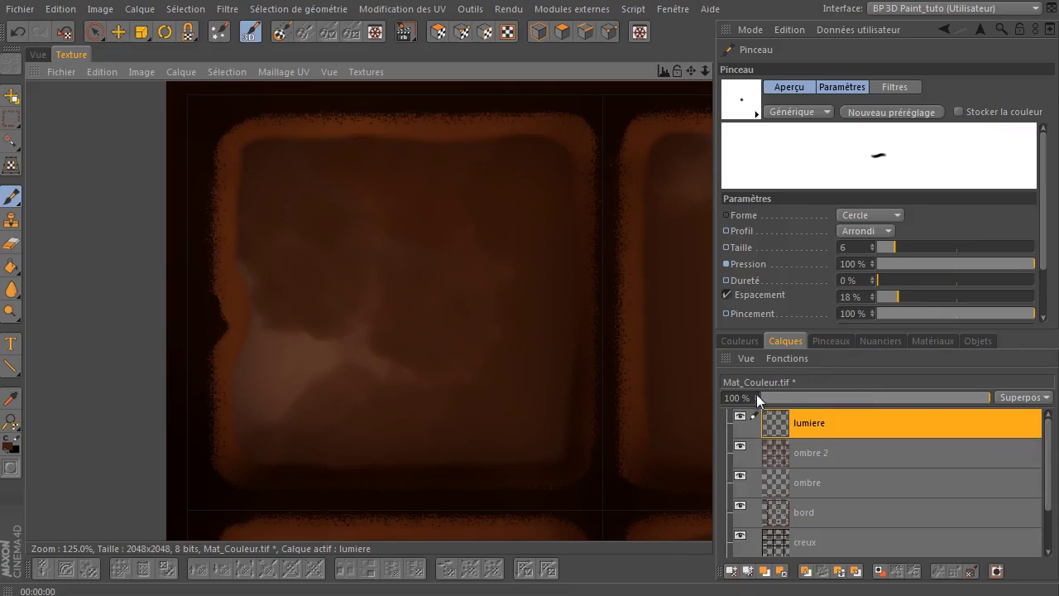
{"action": "left_click", "coordinate": [731, 571]}
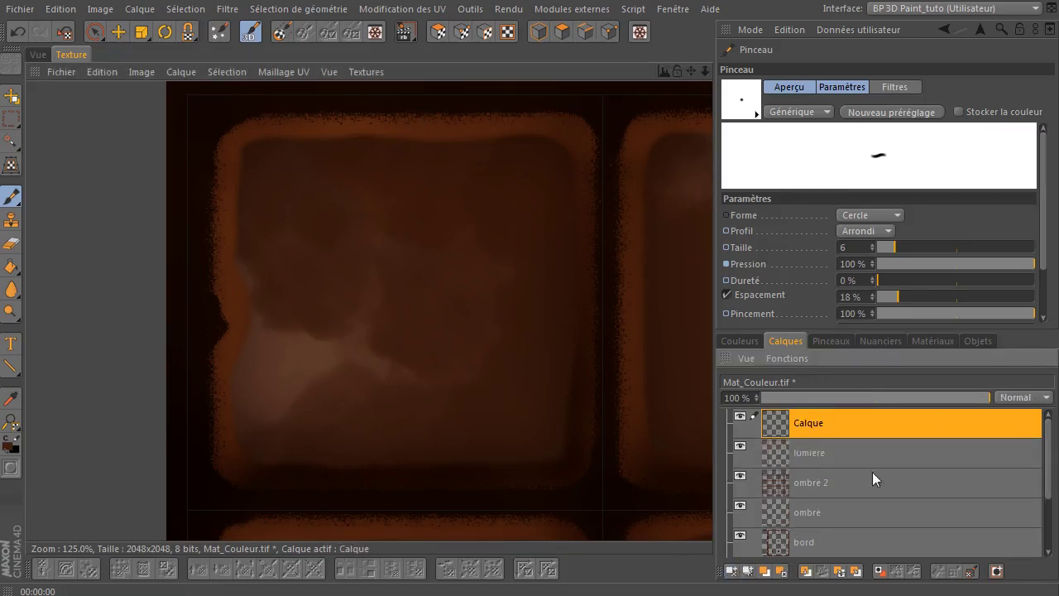
- Name the new layer 'lumiere details' in Superposition mode, then test and undo a stroke
{"action": "double_click", "coordinate": [826, 423]}
{"action": "type", "text": "lu"}
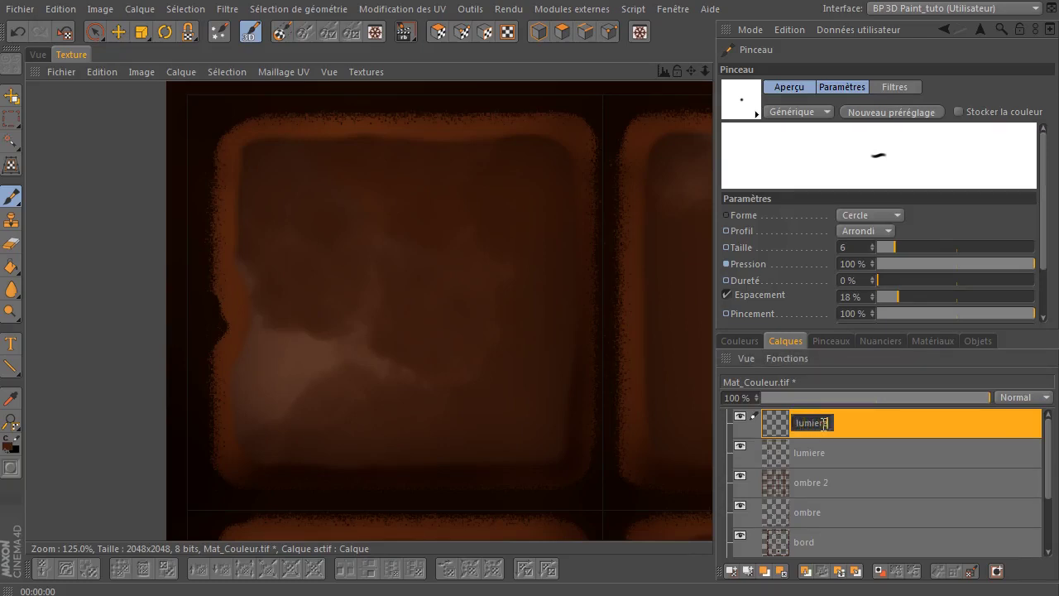
{"action": "type", "text": " etails"}
{"action": "key", "text": "Return"}
{"action": "left_click", "coordinate": [1002, 399]}
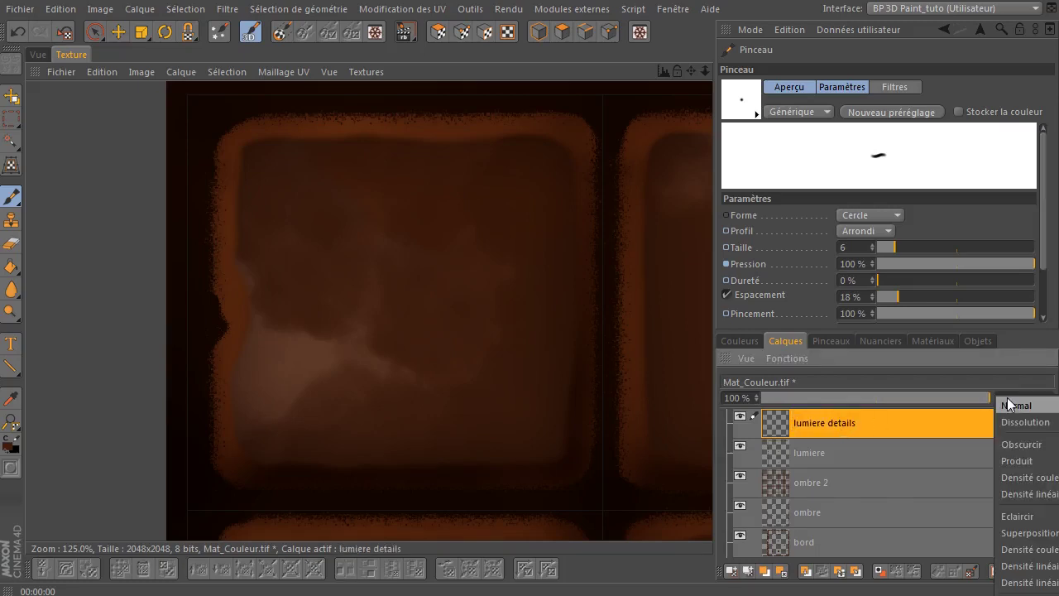
{"action": "left_click", "coordinate": [1041, 534]}
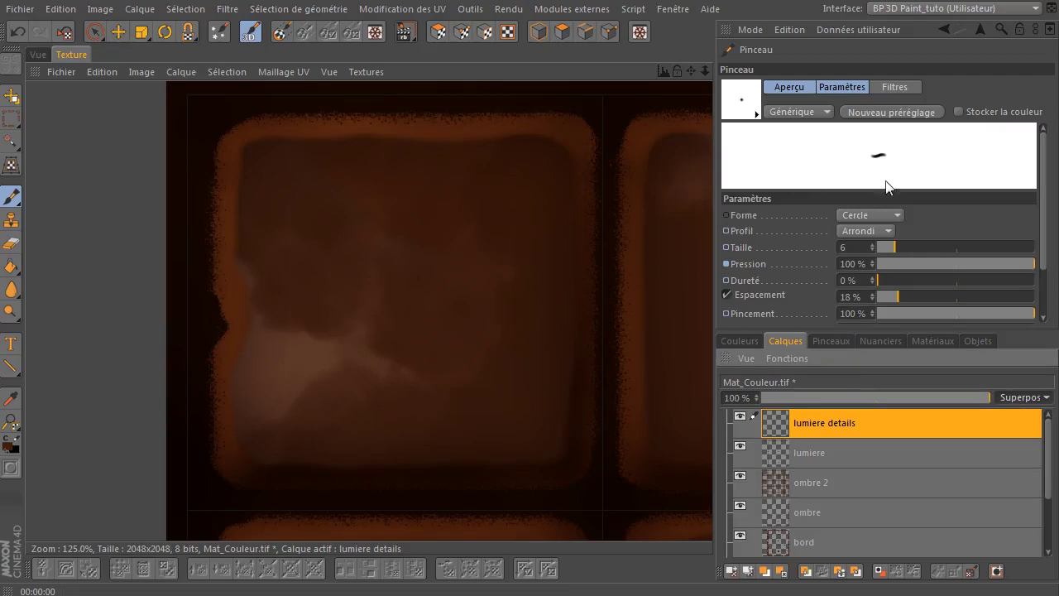
{"action": "mouse_move", "coordinate": [308, 266]}
{"action": "left_mouse_down"}
{"action": "mouse_move", "coordinate": [449, 203]}
{"action": "mouse_move", "coordinate": [534, 185]}
{"action": "left_mouse_up"}
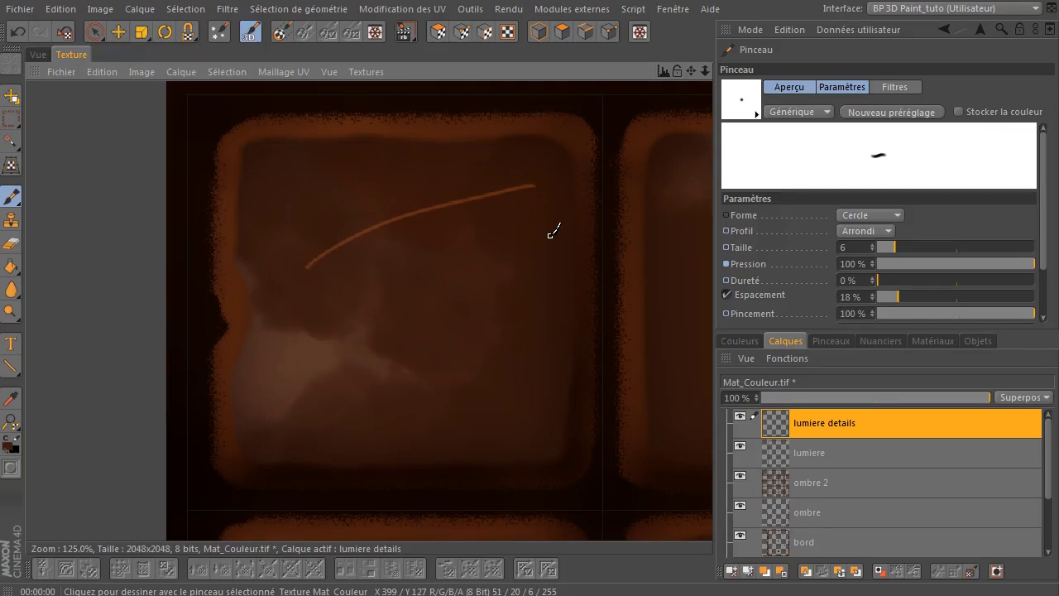
{"action": "key", "text": "ctrl+z"}
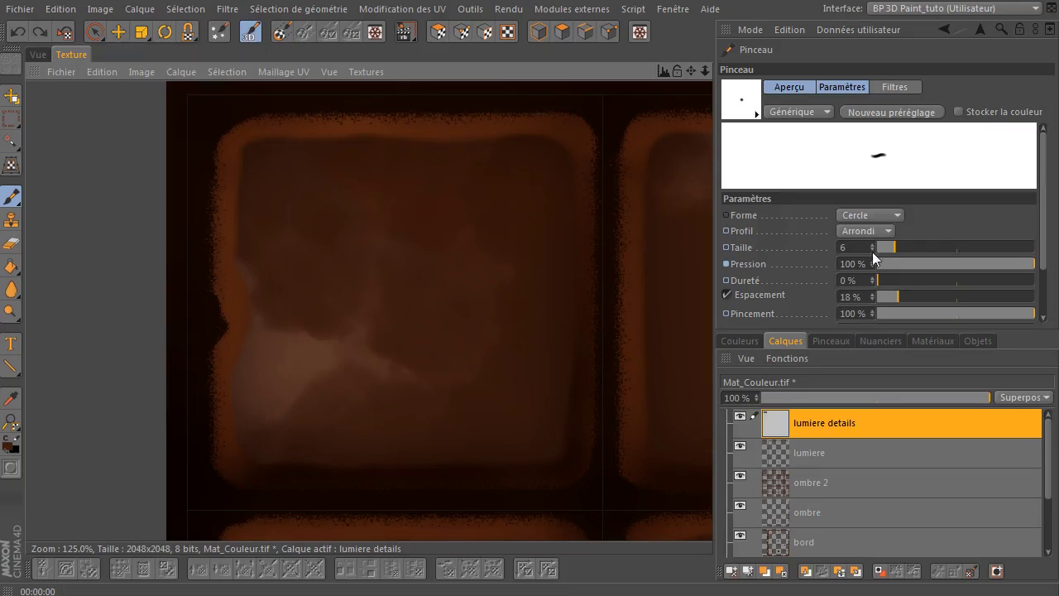
- Set brush Taille to 3, test and undo a line, and zoom in slightly
{"action": "left_click", "coordinate": [872, 249]}
{"action": "left_click", "coordinate": [873, 248]}
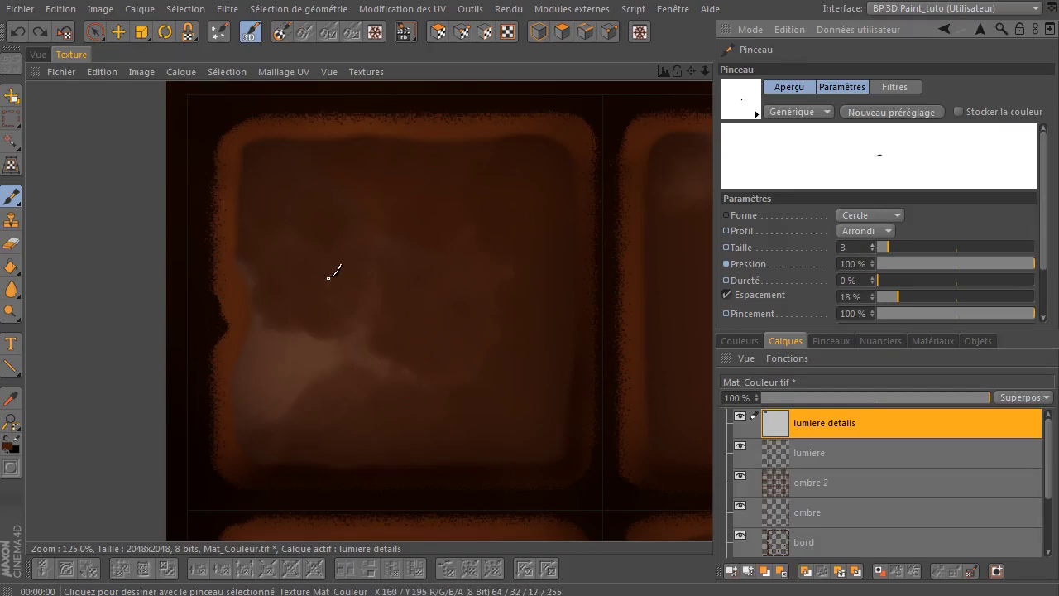
{"action": "left_click_drag", "start_coordinate": [356, 263], "coordinate": [488, 211]}
{"action": "key", "text": "ctrl+z"}
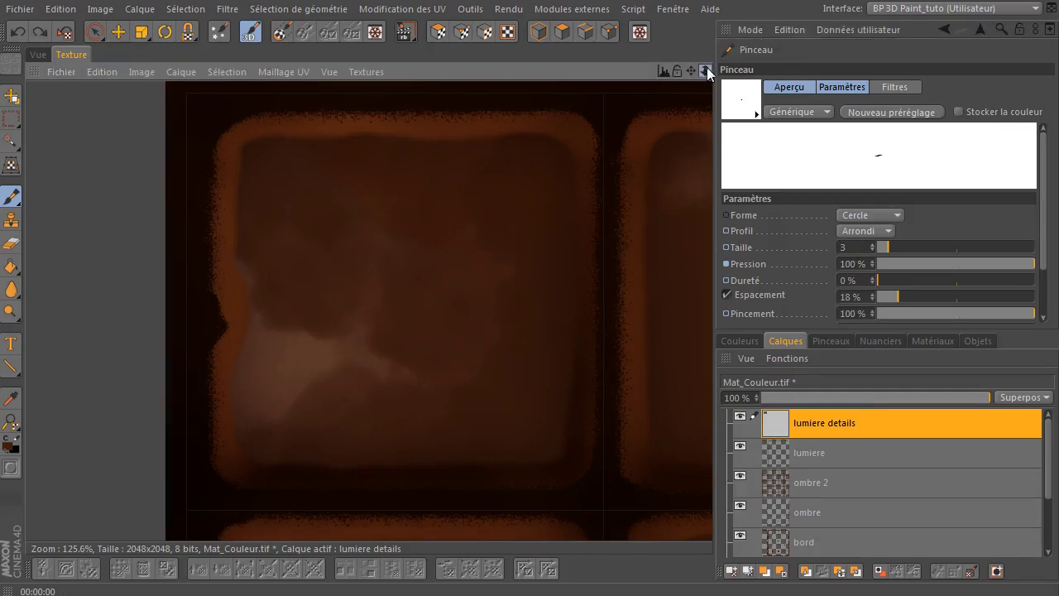
{"action": "left_click_drag", "start_coordinate": [707, 68], "coordinate": [784, 41]}
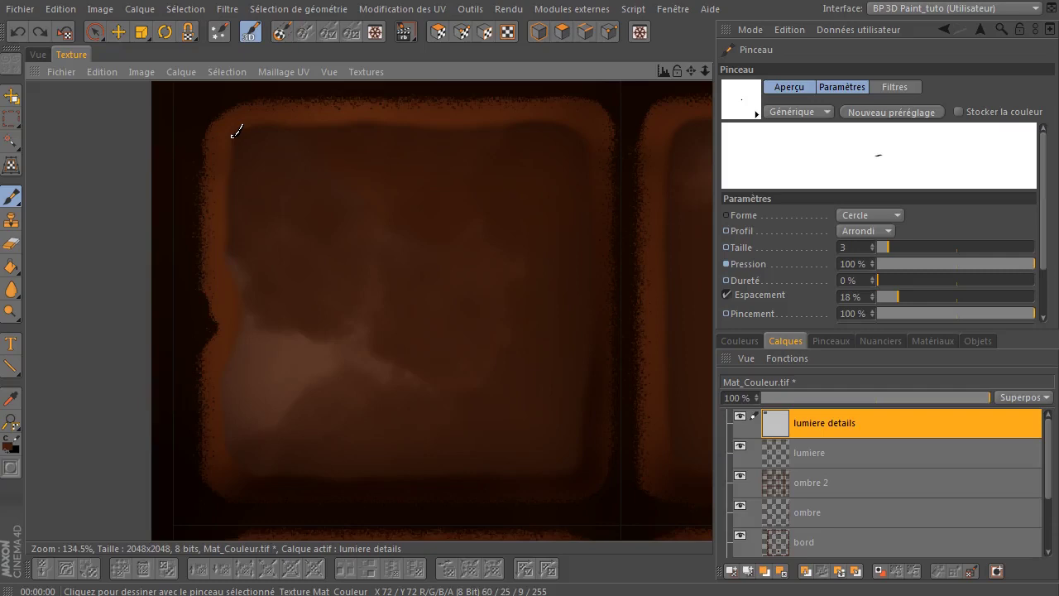
{"action": "key", "text": "ctrl+z"}
- Trace thin light lines along the tile's top, right and bottom inner edges
{"action": "left_click_drag", "start_coordinate": [259, 120], "coordinate": [580, 122]}
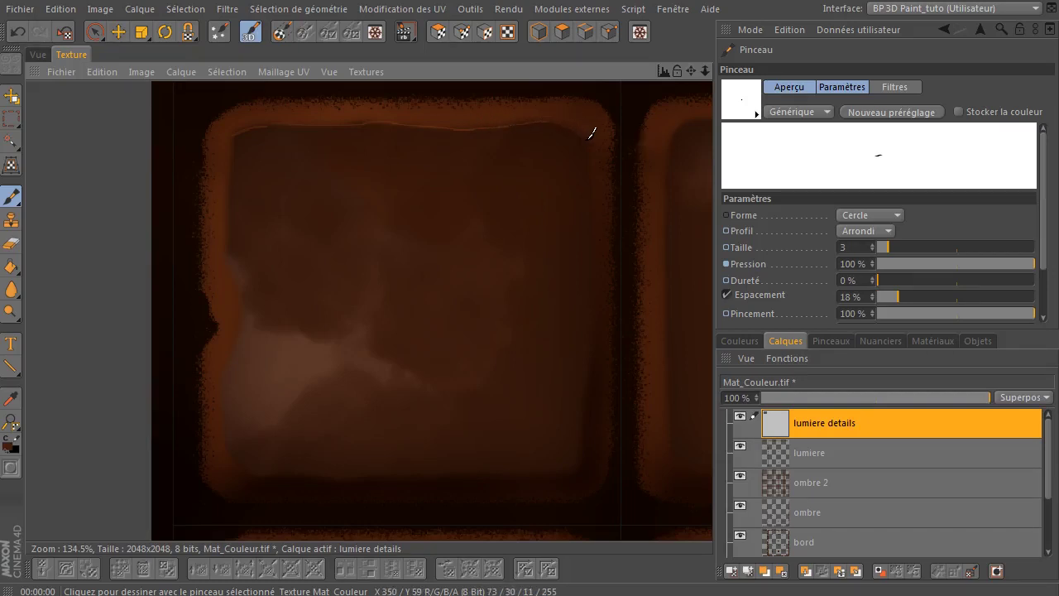
{"action": "left_click_drag", "start_coordinate": [590, 144], "coordinate": [589, 176]}
{"action": "left_click_drag", "start_coordinate": [592, 214], "coordinate": [595, 265]}
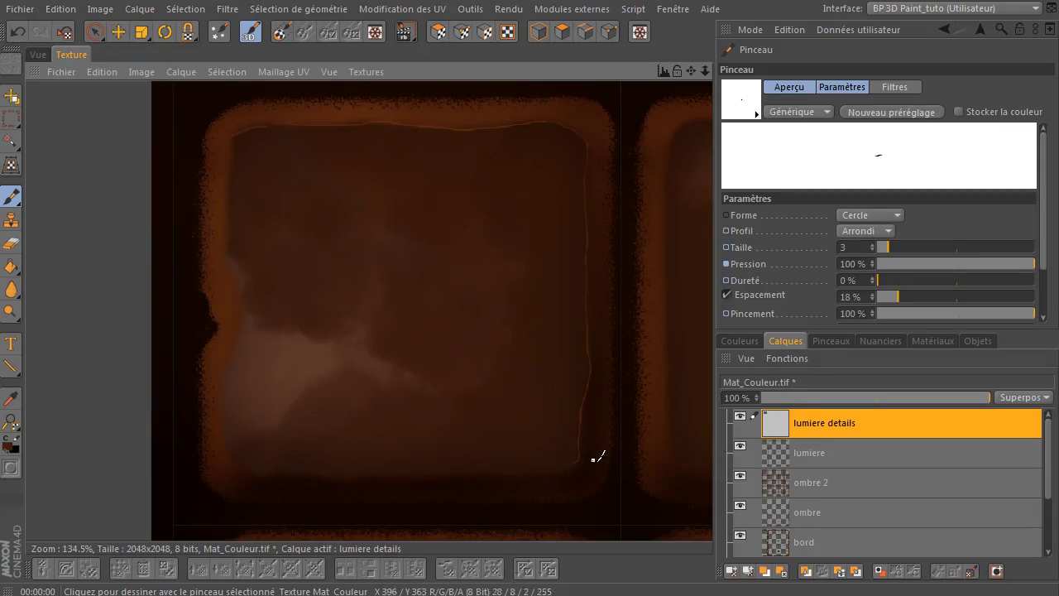
{"action": "left_click_drag", "start_coordinate": [577, 449], "coordinate": [574, 463]}
{"action": "left_click_drag", "start_coordinate": [327, 466], "coordinate": [288, 466]}
- Paint a thin crack at the top of the neighbouring tile
{"action": "left_click_drag", "start_coordinate": [692, 71], "coordinate": [354, 71]}
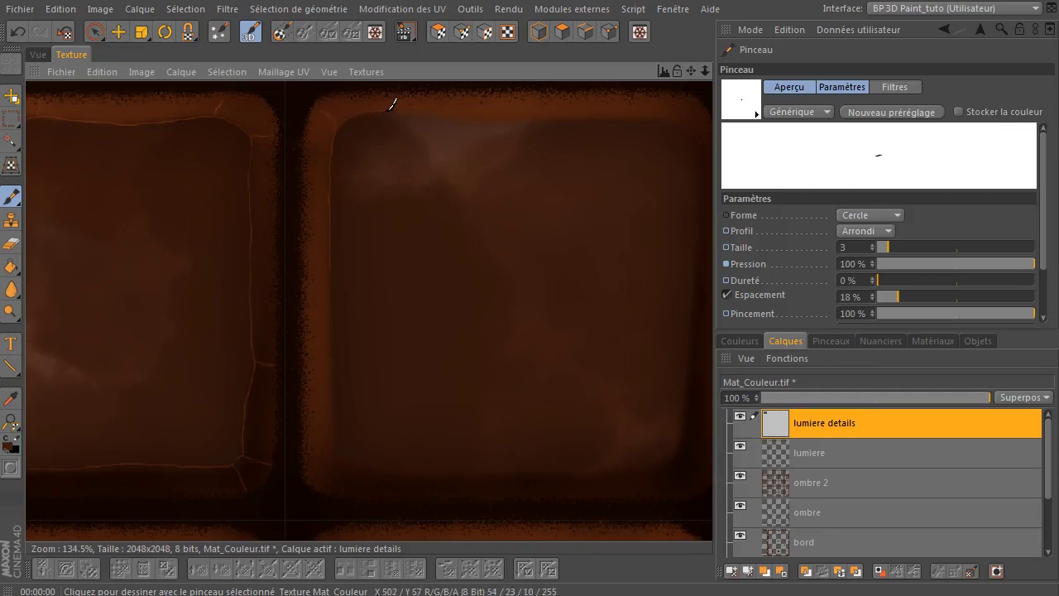
{"action": "left_click_drag", "start_coordinate": [425, 138], "coordinate": [496, 133]}
{"action": "middle_click_drag", "start_coordinate": [701, 94], "coordinate": [531, 86]}
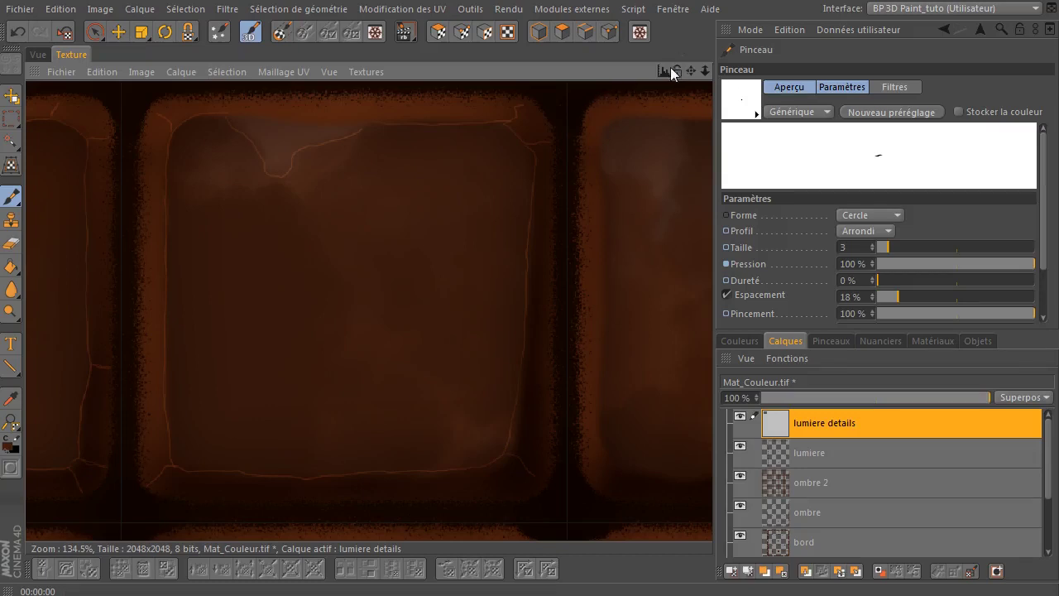
- Trace thin light lines along the tile's top edge, top-right corner and bottom edge
{"action": "left_click_drag", "start_coordinate": [698, 68], "coordinate": [327, 69]}
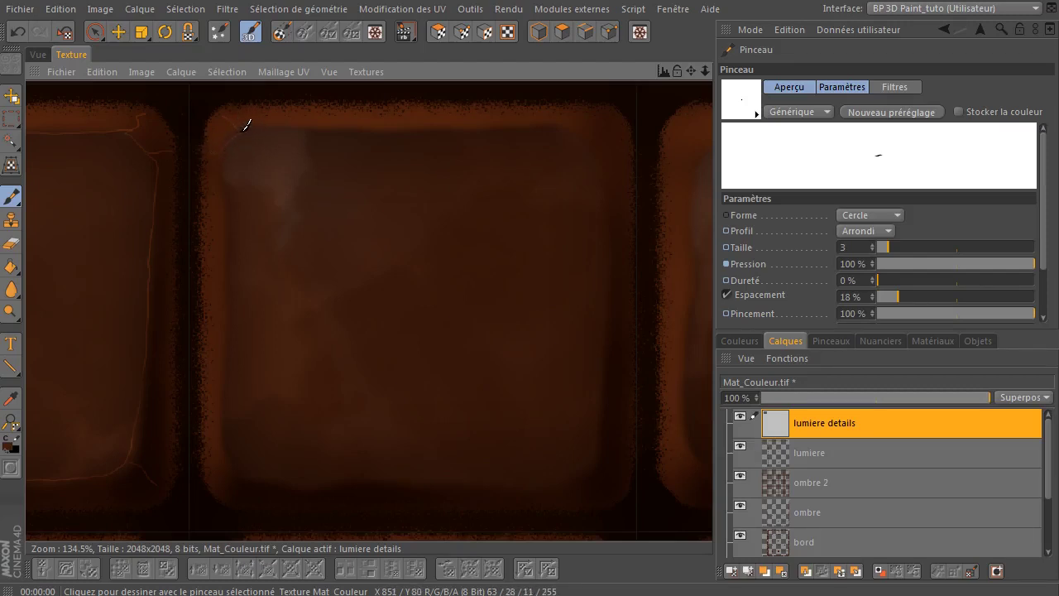
{"action": "left_click_drag", "start_coordinate": [341, 120], "coordinate": [580, 121]}
{"action": "left_click_drag", "start_coordinate": [567, 118], "coordinate": [601, 153]}
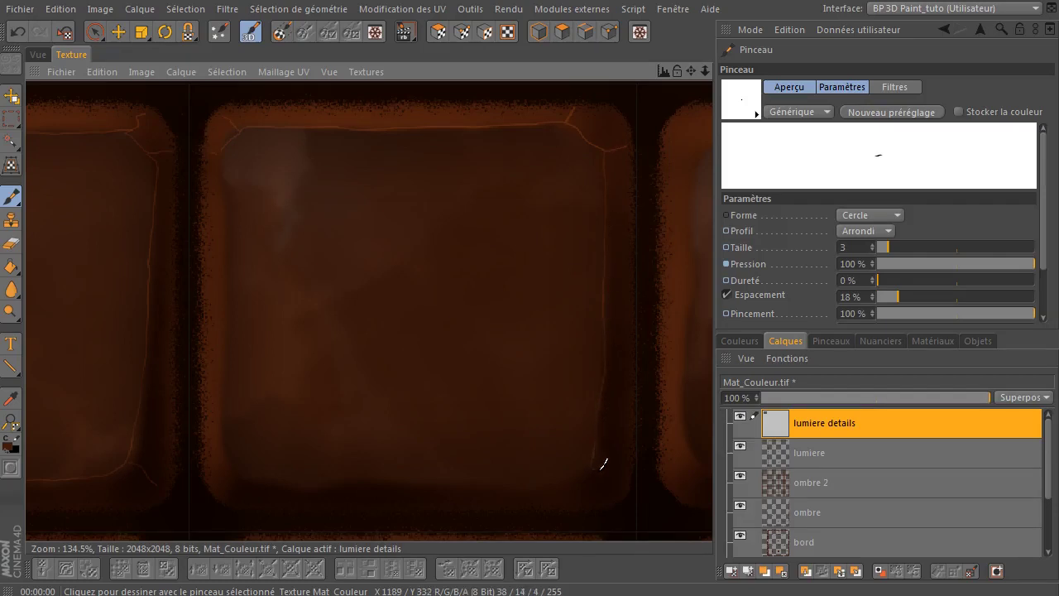
{"action": "left_click_drag", "start_coordinate": [617, 483], "coordinate": [588, 462]}
{"action": "left_click_drag", "start_coordinate": [474, 478], "coordinate": [375, 471]}
{"action": "left_click_drag", "start_coordinate": [234, 484], "coordinate": [217, 495]}
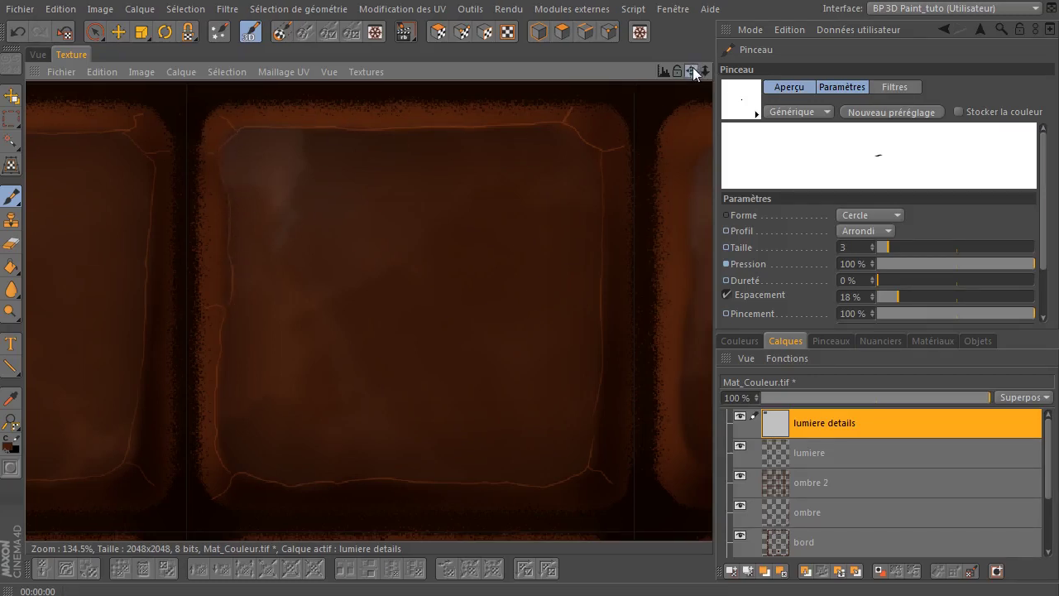
- On the next tile, paint a crack down its upper area branching down-left
{"action": "left_click_drag", "start_coordinate": [692, 70], "coordinate": [420, 118]}
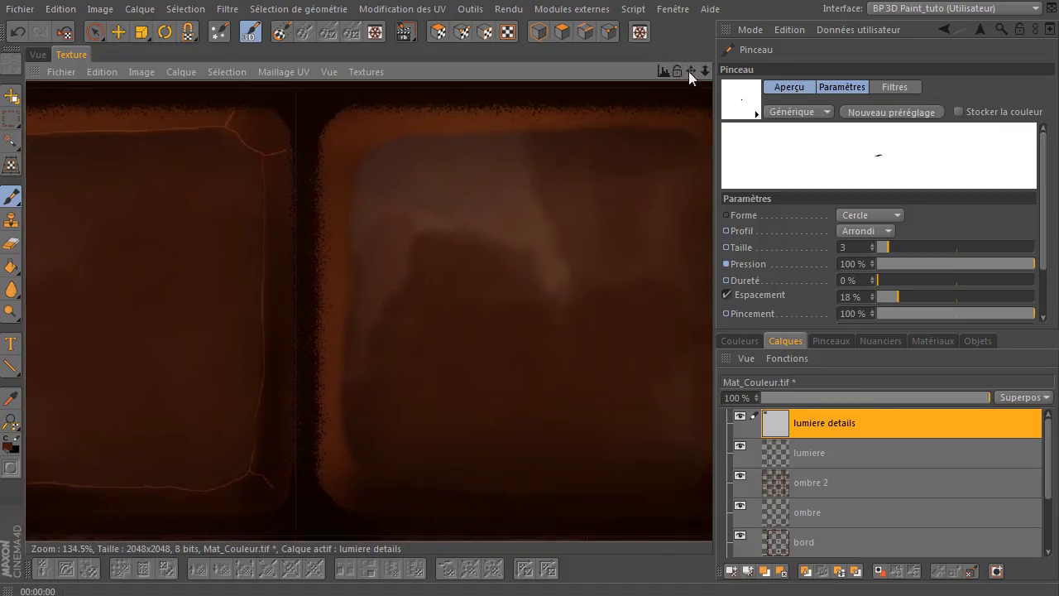
{"action": "left_click_drag", "start_coordinate": [691, 71], "coordinate": [607, 54]}
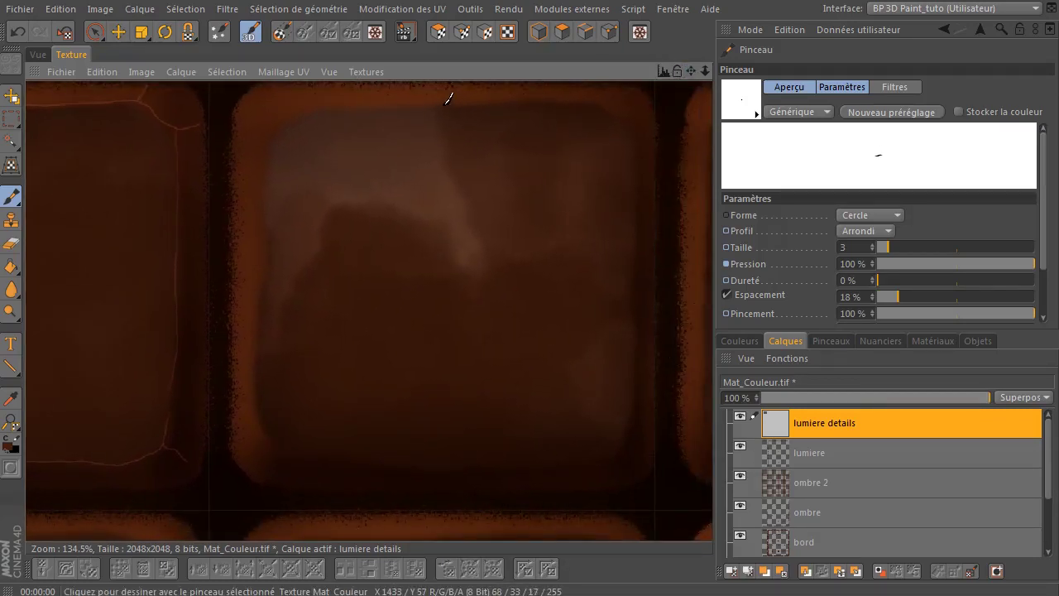
{"action": "left_click_drag", "start_coordinate": [451, 162], "coordinate": [477, 253]}
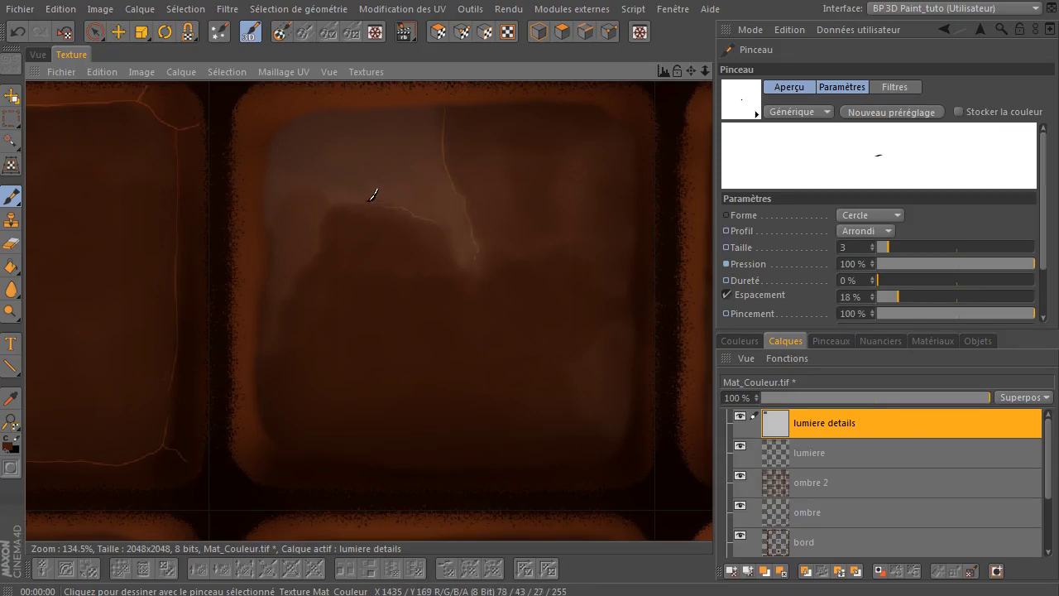
{"action": "left_click_drag", "start_coordinate": [327, 215], "coordinate": [314, 260]}
{"action": "left_click_drag", "start_coordinate": [278, 338], "coordinate": [253, 357]}
- Add light lines along that tile's top edge and right corner, undoing a stray curve
{"action": "left_click_drag", "start_coordinate": [448, 106], "coordinate": [588, 101]}
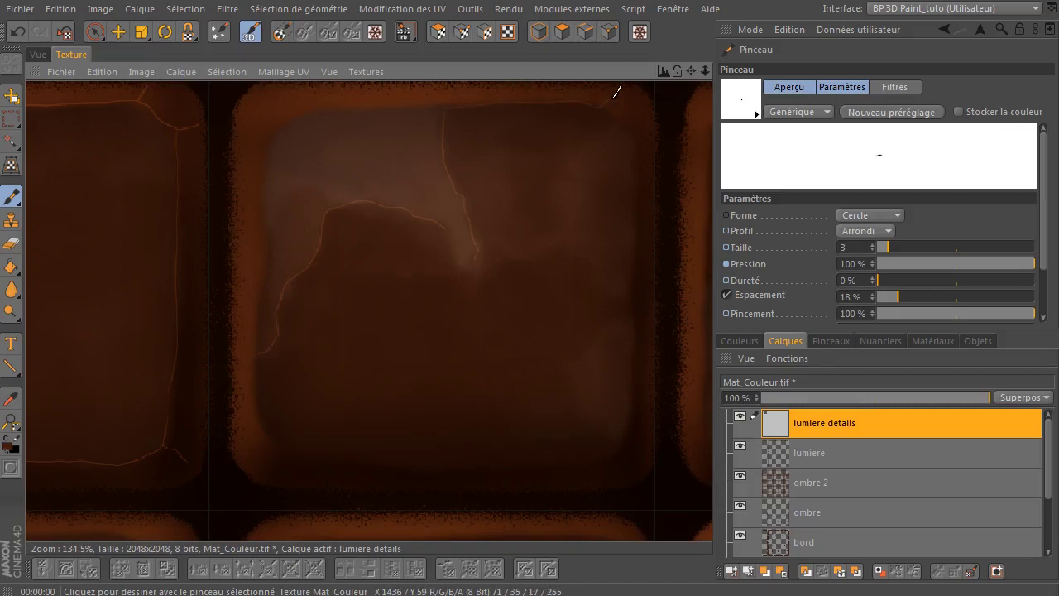
{"action": "middle_click_drag", "start_coordinate": [609, 107], "coordinate": [590, 126]}
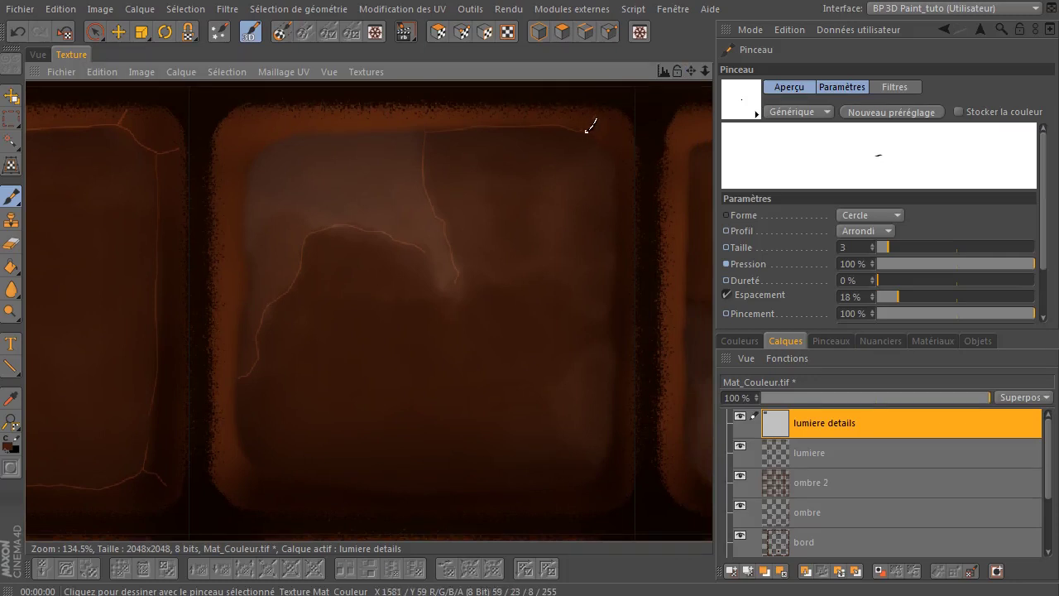
{"action": "left_click_drag", "start_coordinate": [617, 167], "coordinate": [620, 147]}
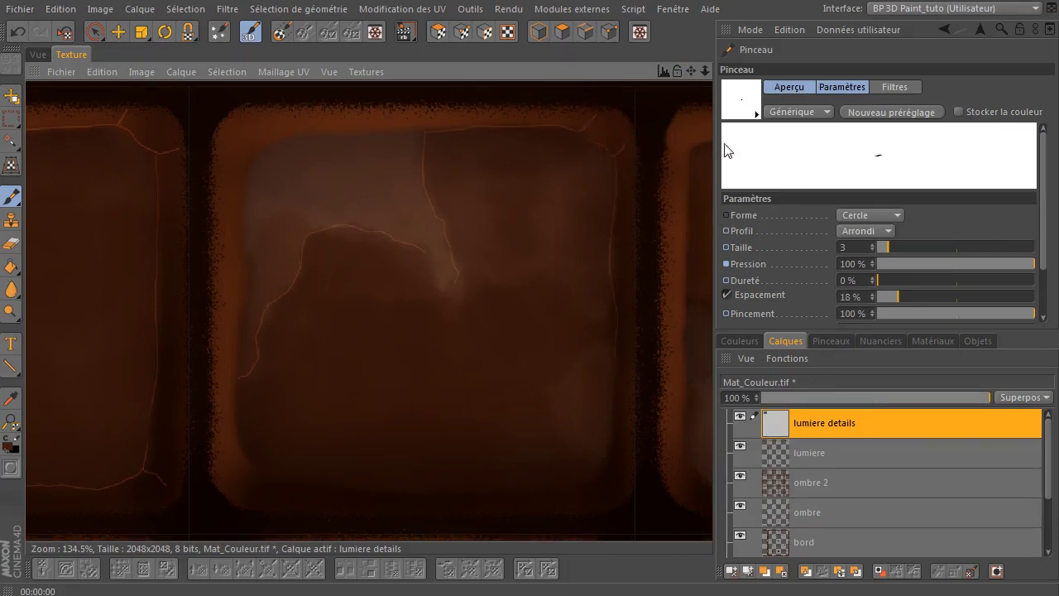
{"action": "left_click_drag", "start_coordinate": [697, 71], "coordinate": [686, 33]}
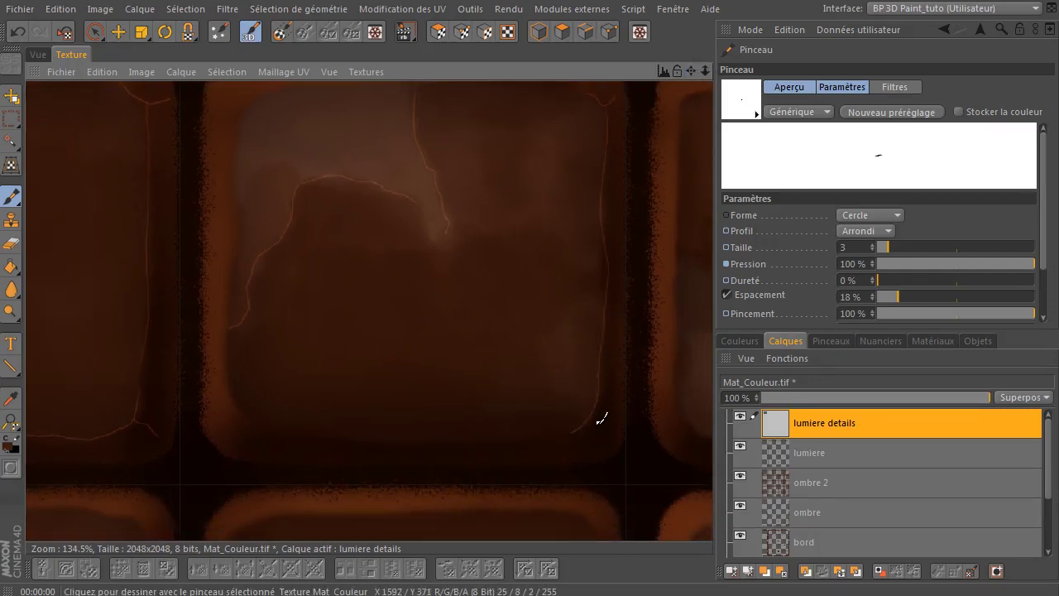
{"action": "left_click_drag", "start_coordinate": [571, 432], "coordinate": [585, 412]}
{"action": "key", "text": "ctrl+z"}
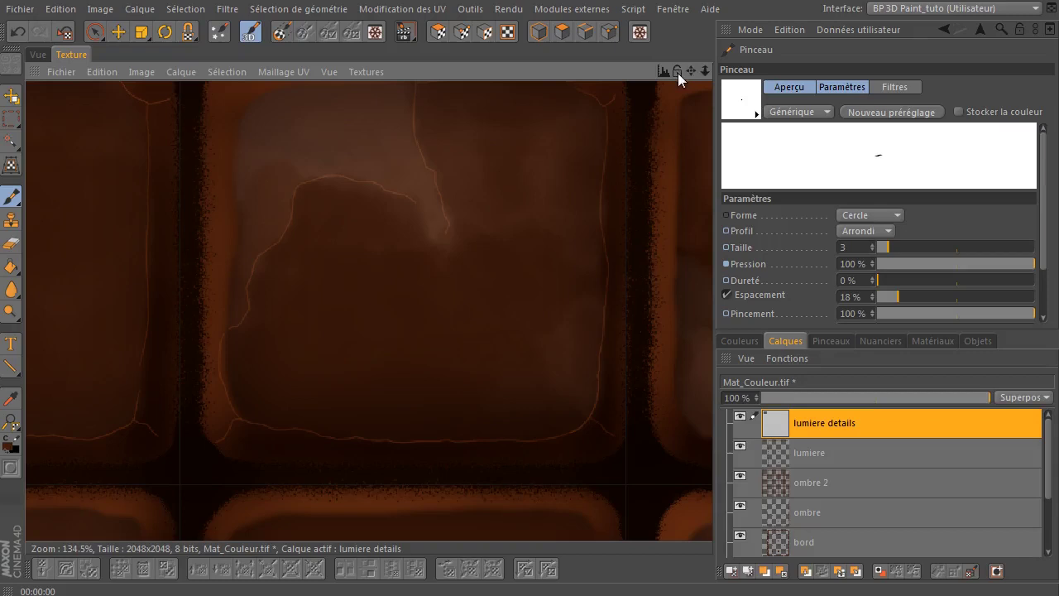
{"action": "left_click_drag", "start_coordinate": [695, 67], "coordinate": [695, 96]}
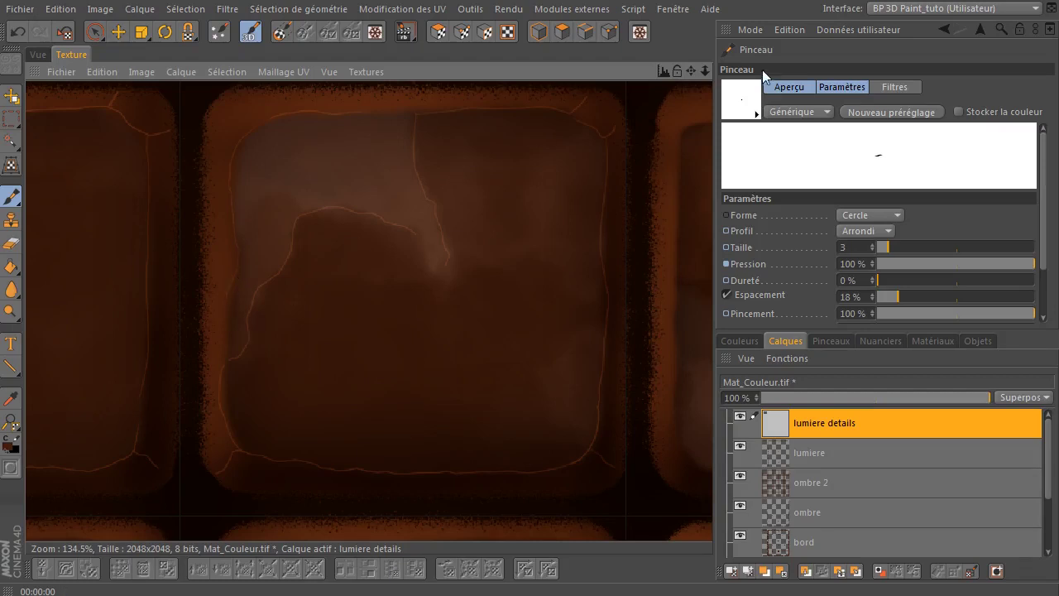
- On another tile, trace light lines along its top and right edges plus a small crack
{"action": "left_click_drag", "start_coordinate": [692, 71], "coordinate": [260, 100]}
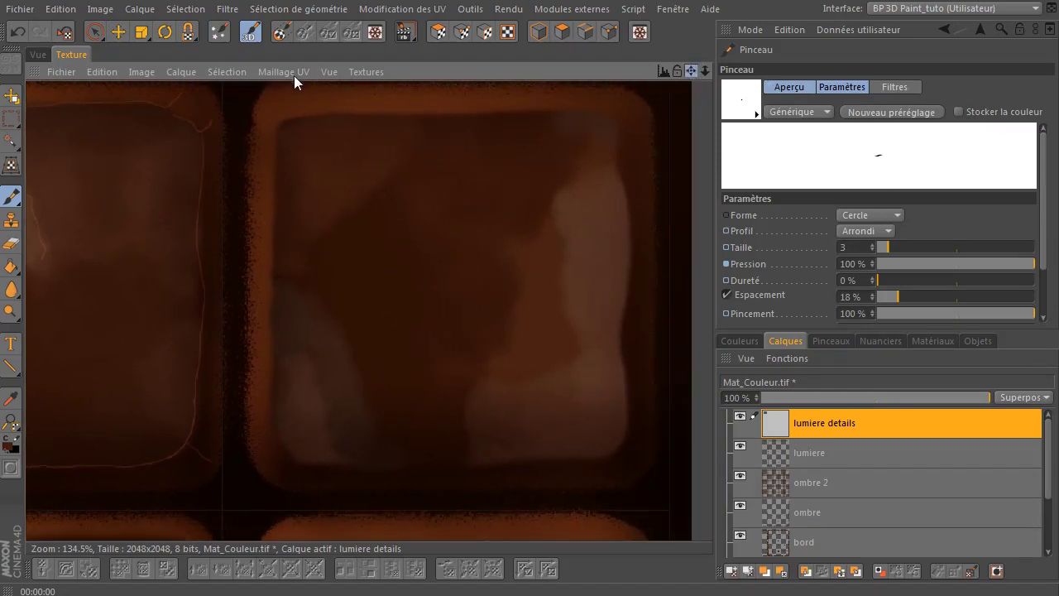
{"action": "mouse_move", "coordinate": [279, 111]}
{"action": "left_mouse_down"}
{"action": "mouse_move", "coordinate": [270, 116]}
{"action": "mouse_move", "coordinate": [379, 115]}
{"action": "left_mouse_up"}
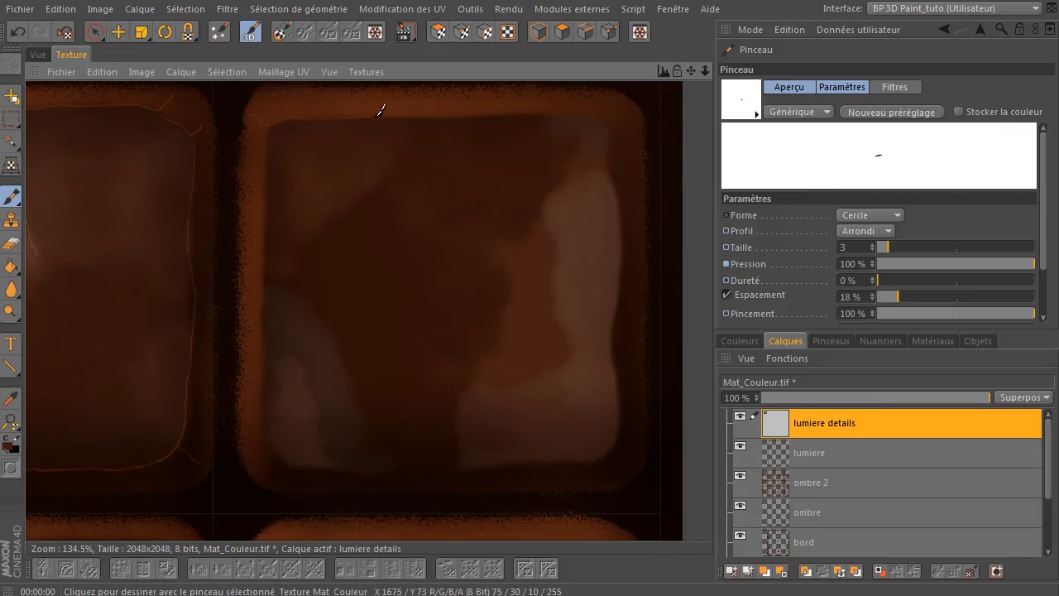
{"action": "mouse_move", "coordinate": [446, 115]}
{"action": "left_mouse_down"}
{"action": "mouse_move", "coordinate": [555, 107]}
{"action": "mouse_move", "coordinate": [583, 146]}
{"action": "mouse_move", "coordinate": [560, 195]}
{"action": "left_mouse_up"}
{"action": "left_click_drag", "start_coordinate": [517, 240], "coordinate": [502, 250]}
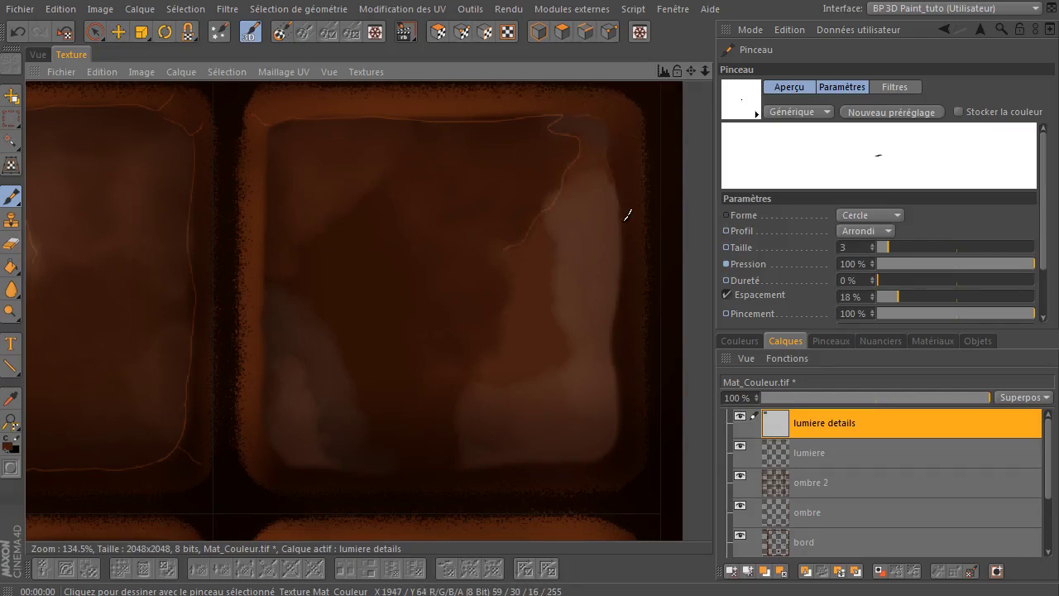
{"action": "left_click_drag", "start_coordinate": [615, 296], "coordinate": [612, 335]}
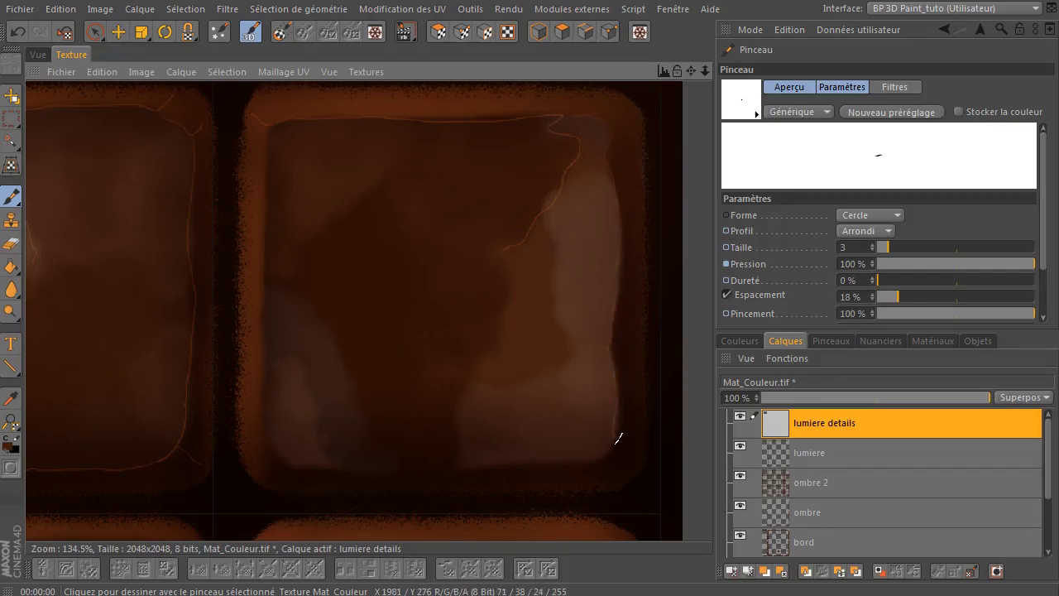
{"action": "left_click_drag", "start_coordinate": [617, 350], "coordinate": [606, 466]}
{"action": "left_click_drag", "start_coordinate": [461, 431], "coordinate": [521, 344]}
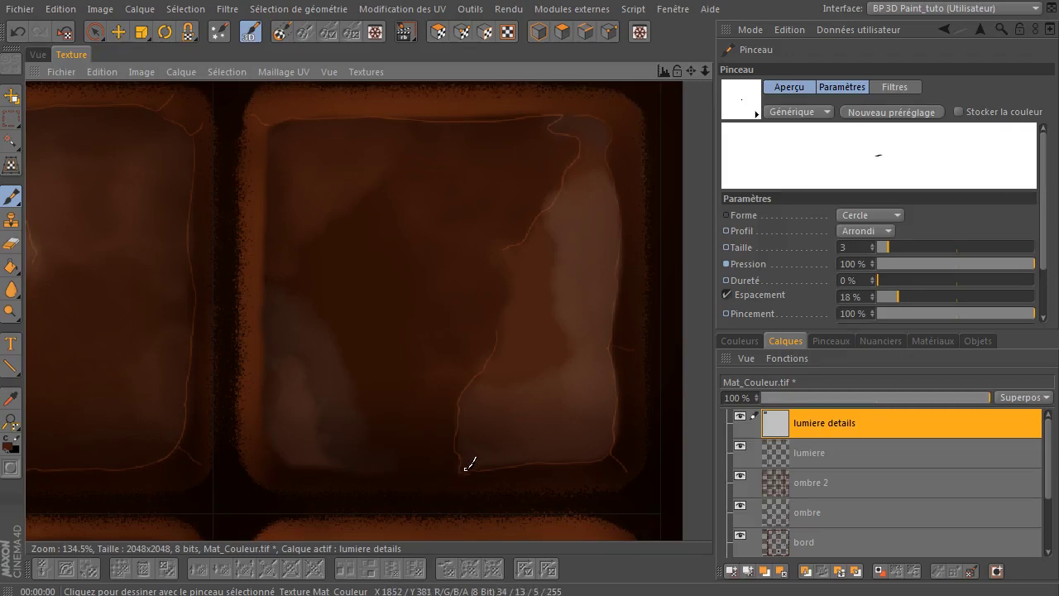
{"action": "left_click_drag", "start_coordinate": [459, 468], "coordinate": [461, 496]}
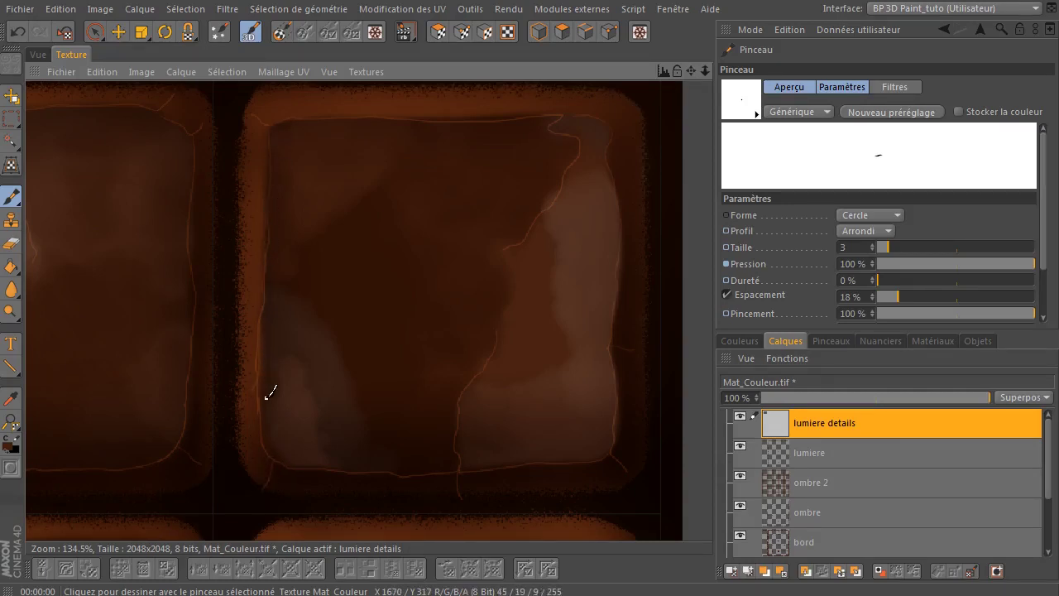
- Outline the next tile with thin glowing lines along its top, left, bottom and right edges
{"action": "left_click_drag", "start_coordinate": [693, 70], "coordinate": [695, 70]}
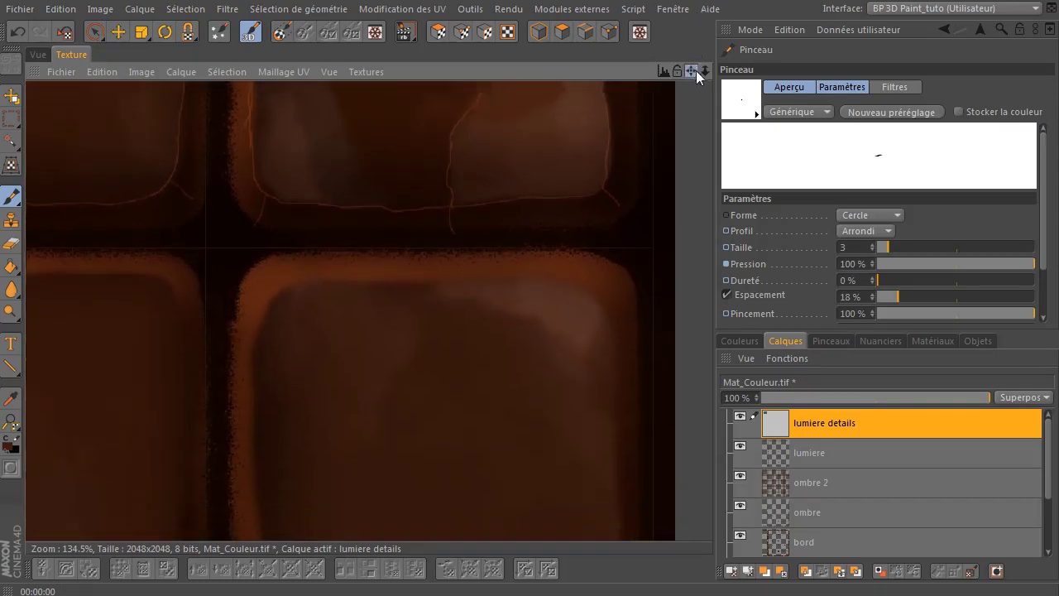
{"action": "left_click_drag", "start_coordinate": [695, 70], "coordinate": [696, 70]}
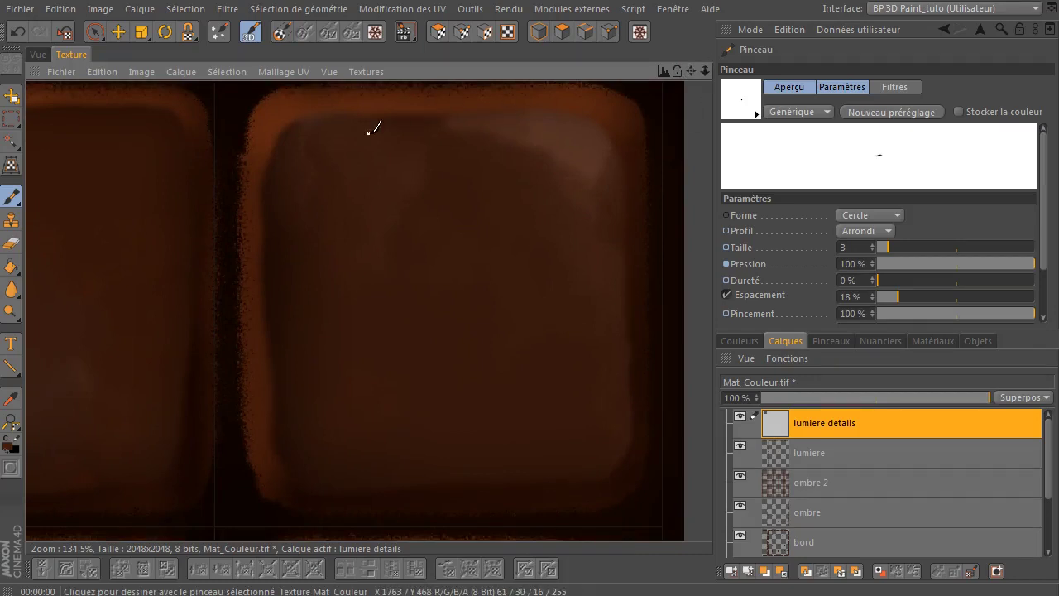
{"action": "mouse_move", "coordinate": [357, 107]}
{"action": "left_mouse_down"}
{"action": "mouse_move", "coordinate": [538, 148]}
{"action": "mouse_move", "coordinate": [584, 170]}
{"action": "mouse_move", "coordinate": [612, 145]}
{"action": "left_mouse_up"}
{"action": "left_click_drag", "start_coordinate": [314, 116], "coordinate": [284, 100]}
{"action": "left_click_drag", "start_coordinate": [276, 443], "coordinate": [256, 465]}
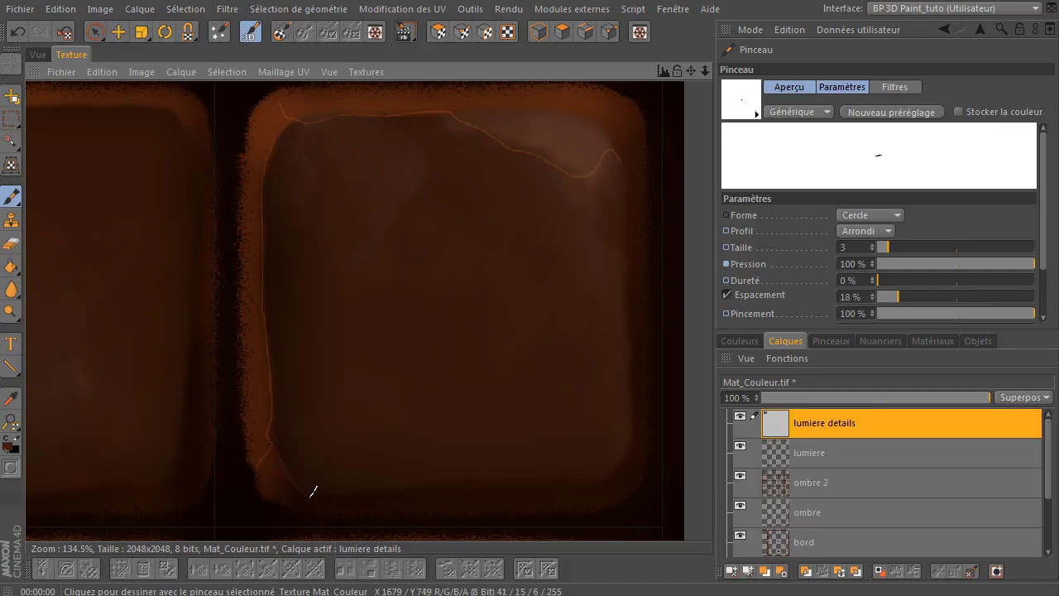
{"action": "left_click_drag", "start_coordinate": [312, 495], "coordinate": [339, 497]}
{"action": "left_click_drag", "start_coordinate": [478, 479], "coordinate": [542, 480]}
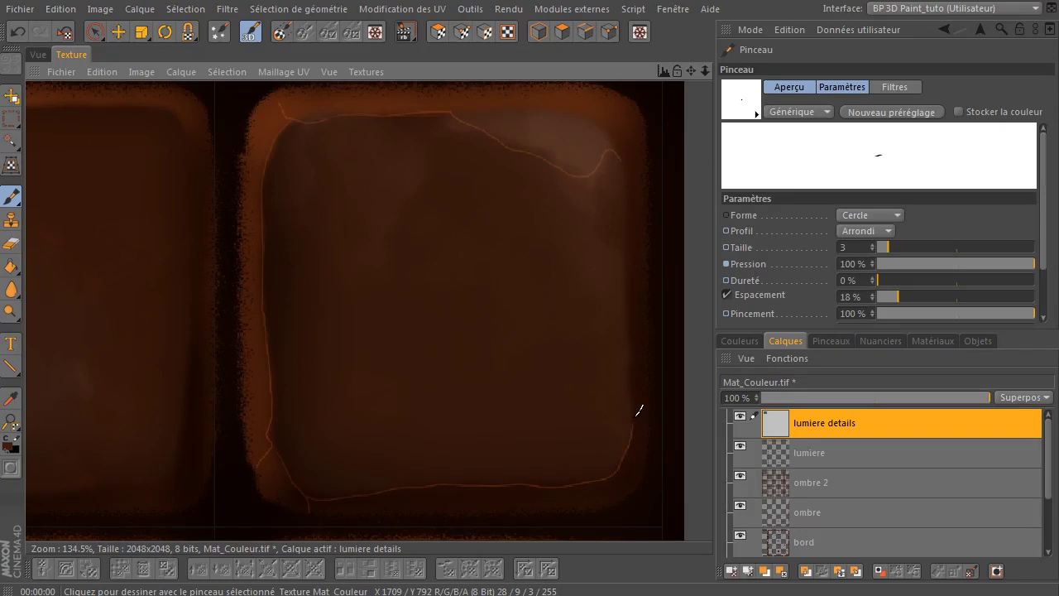
{"action": "left_click_drag", "start_coordinate": [634, 346], "coordinate": [618, 157]}
{"action": "left_click_drag", "start_coordinate": [619, 449], "coordinate": [624, 476]}
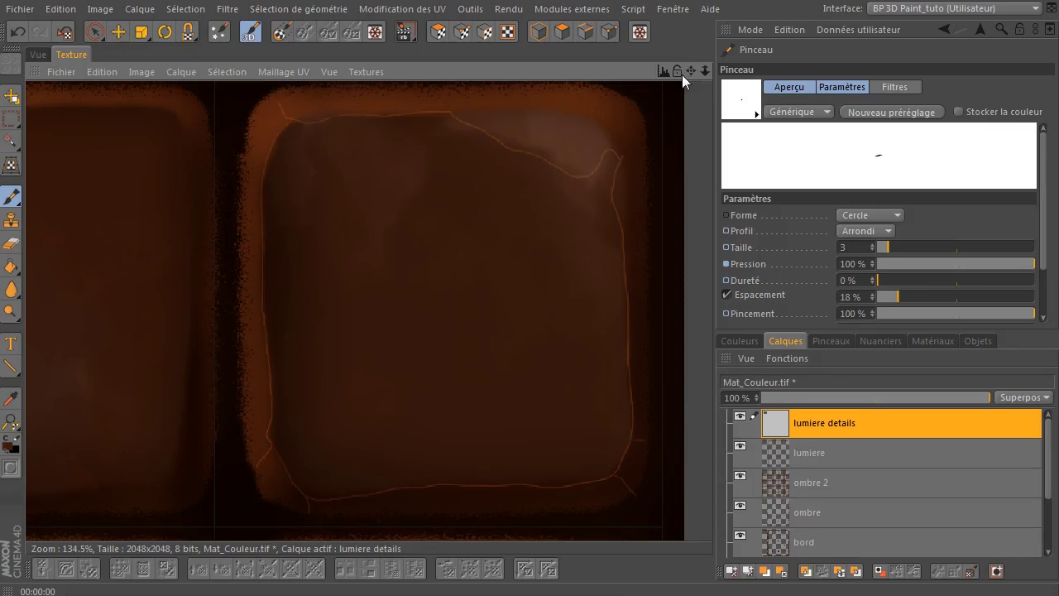
- Trace thin glowing lines around the neighbouring tile's top, left, bottom and right edges
{"action": "left_click_drag", "start_coordinate": [694, 68], "coordinate": [621, 71]}
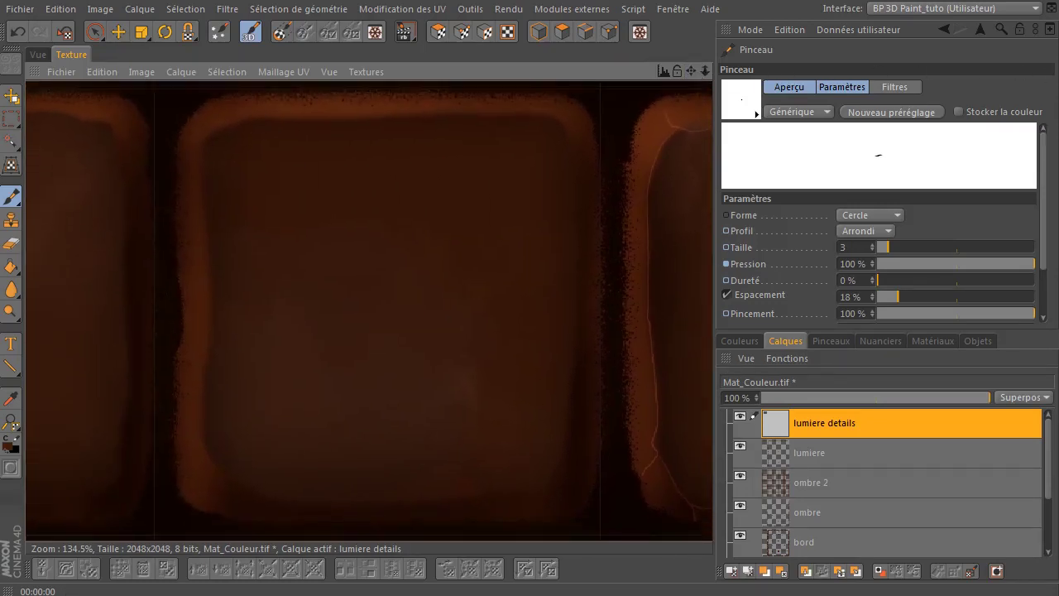
{"action": "mouse_move", "coordinate": [580, 143]}
{"action": "left_mouse_down"}
{"action": "mouse_move", "coordinate": [570, 121]}
{"action": "mouse_move", "coordinate": [574, 130]}
{"action": "left_mouse_up"}
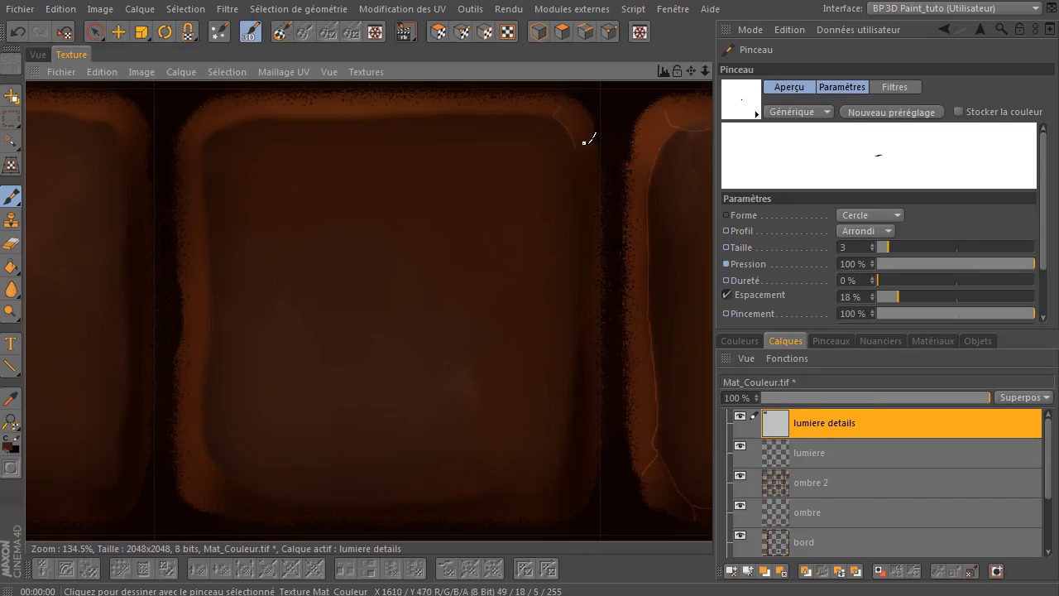
{"action": "left_click_drag", "start_coordinate": [437, 108], "coordinate": [370, 115]}
{"action": "left_click_drag", "start_coordinate": [270, 111], "coordinate": [225, 122]}
{"action": "left_click_drag", "start_coordinate": [206, 131], "coordinate": [206, 163]}
{"action": "left_click_drag", "start_coordinate": [214, 261], "coordinate": [212, 358]}
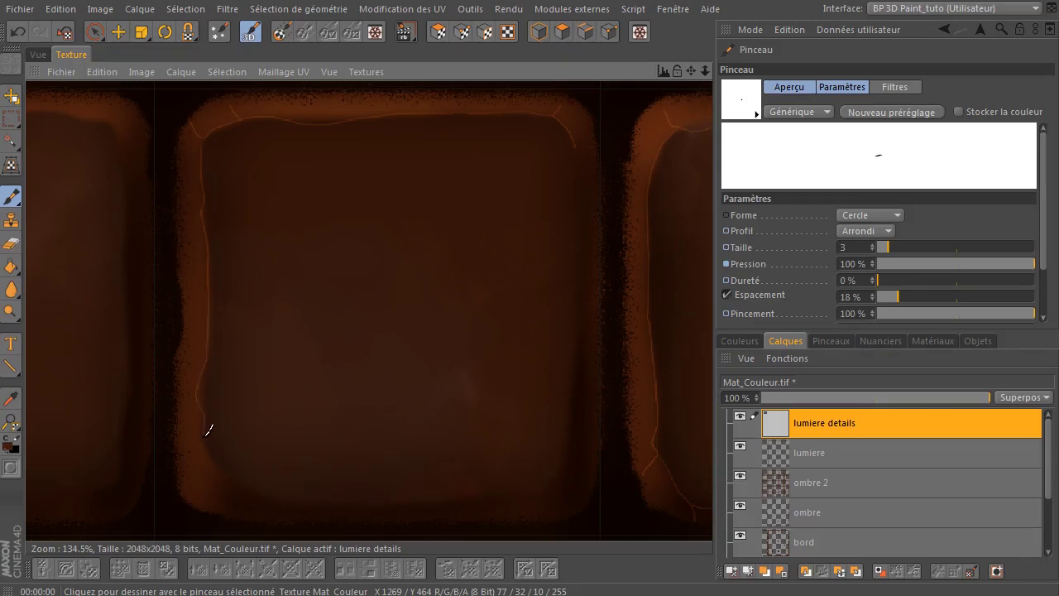
{"action": "mouse_move", "coordinate": [208, 442]}
{"action": "left_mouse_down"}
{"action": "mouse_move", "coordinate": [233, 496]}
{"action": "mouse_move", "coordinate": [403, 496]}
{"action": "left_mouse_up"}
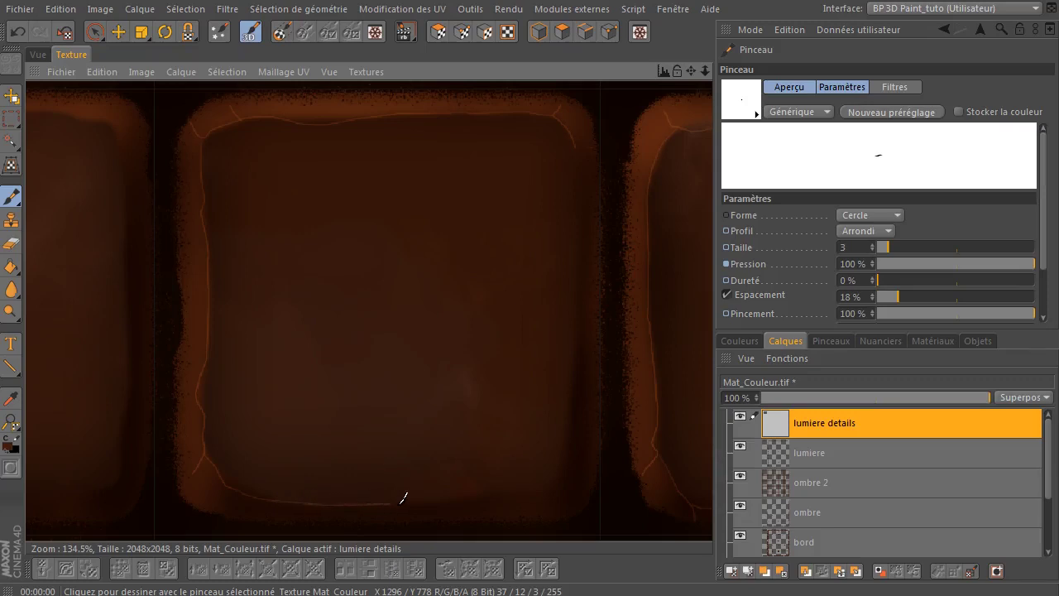
{"action": "left_click_drag", "start_coordinate": [487, 493], "coordinate": [547, 481]}
{"action": "left_click_drag", "start_coordinate": [585, 323], "coordinate": [574, 250]}
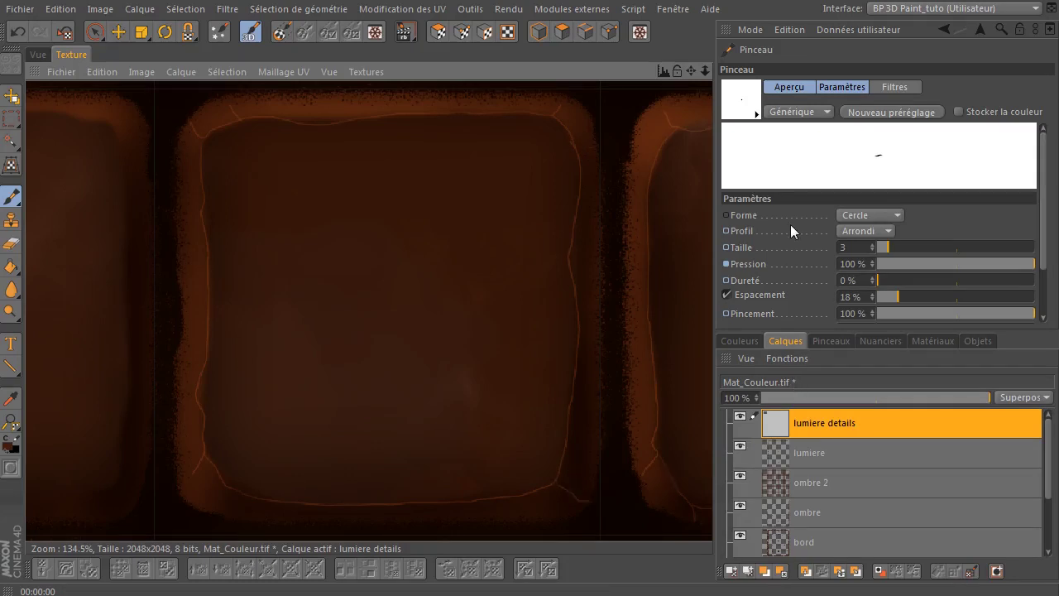
- Outline the next tile's bottom, left and top edges with thin light lines
{"action": "mouse_move", "coordinate": [691, 71]}
{"action": "left_mouse_down"}
{"action": "mouse_move", "coordinate": [1038, 89]}
{"action": "mouse_move", "coordinate": [790, 83]}
{"action": "left_mouse_up"}
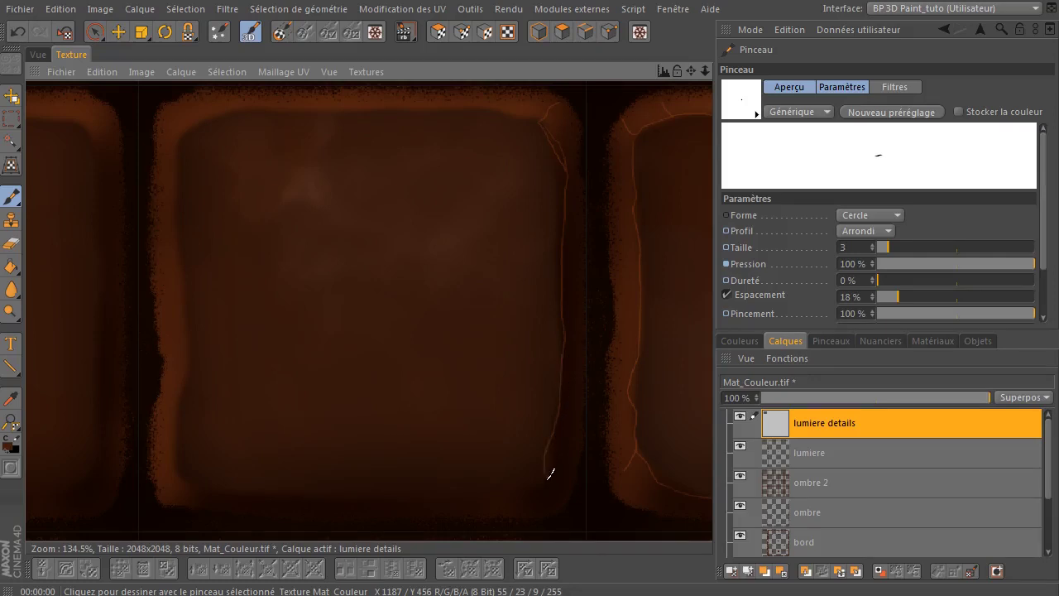
{"action": "left_click_drag", "start_coordinate": [545, 485], "coordinate": [511, 492]}
{"action": "mouse_move", "coordinate": [403, 488]}
{"action": "left_mouse_down"}
{"action": "mouse_move", "coordinate": [212, 485]}
{"action": "mouse_move", "coordinate": [163, 499]}
{"action": "left_mouse_up"}
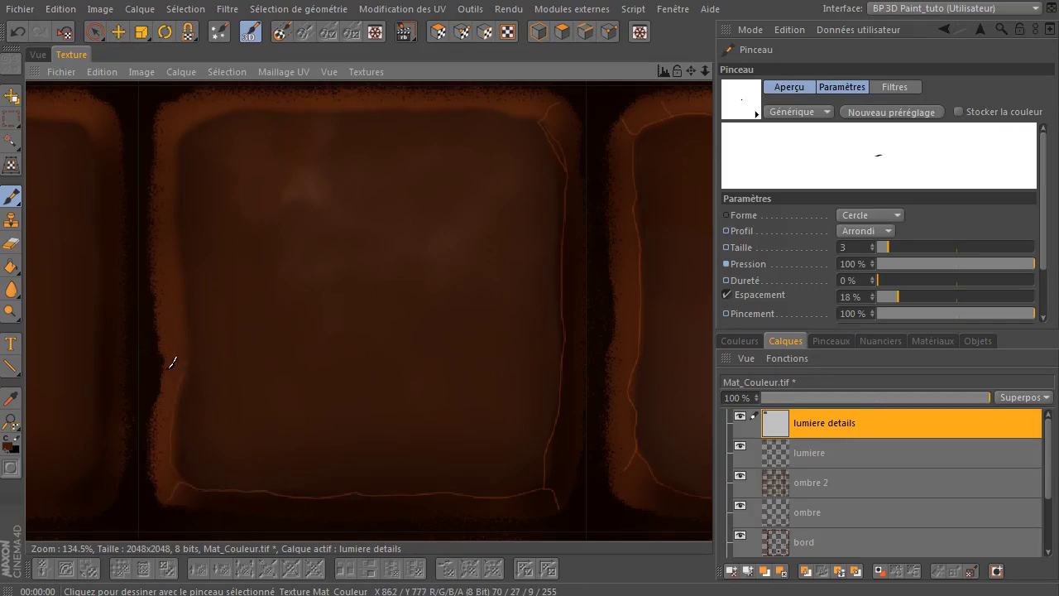
{"action": "left_click_drag", "start_coordinate": [174, 377], "coordinate": [189, 358]}
{"action": "left_click_drag", "start_coordinate": [182, 241], "coordinate": [179, 196]}
{"action": "mouse_move", "coordinate": [165, 128]}
{"action": "left_mouse_down"}
{"action": "mouse_move", "coordinate": [182, 134]}
{"action": "mouse_move", "coordinate": [253, 105]}
{"action": "mouse_move", "coordinate": [503, 104]}
{"action": "left_mouse_up"}
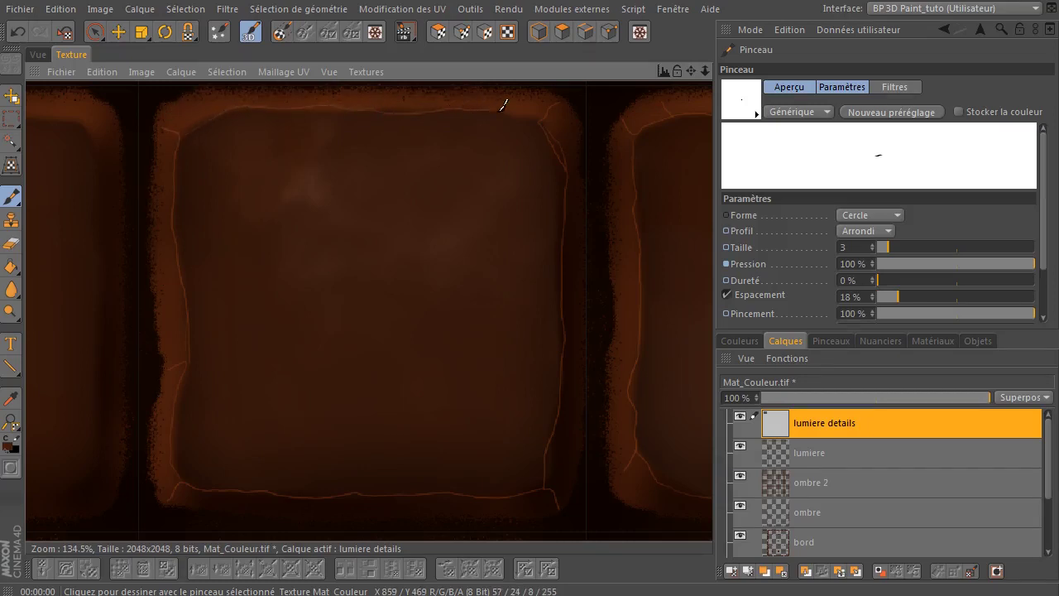
- Trace a complete glowing outline around a third tile, ending at its top-right corner
{"action": "left_click_drag", "start_coordinate": [692, 71], "coordinate": [1051, 98]}
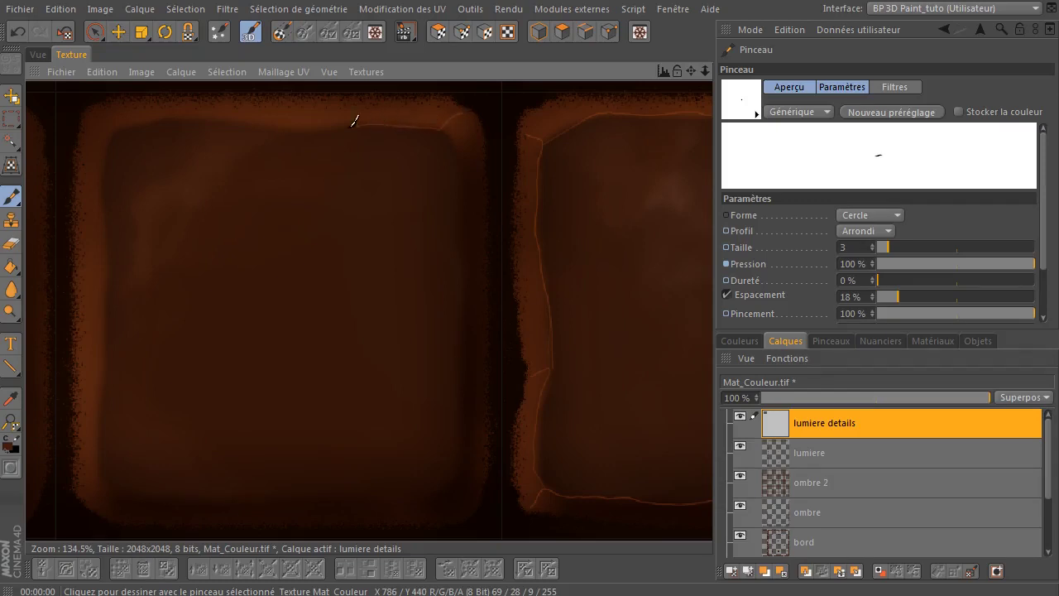
{"action": "mouse_move", "coordinate": [298, 135]}
{"action": "left_mouse_down"}
{"action": "mouse_move", "coordinate": [303, 124]}
{"action": "mouse_move", "coordinate": [190, 113]}
{"action": "left_mouse_up"}
{"action": "left_click_drag", "start_coordinate": [97, 124], "coordinate": [109, 134]}
{"action": "left_click_drag", "start_coordinate": [116, 242], "coordinate": [101, 430]}
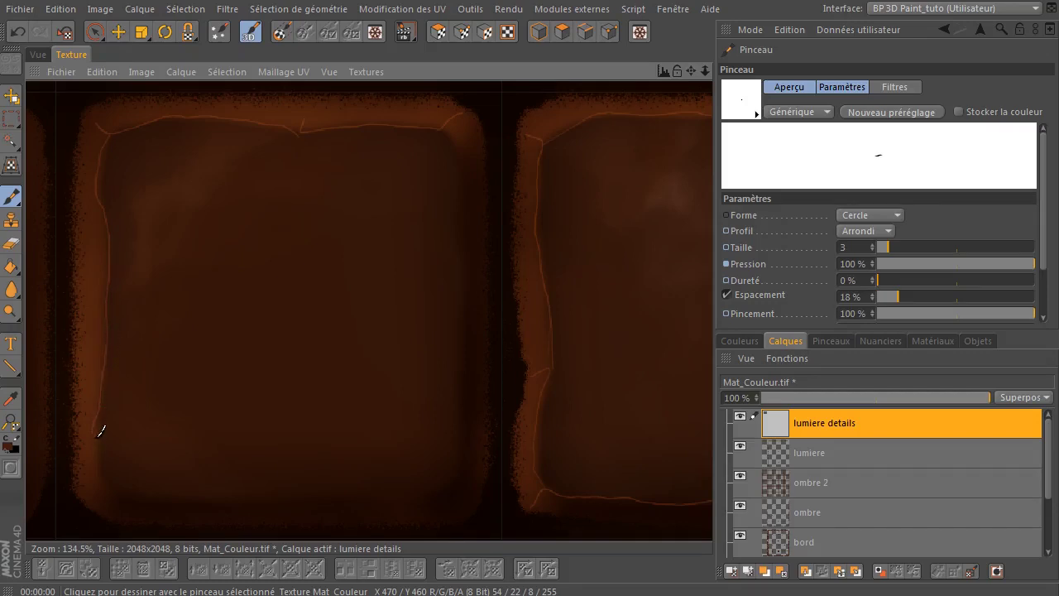
{"action": "left_click_drag", "start_coordinate": [114, 492], "coordinate": [105, 510]}
{"action": "left_click_drag", "start_coordinate": [247, 498], "coordinate": [304, 497]}
{"action": "left_click_drag", "start_coordinate": [370, 497], "coordinate": [433, 487]}
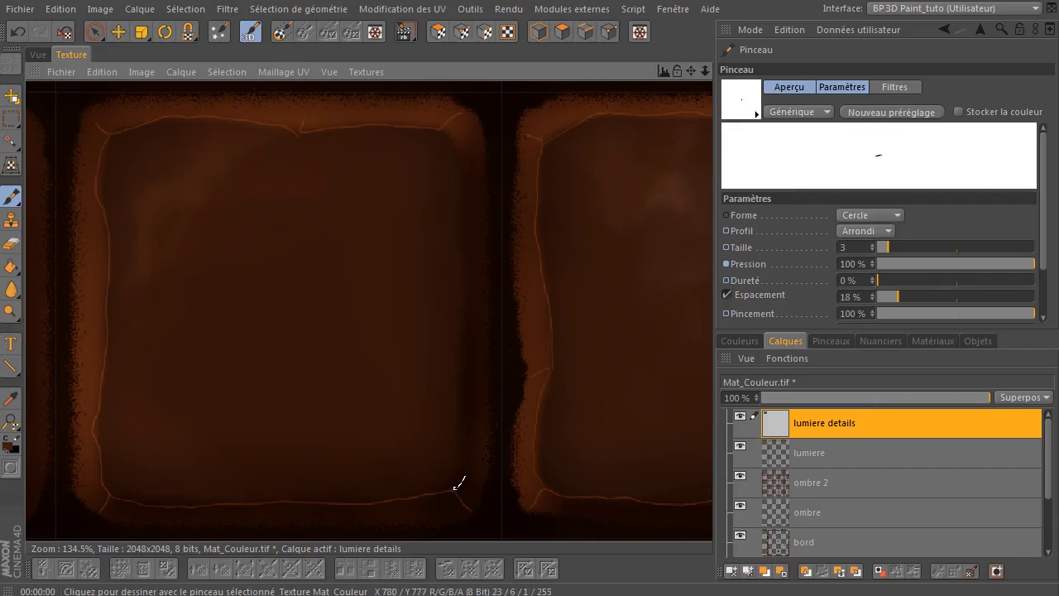
{"action": "left_click_drag", "start_coordinate": [461, 392], "coordinate": [467, 305]}
{"action": "left_click_drag", "start_coordinate": [464, 137], "coordinate": [433, 124]}
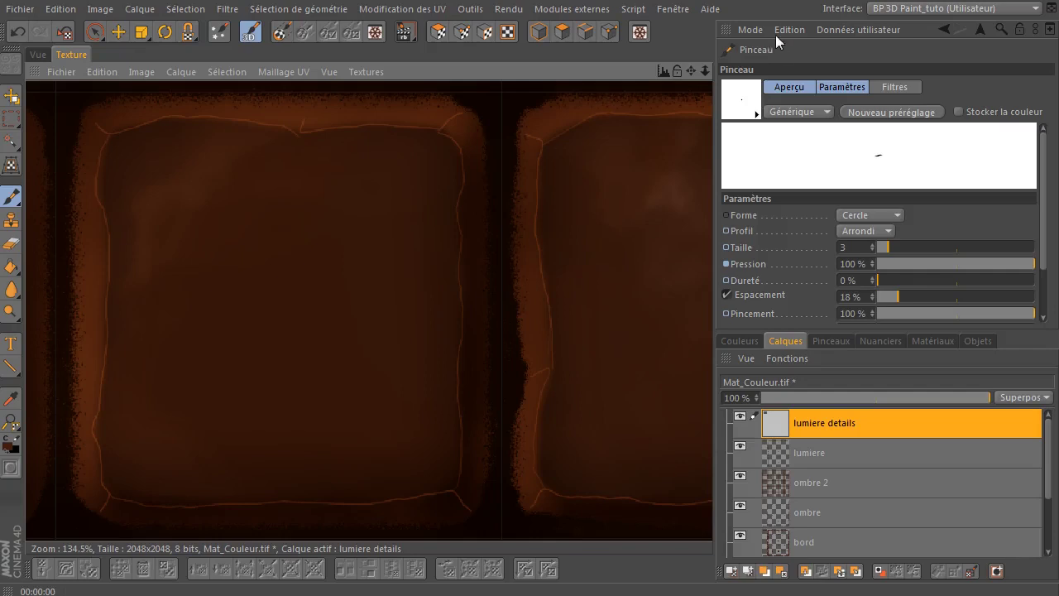
{"action": "left_click_drag", "start_coordinate": [693, 67], "coordinate": [1019, 67]}
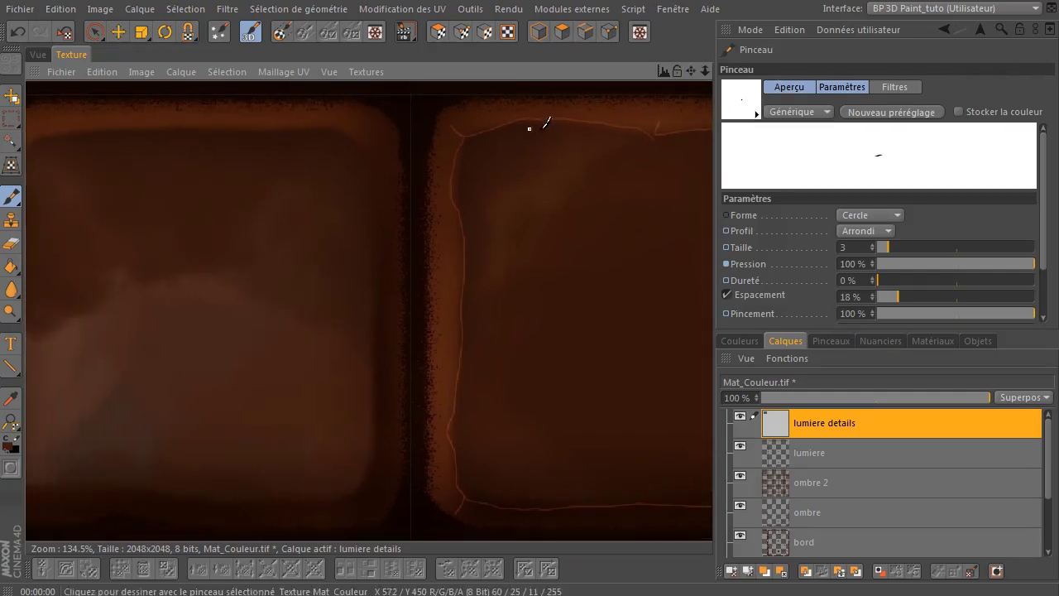
- Ring the pale-patched tile with thin glowing lines on all four edges, plus a crack across the patch top
{"action": "left_click_drag", "start_coordinate": [693, 74], "coordinate": [832, 55]}
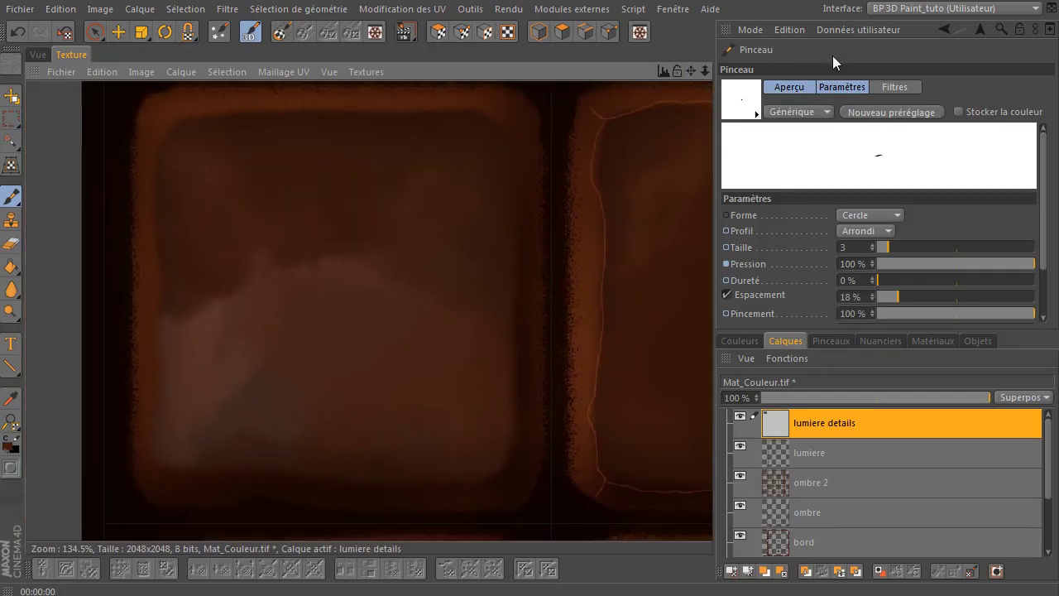
{"action": "left_click_drag", "start_coordinate": [476, 107], "coordinate": [531, 114]}
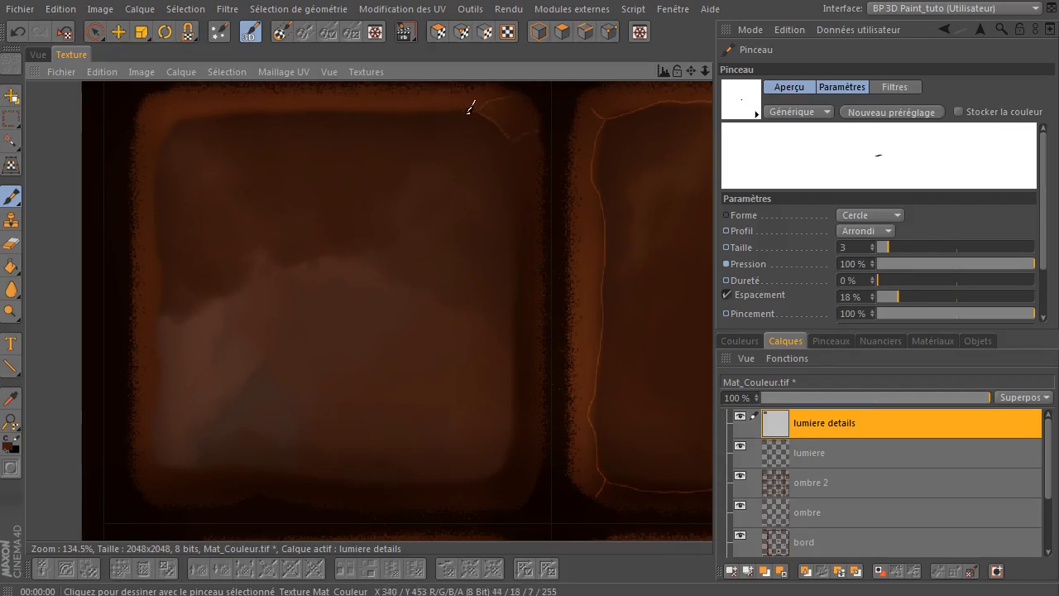
{"action": "left_click_drag", "start_coordinate": [460, 101], "coordinate": [206, 112]}
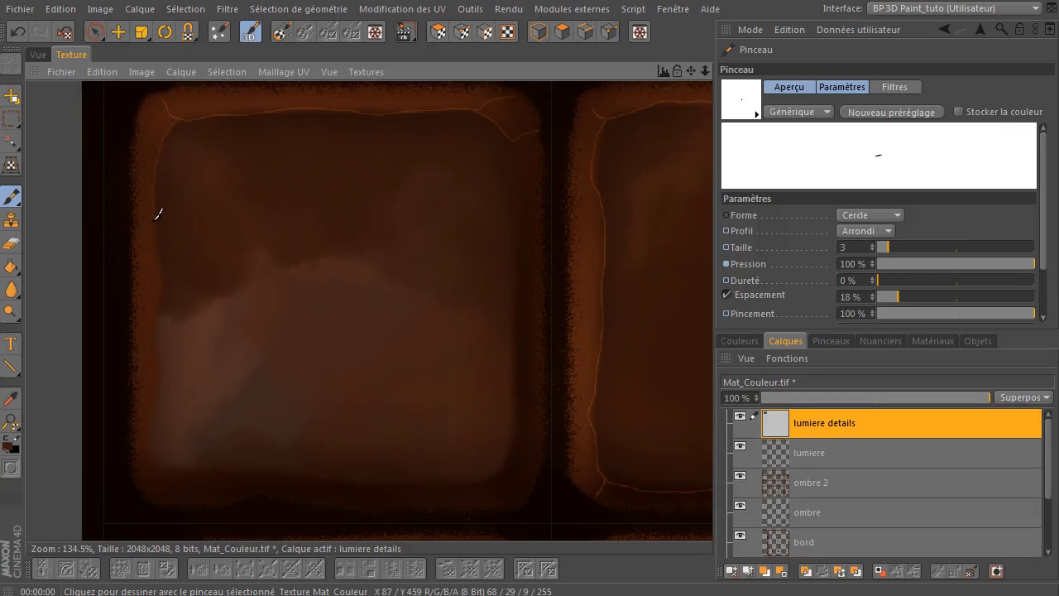
{"action": "left_click_drag", "start_coordinate": [142, 281], "coordinate": [166, 284]}
{"action": "left_click_drag", "start_coordinate": [157, 300], "coordinate": [171, 316]}
{"action": "left_click_drag", "start_coordinate": [248, 261], "coordinate": [373, 259]}
{"action": "left_click_drag", "start_coordinate": [167, 366], "coordinate": [164, 453]}
{"action": "left_click_drag", "start_coordinate": [229, 460], "coordinate": [333, 473]}
{"action": "left_click_drag", "start_coordinate": [523, 472], "coordinate": [499, 466]}
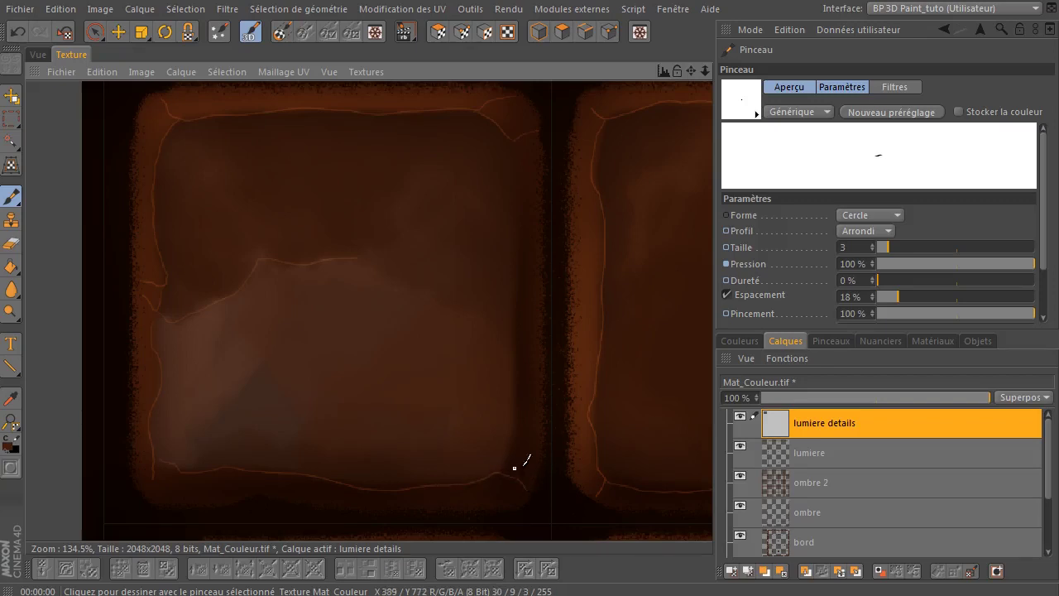
{"action": "left_click_drag", "start_coordinate": [518, 389], "coordinate": [514, 338]}
{"action": "left_click_drag", "start_coordinate": [521, 214], "coordinate": [513, 135]}
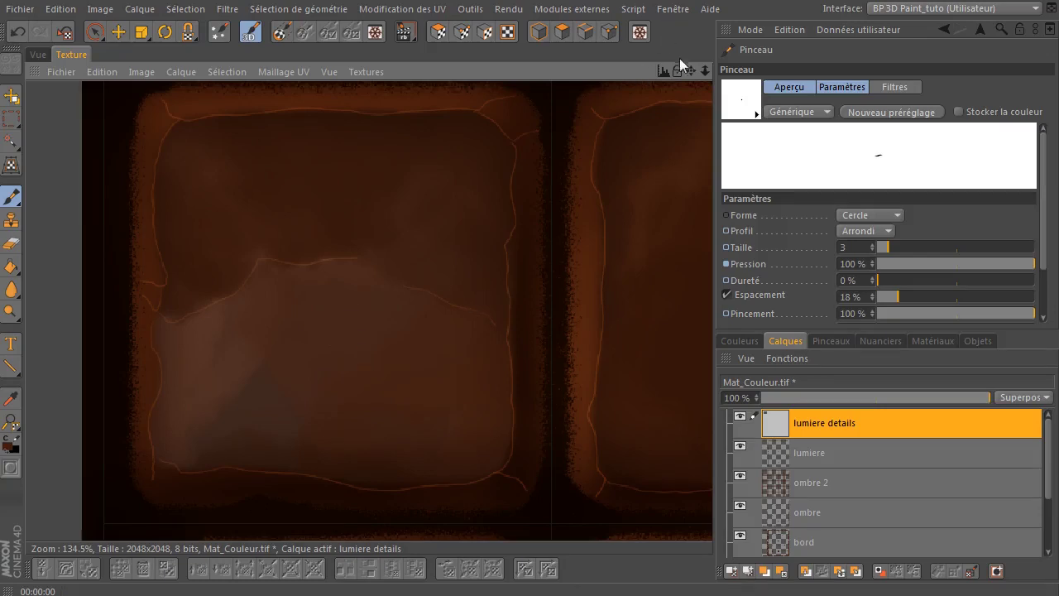
{"action": "left_click_drag", "start_coordinate": [691, 73], "coordinate": [697, 1]}
- Paint thin glowing lines along the tile's top, left, bottom and right edges
{"action": "mouse_move", "coordinate": [696, 59]}
{"action": "left_mouse_down"}
{"action": "mouse_move", "coordinate": [693, 37]}
{"action": "mouse_move", "coordinate": [689, 84]}
{"action": "left_mouse_up"}
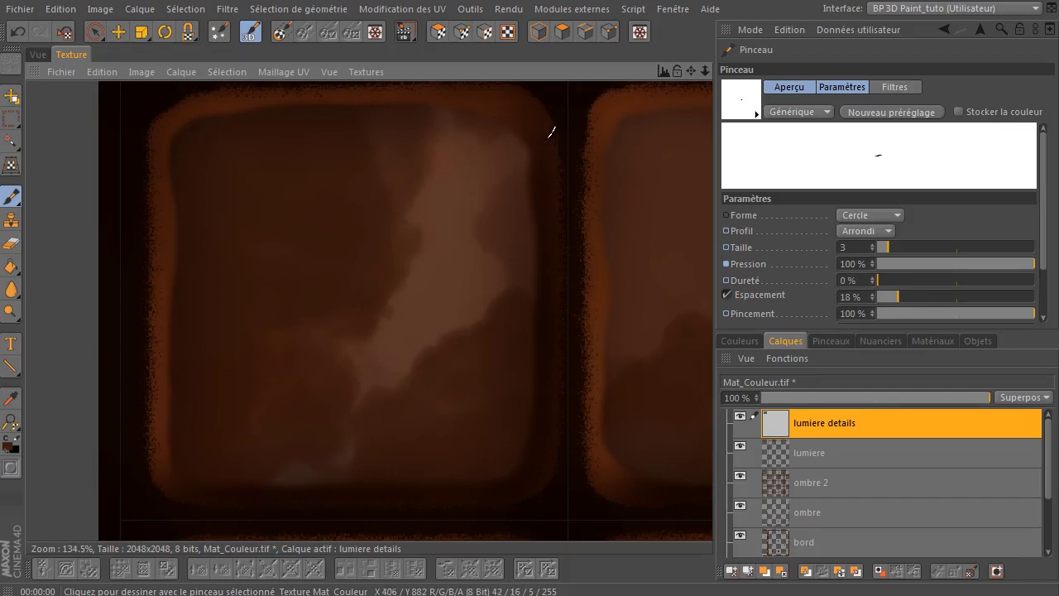
{"action": "mouse_move", "coordinate": [528, 149]}
{"action": "left_mouse_down"}
{"action": "mouse_move", "coordinate": [505, 125]}
{"action": "mouse_move", "coordinate": [320, 100]}
{"action": "mouse_move", "coordinate": [265, 100]}
{"action": "mouse_move", "coordinate": [177, 127]}
{"action": "left_mouse_up"}
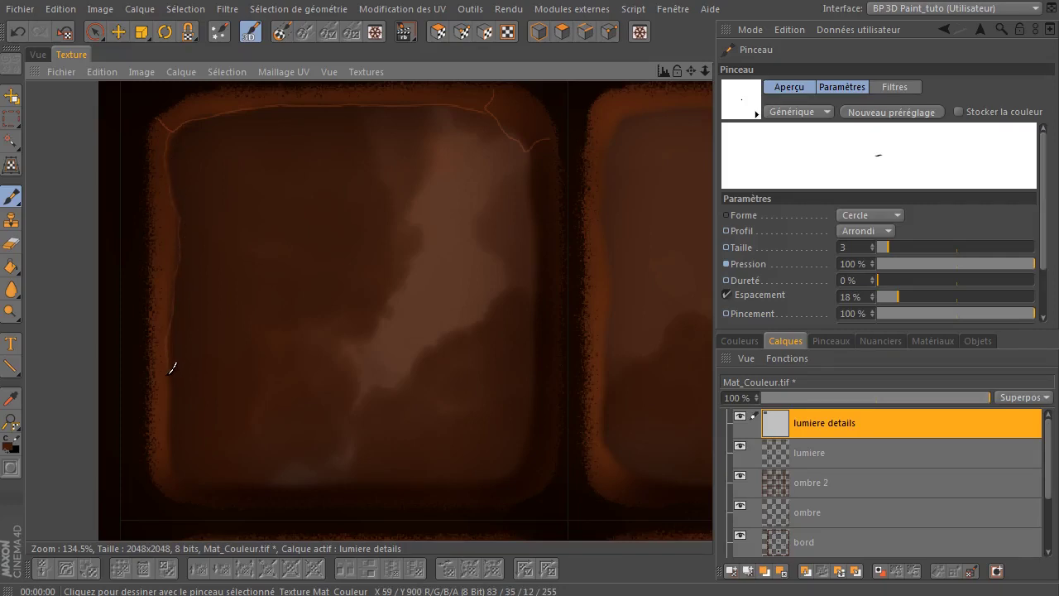
{"action": "mouse_move", "coordinate": [177, 467]}
{"action": "left_mouse_down"}
{"action": "mouse_move", "coordinate": [168, 484]}
{"action": "mouse_move", "coordinate": [489, 471]}
{"action": "left_mouse_up"}
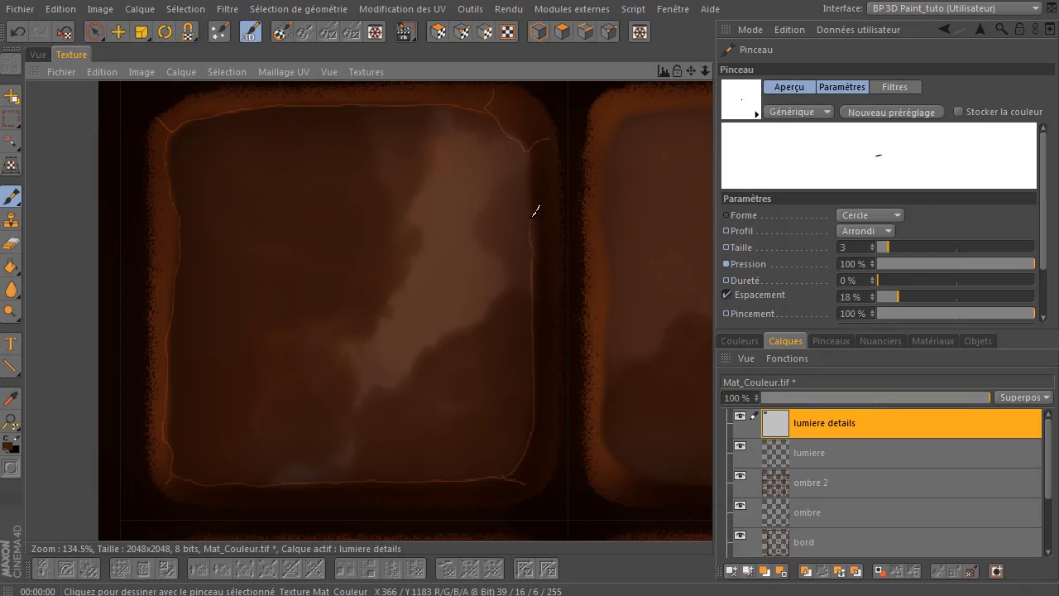
{"action": "mouse_move", "coordinate": [532, 154]}
{"action": "left_mouse_down"}
{"action": "mouse_move", "coordinate": [531, 451]}
{"action": "mouse_move", "coordinate": [510, 478]}
{"action": "left_mouse_up"}
- Outline the next tile with glowing lines across the top, round the bottom and up the left edge
{"action": "mouse_move", "coordinate": [692, 68]}
{"action": "left_mouse_down"}
{"action": "mouse_move", "coordinate": [418, 77]}
{"action": "mouse_move", "coordinate": [370, 96]}
{"action": "left_mouse_up"}
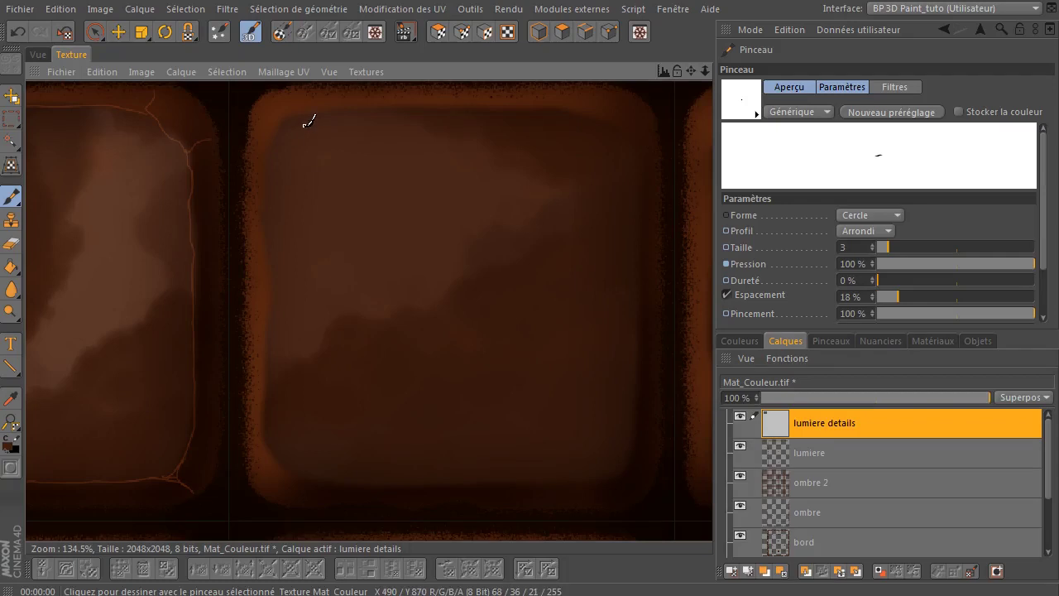
{"action": "mouse_move", "coordinate": [276, 115]}
{"action": "left_mouse_down"}
{"action": "mouse_move", "coordinate": [559, 102]}
{"action": "mouse_move", "coordinate": [638, 123]}
{"action": "left_mouse_up"}
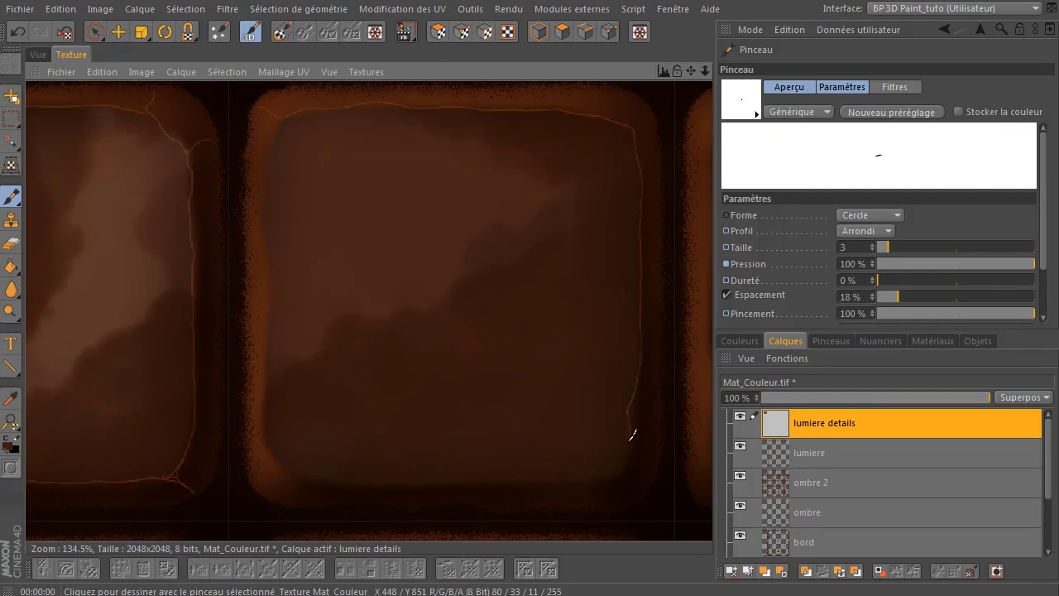
{"action": "left_click_drag", "start_coordinate": [647, 482], "coordinate": [650, 488]}
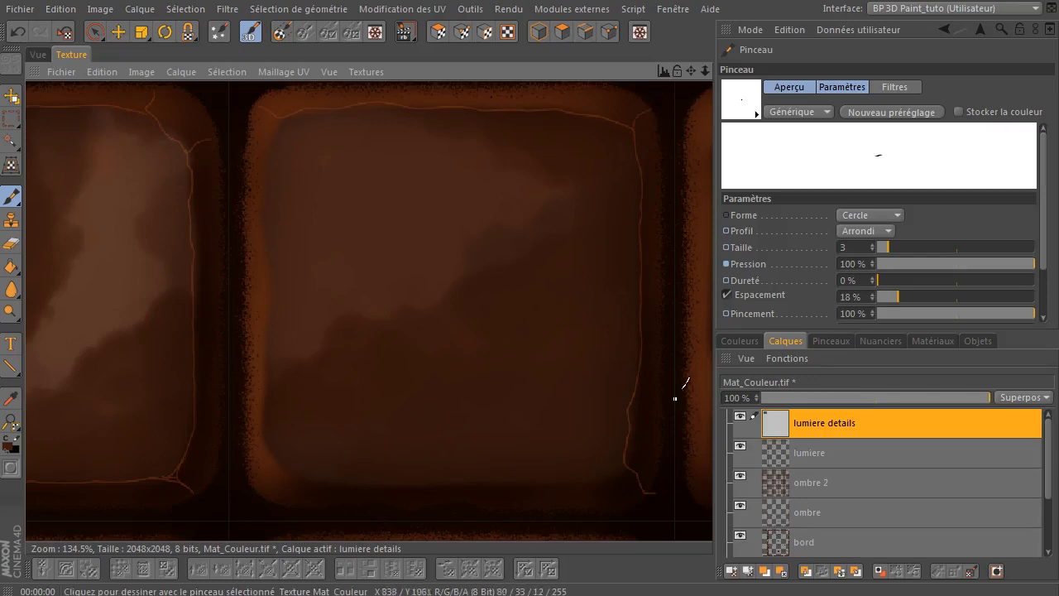
{"action": "left_click_drag", "start_coordinate": [624, 458], "coordinate": [527, 479]}
{"action": "left_click_drag", "start_coordinate": [310, 475], "coordinate": [273, 475]}
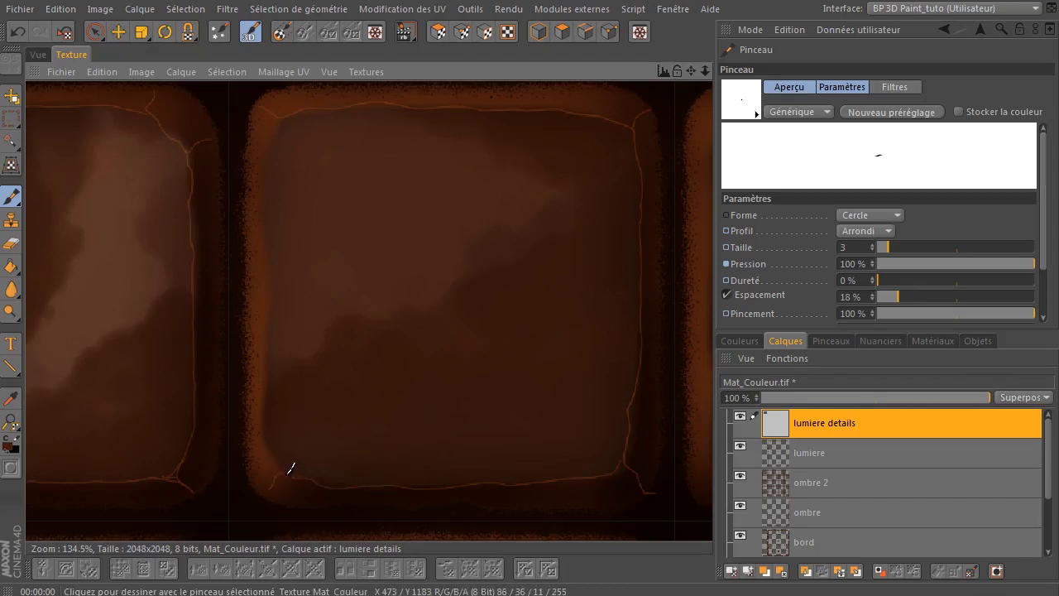
{"action": "mouse_move", "coordinate": [264, 425]}
{"action": "left_mouse_down"}
{"action": "mouse_move", "coordinate": [274, 284]}
{"action": "mouse_move", "coordinate": [265, 213]}
{"action": "mouse_move", "coordinate": [279, 121]}
{"action": "left_mouse_up"}
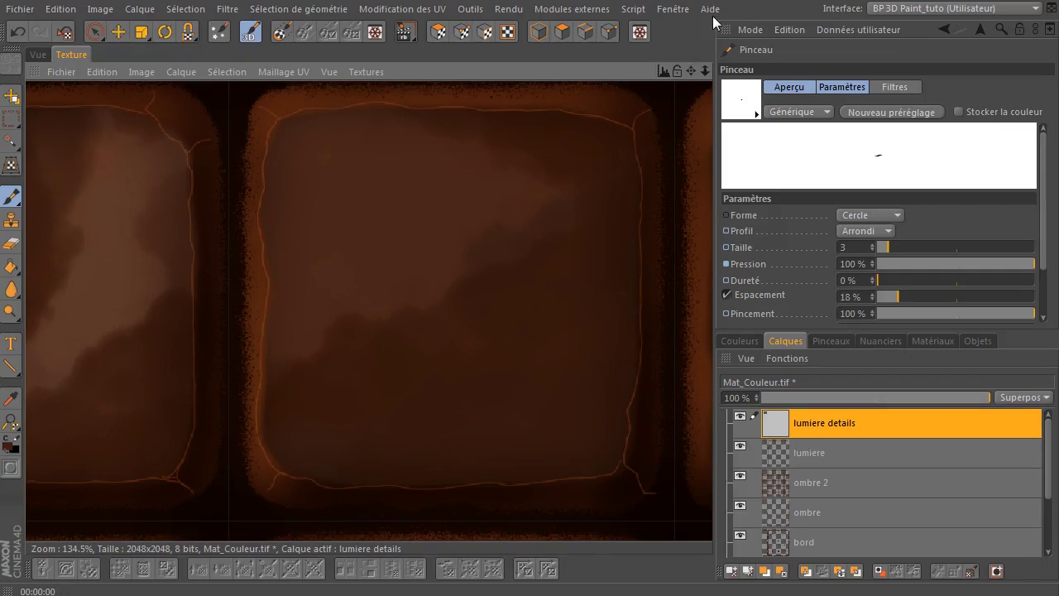
{"action": "left_click_drag", "start_coordinate": [693, 69], "coordinate": [362, 87]}
- Trace glowing lines along the tile's top, left and bottom edges, plus small cracks under the bottom and across the left edge
{"action": "left_click_drag", "start_coordinate": [691, 71], "coordinate": [580, 64]}
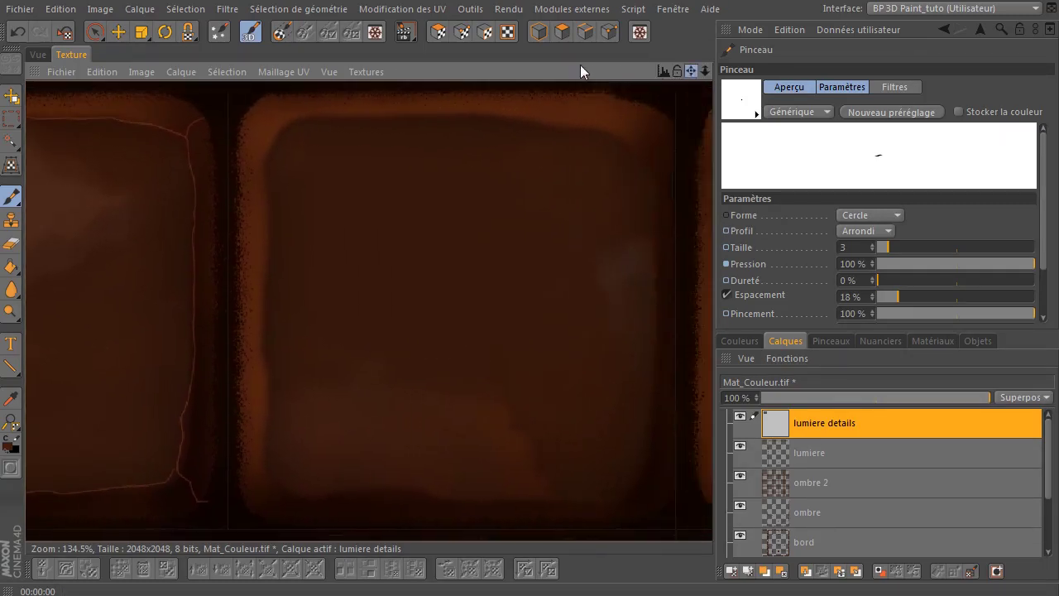
{"action": "mouse_move", "coordinate": [634, 134]}
{"action": "left_mouse_down"}
{"action": "mouse_move", "coordinate": [419, 105]}
{"action": "mouse_move", "coordinate": [274, 106]}
{"action": "left_mouse_up"}
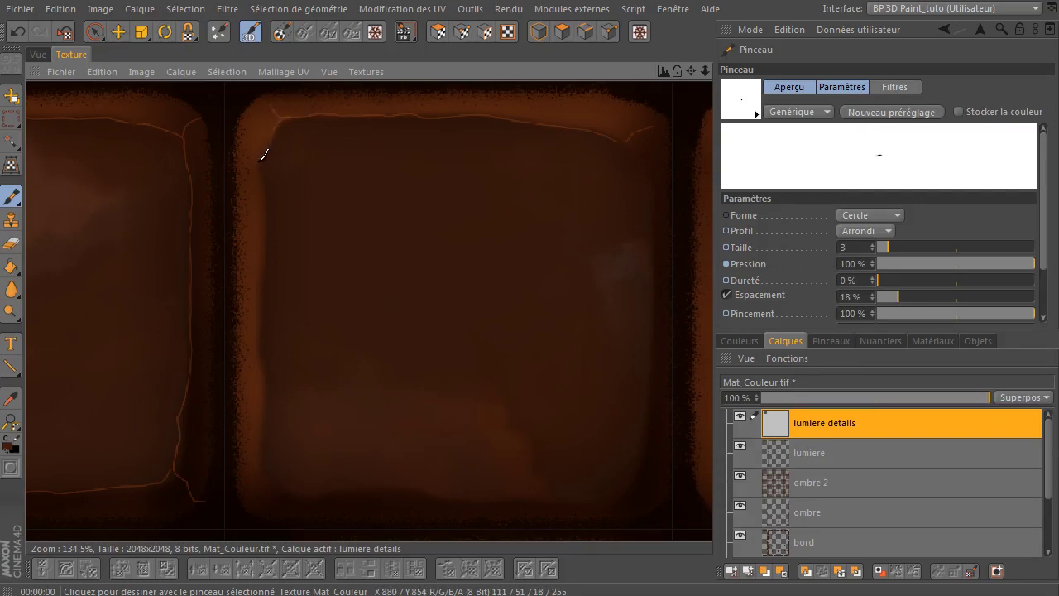
{"action": "mouse_move", "coordinate": [232, 137]}
{"action": "left_mouse_down"}
{"action": "mouse_move", "coordinate": [267, 161]}
{"action": "mouse_move", "coordinate": [273, 238]}
{"action": "left_mouse_up"}
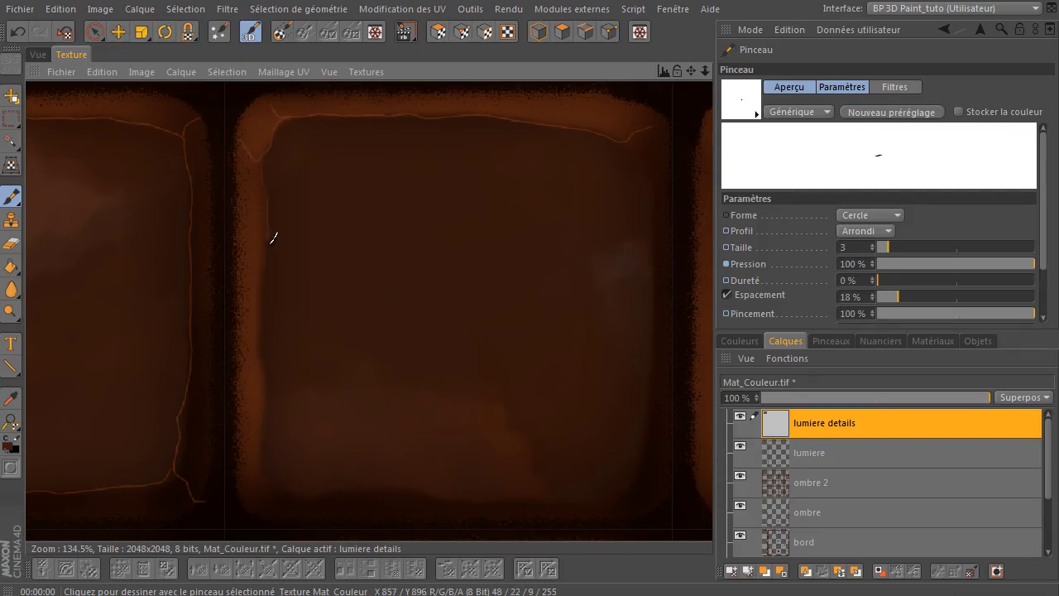
{"action": "left_click_drag", "start_coordinate": [268, 362], "coordinate": [267, 414]}
{"action": "left_click_drag", "start_coordinate": [325, 487], "coordinate": [385, 479]}
{"action": "left_click_drag", "start_coordinate": [483, 493], "coordinate": [541, 487]}
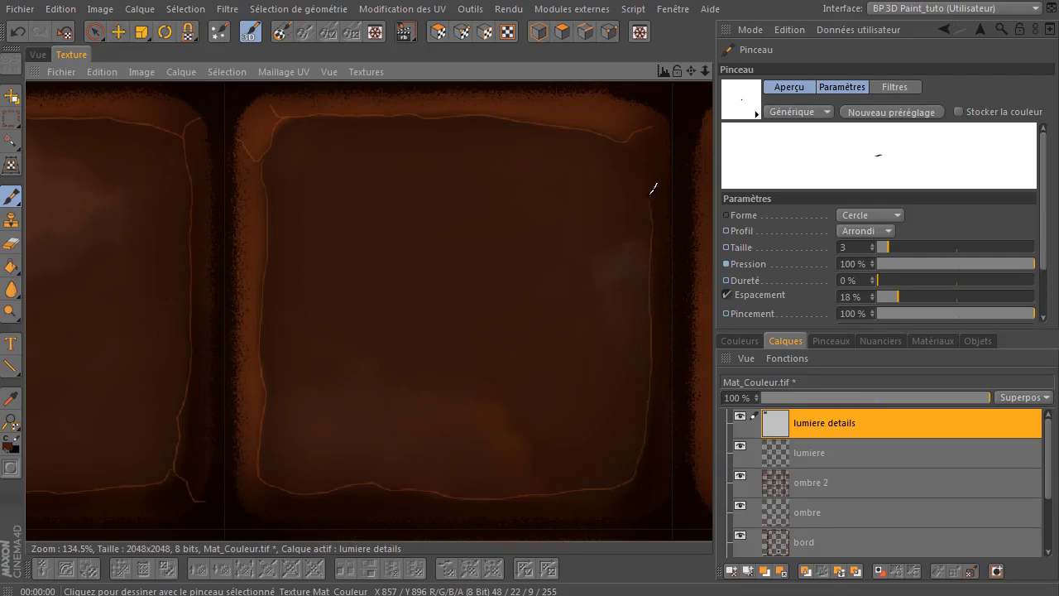
{"action": "left_click_drag", "start_coordinate": [257, 500], "coordinate": [252, 475]}
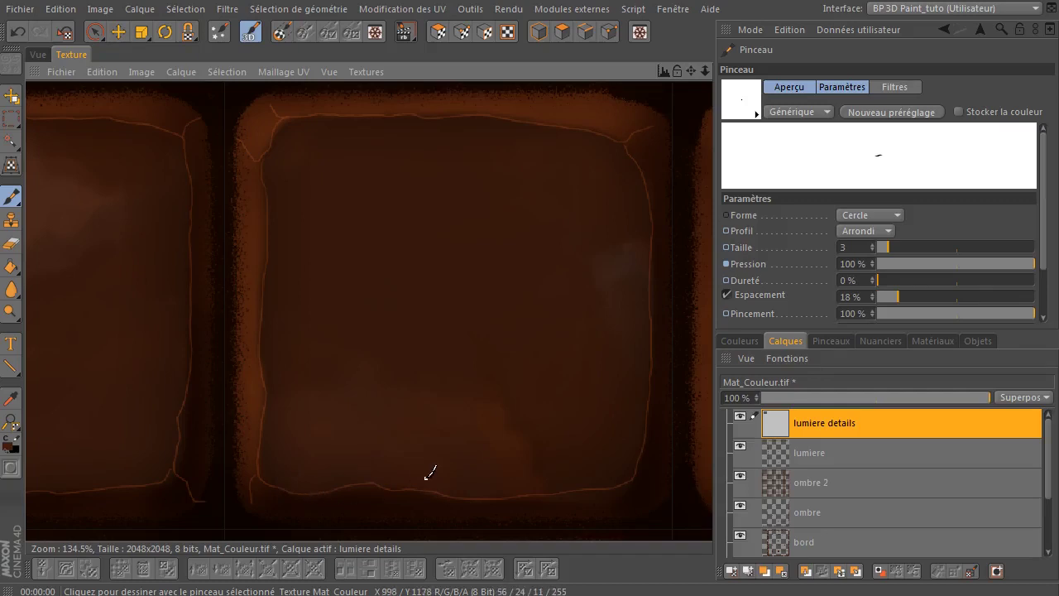
{"action": "left_click_drag", "start_coordinate": [406, 518], "coordinate": [392, 494]}
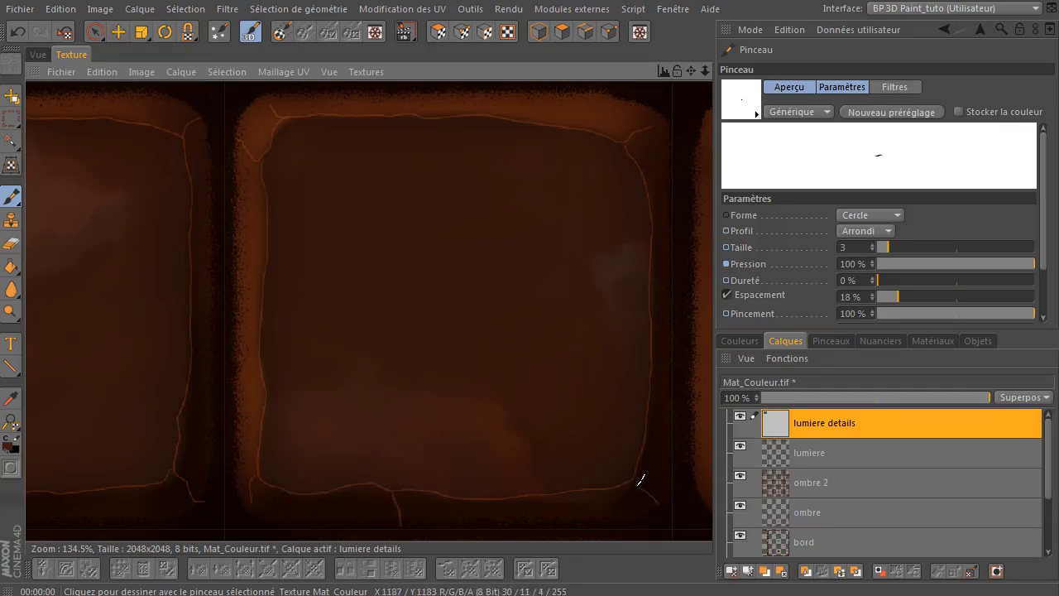
{"action": "left_click_drag", "start_coordinate": [238, 356], "coordinate": [258, 354]}
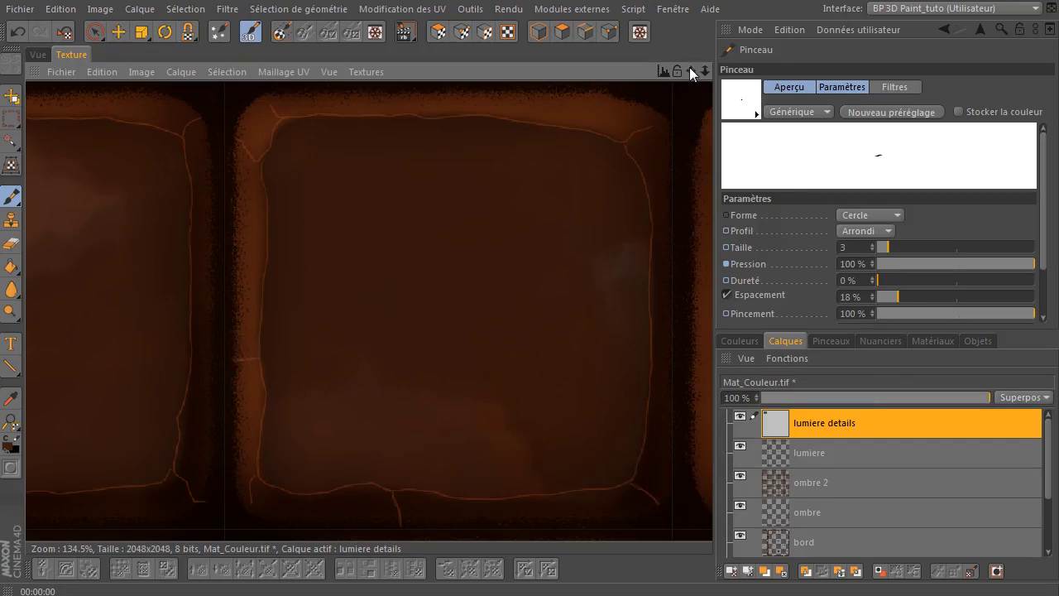
- Outline the next tile with thin light lines along its top, left, bottom and right edges
{"action": "left_click_drag", "start_coordinate": [691, 70], "coordinate": [204, 75]}
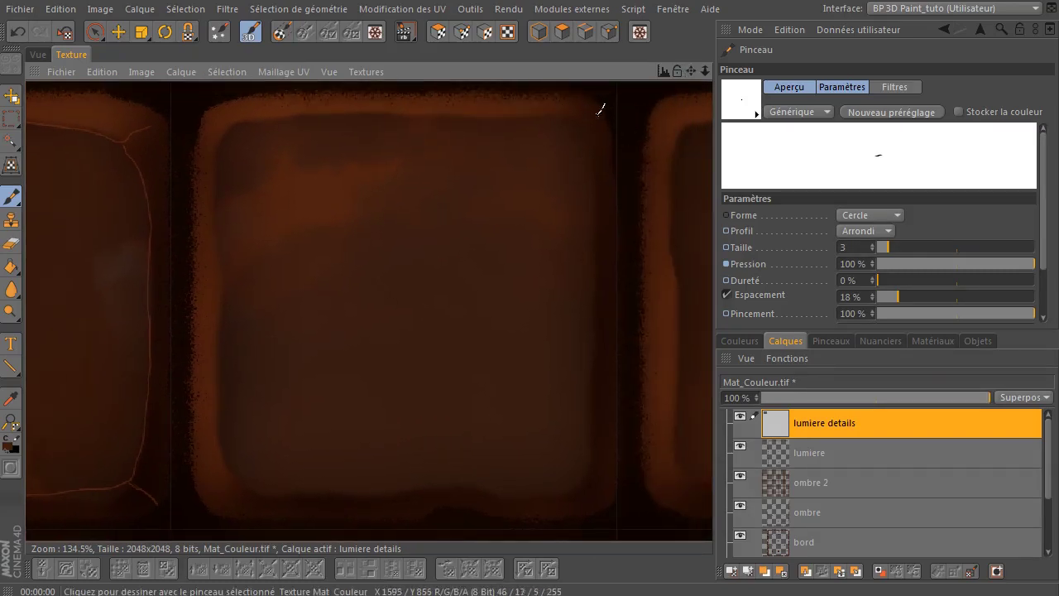
{"action": "mouse_move", "coordinate": [532, 105]}
{"action": "left_mouse_down"}
{"action": "mouse_move", "coordinate": [296, 107]}
{"action": "mouse_move", "coordinate": [210, 125]}
{"action": "left_mouse_up"}
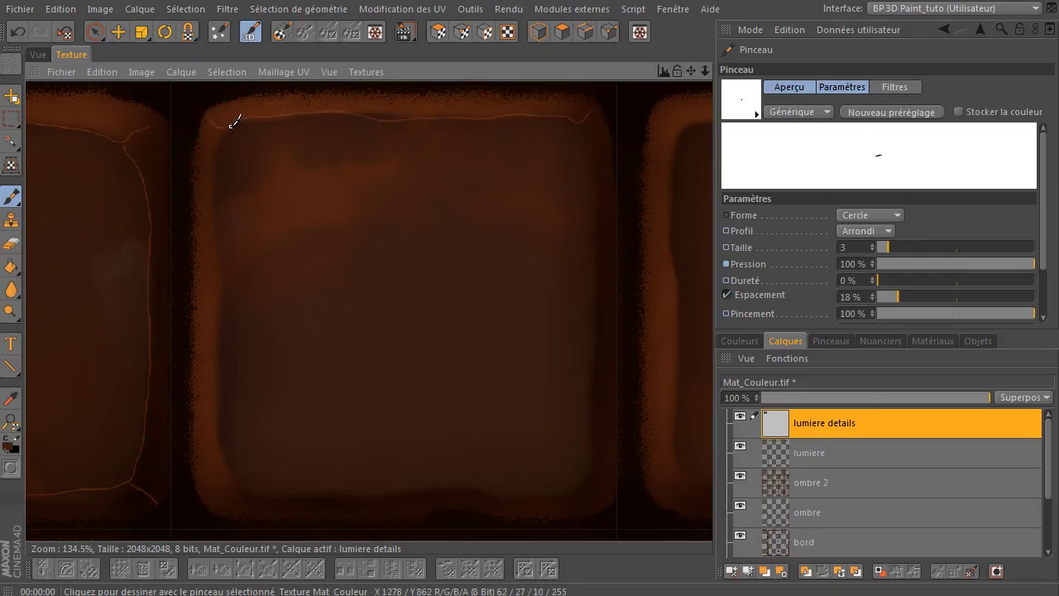
{"action": "left_click_drag", "start_coordinate": [220, 204], "coordinate": [225, 255]}
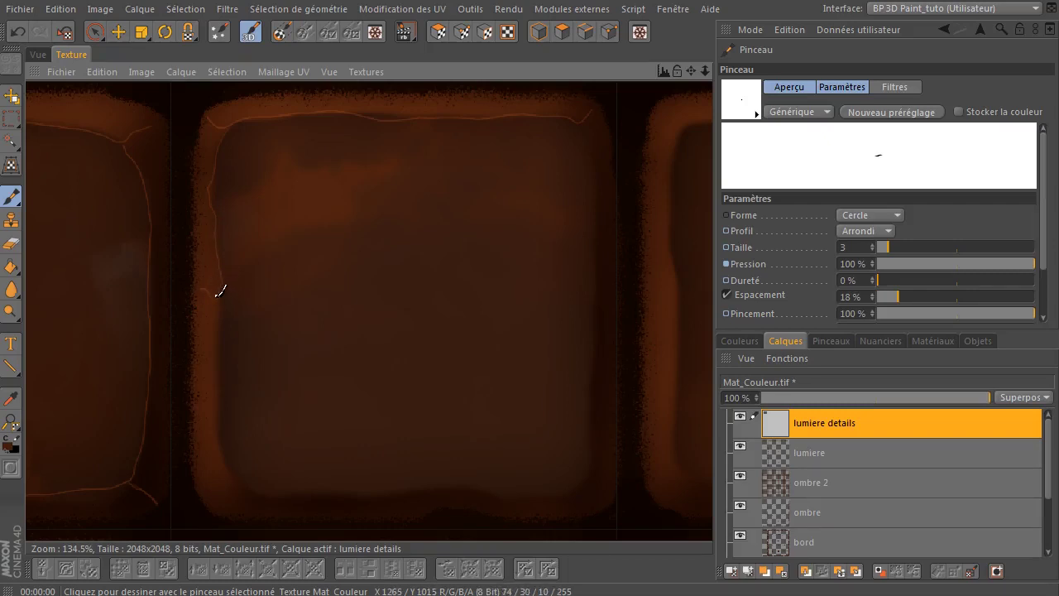
{"action": "mouse_move", "coordinate": [224, 362]}
{"action": "left_mouse_down"}
{"action": "mouse_move", "coordinate": [232, 456]}
{"action": "mouse_move", "coordinate": [217, 488]}
{"action": "left_mouse_up"}
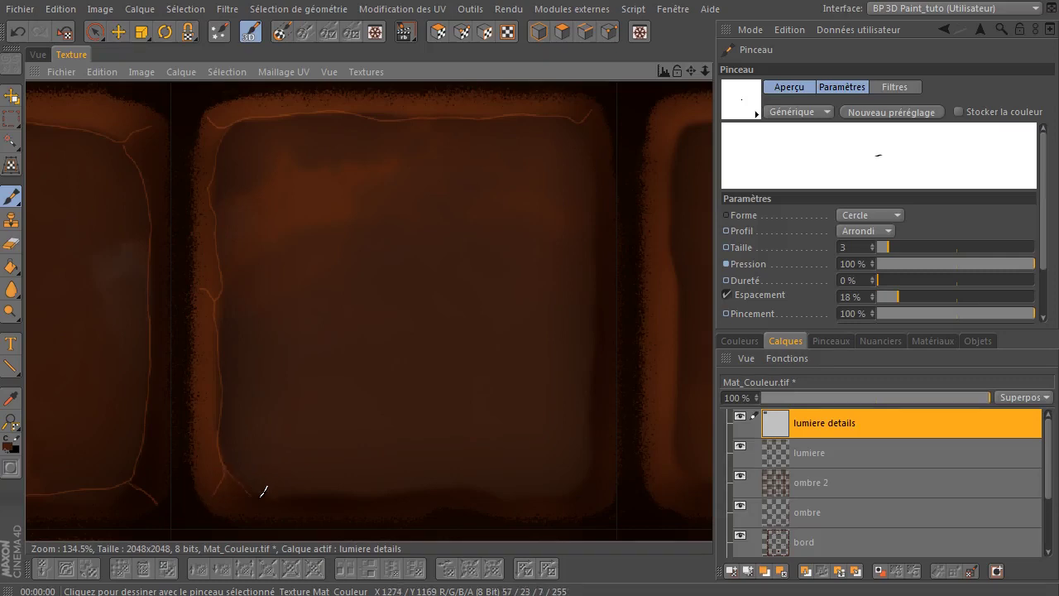
{"action": "mouse_move", "coordinate": [443, 482]}
{"action": "left_mouse_down"}
{"action": "mouse_move", "coordinate": [571, 493]}
{"action": "mouse_move", "coordinate": [587, 485]}
{"action": "left_mouse_up"}
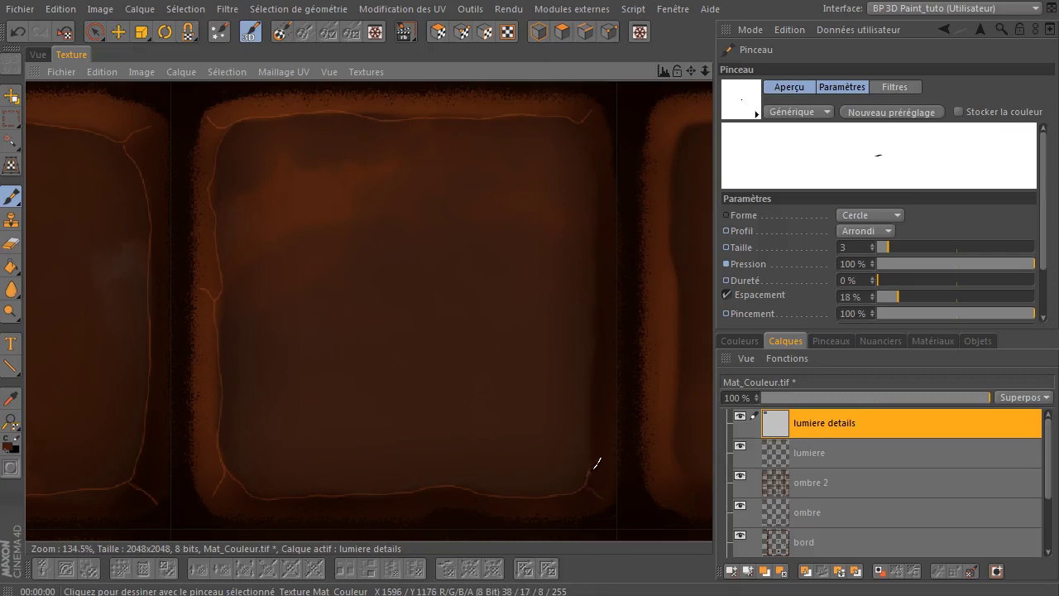
{"action": "left_click_drag", "start_coordinate": [595, 398], "coordinate": [597, 326]}
{"action": "left_click_drag", "start_coordinate": [604, 189], "coordinate": [580, 111]}
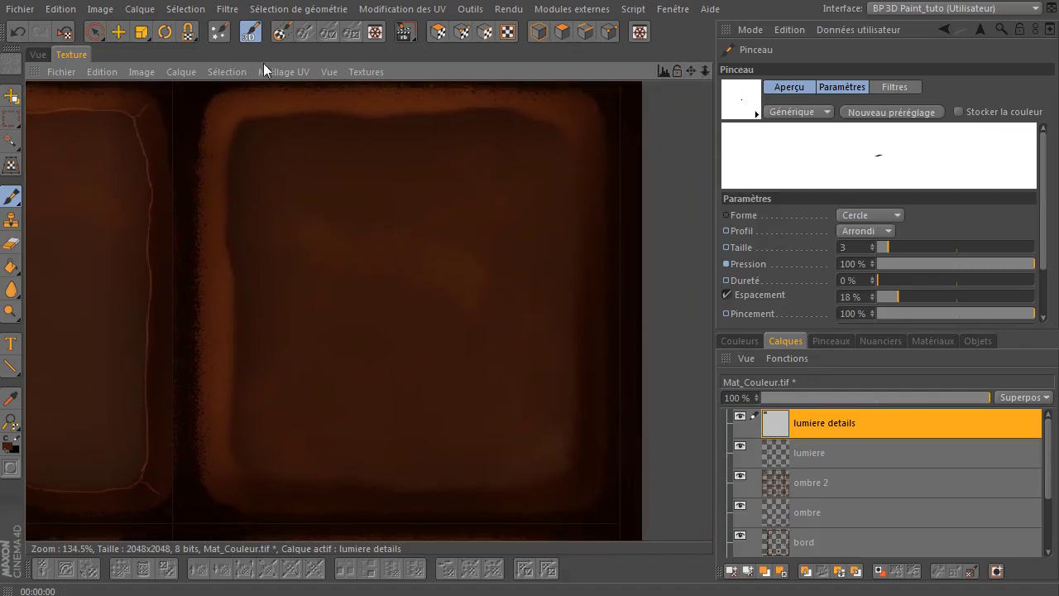
- Paint glowing crack strokes along the tile's top edge, down its right side, off the bottom-right corner and along the bottom
{"action": "mouse_move", "coordinate": [689, 73]}
{"action": "left_mouse_down"}
{"action": "mouse_move", "coordinate": [689, 55]}
{"action": "mouse_move", "coordinate": [708, 95]}
{"action": "left_mouse_up"}
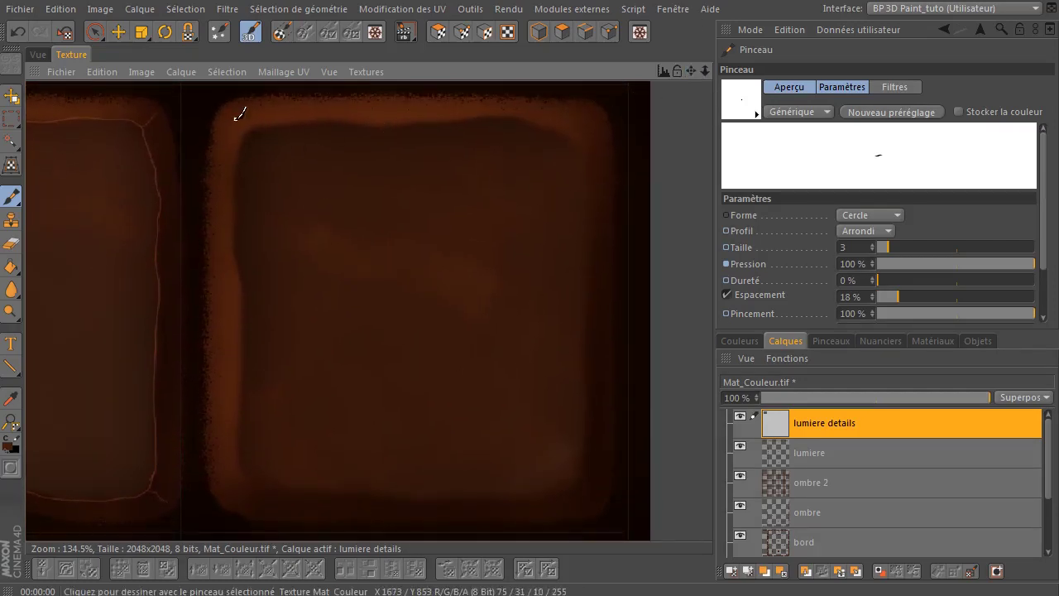
{"action": "left_click_drag", "start_coordinate": [227, 115], "coordinate": [253, 129]}
{"action": "mouse_move", "coordinate": [341, 116]}
{"action": "left_mouse_down"}
{"action": "mouse_move", "coordinate": [347, 104]}
{"action": "mouse_move", "coordinate": [407, 126]}
{"action": "left_mouse_up"}
{"action": "mouse_move", "coordinate": [541, 119]}
{"action": "left_mouse_down"}
{"action": "mouse_move", "coordinate": [586, 153]}
{"action": "mouse_move", "coordinate": [596, 298]}
{"action": "left_mouse_up"}
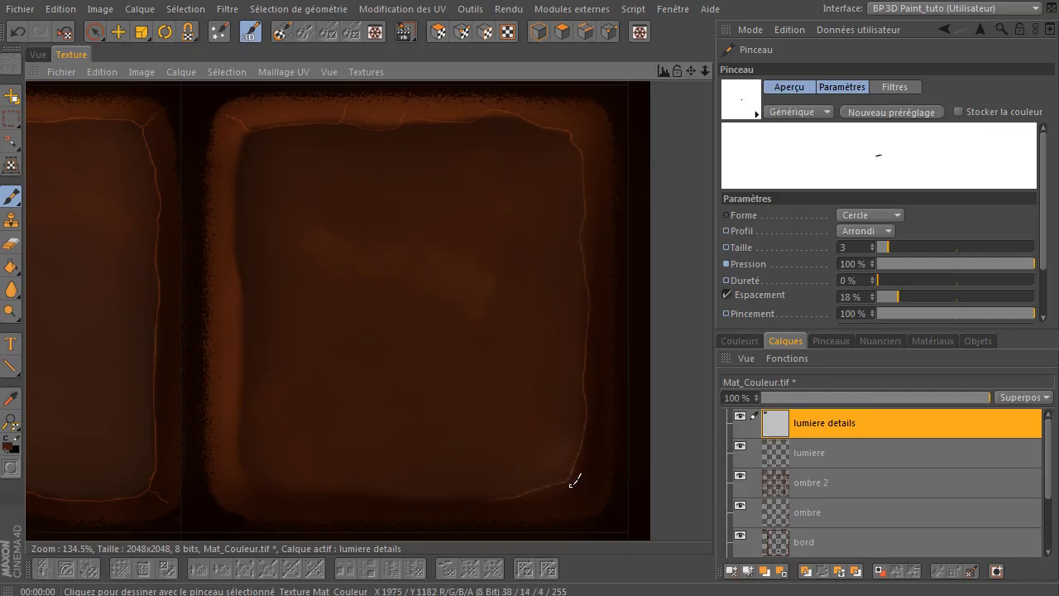
{"action": "left_click_drag", "start_coordinate": [568, 481], "coordinate": [596, 507]}
{"action": "mouse_move", "coordinate": [468, 491]}
{"action": "left_mouse_down"}
{"action": "mouse_move", "coordinate": [266, 474]}
{"action": "mouse_move", "coordinate": [245, 464]}
{"action": "mouse_move", "coordinate": [245, 401]}
{"action": "left_mouse_up"}
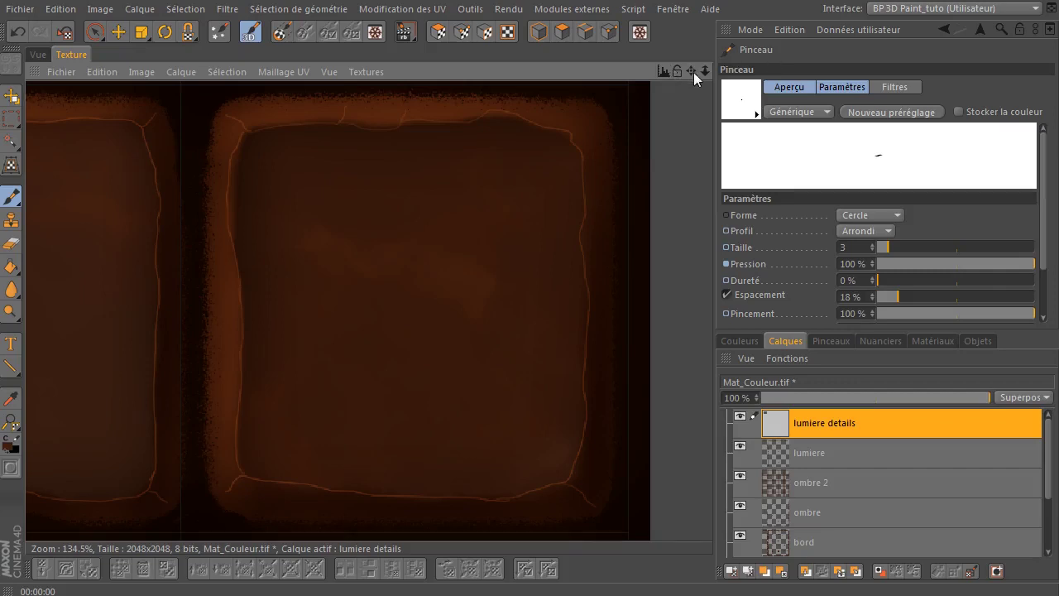
{"action": "mouse_move", "coordinate": [694, 72]}
{"action": "left_mouse_down"}
{"action": "mouse_move", "coordinate": [698, 14]}
{"action": "mouse_move", "coordinate": [692, 124]}
{"action": "mouse_move", "coordinate": [682, 76]}
{"action": "left_mouse_up"}
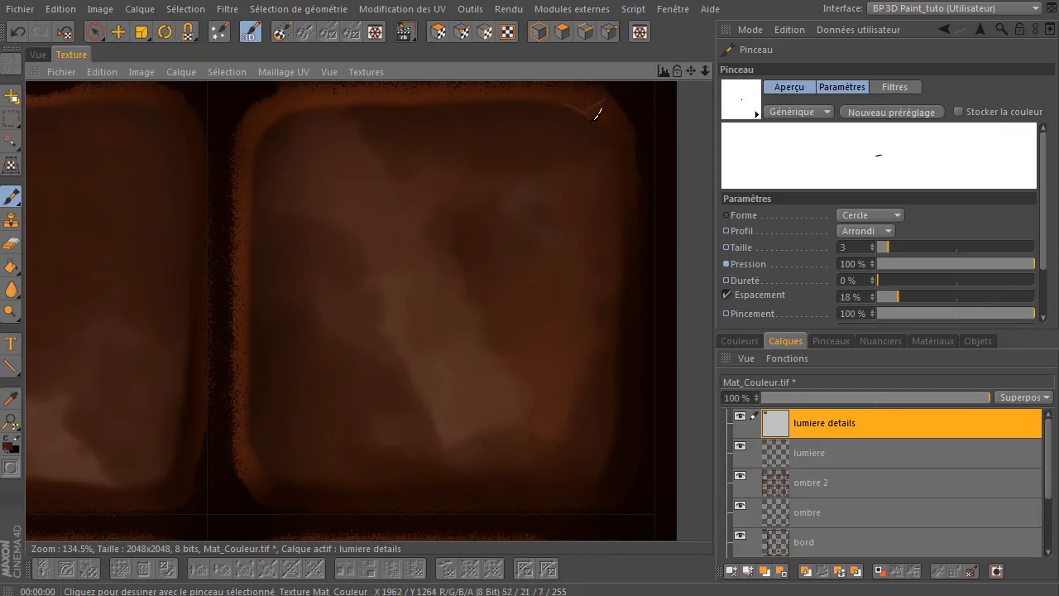
- Trace glowing crack lines around the lighter tile's right, bottom, left and top edges
{"action": "left_click_drag", "start_coordinate": [614, 152], "coordinate": [625, 265]}
{"action": "mouse_move", "coordinate": [619, 495]}
{"action": "left_mouse_down"}
{"action": "mouse_move", "coordinate": [605, 473]}
{"action": "mouse_move", "coordinate": [513, 465]}
{"action": "mouse_move", "coordinate": [373, 480]}
{"action": "mouse_move", "coordinate": [283, 468]}
{"action": "left_mouse_up"}
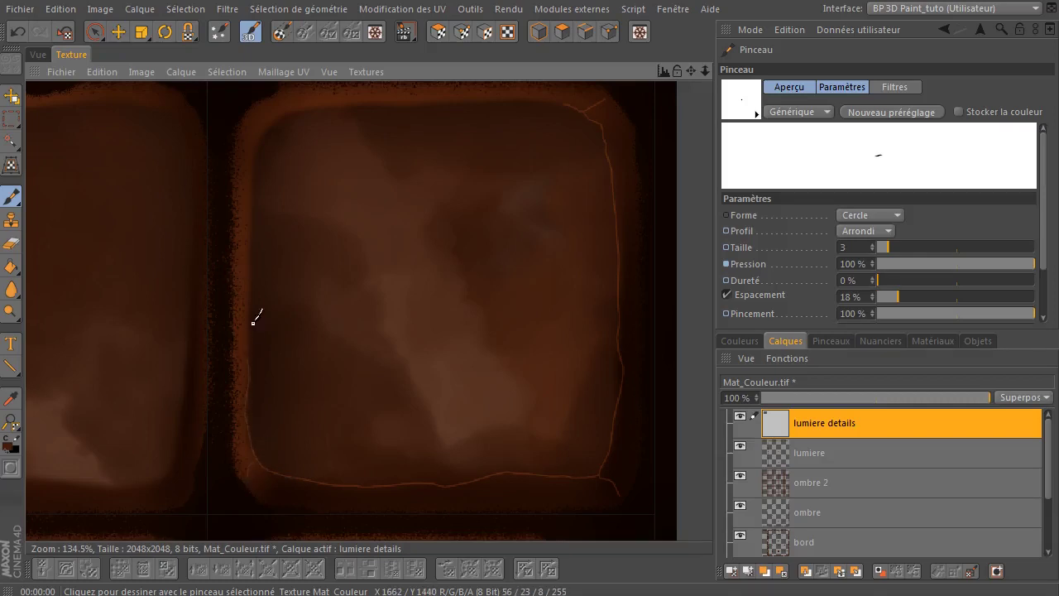
{"action": "left_click_drag", "start_coordinate": [256, 271], "coordinate": [257, 111]}
{"action": "mouse_move", "coordinate": [372, 96]}
{"action": "left_mouse_down"}
{"action": "mouse_move", "coordinate": [466, 90]}
{"action": "mouse_move", "coordinate": [565, 103]}
{"action": "left_mouse_up"}
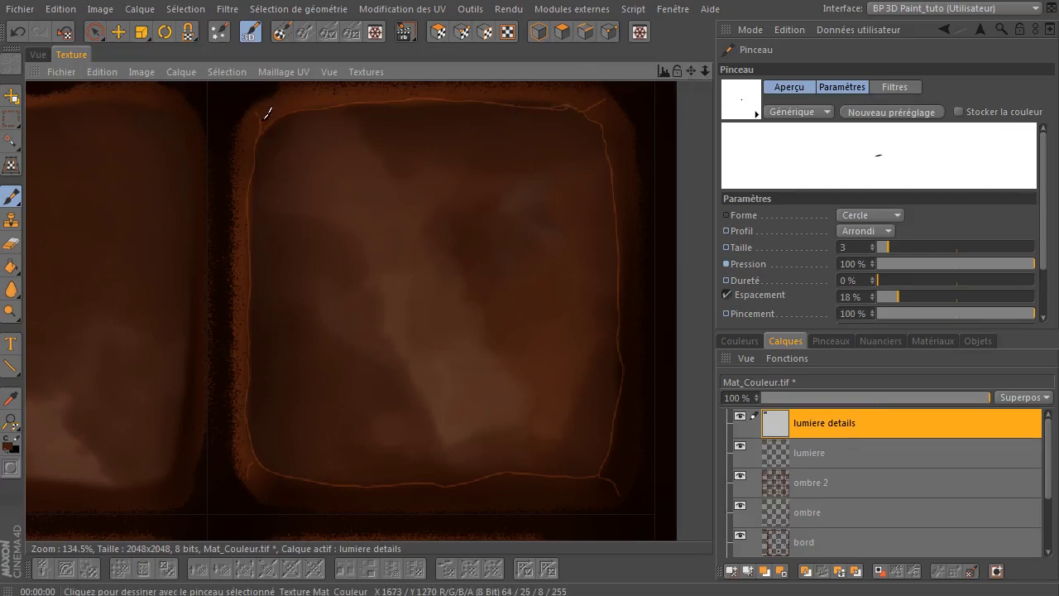
{"action": "left_click_drag", "start_coordinate": [276, 107], "coordinate": [260, 123]}
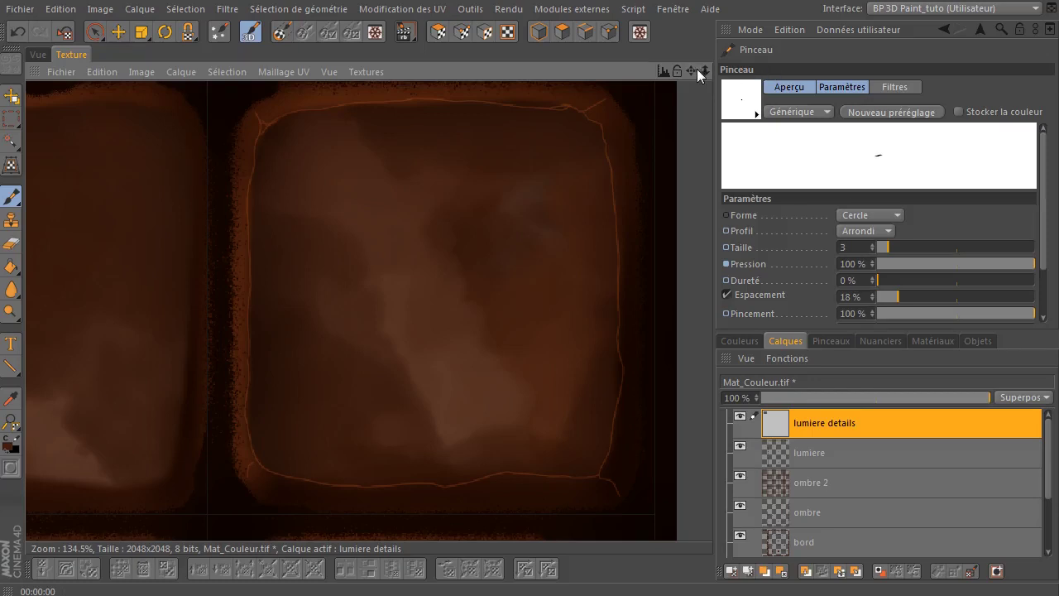
- Paint thin glowing lines along the neighbouring tile's top, right and bottom edges
{"action": "left_click_drag", "start_coordinate": [697, 68], "coordinate": [937, 82]}
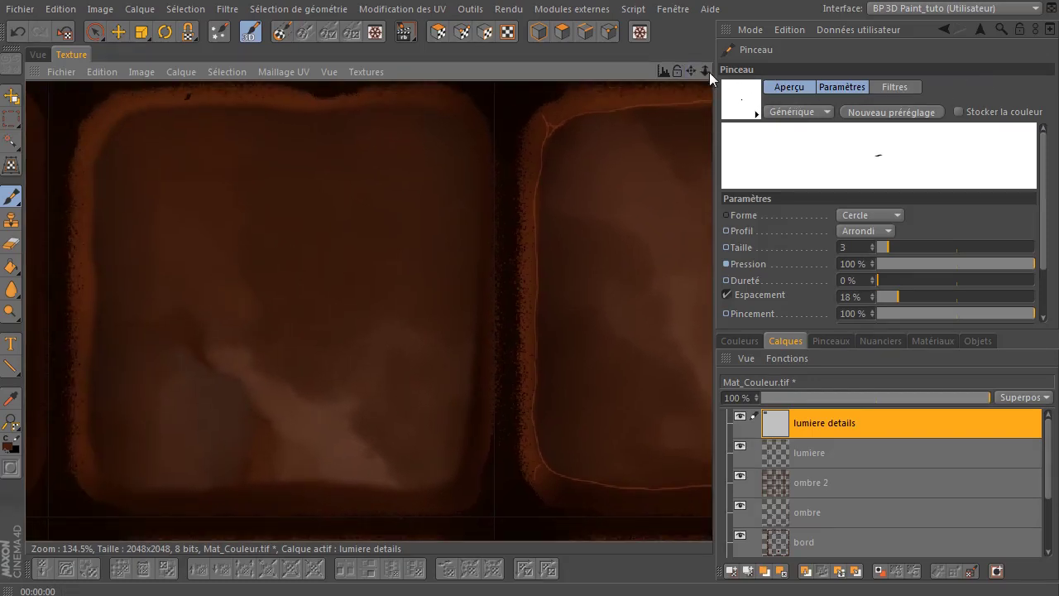
{"action": "left_click_drag", "start_coordinate": [709, 72], "coordinate": [710, 89]}
{"action": "left_click_drag", "start_coordinate": [334, 116], "coordinate": [387, 121]}
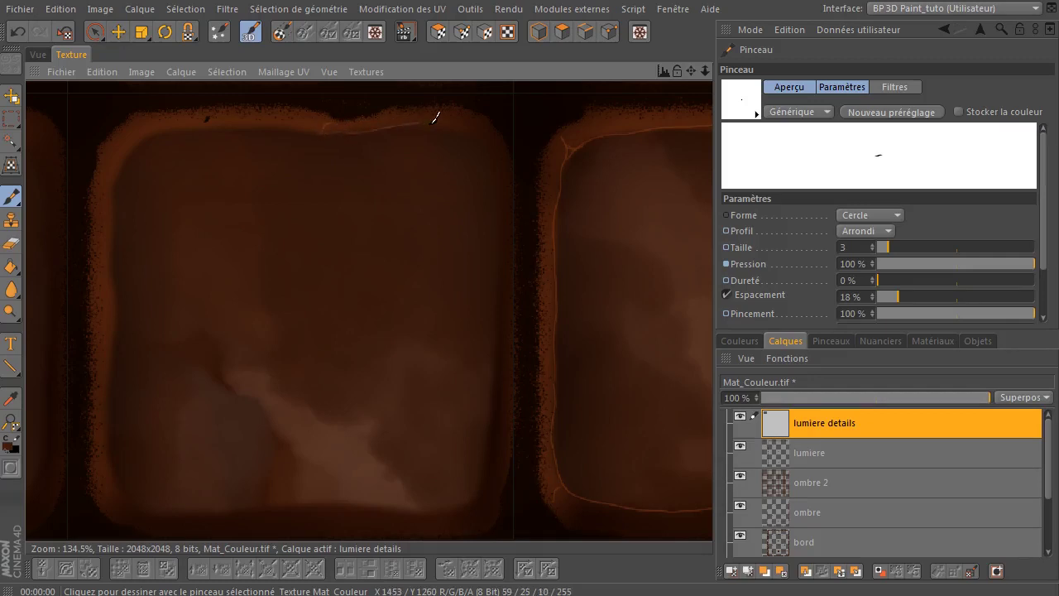
{"action": "left_click_drag", "start_coordinate": [492, 165], "coordinate": [504, 253]}
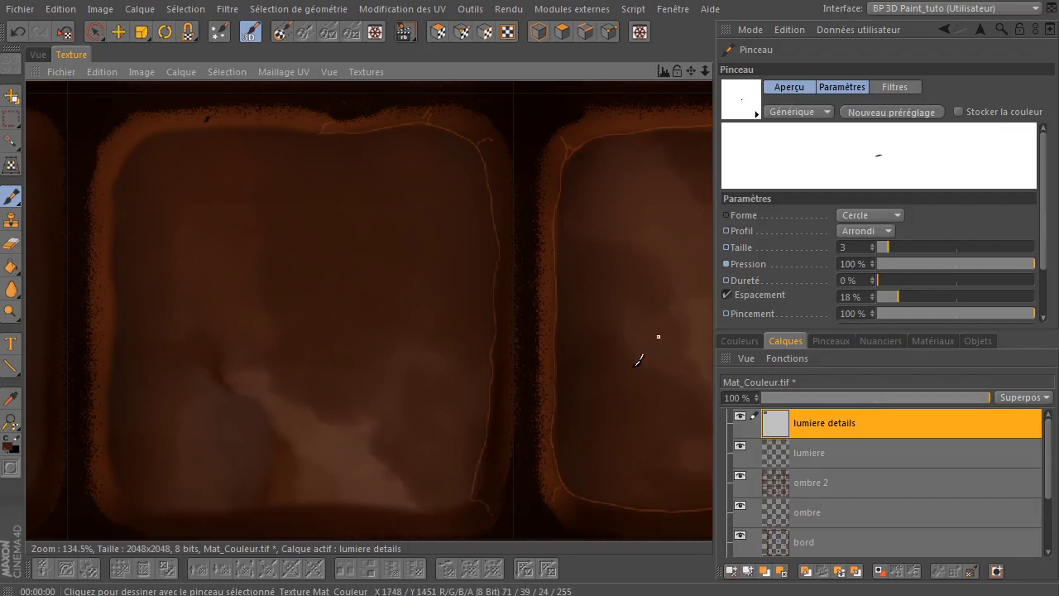
{"action": "left_click_drag", "start_coordinate": [692, 71], "coordinate": [812, 46]}
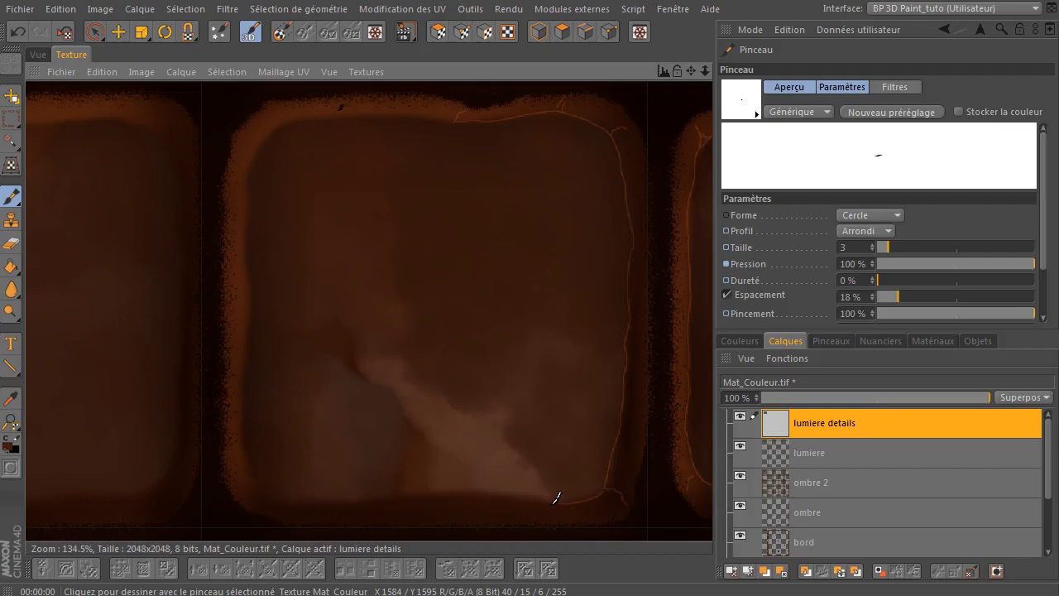
{"action": "left_click_drag", "start_coordinate": [557, 497], "coordinate": [287, 489]}
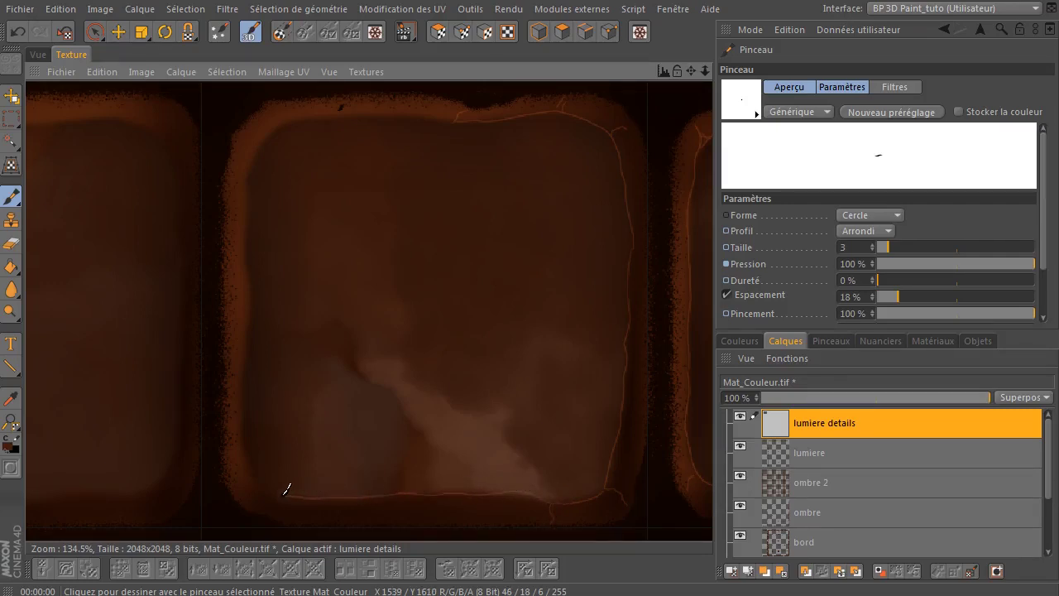
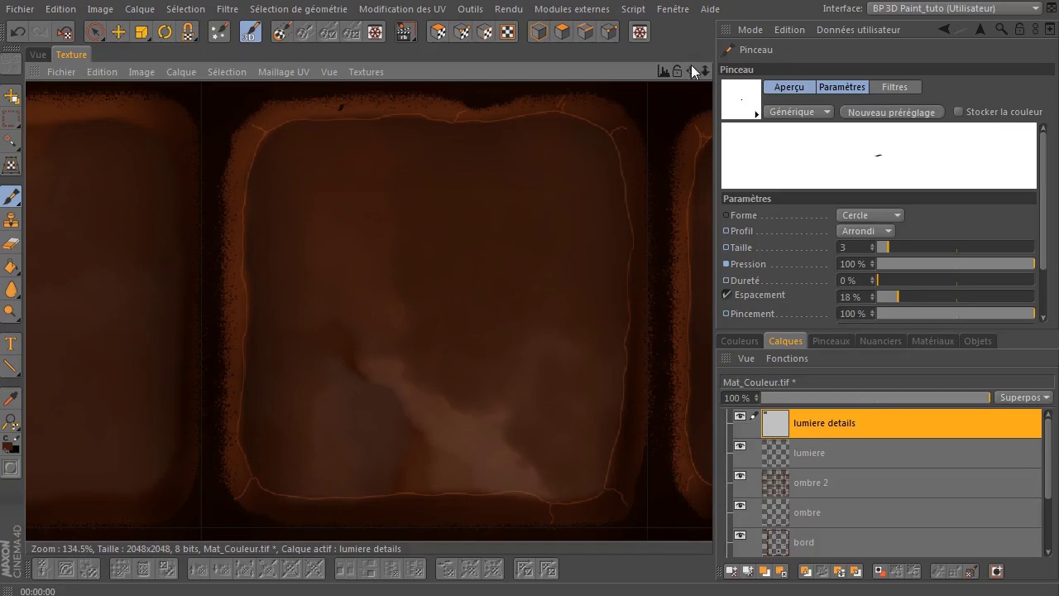
- Paint thin highlight lines along the first tile's right, bottom and left edges
{"action": "left_click_drag", "start_coordinate": [691, 65], "coordinate": [1017, 79]}
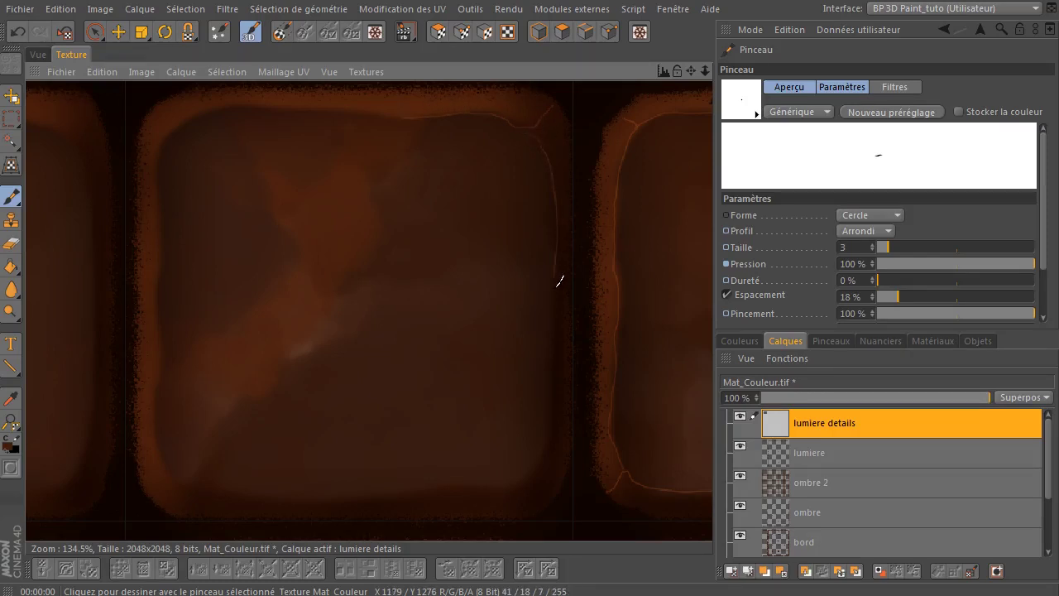
{"action": "mouse_move", "coordinate": [551, 407]}
{"action": "left_mouse_down"}
{"action": "mouse_move", "coordinate": [538, 452]}
{"action": "mouse_move", "coordinate": [547, 493]}
{"action": "left_mouse_up"}
{"action": "mouse_move", "coordinate": [505, 484]}
{"action": "left_mouse_down"}
{"action": "mouse_move", "coordinate": [220, 482]}
{"action": "mouse_move", "coordinate": [154, 497]}
{"action": "left_mouse_up"}
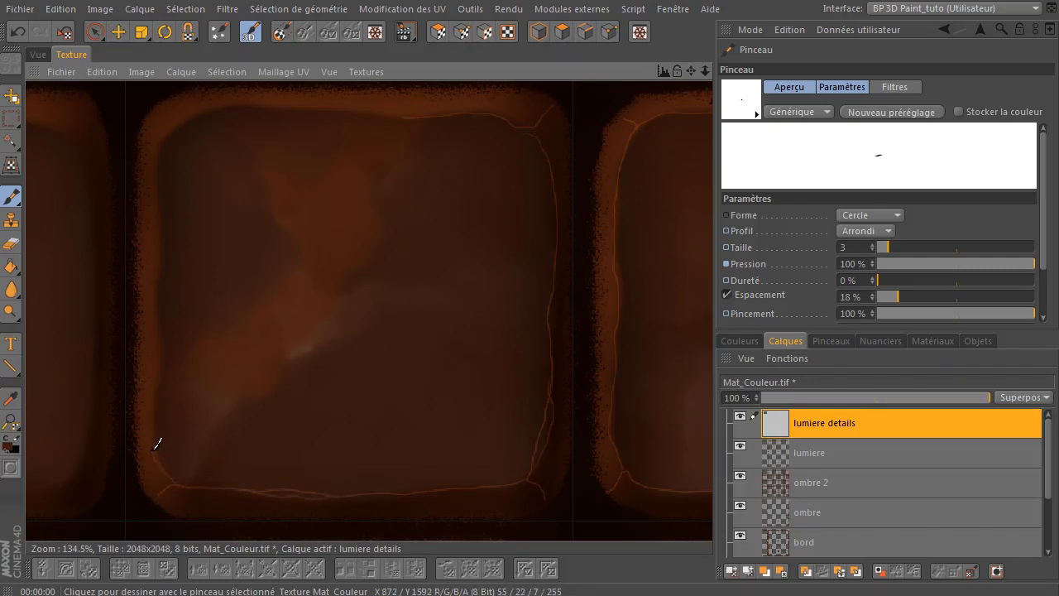
{"action": "left_click_drag", "start_coordinate": [157, 388], "coordinate": [162, 328]}
{"action": "left_click_drag", "start_coordinate": [162, 134], "coordinate": [146, 122]}
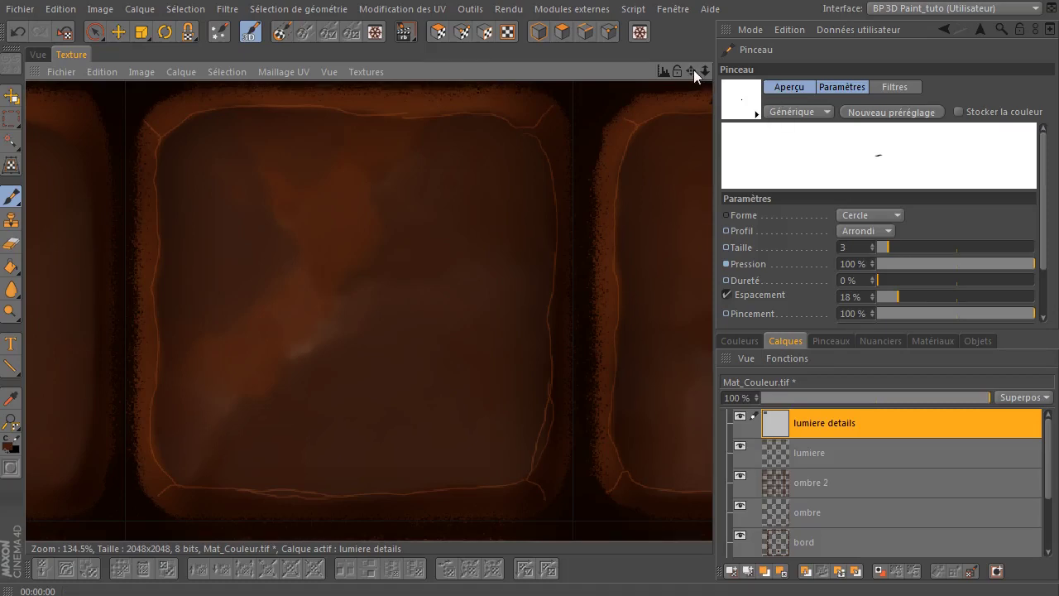
- Trace highlights along the second tile's top, left and bottom edges, rounding its bottom-right corner
{"action": "left_click_drag", "start_coordinate": [691, 71], "coordinate": [728, 74]}
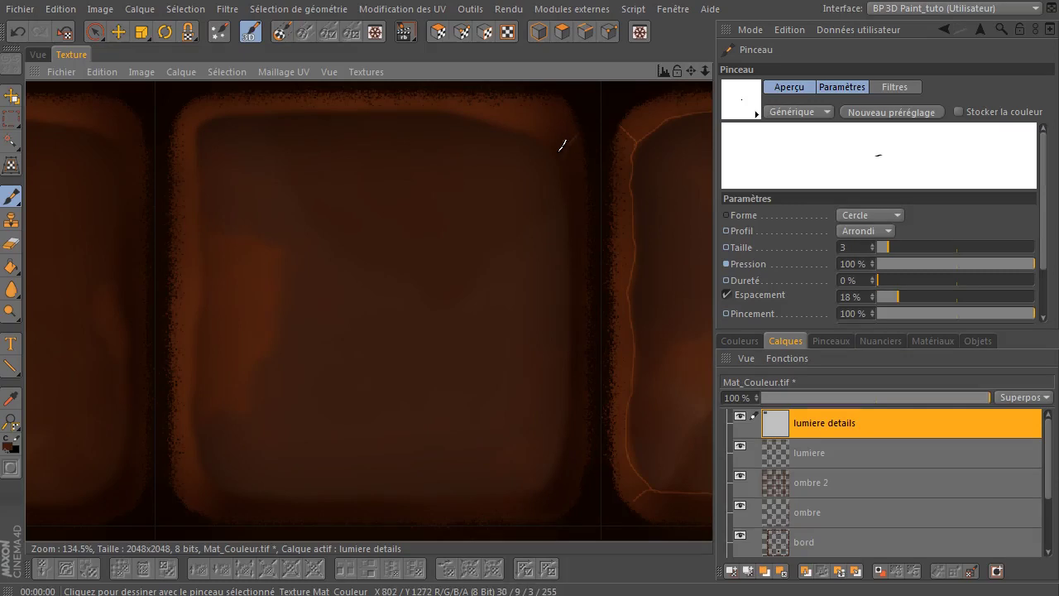
{"action": "left_click_drag", "start_coordinate": [511, 121], "coordinate": [220, 112]}
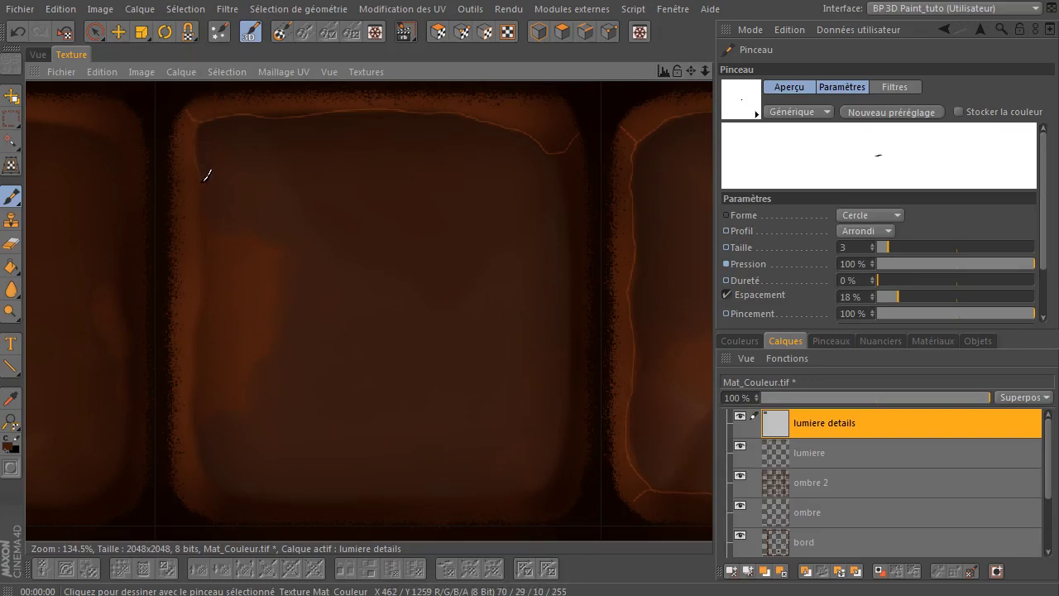
{"action": "left_click_drag", "start_coordinate": [210, 236], "coordinate": [207, 276]}
{"action": "left_click_drag", "start_coordinate": [199, 326], "coordinate": [203, 373]}
{"action": "left_click_drag", "start_coordinate": [196, 427], "coordinate": [213, 457]}
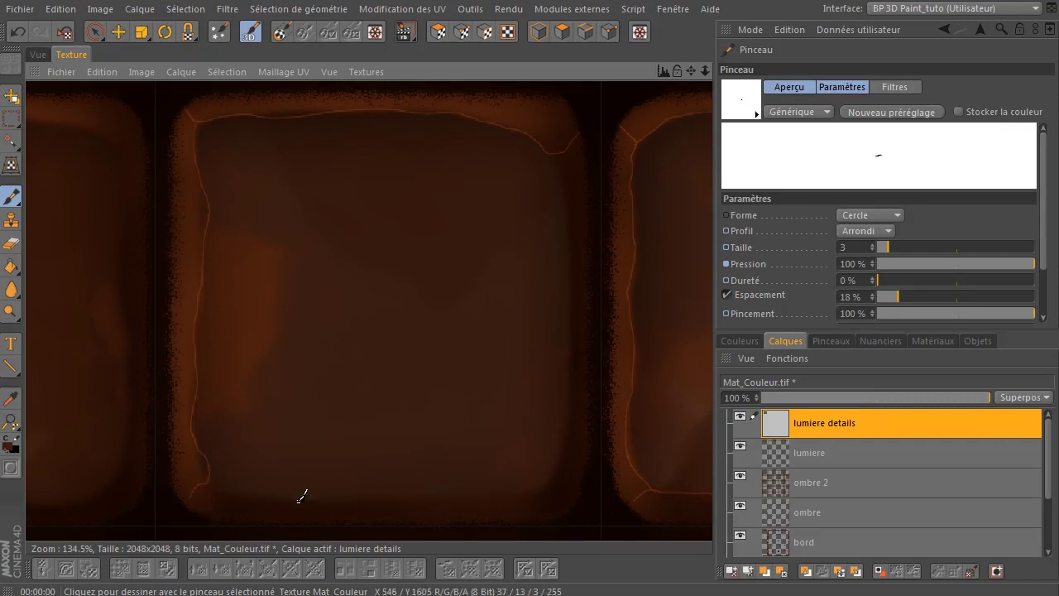
{"action": "left_click_drag", "start_coordinate": [277, 493], "coordinate": [348, 492]}
{"action": "left_click_drag", "start_coordinate": [415, 494], "coordinate": [477, 495]}
{"action": "left_click_drag", "start_coordinate": [542, 488], "coordinate": [566, 497]}
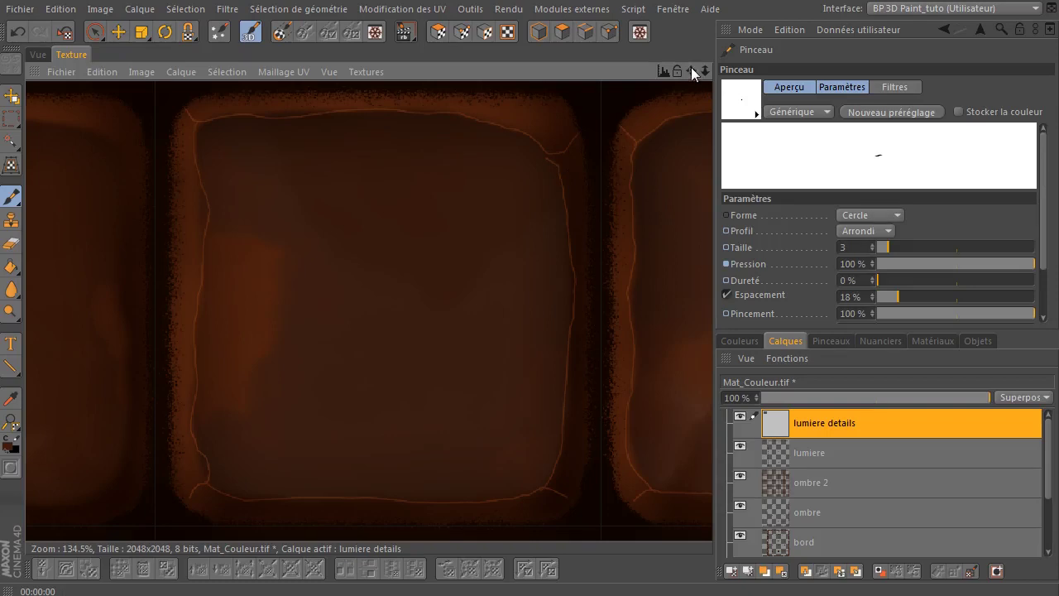
{"action": "left_click_drag", "start_coordinate": [693, 69], "coordinate": [1008, 67]}
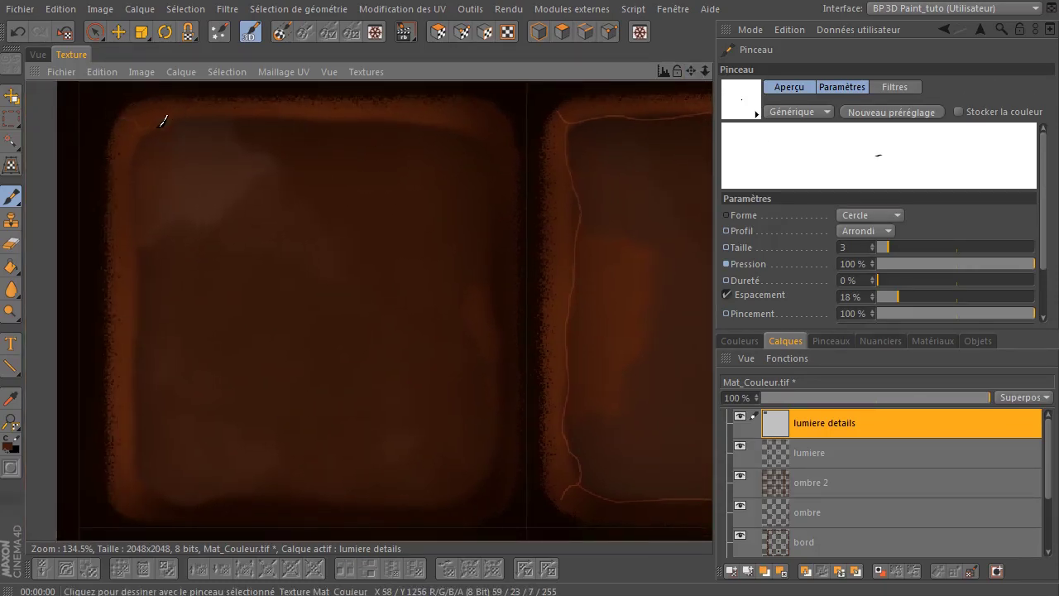
- Extend the tile's highlight along its top, right and bottom edges
{"action": "mouse_move", "coordinate": [313, 114]}
{"action": "left_mouse_down"}
{"action": "mouse_move", "coordinate": [469, 118]}
{"action": "mouse_move", "coordinate": [497, 145]}
{"action": "mouse_move", "coordinate": [491, 254]}
{"action": "left_mouse_up"}
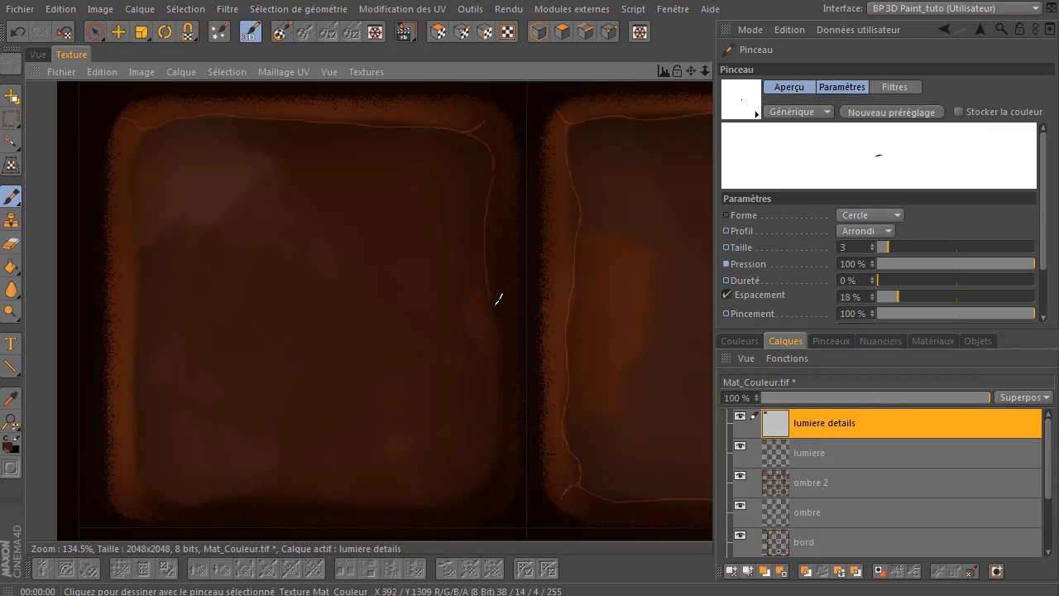
{"action": "left_click_drag", "start_coordinate": [477, 480], "coordinate": [484, 502]}
{"action": "left_click_drag", "start_coordinate": [410, 497], "coordinate": [320, 483]}
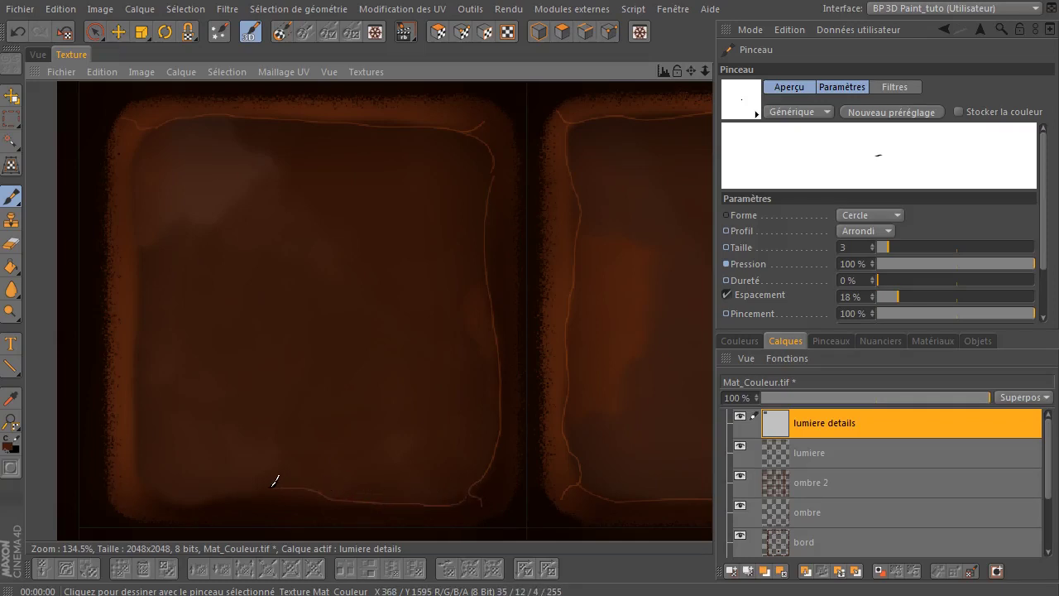
{"action": "left_click_drag", "start_coordinate": [237, 485], "coordinate": [189, 496]}
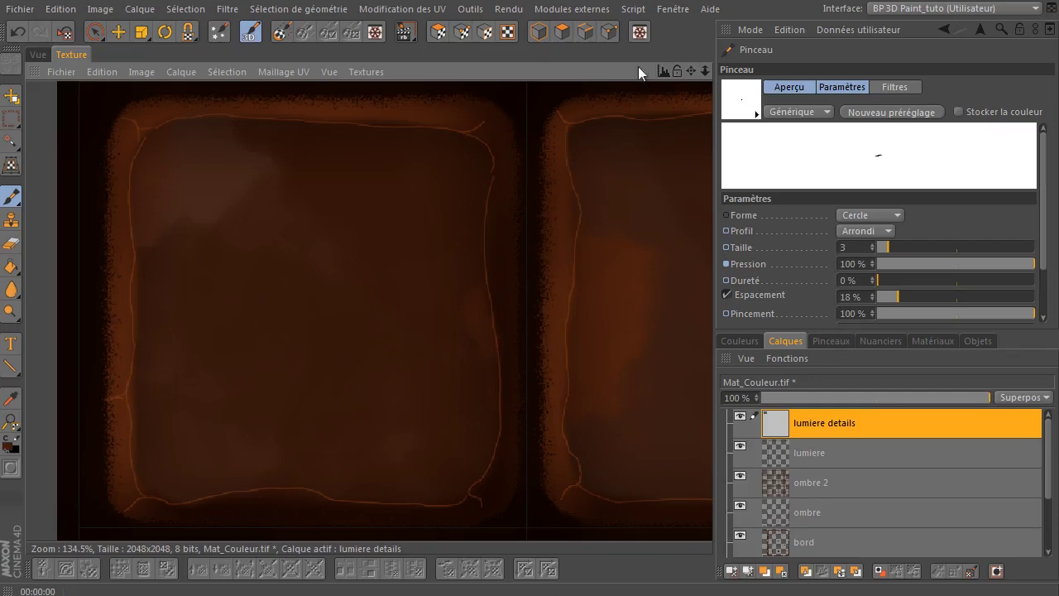
- Paint highlights along the top, bottom and left edges of a tile lower on the texture
{"action": "left_click_drag", "start_coordinate": [691, 68], "coordinate": [667, 38]}
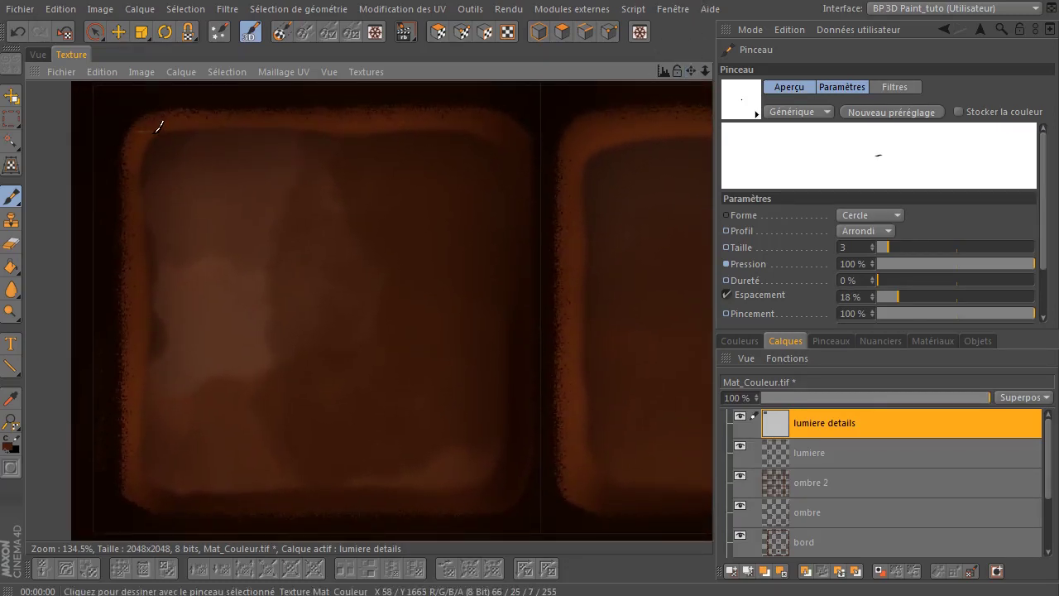
{"action": "left_click_drag", "start_coordinate": [177, 124], "coordinate": [349, 134]}
{"action": "left_click_drag", "start_coordinate": [484, 125], "coordinate": [511, 142]}
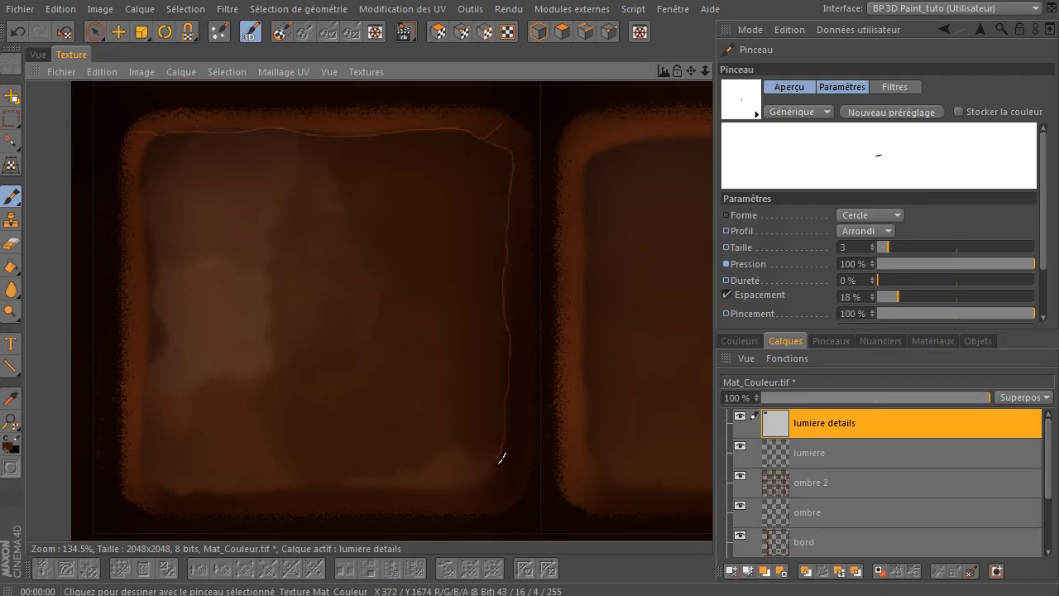
{"action": "mouse_move", "coordinate": [511, 481]}
{"action": "left_mouse_down"}
{"action": "mouse_move", "coordinate": [496, 466]}
{"action": "mouse_move", "coordinate": [238, 487]}
{"action": "mouse_move", "coordinate": [152, 476]}
{"action": "left_mouse_up"}
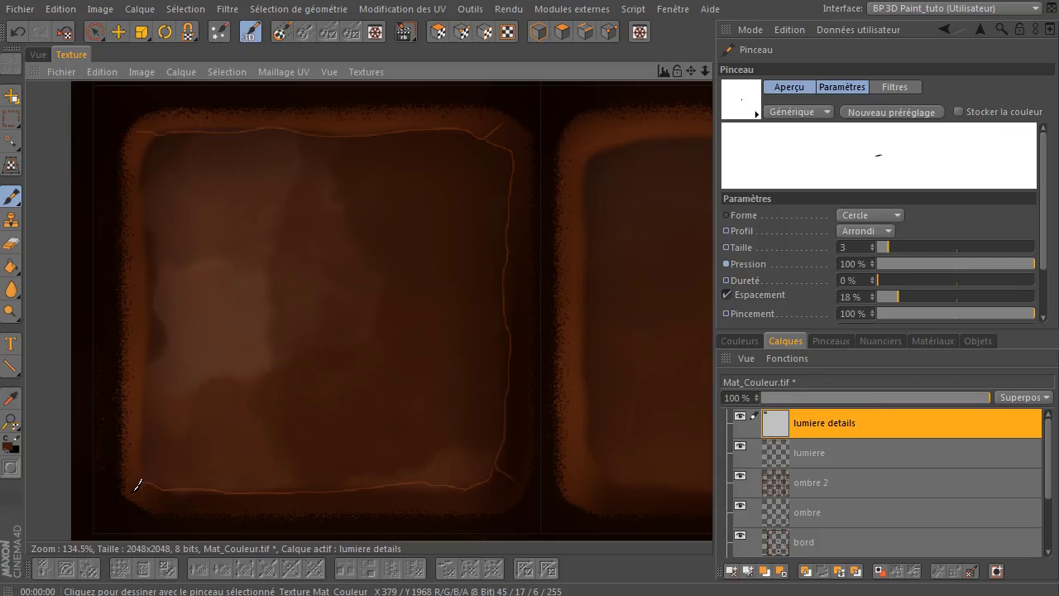
{"action": "left_click_drag", "start_coordinate": [139, 425], "coordinate": [166, 323]}
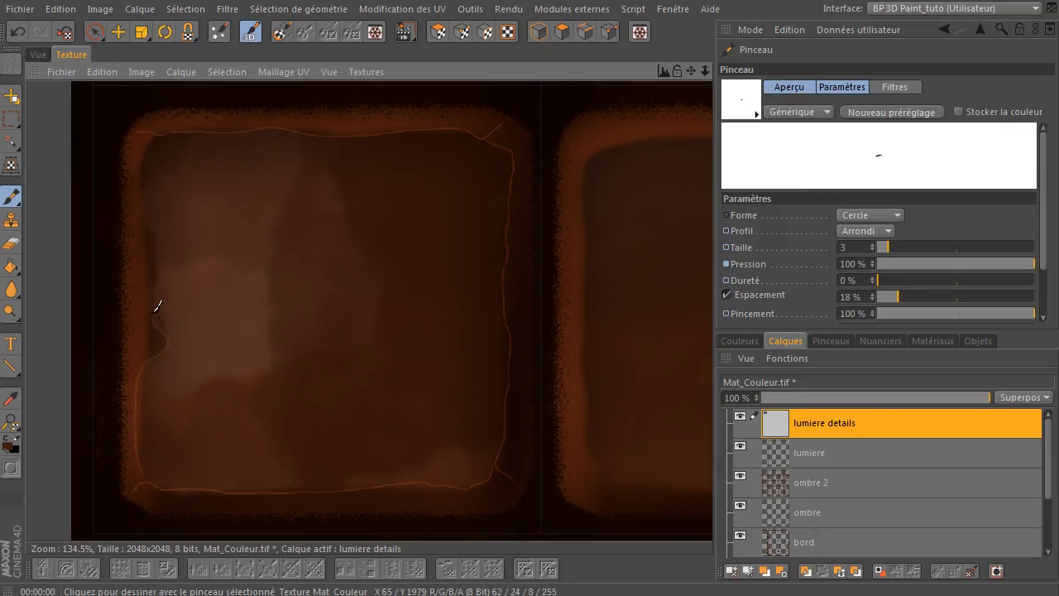
{"action": "left_click_drag", "start_coordinate": [148, 206], "coordinate": [154, 126]}
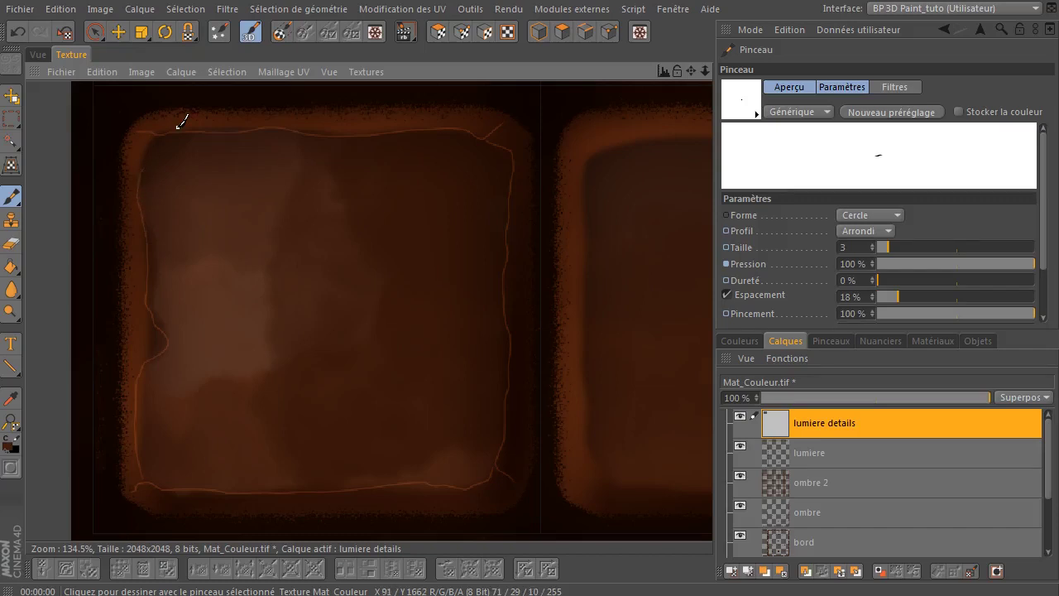
- Paint highlight lines along the next tile's top and bottom edges
{"action": "left_click_drag", "start_coordinate": [690, 71], "coordinate": [328, 74]}
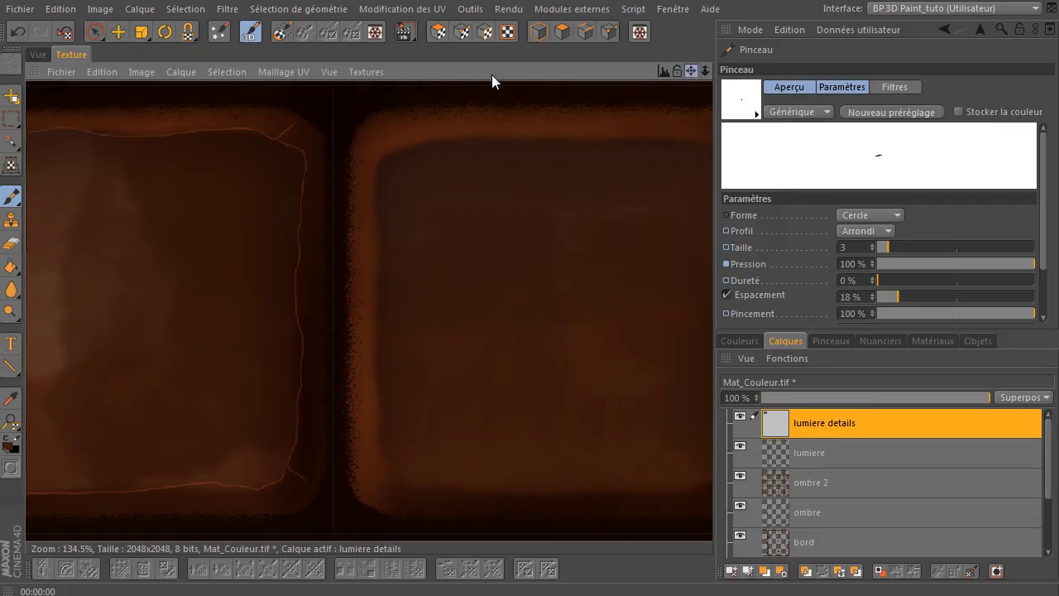
{"action": "mouse_move", "coordinate": [195, 106]}
{"action": "left_mouse_down"}
{"action": "mouse_move", "coordinate": [212, 133]}
{"action": "mouse_move", "coordinate": [312, 103]}
{"action": "mouse_move", "coordinate": [547, 124]}
{"action": "left_mouse_up"}
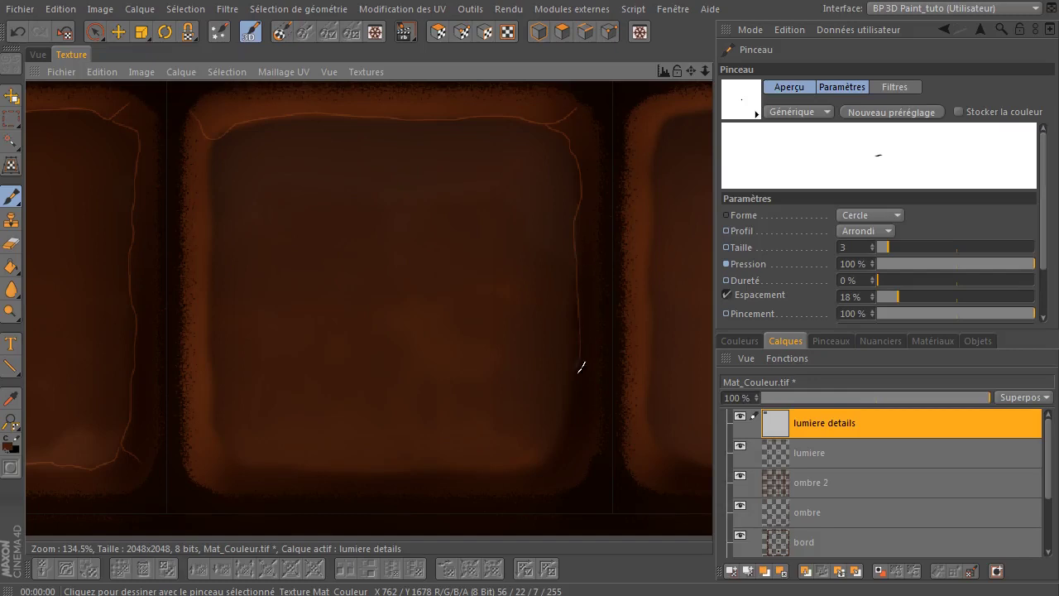
{"action": "mouse_move", "coordinate": [564, 430]}
{"action": "left_mouse_down"}
{"action": "mouse_move", "coordinate": [487, 463]}
{"action": "mouse_move", "coordinate": [339, 466]}
{"action": "mouse_move", "coordinate": [232, 450]}
{"action": "mouse_move", "coordinate": [215, 345]}
{"action": "mouse_move", "coordinate": [210, 137]}
{"action": "left_mouse_up"}
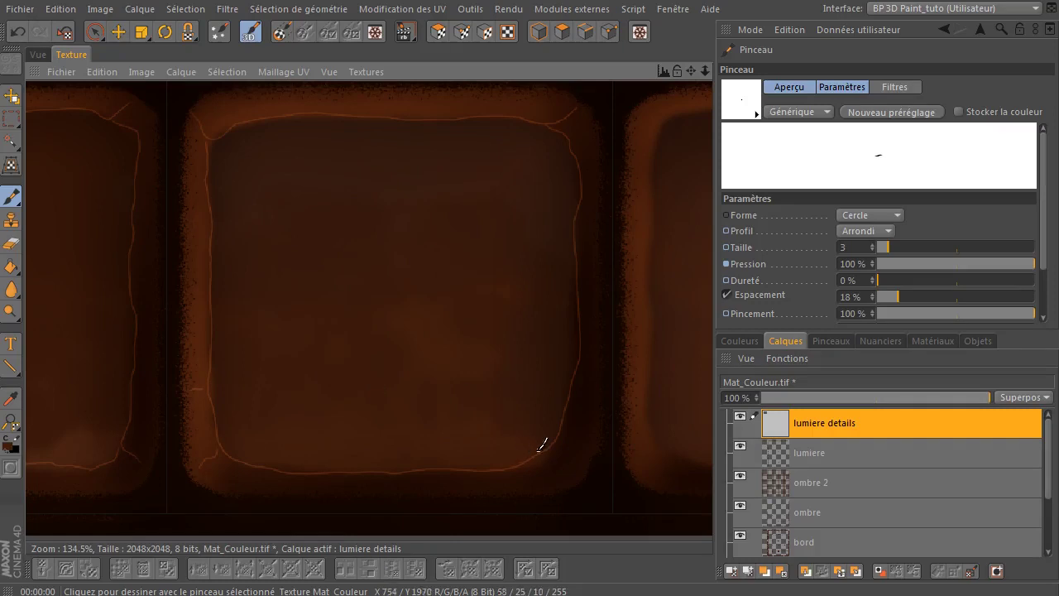
{"action": "left_click_drag", "start_coordinate": [523, 475], "coordinate": [522, 490]}
- Highlight the following tile's top edge and corner, and add crack lines near its lower-right and left edges
{"action": "mouse_move", "coordinate": [691, 71]}
{"action": "left_mouse_down"}
{"action": "mouse_move", "coordinate": [395, 93]}
{"action": "mouse_move", "coordinate": [248, 83]}
{"action": "left_mouse_up"}
{"action": "left_click_drag", "start_coordinate": [224, 121], "coordinate": [491, 106]}
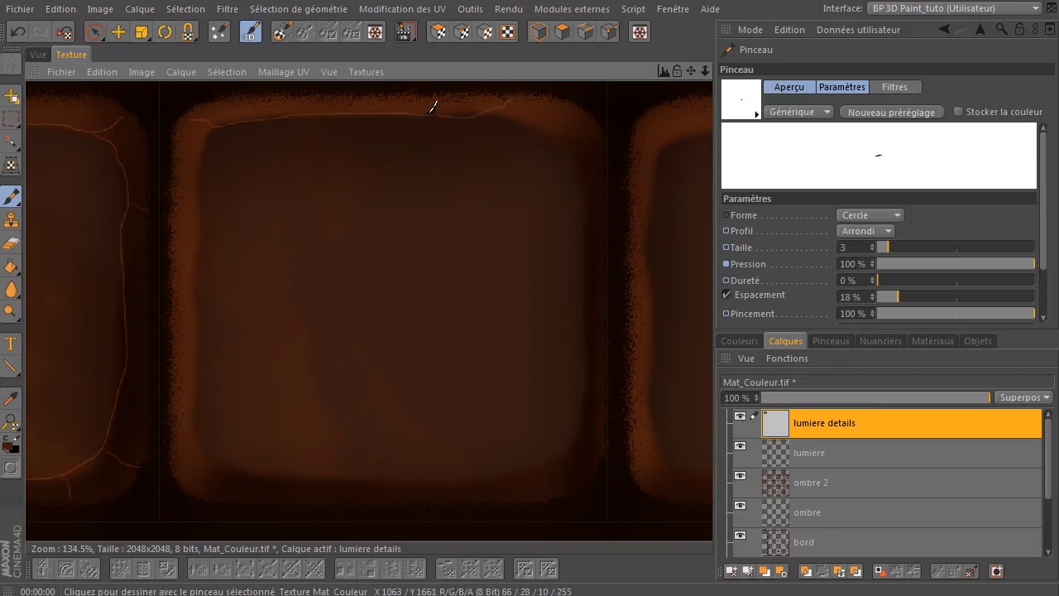
{"action": "mouse_move", "coordinate": [462, 107]}
{"action": "left_mouse_down"}
{"action": "mouse_move", "coordinate": [485, 102]}
{"action": "mouse_move", "coordinate": [567, 138]}
{"action": "mouse_move", "coordinate": [601, 107]}
{"action": "left_mouse_up"}
{"action": "left_click_drag", "start_coordinate": [593, 183], "coordinate": [573, 135]}
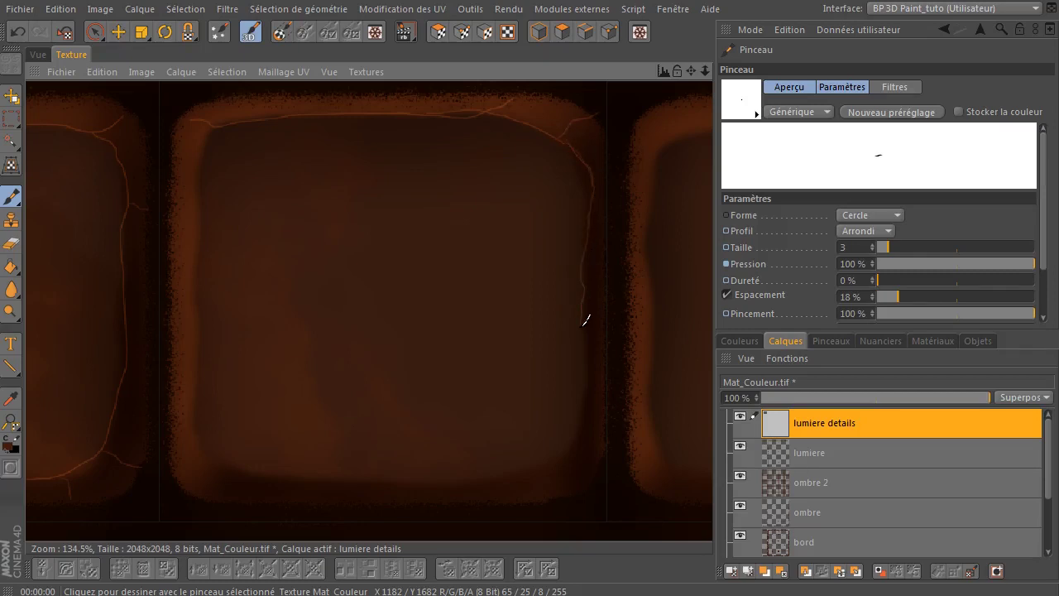
{"action": "mouse_move", "coordinate": [546, 460]}
{"action": "left_mouse_down"}
{"action": "mouse_move", "coordinate": [584, 431]}
{"action": "mouse_move", "coordinate": [564, 477]}
{"action": "mouse_move", "coordinate": [272, 478]}
{"action": "mouse_move", "coordinate": [208, 445]}
{"action": "mouse_move", "coordinate": [208, 468]}
{"action": "mouse_move", "coordinate": [190, 489]}
{"action": "left_mouse_up"}
{"action": "left_click_drag", "start_coordinate": [199, 431], "coordinate": [199, 377]}
{"action": "left_click_drag", "start_coordinate": [199, 328], "coordinate": [200, 257]}
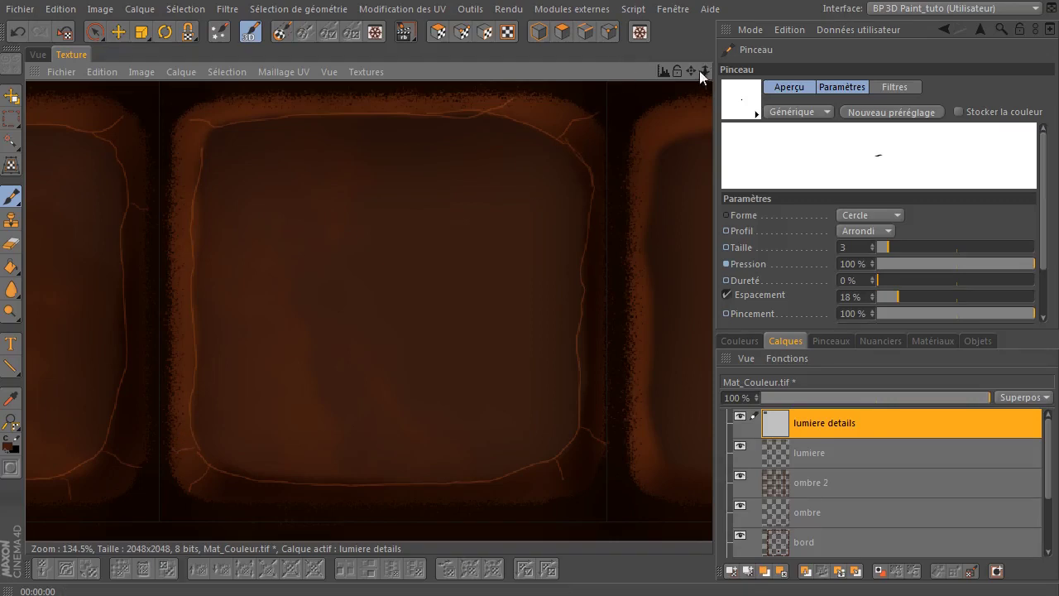
{"action": "left_click_drag", "start_coordinate": [700, 70], "coordinate": [231, 66]}
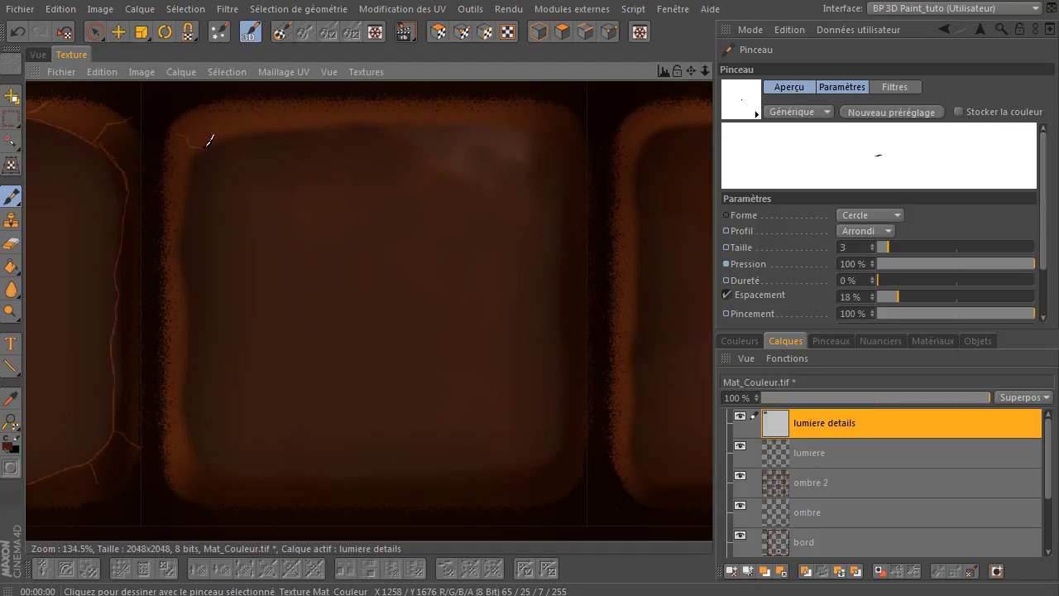
- Trace highlights along the tile's top, right and bottom edges
{"action": "mouse_move", "coordinate": [257, 124]}
{"action": "left_mouse_down"}
{"action": "mouse_move", "coordinate": [524, 122]}
{"action": "mouse_move", "coordinate": [559, 162]}
{"action": "left_mouse_up"}
{"action": "left_click_drag", "start_coordinate": [562, 201], "coordinate": [562, 258]}
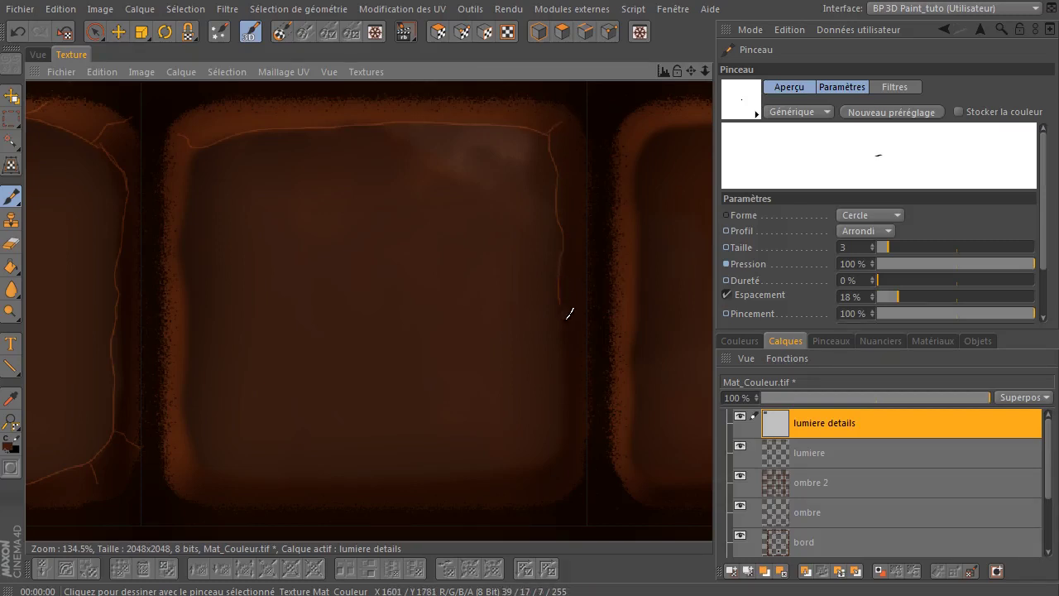
{"action": "left_click_drag", "start_coordinate": [557, 457], "coordinate": [569, 478]}
{"action": "left_click_drag", "start_coordinate": [464, 471], "coordinate": [238, 474]}
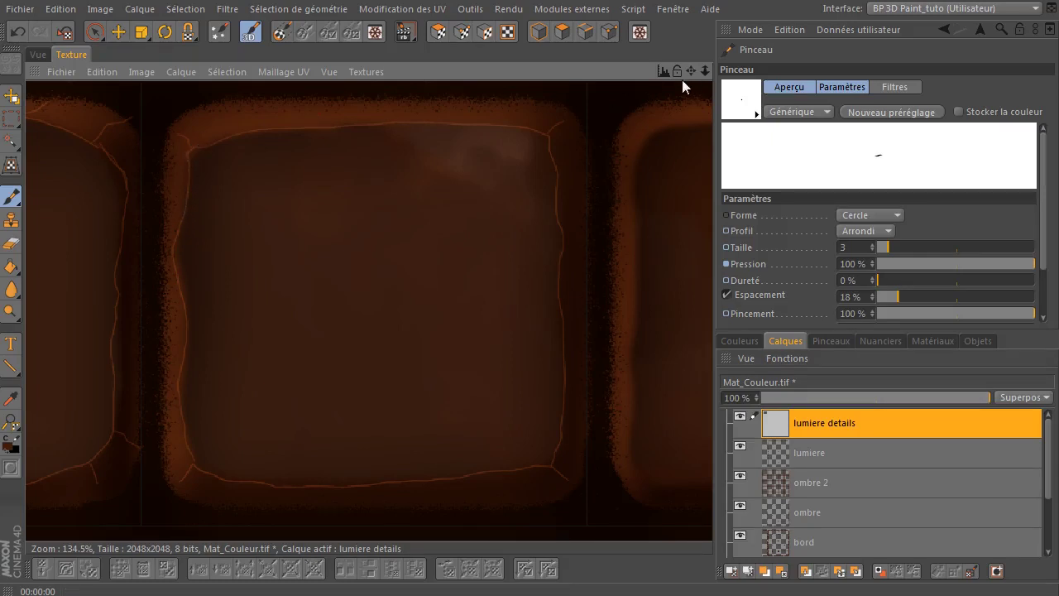
- Outline the next tile with a highlight running around all four edges
{"action": "mouse_move", "coordinate": [692, 70]}
{"action": "left_mouse_down"}
{"action": "mouse_move", "coordinate": [537, 56]}
{"action": "mouse_move", "coordinate": [402, 95]}
{"action": "left_mouse_up"}
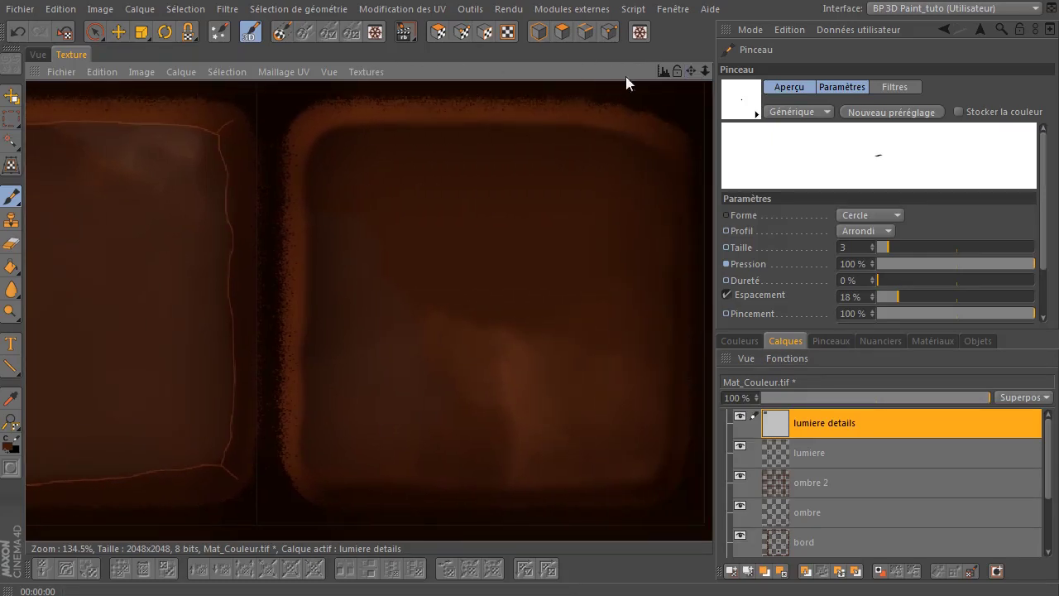
{"action": "left_click_drag", "start_coordinate": [696, 73], "coordinate": [643, 81]}
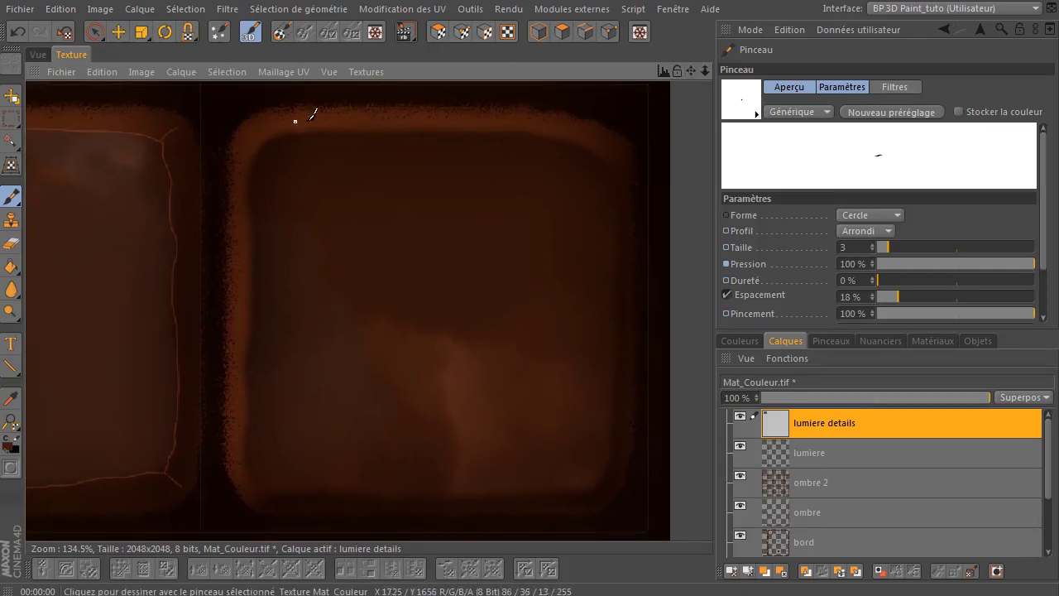
{"action": "mouse_move", "coordinate": [269, 121]}
{"action": "left_mouse_down"}
{"action": "mouse_move", "coordinate": [239, 140]}
{"action": "mouse_move", "coordinate": [496, 127]}
{"action": "mouse_move", "coordinate": [608, 159]}
{"action": "left_mouse_up"}
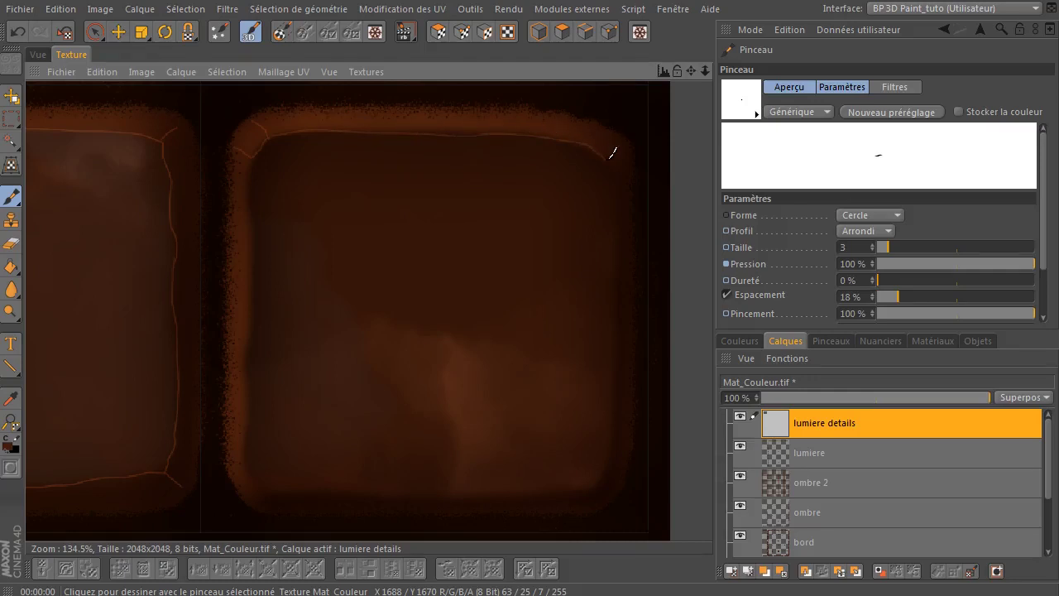
{"action": "left_click_drag", "start_coordinate": [622, 225], "coordinate": [626, 377]}
{"action": "mouse_move", "coordinate": [609, 466]}
{"action": "left_mouse_down"}
{"action": "mouse_move", "coordinate": [623, 479]}
{"action": "mouse_move", "coordinate": [328, 483]}
{"action": "left_mouse_up"}
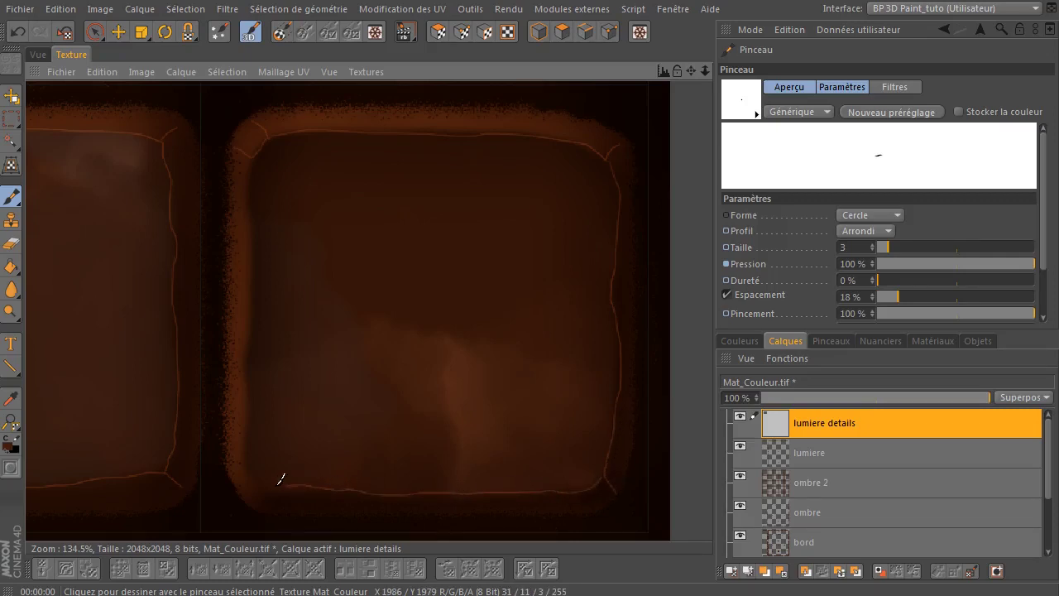
{"action": "left_click_drag", "start_coordinate": [257, 487], "coordinate": [247, 502]}
{"action": "left_click_drag", "start_coordinate": [247, 417], "coordinate": [244, 372]}
{"action": "left_click_drag", "start_coordinate": [250, 324], "coordinate": [254, 273]}
{"action": "left_click_drag", "start_coordinate": [256, 173], "coordinate": [250, 152]}
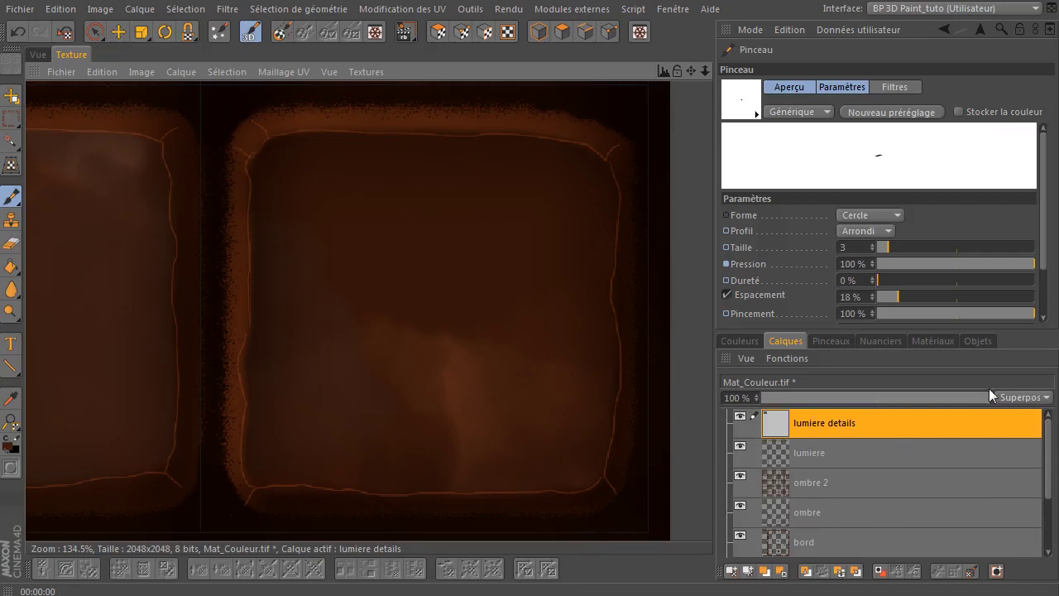
{"action": "mouse_move", "coordinate": [692, 72]}
{"action": "left_mouse_down"}
{"action": "mouse_move", "coordinate": [594, 25]}
{"action": "mouse_move", "coordinate": [623, 53]}
{"action": "left_mouse_up"}
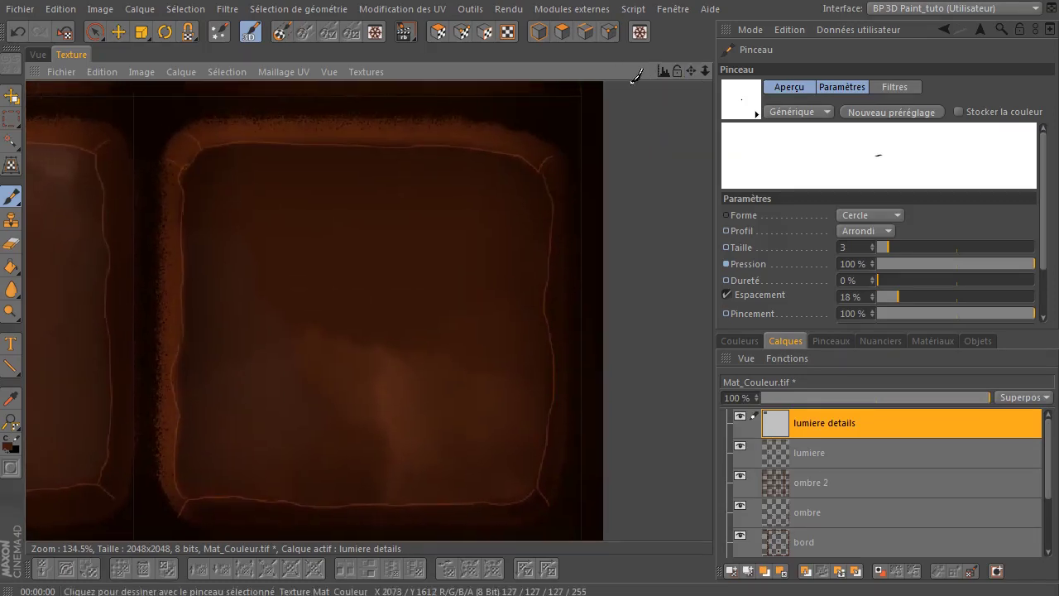
{"action": "left_click", "coordinate": [1024, 398]}
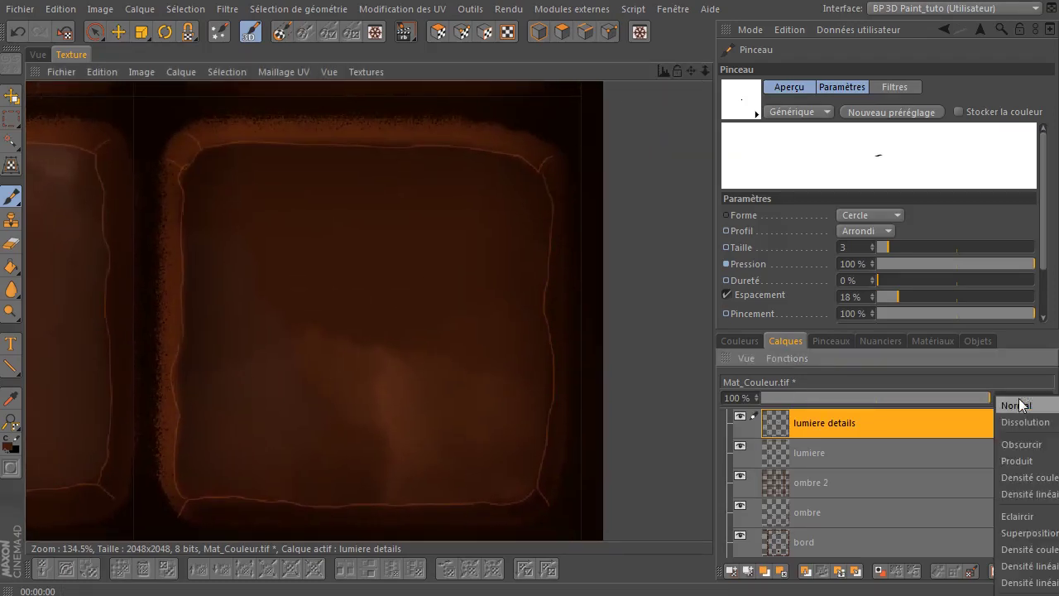
{"action": "left_click", "coordinate": [1033, 550]}
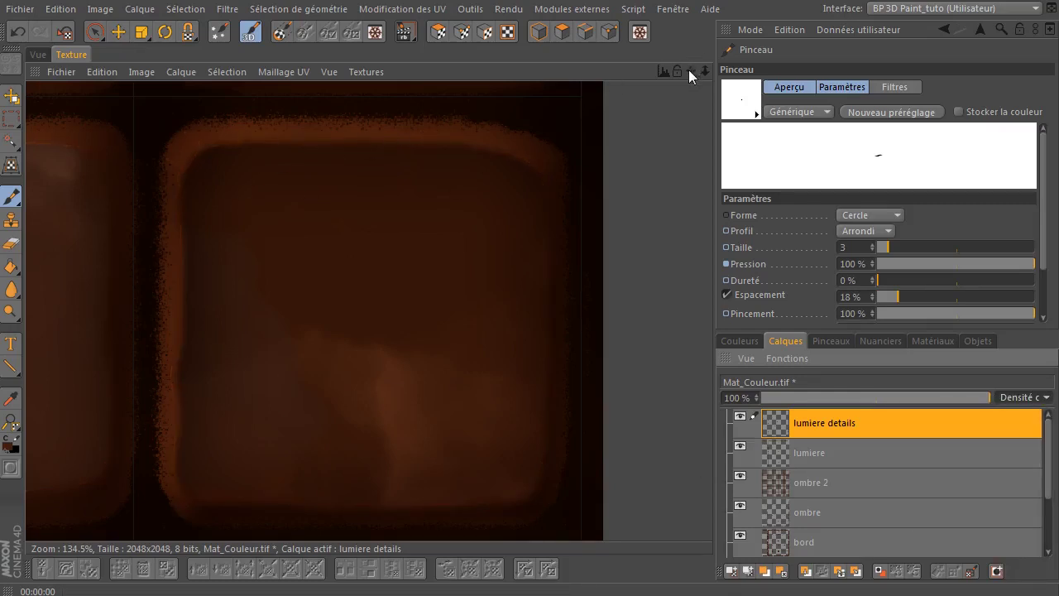
{"action": "left_click_drag", "start_coordinate": [689, 69], "coordinate": [884, 86]}
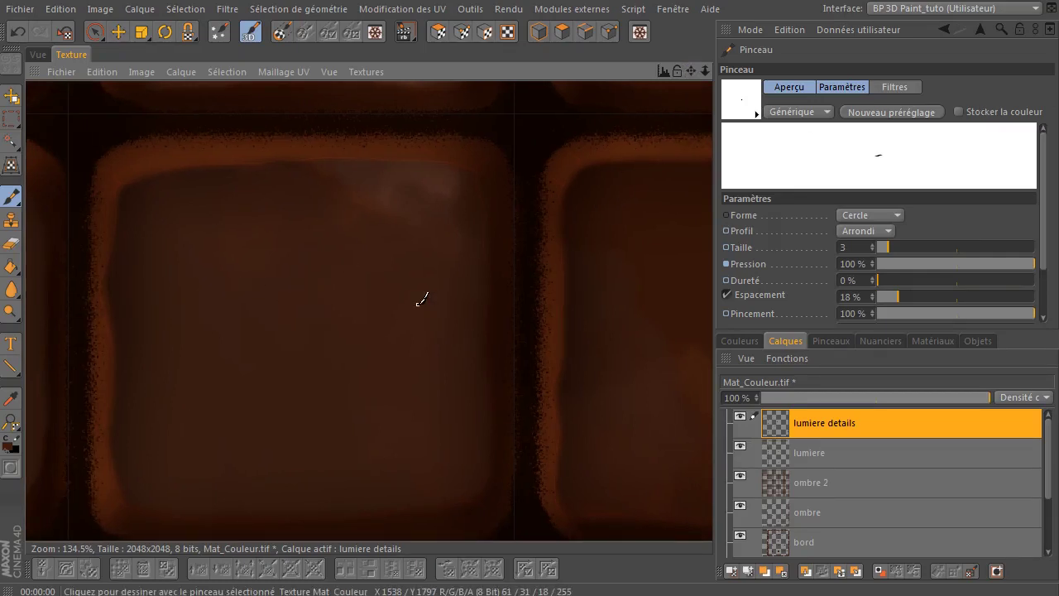
{"action": "left_click", "coordinate": [1031, 394]}
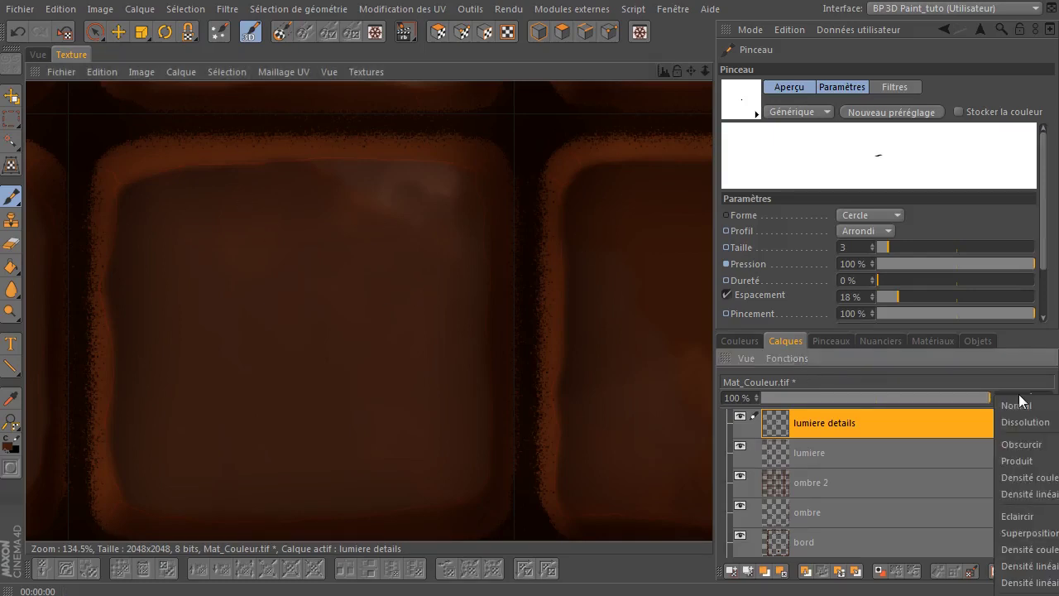
{"action": "left_click", "coordinate": [1009, 537]}
{"action": "scroll", "coordinate": [405, 280], "scroll_direction": "down", "scroll_amount": 3}
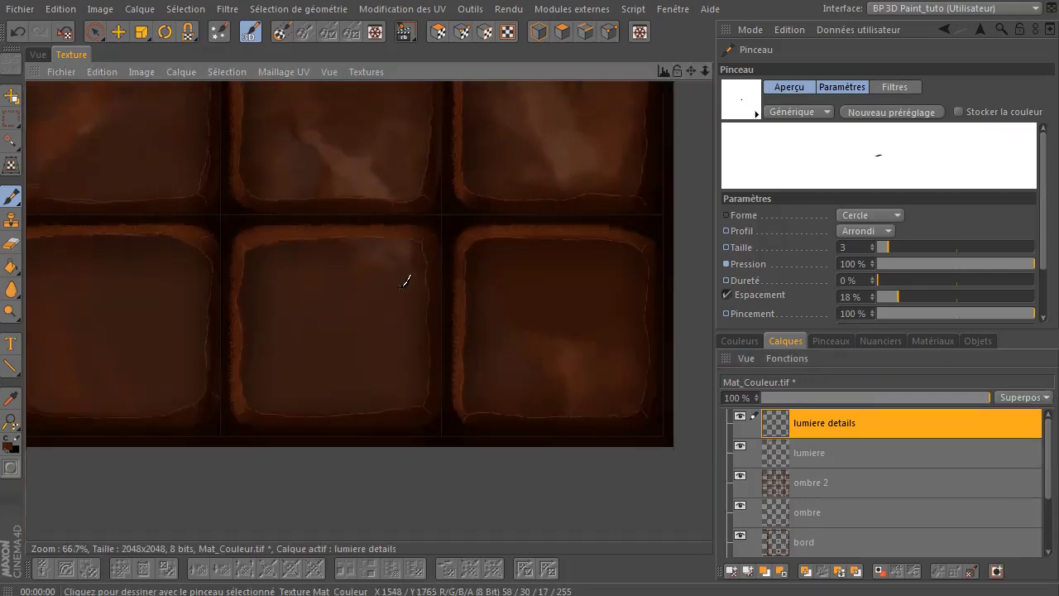
{"action": "scroll", "coordinate": [407, 282], "scroll_direction": "down", "scroll_amount": 3}
{"action": "mouse_move", "coordinate": [690, 72]}
{"action": "left_mouse_down"}
{"action": "mouse_move", "coordinate": [819, 198]}
{"action": "mouse_move", "coordinate": [775, 235]}
{"action": "left_mouse_up"}
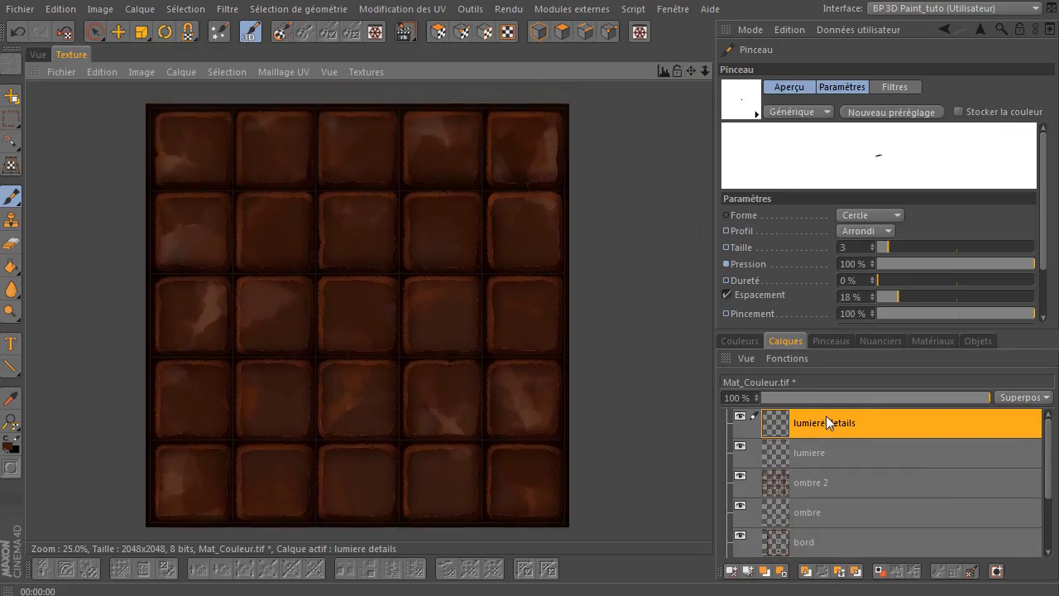
{"action": "scroll", "coordinate": [350, 201], "scroll_direction": "up", "scroll_amount": 2}
{"action": "scroll", "coordinate": [331, 204], "scroll_direction": "up", "scroll_amount": 1}
{"action": "scroll", "coordinate": [331, 196], "scroll_direction": "up", "scroll_amount": 2}
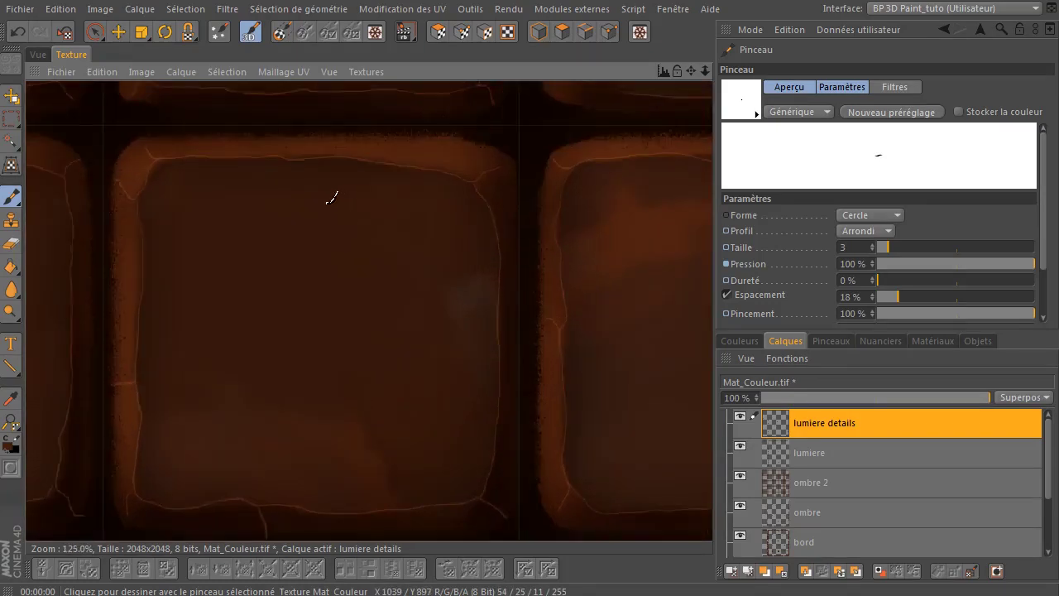
{"action": "scroll", "coordinate": [331, 197], "scroll_direction": "up", "scroll_amount": 2}
{"action": "left_click_drag", "start_coordinate": [691, 72], "coordinate": [795, 155]}
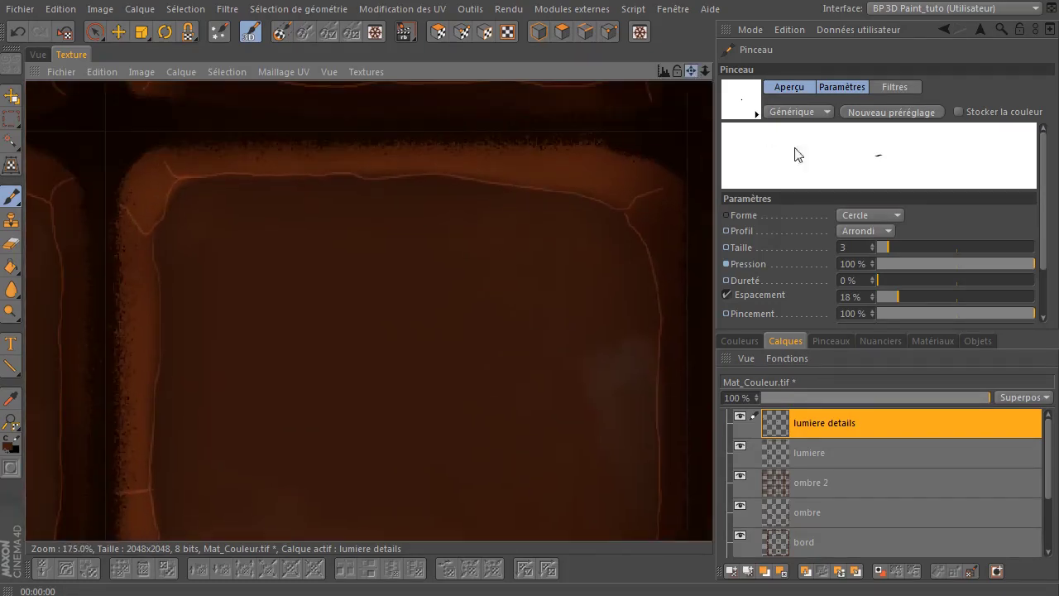
- Open Flou gaussien from Filtre > Flou and zoom its preview to 200% on a highlight line
{"action": "left_click", "coordinate": [230, 8]}
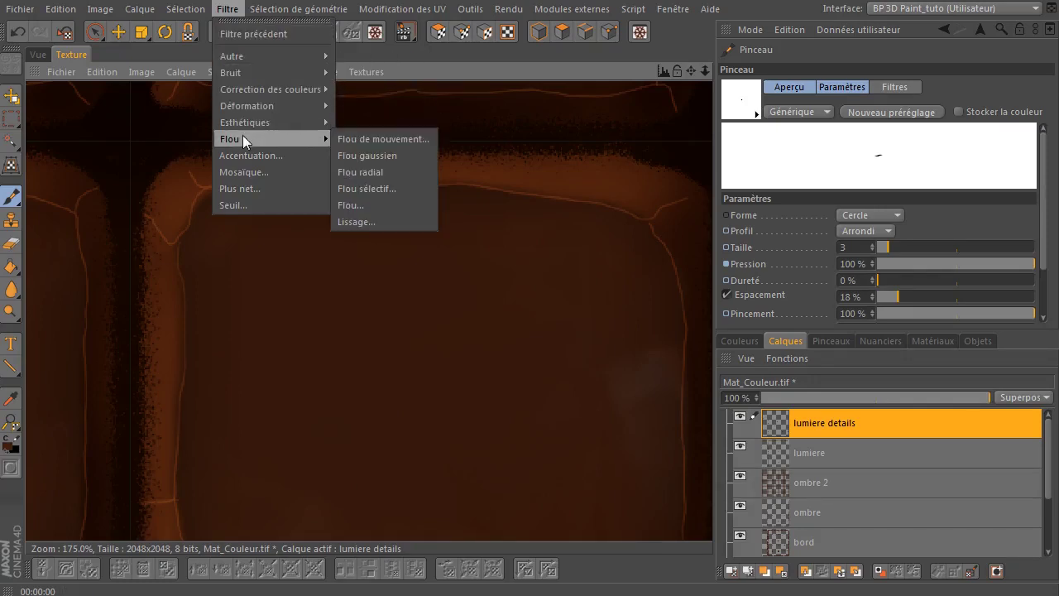
{"action": "left_click", "coordinate": [350, 158]}
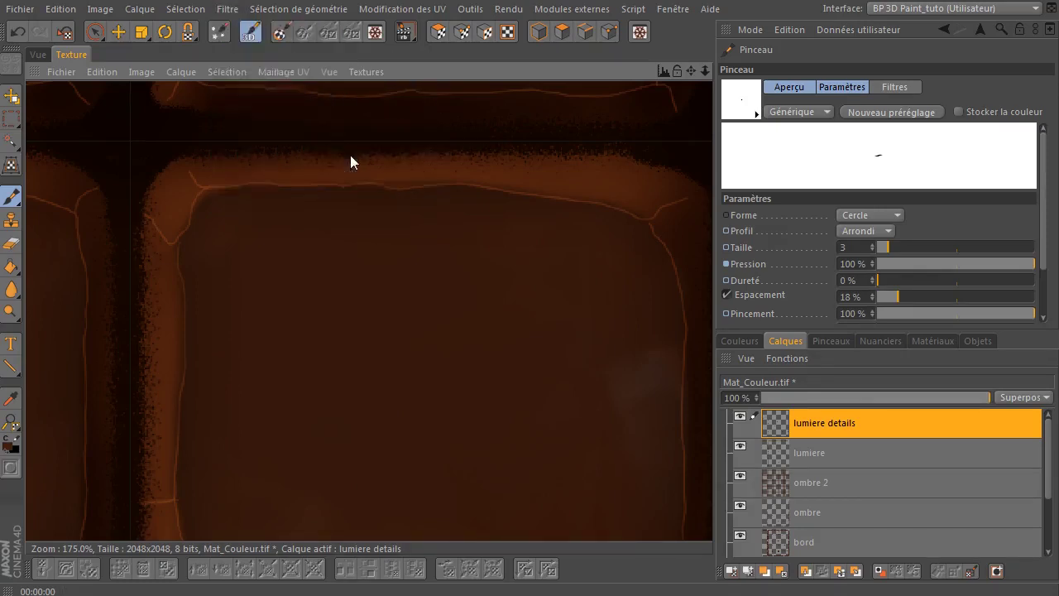
{"action": "left_click_drag", "start_coordinate": [303, 8], "coordinate": [473, 97]}
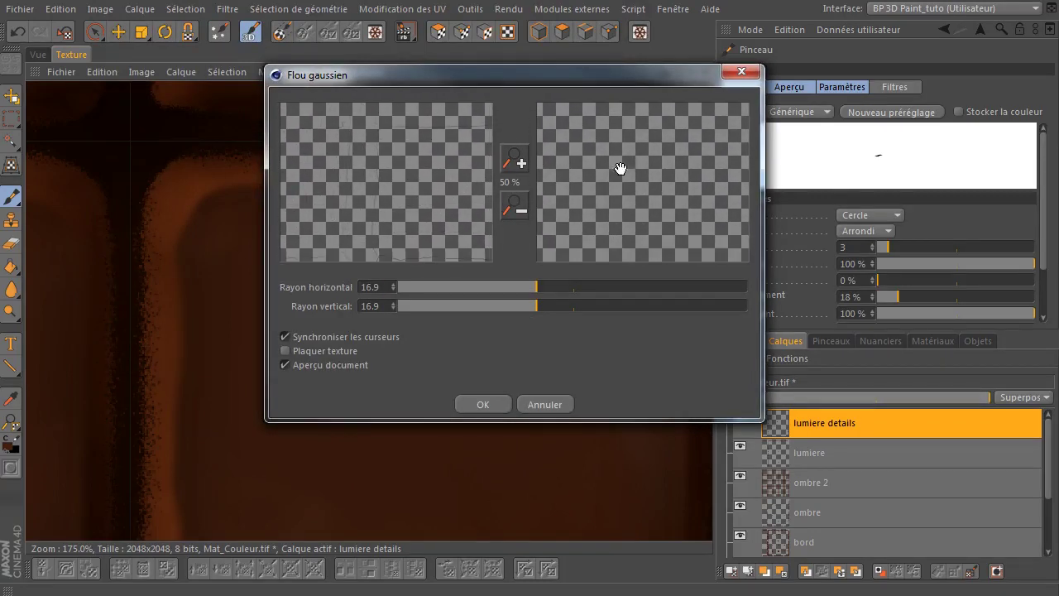
{"action": "left_click_drag", "start_coordinate": [634, 196], "coordinate": [625, 140]}
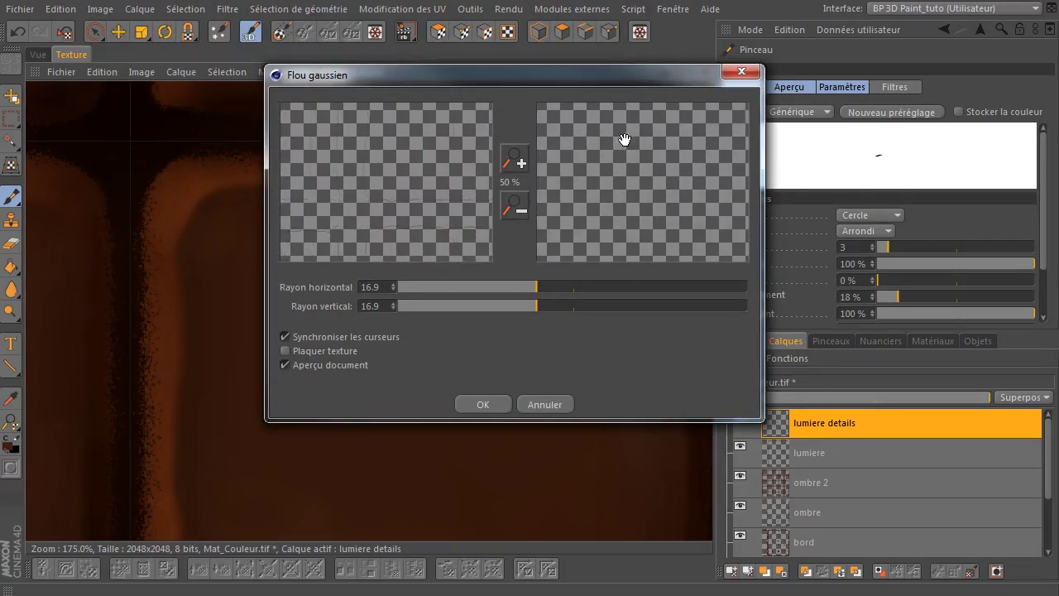
{"action": "left_click", "coordinate": [515, 159]}
{"action": "left_click", "coordinate": [515, 159]}
{"action": "mouse_move", "coordinate": [609, 170]}
{"action": "left_mouse_down"}
{"action": "mouse_move", "coordinate": [634, 151]}
{"action": "mouse_move", "coordinate": [581, 185]}
{"action": "mouse_move", "coordinate": [587, 123]}
{"action": "left_mouse_up"}
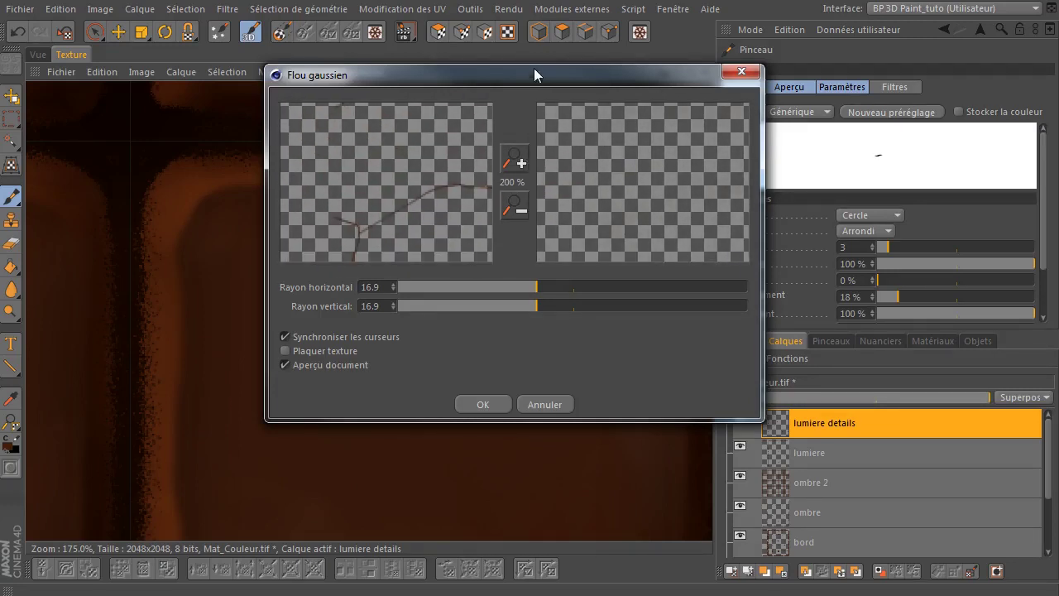
{"action": "left_click_drag", "start_coordinate": [509, 75], "coordinate": [657, 77]}
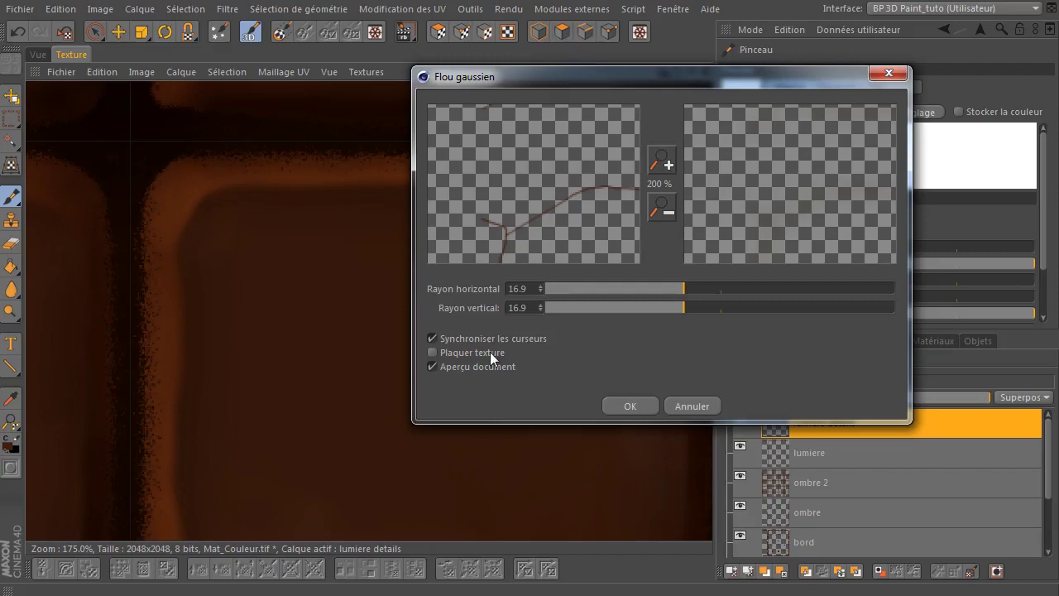
- Enable the document preview, set the blur radius to 1.5 and apply it
{"action": "left_click", "coordinate": [433, 367]}
{"action": "left_click_drag", "start_coordinate": [622, 287], "coordinate": [594, 297]}
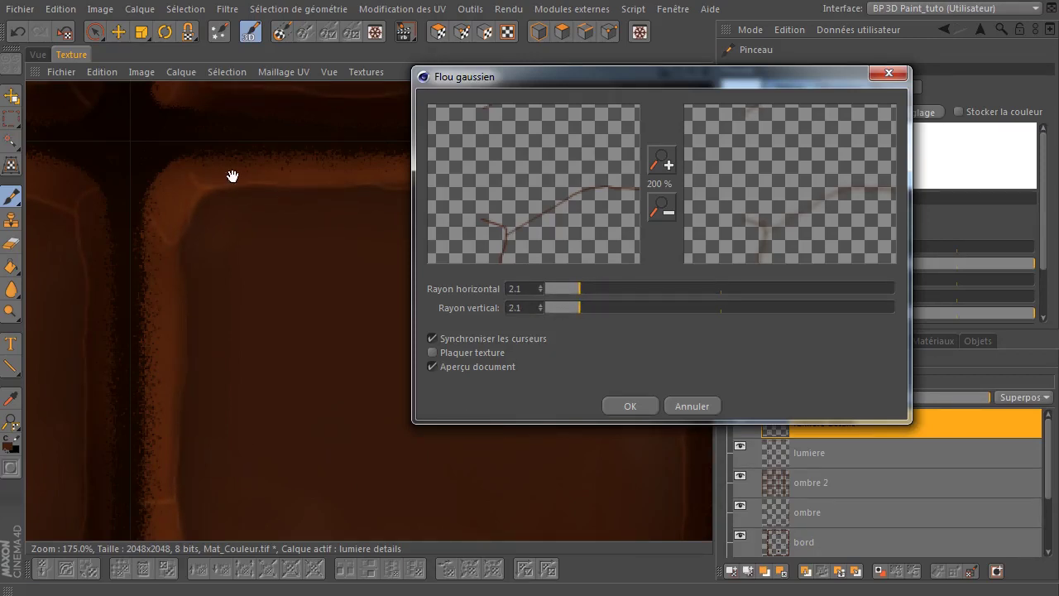
{"action": "left_click", "coordinate": [432, 366]}
{"action": "left_click", "coordinate": [433, 366]}
{"action": "left_click_drag", "start_coordinate": [576, 282], "coordinate": [570, 286]}
{"action": "left_click", "coordinate": [543, 292]}
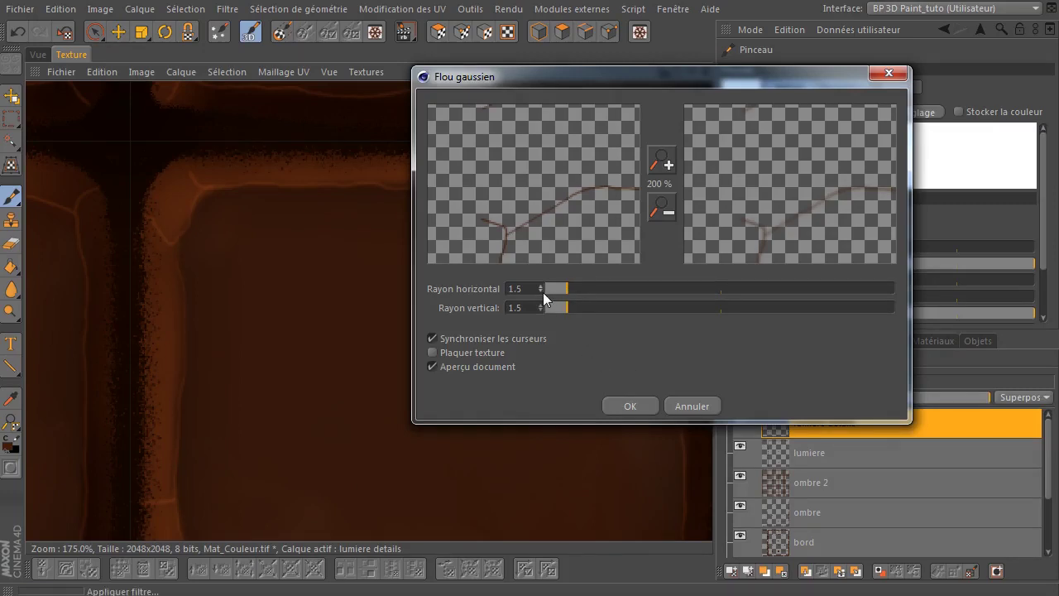
{"action": "left_click", "coordinate": [631, 405]}
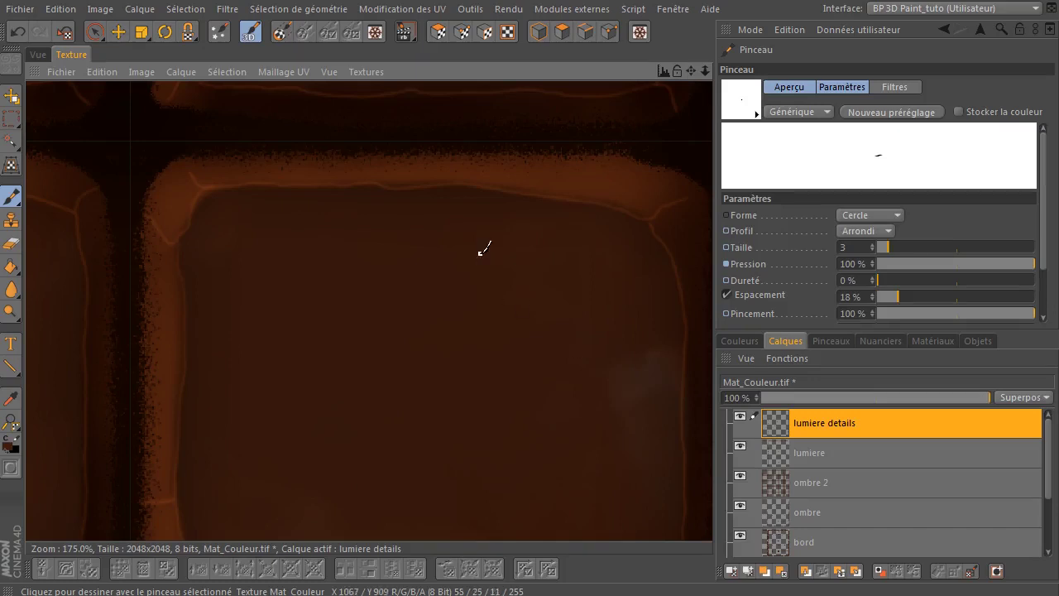
{"action": "scroll", "coordinate": [484, 248], "scroll_direction": "down", "scroll_amount": 2}
{"action": "scroll", "coordinate": [489, 246], "scroll_direction": "down", "scroll_amount": 2}
{"action": "scroll", "coordinate": [495, 244], "scroll_direction": "down", "scroll_amount": 1}
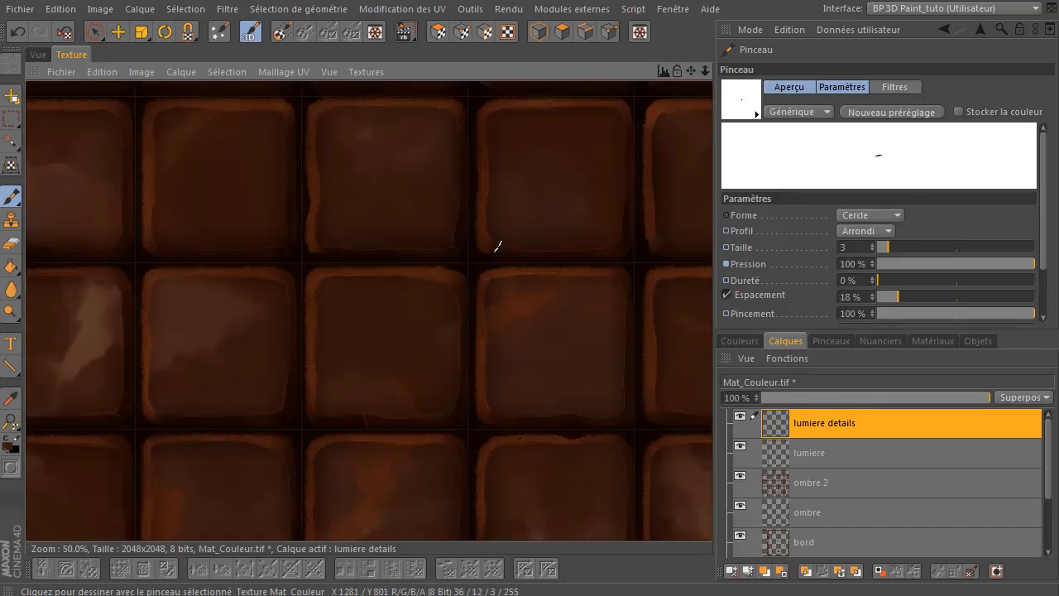
{"action": "scroll", "coordinate": [499, 245], "scroll_direction": "down", "scroll_amount": 2}
{"action": "scroll", "coordinate": [501, 244], "scroll_direction": "down", "scroll_amount": 1}
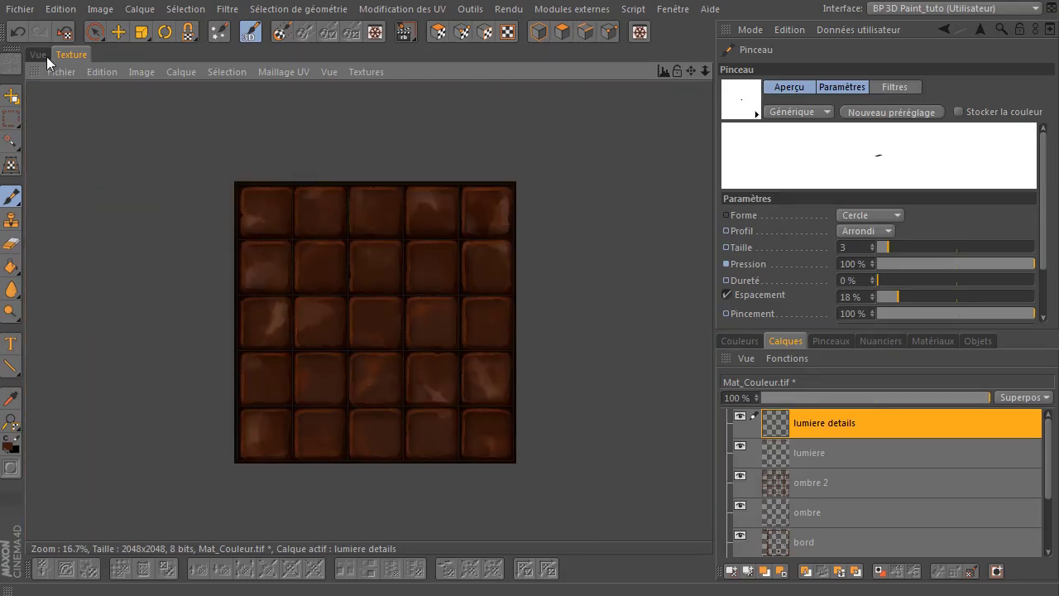
{"action": "left_click", "coordinate": [39, 55]}
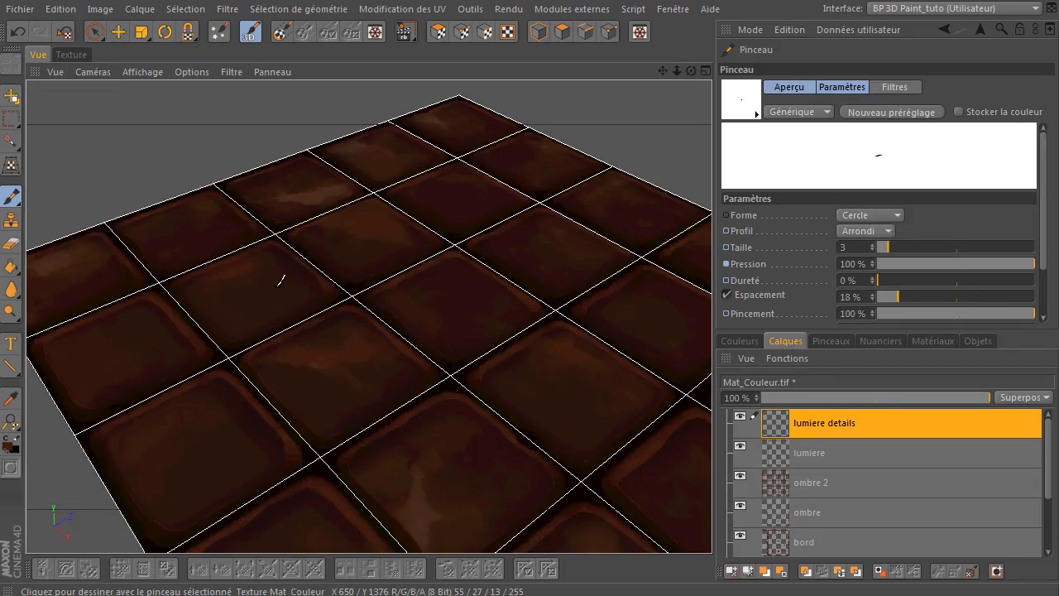
{"action": "left_click", "coordinate": [66, 54]}
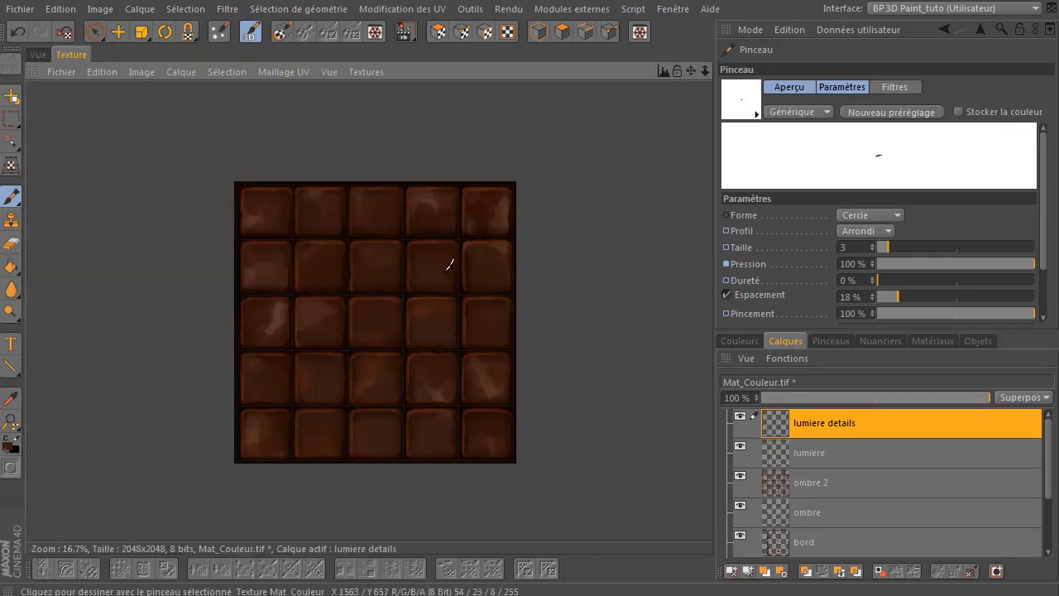
{"action": "left_click", "coordinate": [39, 55]}
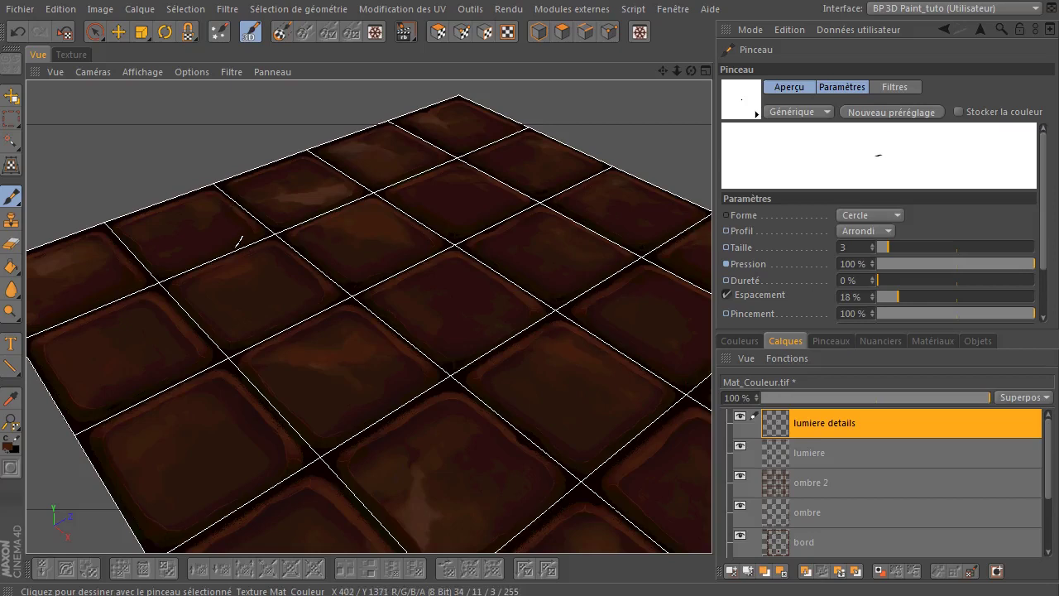
{"action": "key", "text": "ctrl+r"}
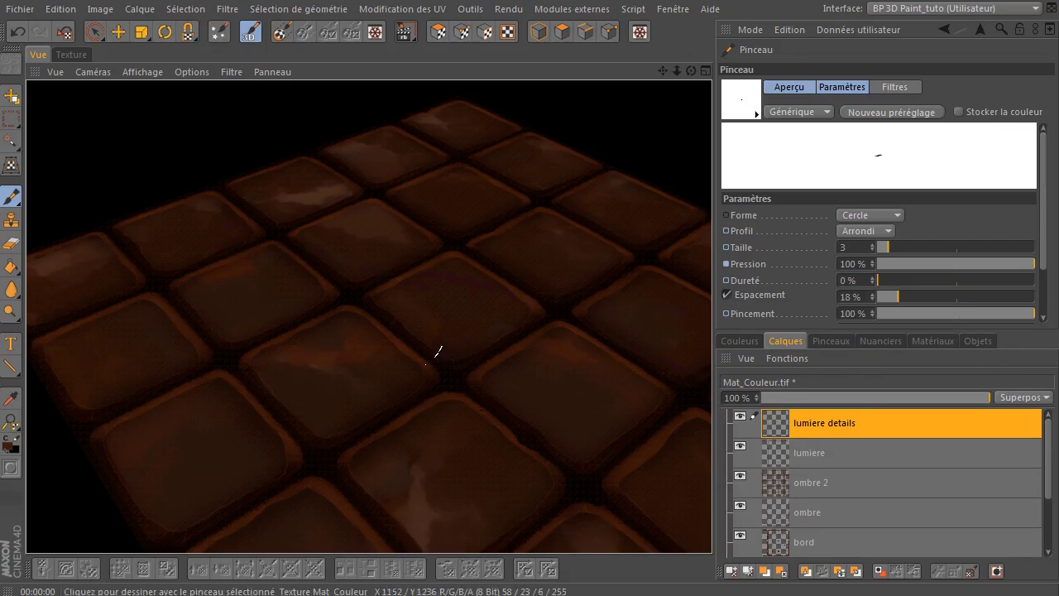
{"action": "left_click", "coordinate": [73, 52]}
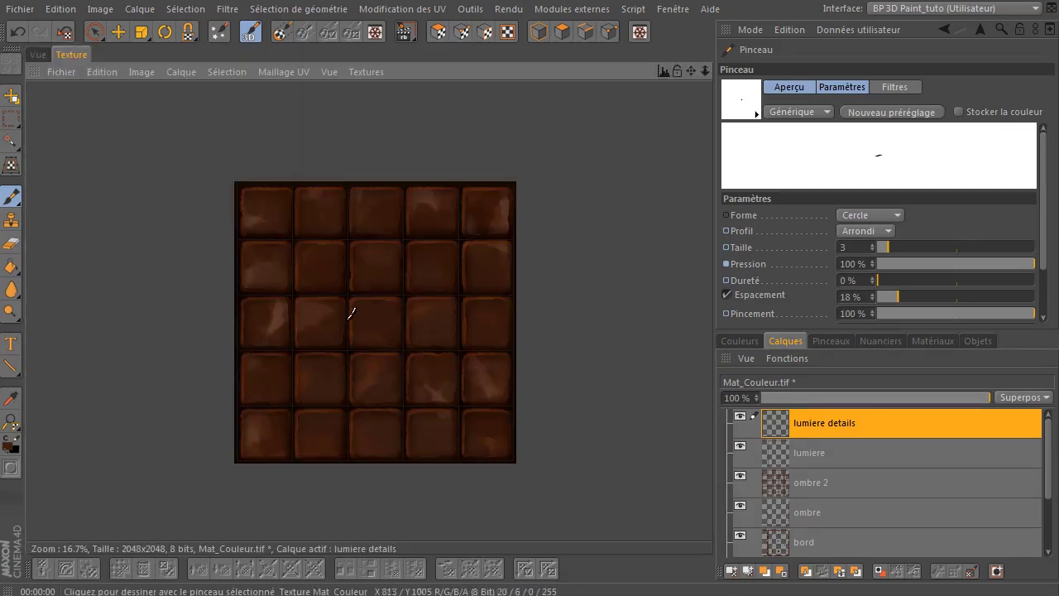
{"action": "scroll", "coordinate": [340, 311], "scroll_direction": "up", "scroll_amount": 2}
{"action": "scroll", "coordinate": [324, 315], "scroll_direction": "up", "scroll_amount": 2}
{"action": "scroll", "coordinate": [315, 311], "scroll_direction": "up", "scroll_amount": 2}
{"action": "scroll", "coordinate": [314, 317], "scroll_direction": "up", "scroll_amount": 1}
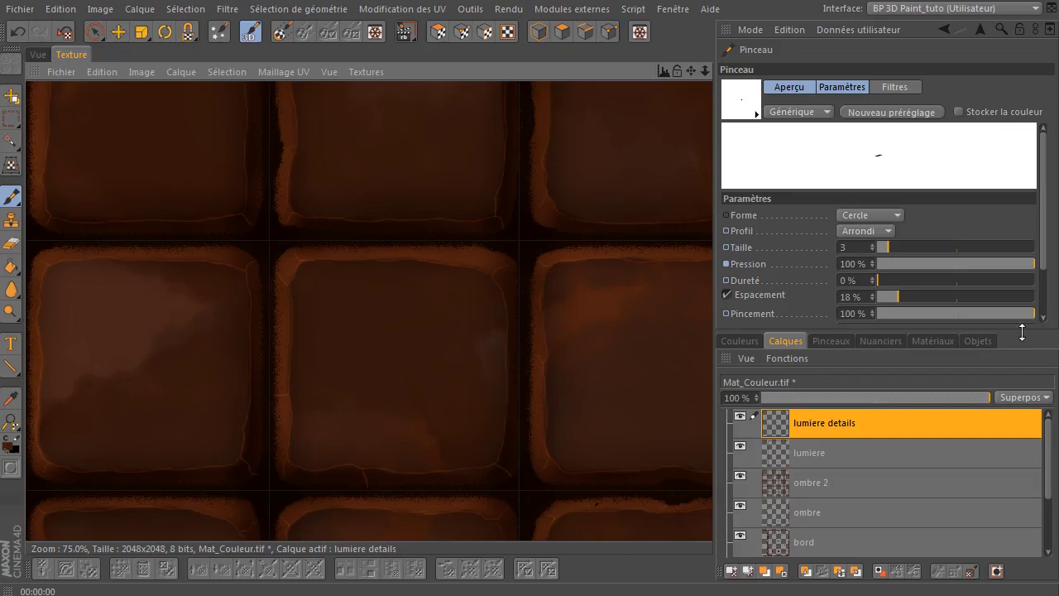
- Create a new layer group named 'diffuse'
{"action": "left_click_drag", "start_coordinate": [1022, 331], "coordinate": [1022, 208]}
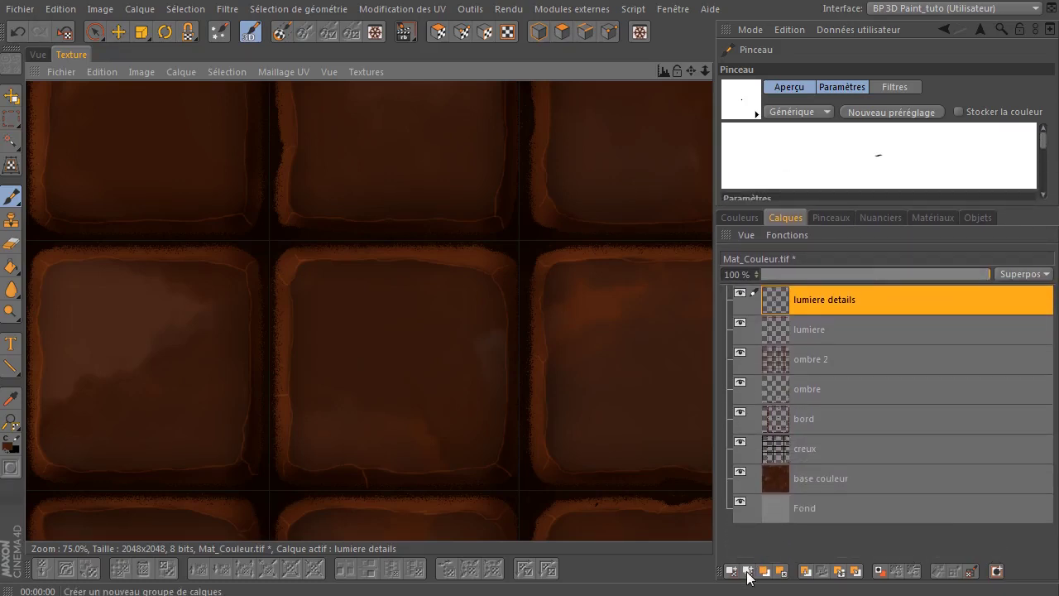
{"action": "left_click", "coordinate": [748, 571]}
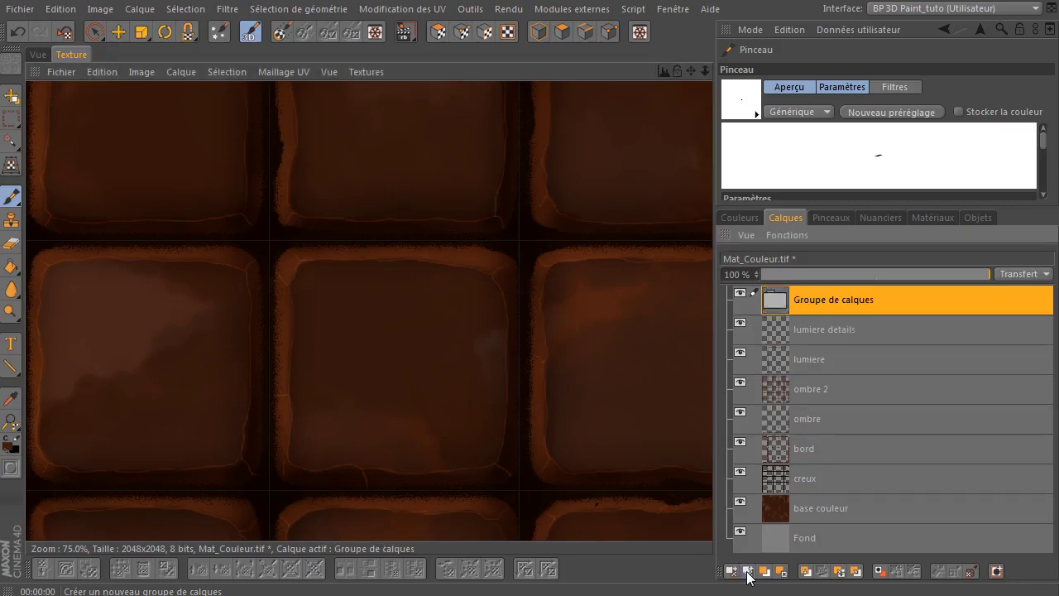
{"action": "double_click", "coordinate": [871, 301]}
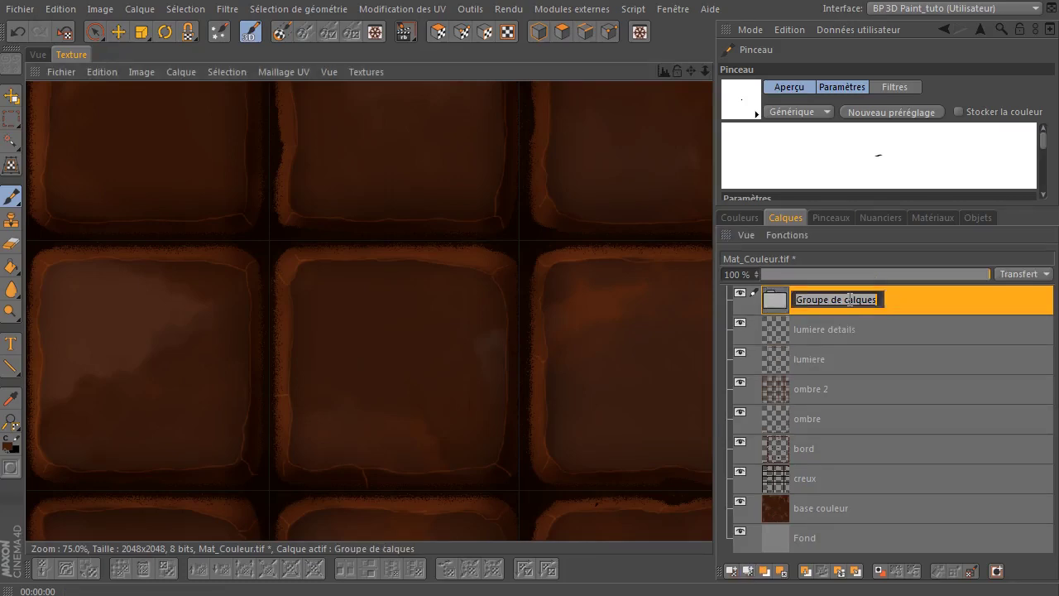
{"action": "type", "text": "diffuse"}
{"action": "key", "text": "Return"}
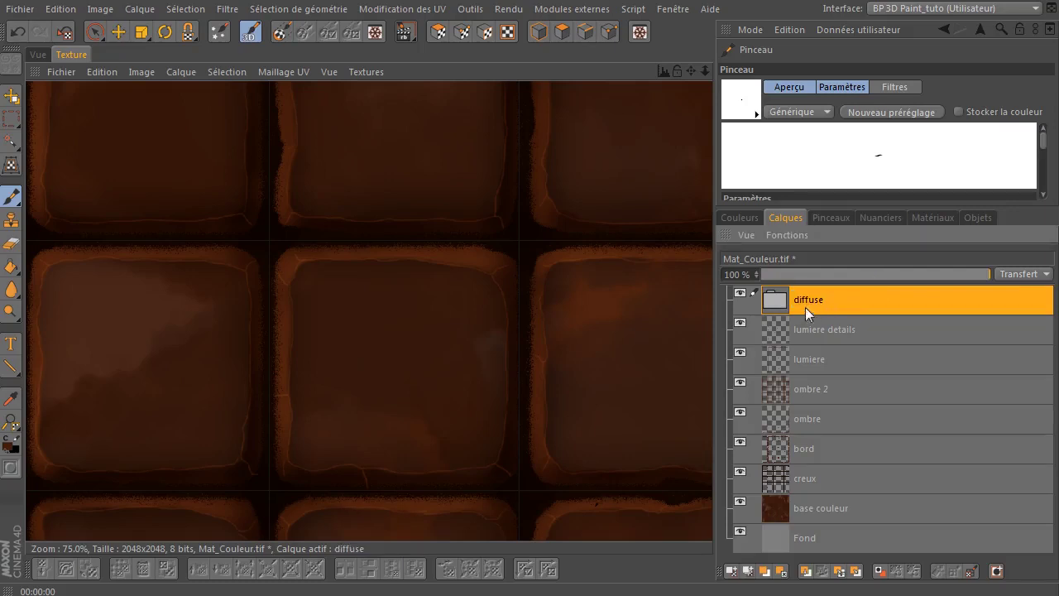
- Move the lumiere details through base couleur layers into the diffuse group, then collapse it
{"action": "left_click_drag", "start_coordinate": [770, 332], "coordinate": [782, 300]}
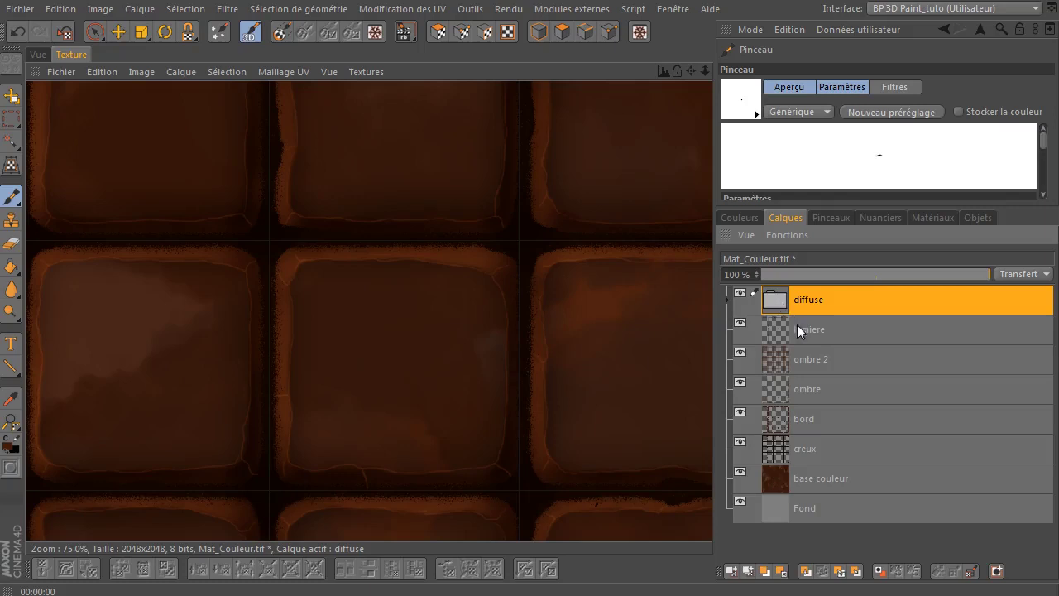
{"action": "left_click", "coordinate": [730, 297]}
{"action": "left_click_drag", "start_coordinate": [784, 365], "coordinate": [798, 342]}
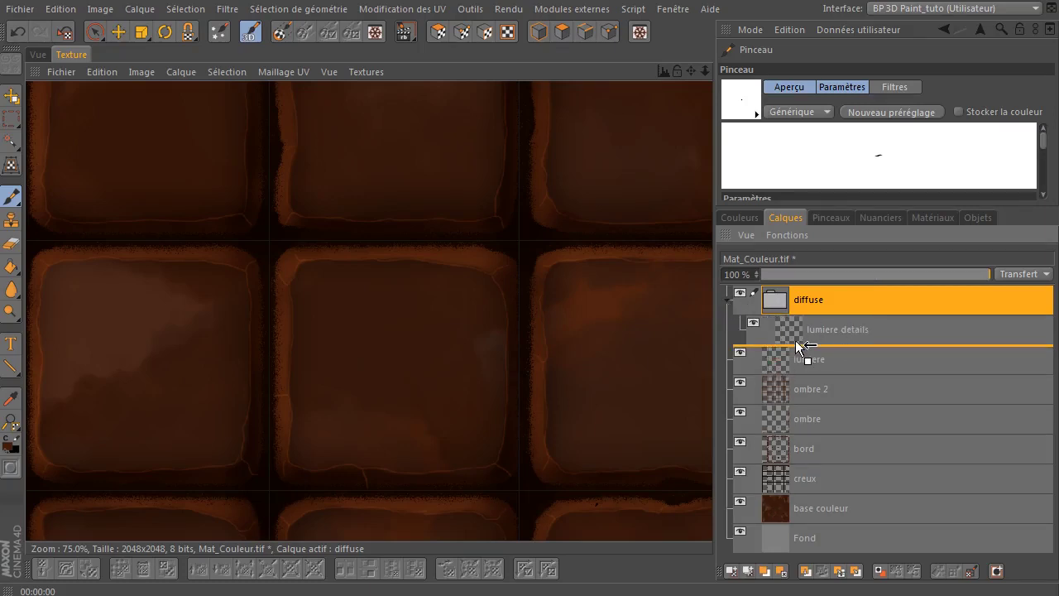
{"action": "left_click_drag", "start_coordinate": [776, 384], "coordinate": [800, 379]}
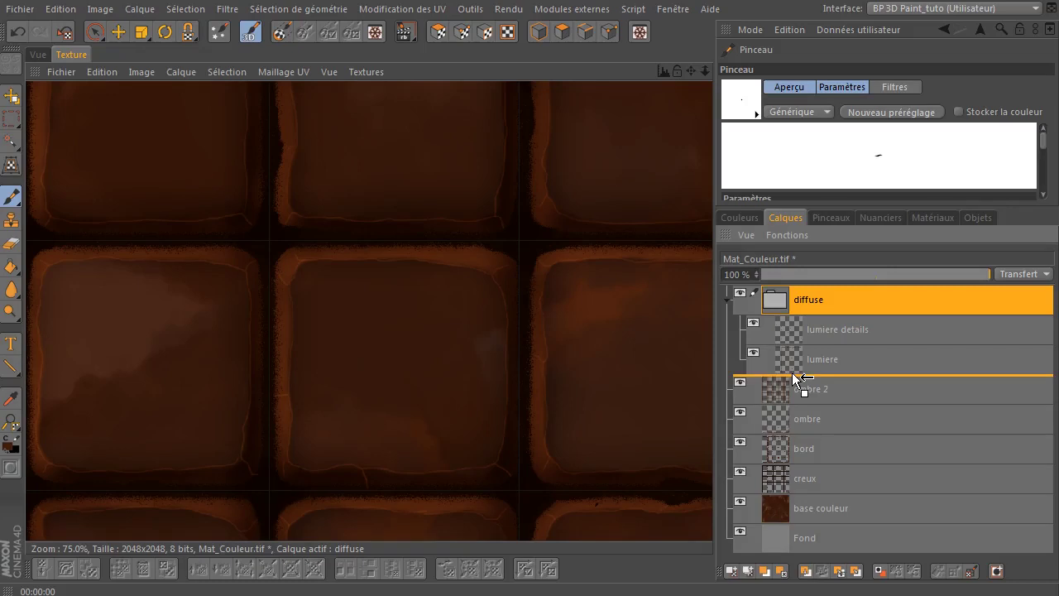
{"action": "left_click_drag", "start_coordinate": [786, 415], "coordinate": [799, 405]}
{"action": "left_click_drag", "start_coordinate": [779, 443], "coordinate": [799, 443]}
{"action": "left_click_drag", "start_coordinate": [782, 484], "coordinate": [805, 468]}
{"action": "left_click_drag", "start_coordinate": [779, 509], "coordinate": [795, 491]}
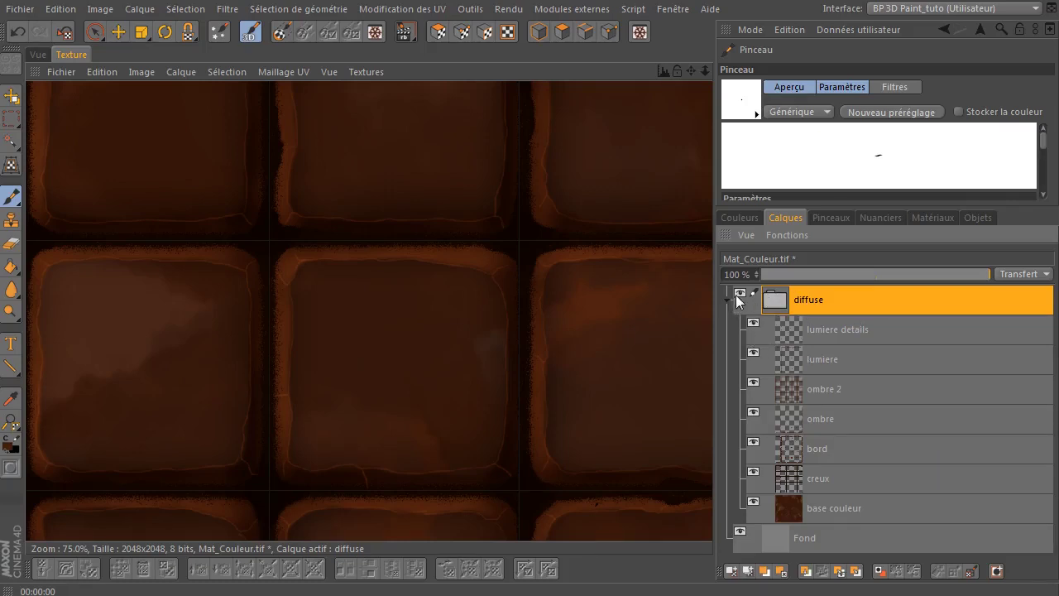
{"action": "left_click", "coordinate": [755, 507]}
{"action": "left_click", "coordinate": [757, 503]}
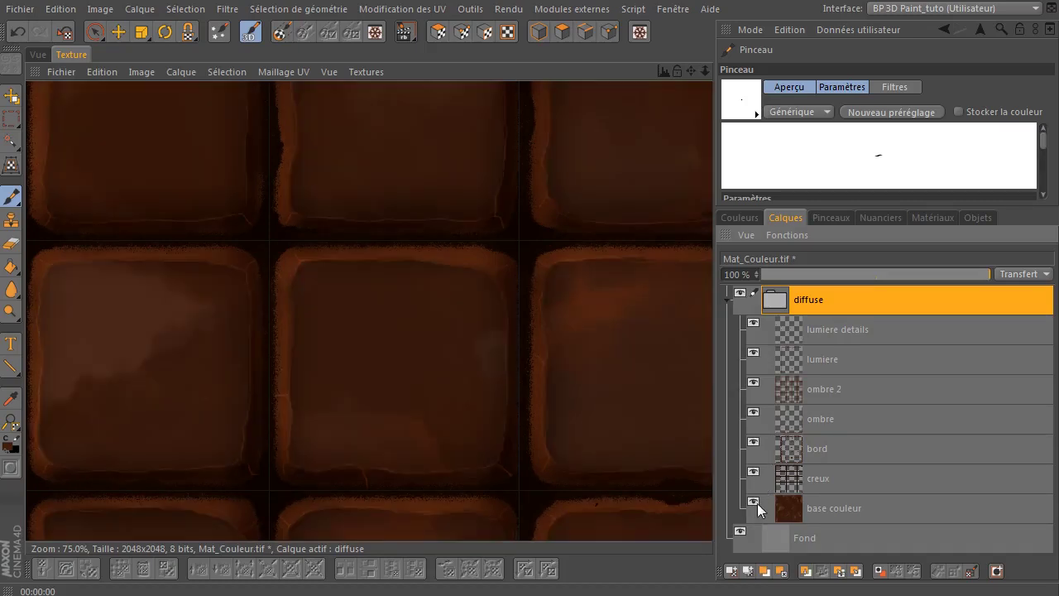
{"action": "left_click", "coordinate": [728, 302]}
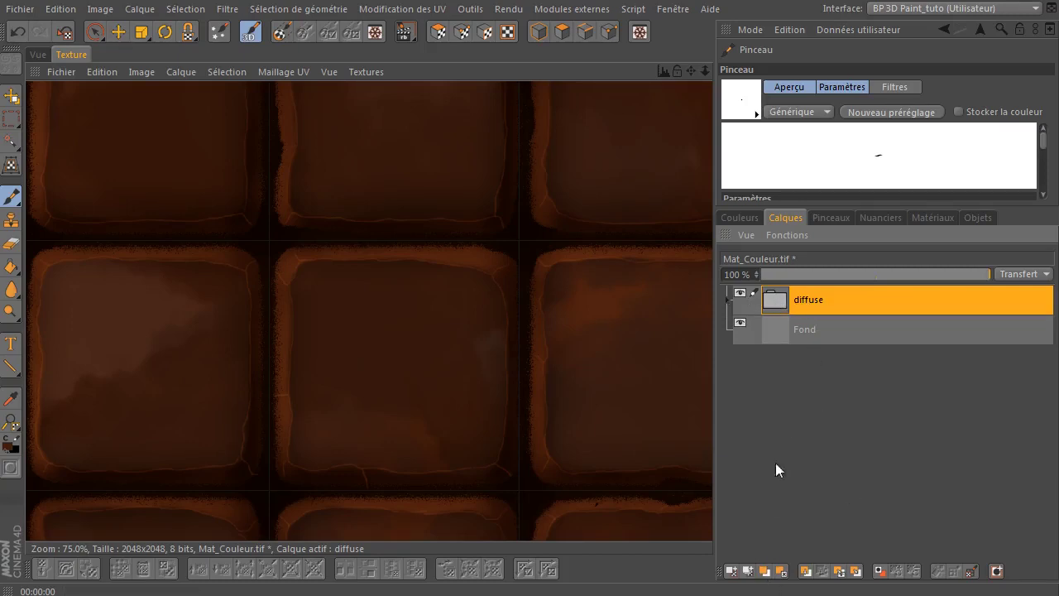
- Duplicate the diffuse folder and rename the copy 'bump'
{"action": "left_click", "coordinate": [766, 571]}
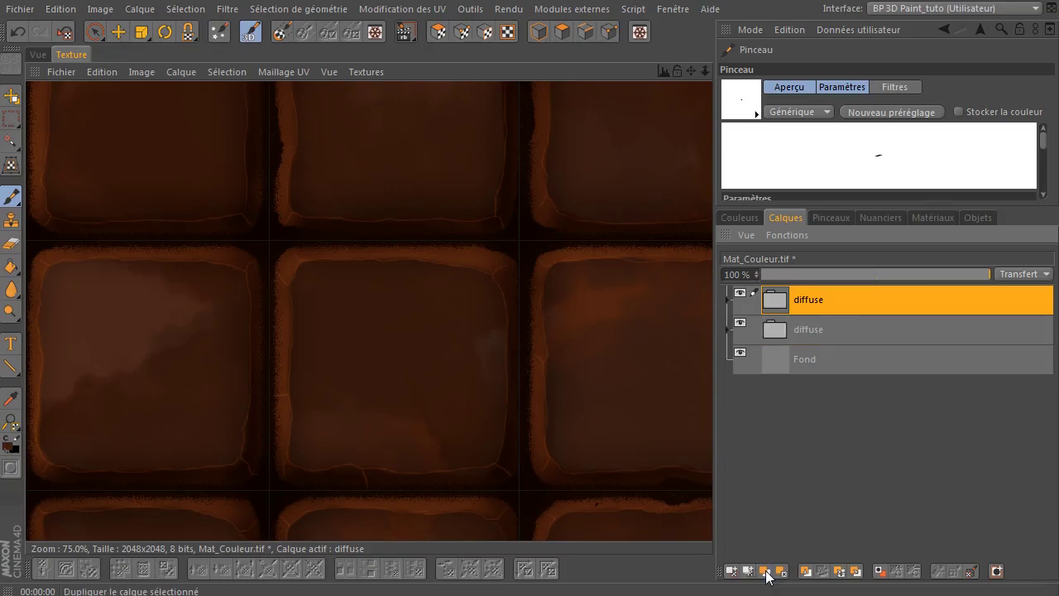
{"action": "double_click", "coordinate": [812, 301]}
{"action": "type", "text": "bu"}
{"action": "key", "text": "Return"}
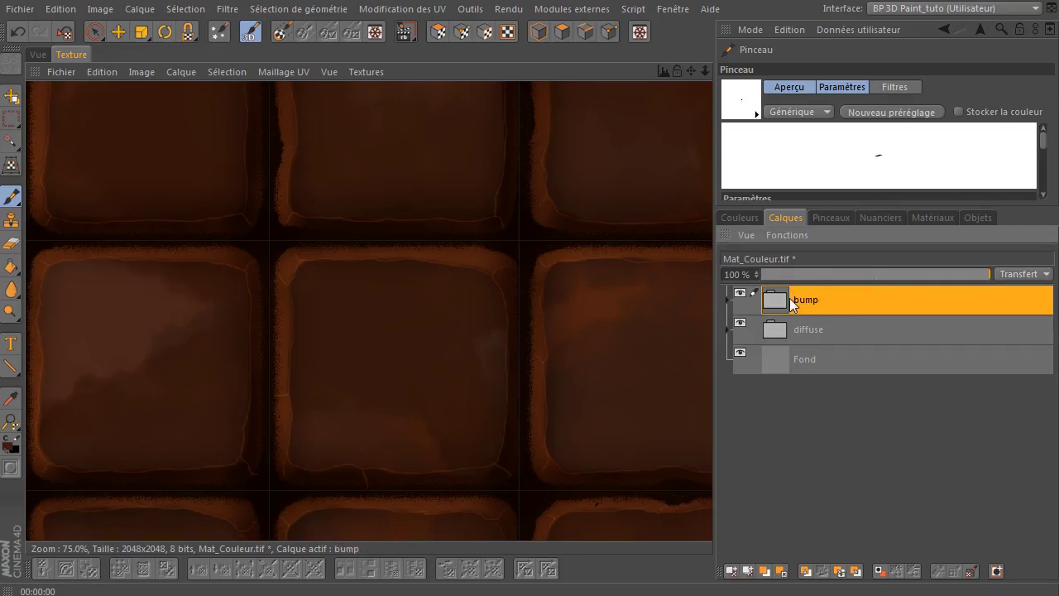
- Expand bump, hide the original diffuse folder, and select bump's base couleur layer
{"action": "left_click", "coordinate": [727, 299]}
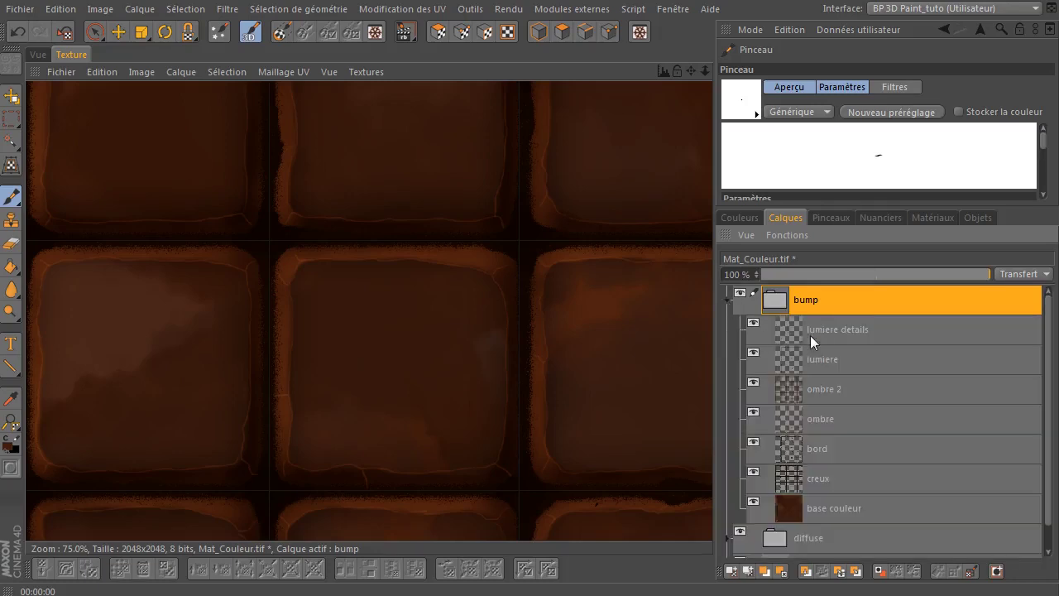
{"action": "left_click", "coordinate": [741, 532]}
{"action": "left_click", "coordinate": [834, 508]}
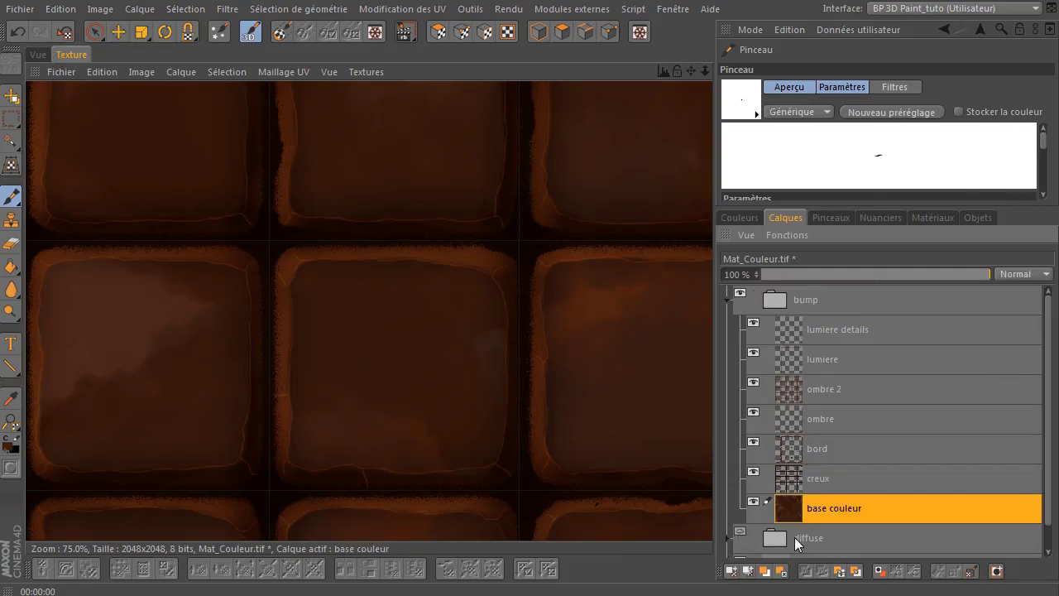
{"action": "left_click", "coordinate": [741, 294]}
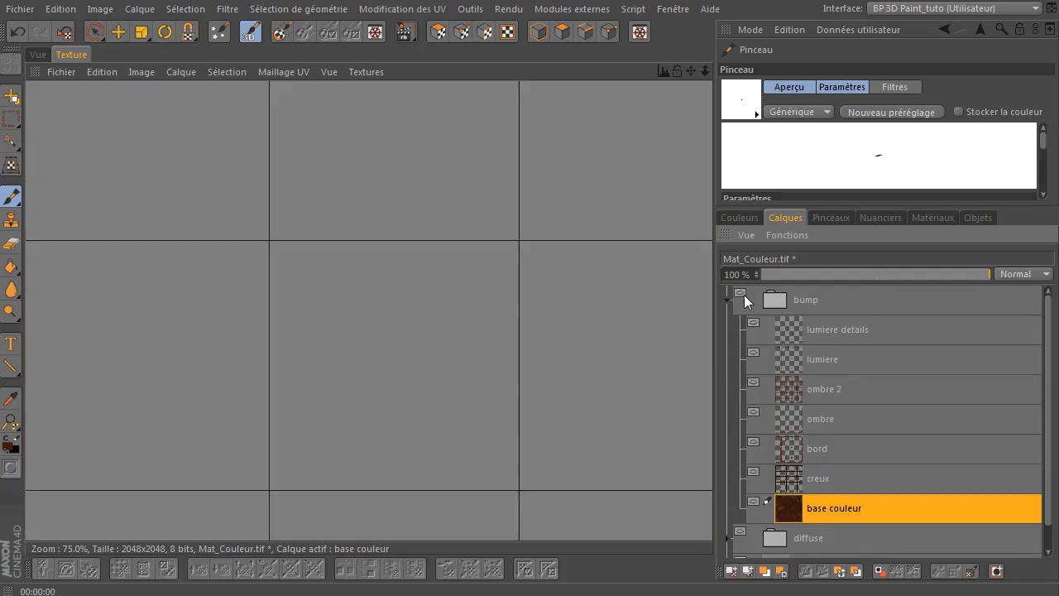
{"action": "scroll", "coordinate": [496, 324], "scroll_direction": "down", "scroll_amount": 5}
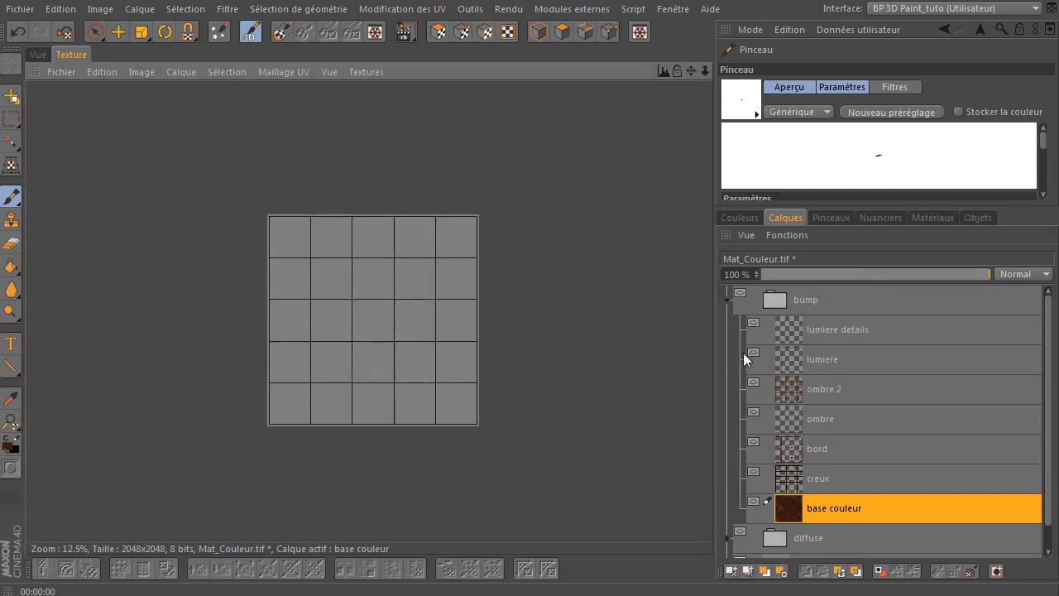
{"action": "left_click", "coordinate": [742, 295]}
{"action": "mouse_move", "coordinate": [12, 420]}
{"action": "left_mouse_down"}
{"action": "mouse_move", "coordinate": [112, 440]}
{"action": "mouse_move", "coordinate": [86, 494]}
{"action": "left_mouse_up"}
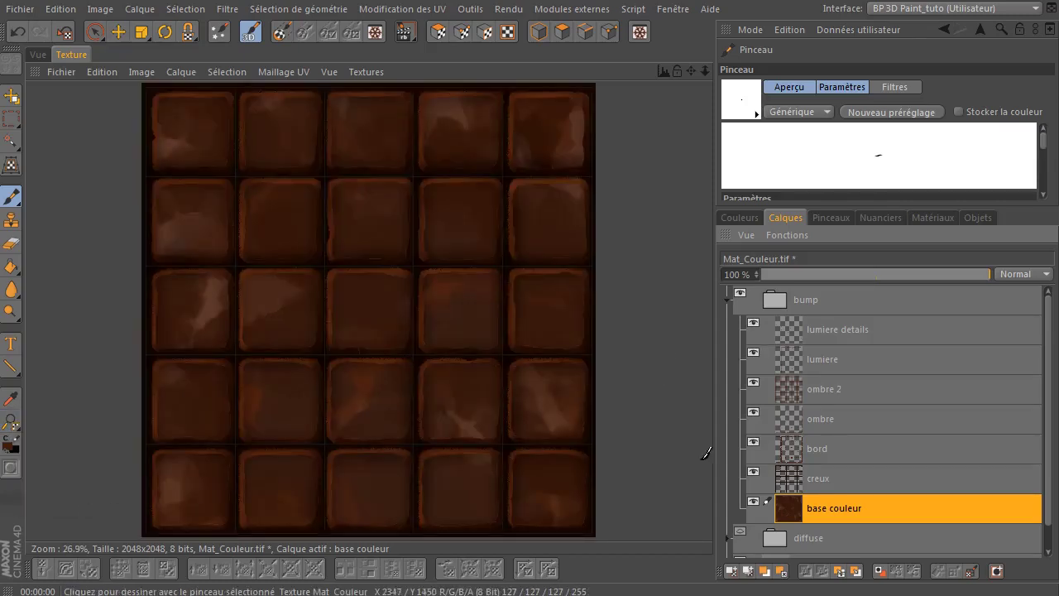
{"action": "left_click", "coordinate": [801, 299]}
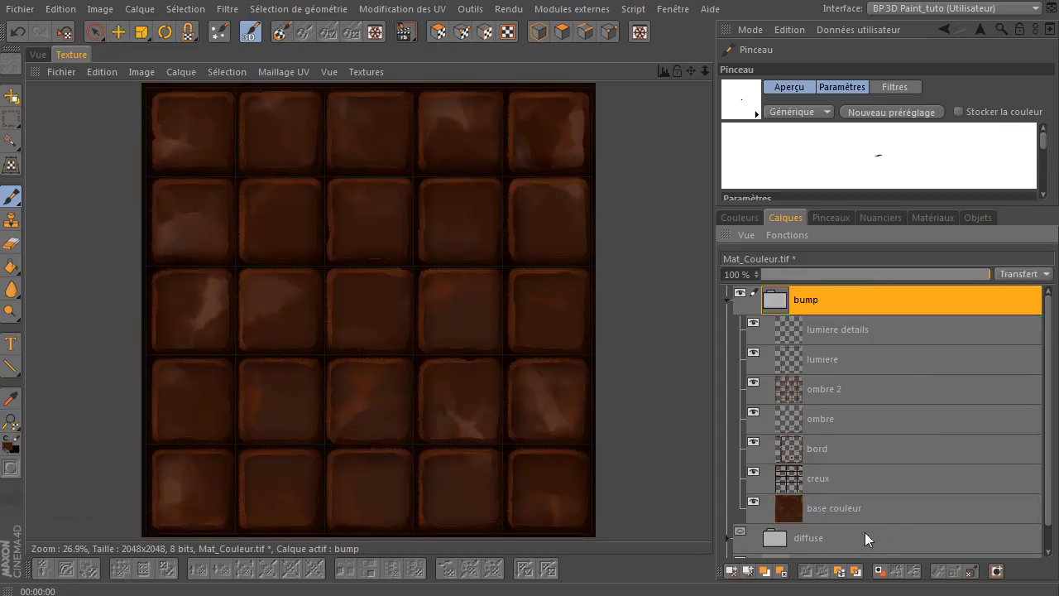
{"action": "left_click", "coordinate": [847, 507]}
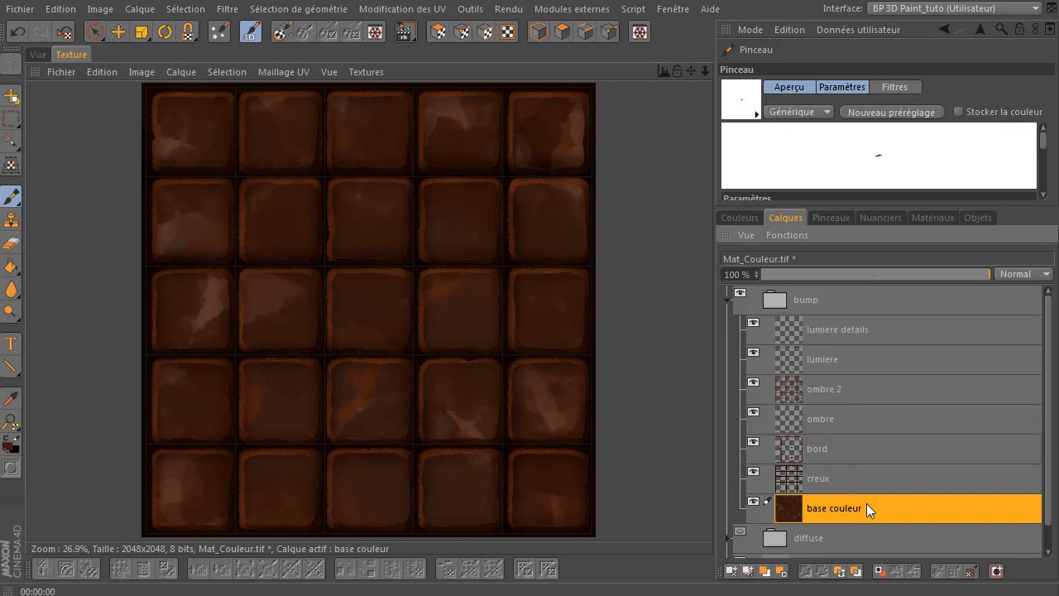
- Desaturate bump's base couleur layer with Teinte, Saturation at S -100 and L 20
{"action": "left_click", "coordinate": [238, 10]}
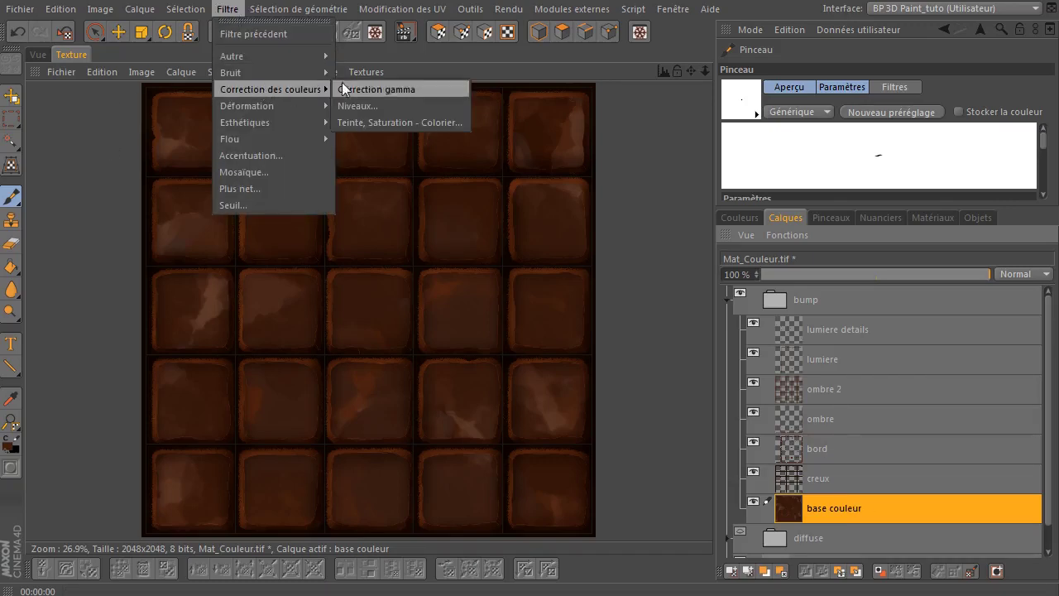
{"action": "left_click", "coordinate": [384, 120]}
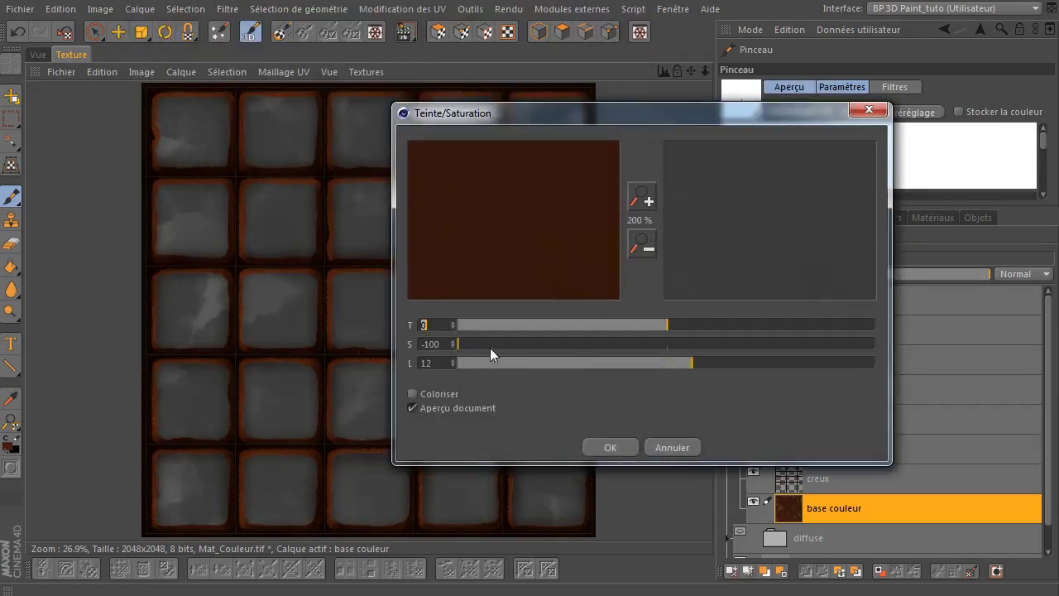
{"action": "mouse_move", "coordinate": [491, 345]}
{"action": "left_mouse_down"}
{"action": "mouse_move", "coordinate": [666, 345]}
{"action": "mouse_move", "coordinate": [454, 345]}
{"action": "left_mouse_up"}
{"action": "left_click_drag", "start_coordinate": [692, 363], "coordinate": [716, 364]}
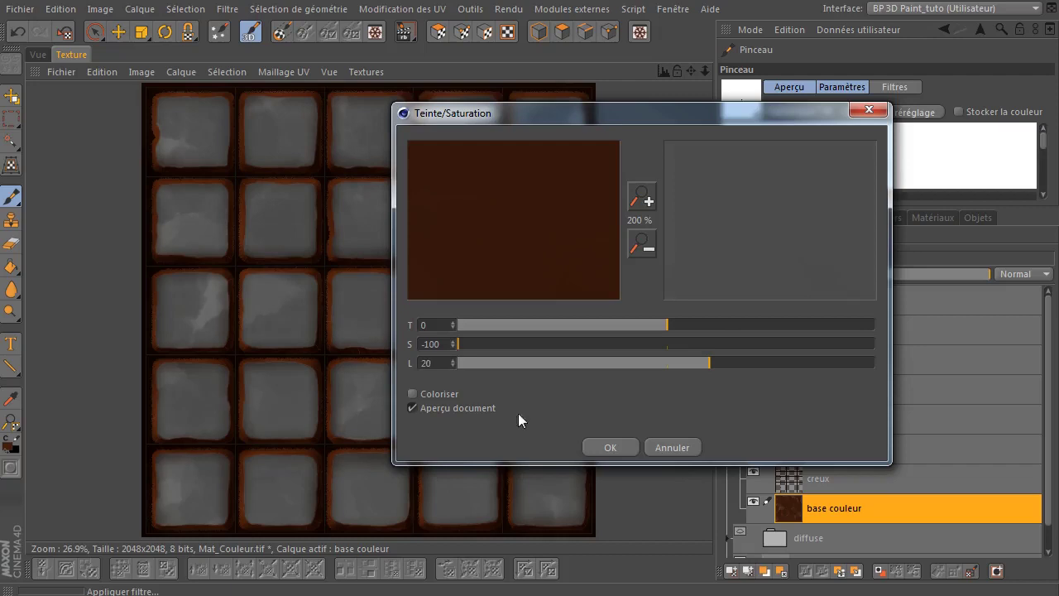
{"action": "left_click", "coordinate": [594, 445]}
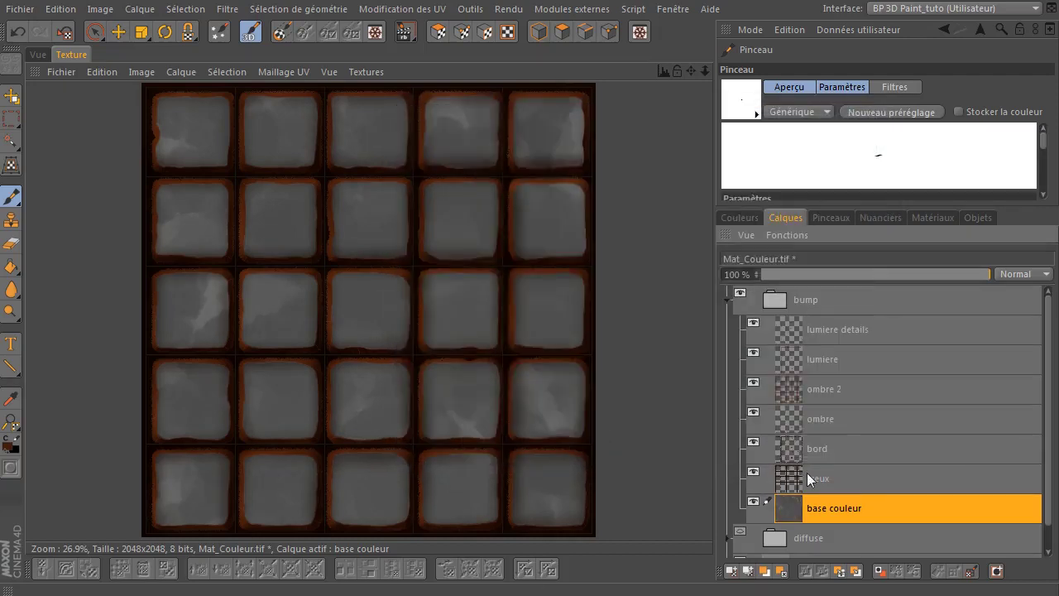
- Reapply the desaturation with Filtre précédent to the creux, bord and ombre layers
{"action": "left_click", "coordinate": [808, 476]}
{"action": "left_click", "coordinate": [228, 9]}
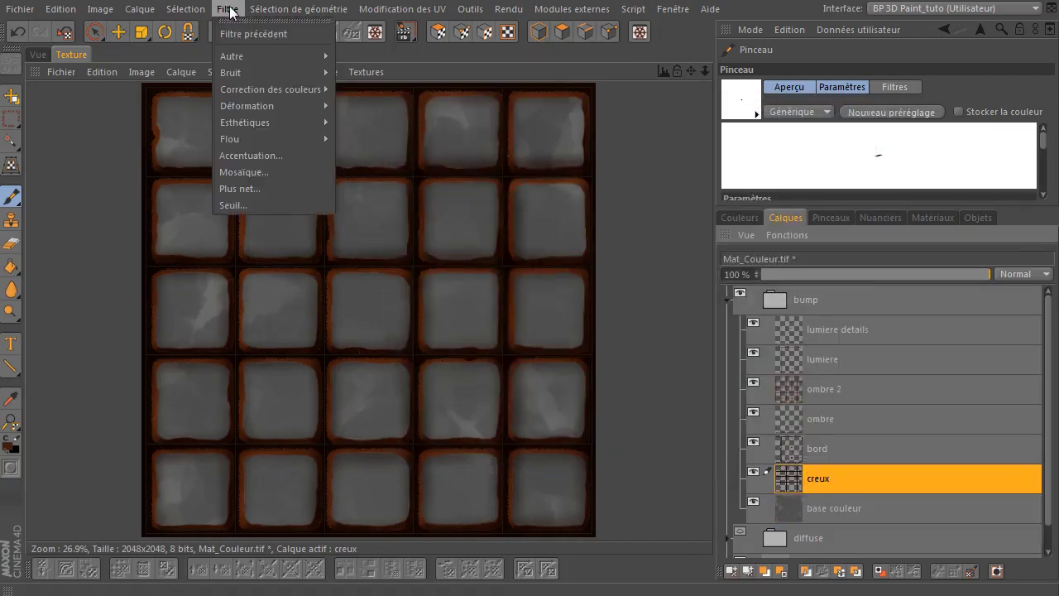
{"action": "left_click", "coordinate": [250, 35]}
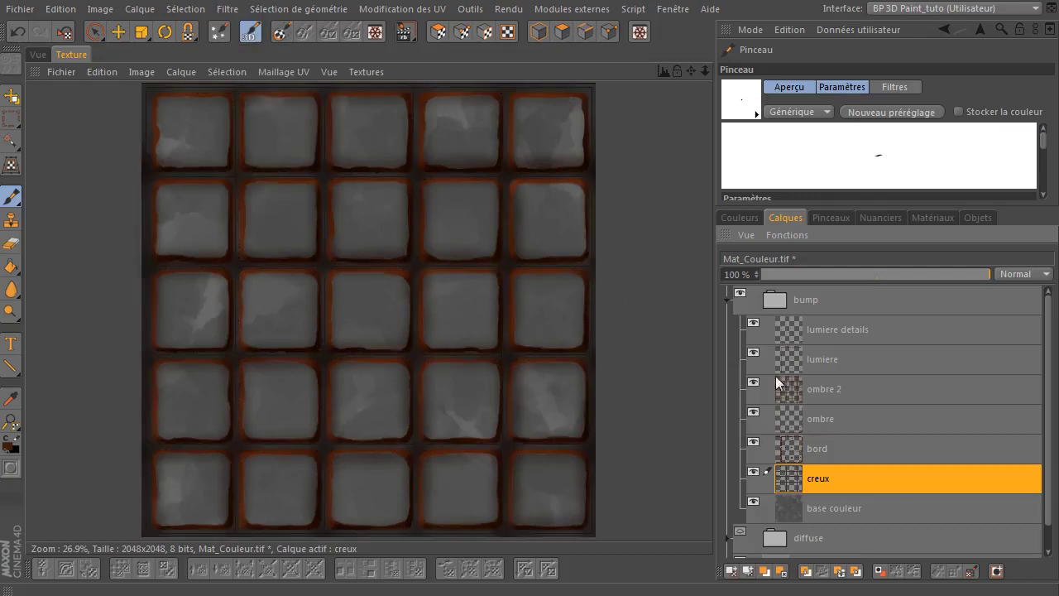
{"action": "left_click", "coordinate": [816, 439]}
{"action": "left_click", "coordinate": [228, 9]}
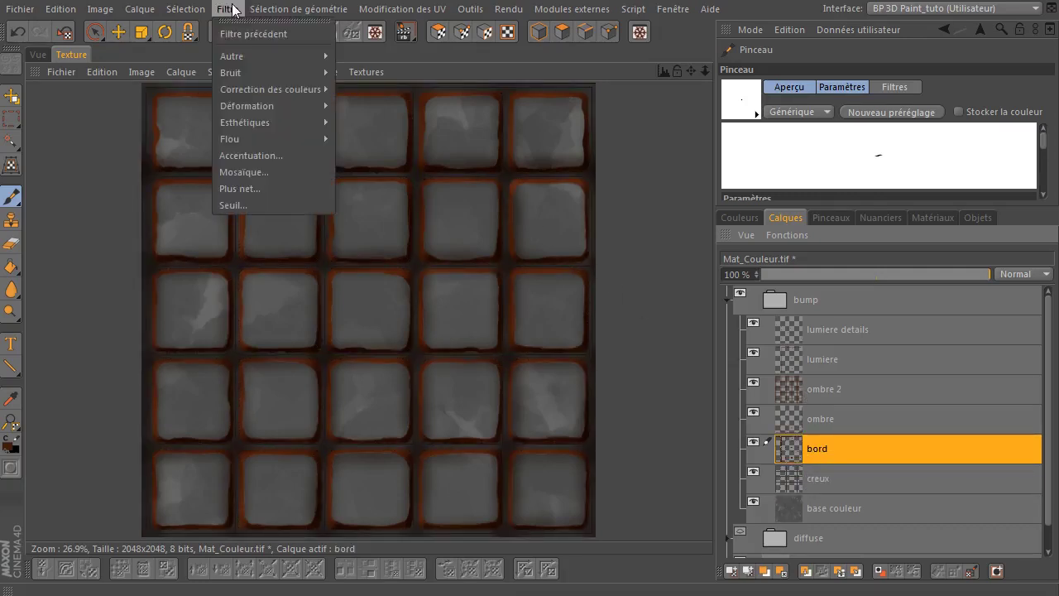
{"action": "left_click", "coordinate": [257, 35]}
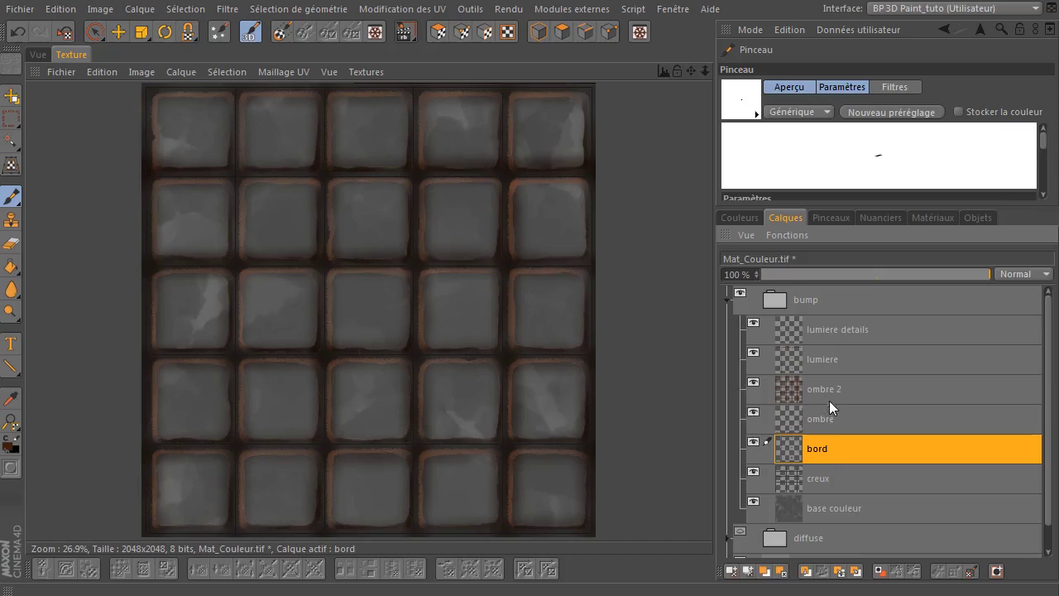
{"action": "left_click", "coordinate": [811, 412]}
{"action": "left_click", "coordinate": [228, 9]}
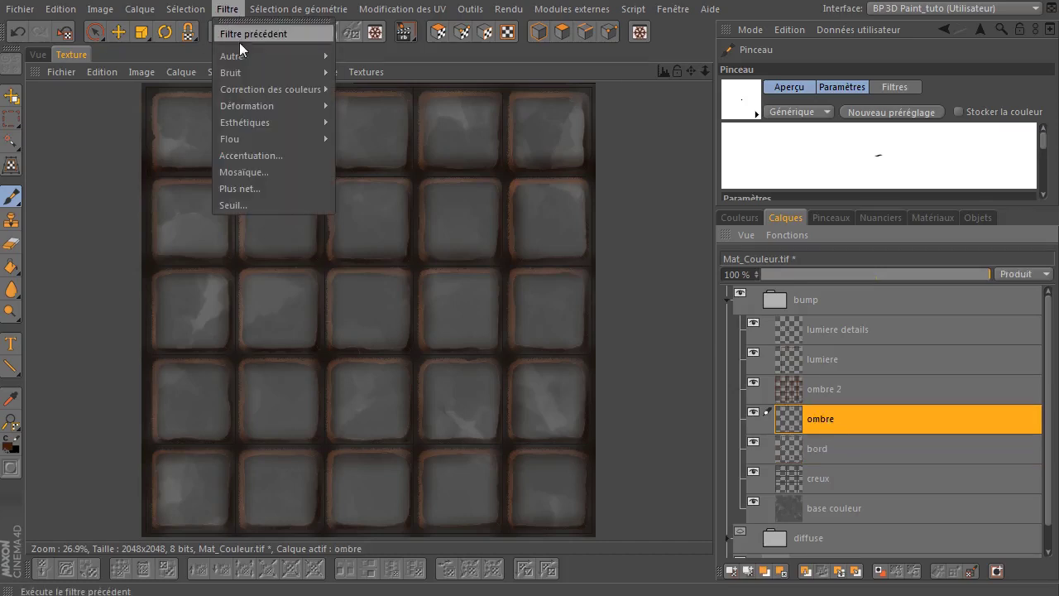
{"action": "left_click", "coordinate": [240, 34]}
- Desaturate ombre 2, lumiere and lumiere details the same way, then hide lumiere details
{"action": "left_click", "coordinate": [815, 388]}
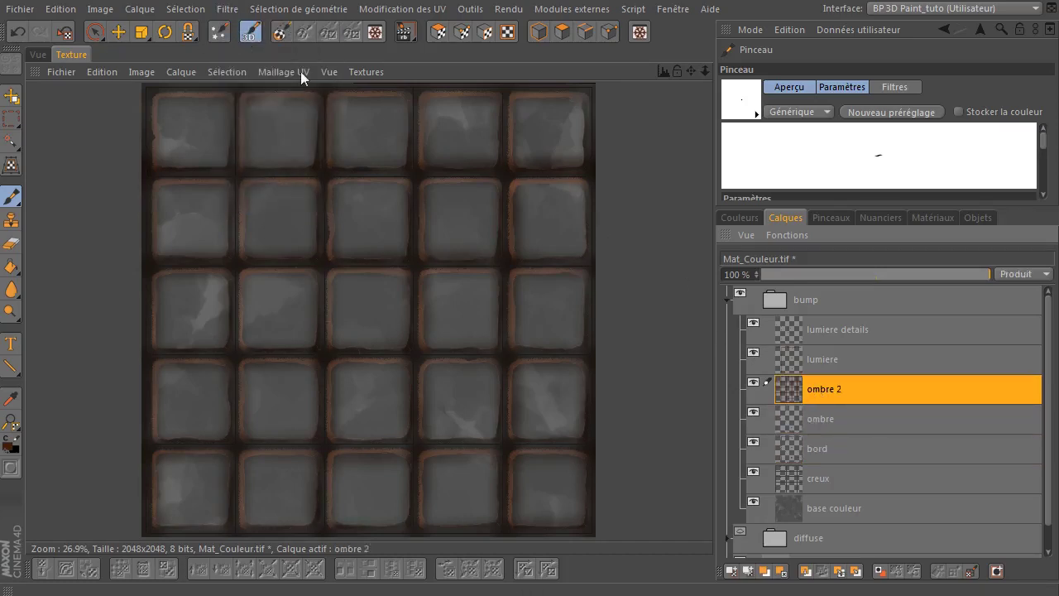
{"action": "left_click", "coordinate": [227, 9]}
{"action": "left_click", "coordinate": [232, 34]}
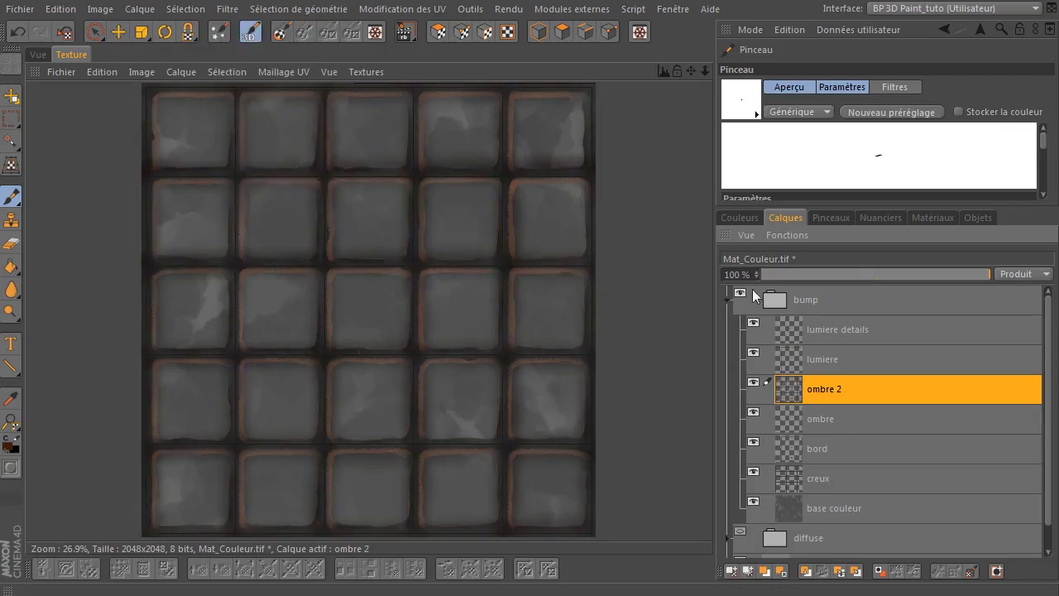
{"action": "left_click", "coordinate": [838, 364]}
{"action": "left_click", "coordinate": [227, 9]}
{"action": "left_click", "coordinate": [226, 33]}
{"action": "left_click", "coordinate": [804, 328]}
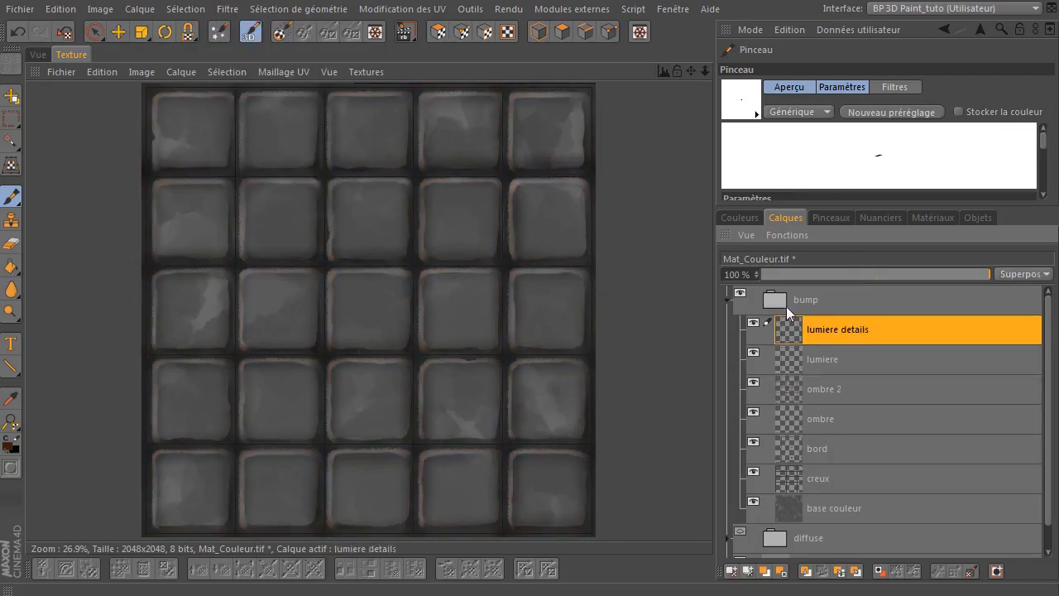
{"action": "left_click", "coordinate": [227, 10]}
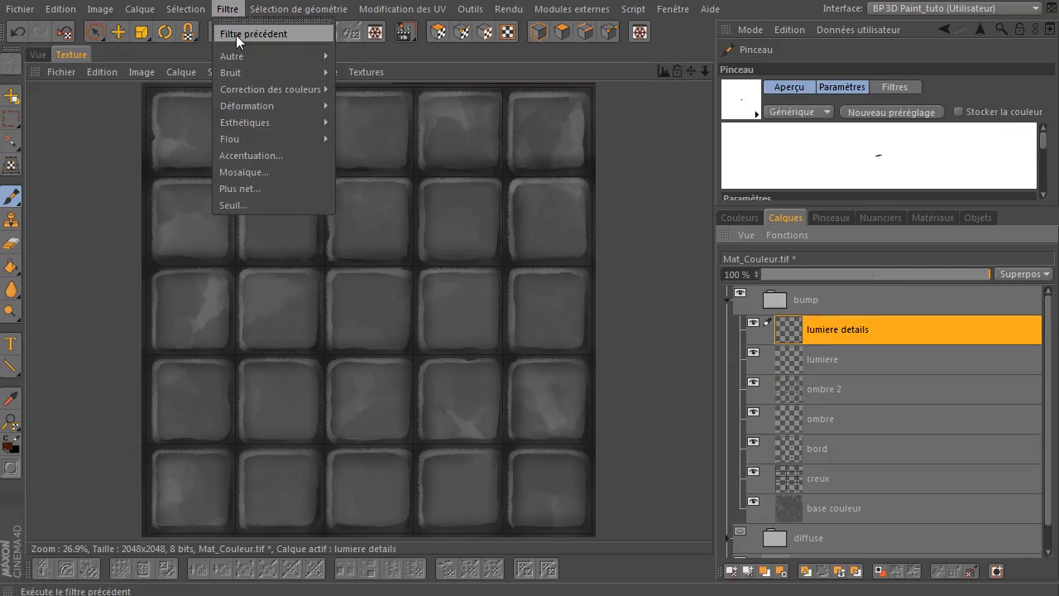
{"action": "left_click", "coordinate": [236, 35]}
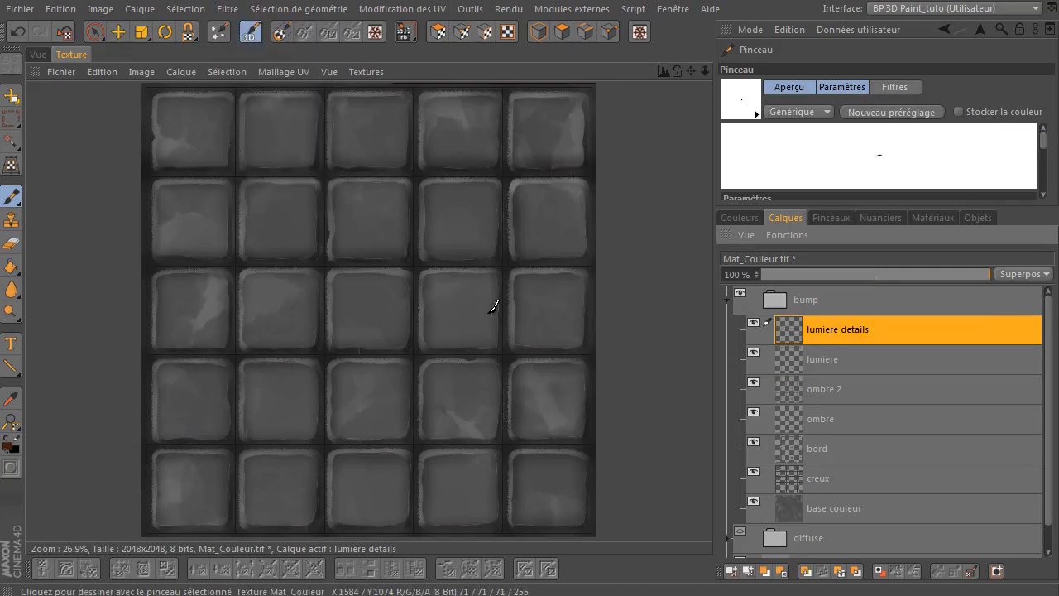
{"action": "left_click", "coordinate": [754, 325]}
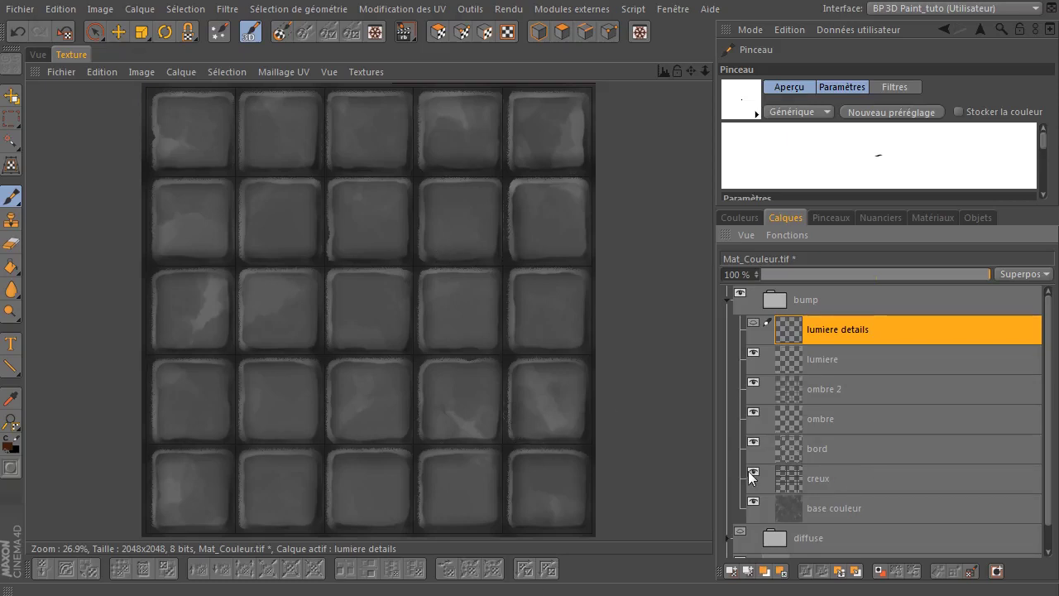
{"action": "left_click", "coordinate": [749, 470]}
{"action": "left_click", "coordinate": [751, 471]}
{"action": "left_click", "coordinate": [750, 472]}
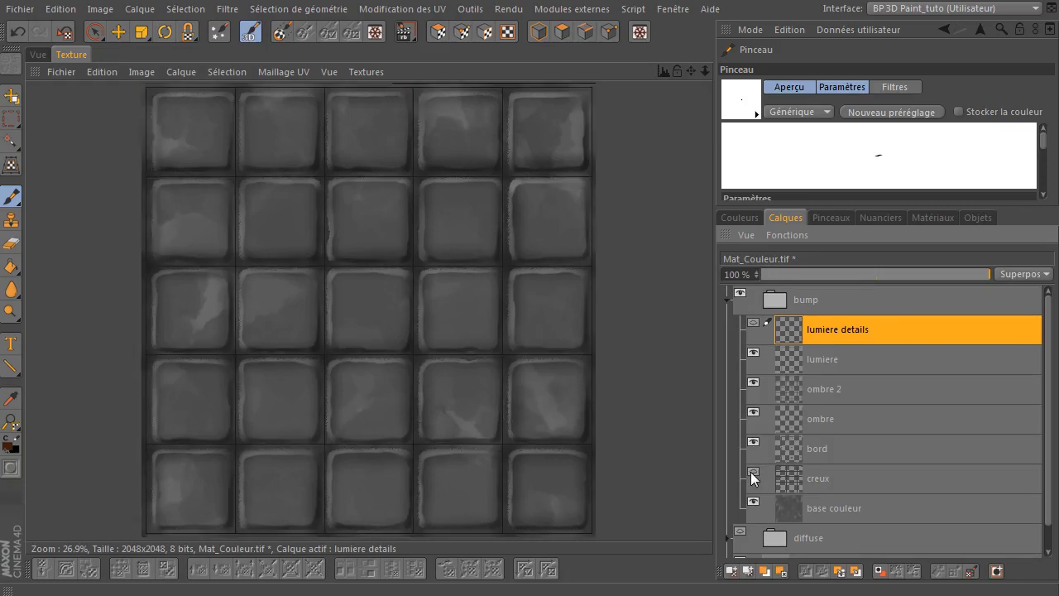
{"action": "left_click", "coordinate": [750, 472]}
{"action": "left_click", "coordinate": [802, 484]}
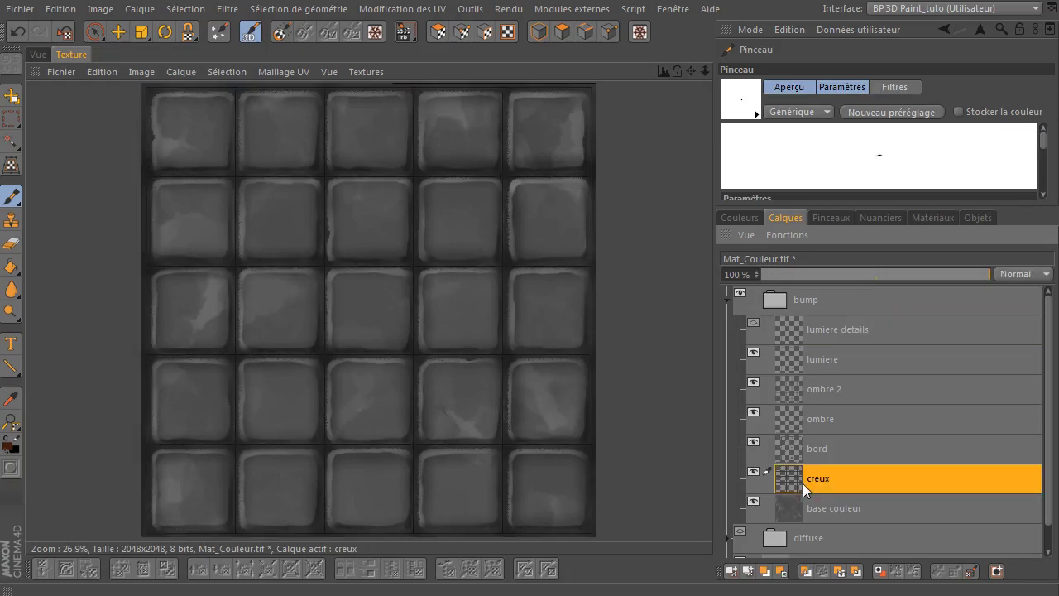
{"action": "left_click", "coordinate": [818, 450]}
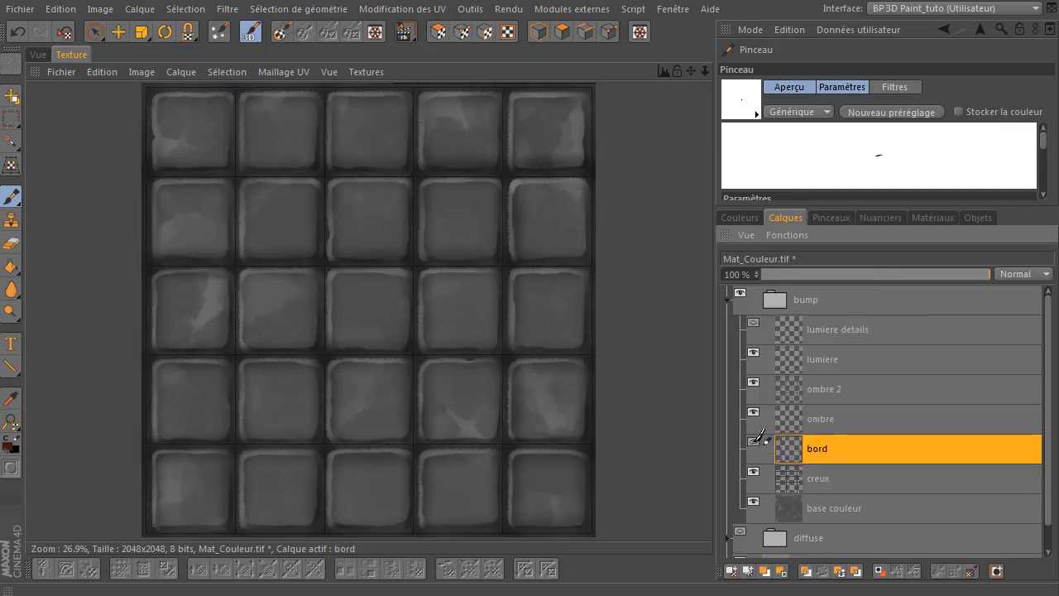
{"action": "left_click", "coordinate": [819, 416]}
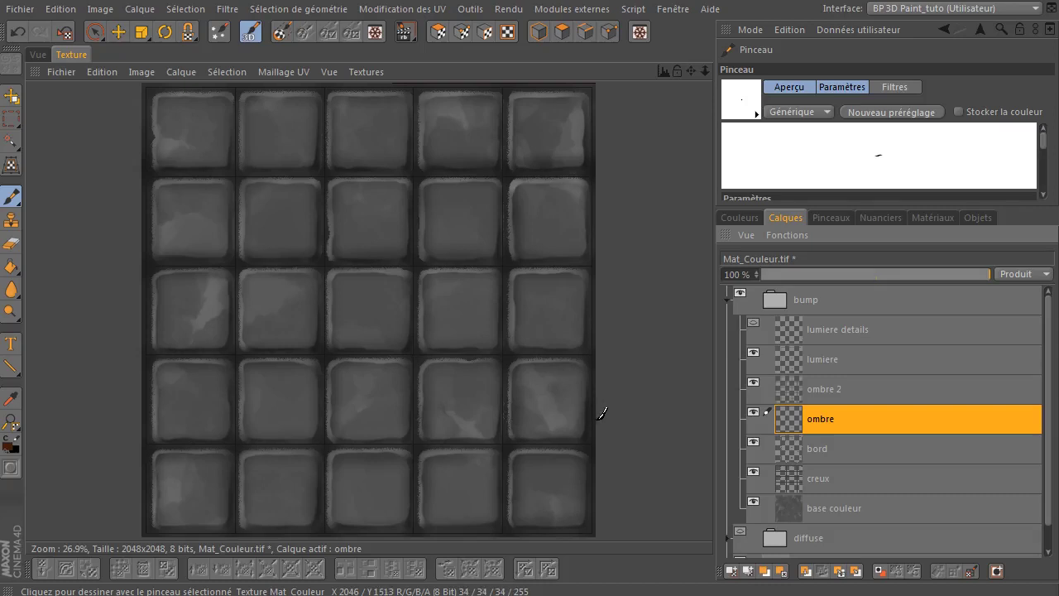
{"action": "left_click", "coordinate": [850, 388]}
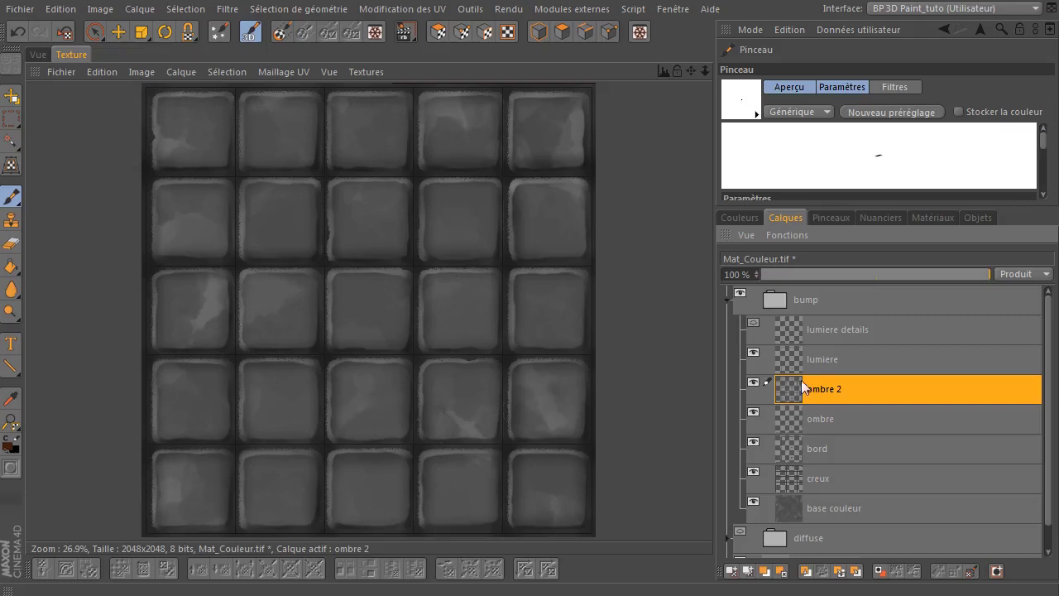
- Set the lumiere layer's blend mode to Produit
{"action": "left_click", "coordinate": [857, 361]}
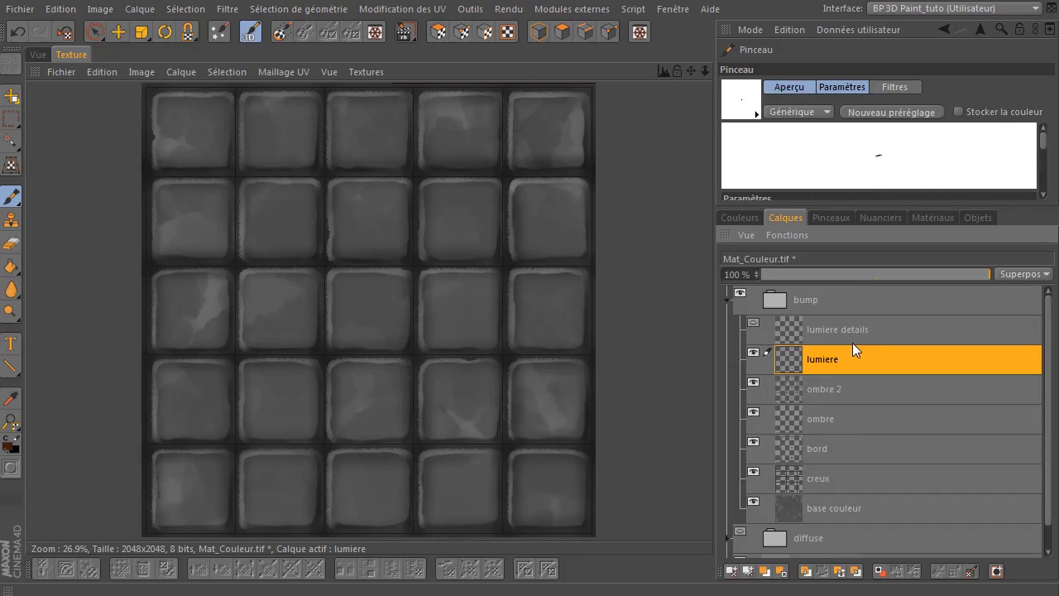
{"action": "left_click", "coordinate": [1041, 276]}
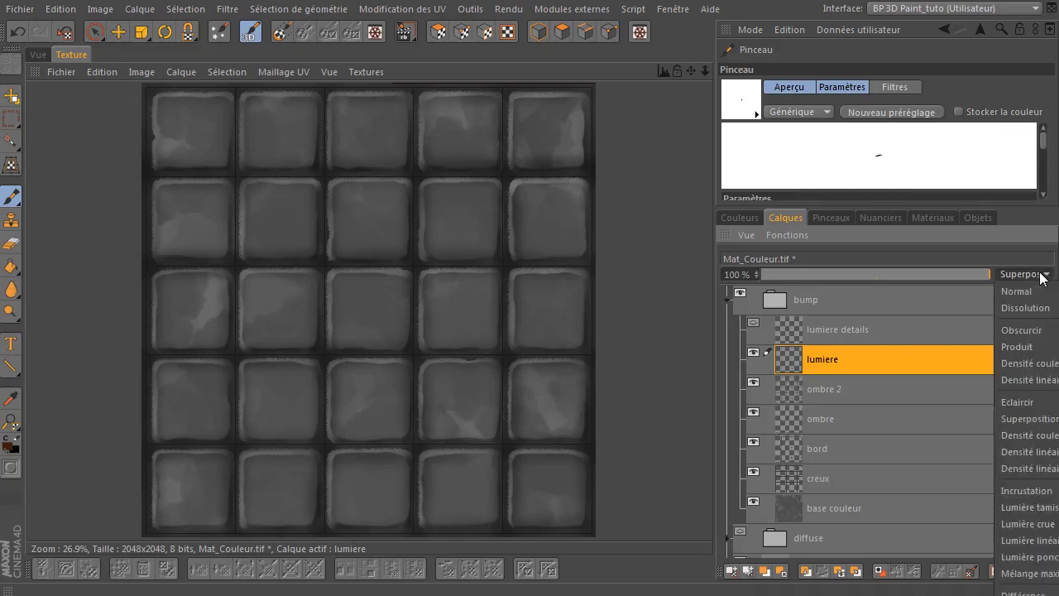
{"action": "left_click", "coordinate": [1023, 349]}
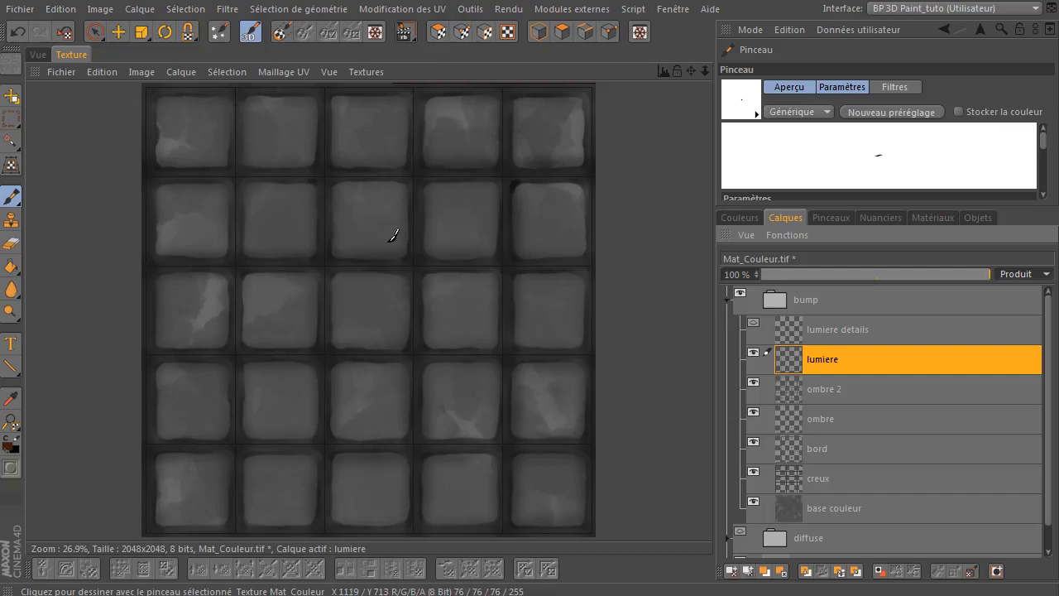
- Hide the lumiere details layer and select the bord layer
{"action": "left_click", "coordinate": [881, 330]}
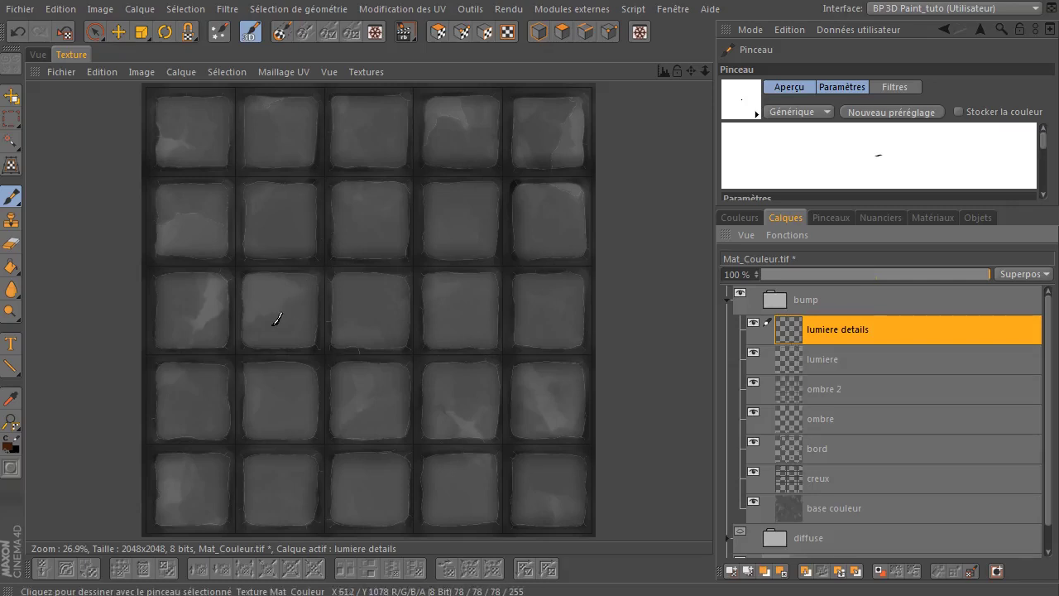
{"action": "scroll", "coordinate": [276, 319], "scroll_direction": "up", "scroll_amount": 3}
{"action": "scroll", "coordinate": [277, 320], "scroll_direction": "up", "scroll_amount": 3}
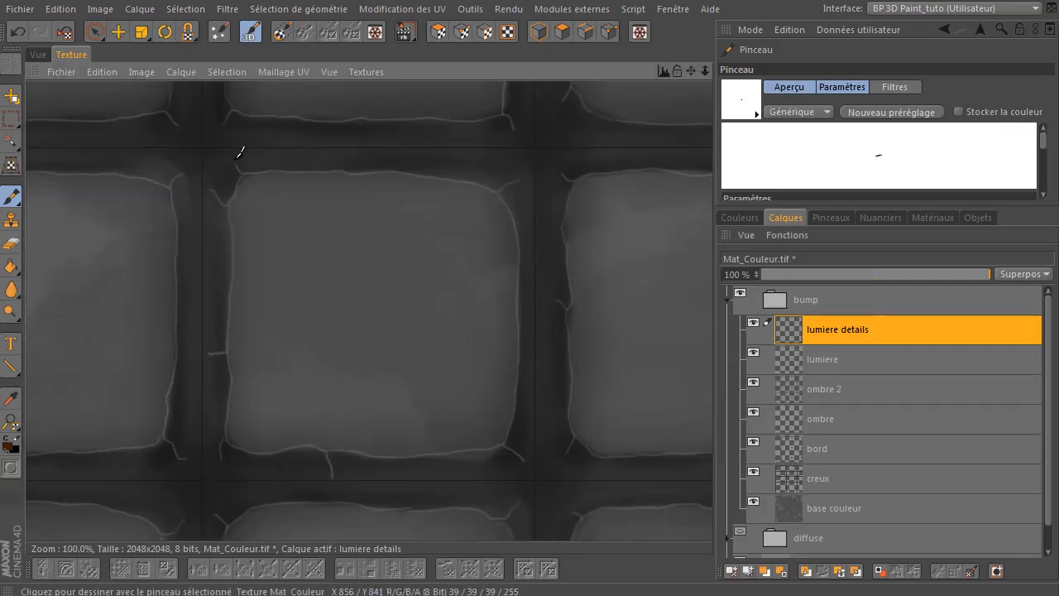
{"action": "left_click", "coordinate": [753, 322]}
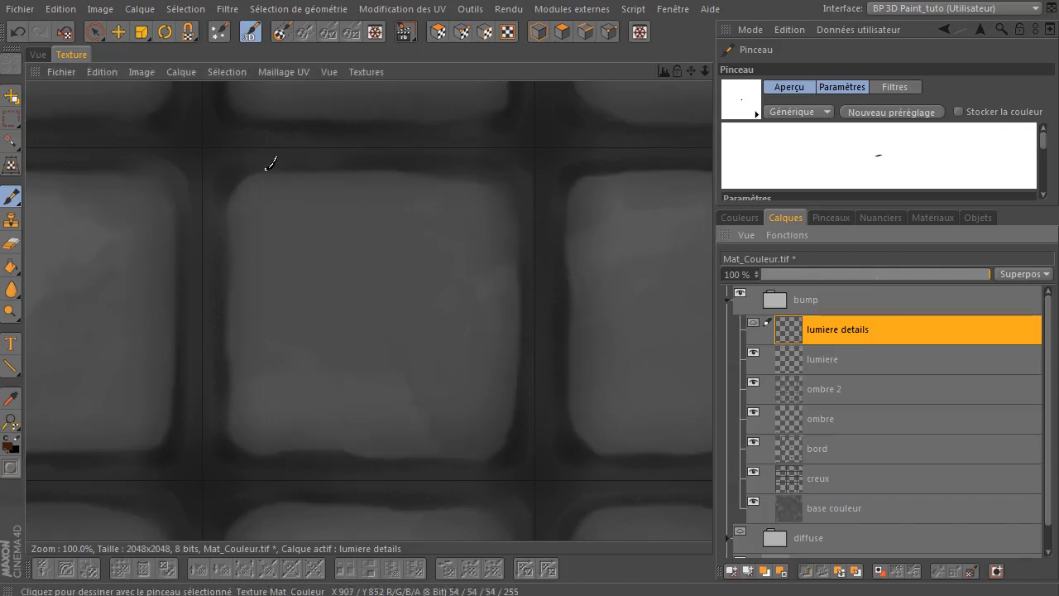
{"action": "scroll", "coordinate": [296, 250], "scroll_direction": "down", "scroll_amount": 1}
{"action": "scroll", "coordinate": [303, 245], "scroll_direction": "down", "scroll_amount": 1}
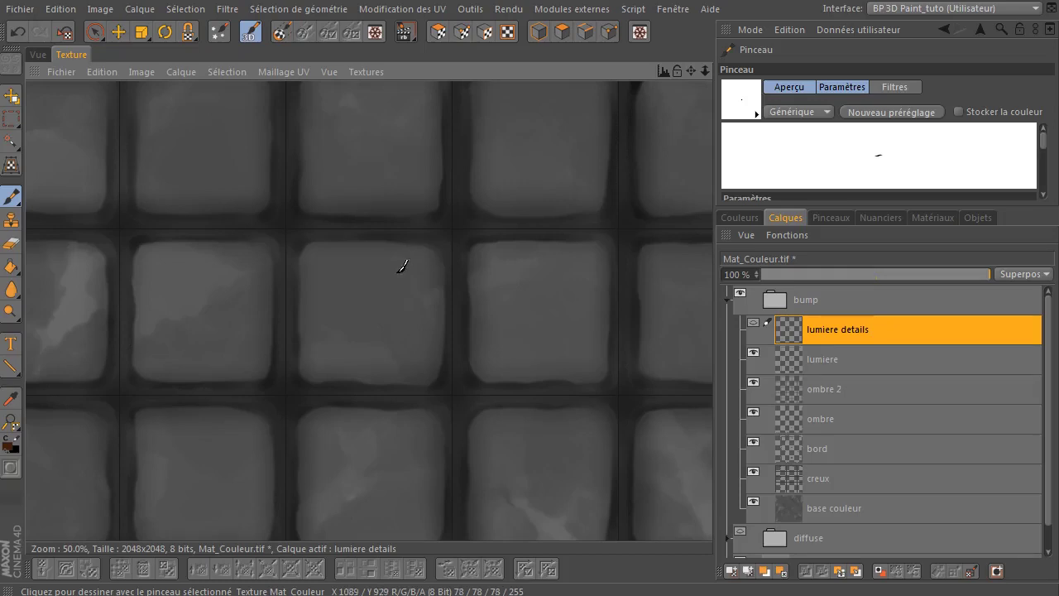
{"action": "scroll", "coordinate": [309, 277], "scroll_direction": "up", "scroll_amount": 1}
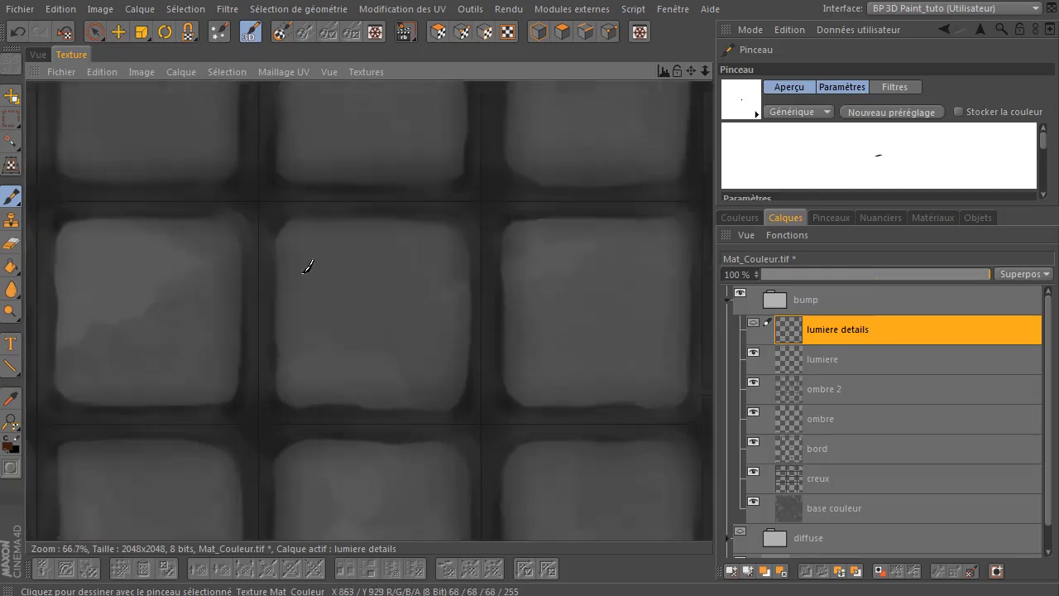
{"action": "scroll", "coordinate": [307, 269], "scroll_direction": "up", "scroll_amount": 1}
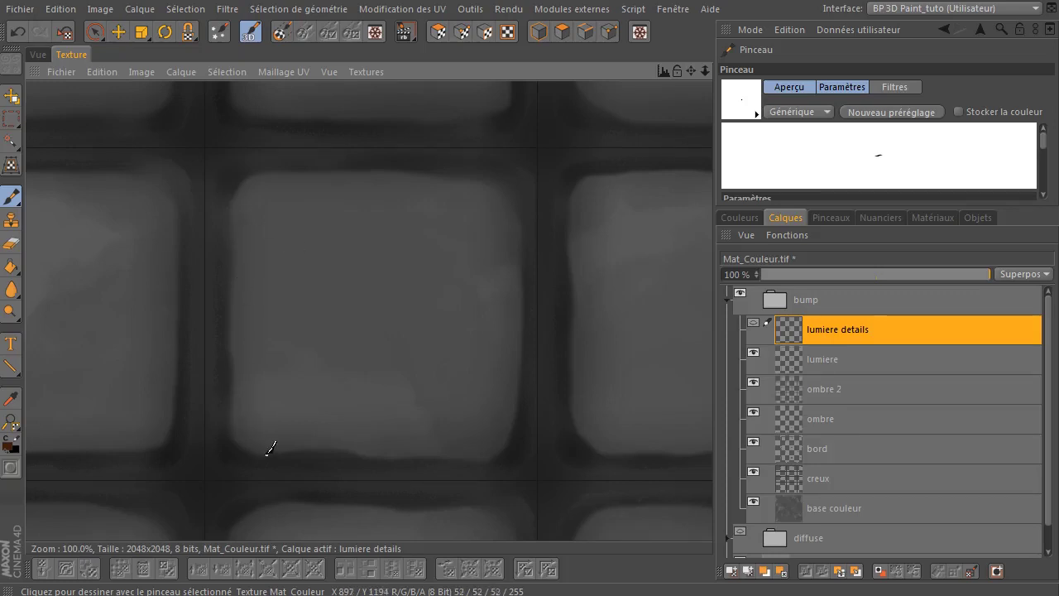
{"action": "left_click", "coordinate": [849, 447]}
- Apply a Flou gaussien with radius 9 to the bord layer
{"action": "left_click", "coordinate": [230, 11]}
{"action": "mouse_move", "coordinate": [260, 73]}
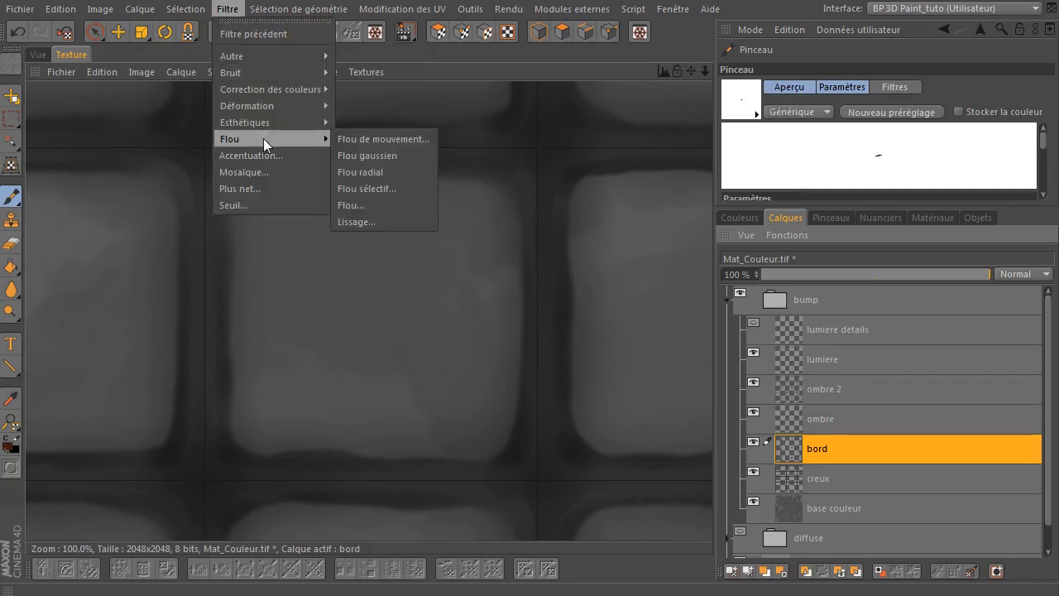
{"action": "left_click", "coordinate": [372, 154]}
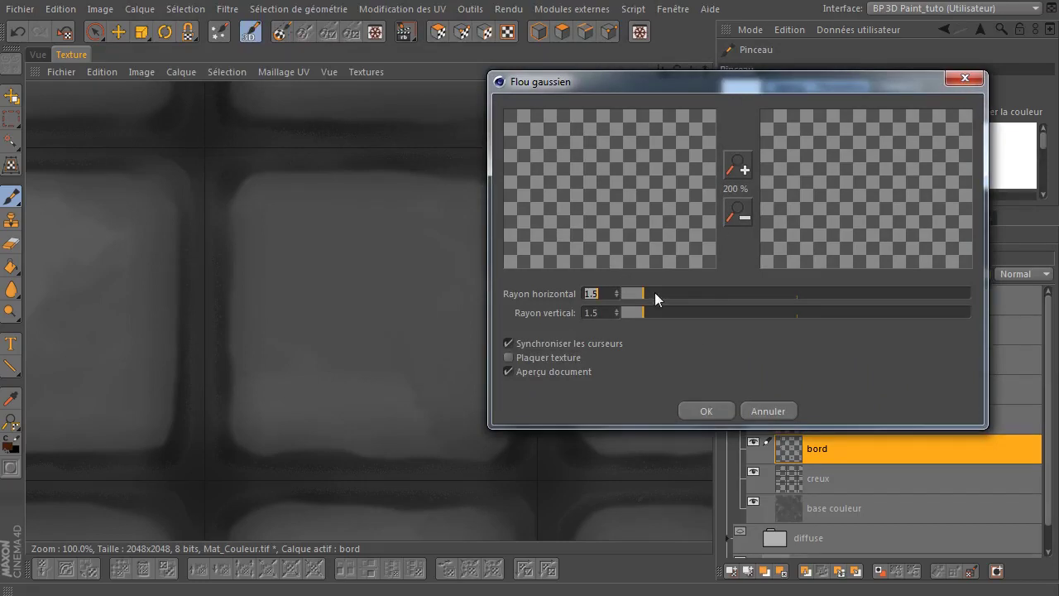
{"action": "left_click_drag", "start_coordinate": [656, 294], "coordinate": [677, 294]}
{"action": "left_click_drag", "start_coordinate": [678, 292], "coordinate": [699, 296]}
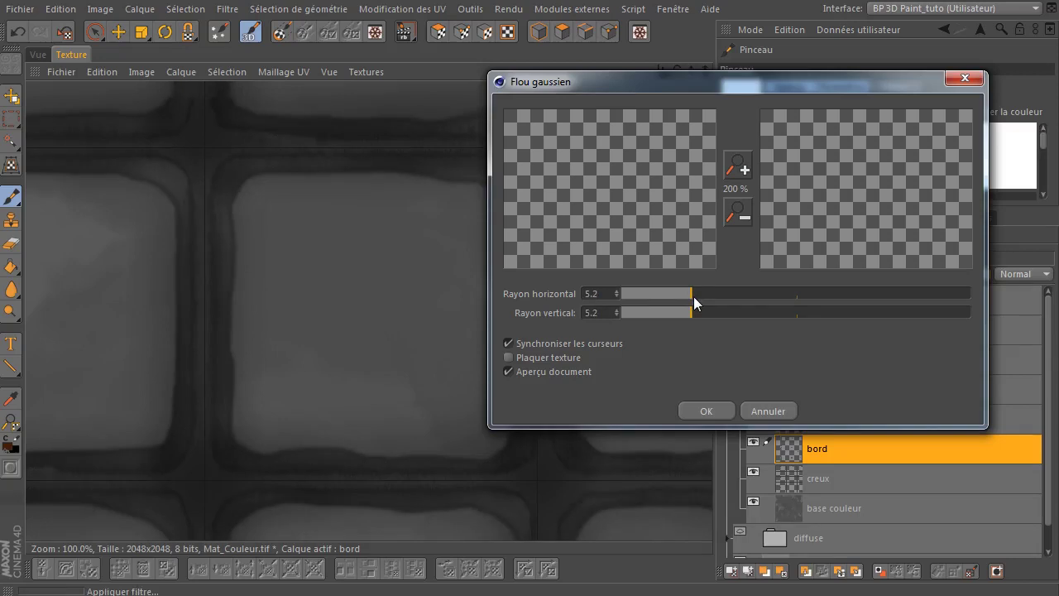
{"action": "left_click_drag", "start_coordinate": [856, 185], "coordinate": [871, 219]}
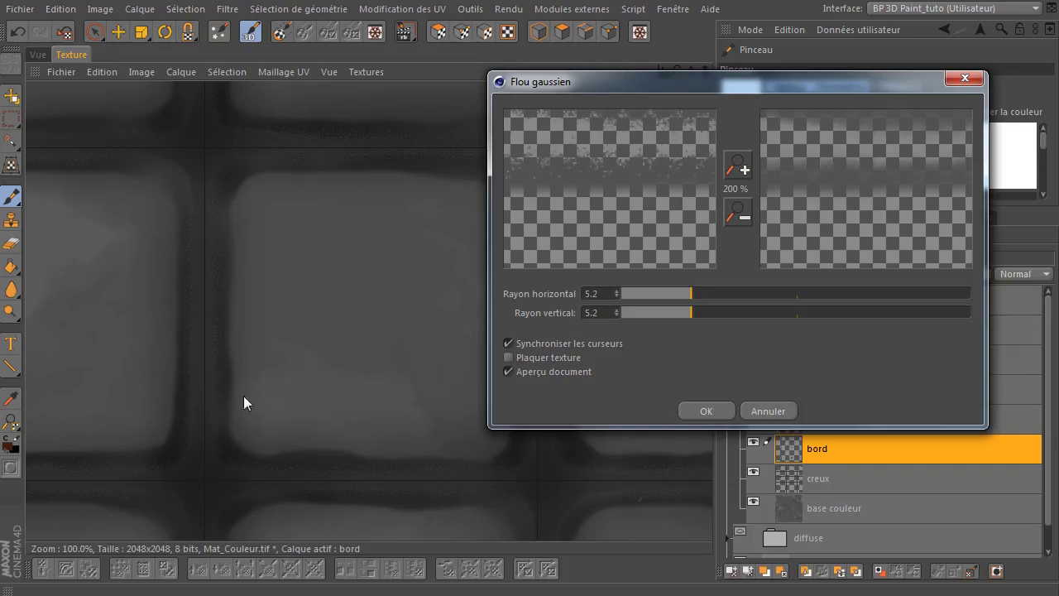
{"action": "left_click_drag", "start_coordinate": [703, 293], "coordinate": [718, 293]}
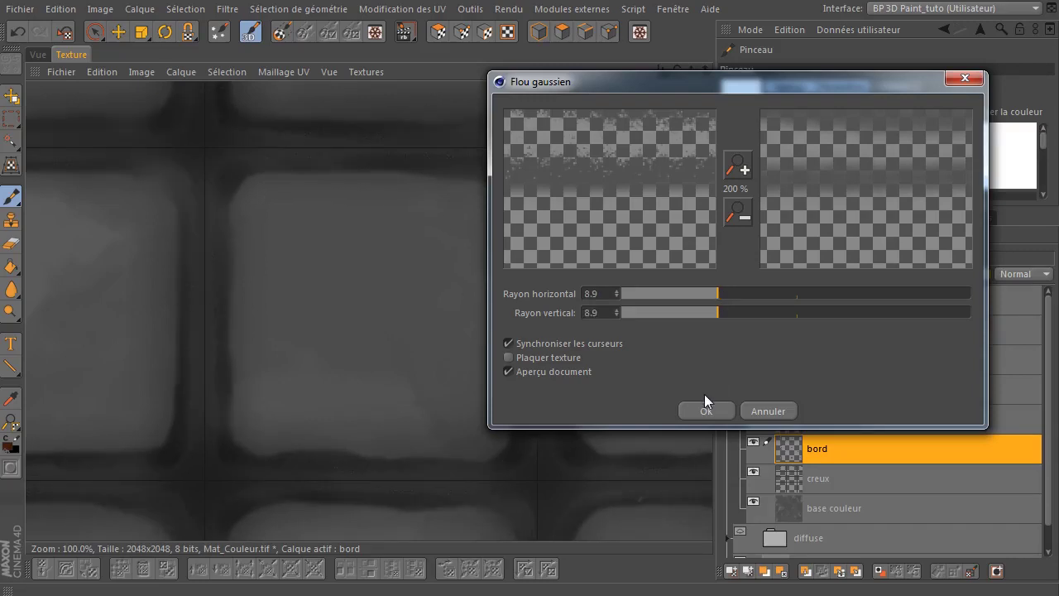
{"action": "left_click", "coordinate": [617, 290]}
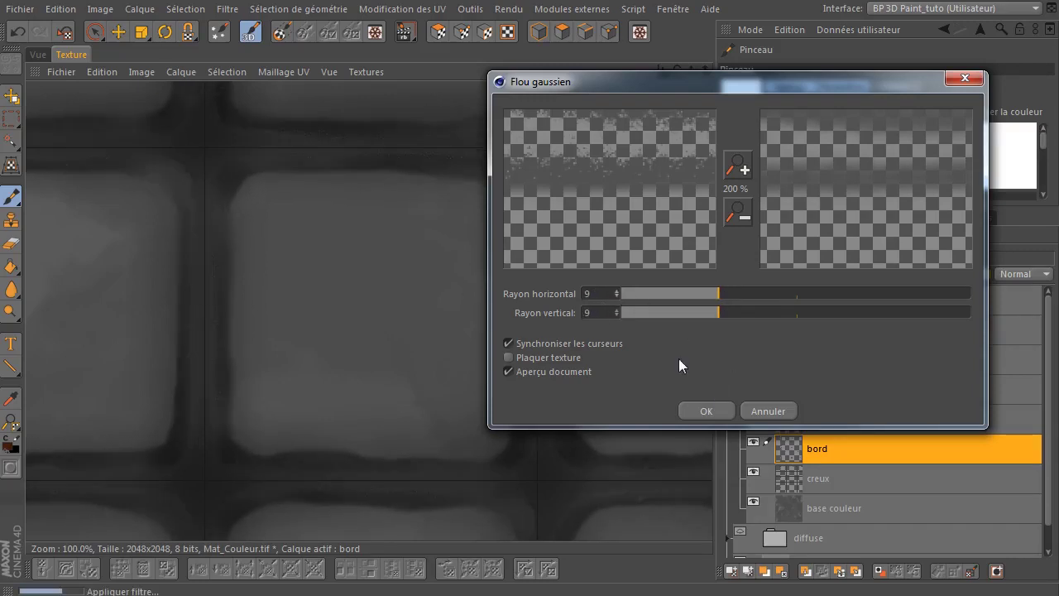
{"action": "left_click", "coordinate": [704, 411]}
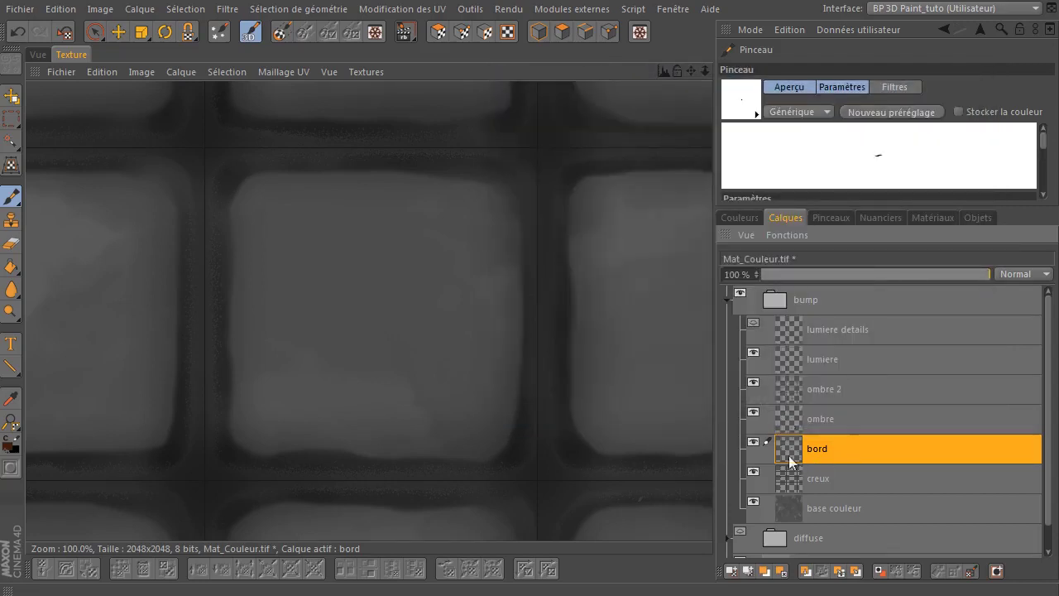
- Hide the ombre, ombre 2 and lumiere layers to inspect the underlying texture
{"action": "left_click", "coordinate": [753, 411]}
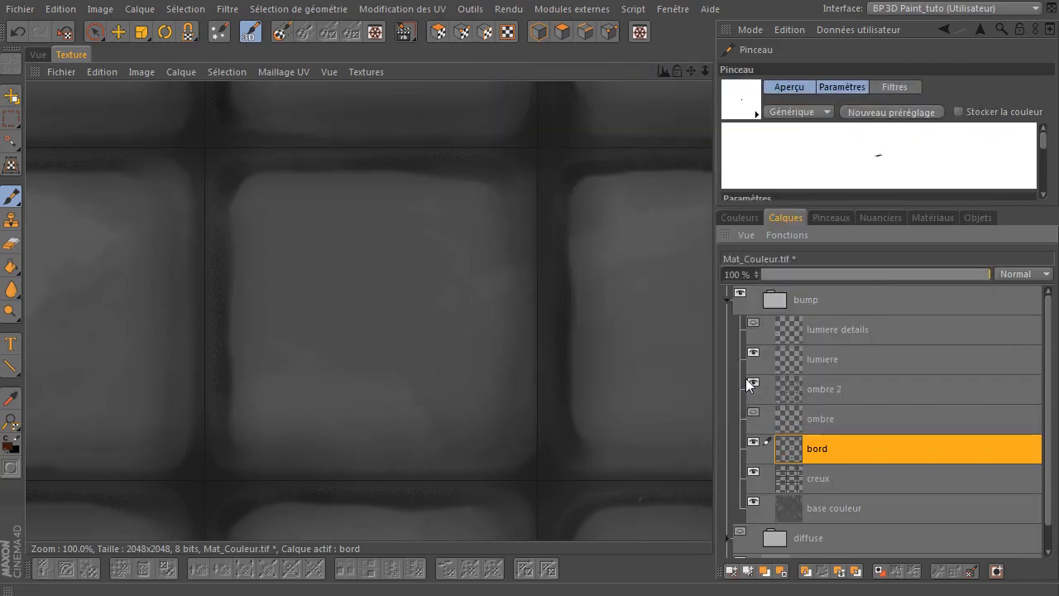
{"action": "left_click", "coordinate": [753, 382]}
{"action": "left_click", "coordinate": [753, 352]}
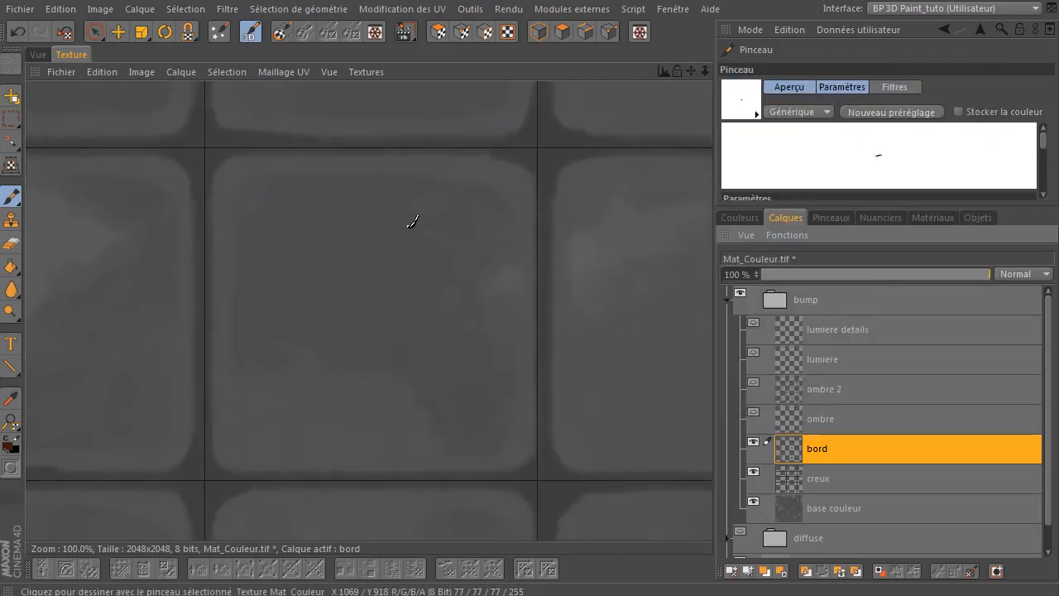
{"action": "scroll", "coordinate": [414, 225], "scroll_direction": "down", "scroll_amount": 1}
{"action": "scroll", "coordinate": [422, 232], "scroll_direction": "down", "scroll_amount": 1}
{"action": "scroll", "coordinate": [429, 236], "scroll_direction": "down", "scroll_amount": 2}
{"action": "scroll", "coordinate": [432, 240], "scroll_direction": "up", "scroll_amount": 1}
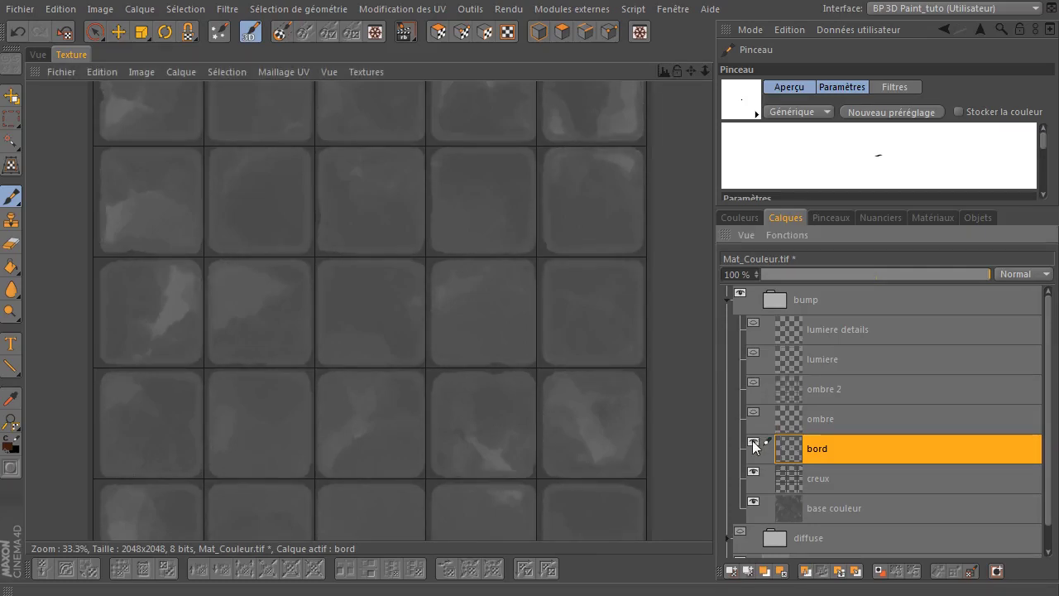
- Undo the last three changes with Edition > Annuler
{"action": "left_click", "coordinate": [70, 10]}
{"action": "left_click", "coordinate": [74, 34]}
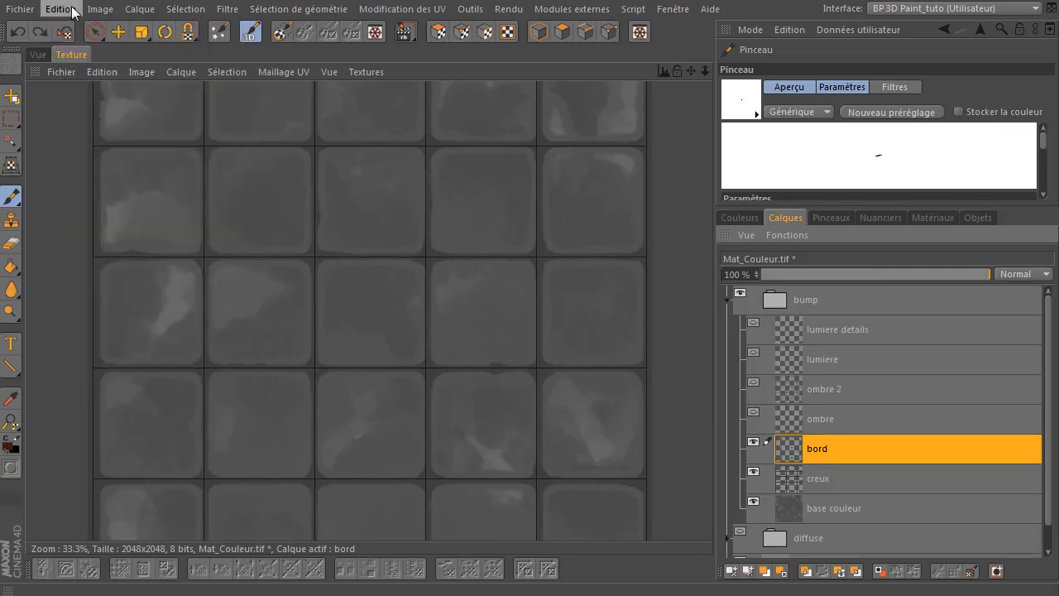
{"action": "left_click", "coordinate": [65, 10]}
{"action": "left_click", "coordinate": [69, 34]}
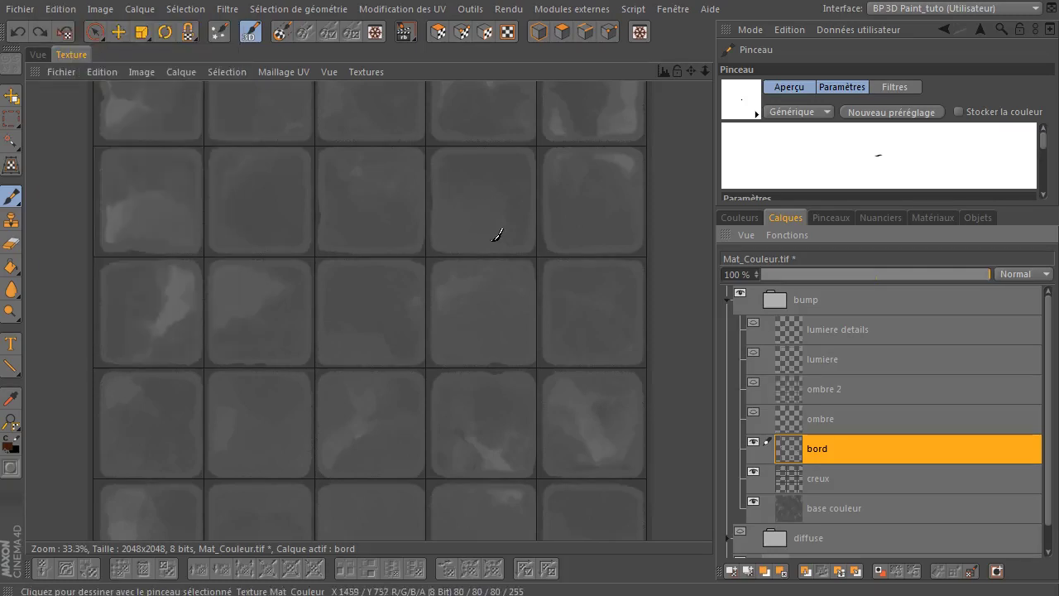
- Make bord, ombre 2, lumiere details, lumiere and ombre visible again, selecting lumiere details
{"action": "left_click", "coordinate": [752, 441]}
{"action": "scroll", "coordinate": [492, 388], "scroll_direction": "up", "scroll_amount": 1}
{"action": "scroll", "coordinate": [488, 389], "scroll_direction": "up", "scroll_amount": 1}
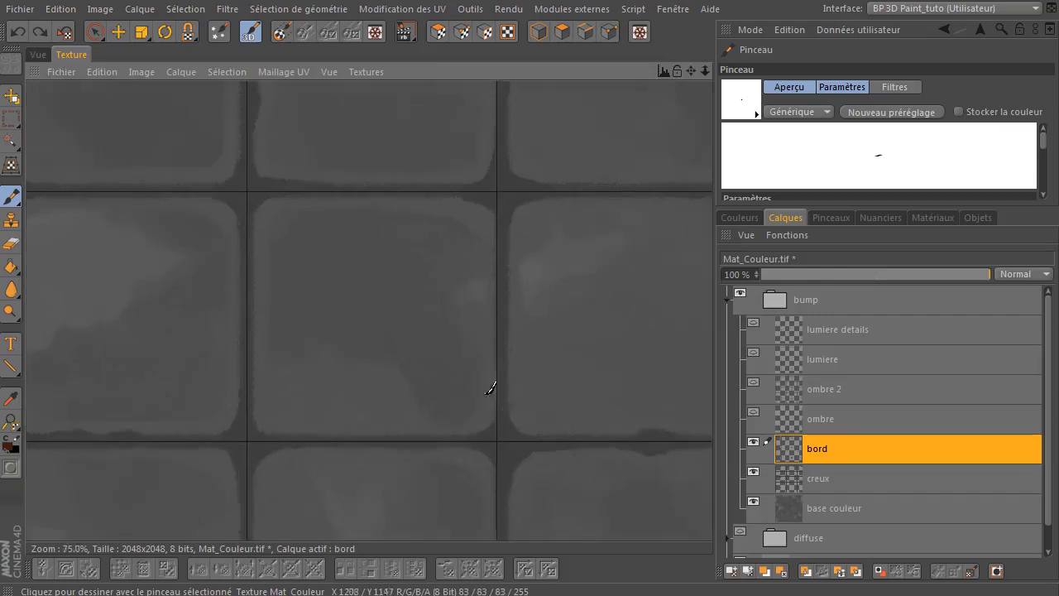
{"action": "scroll", "coordinate": [488, 389], "scroll_direction": "up", "scroll_amount": 1}
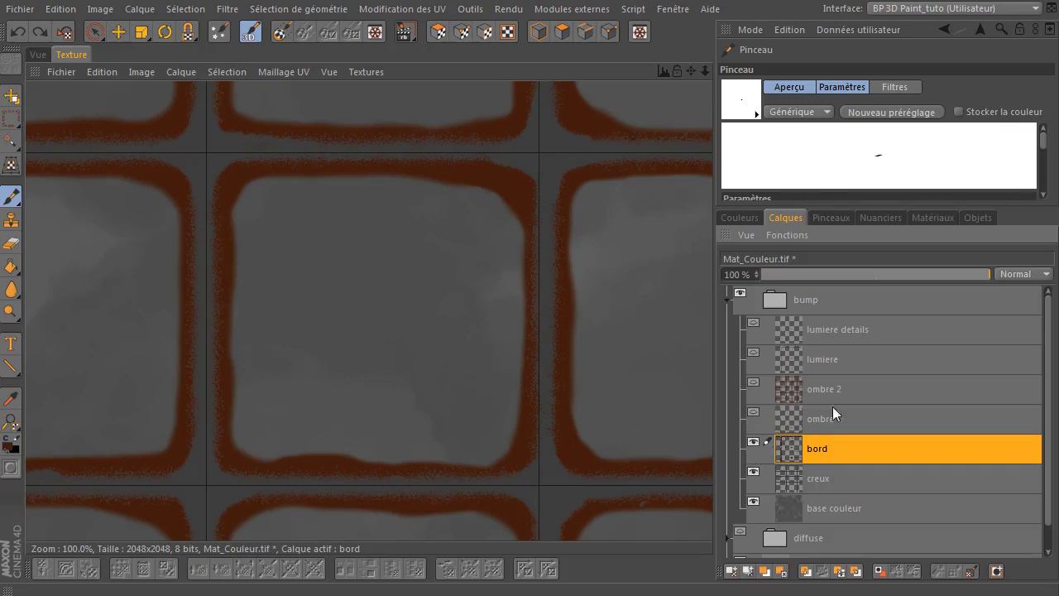
{"action": "left_click", "coordinate": [834, 385]}
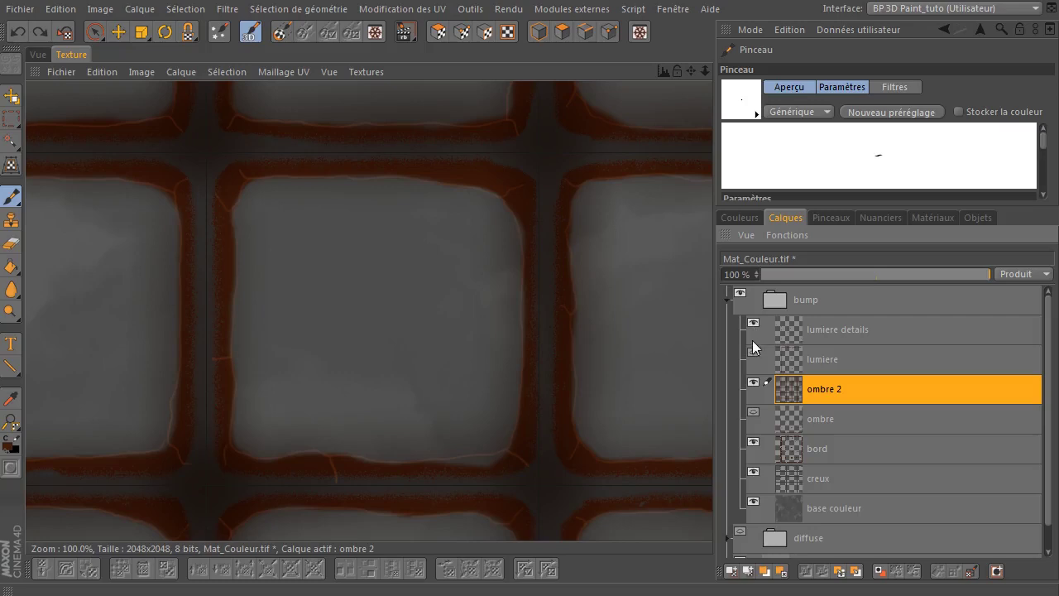
{"action": "left_click_drag", "start_coordinate": [750, 322], "coordinate": [754, 356]}
{"action": "left_click", "coordinate": [753, 412]}
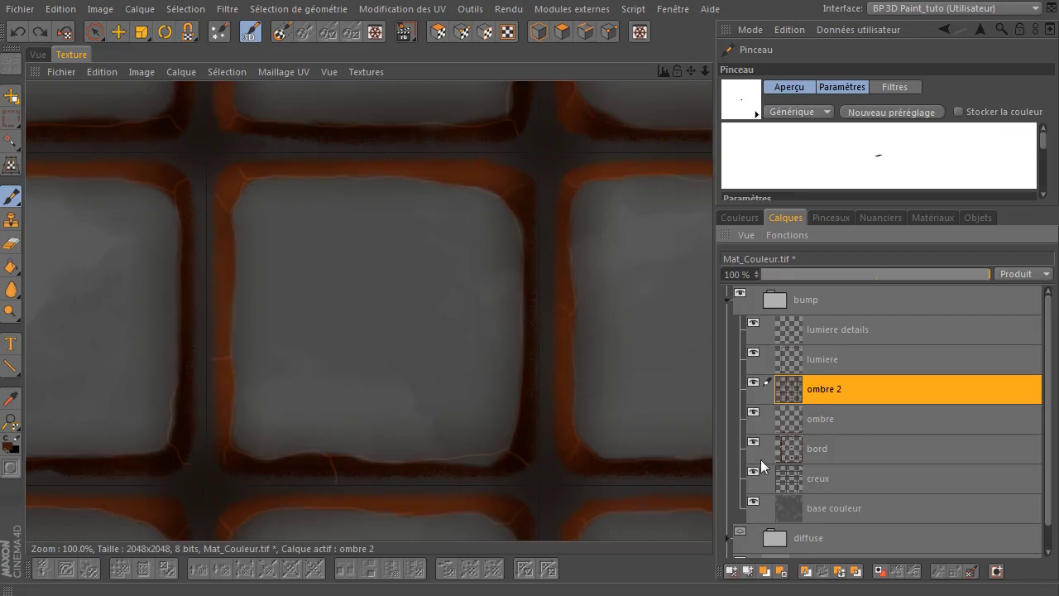
{"action": "left_click", "coordinate": [816, 331]}
{"action": "left_click", "coordinate": [228, 9]}
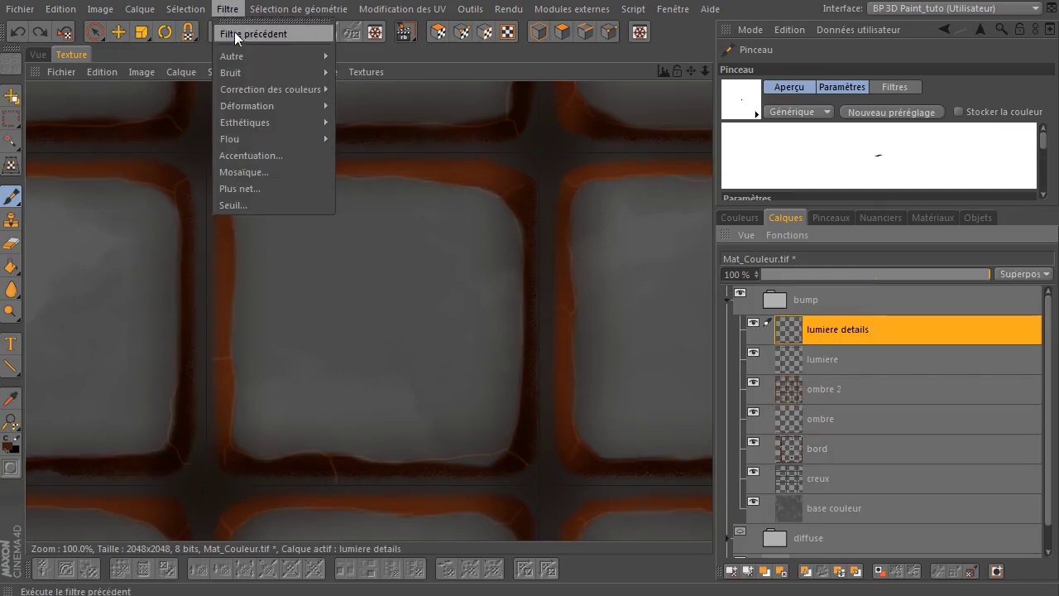
{"action": "mouse_move", "coordinate": [270, 89]}
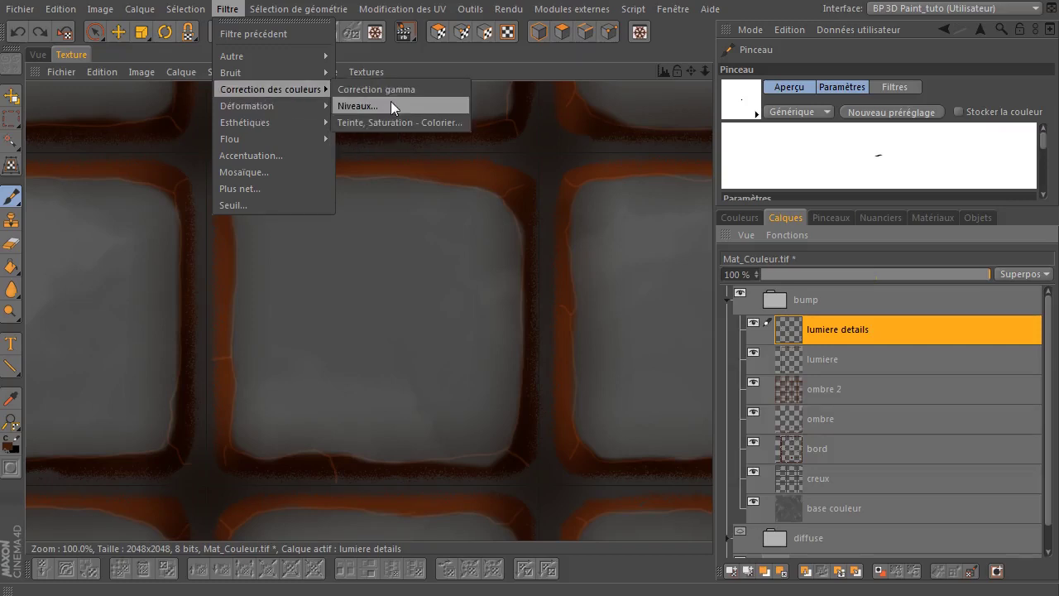
- Desaturate lumiere details with a hue/saturation adjustment and reapply it to lumiere
{"action": "left_click", "coordinate": [385, 120]}
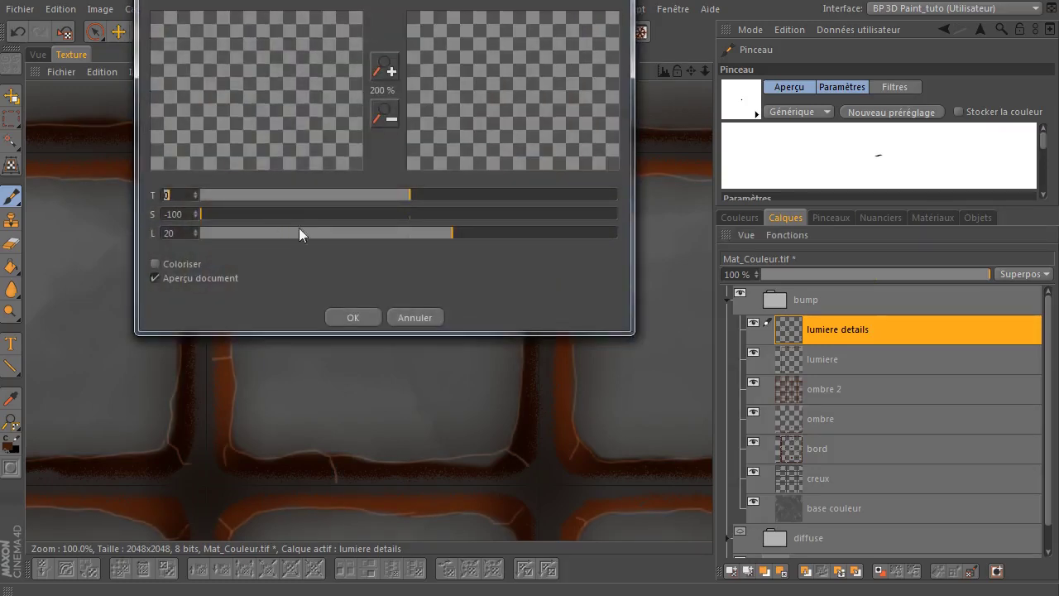
{"action": "left_click", "coordinate": [353, 317]}
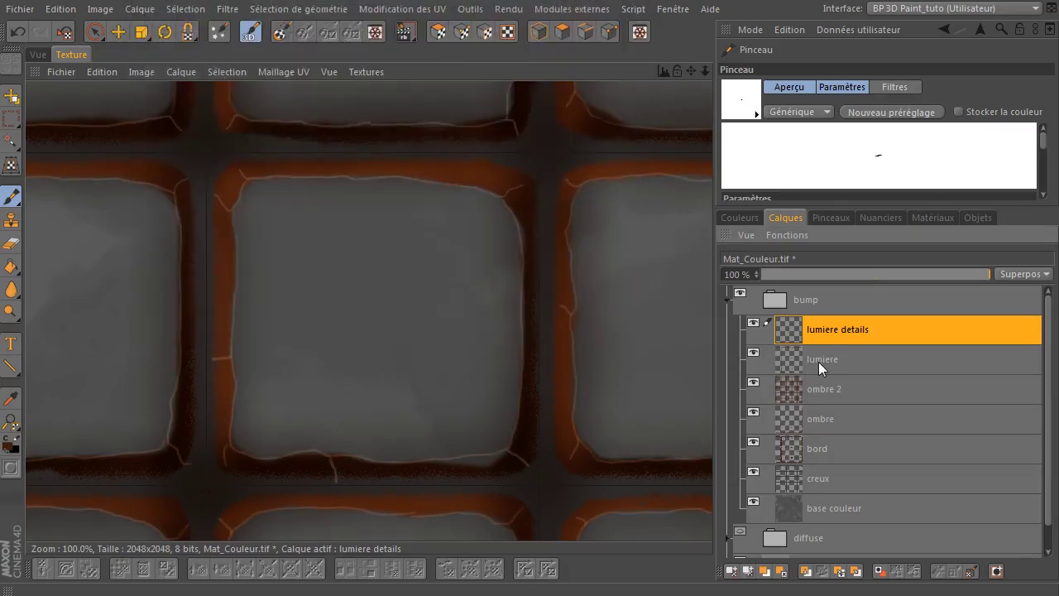
{"action": "left_click", "coordinate": [818, 362]}
{"action": "left_click", "coordinate": [228, 9]}
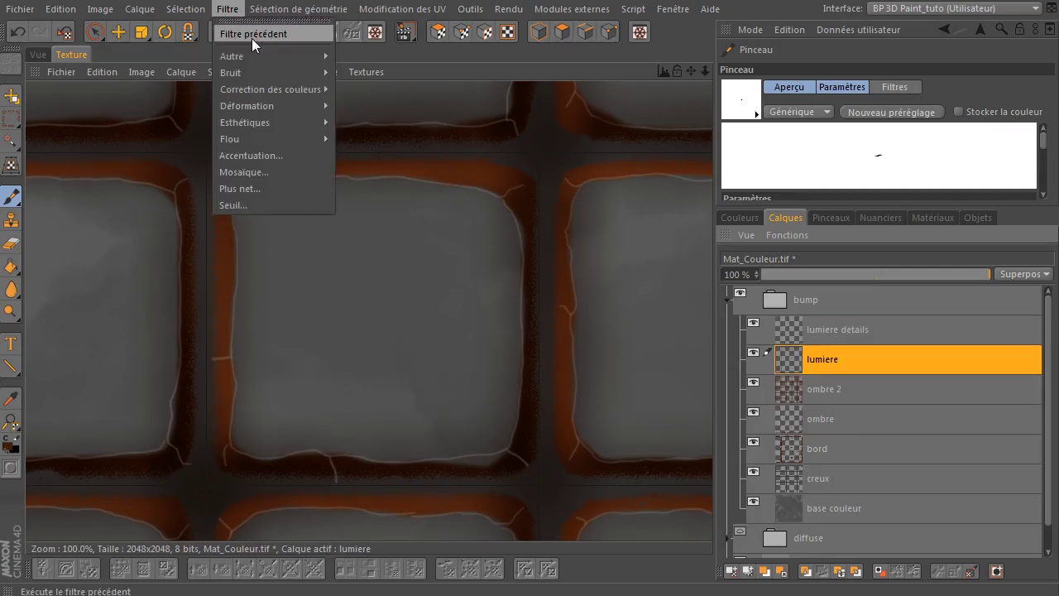
{"action": "left_click", "coordinate": [252, 34]}
- Reapply the previous filter to the ombre 2, ombre and bord layers
{"action": "left_click", "coordinate": [804, 386]}
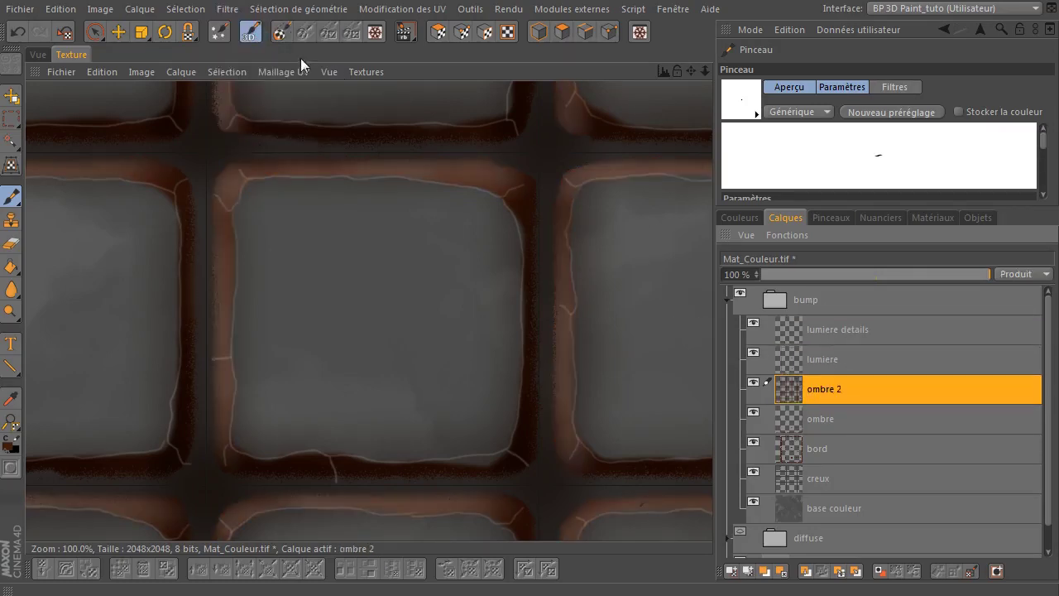
{"action": "left_click", "coordinate": [228, 9]}
{"action": "left_click", "coordinate": [229, 35]}
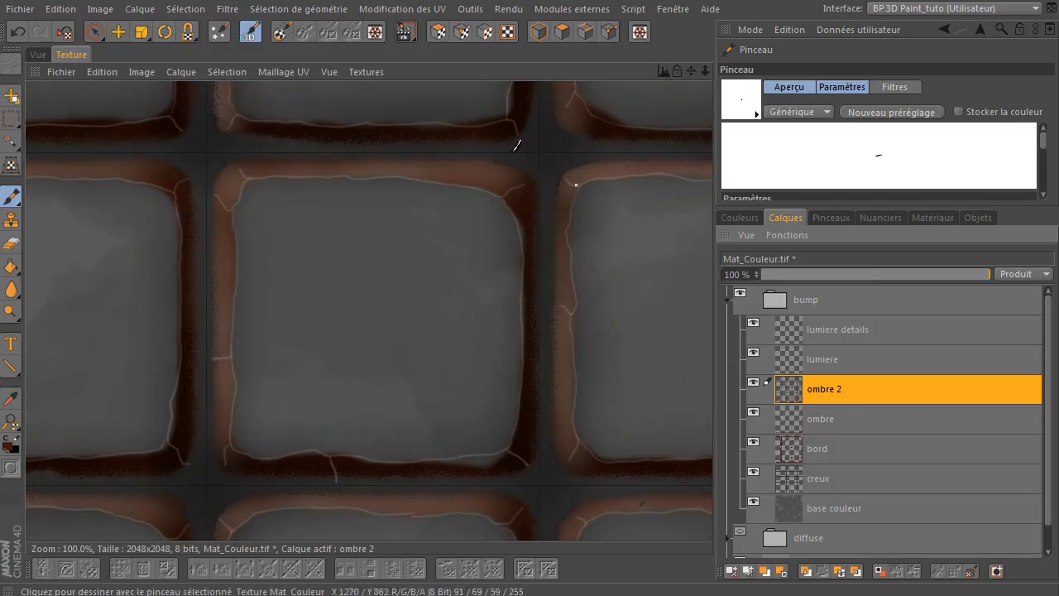
{"action": "left_click", "coordinate": [897, 414]}
{"action": "left_click", "coordinate": [229, 10]}
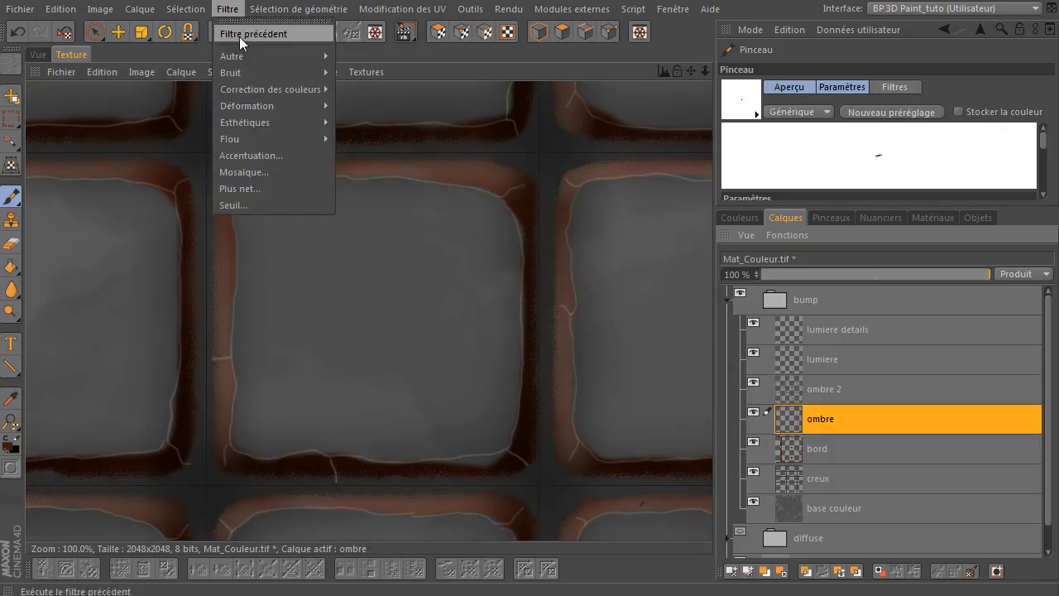
{"action": "left_click", "coordinate": [239, 36]}
{"action": "left_click", "coordinate": [823, 449]}
{"action": "left_click", "coordinate": [228, 9]}
{"action": "left_click", "coordinate": [239, 37]}
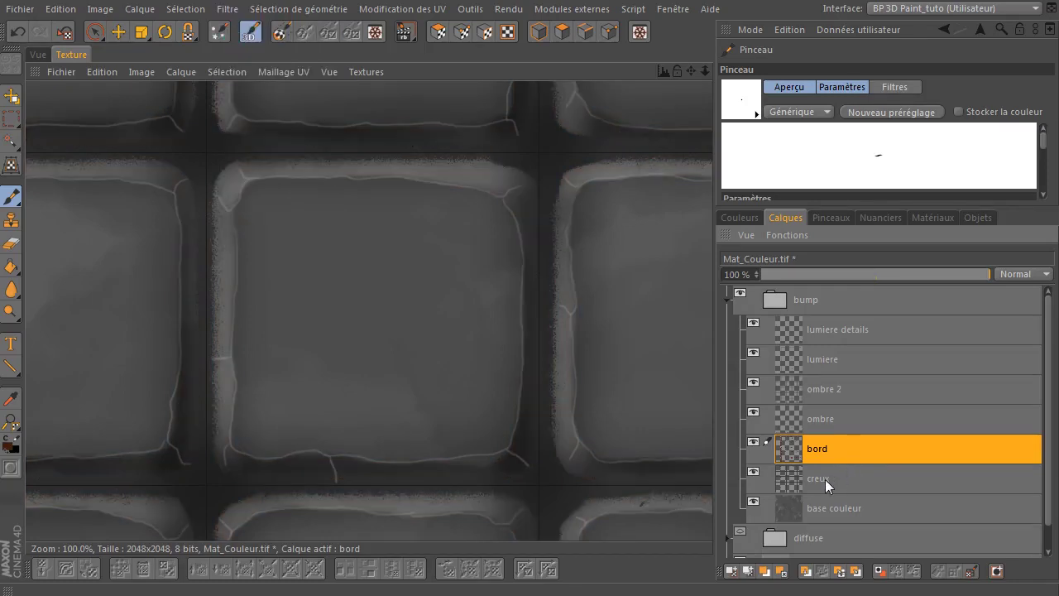
- Apply the previous filter to creux, then undo it
{"action": "left_click", "coordinate": [824, 479]}
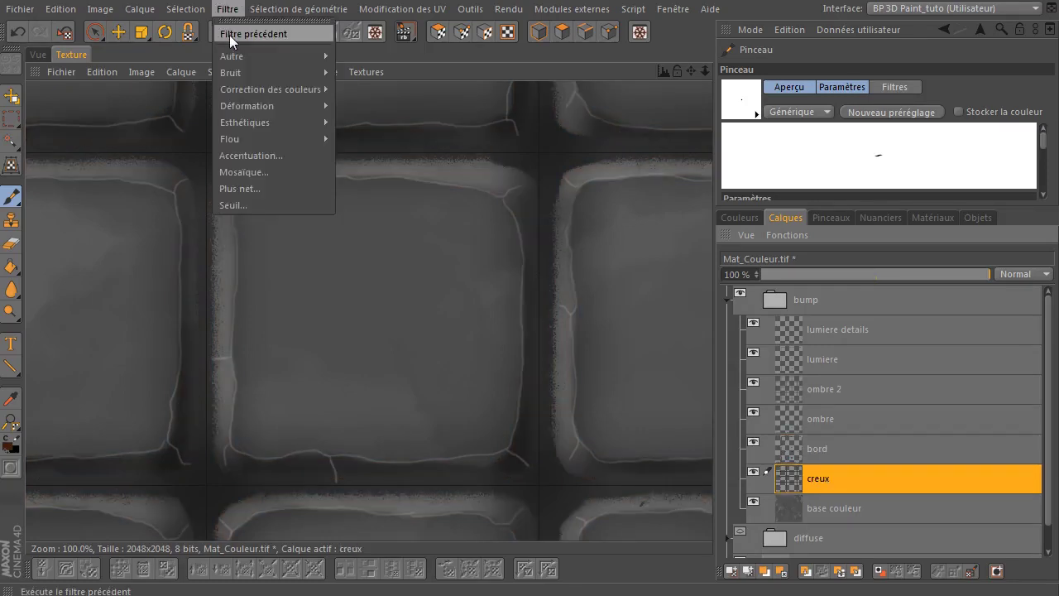
{"action": "left_click", "coordinate": [230, 35]}
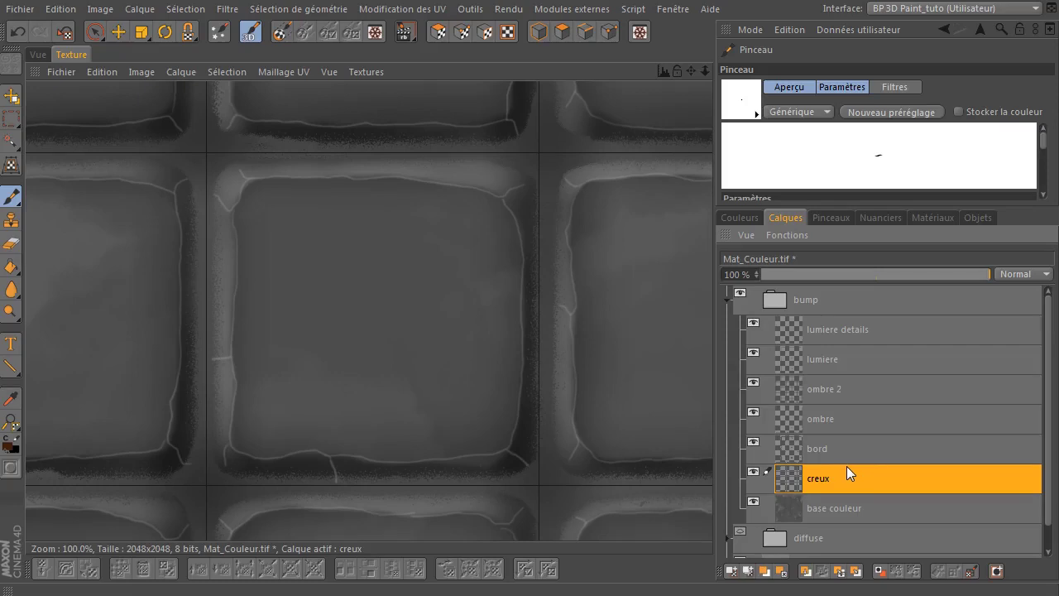
{"action": "left_click", "coordinate": [19, 31]}
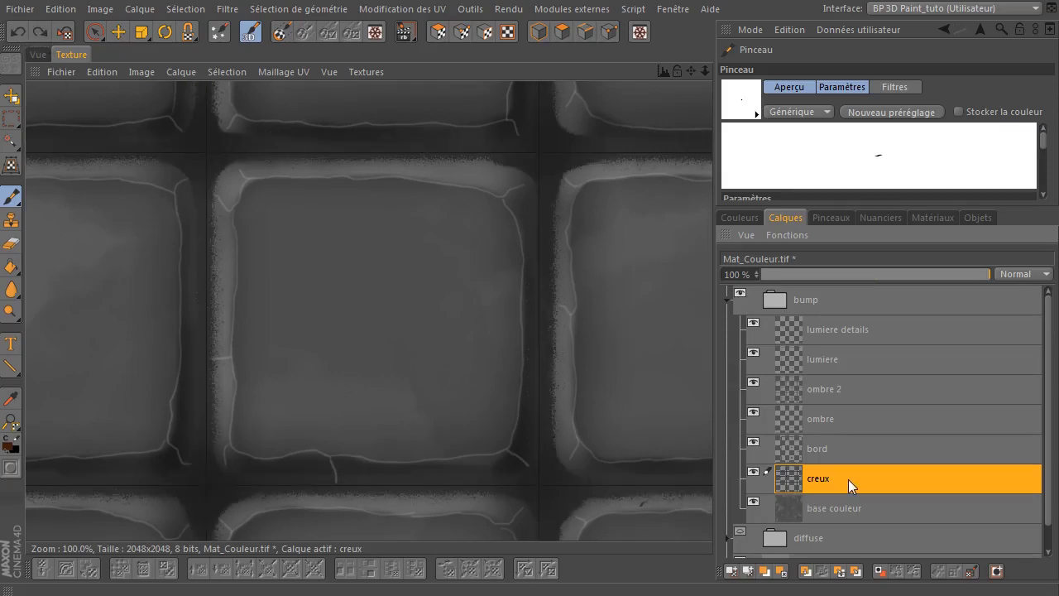
- Set the lumiere layer's blend mode to Produit and lower its opacity
{"action": "left_click", "coordinate": [755, 413]}
{"action": "left_click", "coordinate": [755, 413]}
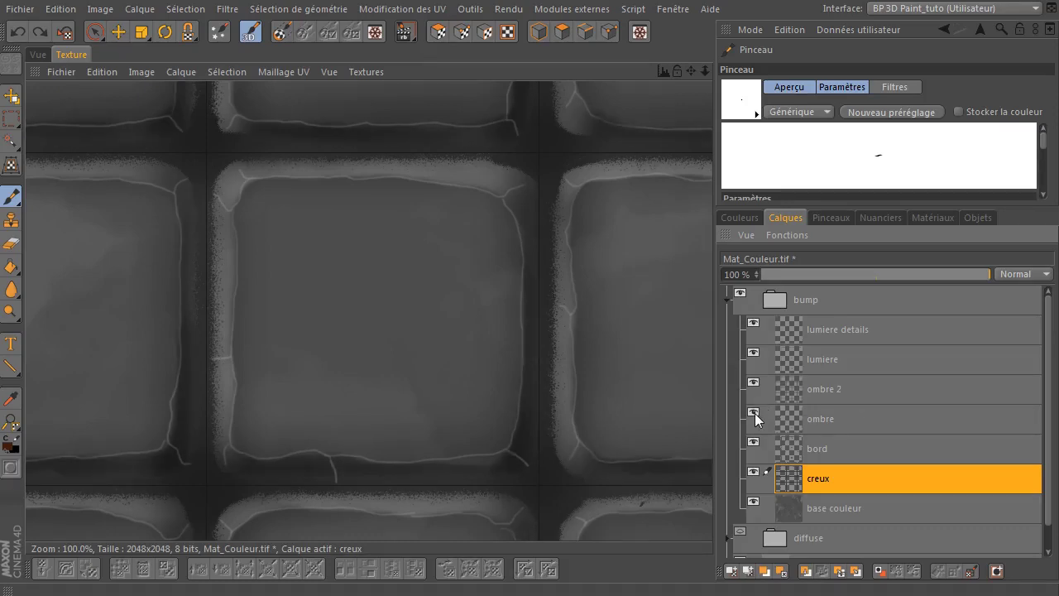
{"action": "left_click", "coordinate": [854, 392]}
{"action": "left_click", "coordinate": [888, 353]}
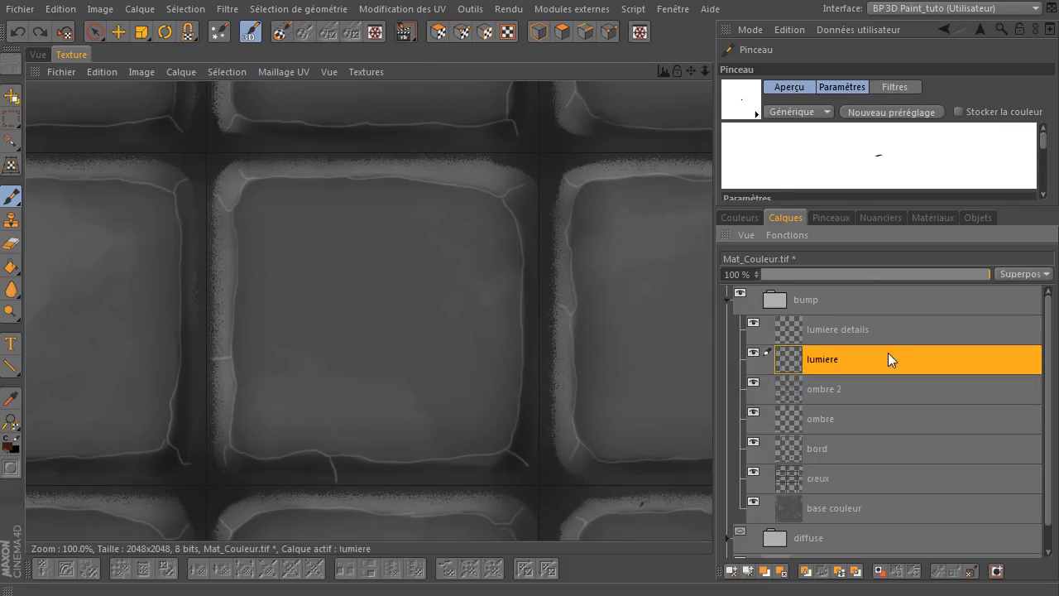
{"action": "left_click", "coordinate": [1012, 269]}
{"action": "left_click", "coordinate": [1017, 336]}
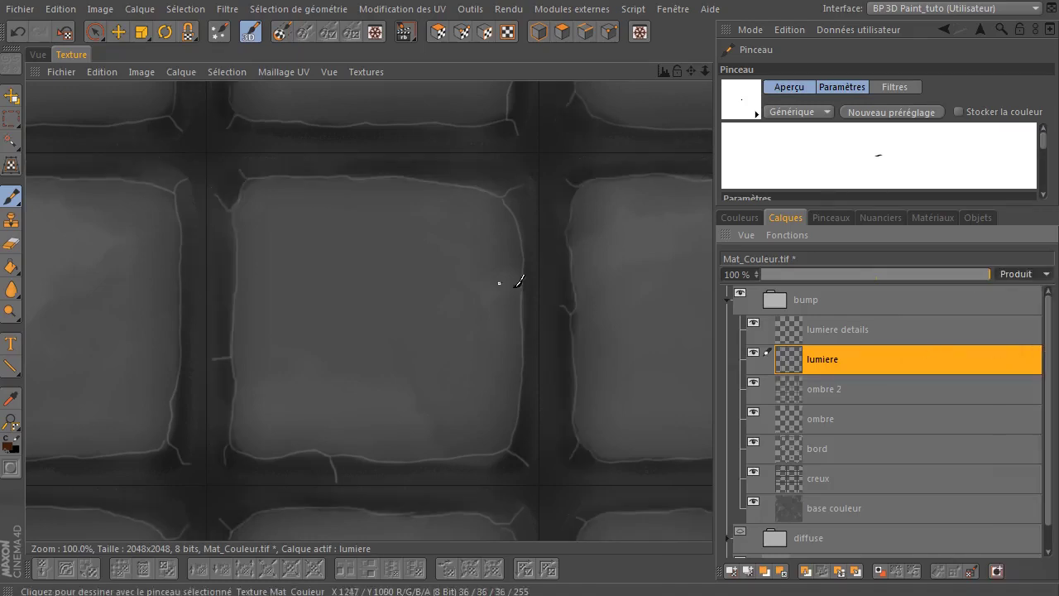
{"action": "mouse_move", "coordinate": [921, 268]}
{"action": "left_mouse_down"}
{"action": "mouse_move", "coordinate": [834, 275]}
{"action": "mouse_move", "coordinate": [843, 275]}
{"action": "left_mouse_up"}
- Hide lumiere details and give the bord layer a slight Gaussian blur
{"action": "left_click", "coordinate": [844, 382]}
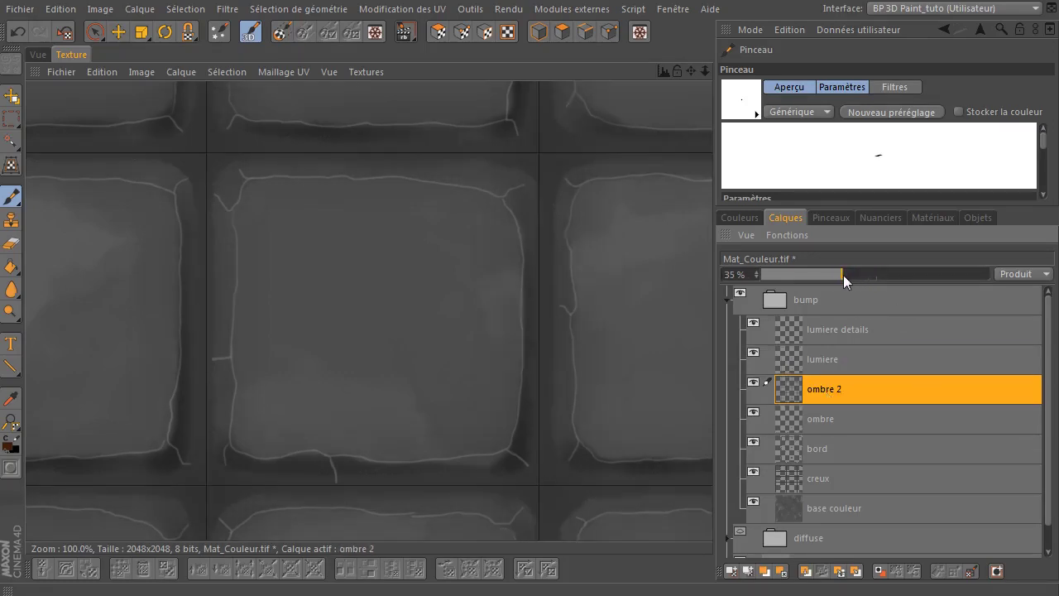
{"action": "left_click", "coordinate": [753, 321]}
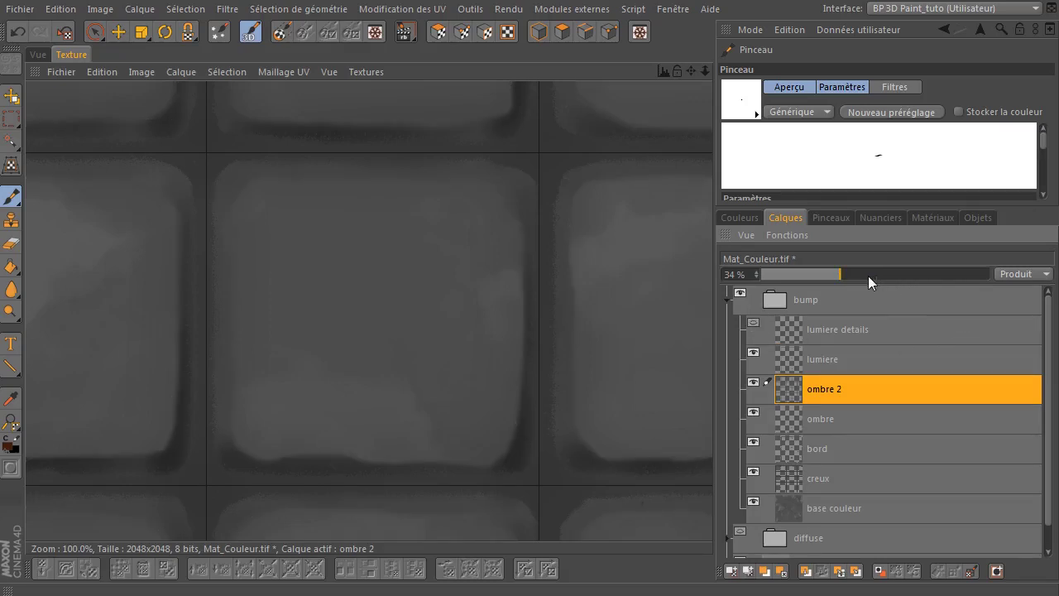
{"action": "left_click", "coordinate": [834, 449]}
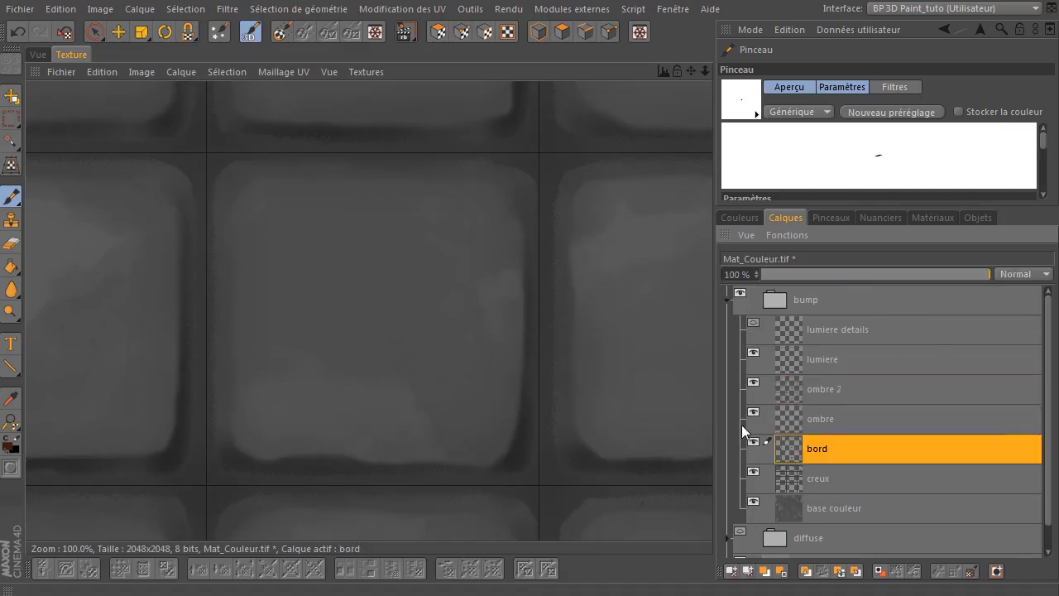
{"action": "left_click", "coordinate": [230, 9]}
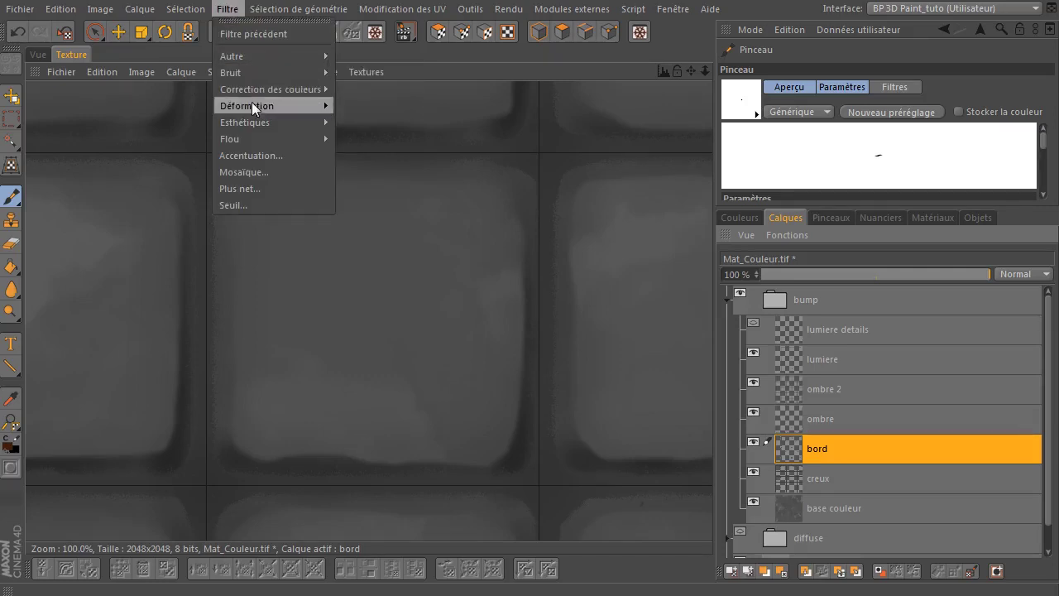
{"action": "left_click", "coordinate": [362, 160]}
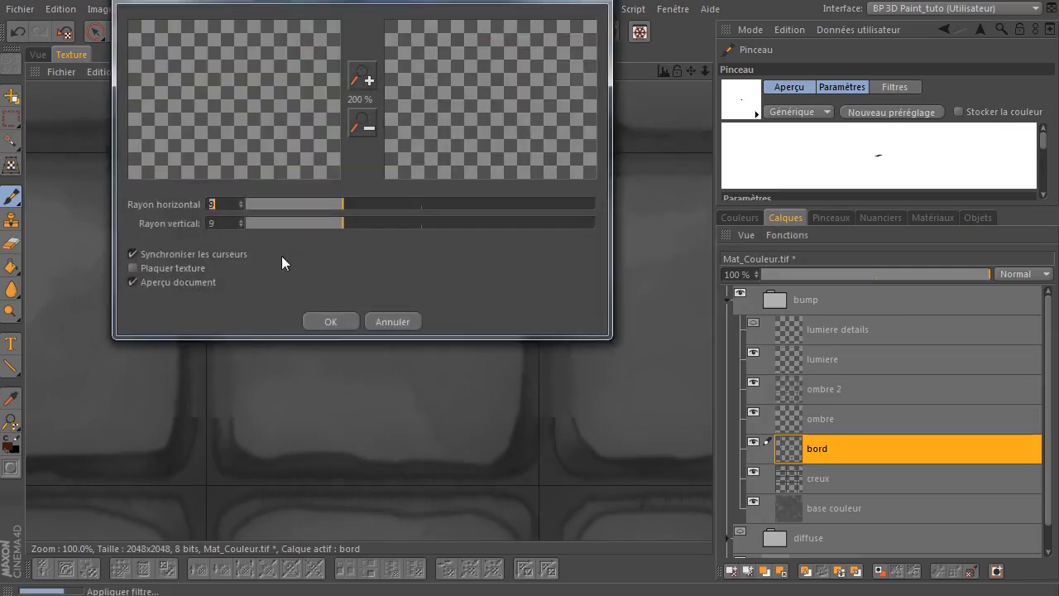
{"action": "left_click", "coordinate": [292, 207]}
{"action": "mouse_move", "coordinate": [285, 206]}
{"action": "left_mouse_down"}
{"action": "mouse_move", "coordinate": [268, 205]}
{"action": "mouse_move", "coordinate": [285, 206]}
{"action": "left_mouse_up"}
{"action": "left_click", "coordinate": [337, 322]}
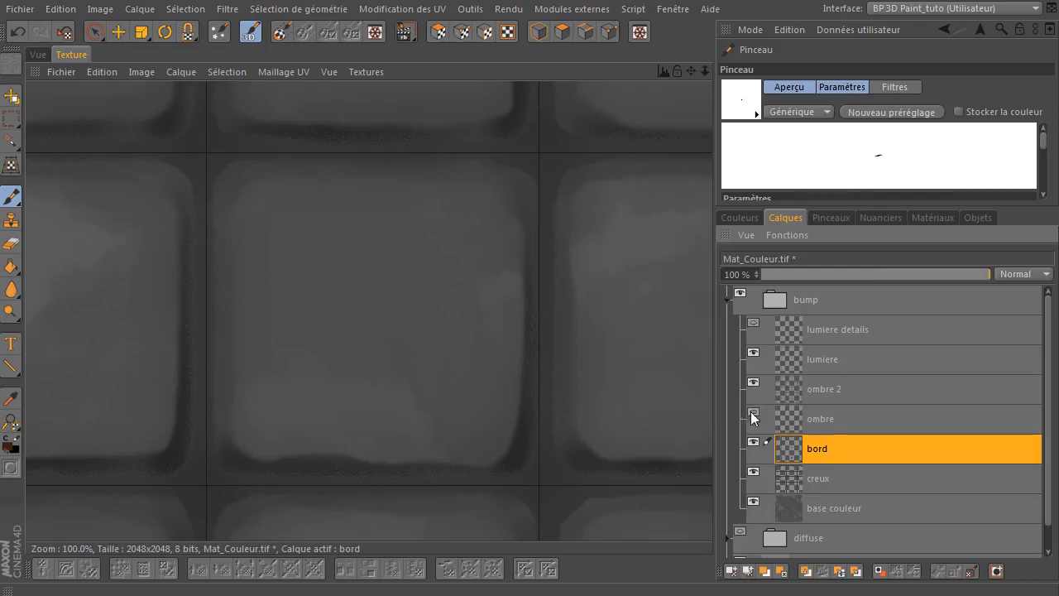
- Toggle ombre 2 and ombre visibility to compare the shading
{"action": "left_click", "coordinate": [754, 382]}
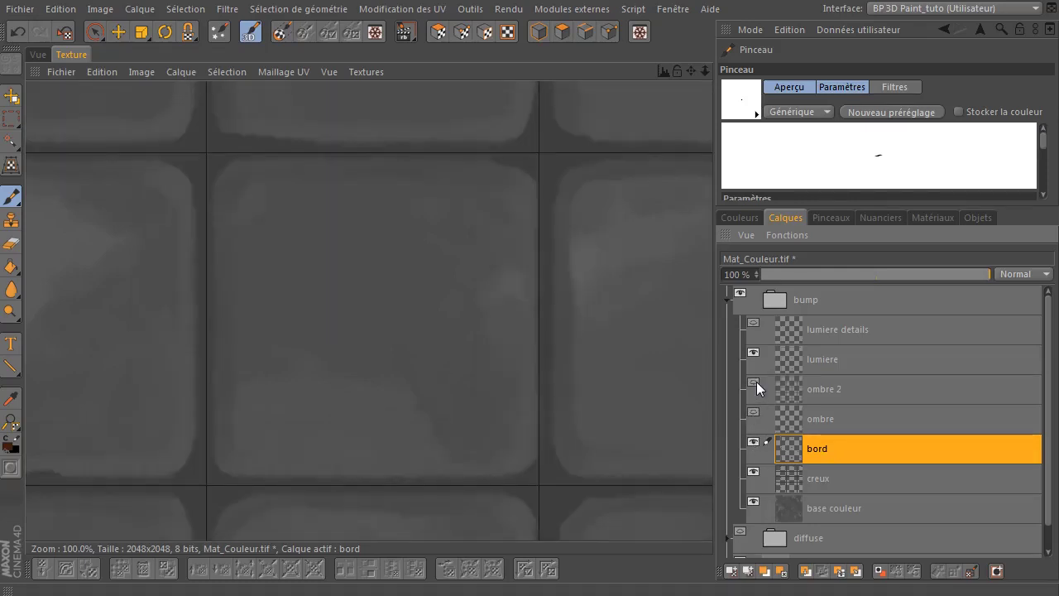
{"action": "left_click", "coordinate": [755, 383]}
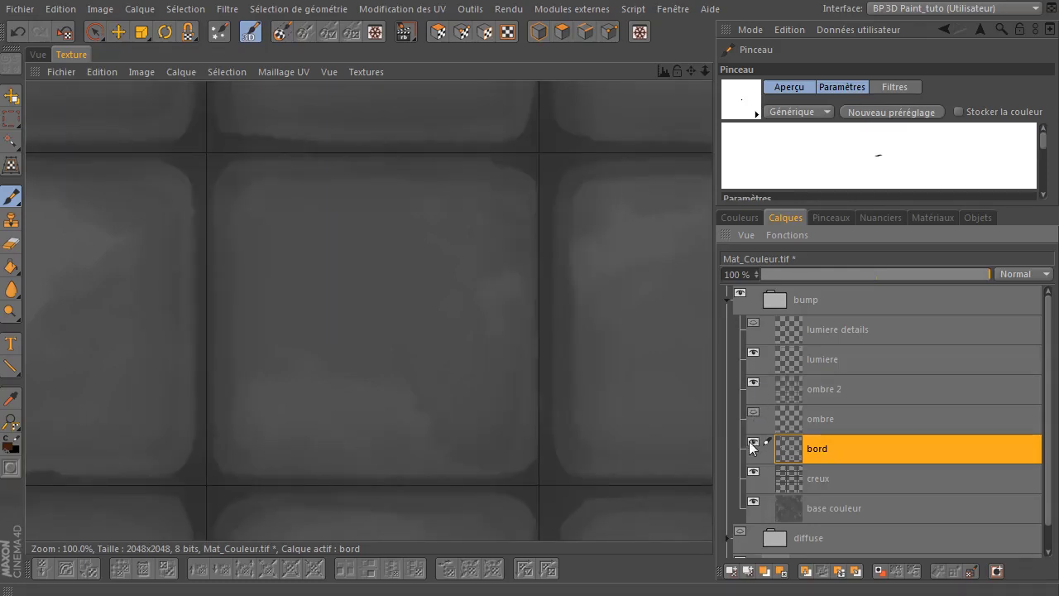
{"action": "left_click", "coordinate": [750, 414]}
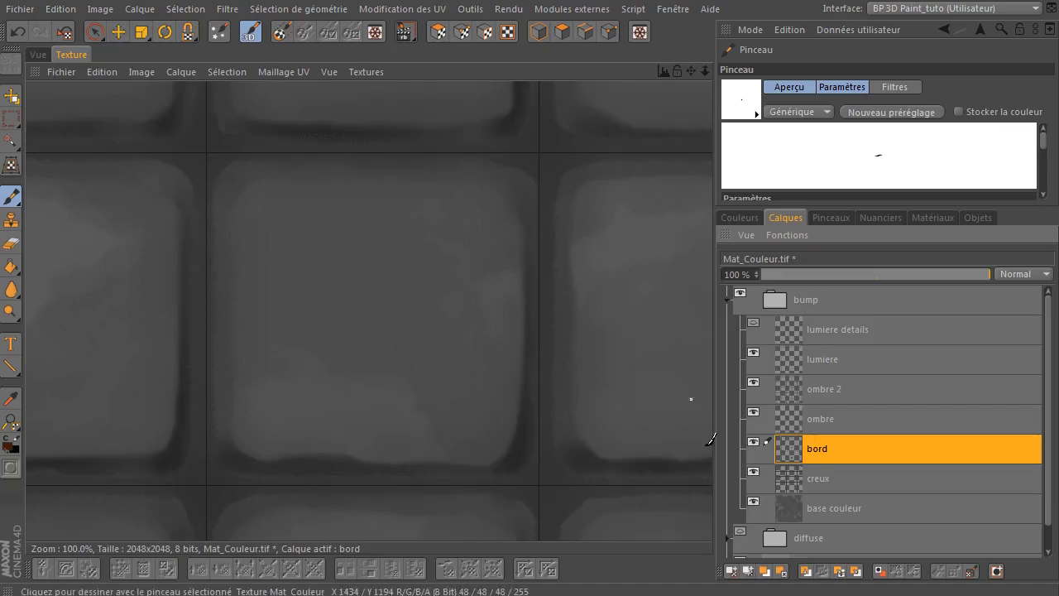
{"action": "scroll", "coordinate": [302, 293], "scroll_direction": "down", "scroll_amount": 1}
{"action": "scroll", "coordinate": [303, 293], "scroll_direction": "down", "scroll_amount": 1}
{"action": "scroll", "coordinate": [308, 286], "scroll_direction": "up", "scroll_amount": 1}
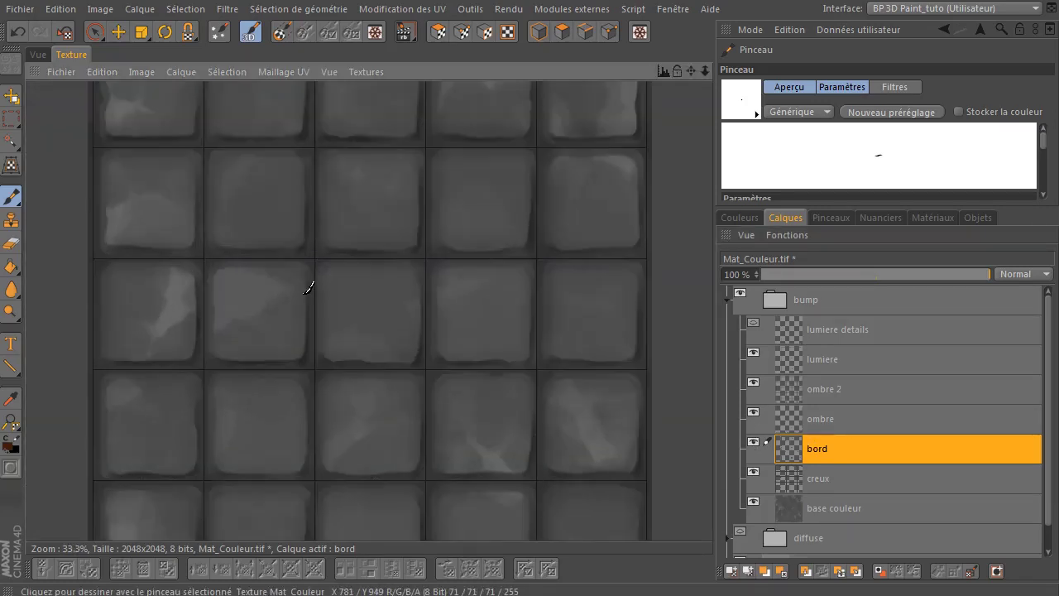
{"action": "scroll", "coordinate": [309, 285], "scroll_direction": "up", "scroll_amount": 1}
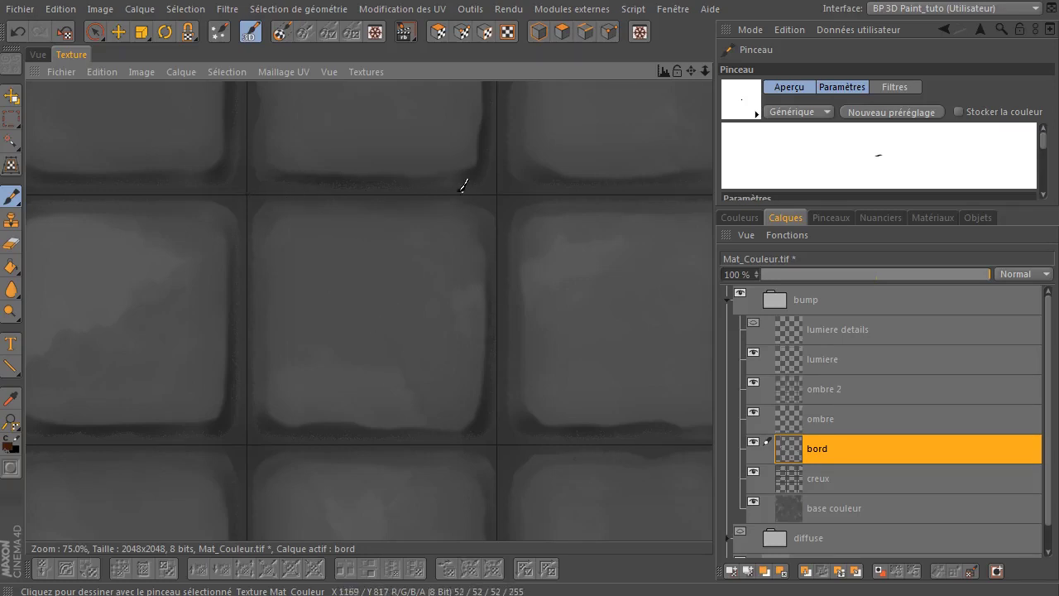
- Raise the lumiere layer's opacity to 67%
{"action": "left_click", "coordinate": [839, 360]}
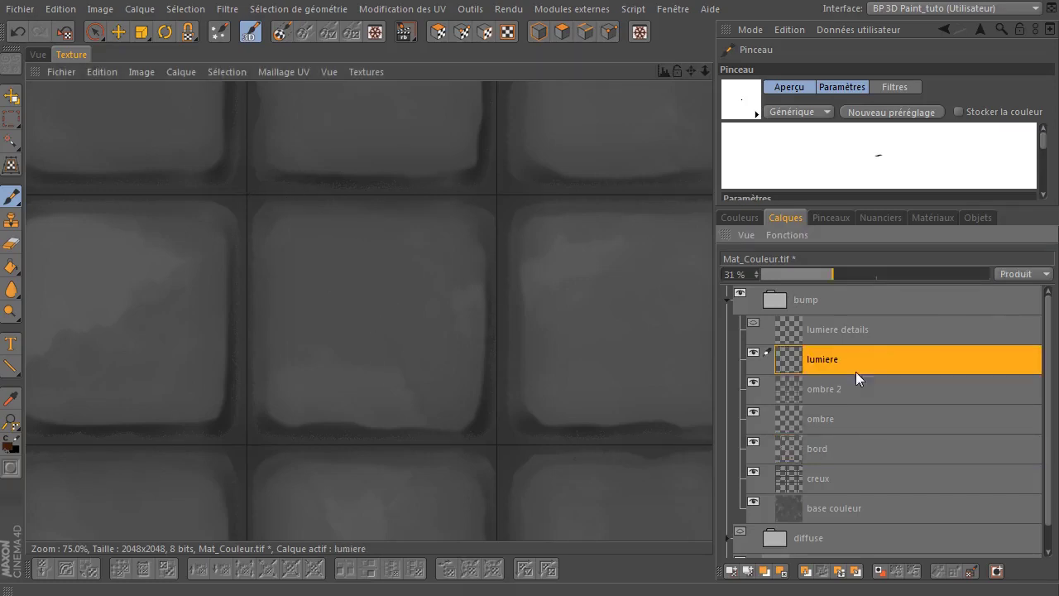
{"action": "left_click", "coordinate": [848, 389]}
{"action": "left_click", "coordinate": [844, 418]}
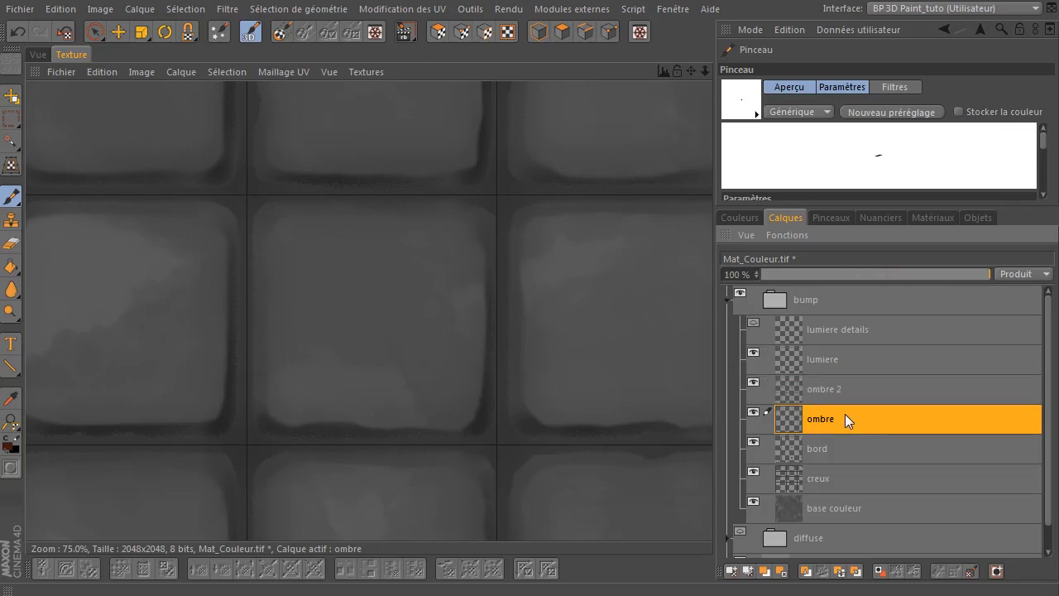
{"action": "left_click", "coordinate": [896, 357]}
{"action": "mouse_move", "coordinate": [895, 274]}
{"action": "left_mouse_down"}
{"action": "mouse_move", "coordinate": [997, 277]}
{"action": "mouse_move", "coordinate": [934, 274]}
{"action": "left_mouse_up"}
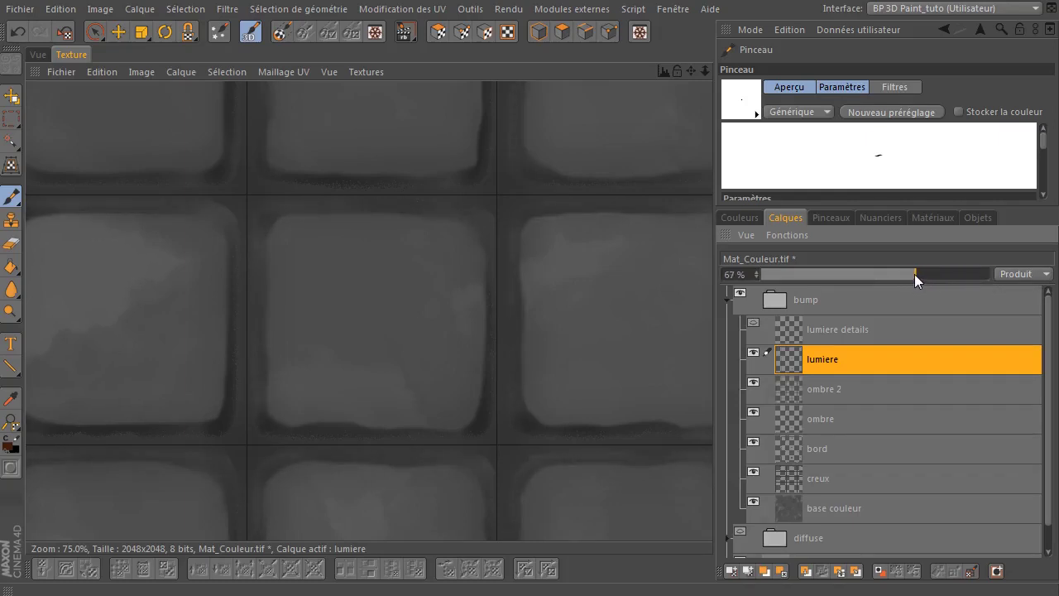
{"action": "scroll", "coordinate": [438, 232], "scroll_direction": "down", "scroll_amount": 1}
{"action": "scroll", "coordinate": [414, 255], "scroll_direction": "up", "scroll_amount": 2}
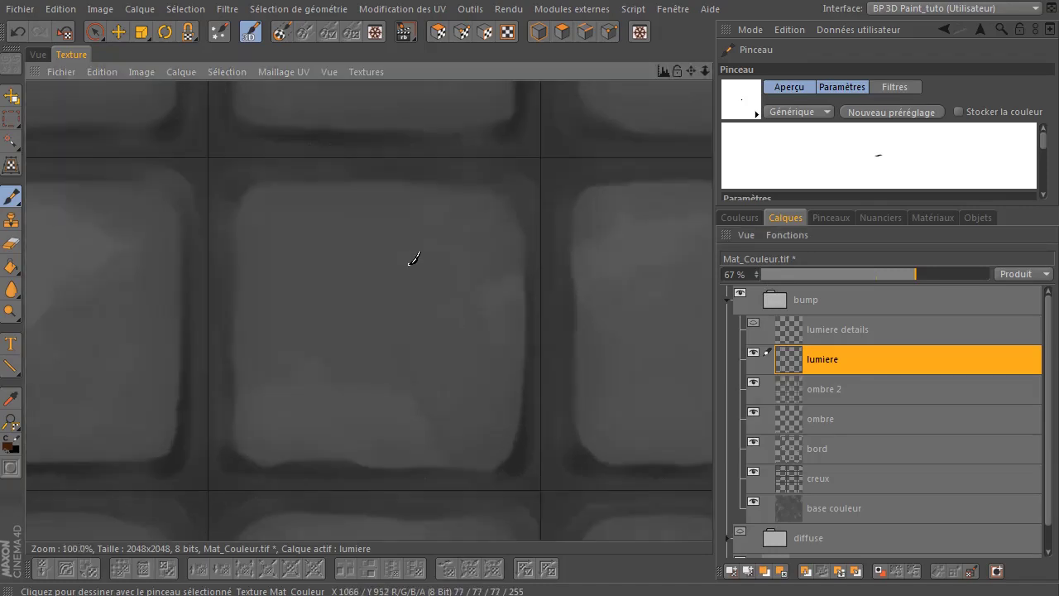
{"action": "scroll", "coordinate": [422, 264], "scroll_direction": "down", "scroll_amount": 5}
{"action": "scroll", "coordinate": [436, 280], "scroll_direction": "up", "scroll_amount": 1}
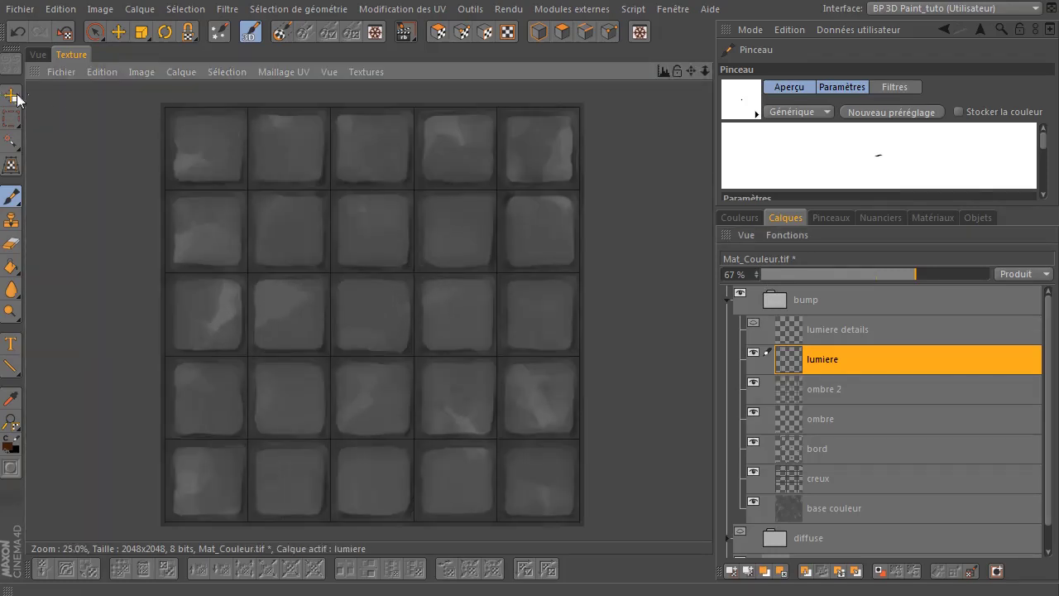
- Save a layered TIF (PSD layers) copy of the texture as Mat_bump.tif in prepatutotexture
{"action": "left_click", "coordinate": [69, 72]}
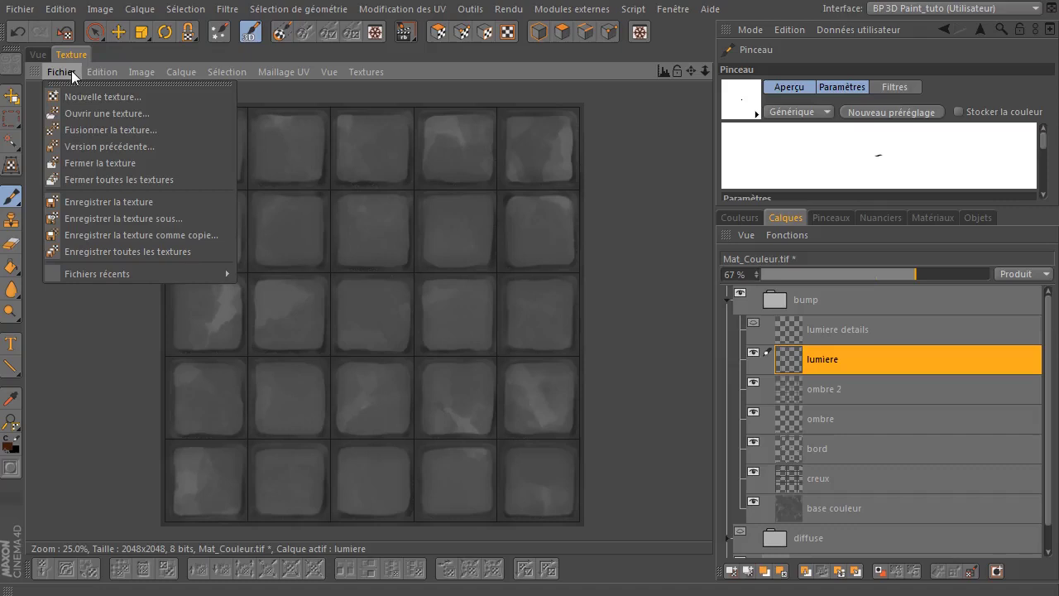
{"action": "left_click", "coordinate": [93, 235]}
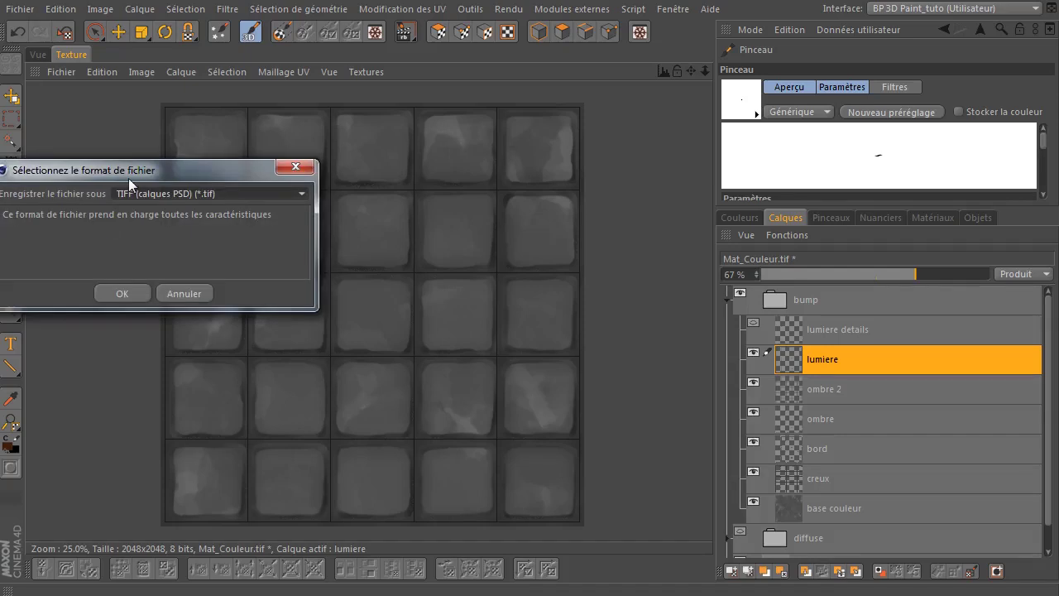
{"action": "left_click", "coordinate": [351, 245]}
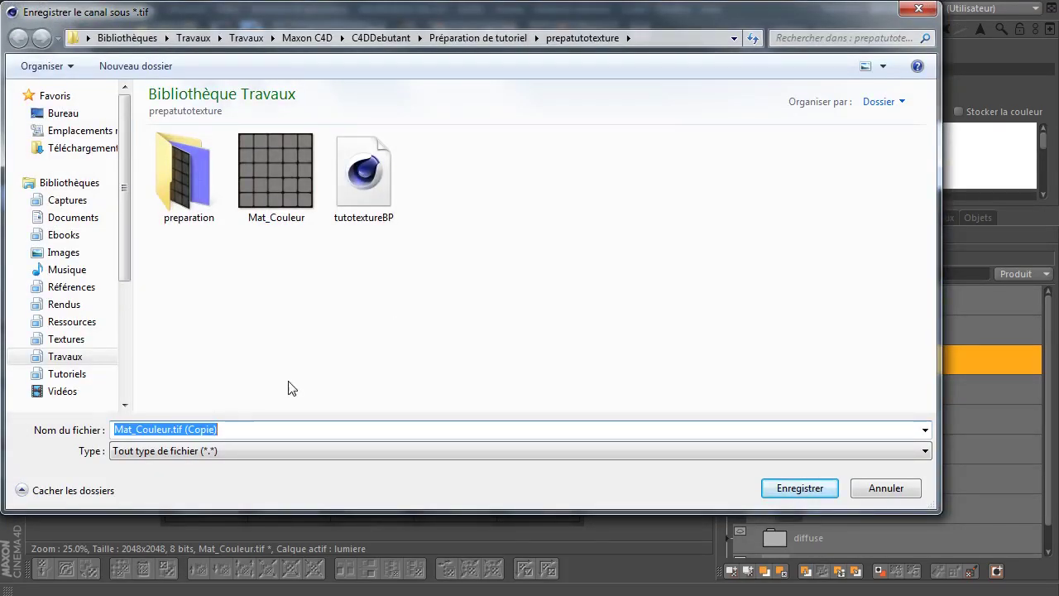
{"action": "left_click", "coordinate": [169, 430]}
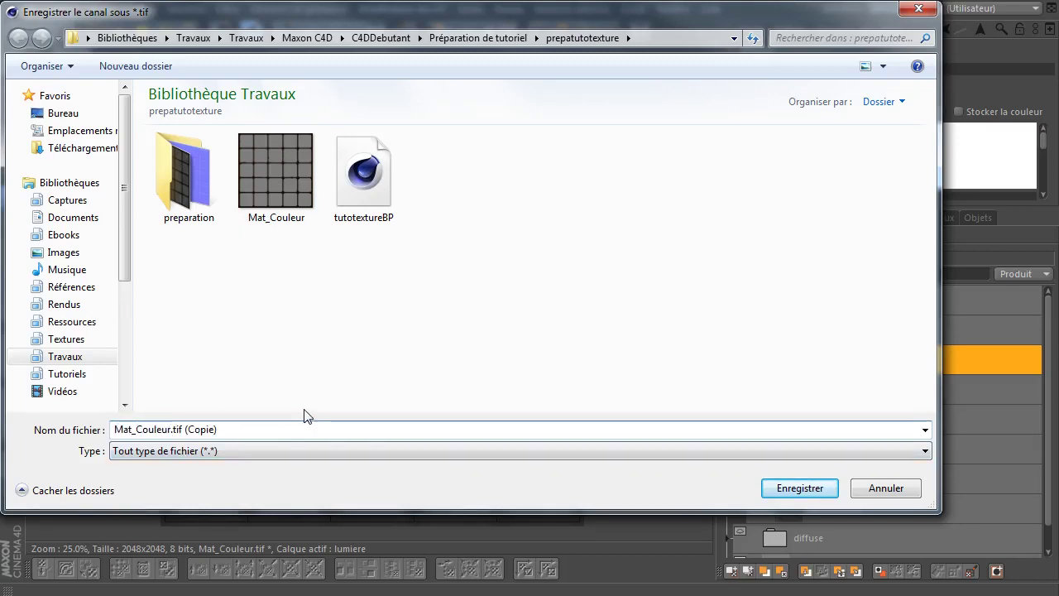
{"action": "key", "text": "Left"}
{"action": "key", "text": "Left"}
{"action": "key", "text": "Left"}
{"action": "key", "text": "Left"}
{"action": "key", "text": "Left"}
{"action": "key", "text": "Left"}
{"action": "key", "text": "BackSpace"}
{"action": "key", "text": "Delete"}
{"action": "key", "text": "Delete"}
{"action": "key", "text": "Delete"}
{"action": "key", "text": "Delete"}
{"action": "key", "text": "Delete"}
{"action": "key", "text": "Delete"}
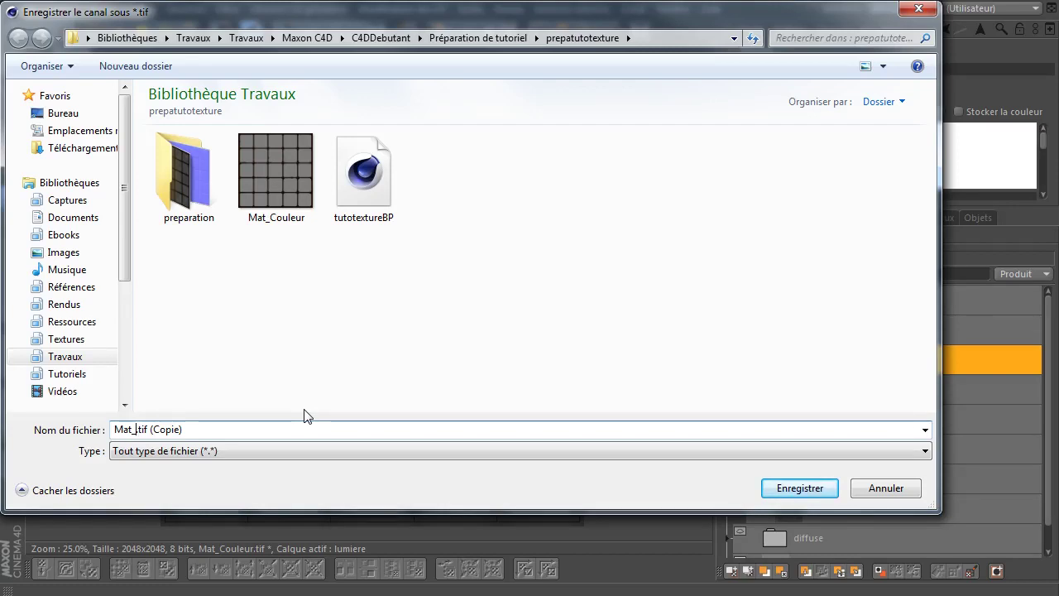
{"action": "type", "text": "bump"}
{"action": "key", "text": "End"}
{"action": "key", "text": "BackSpace"}
{"action": "key", "text": "BackSpace"}
{"action": "key", "text": "BackSpace"}
{"action": "key", "text": "BackSpace"}
{"action": "key", "text": "BackSpace"}
{"action": "key", "text": "BackSpace"}
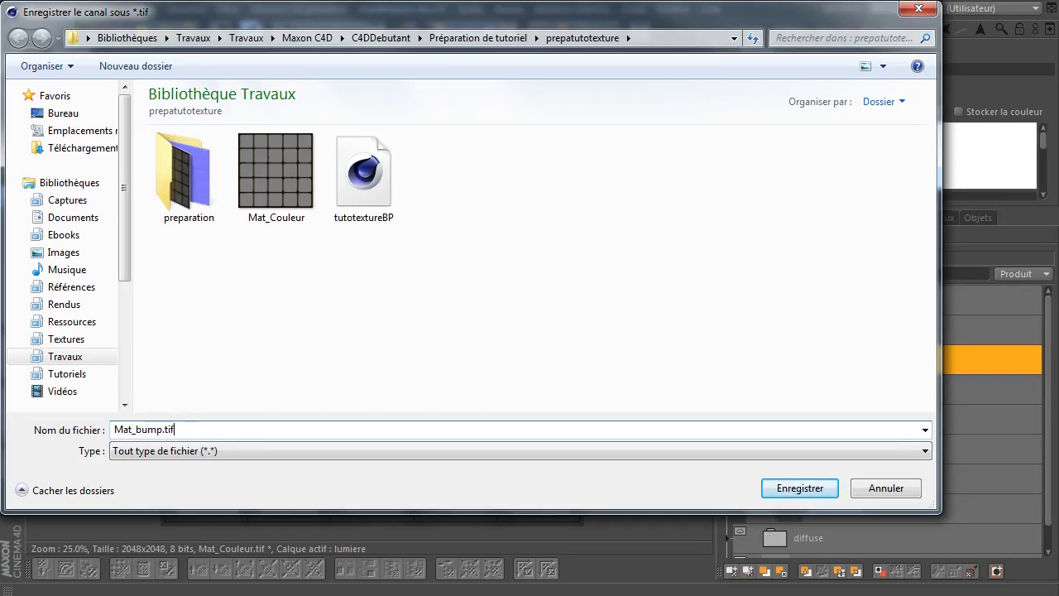
{"action": "key", "text": "Return"}
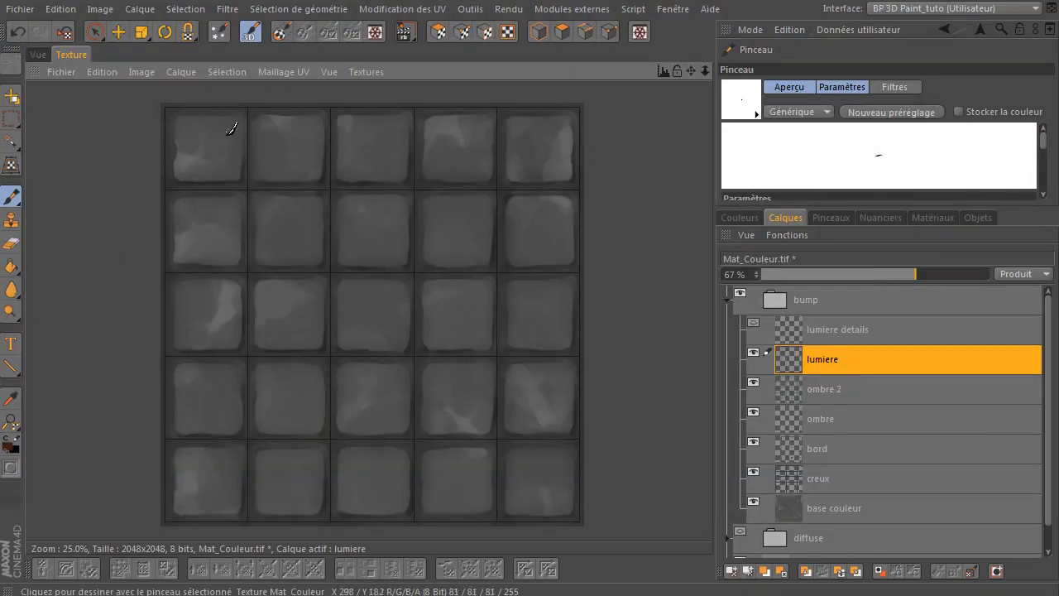
- Open material Mat in the full Material Editor
{"action": "left_click", "coordinate": [372, 72]}
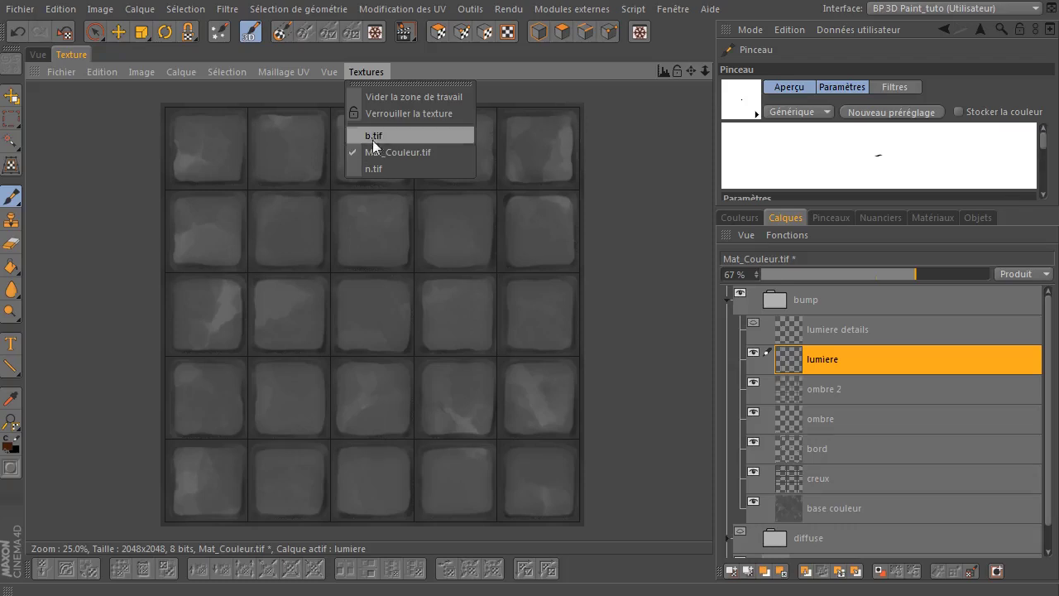
{"action": "left_click", "coordinate": [673, 42]}
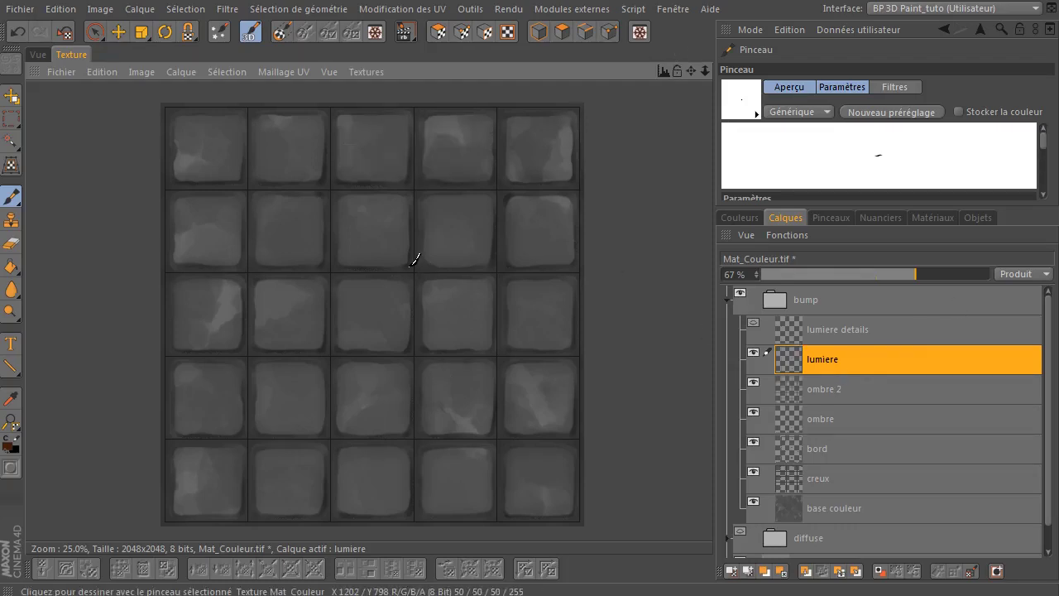
{"action": "left_click", "coordinate": [982, 216]}
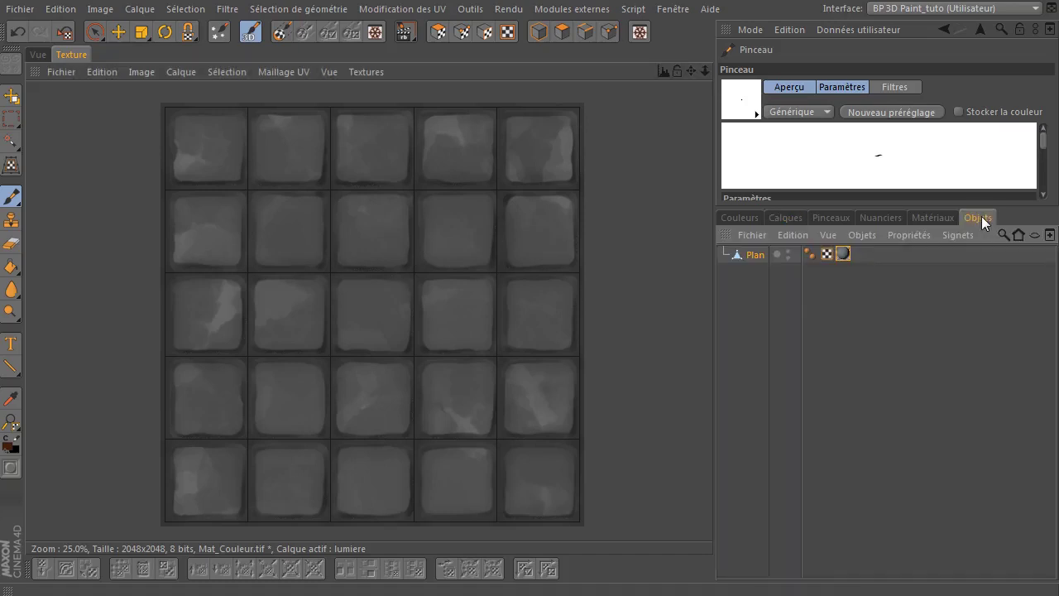
{"action": "double_click", "coordinate": [844, 250]}
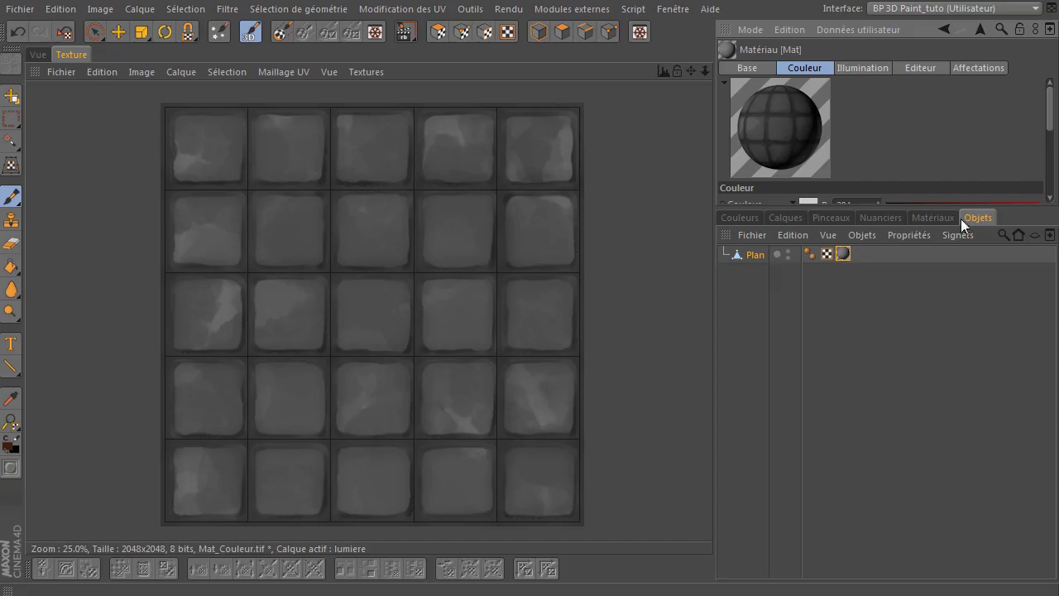
{"action": "left_click", "coordinate": [935, 216]}
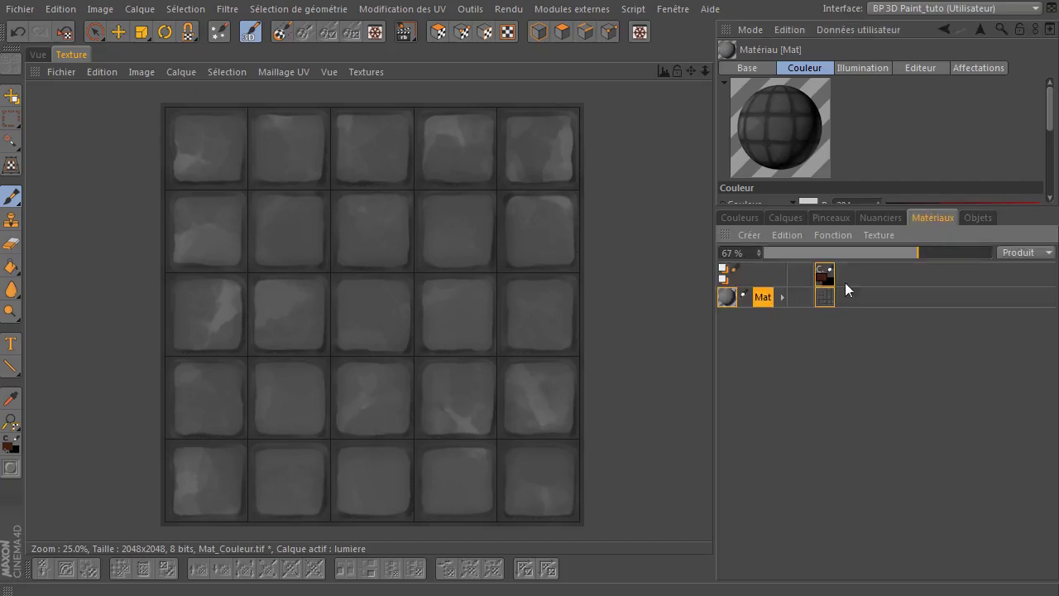
{"action": "double_click", "coordinate": [728, 298]}
{"action": "left_click_drag", "start_coordinate": [536, 110], "coordinate": [347, 60]}
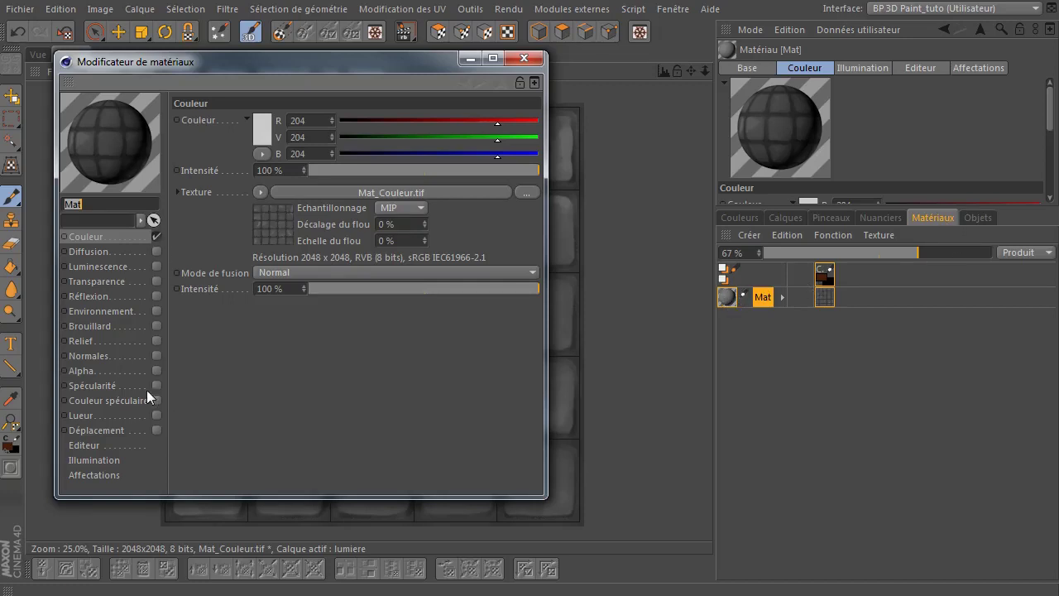
- Enable Déplacement with Mat_bump.tif as texture and sub-polygon displacement turned on
{"action": "left_click", "coordinate": [156, 430]}
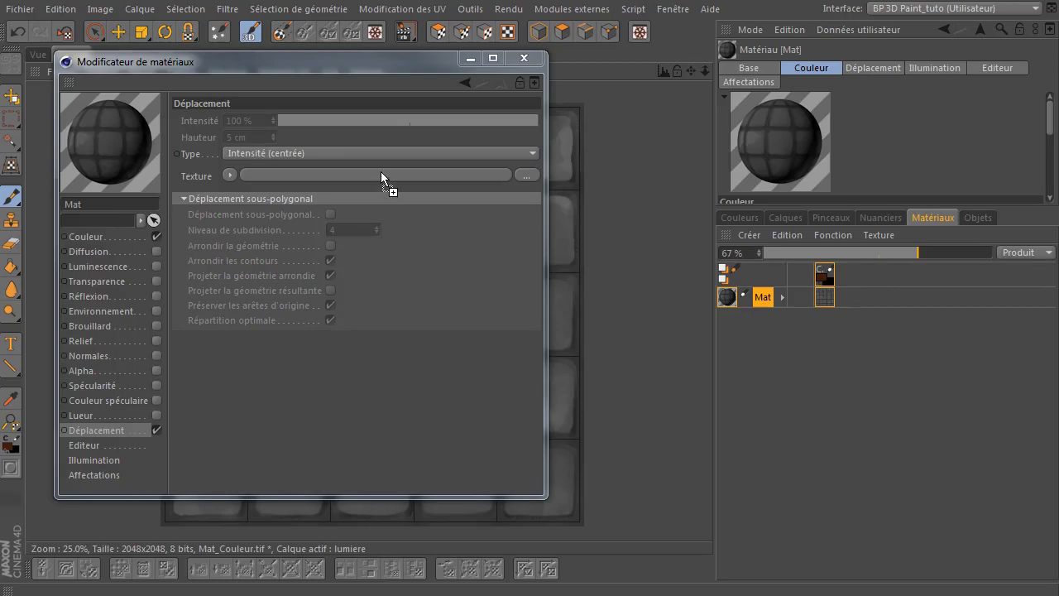
{"action": "left_click_drag", "start_coordinate": [382, 185], "coordinate": [381, 171]}
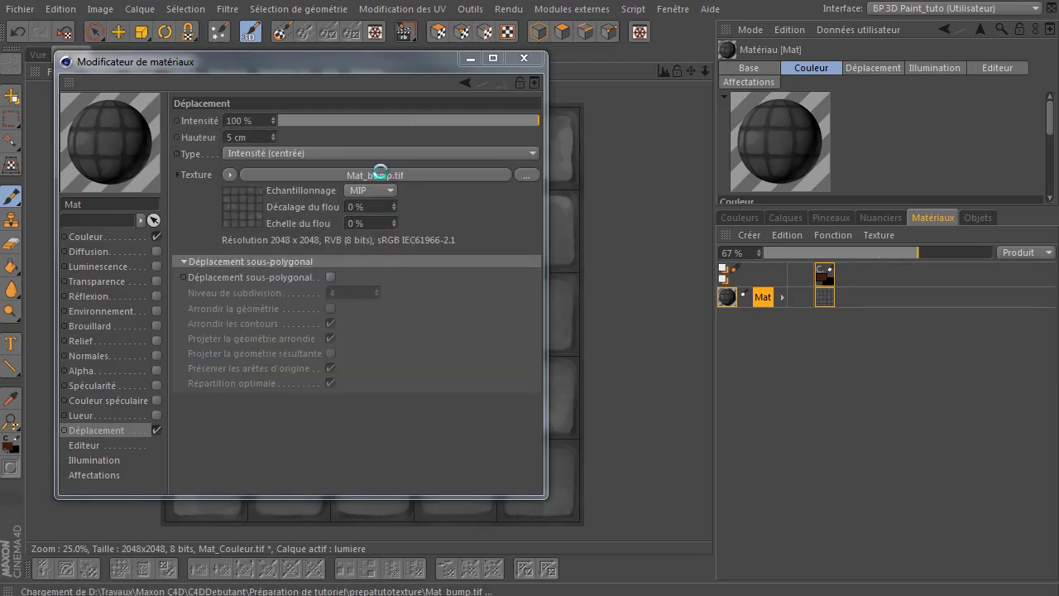
{"action": "left_click", "coordinate": [330, 277]}
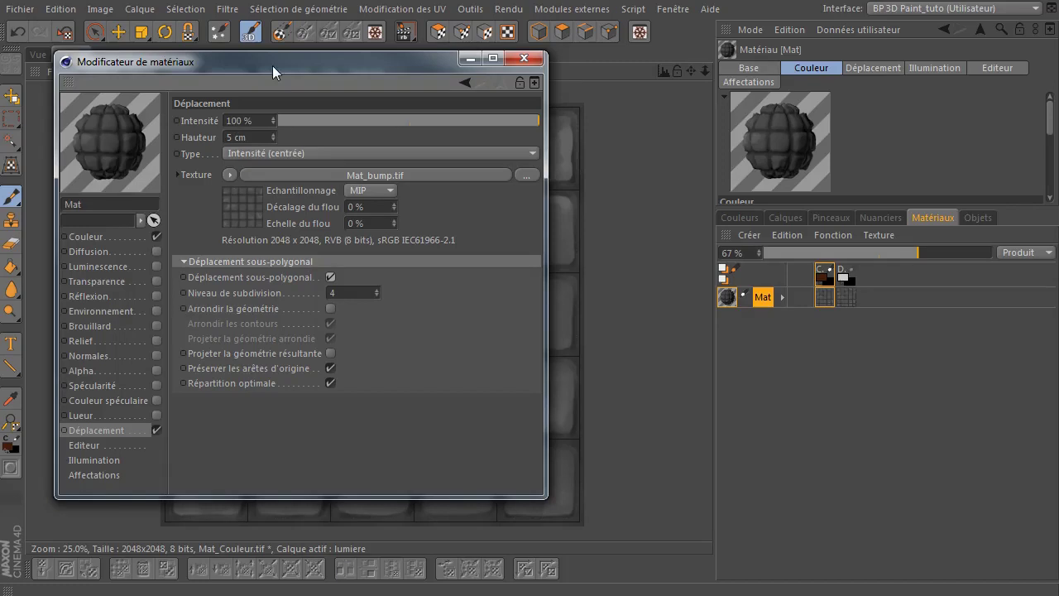
{"action": "left_click_drag", "start_coordinate": [272, 65], "coordinate": [602, 129]}
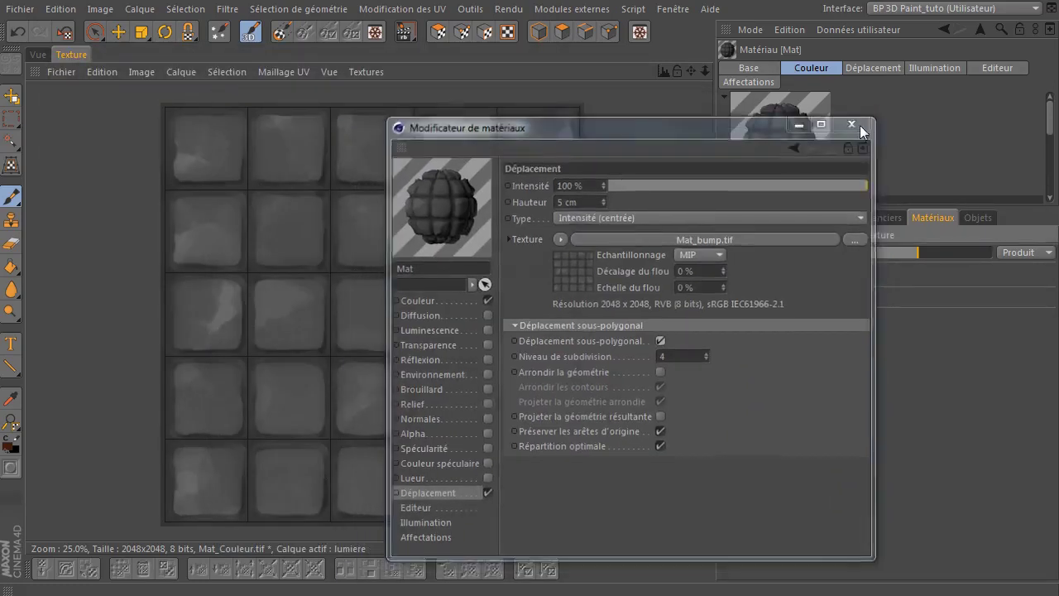
{"action": "left_click", "coordinate": [857, 123]}
- Check the 3D view, then return to the flat view of Mat_Couleur.tif
{"action": "left_click", "coordinate": [37, 57]}
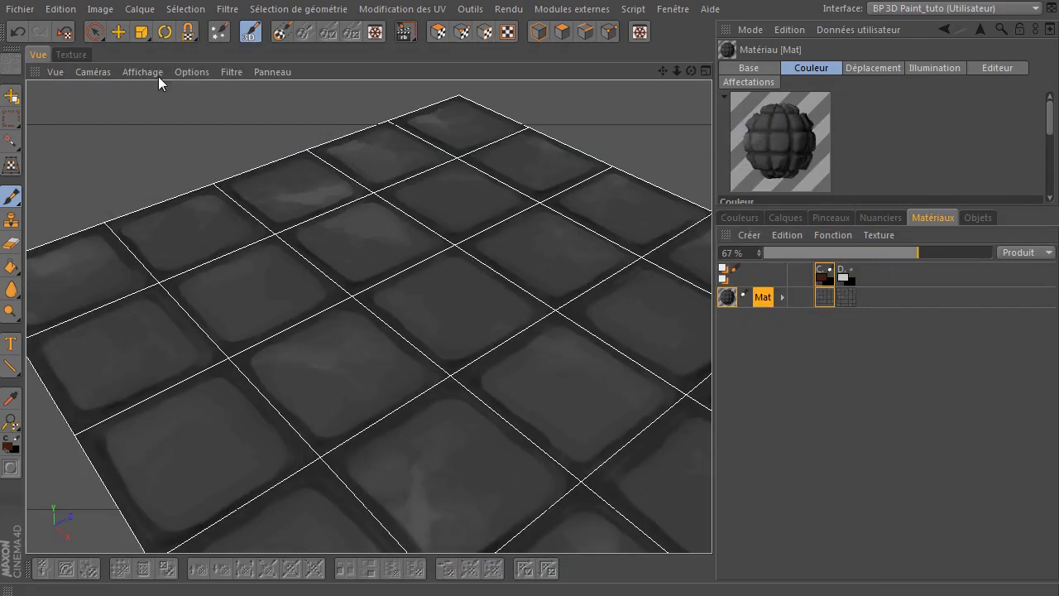
{"action": "left_click", "coordinate": [71, 55]}
{"action": "left_click", "coordinate": [351, 71]}
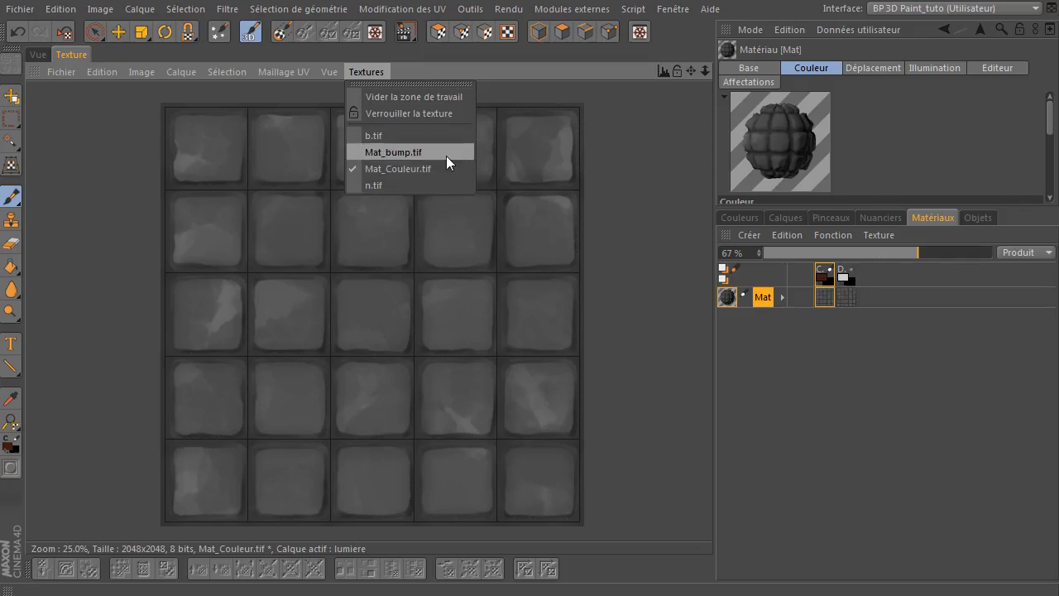
{"action": "left_click", "coordinate": [446, 153]}
{"action": "left_click", "coordinate": [364, 72]}
{"action": "left_click", "coordinate": [425, 169]}
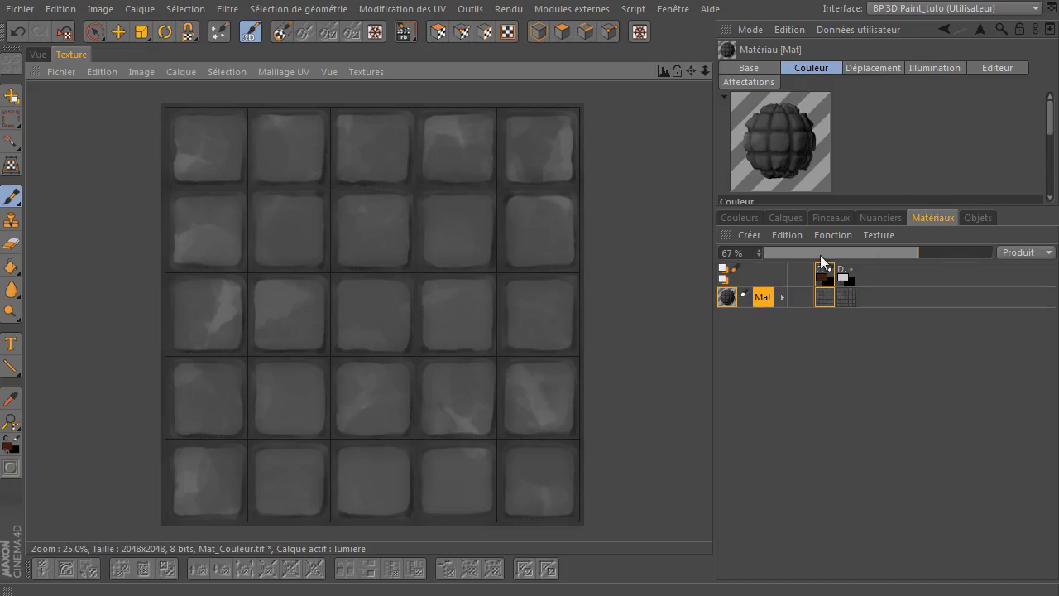
- Hide the bump folder, show the diffuse folder and save Mat_Couleur.tif
{"action": "left_click", "coordinate": [790, 217]}
{"action": "left_click", "coordinate": [741, 294]}
{"action": "left_click", "coordinate": [728, 299]}
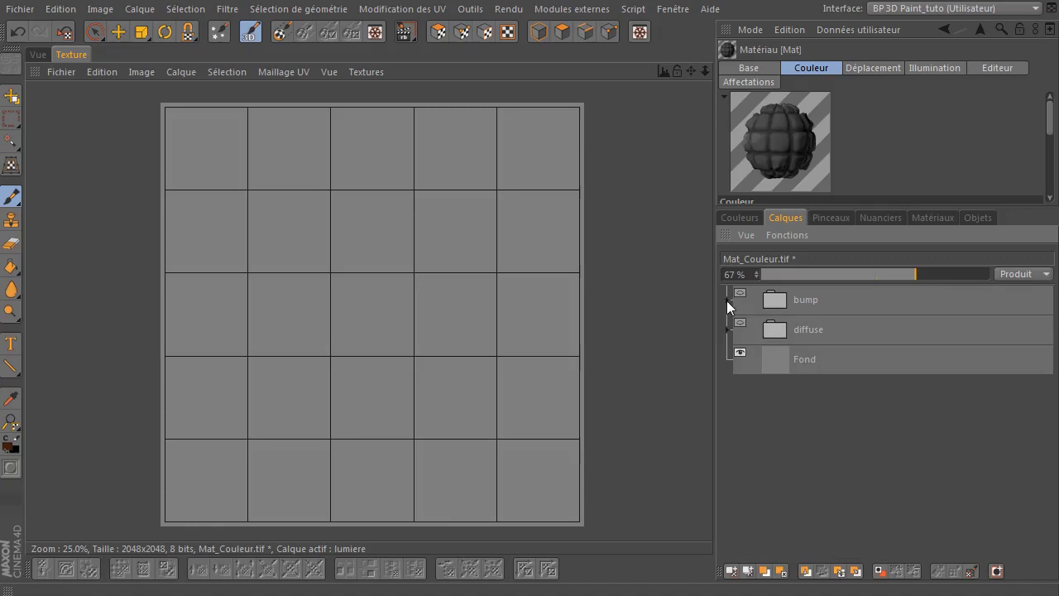
{"action": "left_click", "coordinate": [739, 324]}
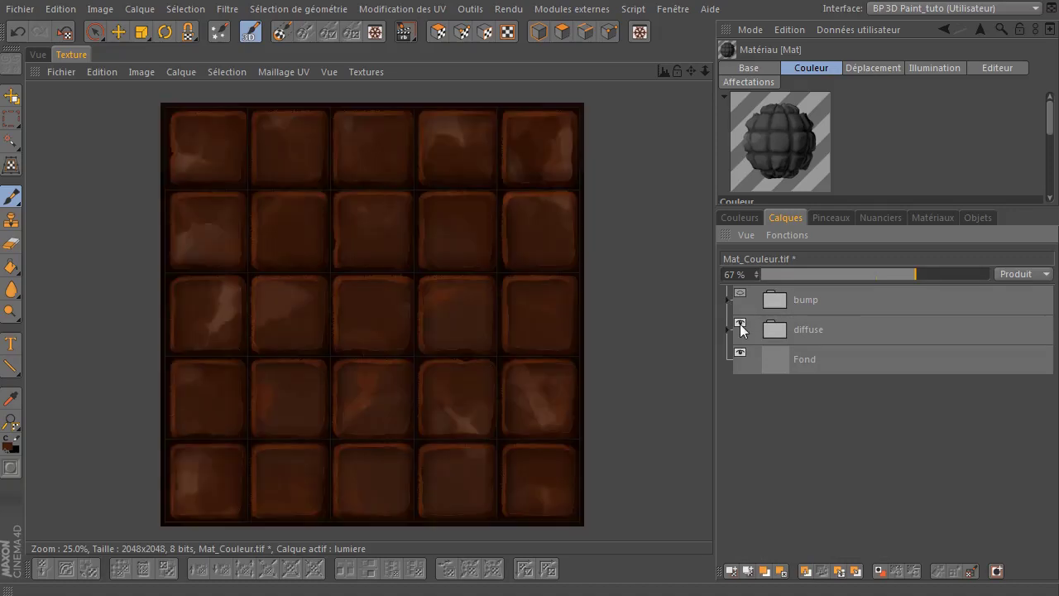
{"action": "left_click", "coordinate": [70, 72]}
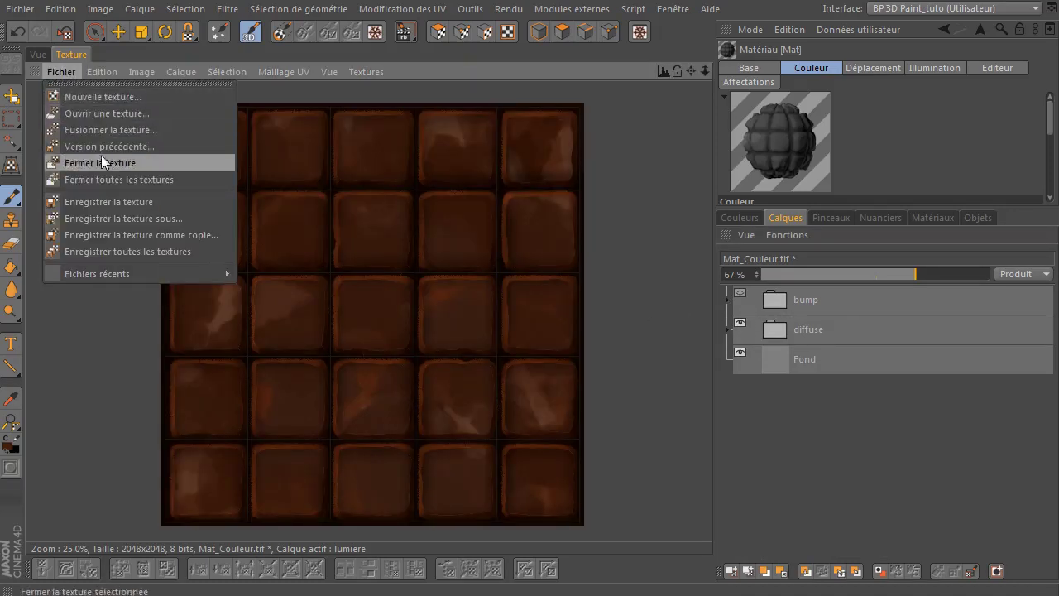
{"action": "left_click", "coordinate": [88, 202]}
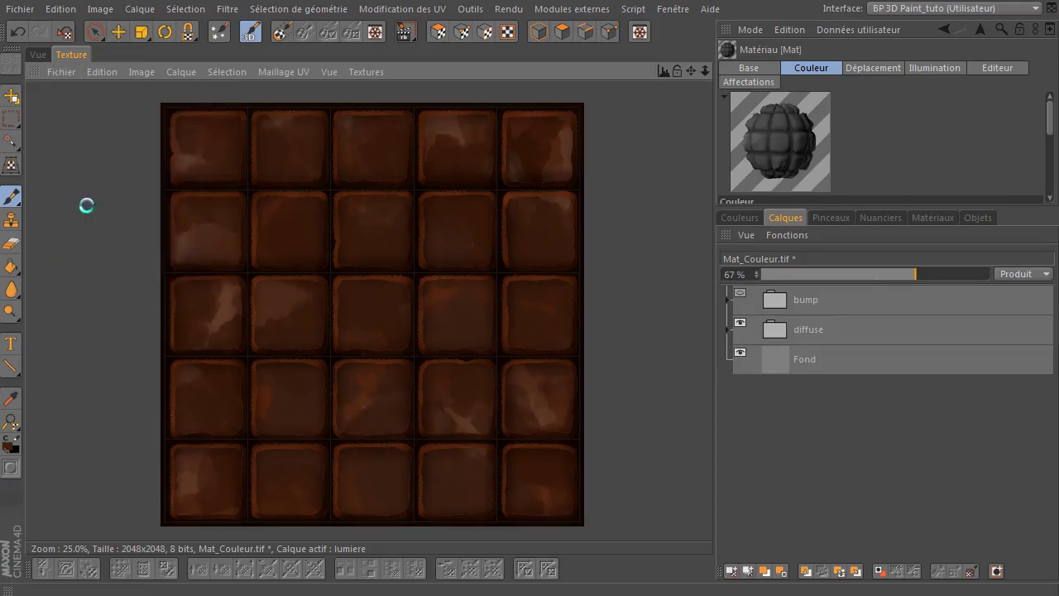
- Switch to Mat_bump.tif and save it
{"action": "left_click", "coordinate": [366, 71]}
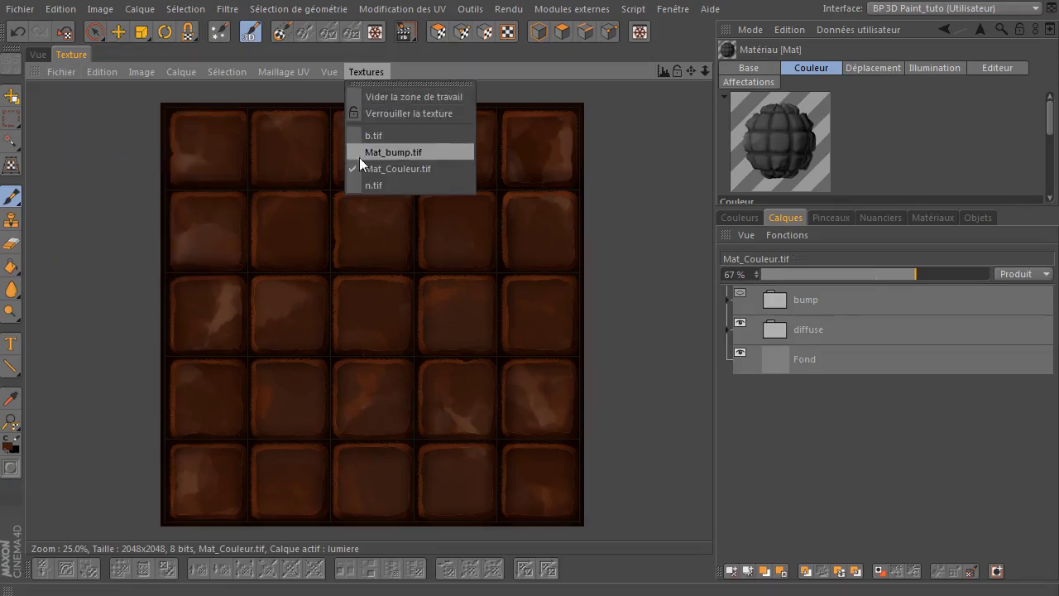
{"action": "left_click", "coordinate": [364, 151]}
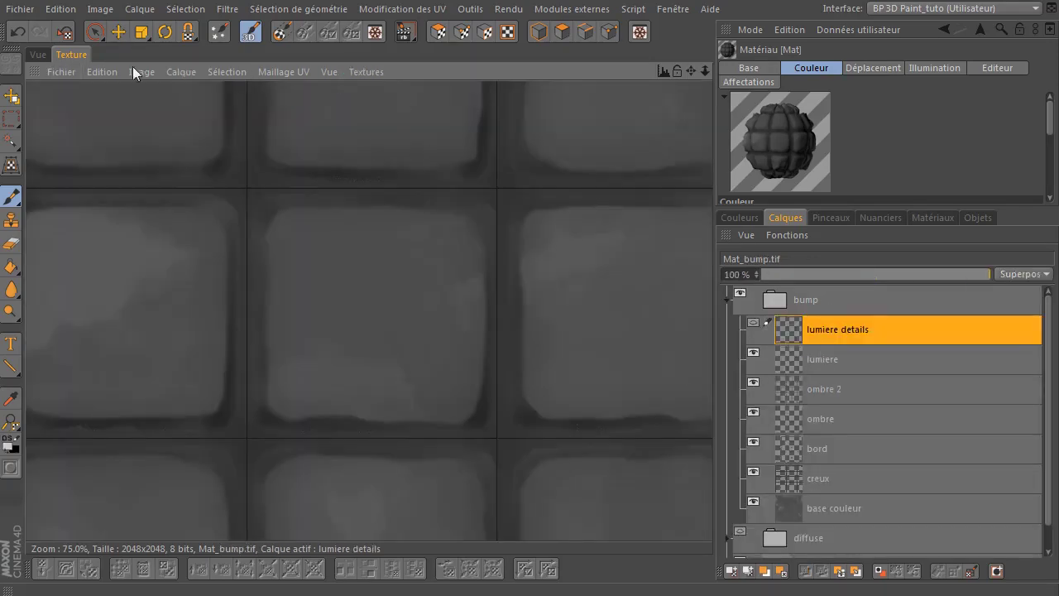
{"action": "left_click", "coordinate": [68, 73]}
{"action": "left_click", "coordinate": [93, 199]}
- Orbit and zoom close onto the tiled plane and render the view with Ctrl+R
{"action": "left_click", "coordinate": [37, 53]}
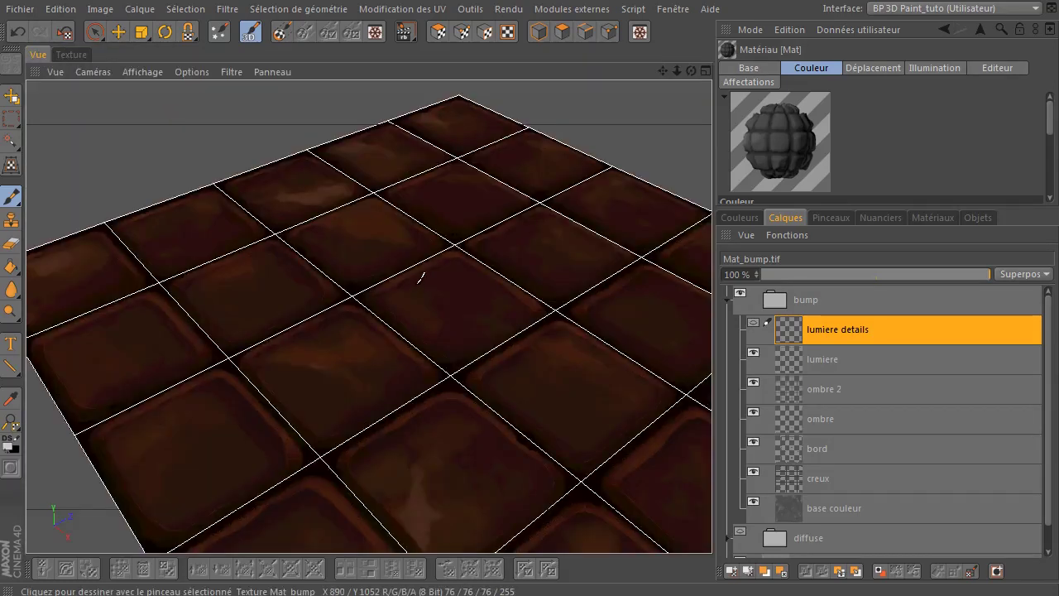
{"action": "mouse_move", "coordinate": [691, 70]}
{"action": "left_mouse_down"}
{"action": "mouse_move", "coordinate": [605, 117]}
{"action": "mouse_move", "coordinate": [579, 89]}
{"action": "left_mouse_up"}
{"action": "left_click_drag", "start_coordinate": [672, 73], "coordinate": [548, 110]}
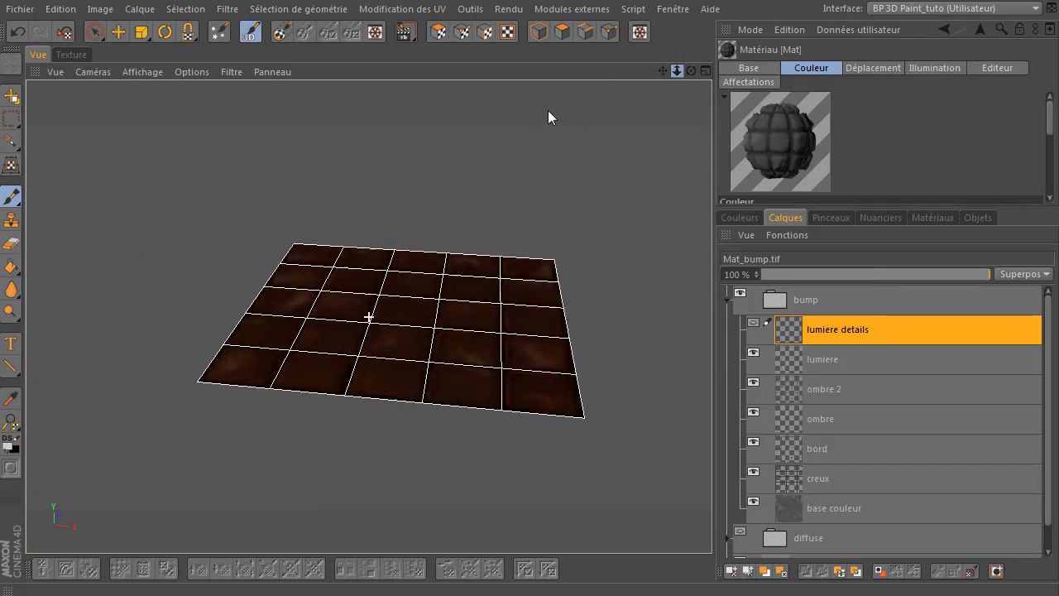
{"action": "key", "text": "ctrl+r"}
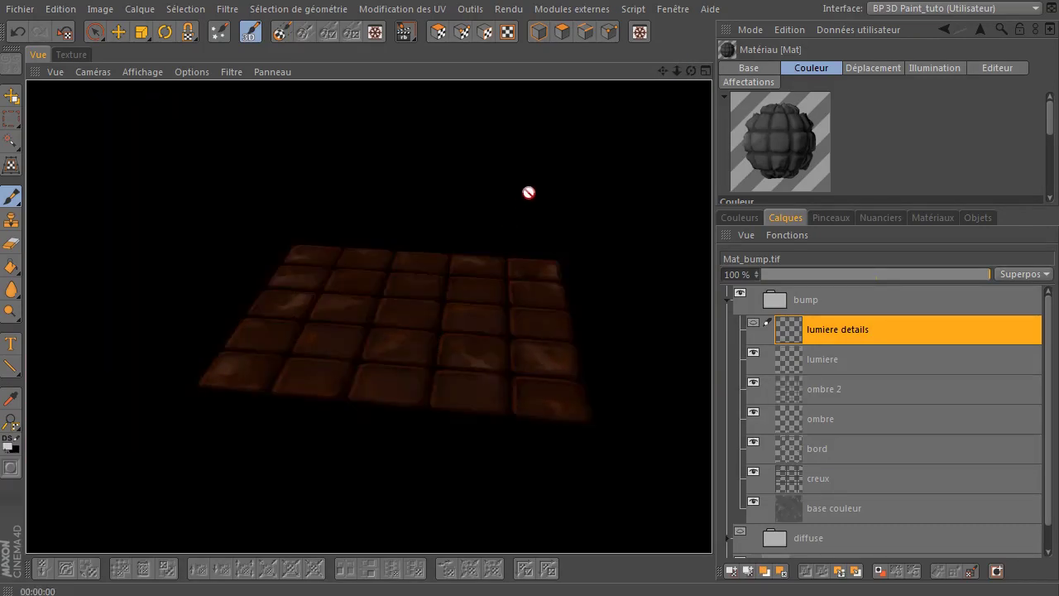
{"action": "scroll", "coordinate": [450, 359], "scroll_direction": "up", "scroll_amount": 2}
{"action": "scroll", "coordinate": [449, 355], "scroll_direction": "up", "scroll_amount": 3}
{"action": "scroll", "coordinate": [449, 353], "scroll_direction": "up", "scroll_amount": 3}
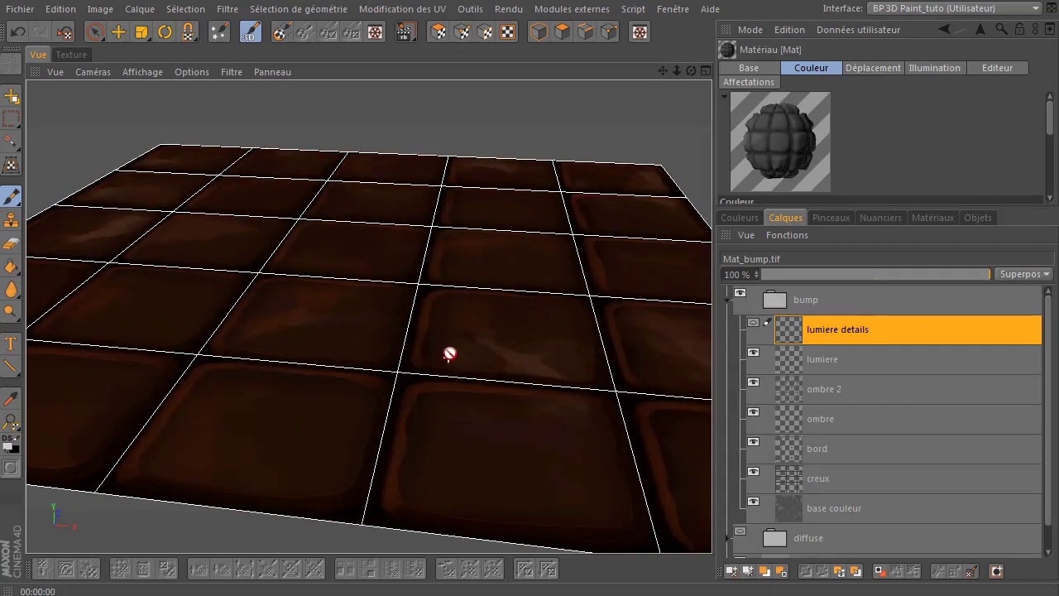
{"action": "key", "text": "ctrl+r"}
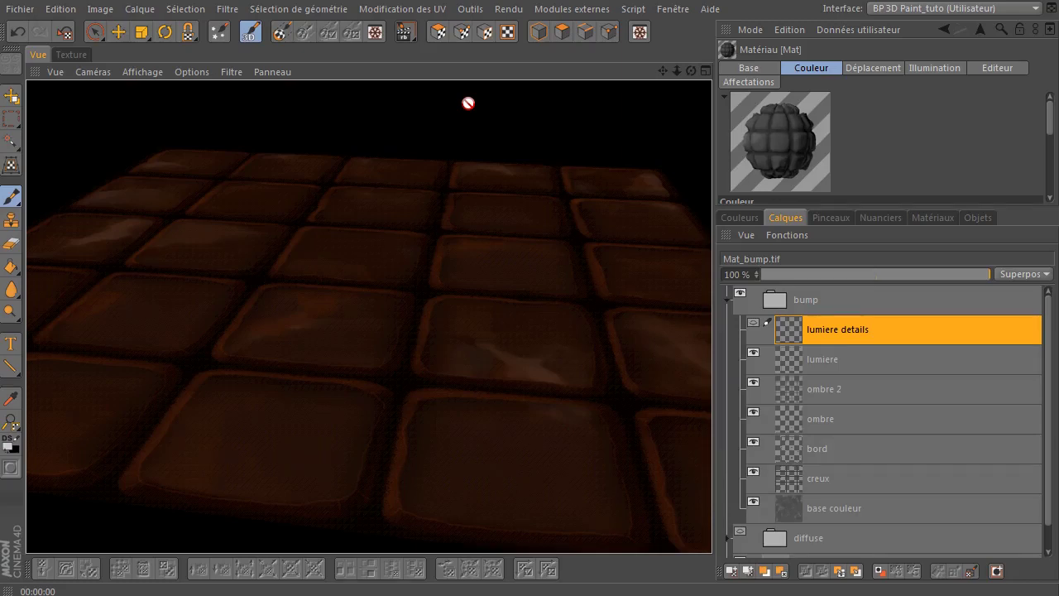
{"action": "mouse_move", "coordinate": [780, 141]}
{"action": "left_click", "coordinate": [975, 218]}
{"action": "left_click", "coordinate": [930, 218]}
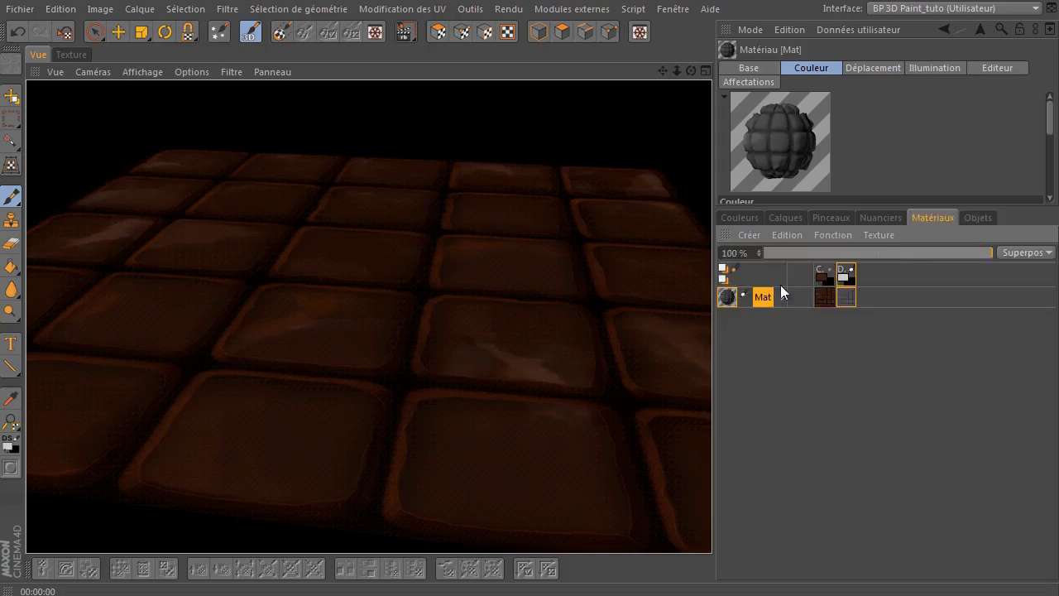
- Set material Mat's displacement height to 10 cm
{"action": "double_click", "coordinate": [732, 302]}
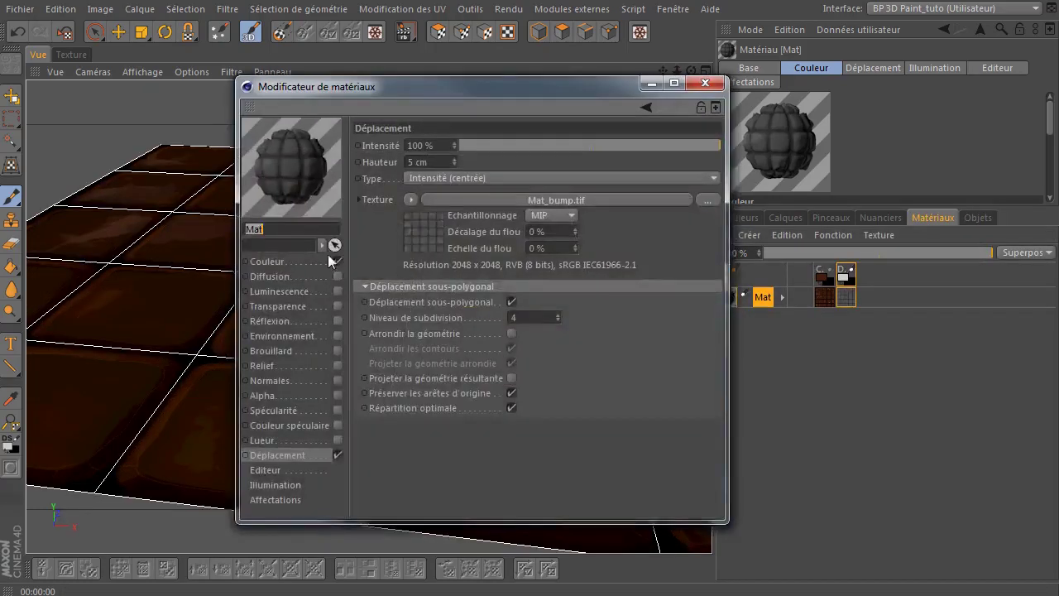
{"action": "left_click", "coordinate": [445, 158]}
{"action": "double_click", "coordinate": [442, 163]}
{"action": "type", "text": "10"}
{"action": "key", "text": "Return"}
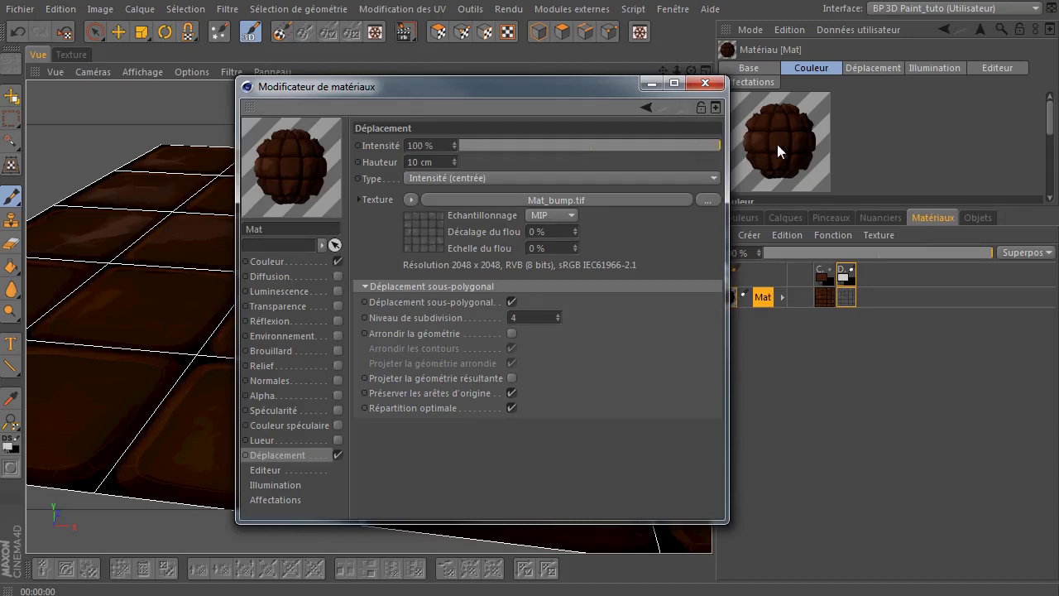
- Revert the Mat_bump.tif displacement texture to its saved version and close the editor
{"action": "left_click", "coordinate": [413, 197]}
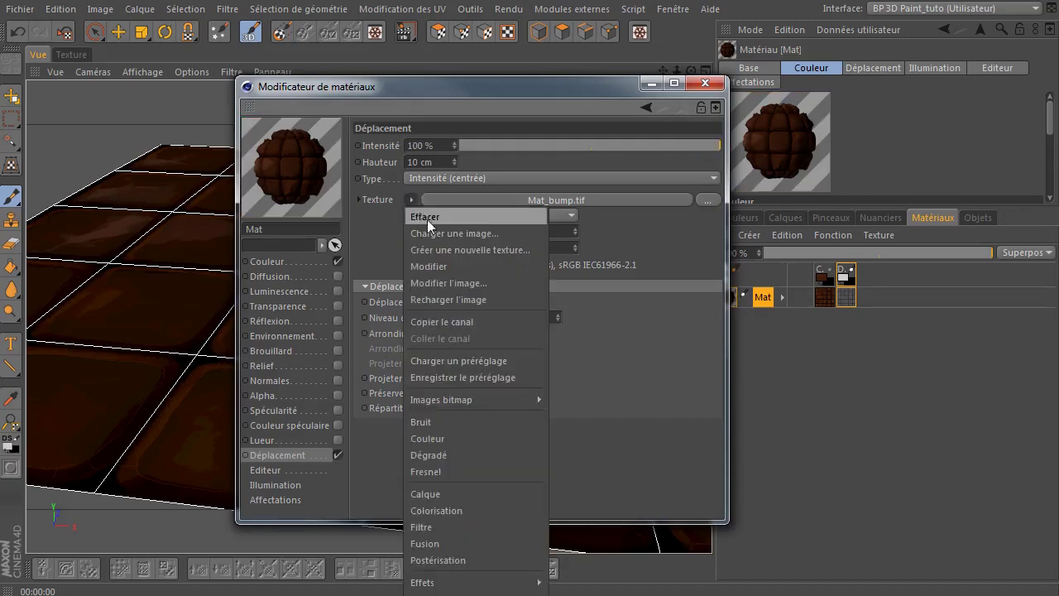
{"action": "left_click", "coordinate": [424, 302]}
{"action": "left_click", "coordinate": [859, 473]}
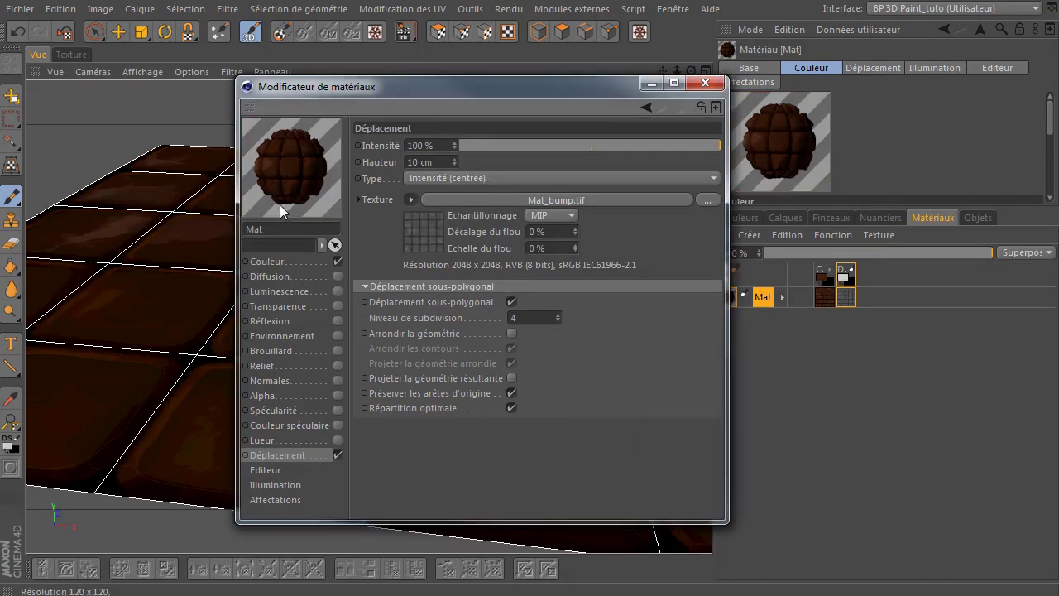
{"action": "left_click", "coordinate": [289, 262]}
{"action": "left_click", "coordinate": [708, 84]}
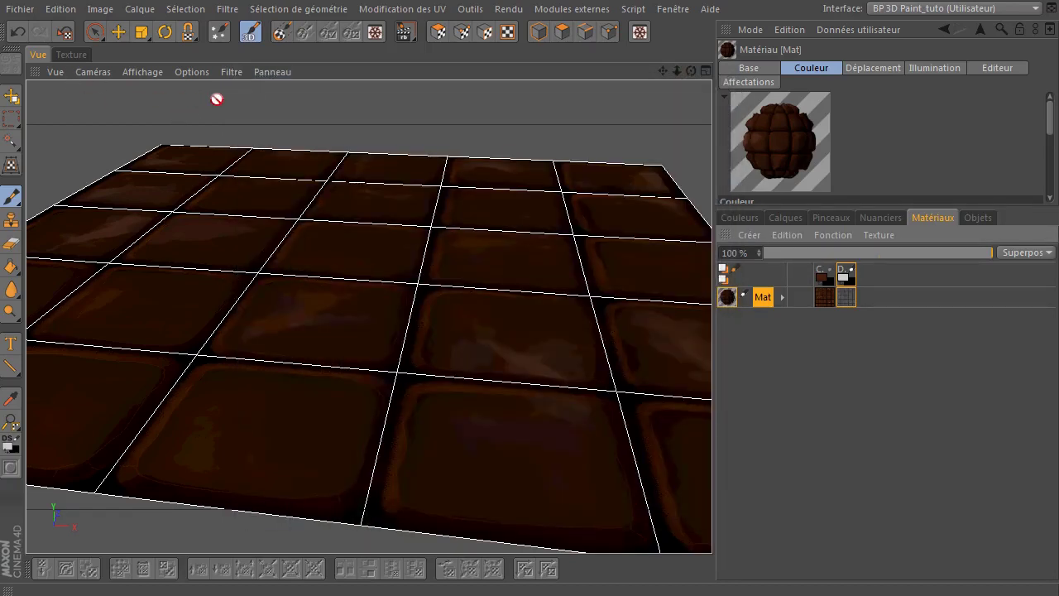
- Render the viewport to check the displacement, then clear the render
{"action": "key", "text": "ctrl+r"}
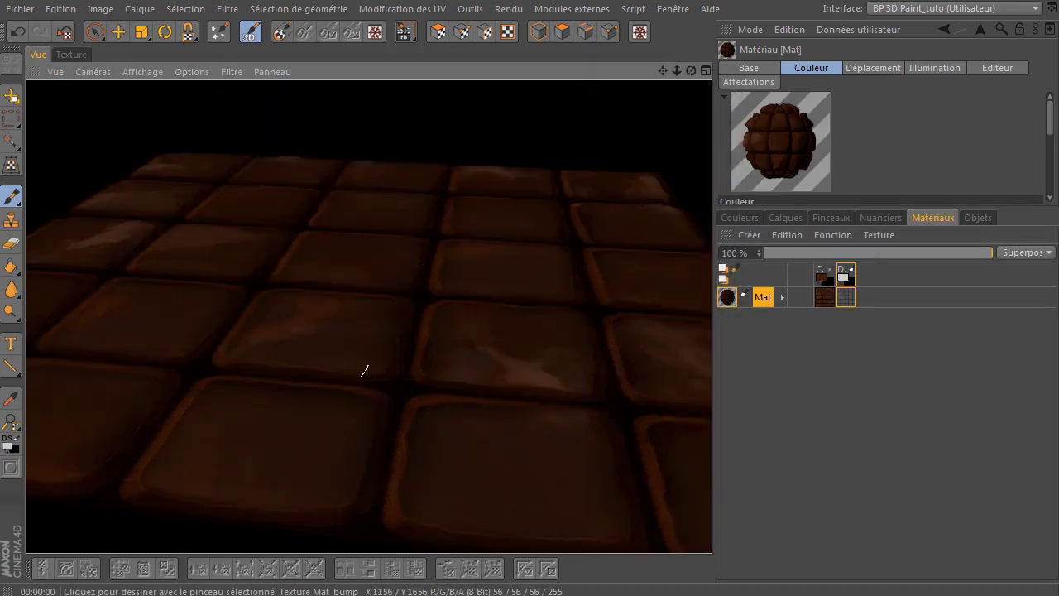
{"action": "left_click", "coordinate": [389, 389]}
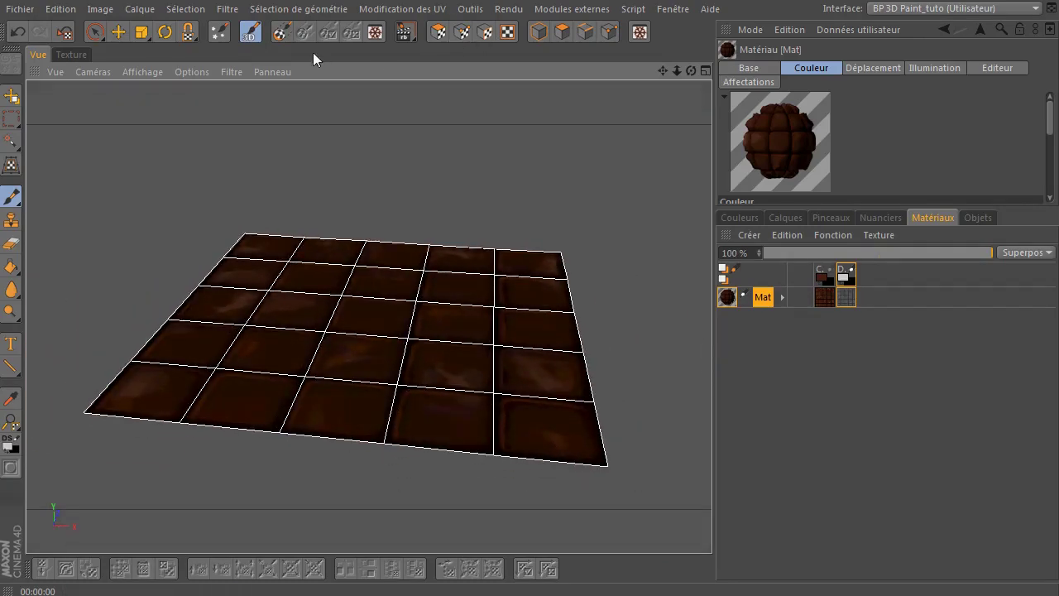
{"action": "left_click", "coordinate": [993, 8]}
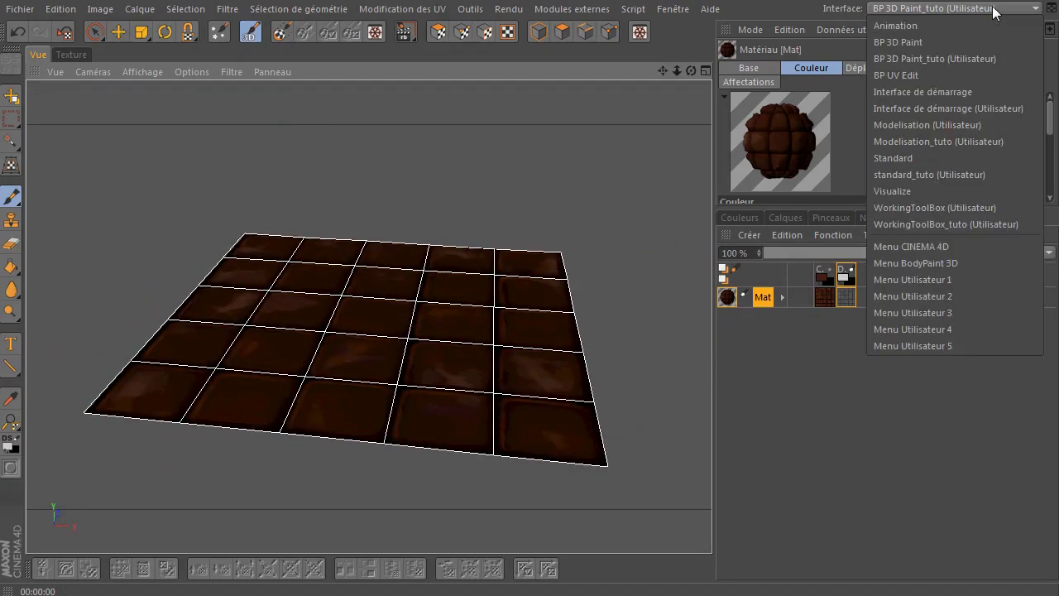
- Switch the interface layout to standard_tuto
{"action": "left_click", "coordinate": [968, 143]}
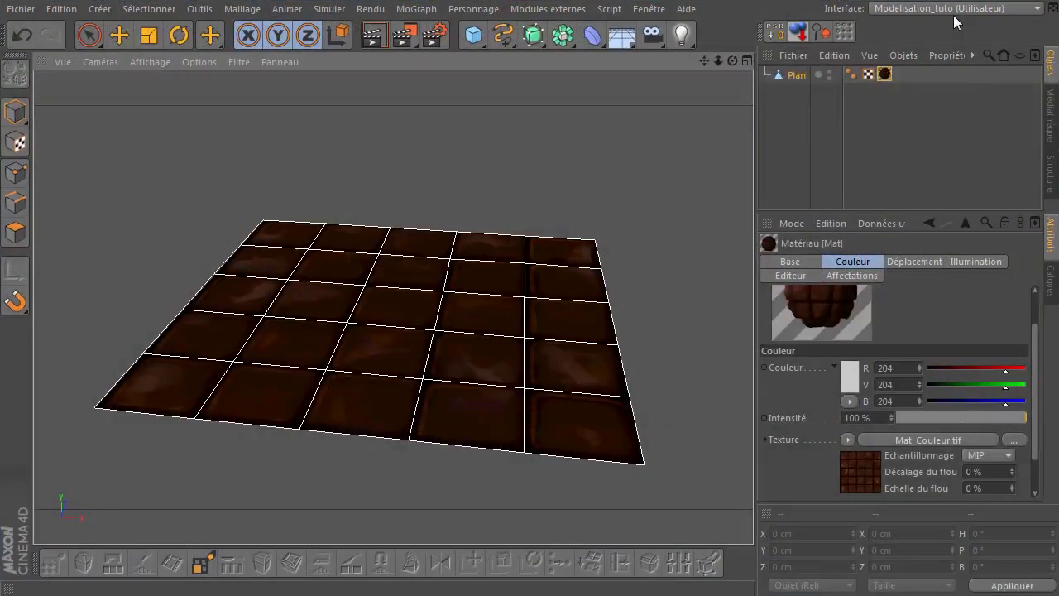
{"action": "left_click", "coordinate": [953, 10]}
{"action": "left_click", "coordinate": [944, 173]}
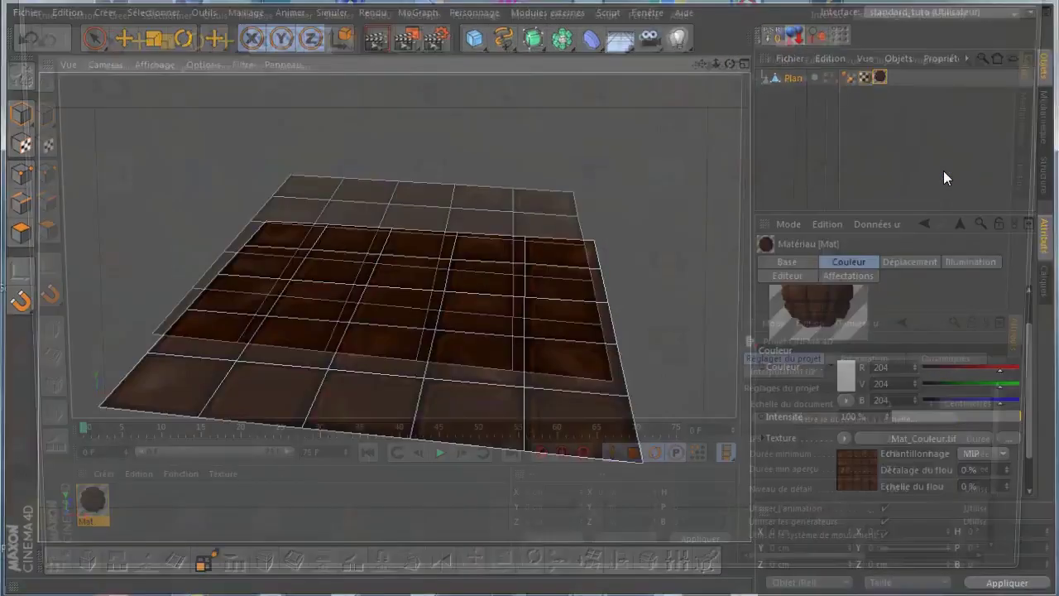
- Add a 50 cm sphere resting on the plane and apply the Mat material to it
{"action": "left_click", "coordinate": [473, 35]}
{"action": "left_click", "coordinate": [877, 83]}
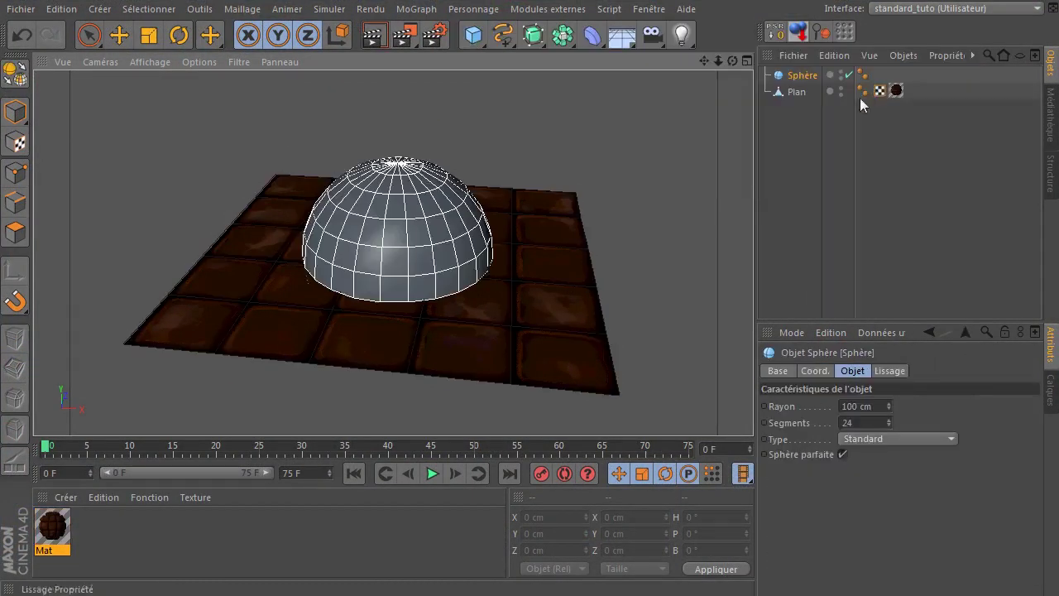
{"action": "left_click", "coordinate": [858, 405]}
{"action": "type", "text": "50"}
{"action": "key", "text": "Return"}
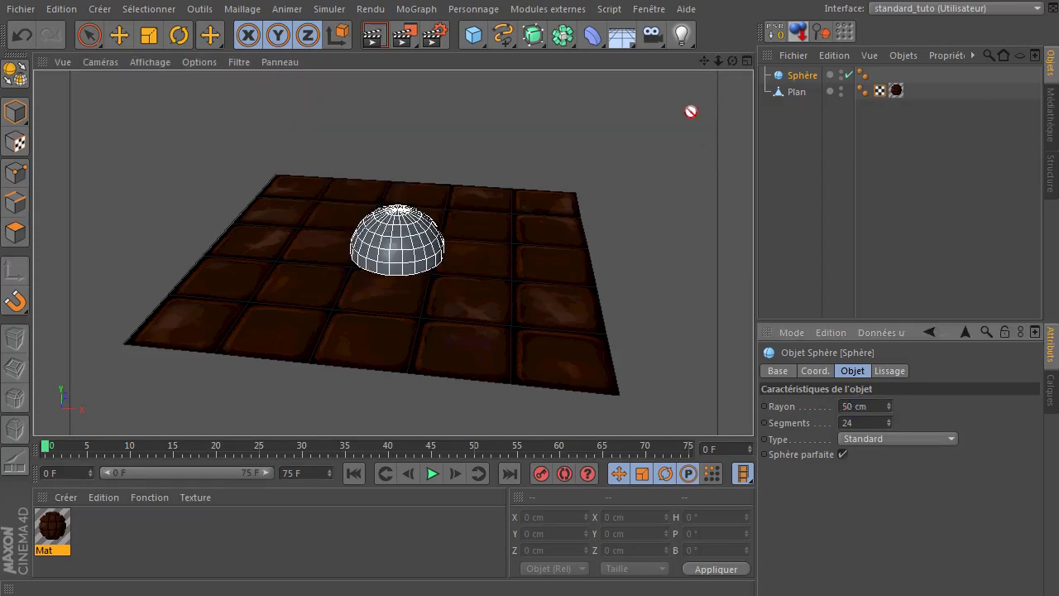
{"action": "left_click", "coordinate": [798, 35]}
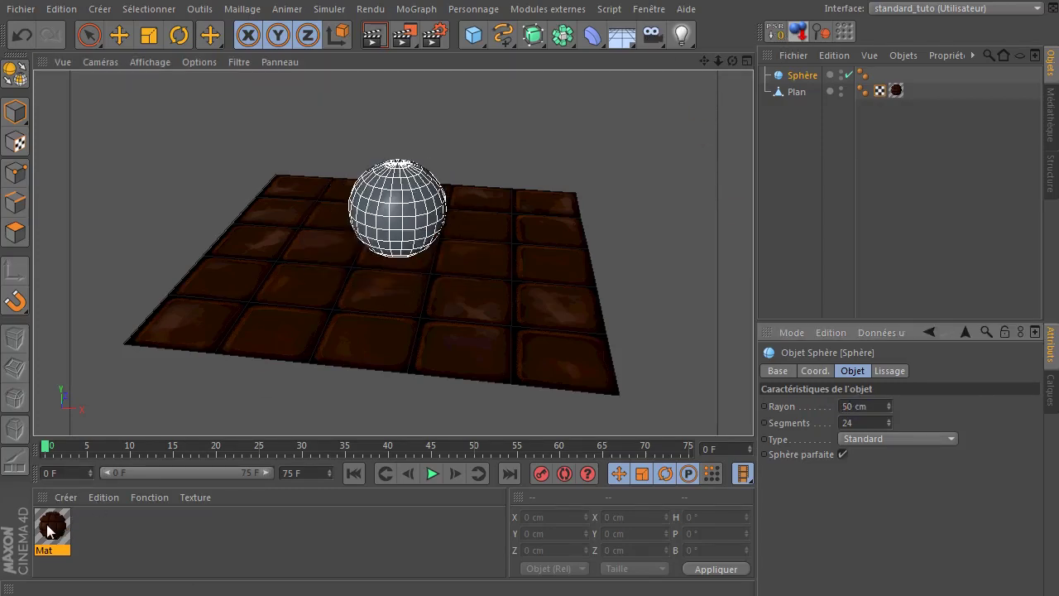
{"action": "left_click_drag", "start_coordinate": [48, 530], "coordinate": [418, 213]}
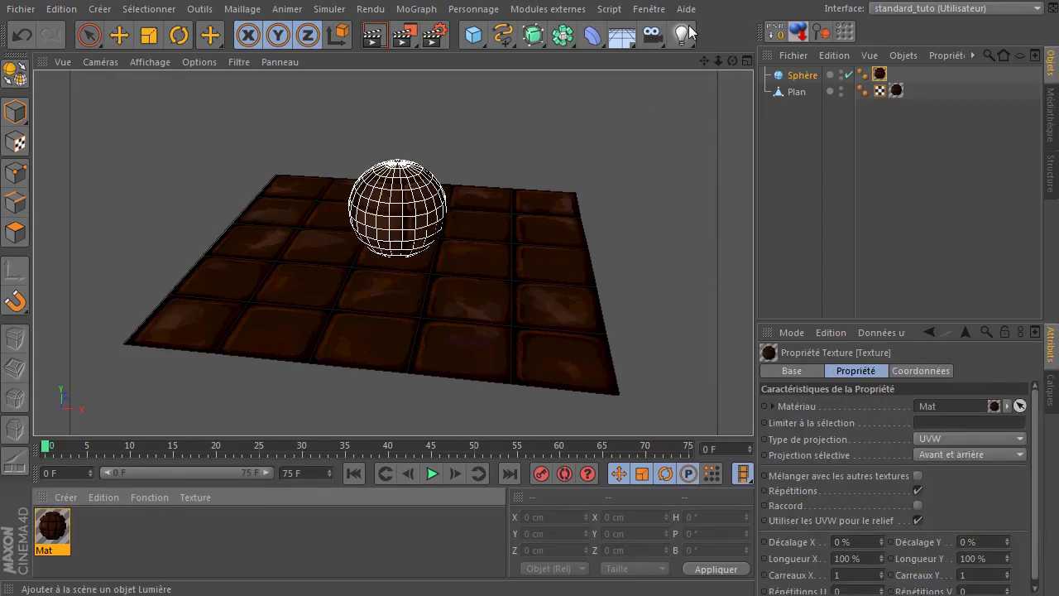
- Add a light and position it above and to the side of the sphere
{"action": "left_click", "coordinate": [690, 31]}
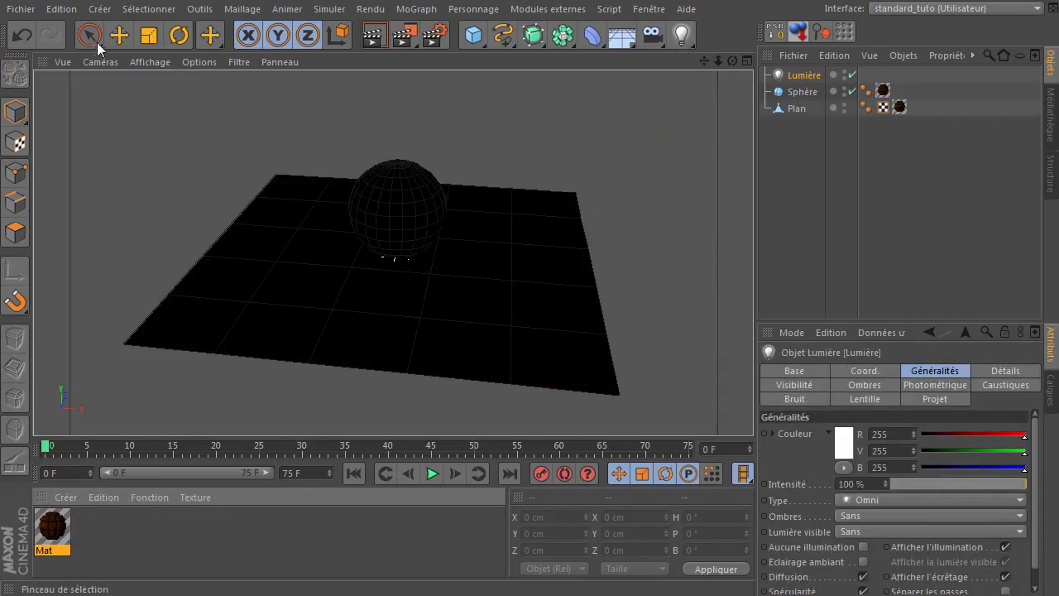
{"action": "left_click", "coordinate": [97, 44]}
{"action": "left_click", "coordinate": [801, 75]}
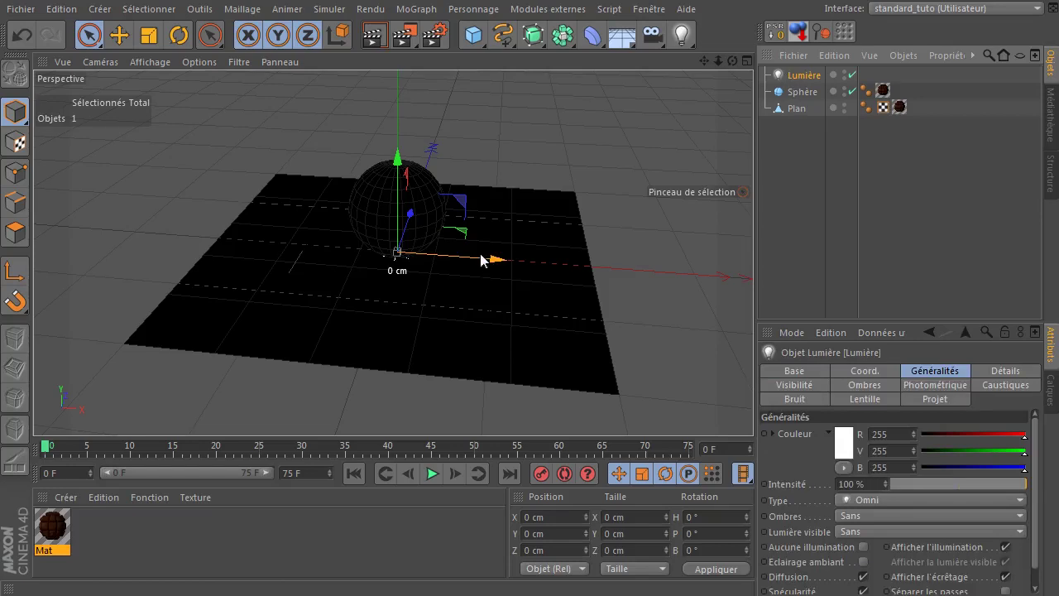
{"action": "left_click_drag", "start_coordinate": [480, 259], "coordinate": [634, 262]}
{"action": "mouse_move", "coordinate": [563, 171]}
{"action": "left_mouse_down"}
{"action": "mouse_move", "coordinate": [587, 67]}
{"action": "mouse_move", "coordinate": [556, 51]}
{"action": "left_mouse_up"}
{"action": "mouse_move", "coordinate": [566, 97]}
{"action": "left_mouse_down"}
{"action": "mouse_move", "coordinate": [548, 223]}
{"action": "mouse_move", "coordinate": [566, 195]}
{"action": "left_mouse_up"}
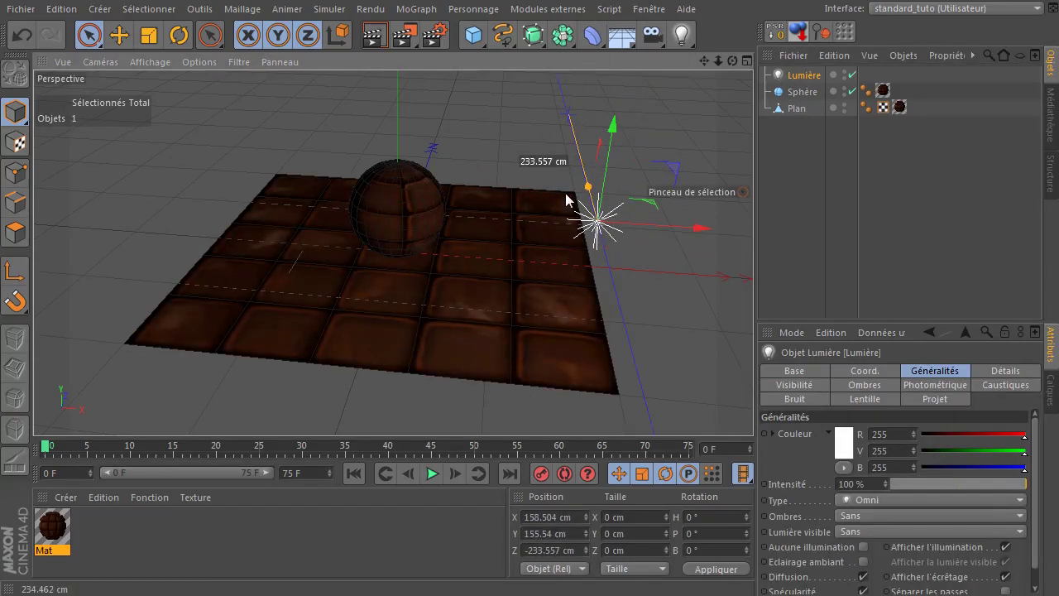
{"action": "left_click", "coordinate": [686, 226]}
{"action": "left_click", "coordinate": [801, 75]}
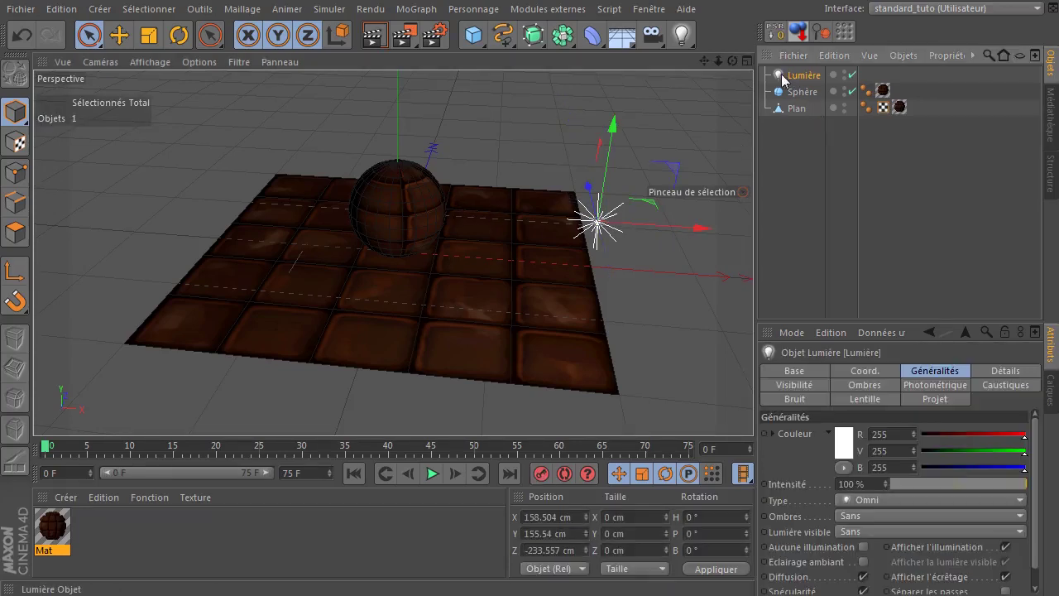
{"action": "left_click_drag", "start_coordinate": [732, 64], "coordinate": [602, 63]}
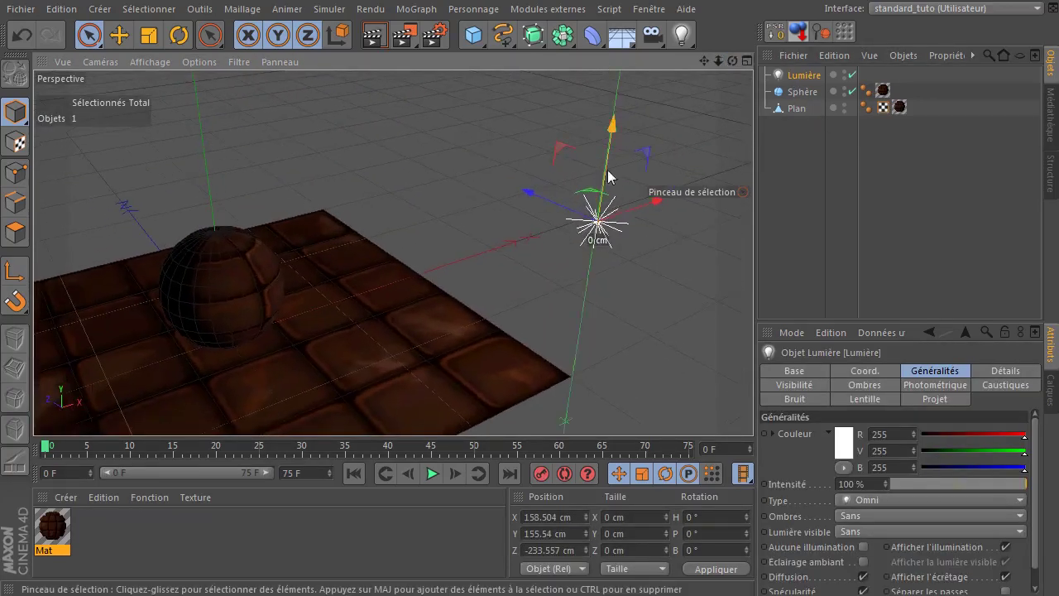
{"action": "left_click_drag", "start_coordinate": [545, 198], "coordinate": [186, 170]}
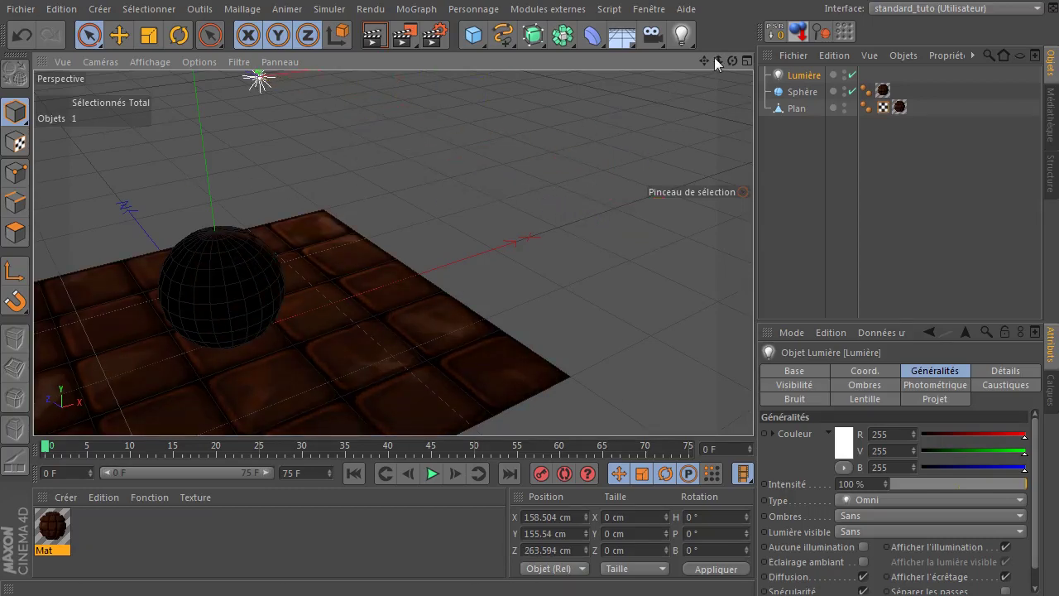
{"action": "left_click_drag", "start_coordinate": [706, 63], "coordinate": [955, 87]}
{"action": "mouse_move", "coordinate": [624, 100]}
{"action": "left_mouse_down"}
{"action": "mouse_move", "coordinate": [564, 110]}
{"action": "mouse_move", "coordinate": [298, 286]}
{"action": "left_mouse_up"}
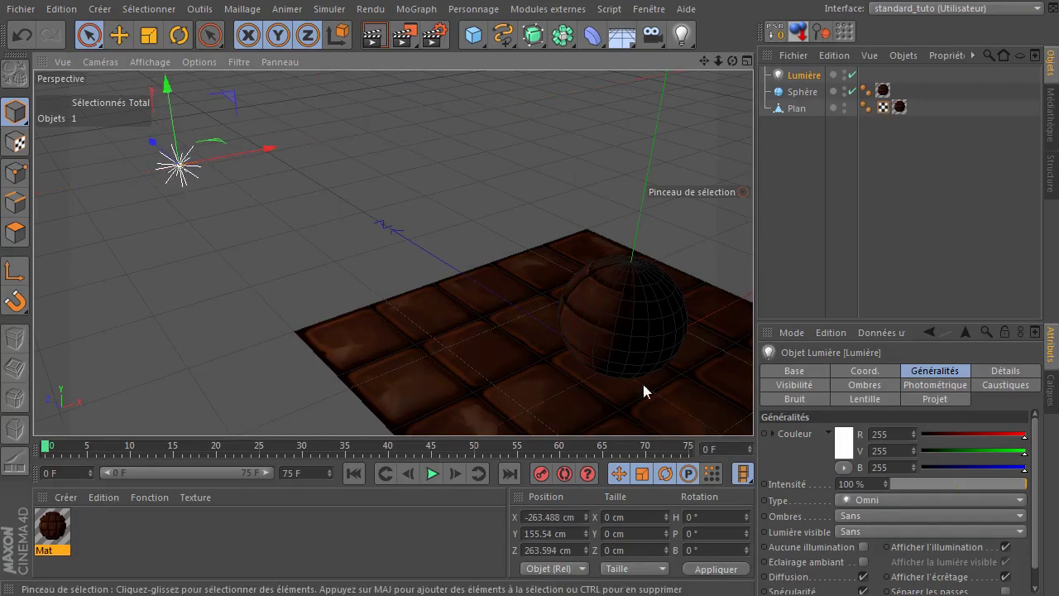
- Give the light soft shadow-map shadows at 85% density with a dark grey shadow colour
{"action": "left_click", "coordinate": [890, 515]}
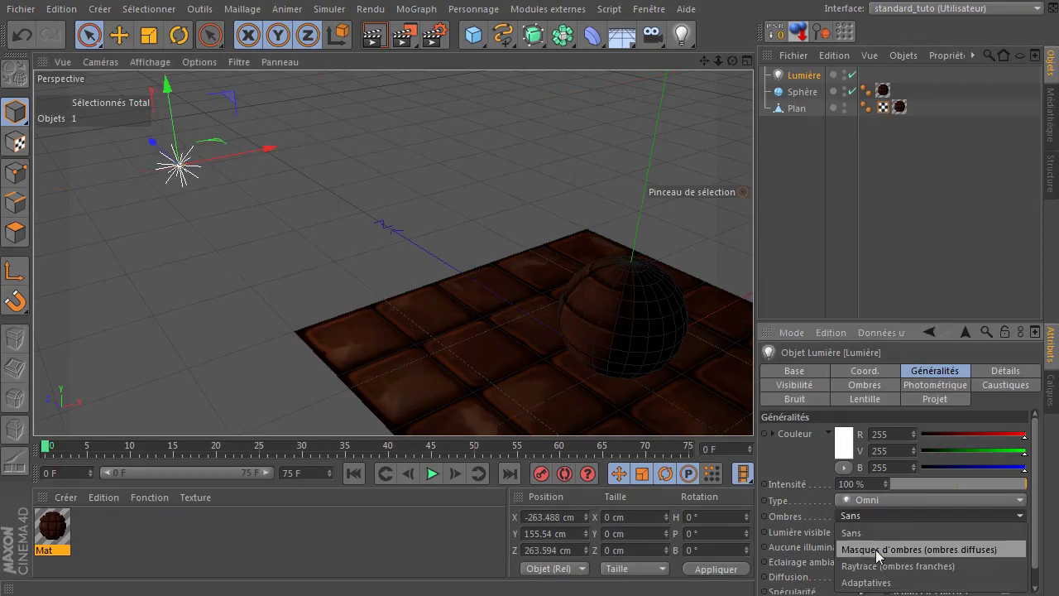
{"action": "left_click", "coordinate": [882, 547]}
{"action": "left_click", "coordinate": [861, 385]}
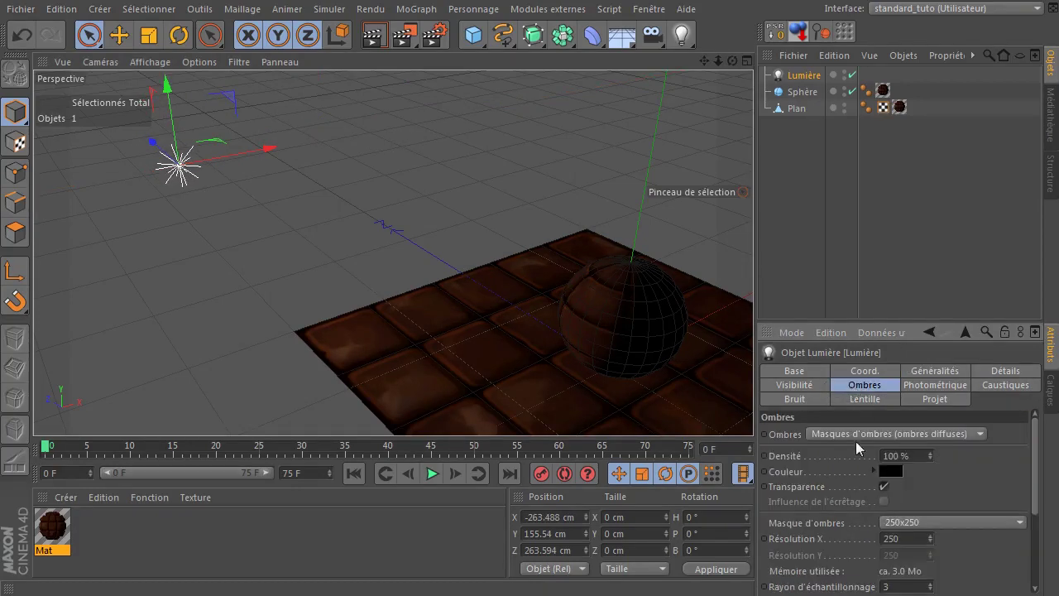
{"action": "double_click", "coordinate": [900, 455]}
{"action": "type", "text": "85"}
{"action": "left_click", "coordinate": [889, 471]}
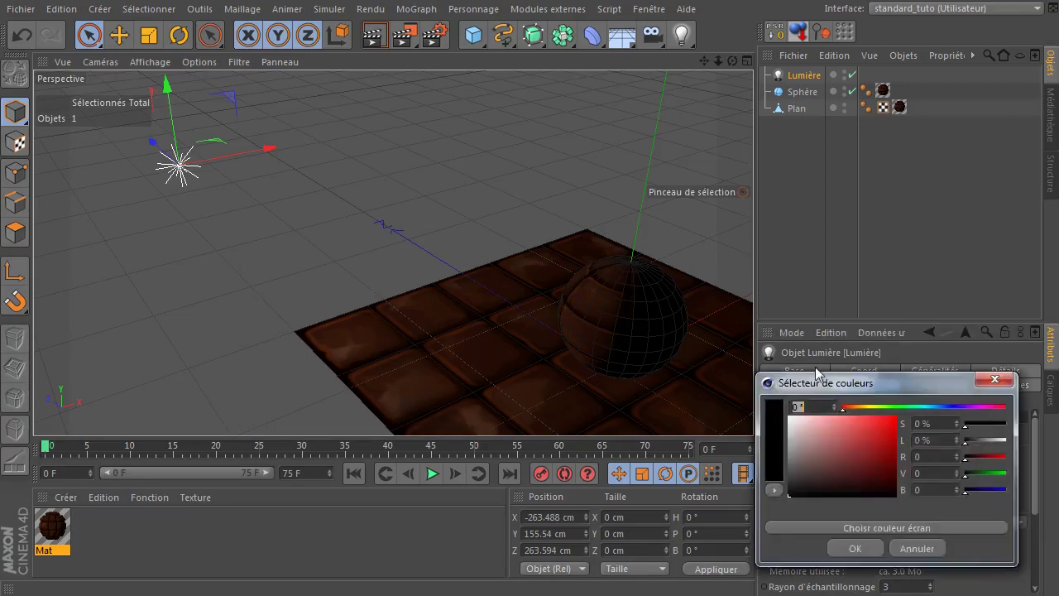
{"action": "left_click_drag", "start_coordinate": [791, 492], "coordinate": [795, 489]}
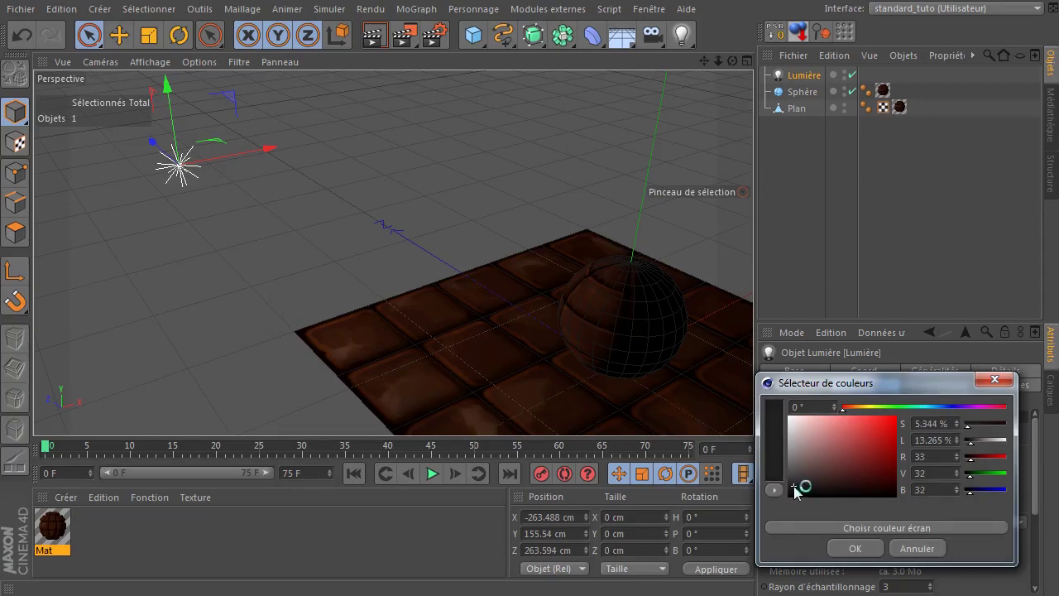
{"action": "left_click", "coordinate": [845, 548]}
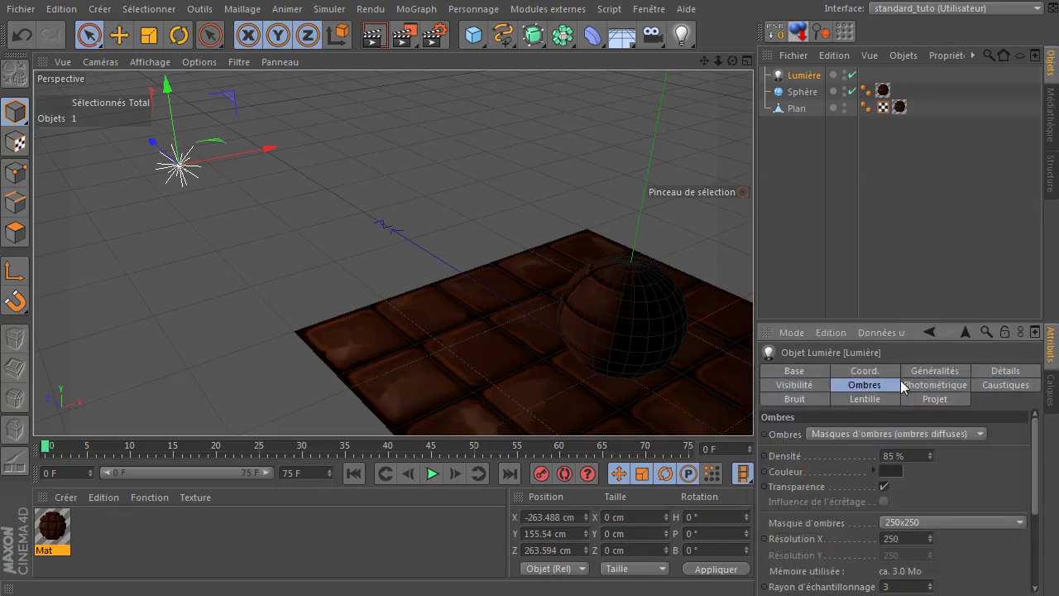
{"action": "left_click", "coordinate": [927, 370]}
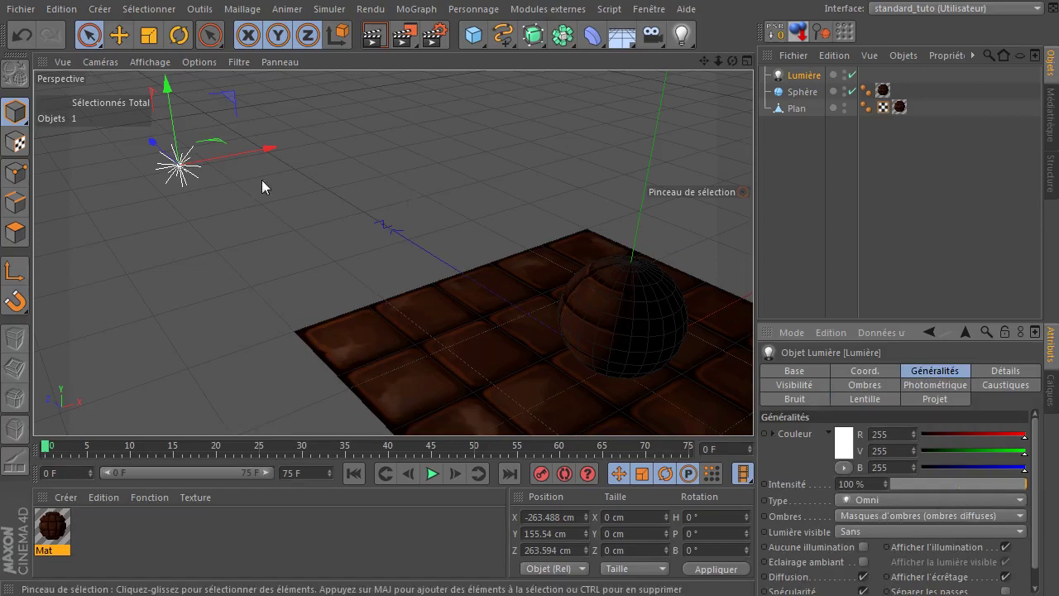
- Switch to the BP 3D Paint_tuto layout and orbit so the sphere and tiles face the camera
{"action": "left_click", "coordinate": [940, 9]}
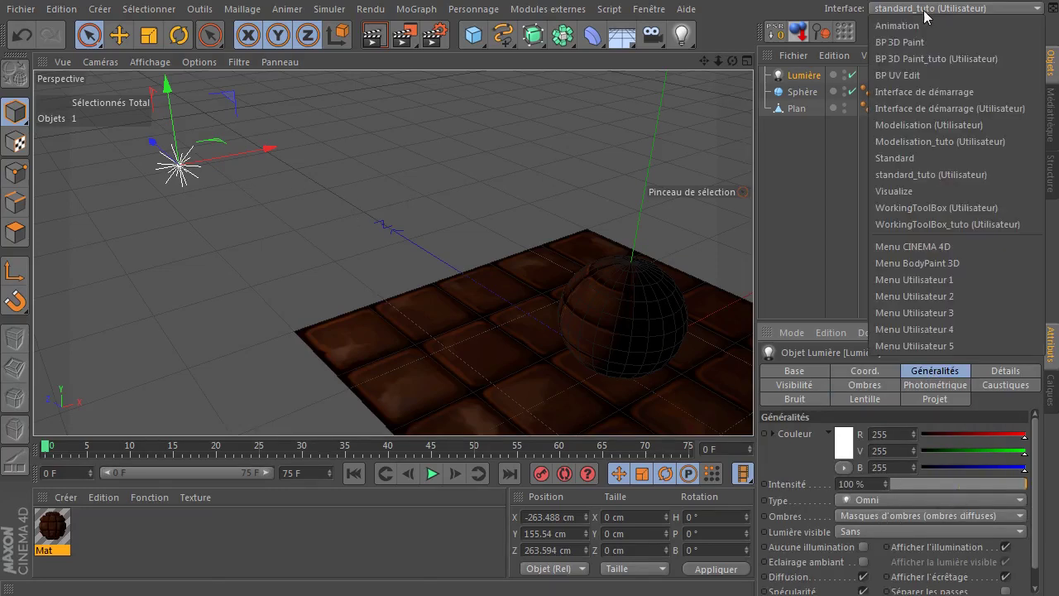
{"action": "left_click", "coordinate": [949, 58]}
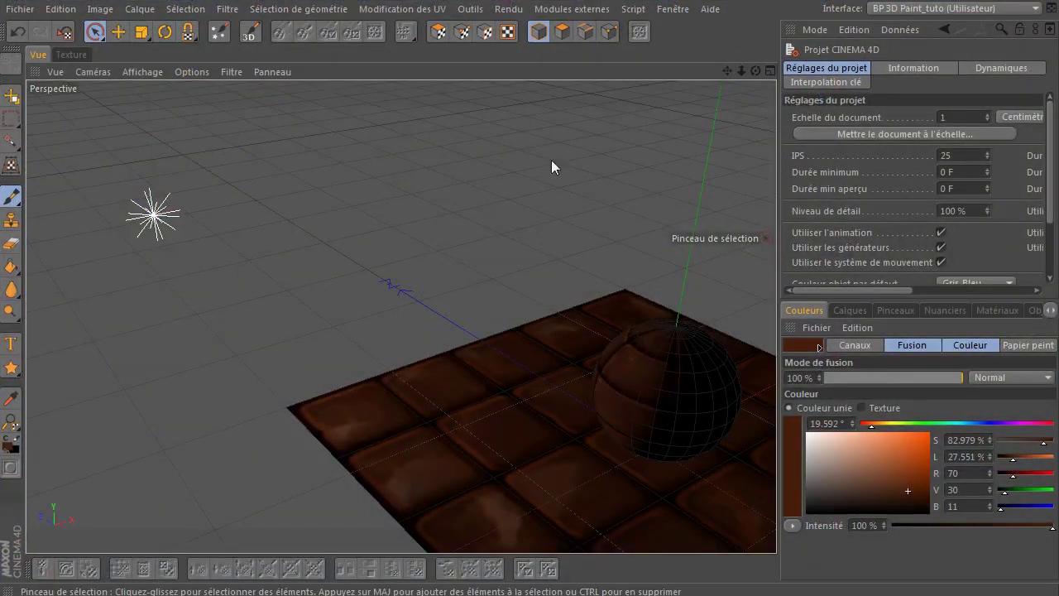
{"action": "left_click_drag", "start_coordinate": [756, 70], "coordinate": [379, 80]}
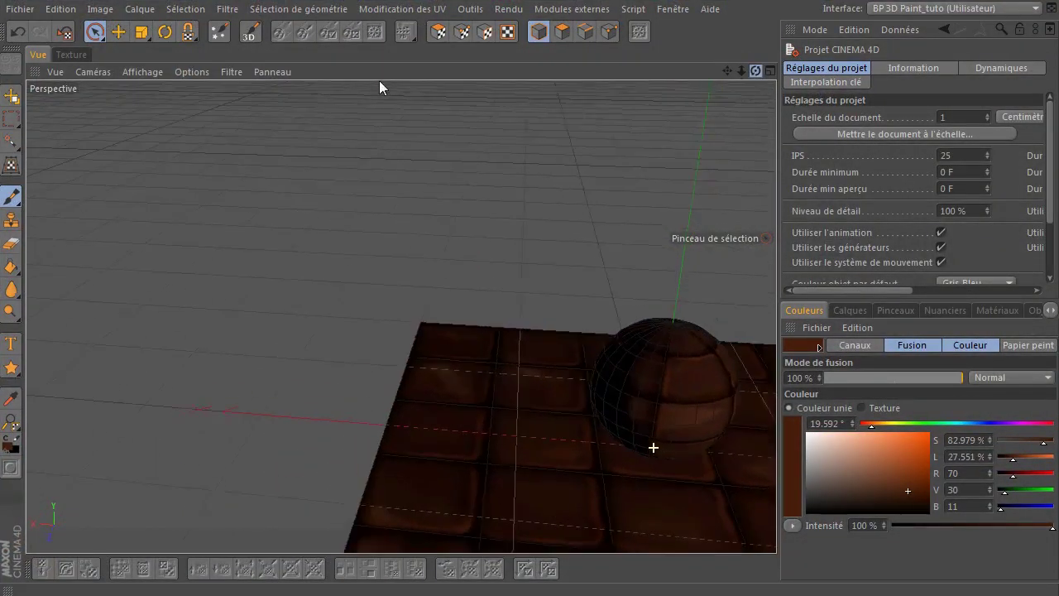
{"action": "left_click_drag", "start_coordinate": [755, 70], "coordinate": [532, 24]}
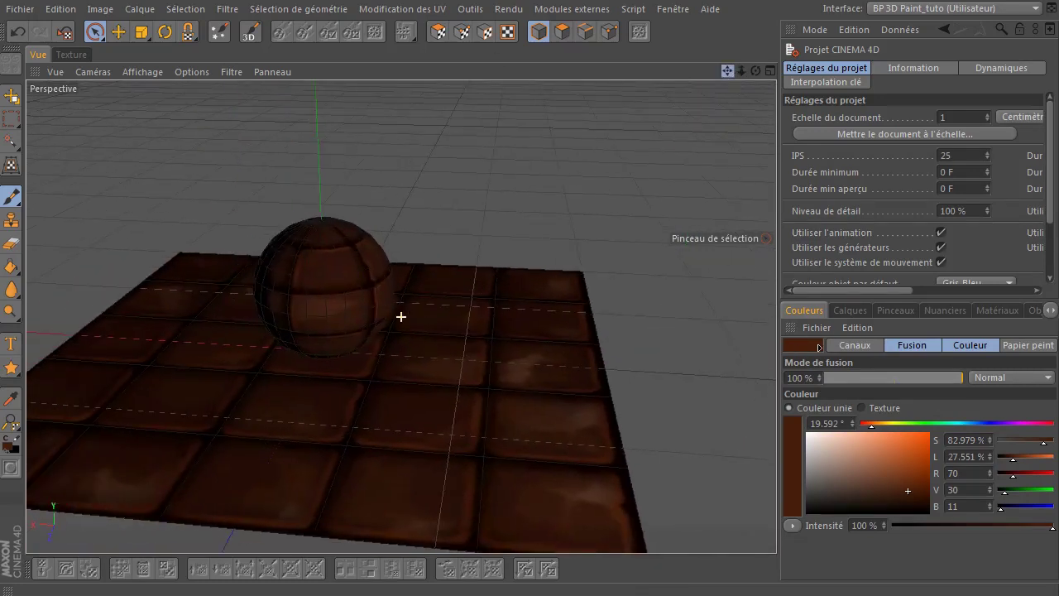
{"action": "left_click_drag", "start_coordinate": [729, 70], "coordinate": [645, 114]}
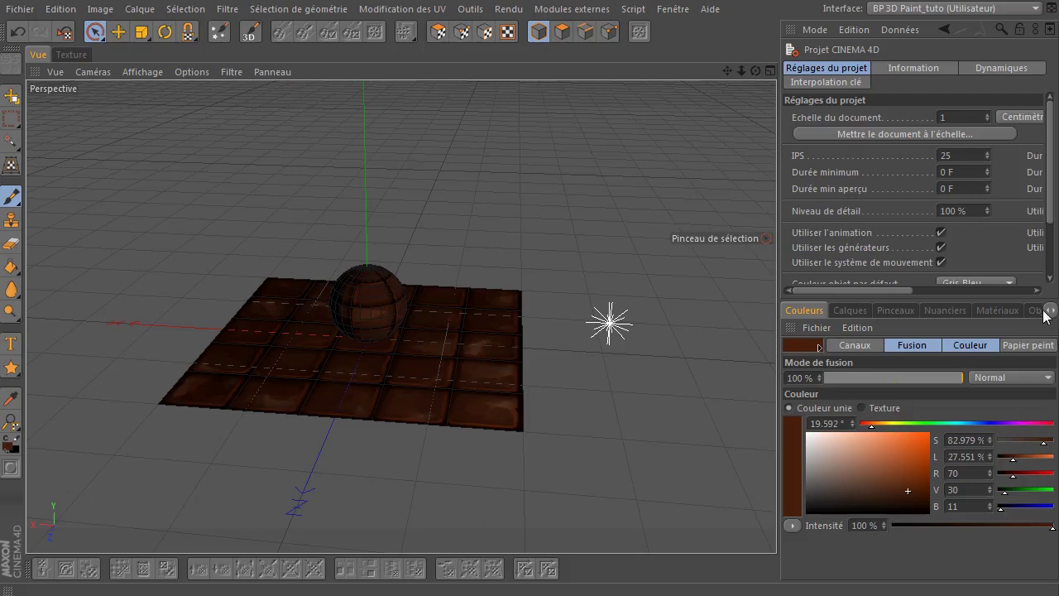
- Raise the light and move it left, closer over the plane
{"action": "left_click_drag", "start_coordinate": [780, 358], "coordinate": [707, 362]}
{"action": "left_click", "coordinate": [972, 310]}
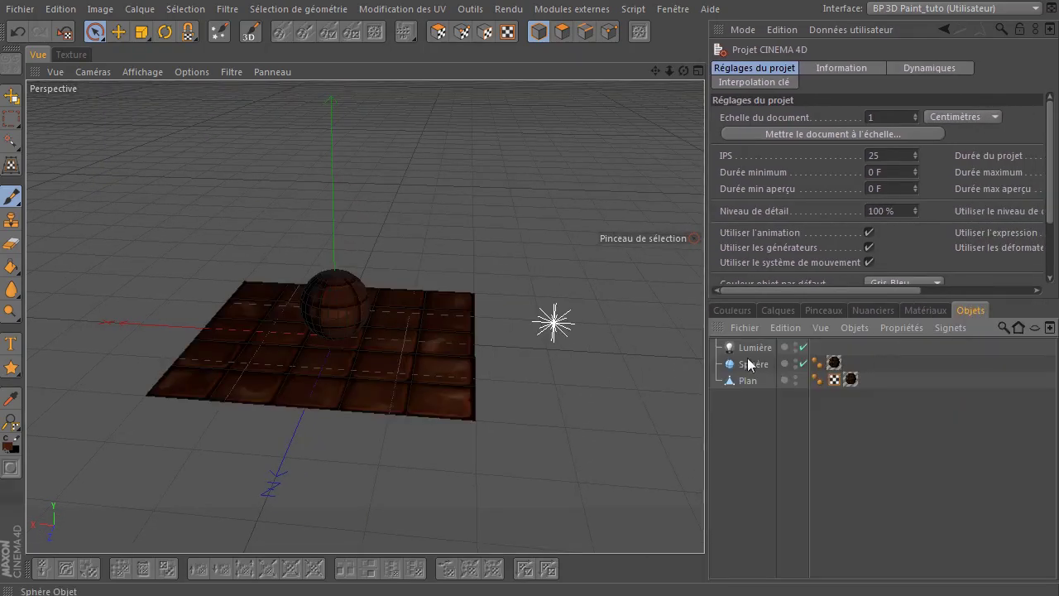
{"action": "left_click", "coordinate": [554, 321]}
{"action": "left_click_drag", "start_coordinate": [569, 270], "coordinate": [593, 164]}
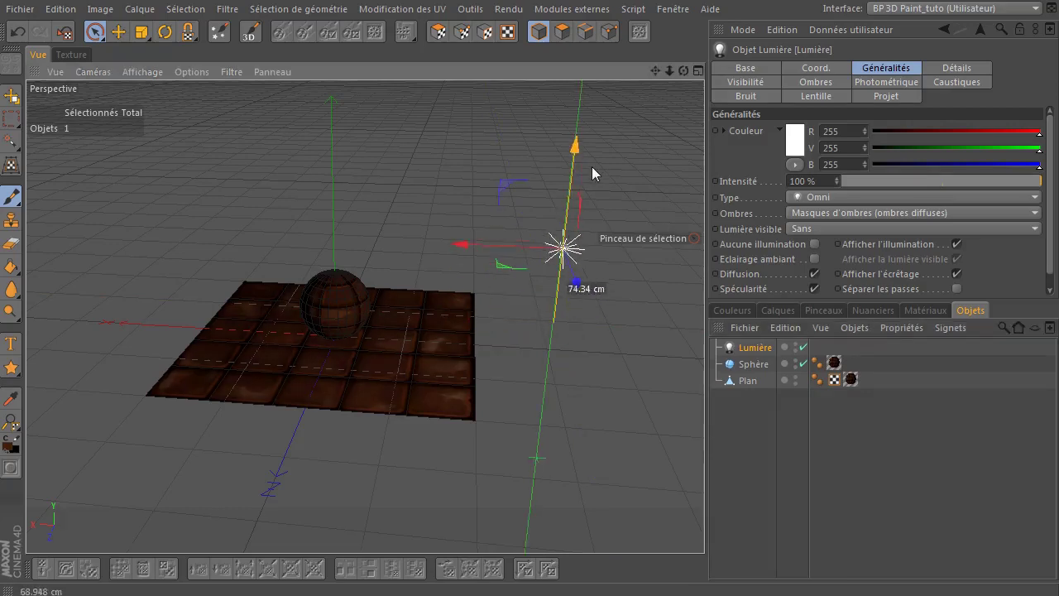
{"action": "left_click_drag", "start_coordinate": [459, 246], "coordinate": [368, 244]}
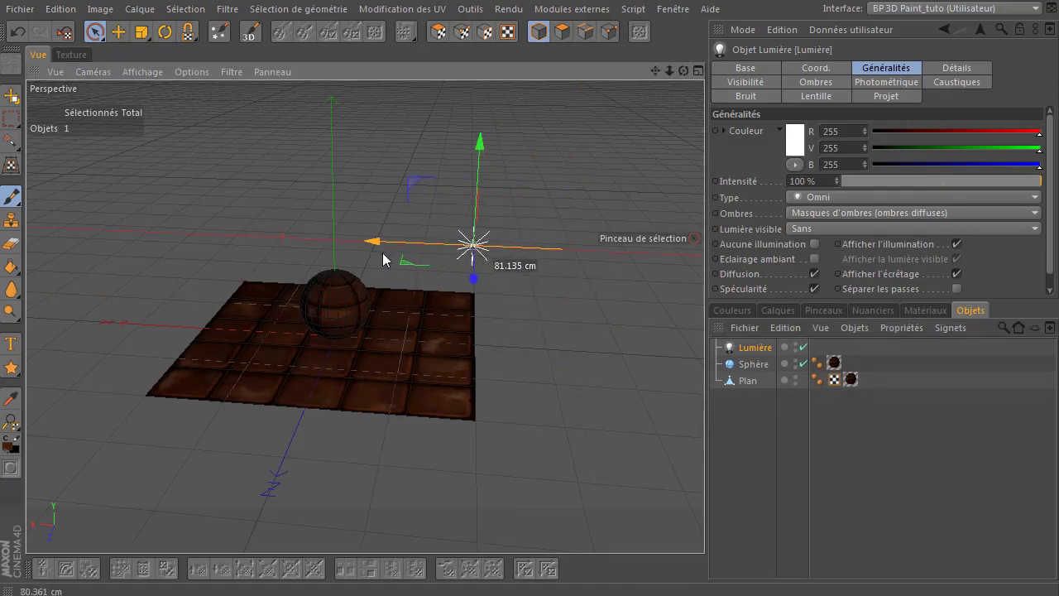
{"action": "scroll", "coordinate": [345, 355], "scroll_direction": "up", "scroll_amount": 1}
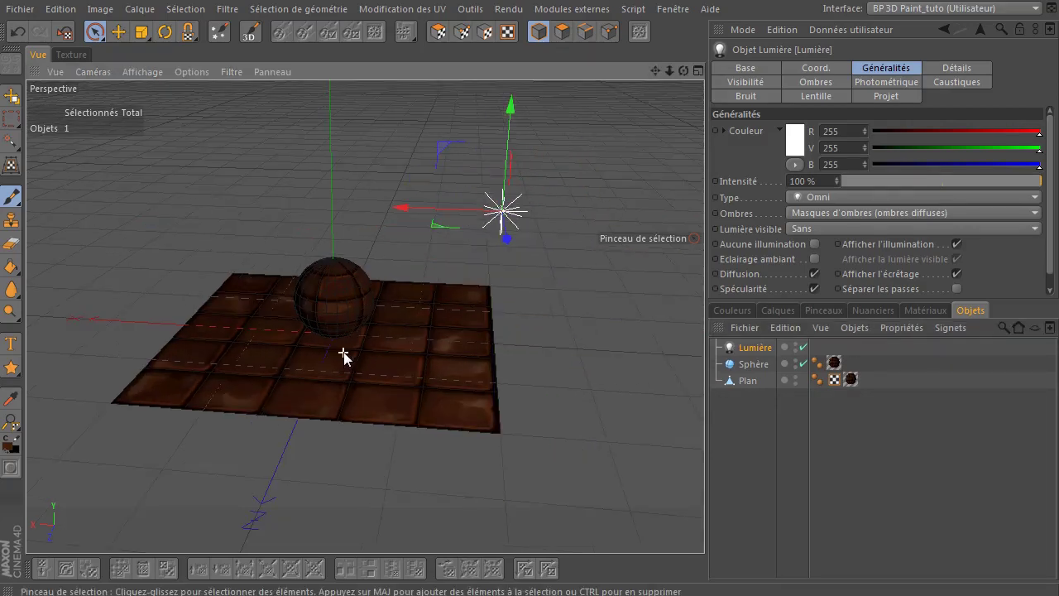
{"action": "scroll", "coordinate": [352, 353], "scroll_direction": "up", "scroll_amount": 3}
- Render a viewport preview of the lit chocolate sphere and tiles
{"action": "key", "text": "ctrl+r"}
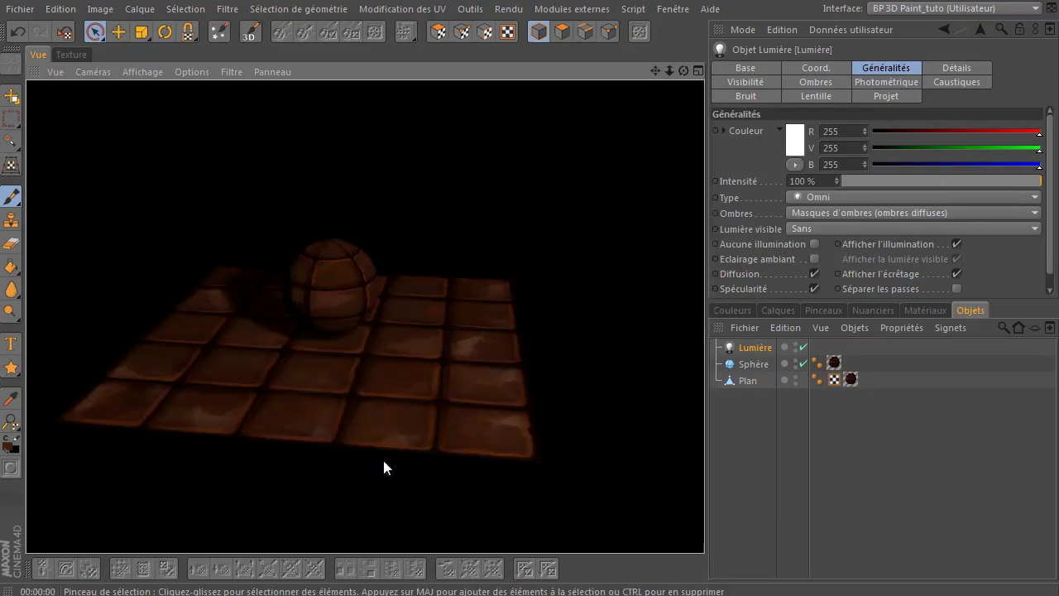
{"action": "mouse_move", "coordinate": [687, 68]}
{"action": "left_mouse_down"}
{"action": "mouse_move", "coordinate": [637, 78]}
{"action": "mouse_move", "coordinate": [636, 288]}
{"action": "left_mouse_up"}
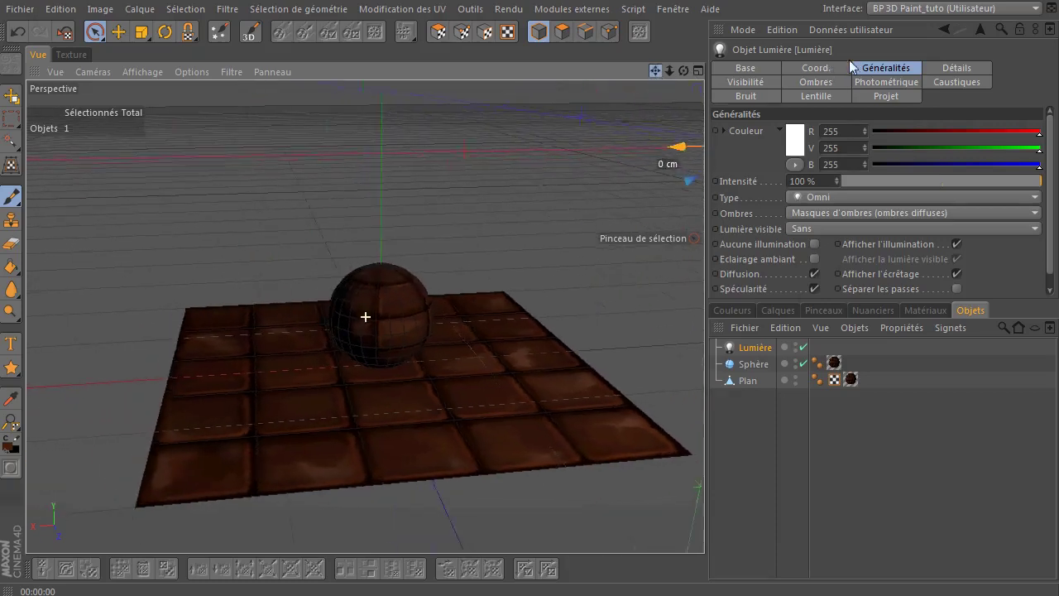
{"action": "key", "text": "ctrl+r"}
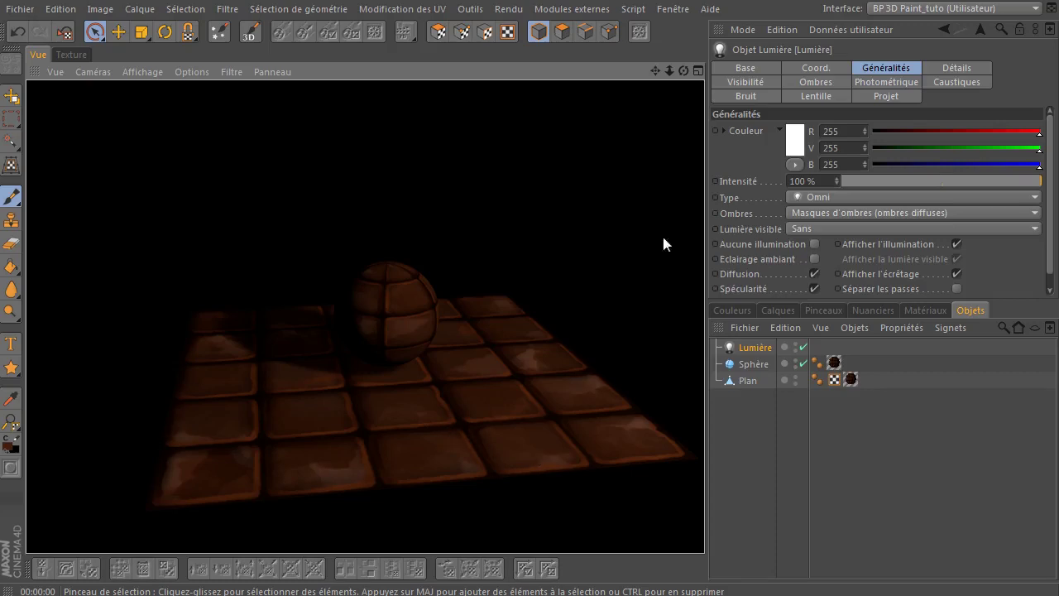
- Open Mat's colour texture Mat_Couleur.tif and expand its diffuse layer group in an enlarged layers list
{"action": "left_click", "coordinate": [71, 53]}
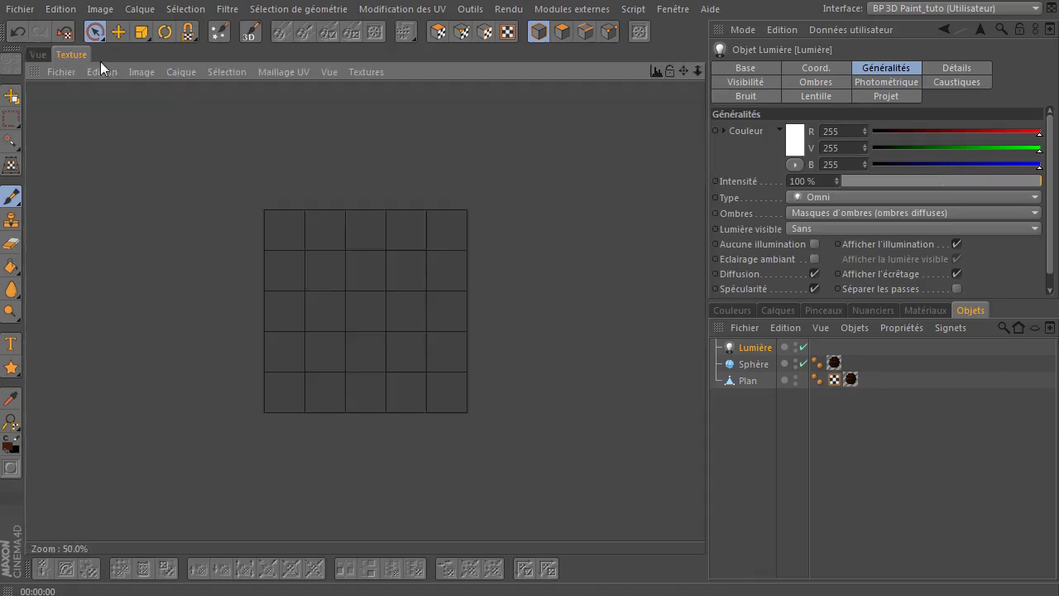
{"action": "left_click", "coordinate": [774, 315]}
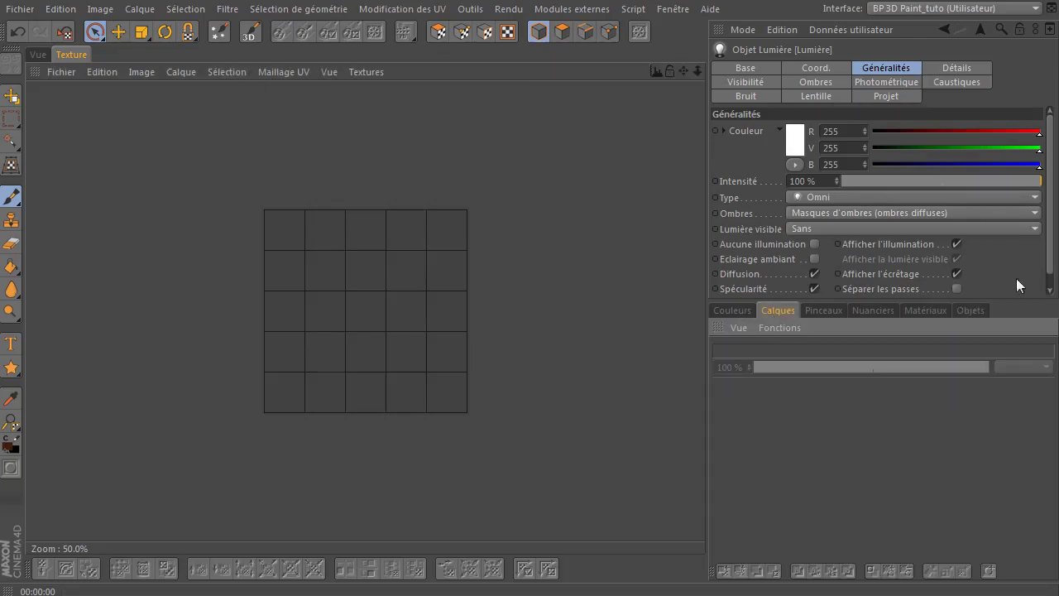
{"action": "left_click", "coordinate": [923, 310]}
{"action": "left_click", "coordinate": [812, 391]}
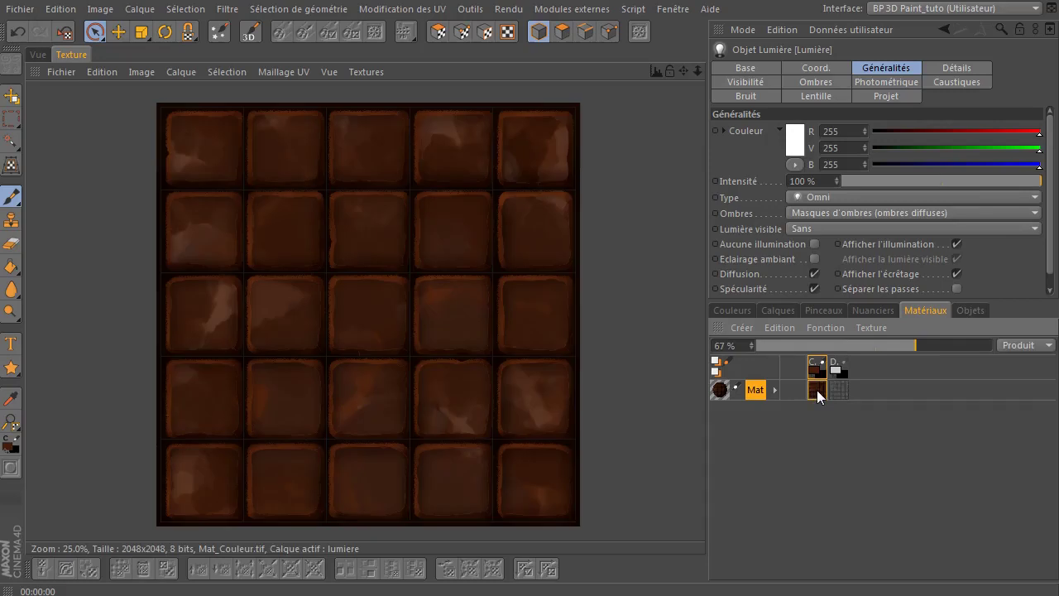
{"action": "left_click", "coordinate": [778, 310]}
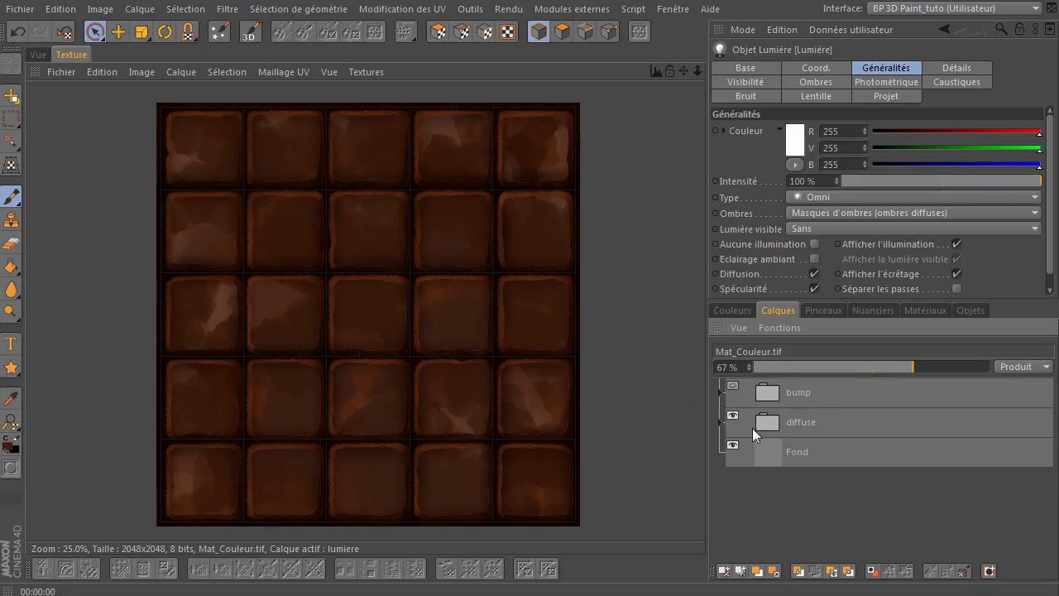
{"action": "left_click", "coordinate": [722, 426]}
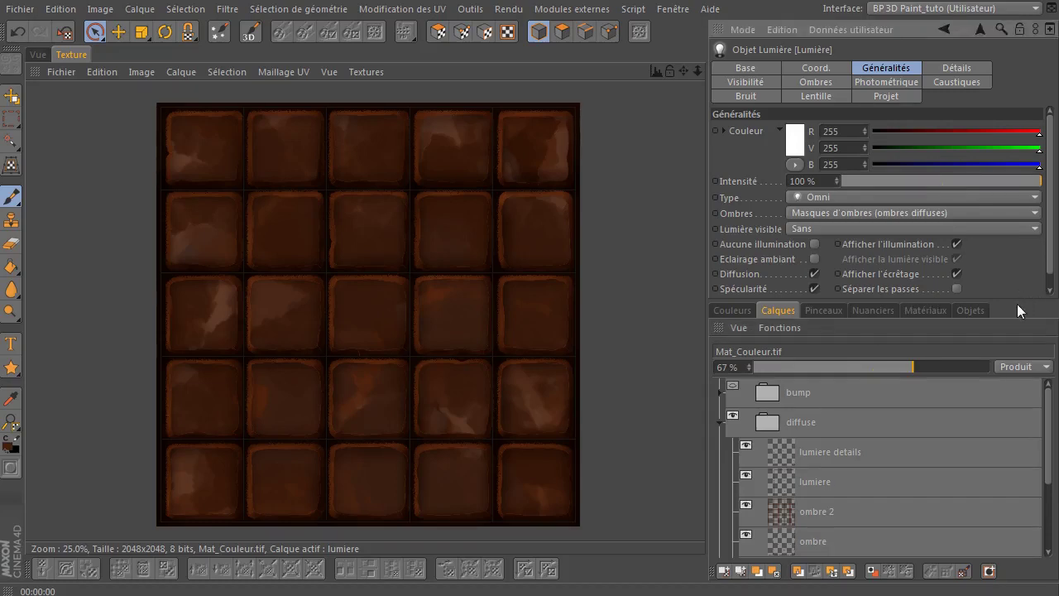
{"action": "left_click_drag", "start_coordinate": [1018, 300], "coordinate": [1017, 199]}
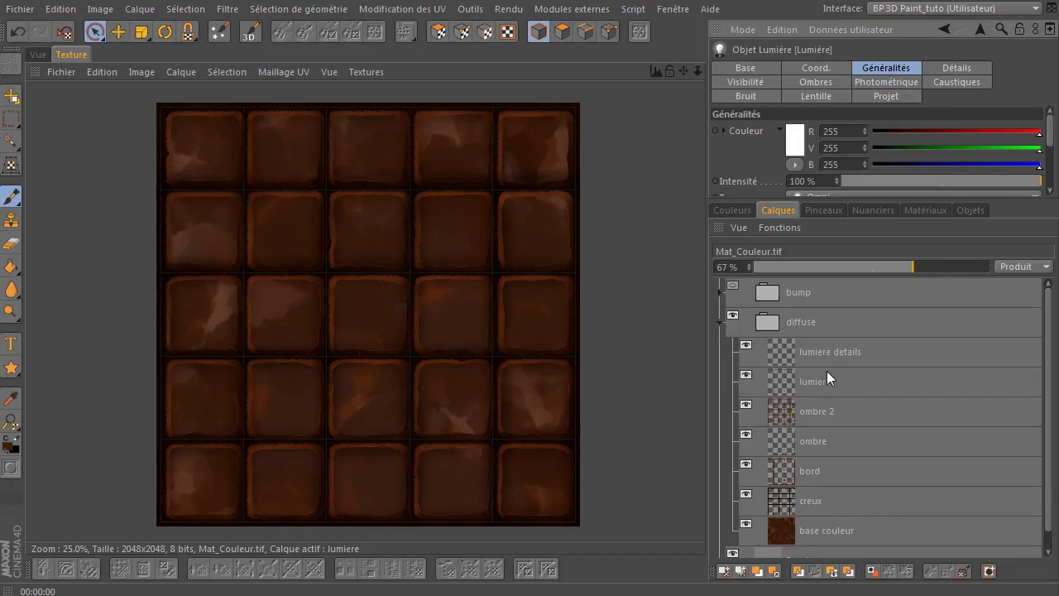
{"action": "left_click", "coordinate": [820, 384]}
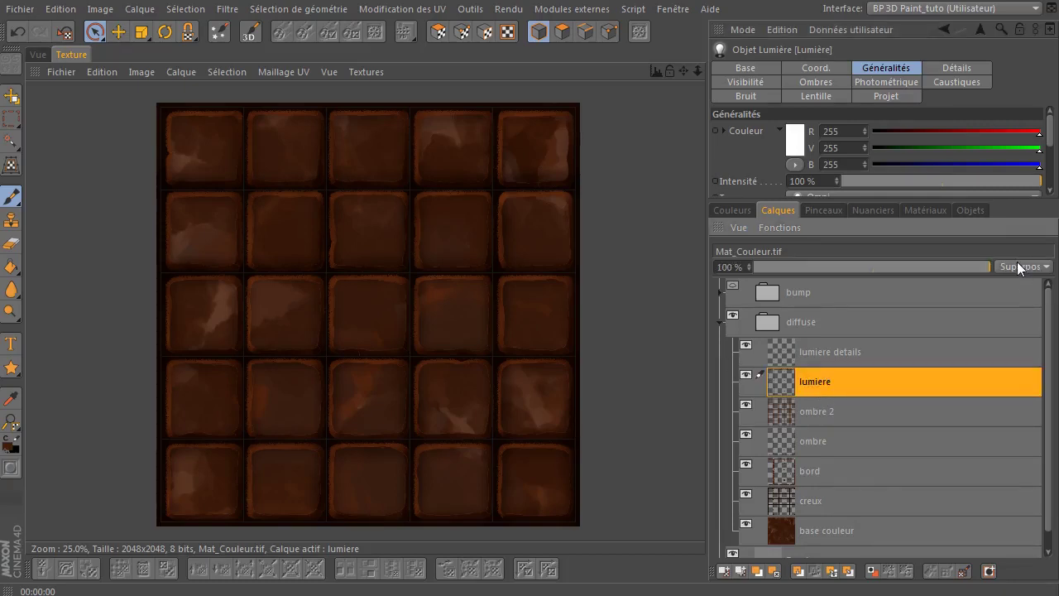
{"action": "left_click", "coordinate": [866, 411]}
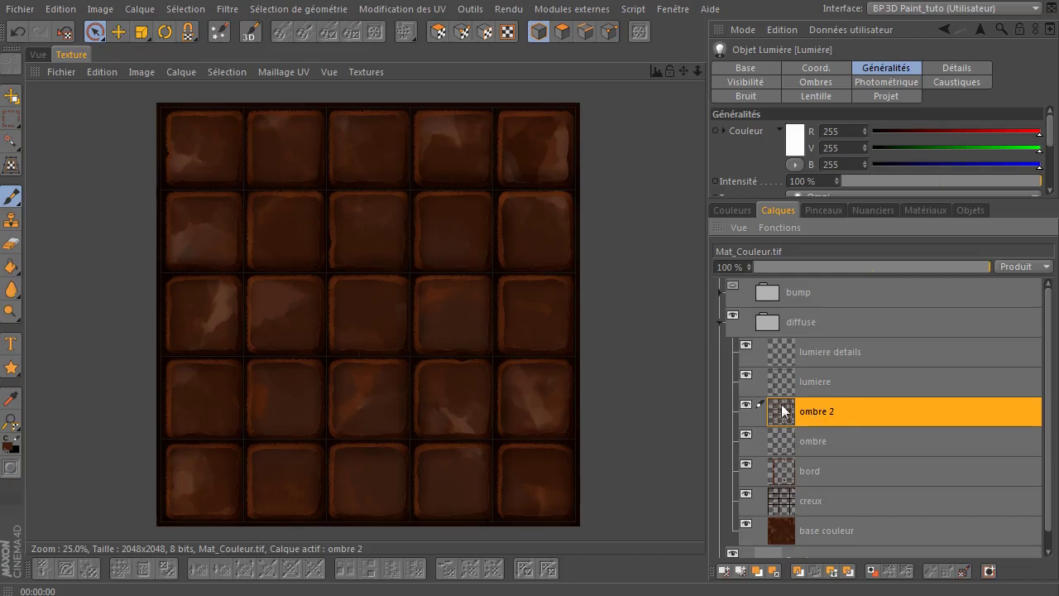
{"action": "left_click", "coordinate": [1036, 266]}
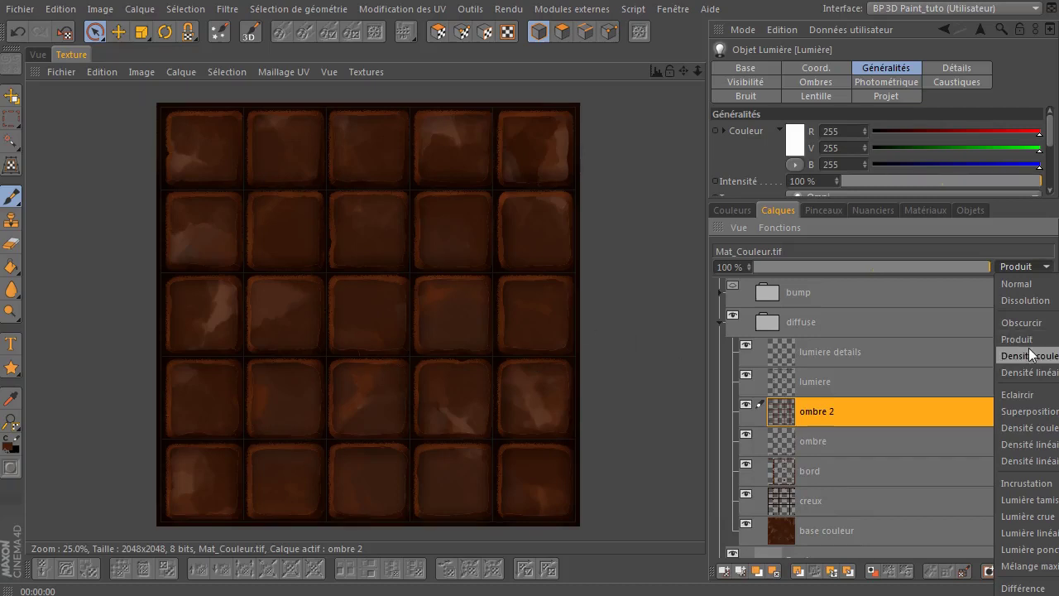
{"action": "left_click", "coordinate": [1017, 359]}
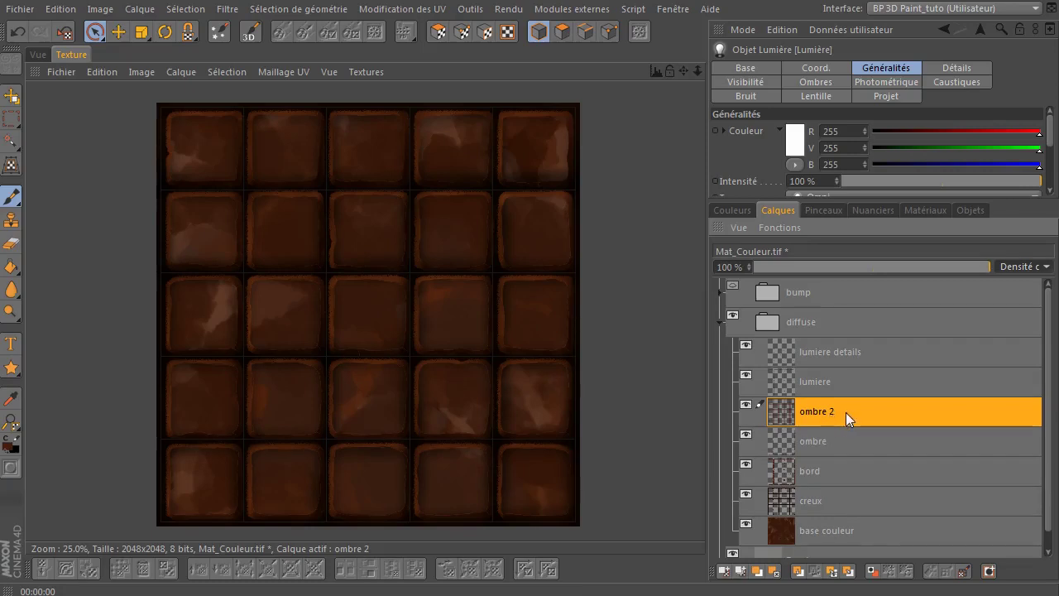
{"action": "left_click", "coordinate": [1009, 265]}
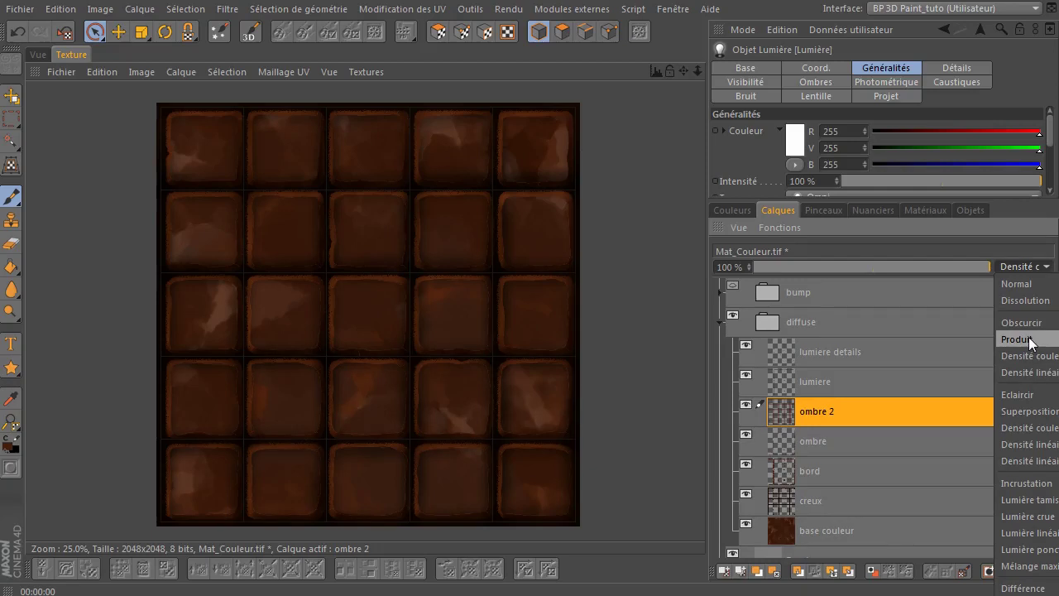
{"action": "left_click", "coordinate": [1024, 324]}
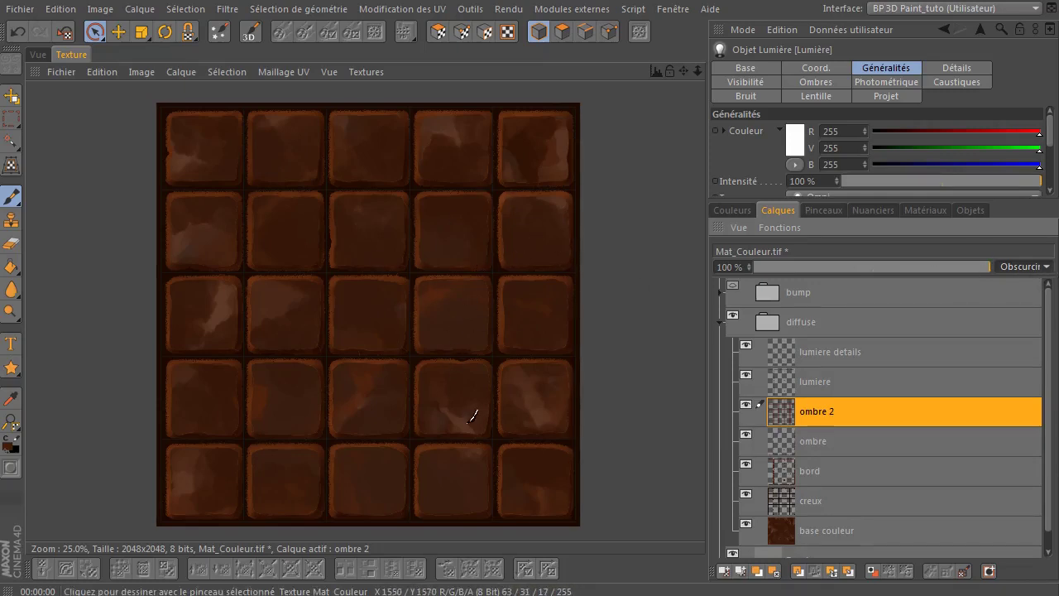
{"action": "left_click", "coordinate": [1022, 266]}
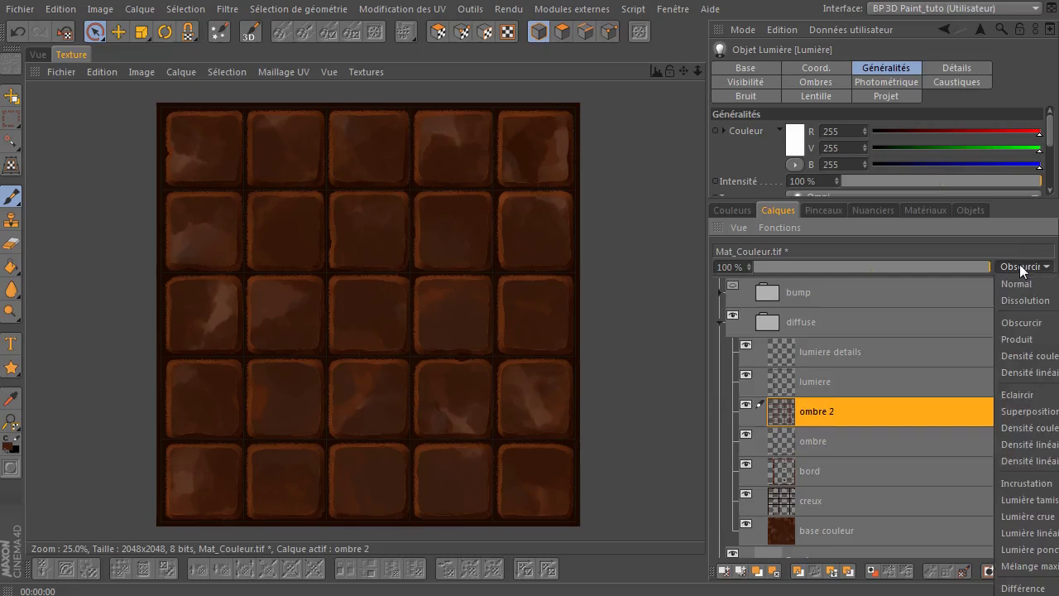
{"action": "left_click", "coordinate": [1016, 339]}
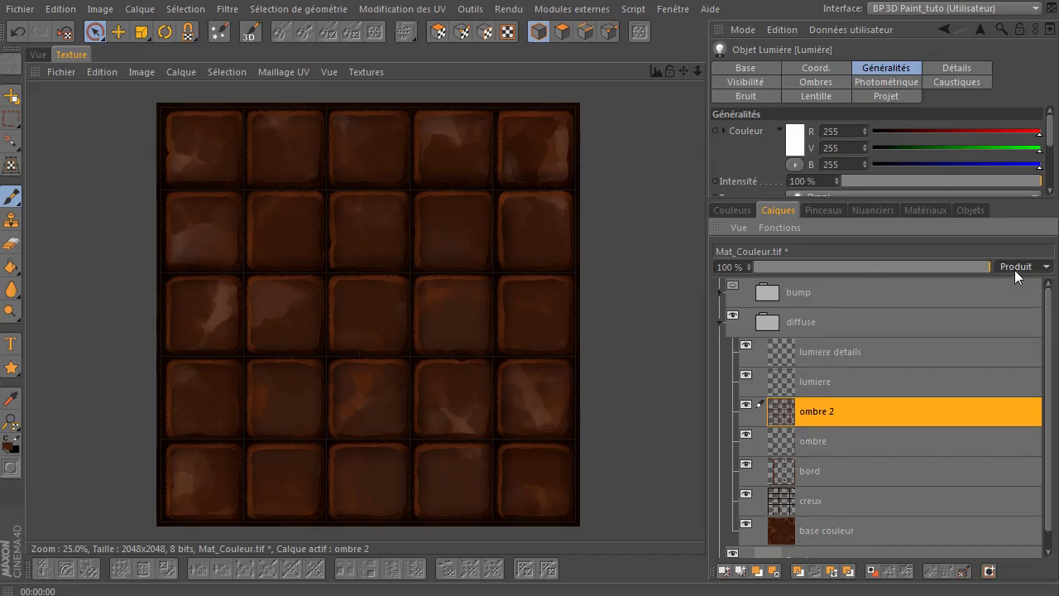
{"action": "left_click", "coordinate": [867, 384]}
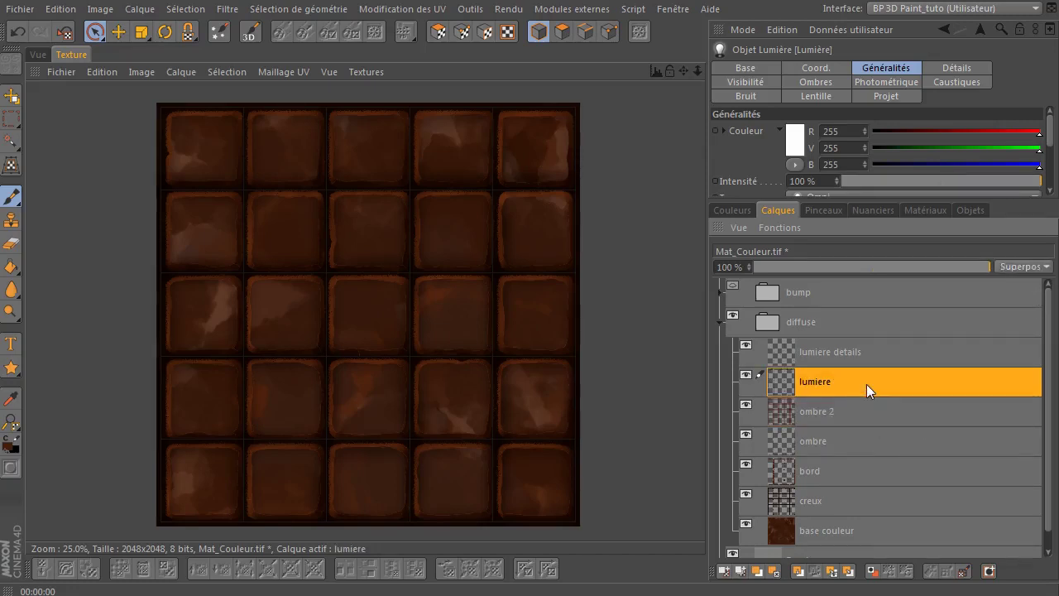
{"action": "left_click", "coordinate": [1029, 268]}
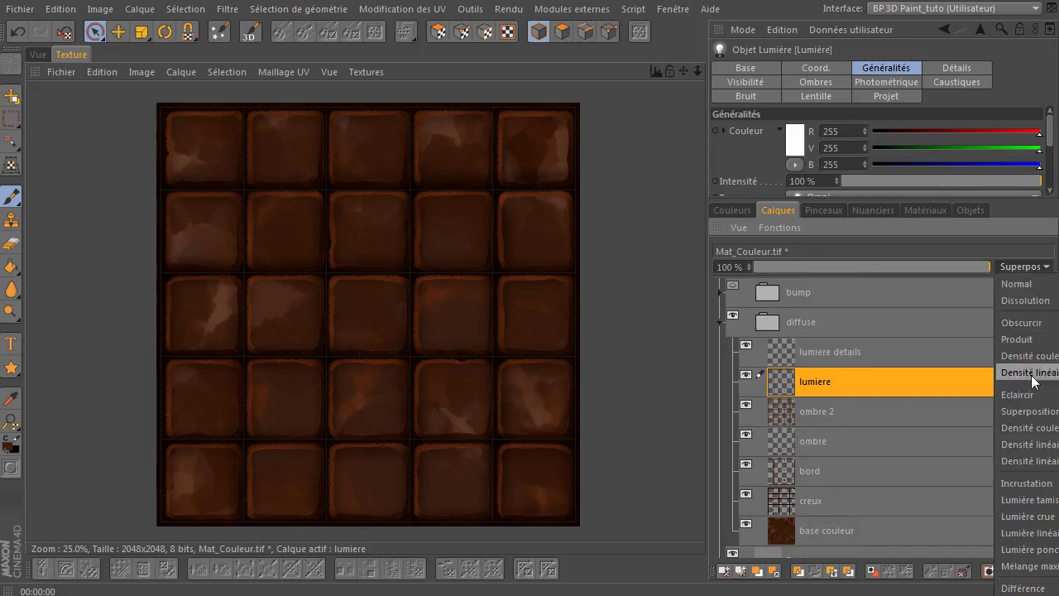
{"action": "left_click", "coordinate": [1026, 428]}
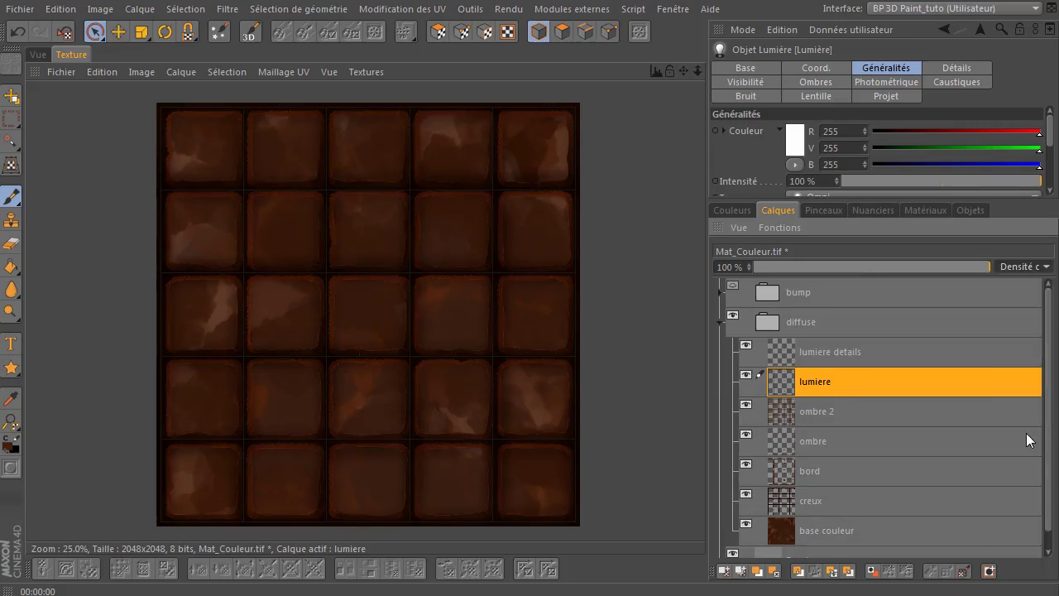
{"action": "left_click", "coordinate": [1033, 273]}
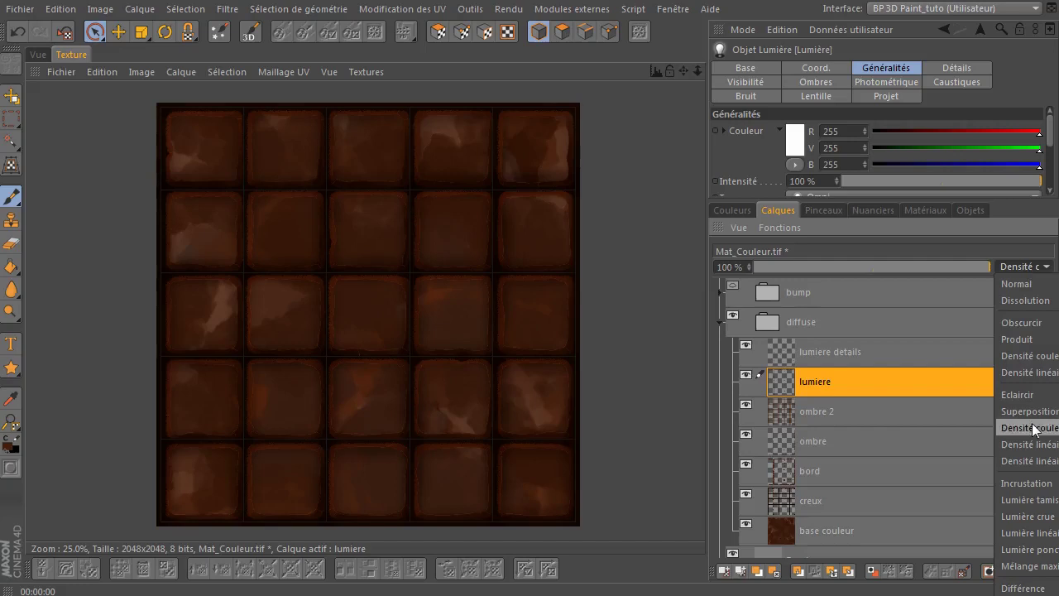
{"action": "left_click", "coordinate": [1044, 394]}
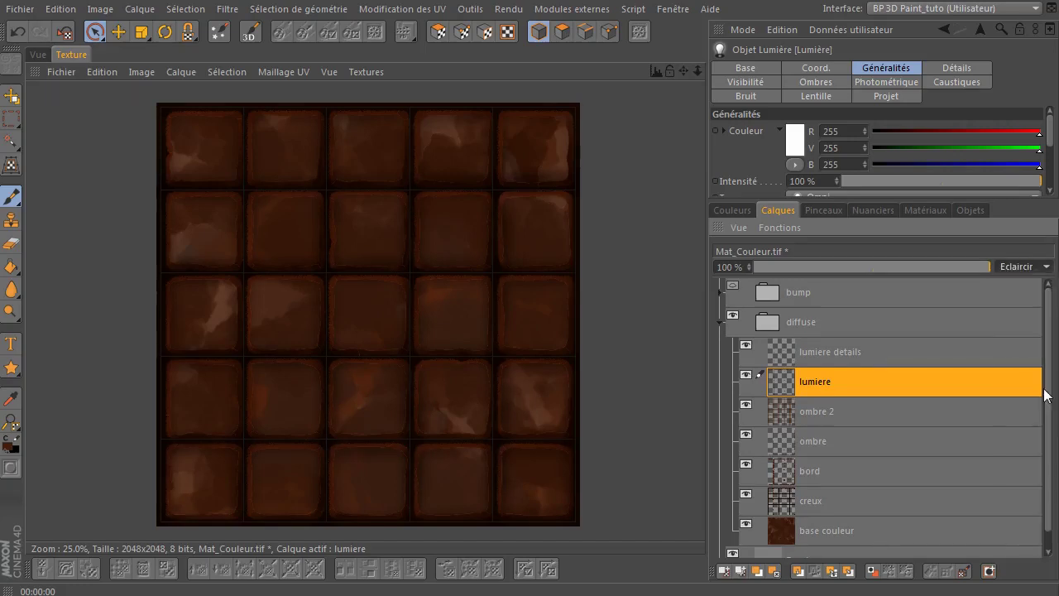
{"action": "left_click", "coordinate": [1024, 269]}
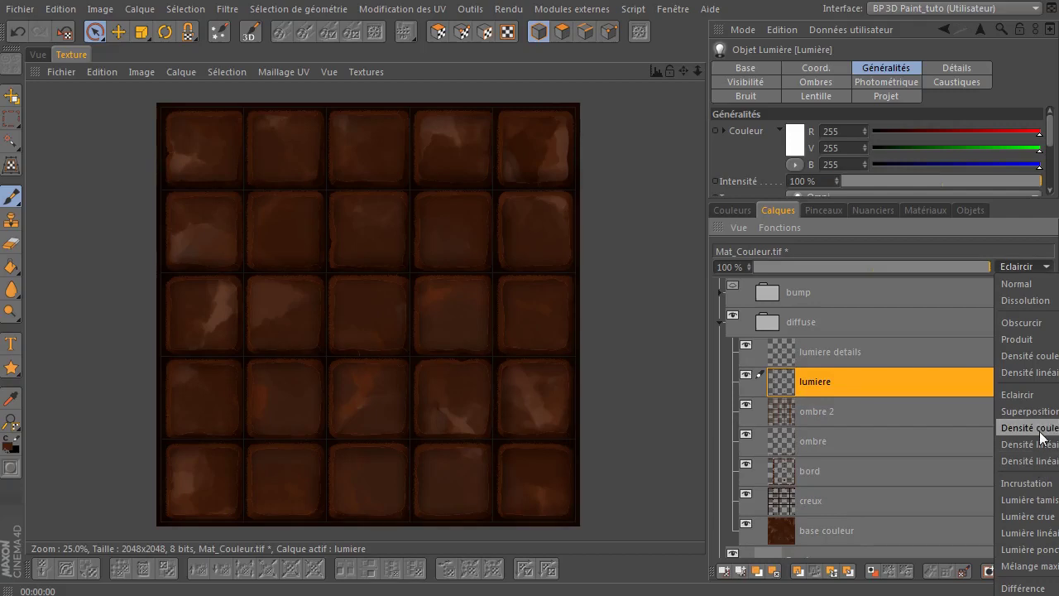
{"action": "left_click", "coordinate": [1042, 436]}
{"action": "left_click", "coordinate": [1046, 270]}
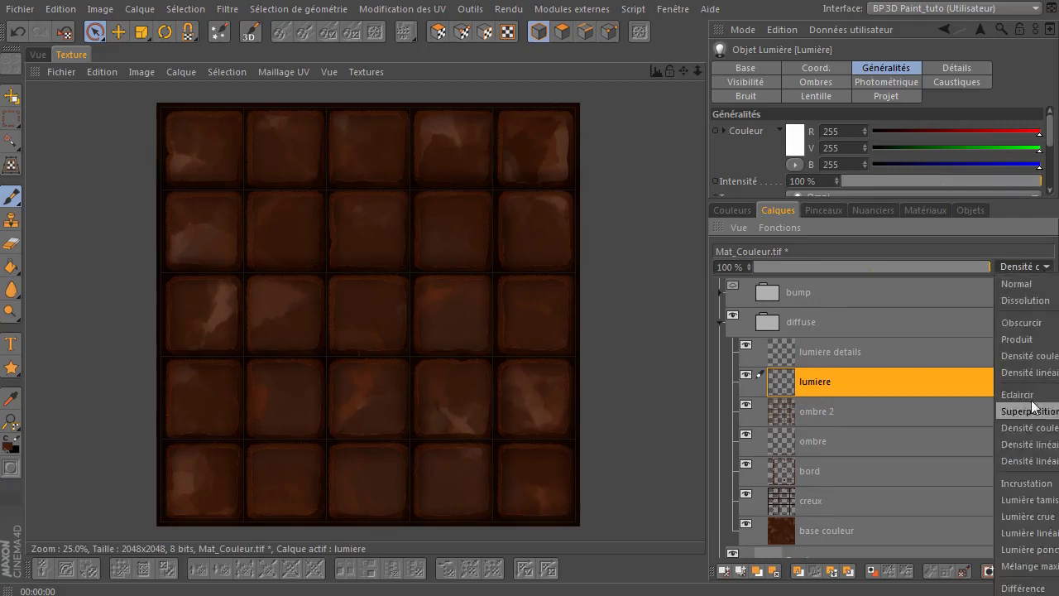
{"action": "left_click", "coordinate": [1026, 462]}
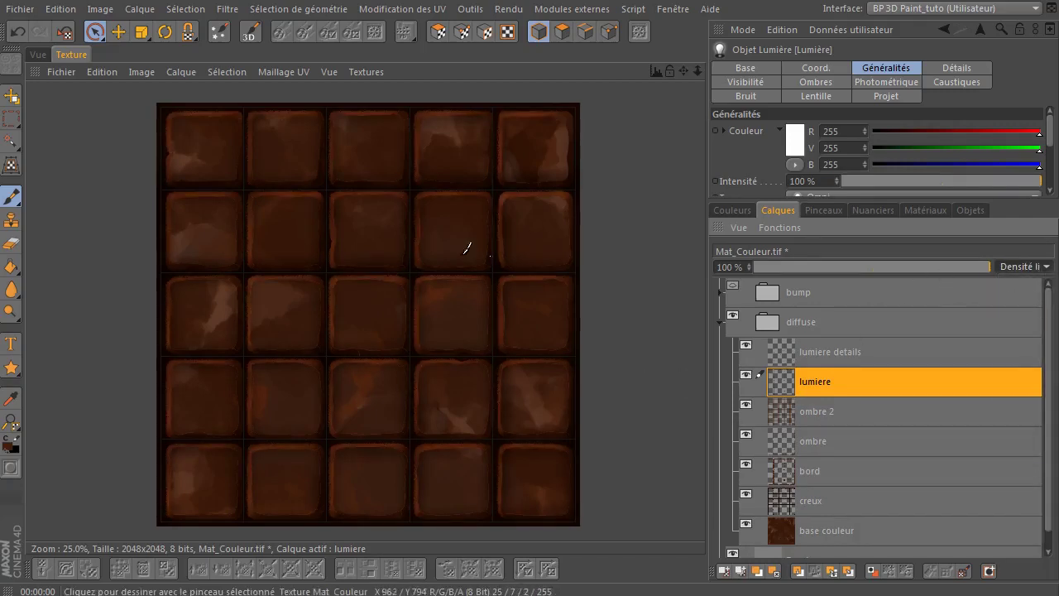
{"action": "left_click", "coordinate": [1021, 266]}
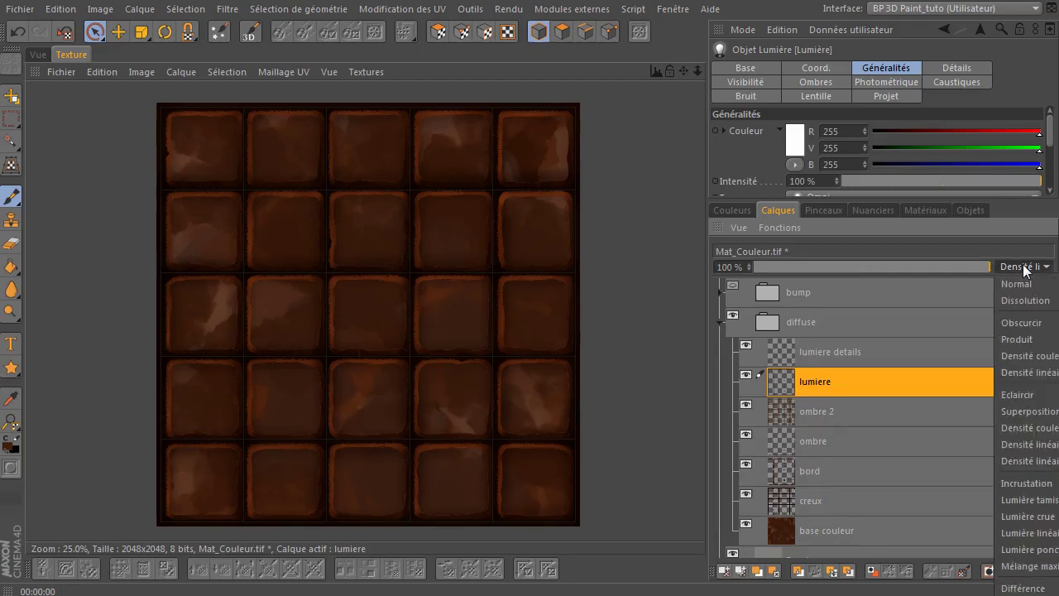
{"action": "left_click", "coordinate": [1027, 417]}
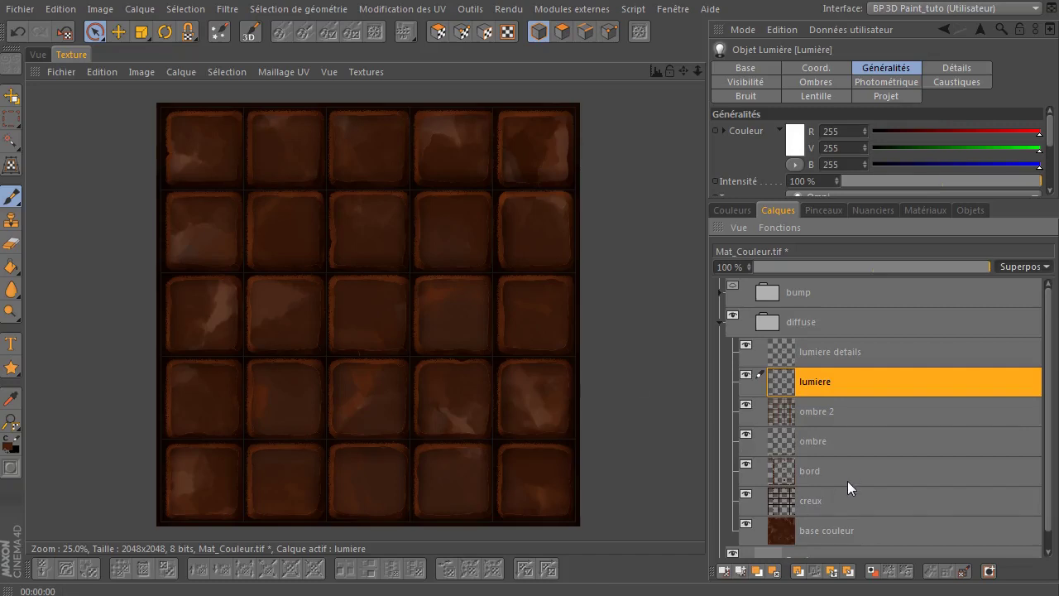
{"action": "left_click", "coordinate": [821, 528]}
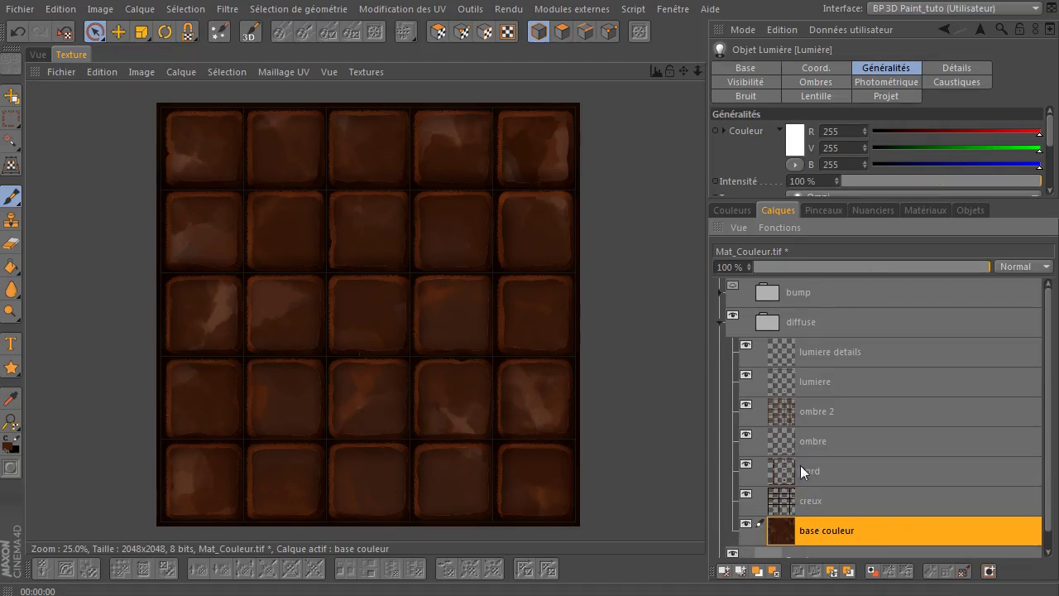
{"action": "left_click", "coordinate": [724, 212]}
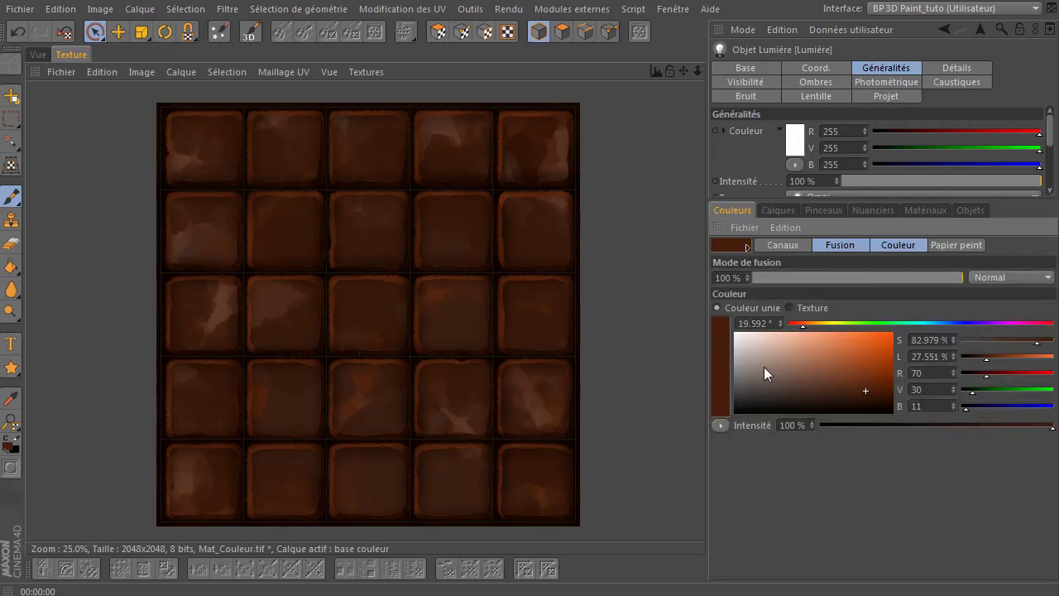
{"action": "left_click", "coordinate": [773, 209]}
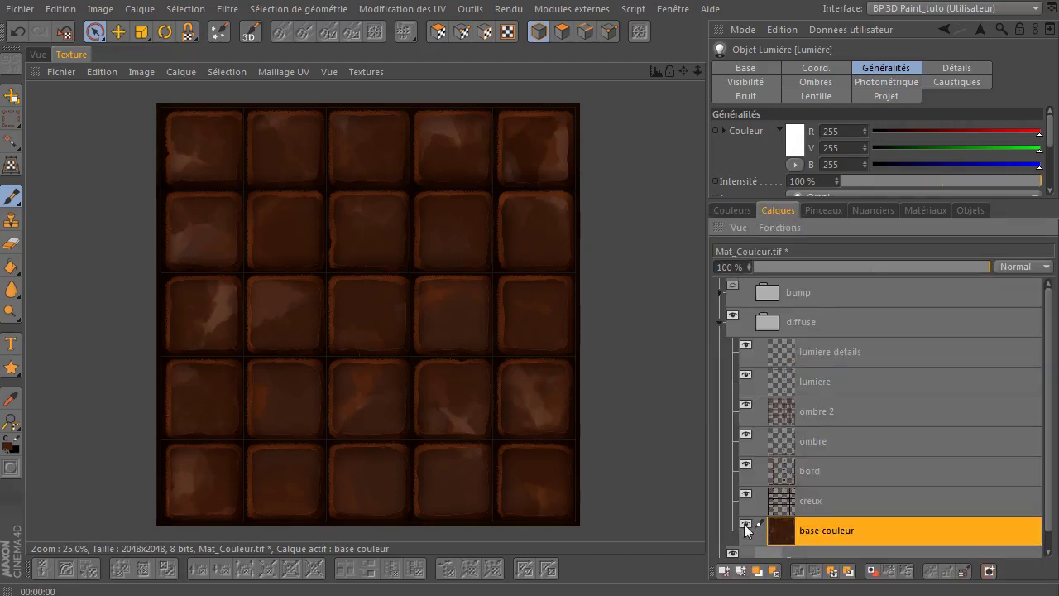
{"action": "left_click", "coordinate": [745, 524]}
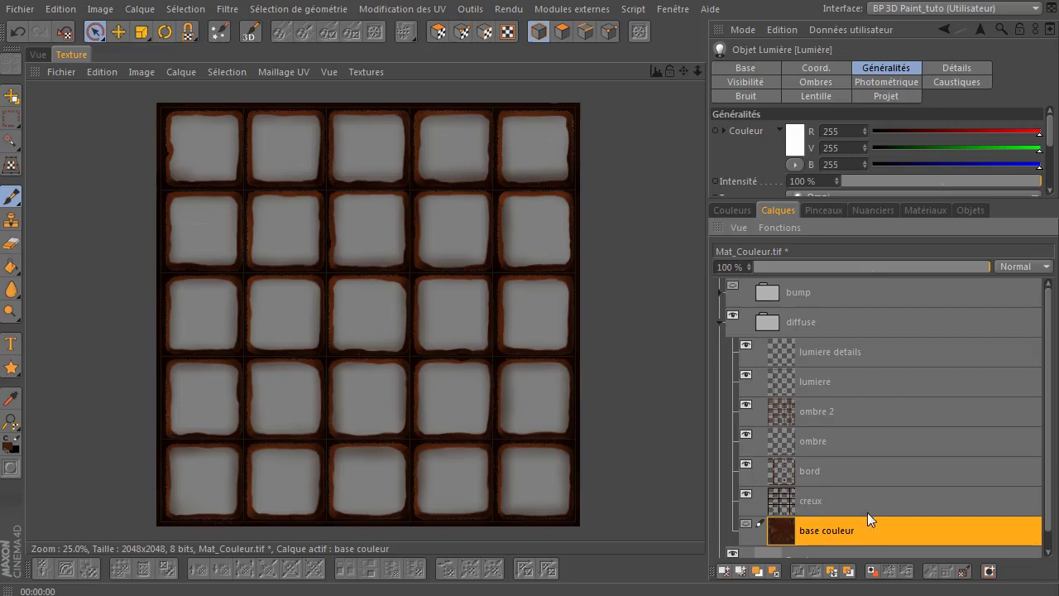
{"action": "left_click", "coordinate": [745, 524]}
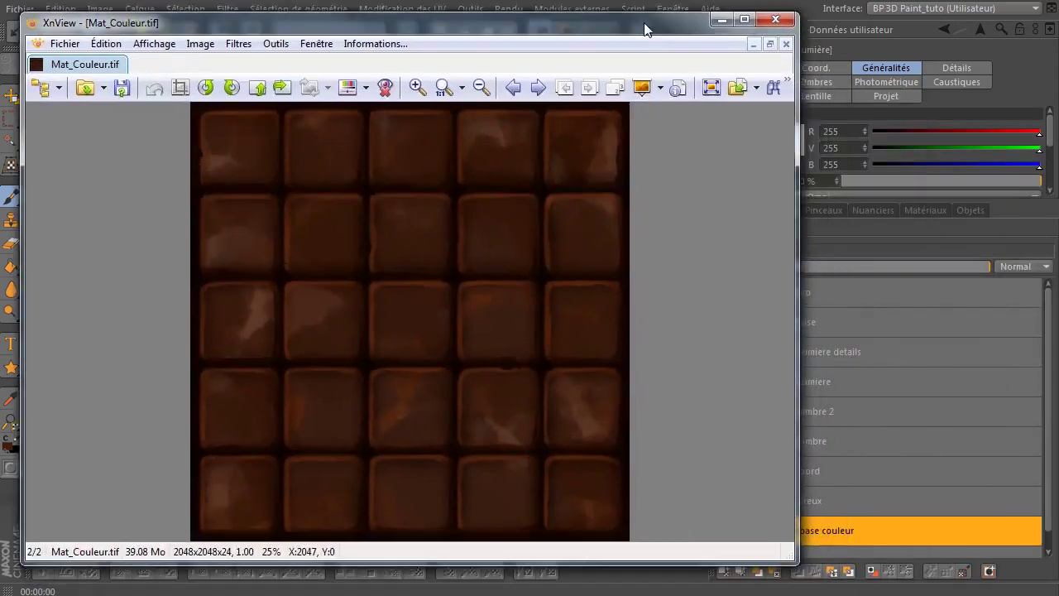
- Shrink the XnView window and close the Mat_Couleur.tif and Mat_bump.tif previews
{"action": "mouse_move", "coordinate": [791, 561]}
{"action": "left_mouse_down"}
{"action": "mouse_move", "coordinate": [610, 518]}
{"action": "mouse_move", "coordinate": [562, 532]}
{"action": "left_mouse_up"}
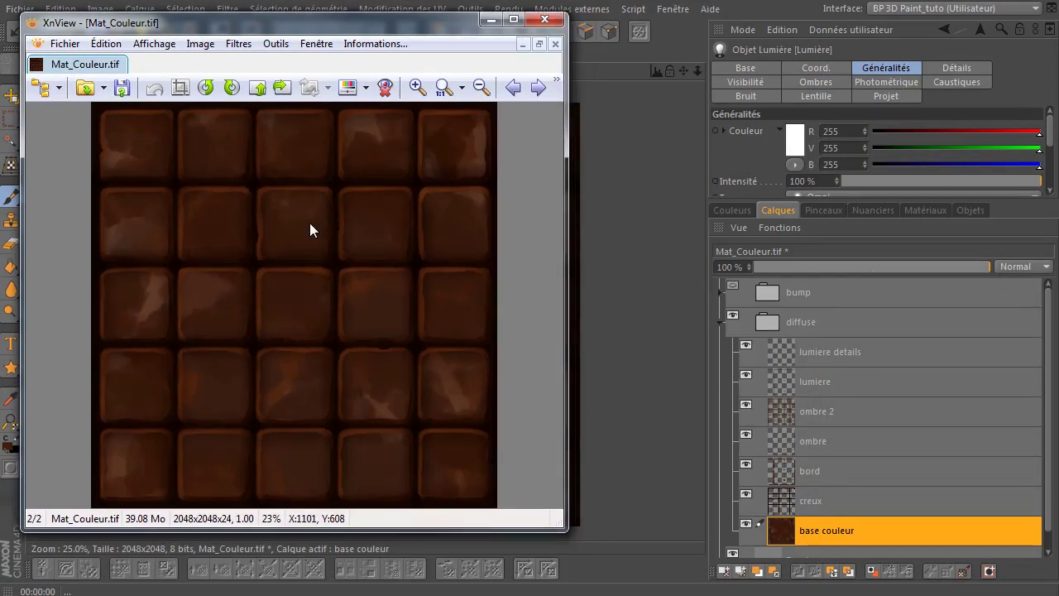
{"action": "left_click", "coordinate": [544, 19]}
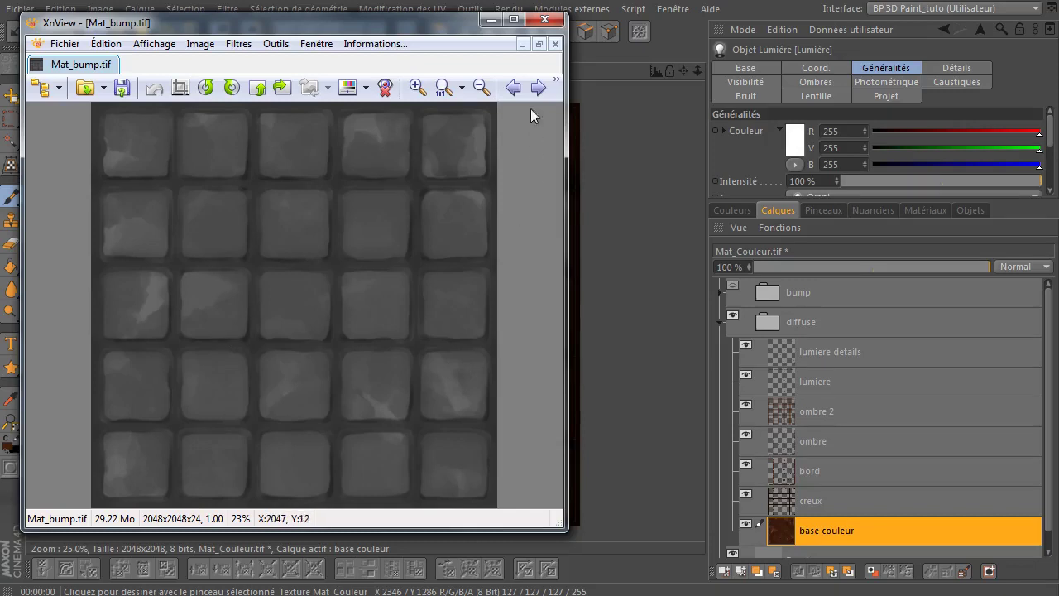
{"action": "left_click", "coordinate": [545, 23]}
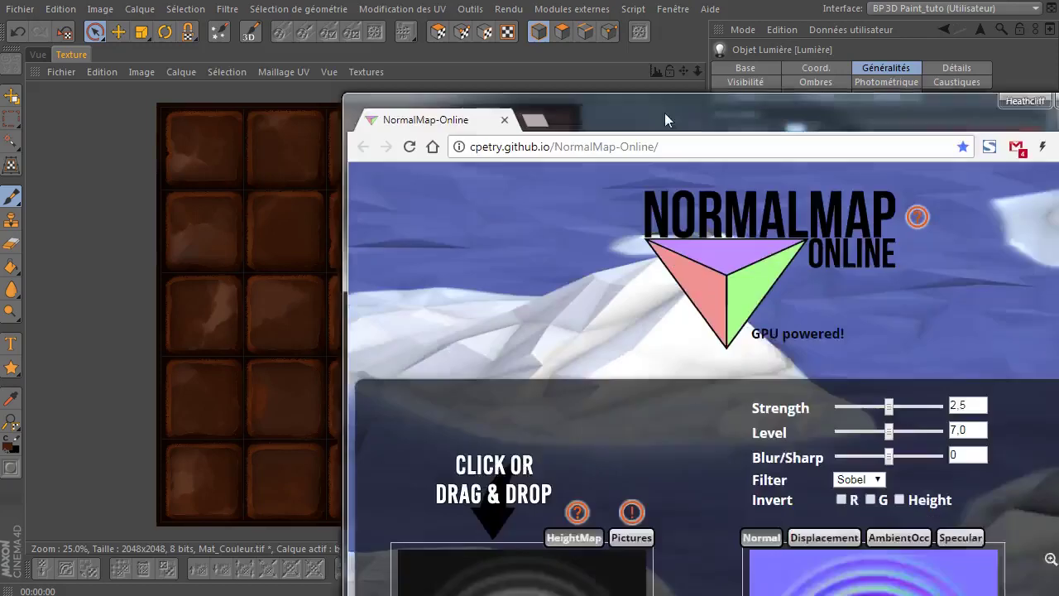
- Move and maximize the NormalMap-Online browser window, then scroll down to the previews
{"action": "left_click_drag", "start_coordinate": [664, 113], "coordinate": [325, 35]}
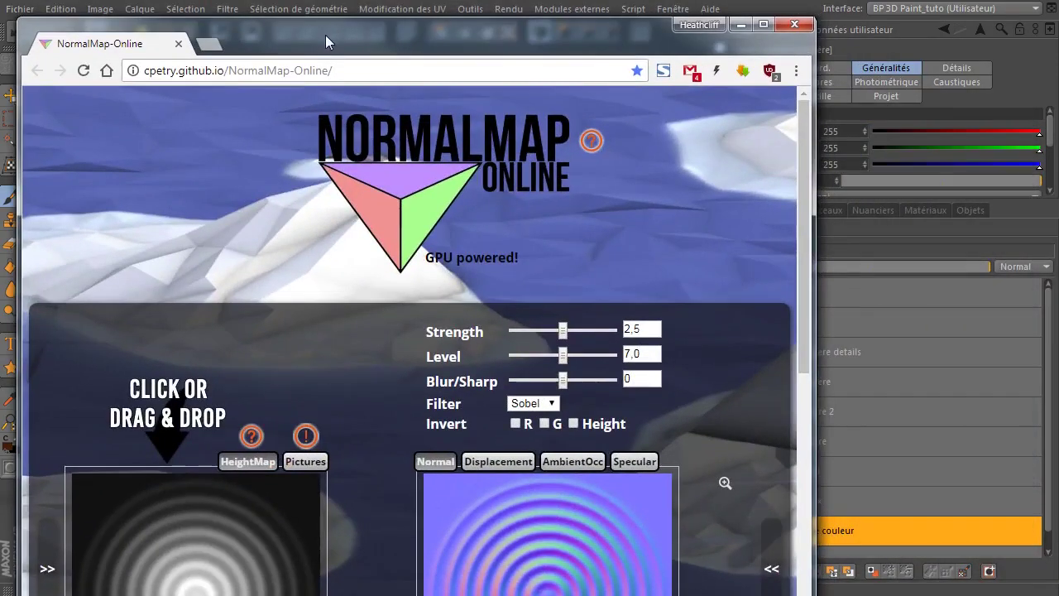
{"action": "left_click", "coordinate": [763, 24]}
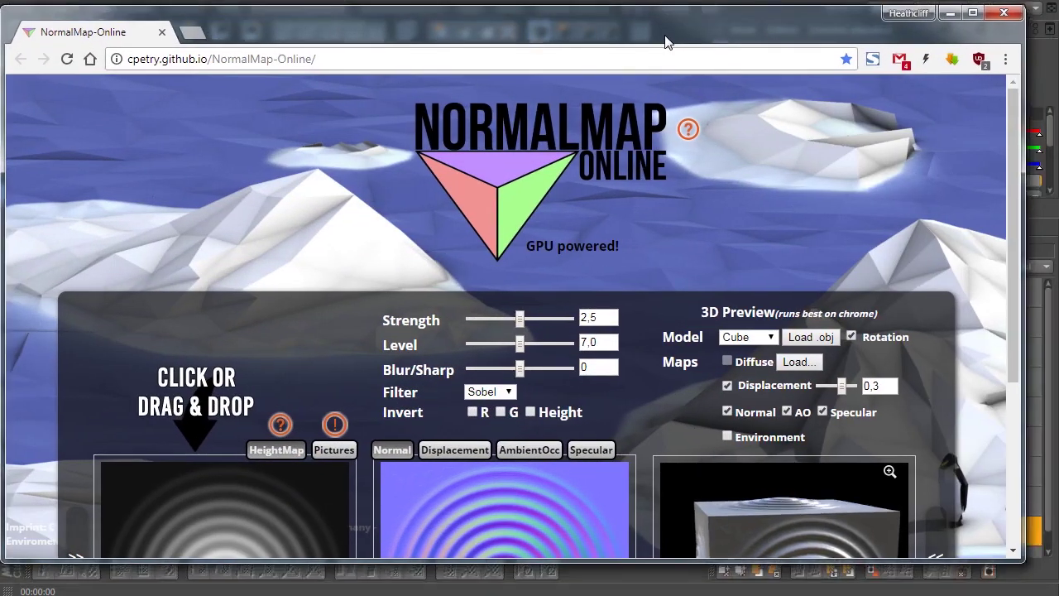
{"action": "scroll", "coordinate": [201, 522], "scroll_direction": "down", "scroll_amount": 3}
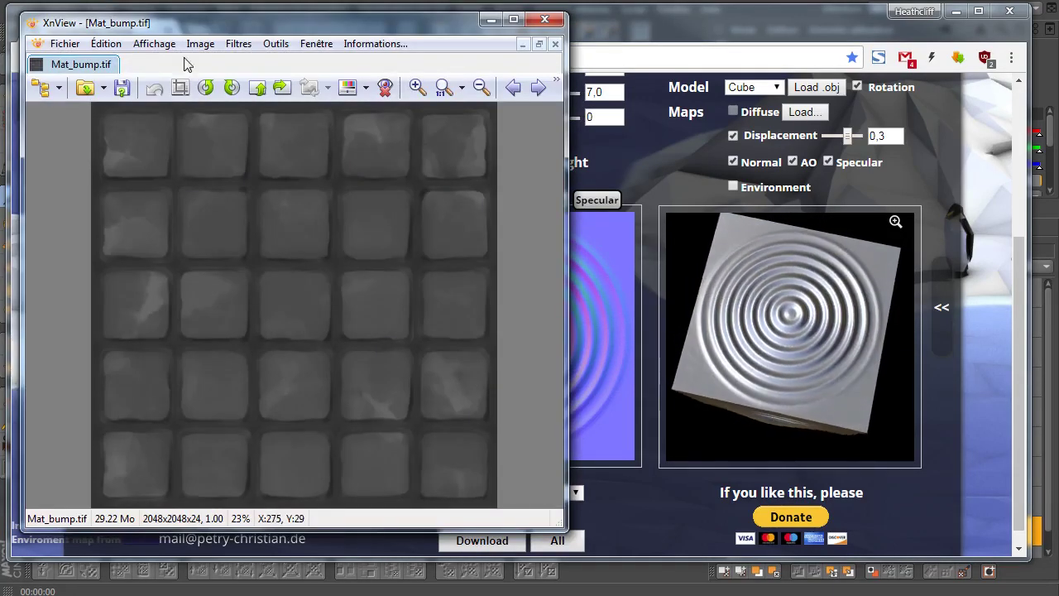
- Resize the bump texture to 512 × 512, save it as Mat_bump2.png, and close XnView
{"action": "left_click", "coordinate": [200, 44]}
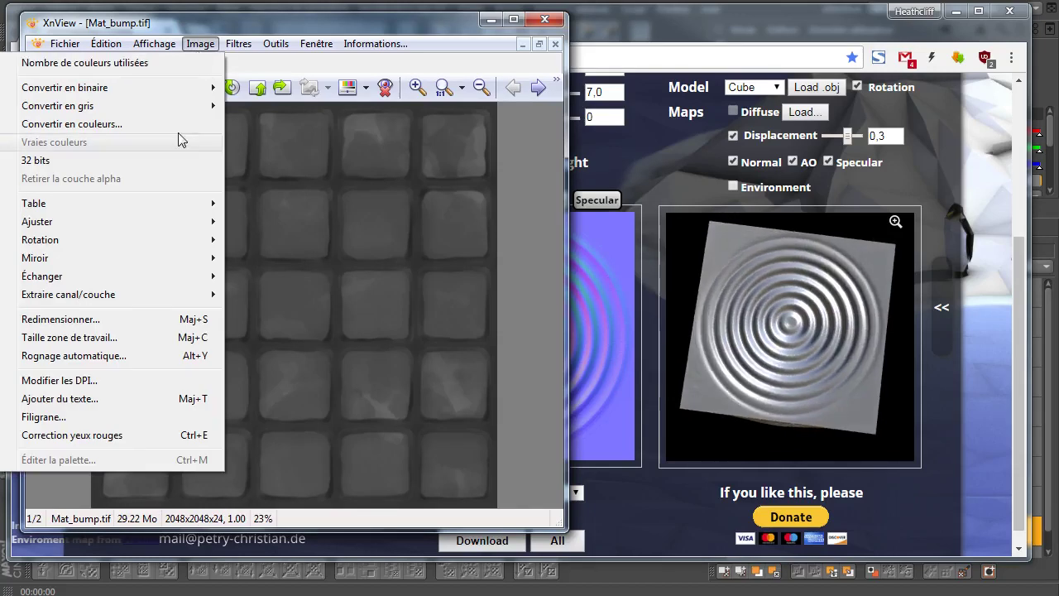
{"action": "left_click", "coordinate": [135, 320]}
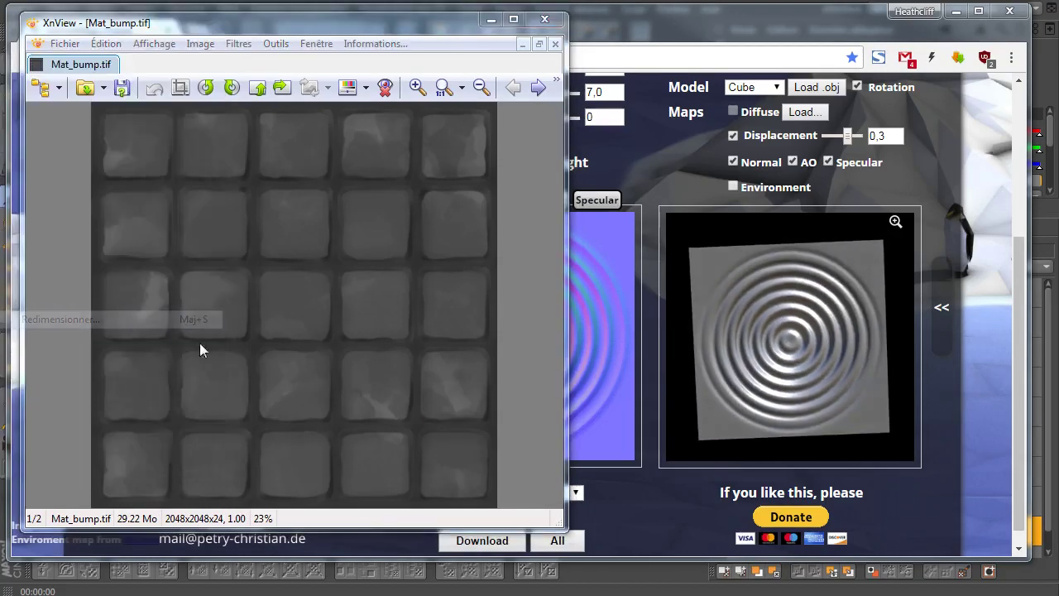
{"action": "double_click", "coordinate": [267, 197]}
{"action": "type", "text": "512"}
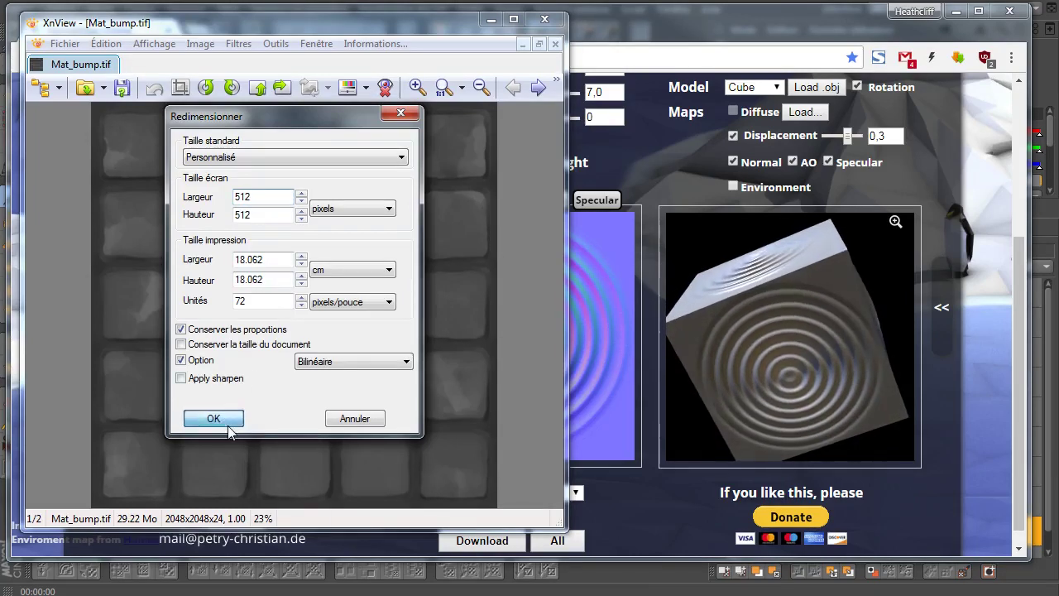
{"action": "left_click", "coordinate": [213, 418]}
{"action": "left_click", "coordinate": [122, 87]}
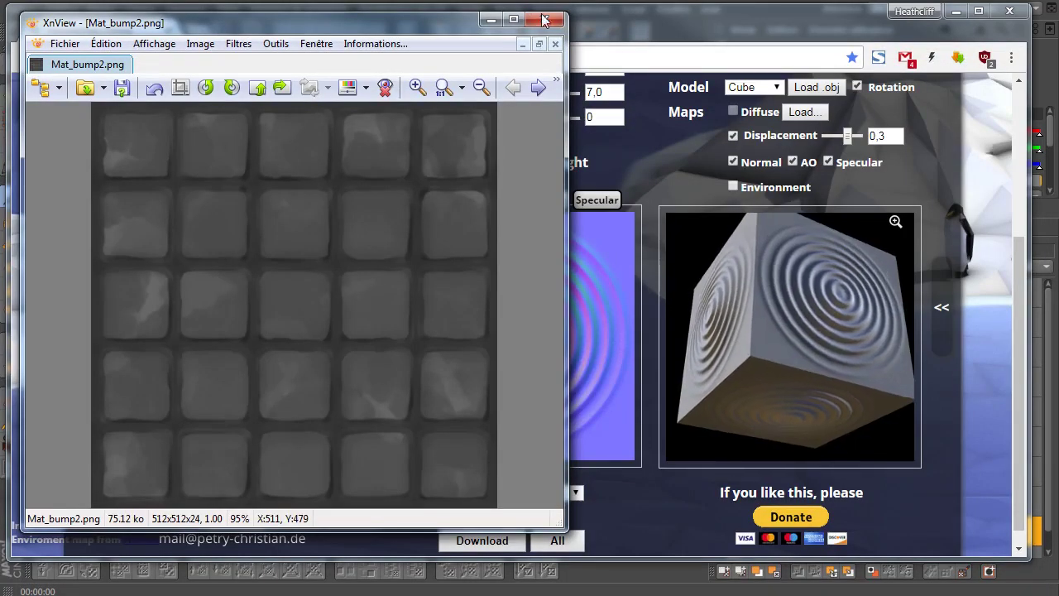
{"action": "left_click", "coordinate": [545, 21]}
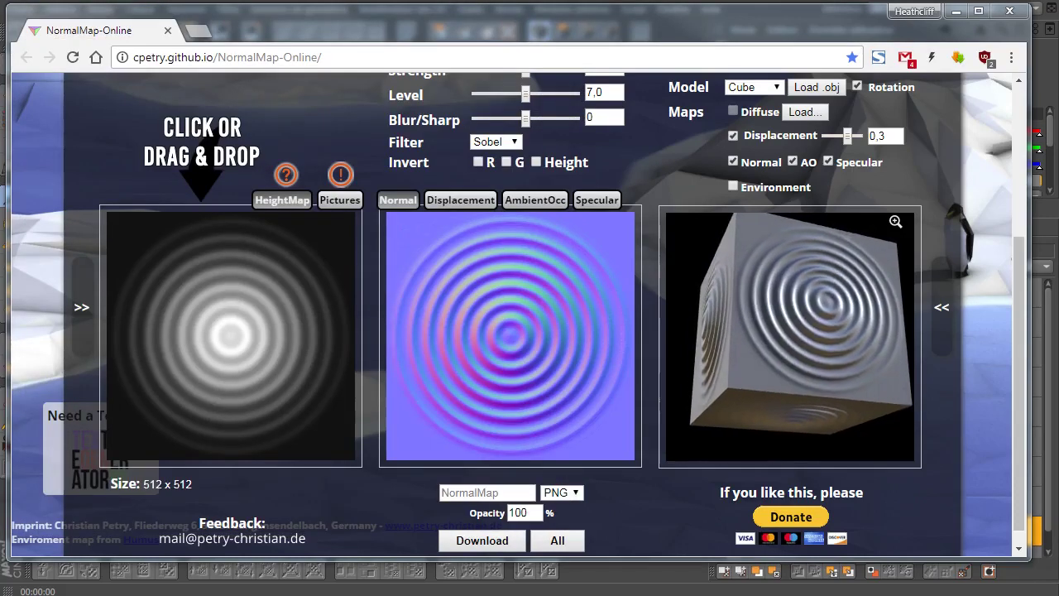
- Load Mat_bump2.png as the heightmap and check the Displacement, AmbientOcc, Specular and Normal maps
{"action": "left_click_drag", "start_coordinate": [8, 331], "coordinate": [217, 312]}
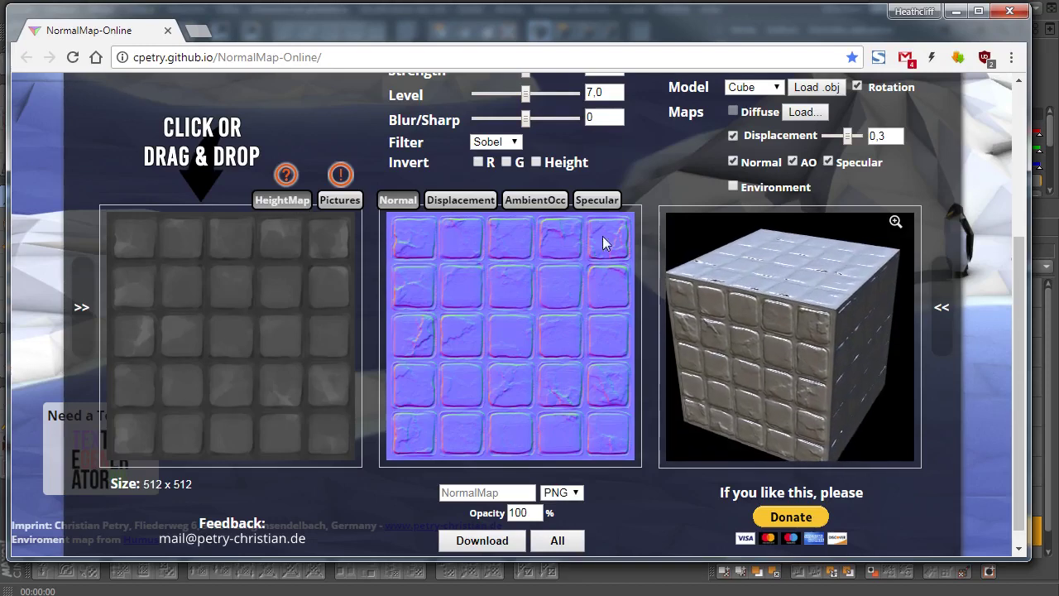
{"action": "left_click", "coordinate": [461, 200]}
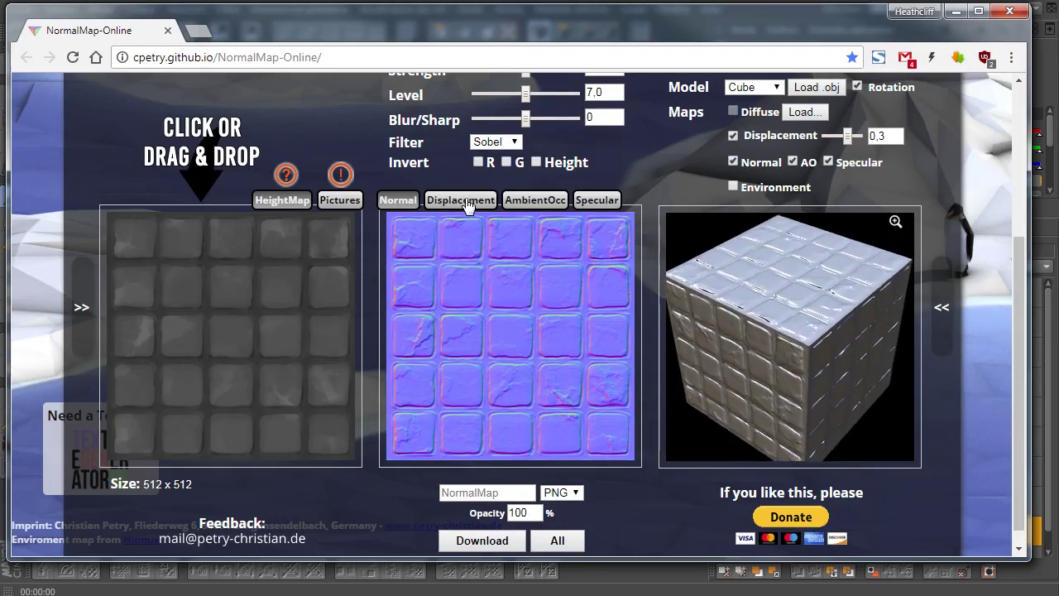
{"action": "left_click", "coordinate": [544, 206]}
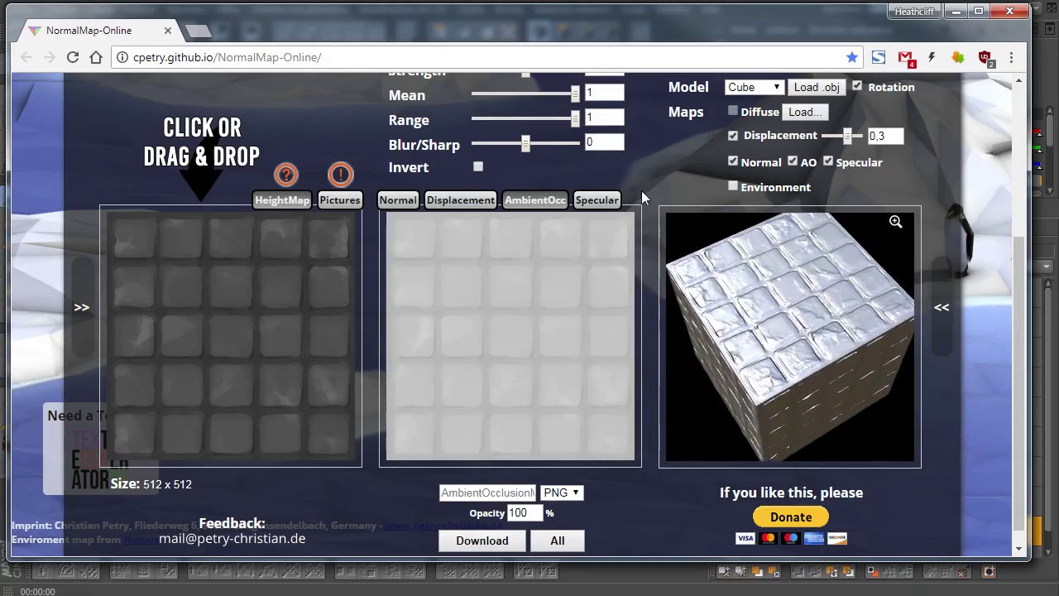
{"action": "left_click", "coordinate": [597, 200]}
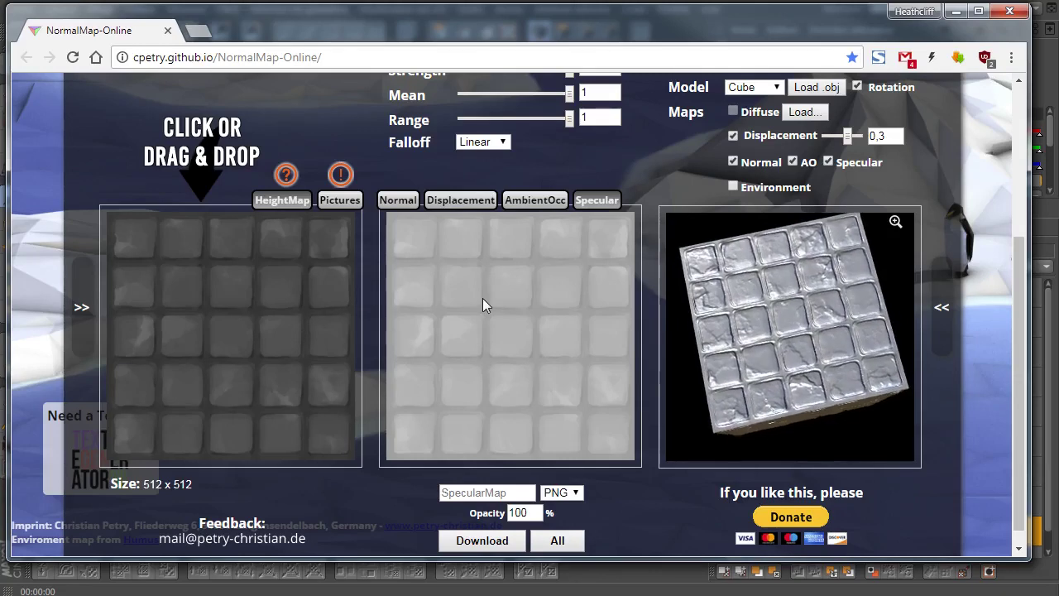
{"action": "left_click", "coordinate": [402, 200]}
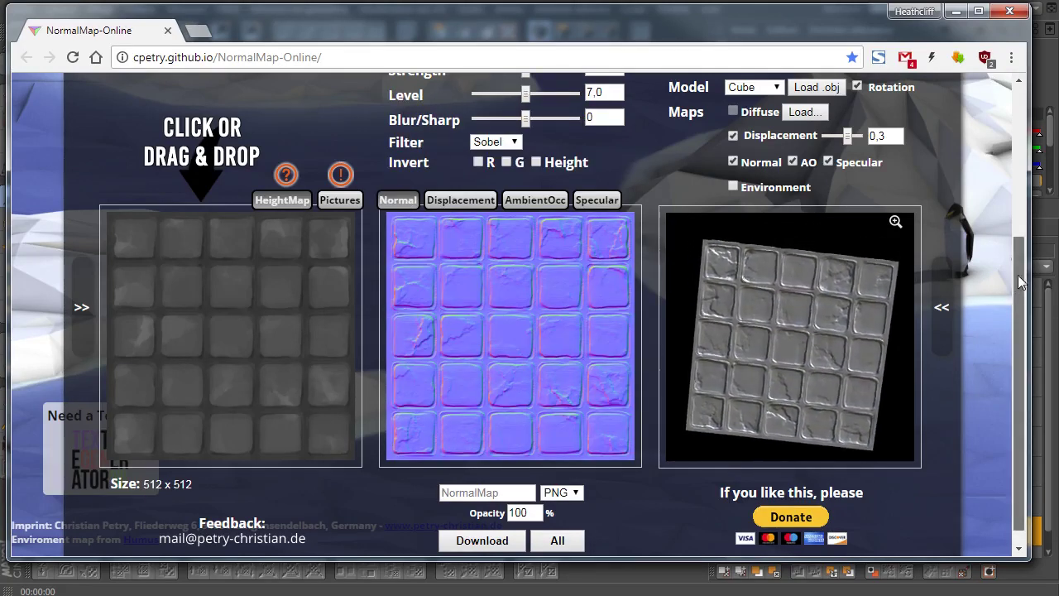
{"action": "scroll", "coordinate": [602, 335], "scroll_direction": "up", "scroll_amount": 2}
{"action": "scroll", "coordinate": [662, 347], "scroll_direction": "down", "scroll_amount": 1}
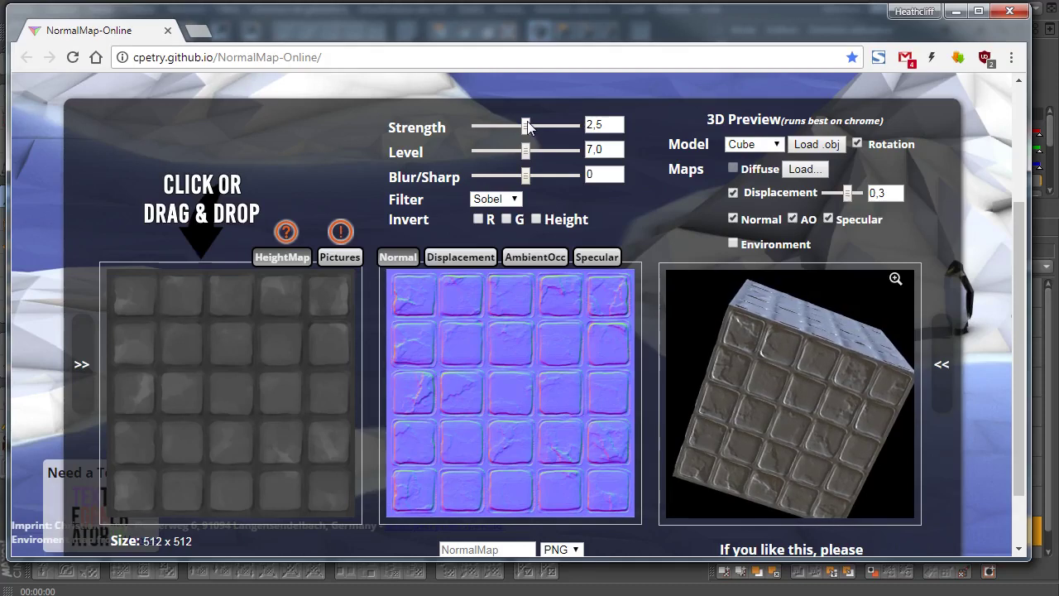
- Set normal Strength to 2.29 and preview Displacement to 1, viewing it on a tilted Plane
{"action": "mouse_move", "coordinate": [527, 122]}
{"action": "left_mouse_down"}
{"action": "mouse_move", "coordinate": [549, 124]}
{"action": "mouse_move", "coordinate": [499, 127]}
{"action": "mouse_move", "coordinate": [525, 130]}
{"action": "mouse_move", "coordinate": [515, 133]}
{"action": "mouse_move", "coordinate": [552, 155]}
{"action": "mouse_move", "coordinate": [527, 154]}
{"action": "mouse_move", "coordinate": [550, 179]}
{"action": "mouse_move", "coordinate": [519, 180]}
{"action": "left_mouse_up"}
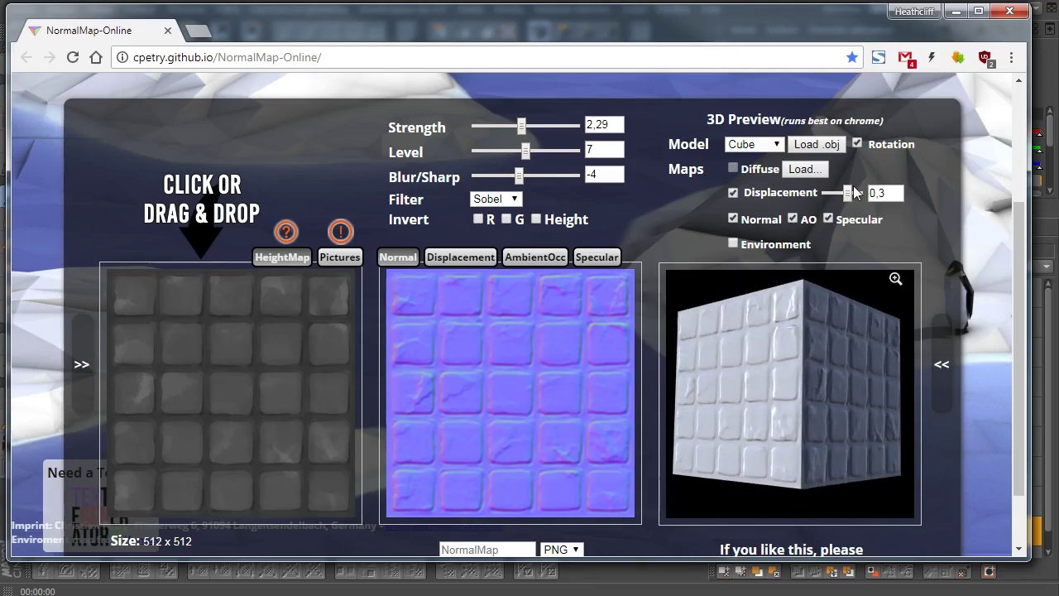
{"action": "left_click_drag", "start_coordinate": [849, 192], "coordinate": [865, 192]}
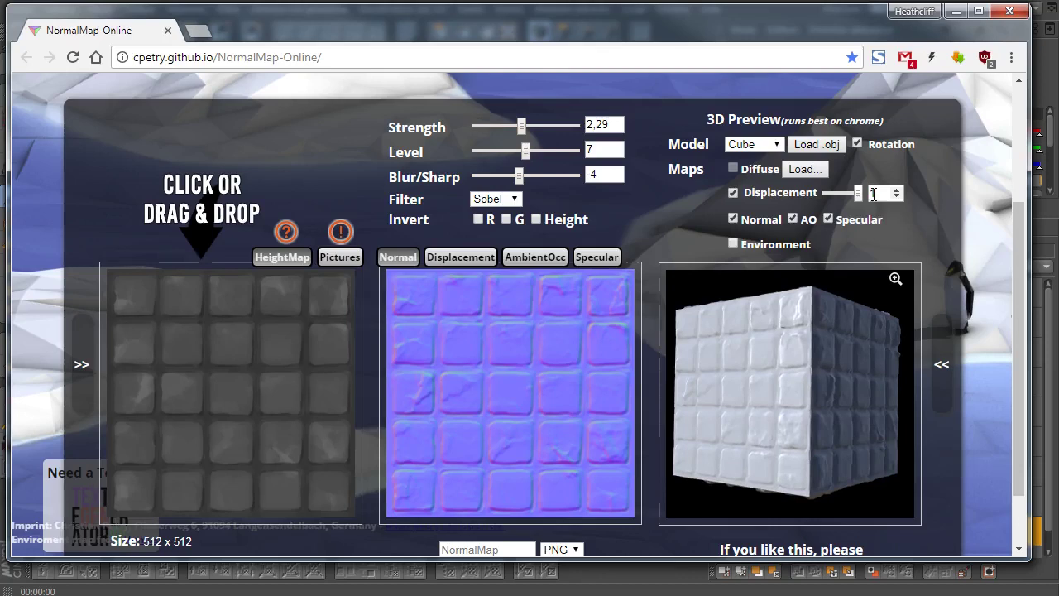
{"action": "left_click", "coordinate": [753, 144]}
{"action": "left_click", "coordinate": [745, 170]}
{"action": "mouse_move", "coordinate": [753, 354]}
{"action": "left_mouse_down"}
{"action": "mouse_move", "coordinate": [823, 325]}
{"action": "mouse_move", "coordinate": [803, 342]}
{"action": "left_mouse_up"}
{"action": "left_click", "coordinate": [859, 143]}
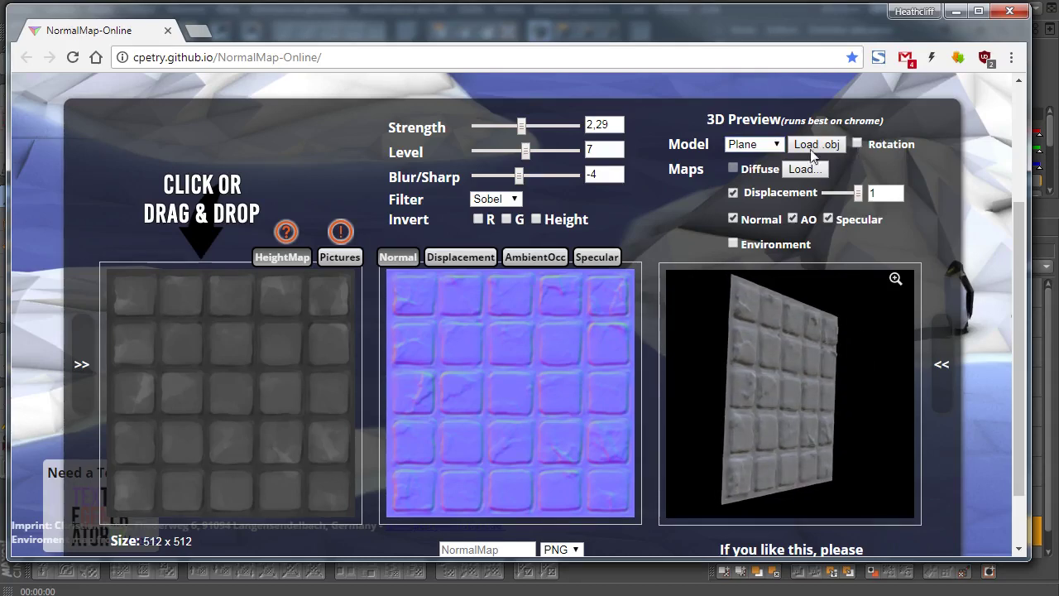
- Preview the map on a Sphere, then set the preview model back to Cube
{"action": "left_click", "coordinate": [753, 144]}
{"action": "left_click", "coordinate": [749, 186]}
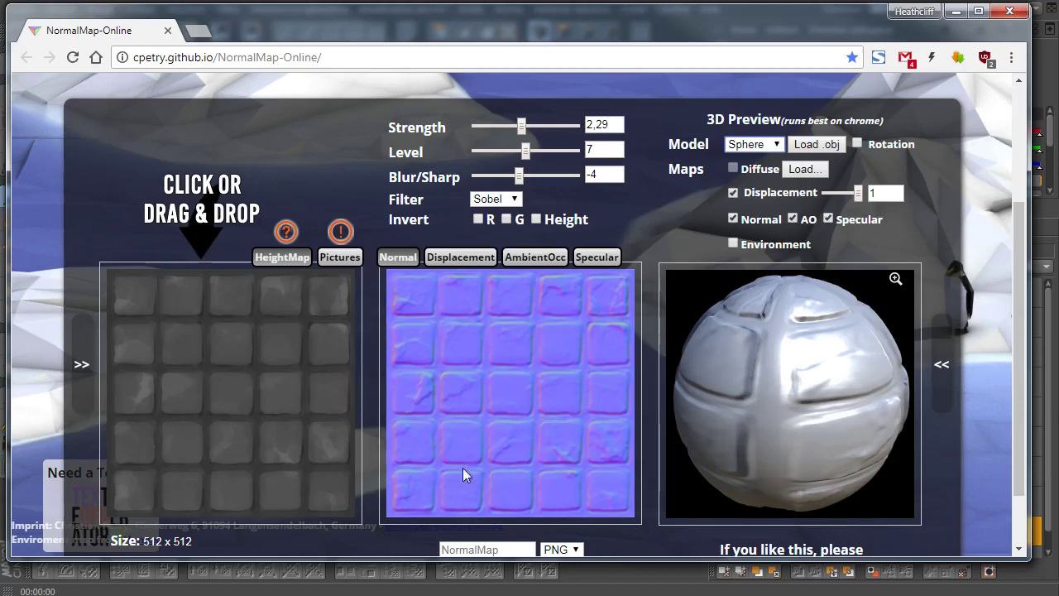
{"action": "left_click", "coordinate": [753, 146]}
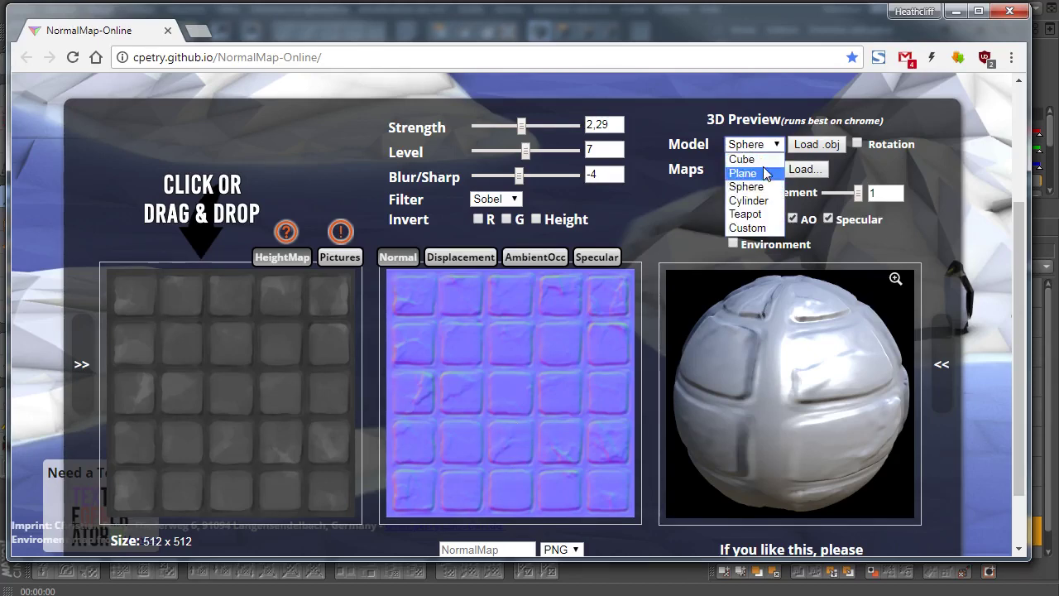
{"action": "key", "text": "Return"}
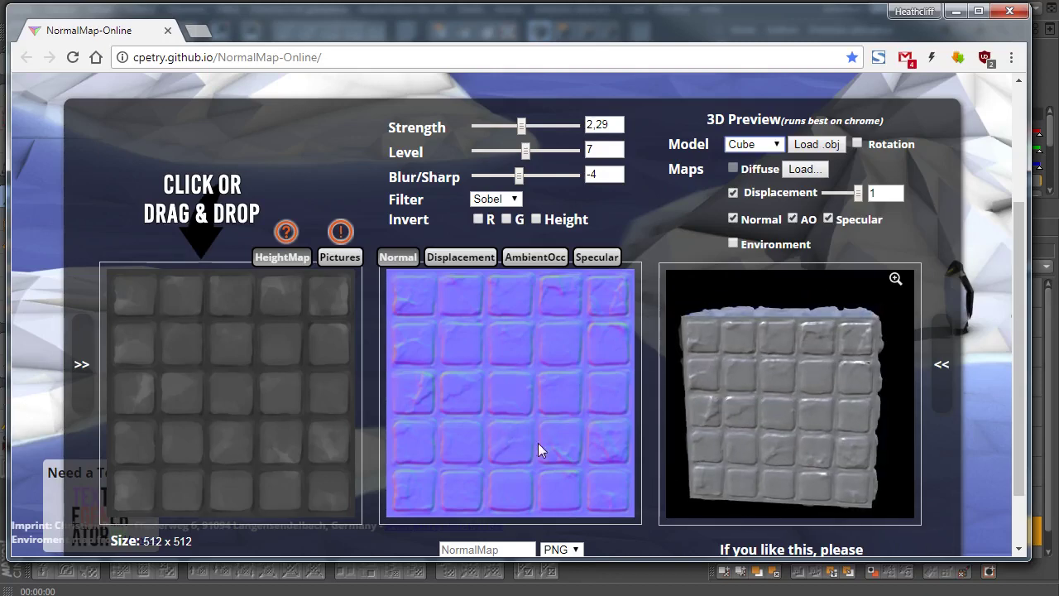
{"action": "left_click_drag", "start_coordinate": [1019, 248], "coordinate": [1004, 294]}
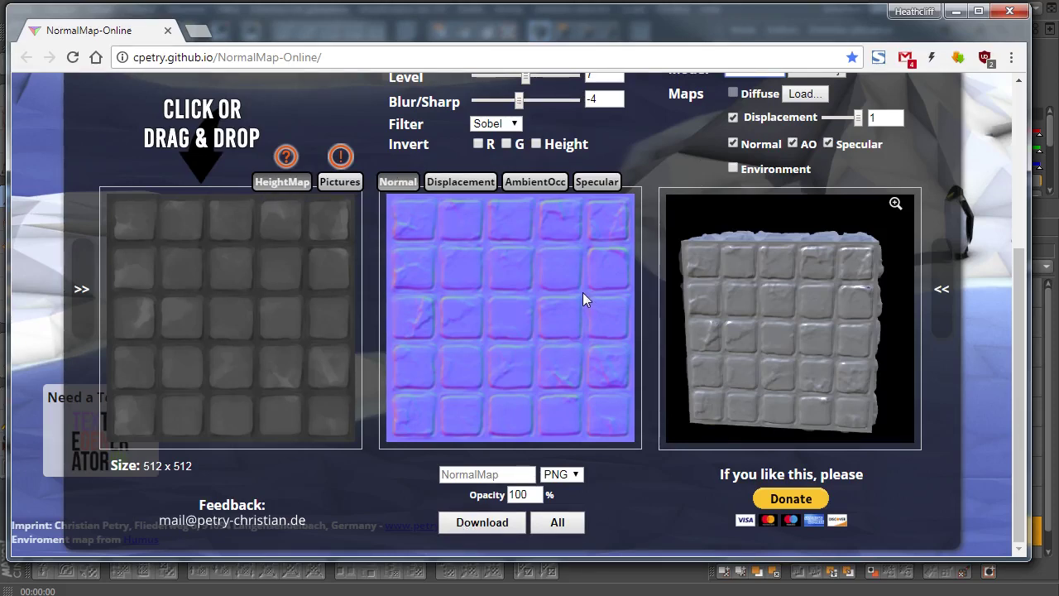
- Download all four generated maps as PNGs and dismiss the downloads bar
{"action": "left_click", "coordinate": [557, 527]}
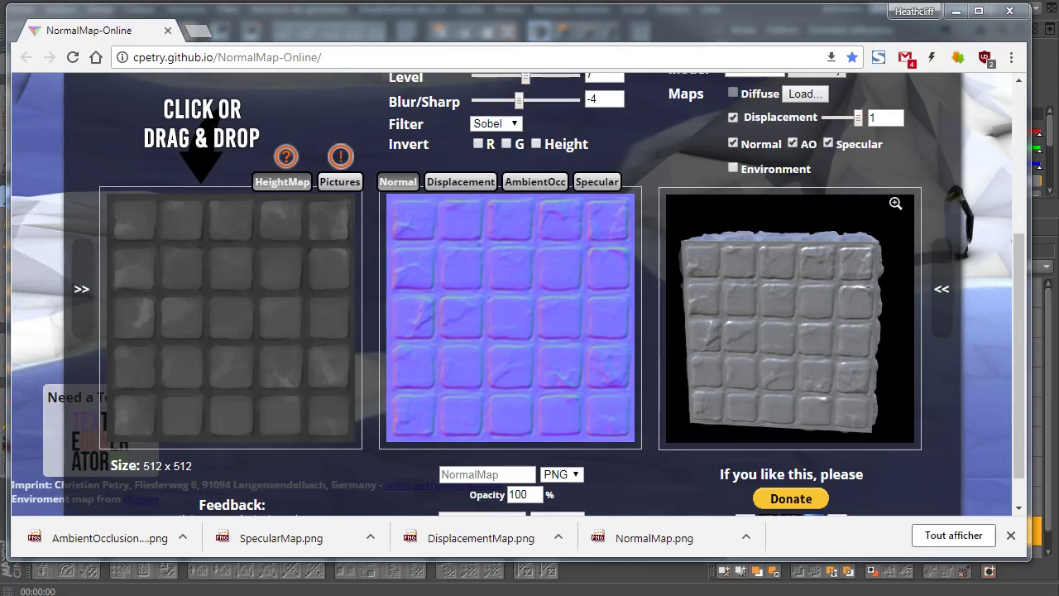
{"action": "left_click", "coordinate": [1011, 536]}
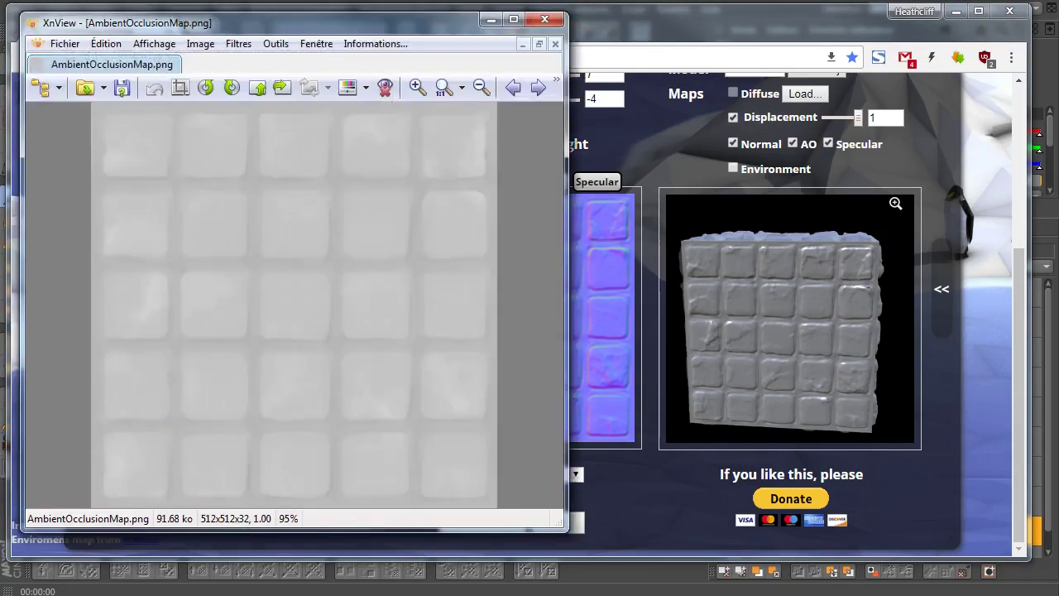
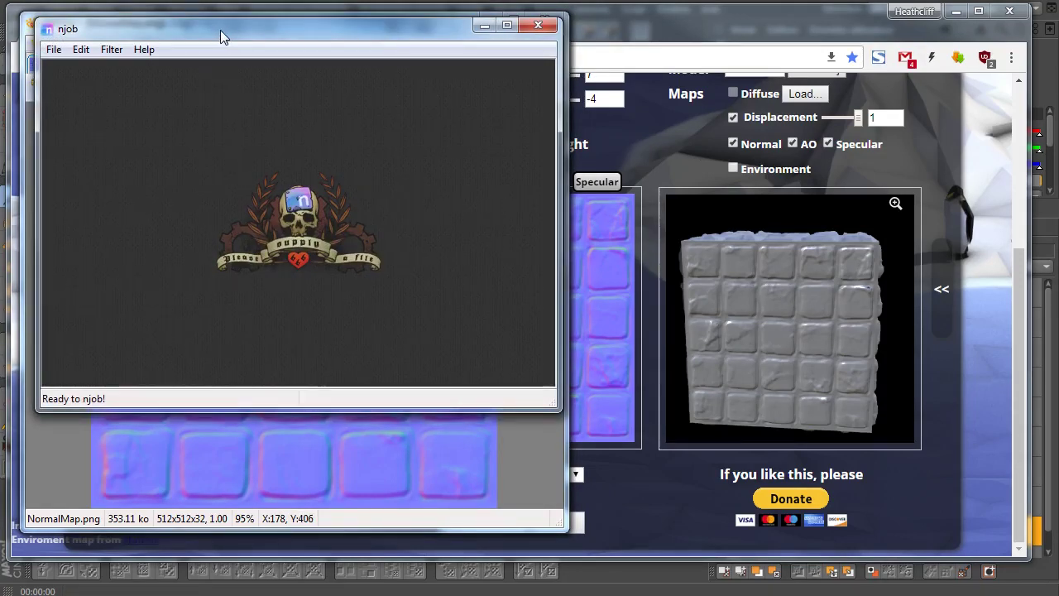
- Move and enlarge the njob window to show the tile height map, then open its Filter menu
{"action": "left_click_drag", "start_coordinate": [220, 30], "coordinate": [274, 71]}
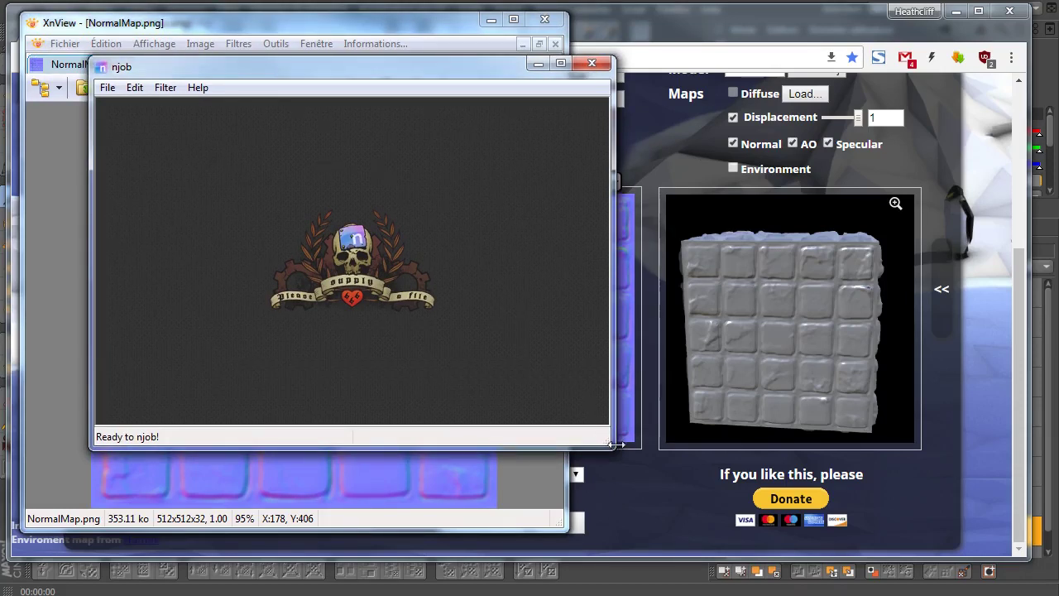
{"action": "left_click_drag", "start_coordinate": [615, 447], "coordinate": [906, 508]}
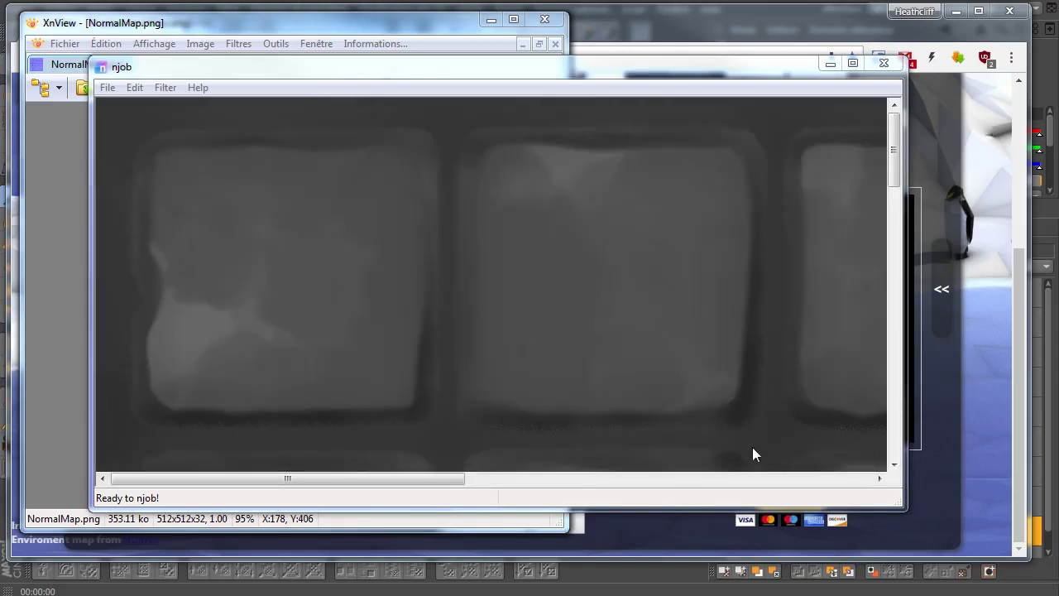
{"action": "left_click", "coordinate": [133, 87]}
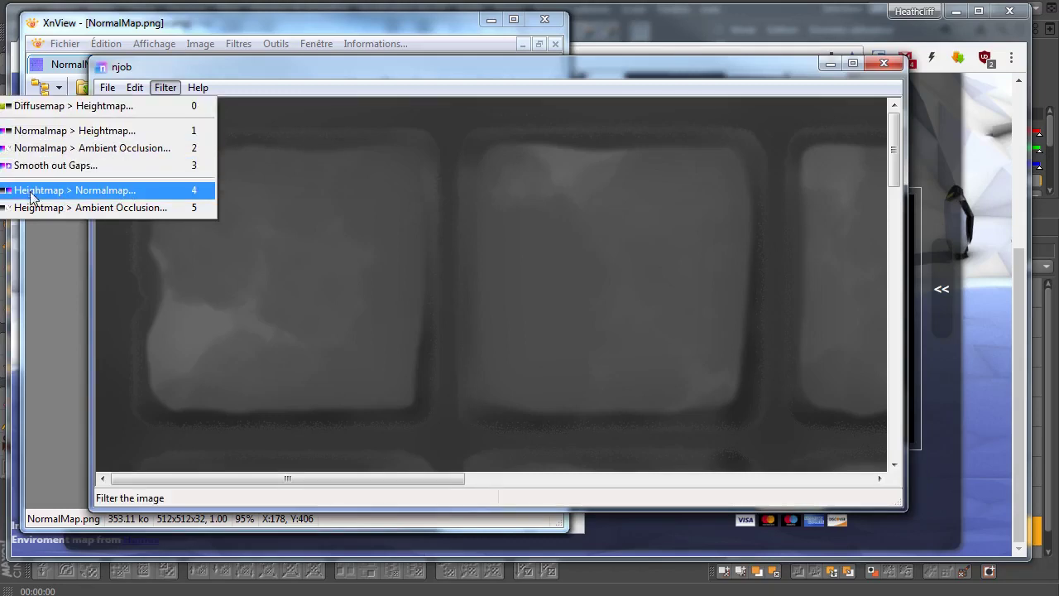
{"action": "left_click", "coordinate": [126, 192]}
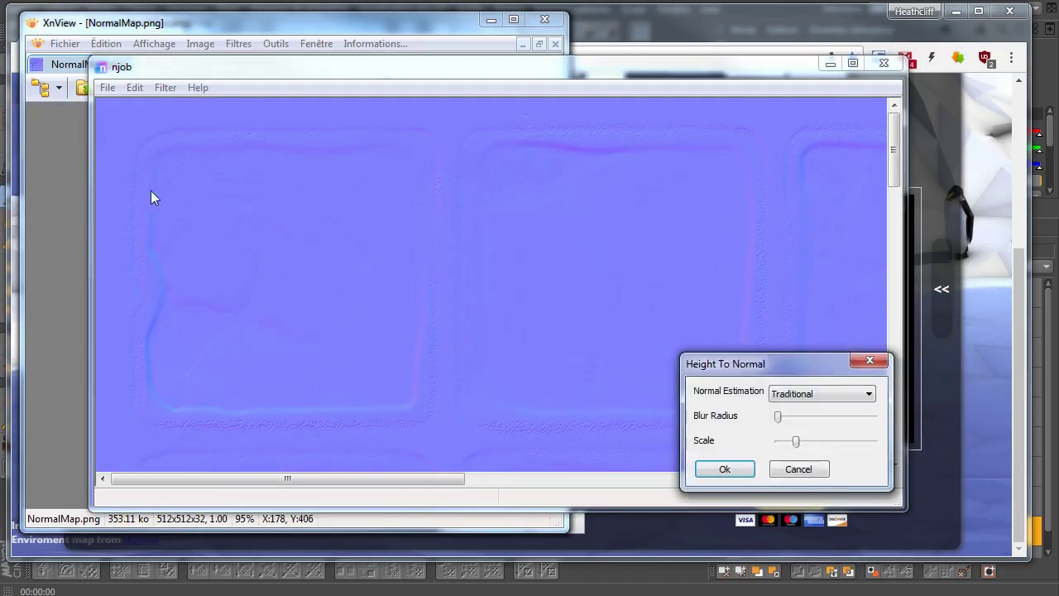
{"action": "left_click_drag", "start_coordinate": [787, 421], "coordinate": [842, 417]}
{"action": "left_click_drag", "start_coordinate": [796, 443], "coordinate": [841, 443]}
{"action": "left_click", "coordinate": [836, 392]}
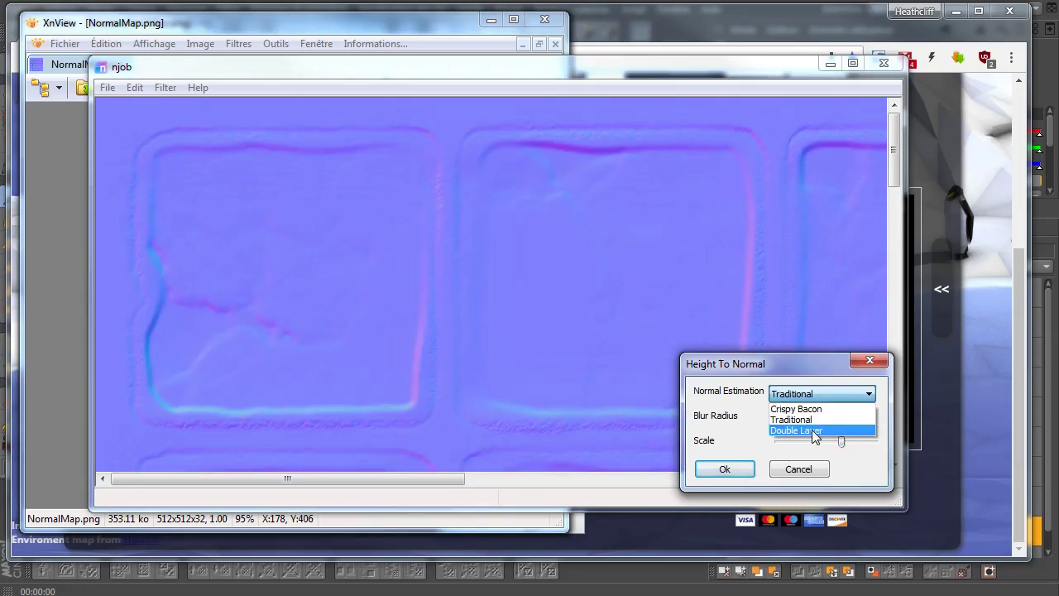
{"action": "left_click", "coordinate": [824, 414]}
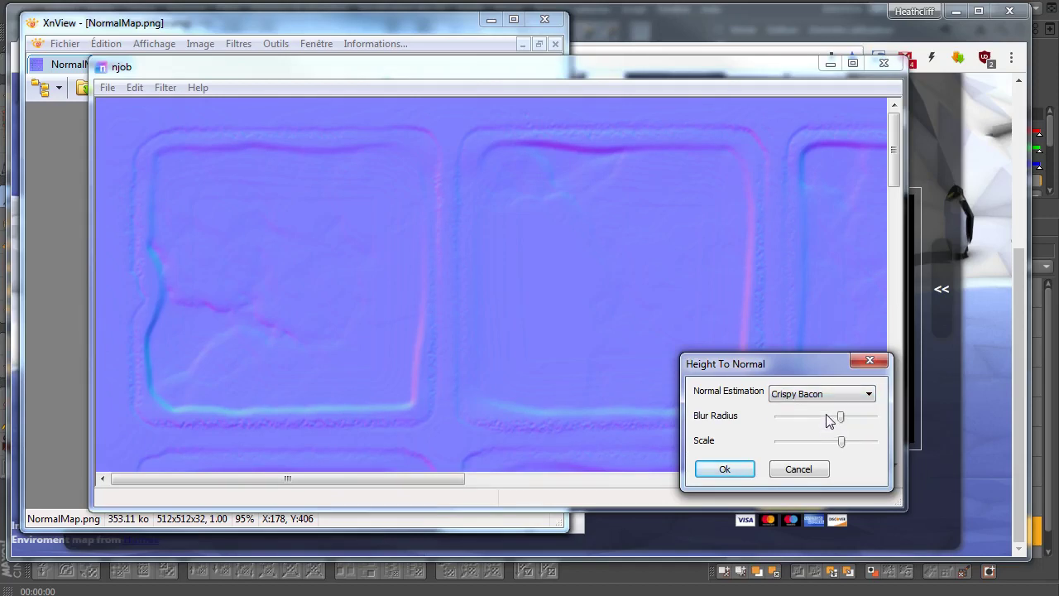
{"action": "left_click", "coordinate": [799, 418]}
{"action": "scroll", "coordinate": [704, 420], "scroll_direction": "down", "scroll_amount": 3}
{"action": "key", "text": "Tab"}
{"action": "key", "text": "Left"}
{"action": "key", "text": "Left"}
{"action": "key", "text": "Left"}
{"action": "key", "text": "Left"}
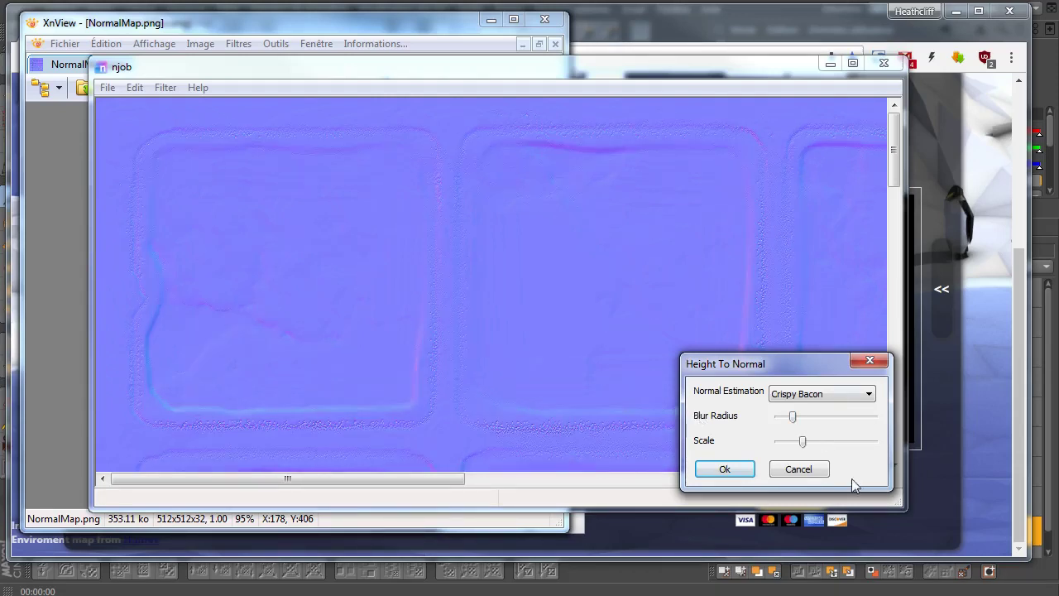
{"action": "left_click", "coordinate": [798, 470]}
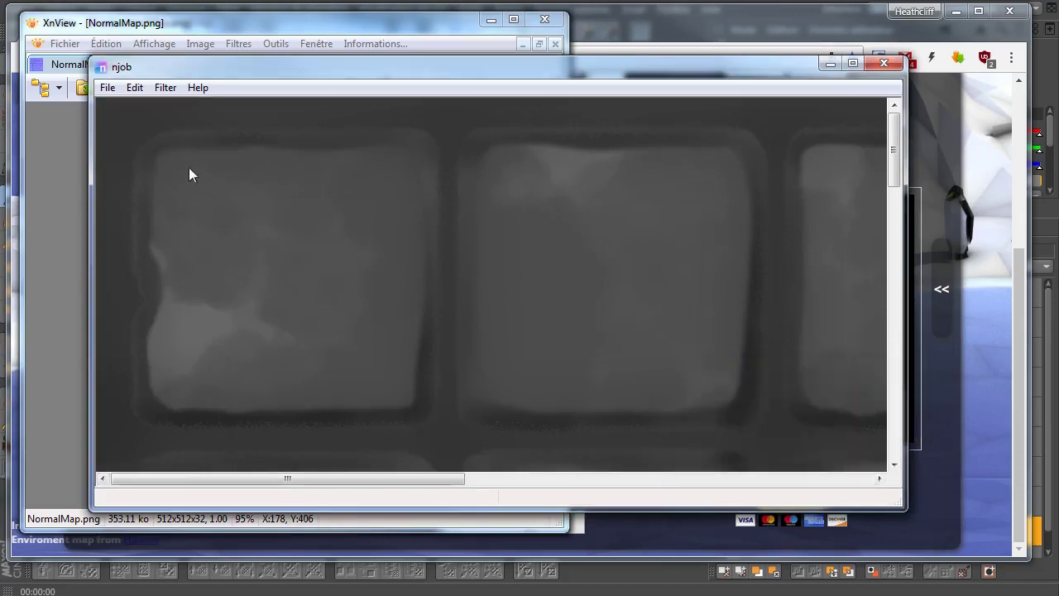
- Quit njob through File > Exit
{"action": "left_click", "coordinate": [106, 87]}
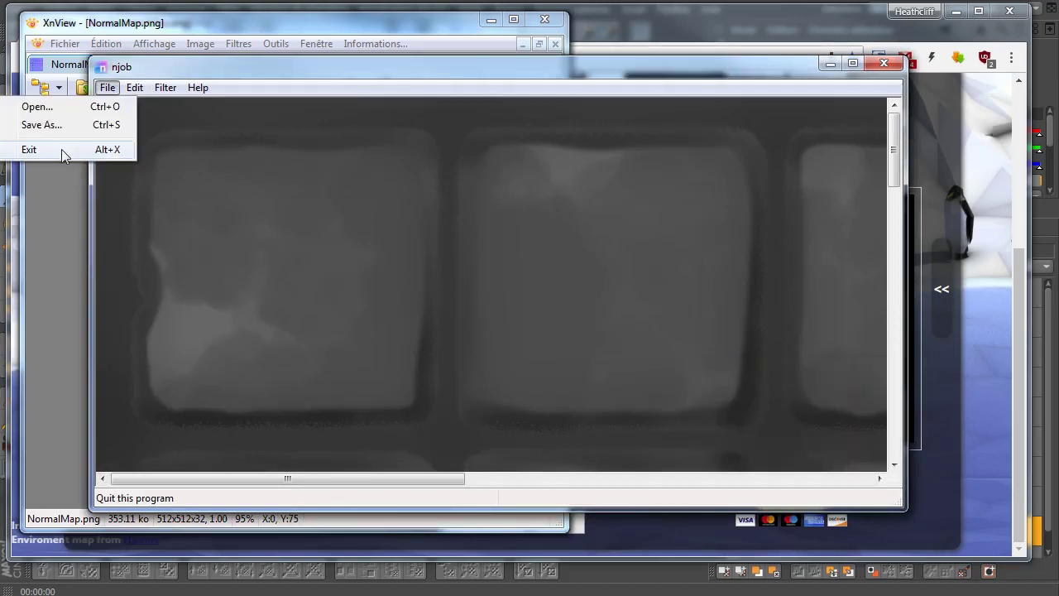
{"action": "left_click", "coordinate": [65, 151]}
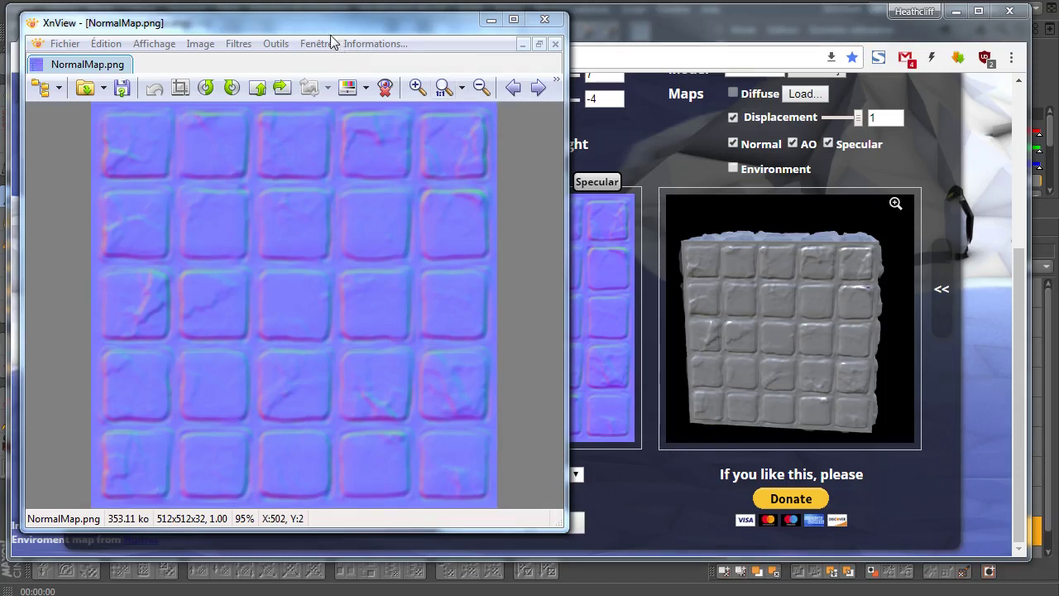
- Close the NormalMap.png, DisplacementMap.png and AmbientOcclusionMap.png viewer windows
{"action": "left_click", "coordinate": [547, 20]}
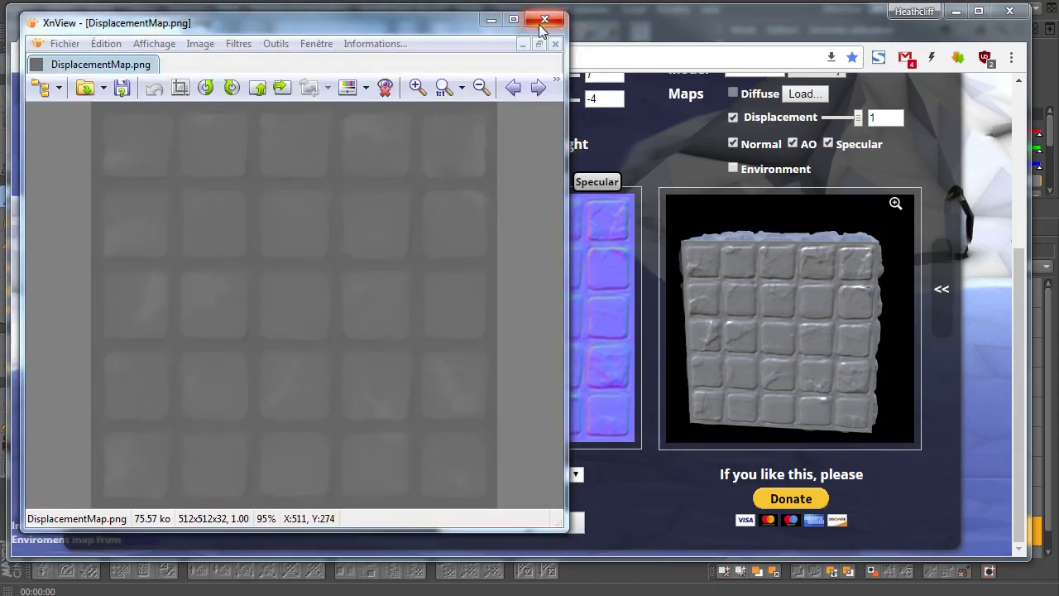
{"action": "left_click", "coordinate": [543, 23]}
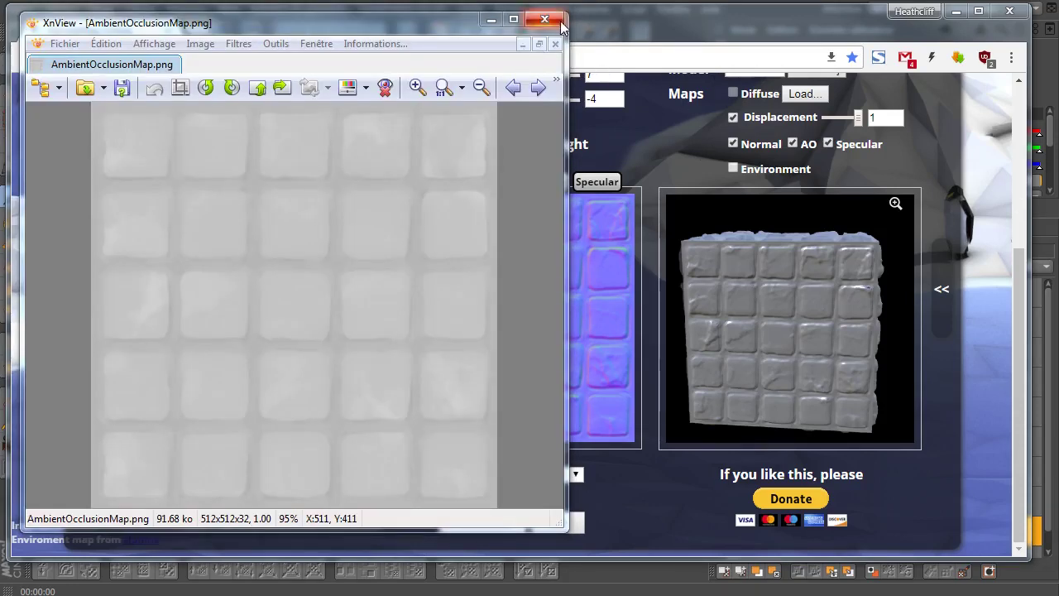
{"action": "left_click", "coordinate": [545, 19]}
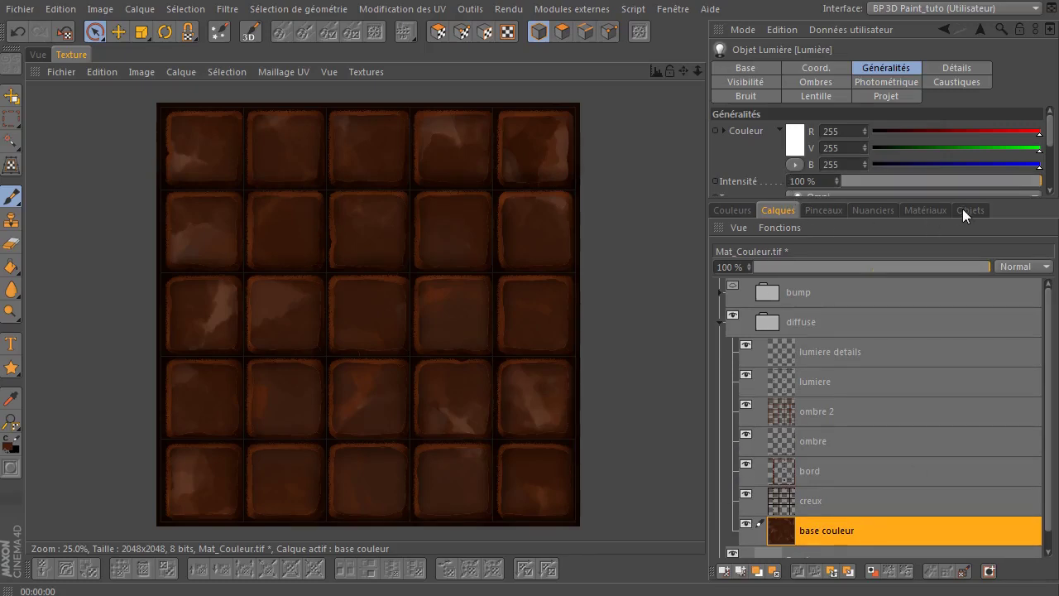
- Edit the Mat material: tick Normales and load NormalMap.png as its texture
{"action": "left_click", "coordinate": [925, 209]}
{"action": "double_click", "coordinate": [720, 290]}
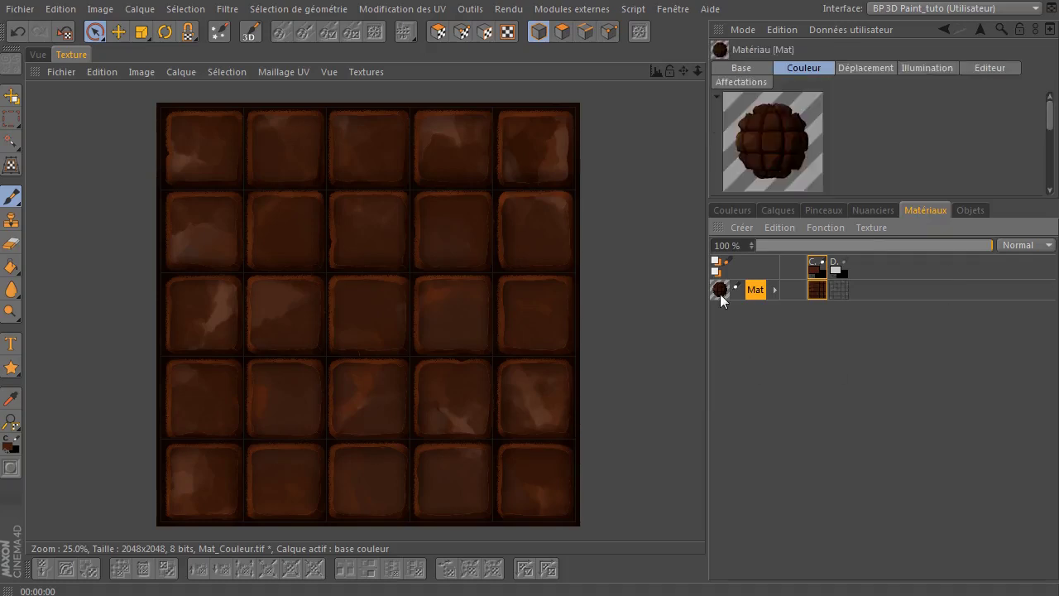
{"action": "left_click_drag", "start_coordinate": [519, 121], "coordinate": [379, 99]}
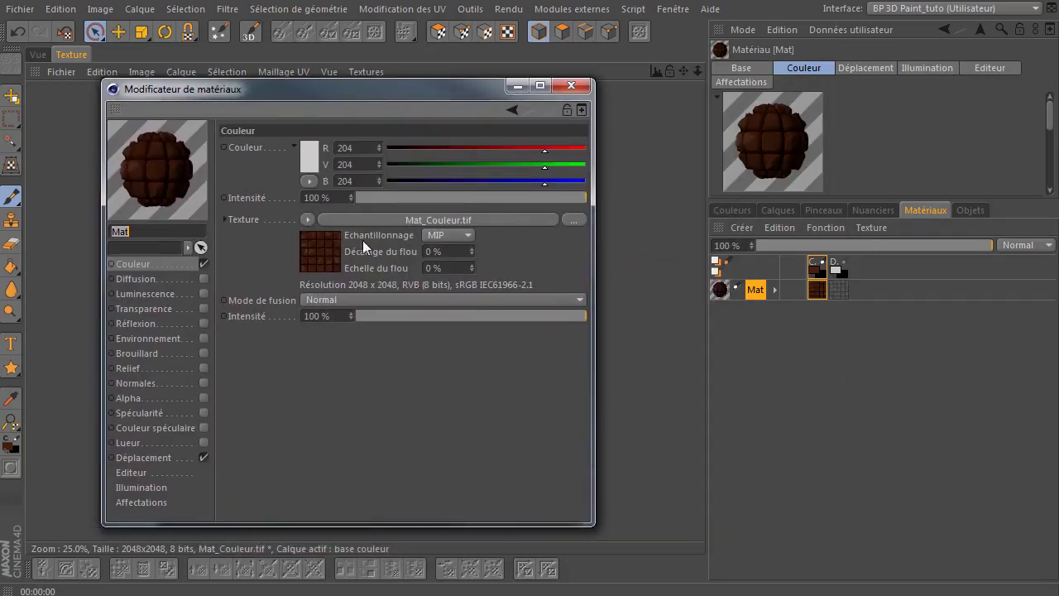
{"action": "left_click", "coordinate": [204, 383]}
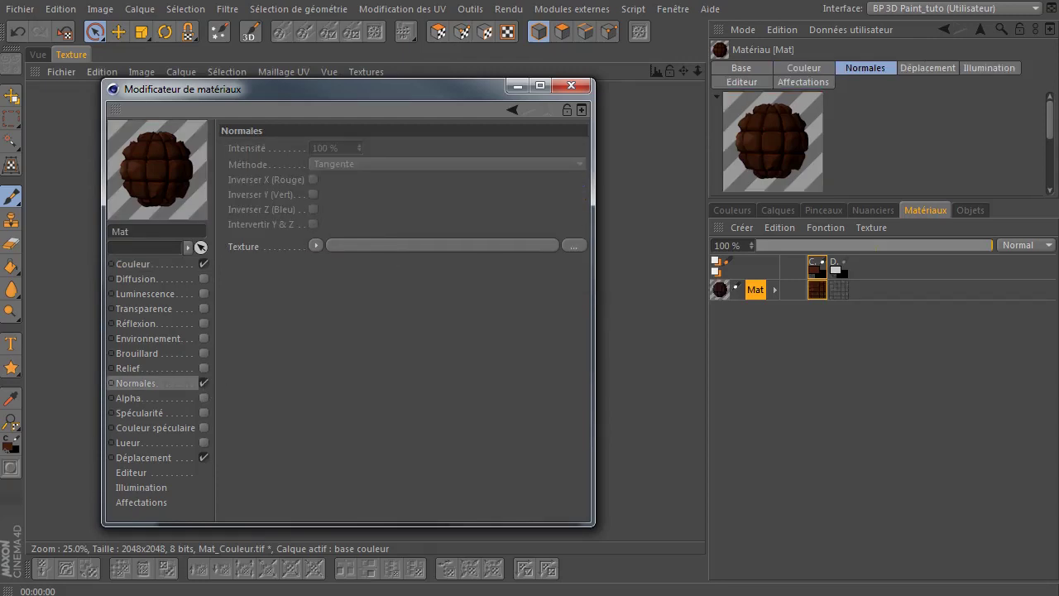
{"action": "left_click_drag", "start_coordinate": [358, 245], "coordinate": [359, 247]}
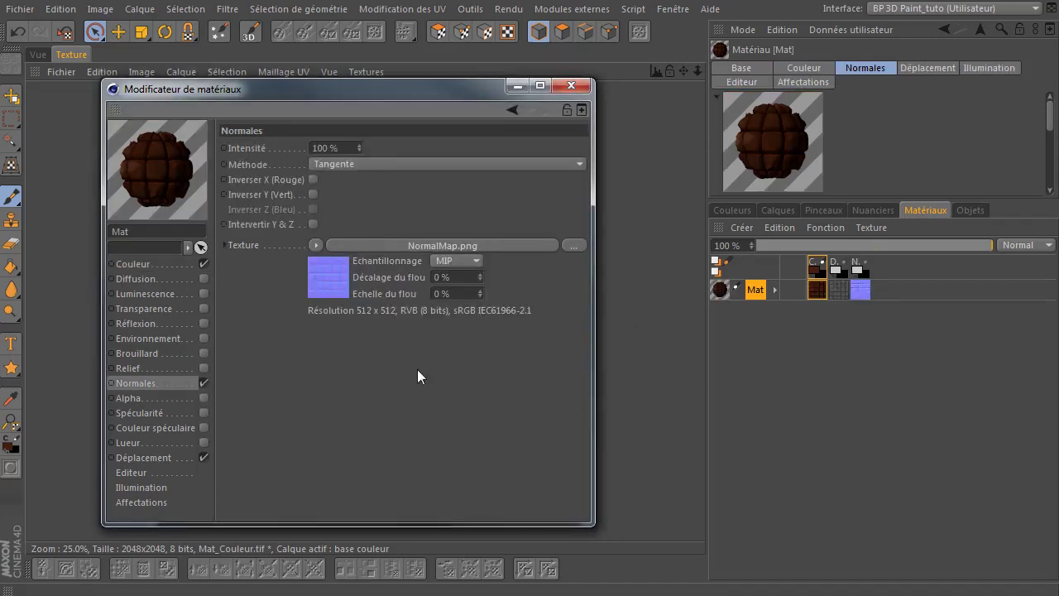
{"action": "left_click", "coordinate": [580, 87]}
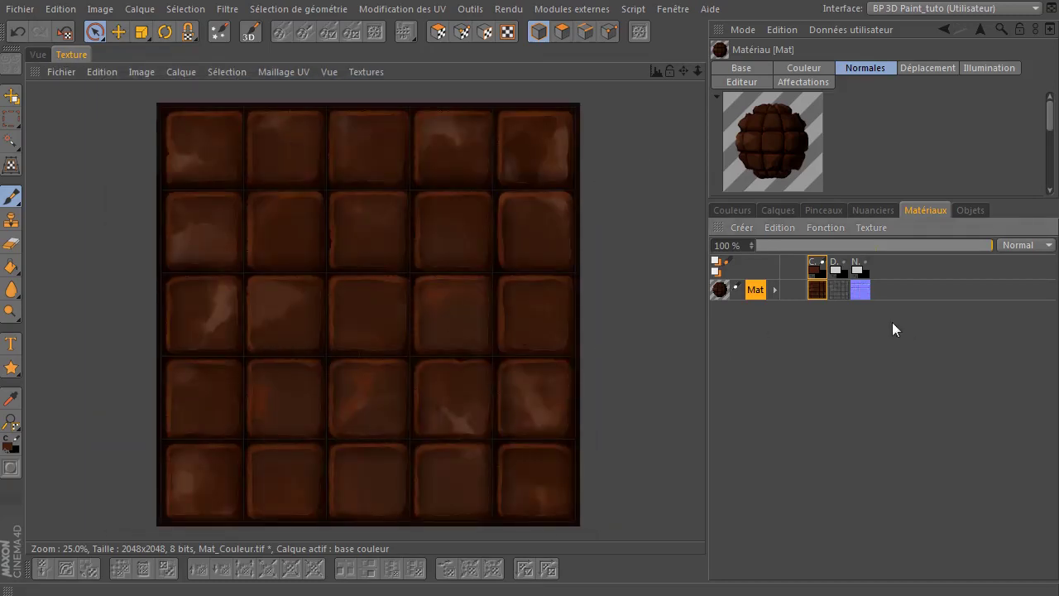
- Display Mat's bump texture and fit the whole texture in the view
{"action": "left_click", "coordinate": [837, 292]}
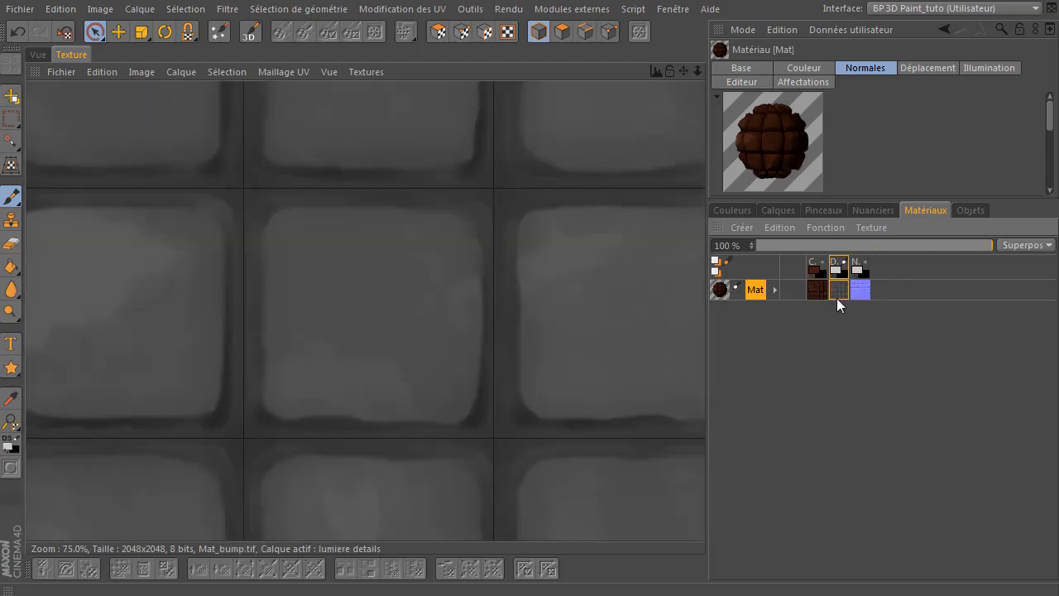
{"action": "scroll", "coordinate": [480, 331], "scroll_direction": "down", "scroll_amount": 4}
{"action": "scroll", "coordinate": [492, 331], "scroll_direction": "down", "scroll_amount": 3}
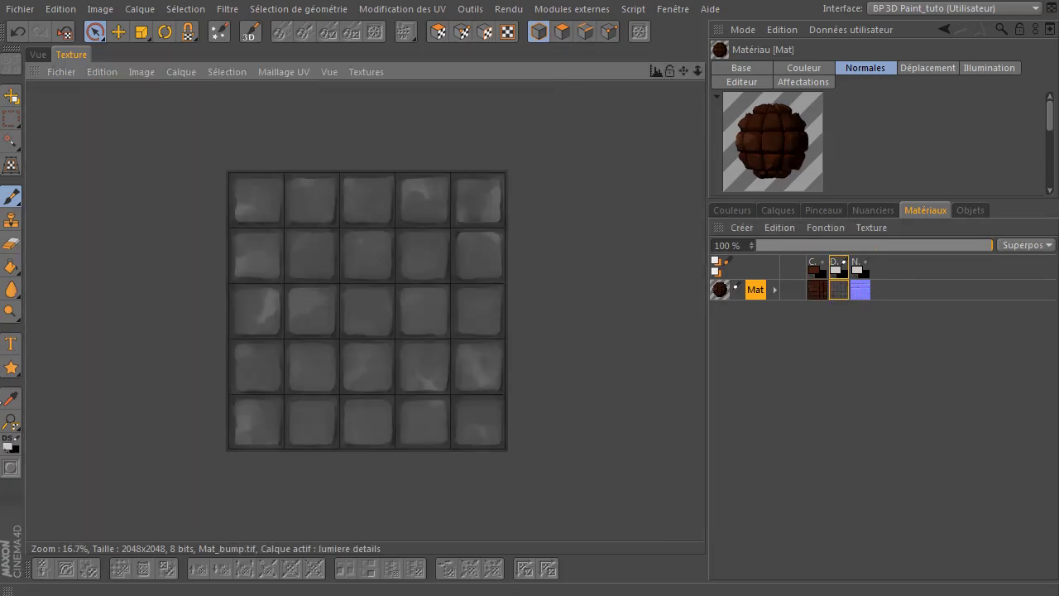
{"action": "left_click_drag", "start_coordinate": [10, 420], "coordinate": [94, 491]}
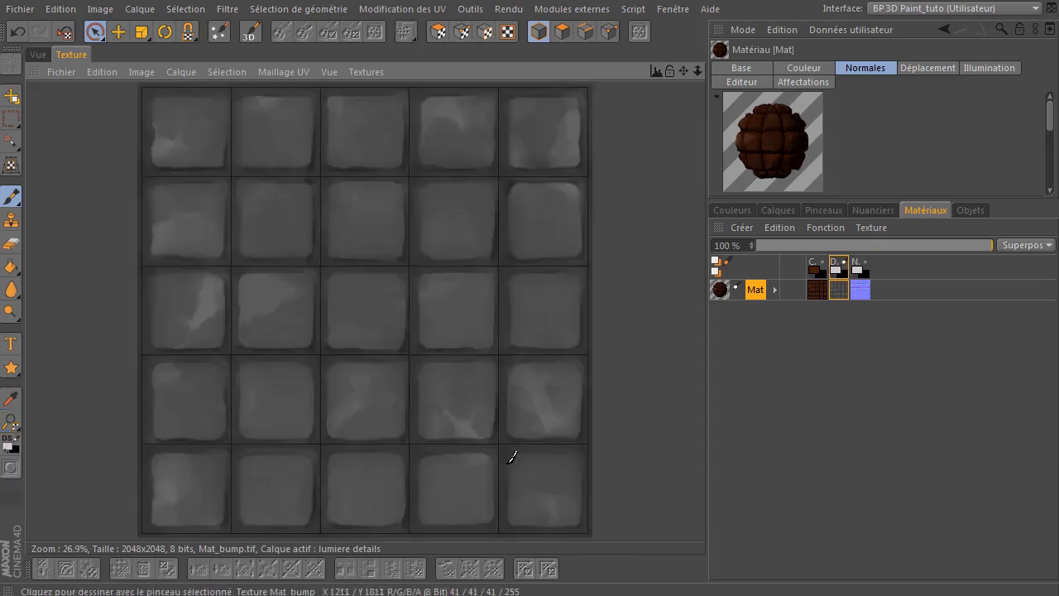
- Inspect Mat's normal map texture, then return to the 3D perspective view
{"action": "left_click", "coordinate": [817, 289]}
{"action": "left_click", "coordinate": [860, 290]}
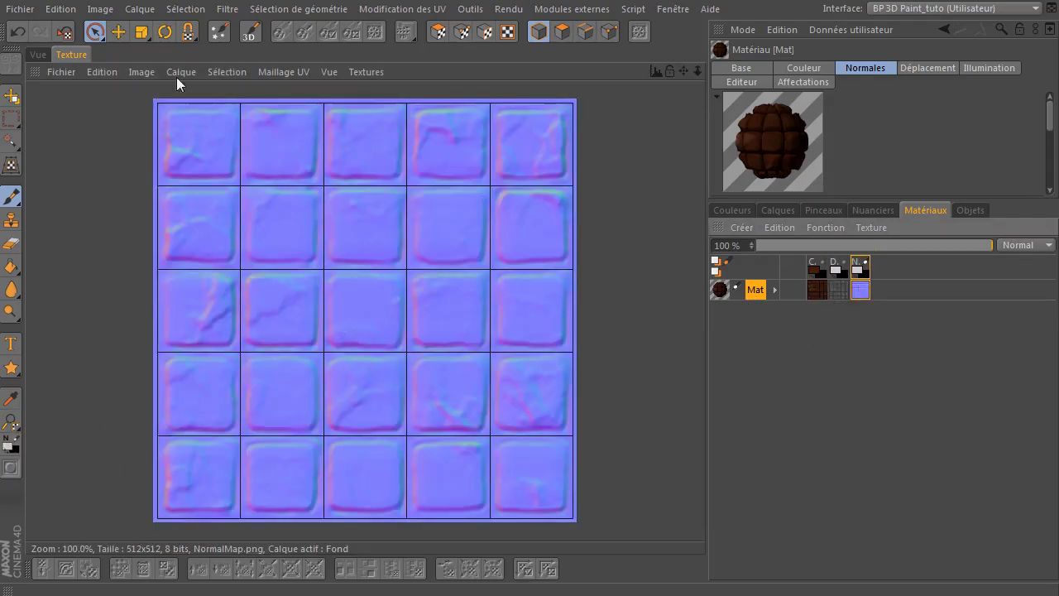
{"action": "left_click", "coordinate": [40, 54]}
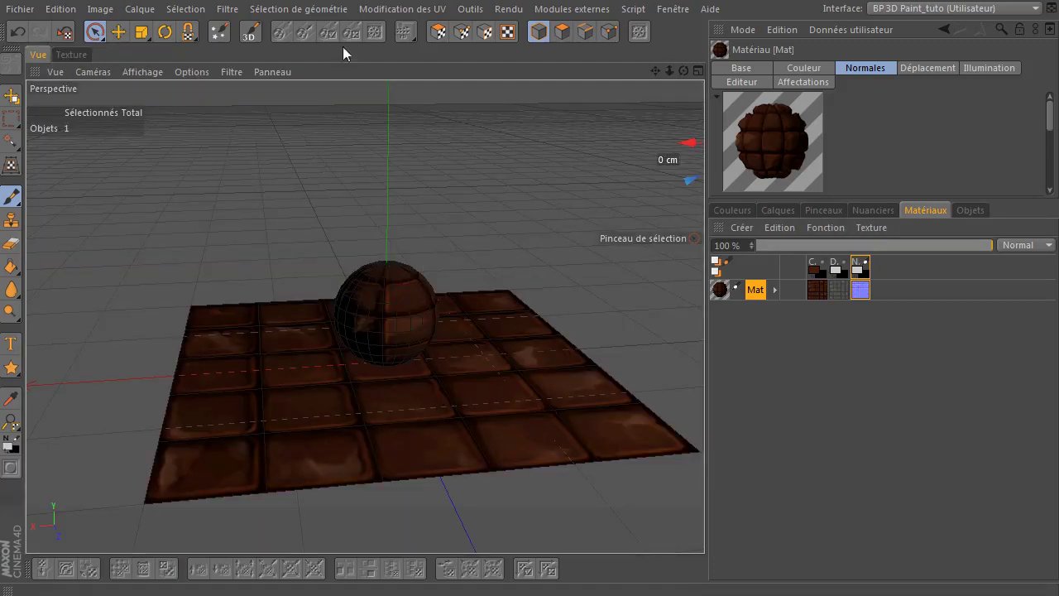
- Render the active perspective view with Ctrl+R
{"action": "key", "text": "ctrl+r"}
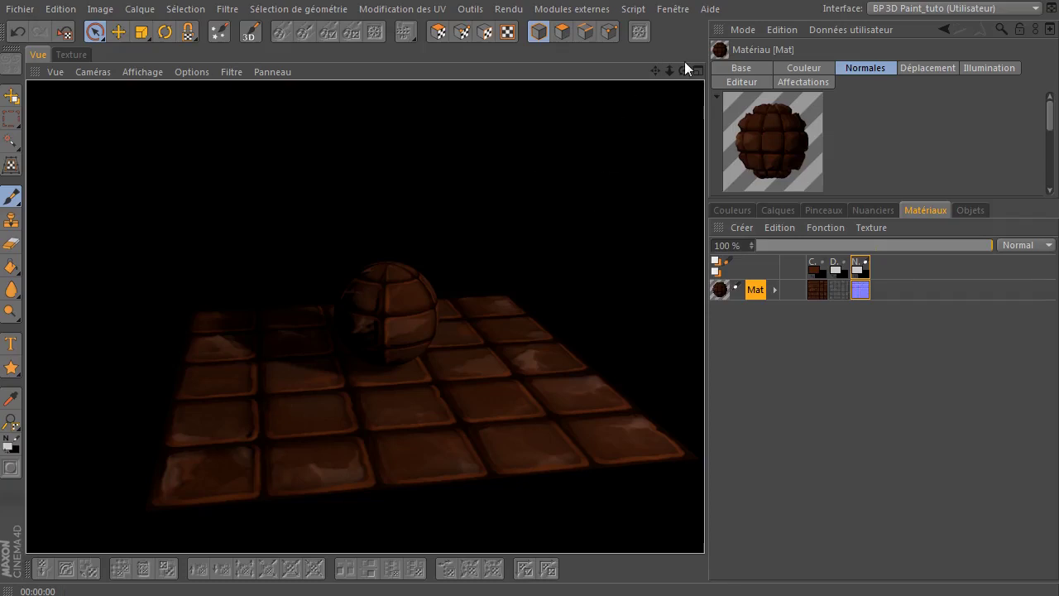
- Orbit the camera around the plane and sphere, then list NormalMap.png's Fond and Alpha layers
{"action": "mouse_move", "coordinate": [685, 69]}
{"action": "left_mouse_down"}
{"action": "mouse_move", "coordinate": [626, 64]}
{"action": "mouse_move", "coordinate": [648, 48]}
{"action": "mouse_move", "coordinate": [457, 116]}
{"action": "mouse_move", "coordinate": [676, 79]}
{"action": "mouse_move", "coordinate": [637, 94]}
{"action": "left_mouse_up"}
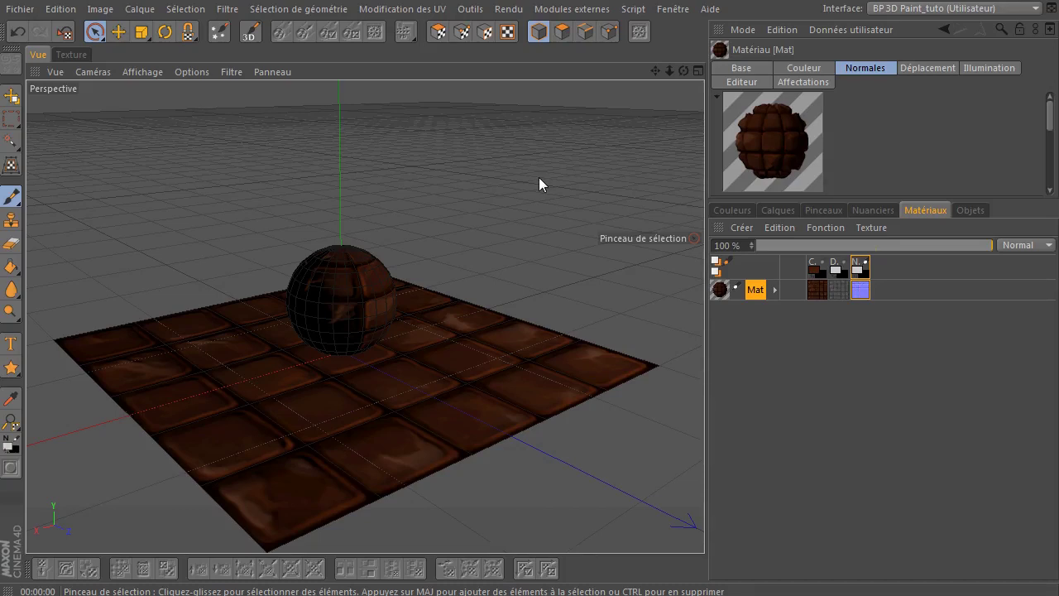
{"action": "left_click", "coordinate": [787, 211]}
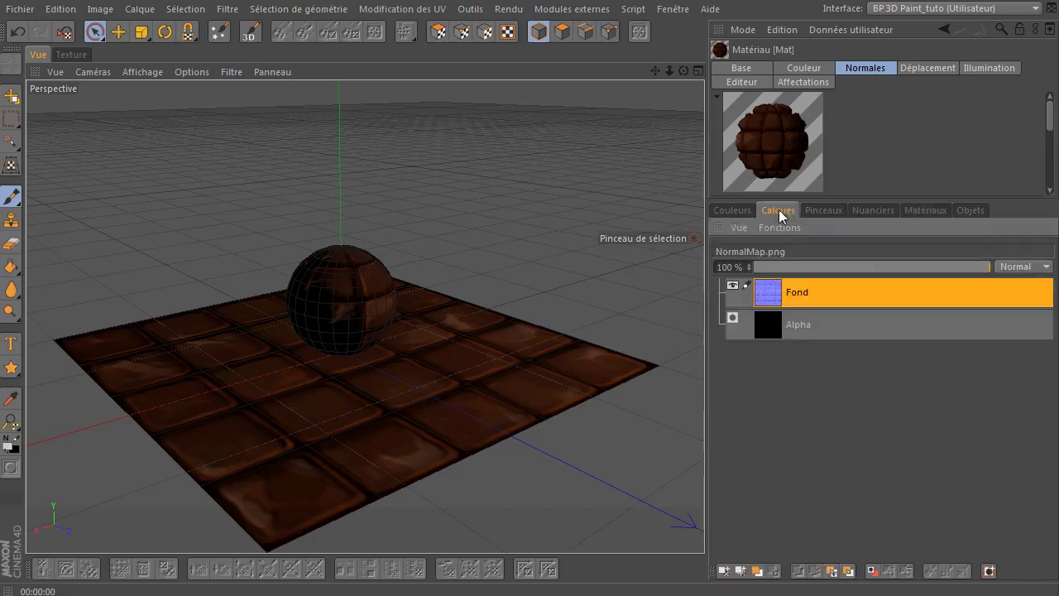